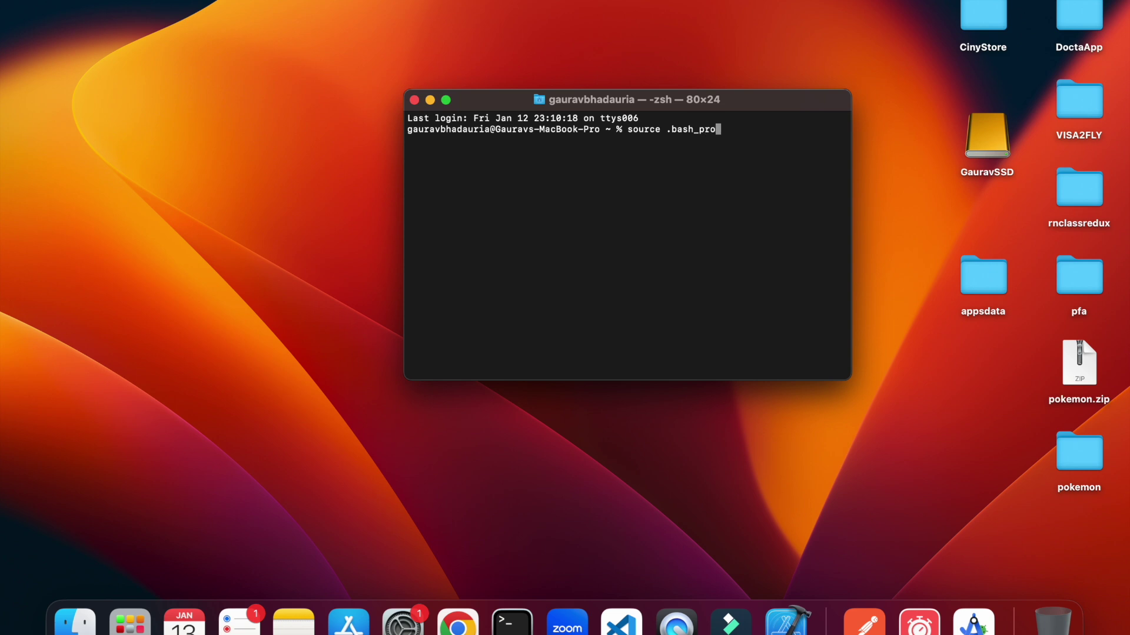
Load the shell profile and move into the Desktop folder.
key(Return)
text(cd)
key(BackSpace)
key(BackSpace)
key(BackSpace)
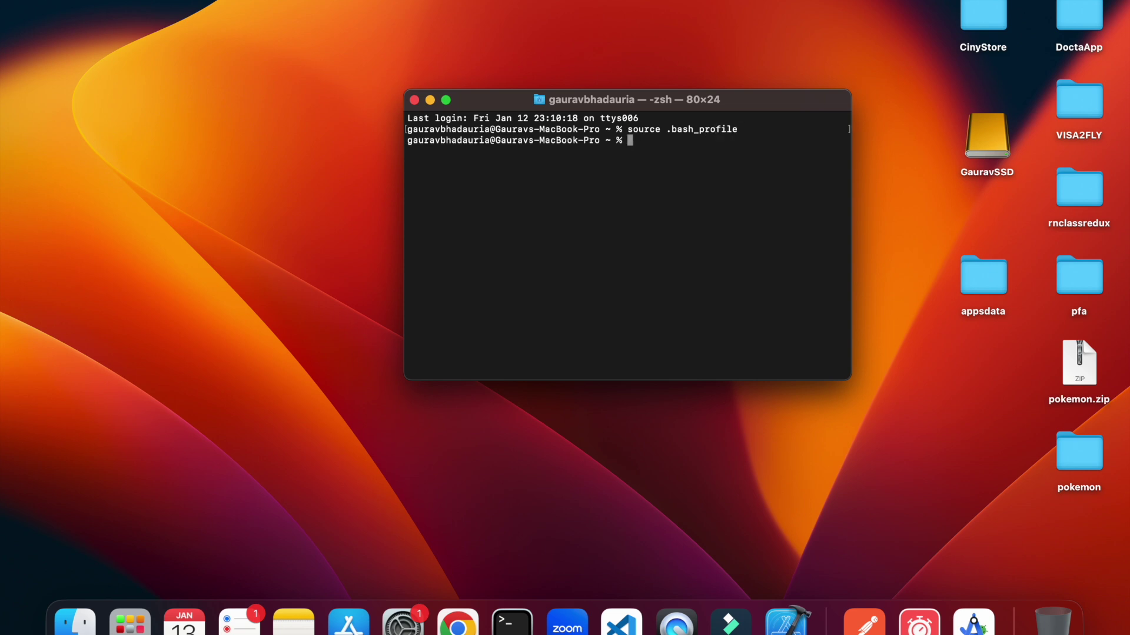
text(cd desktop)
key(Return)
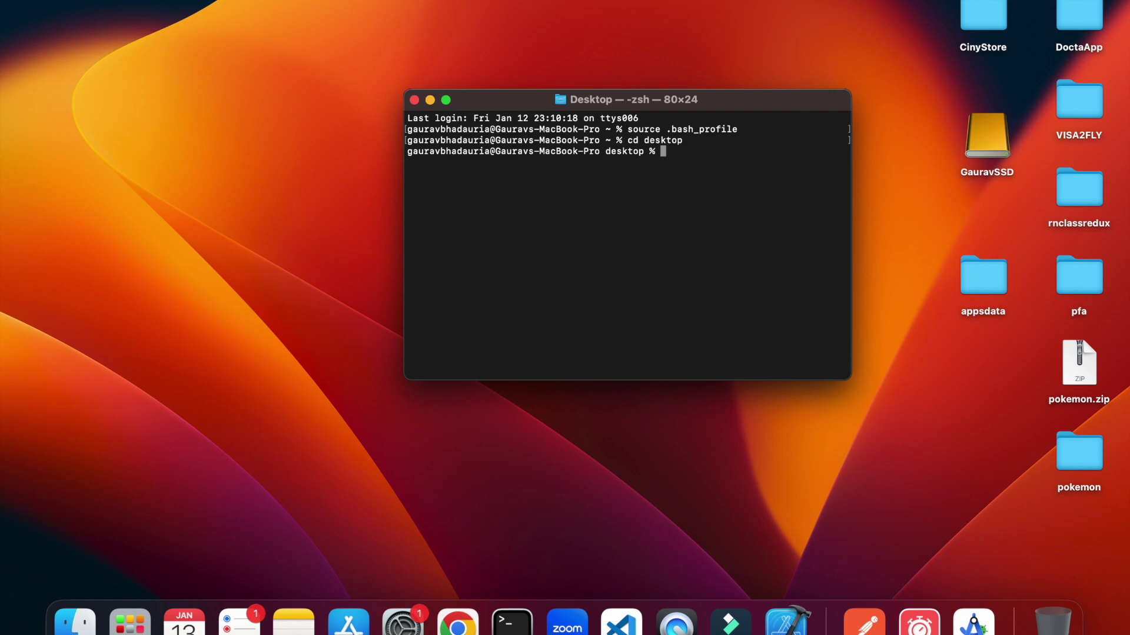
Create the React Native project 'demobuild' with npx react-native init and enter its folder.
text(npx react-native init)
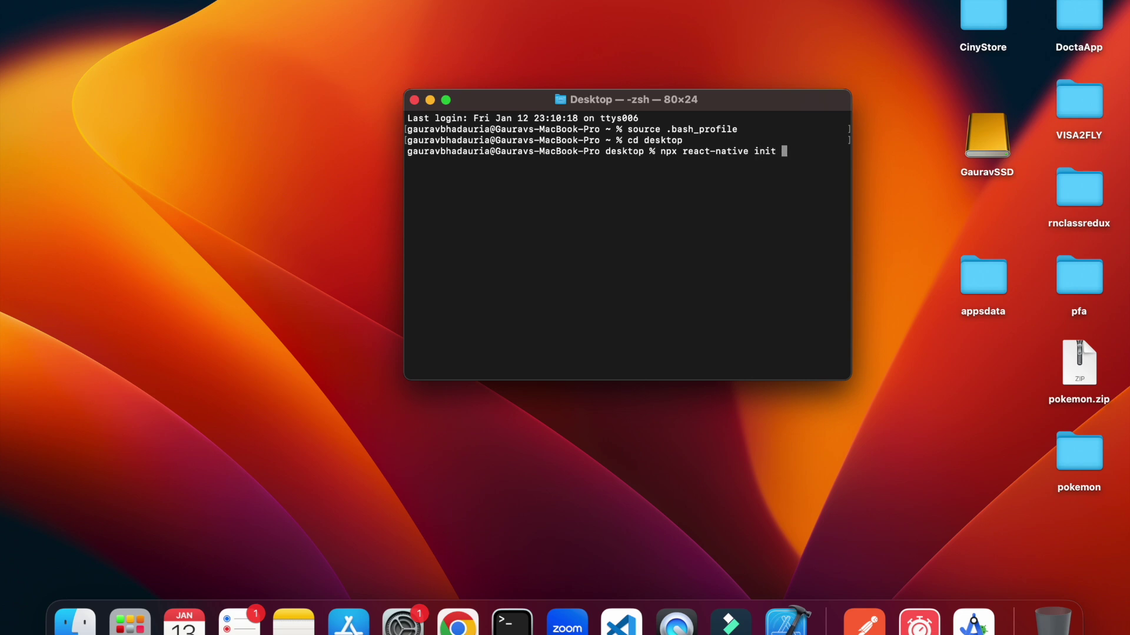
text(Dem)
key(BackSpace)
key(BackSpace)
key(BackSpace)
key(BackSpace)
text(DemoBuil)
key(BackSpace)
key(BackSpace)
key(BackSpace)
key(BackSpace)
key(BackSpace)
key(BackSpace)
key(BackSpace)
key(BackSpace)
text(demobuild)
key(Return)
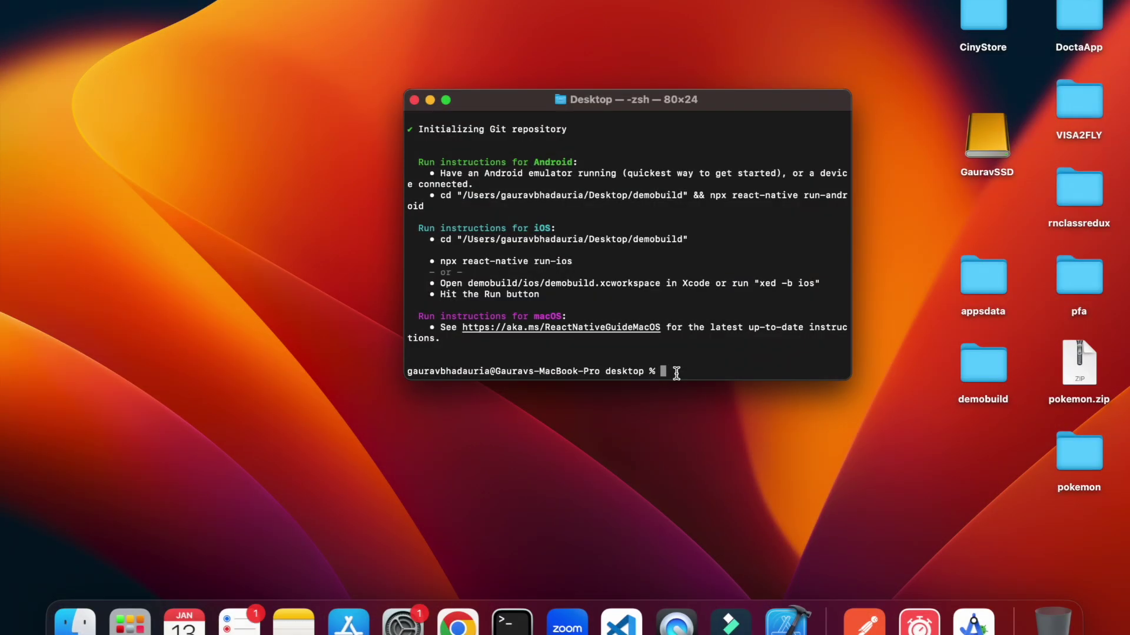
text(cd demobuild)
key(Return)
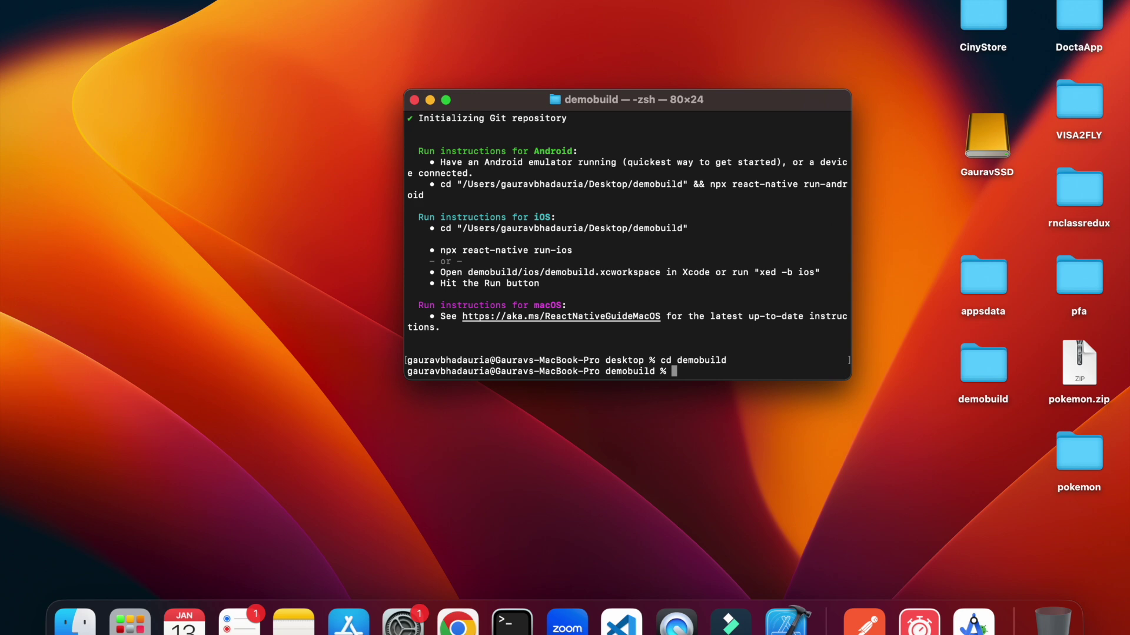
Open a second Terminal window and place the two windows side by side.
right_click(511, 622)
click(582, 433)
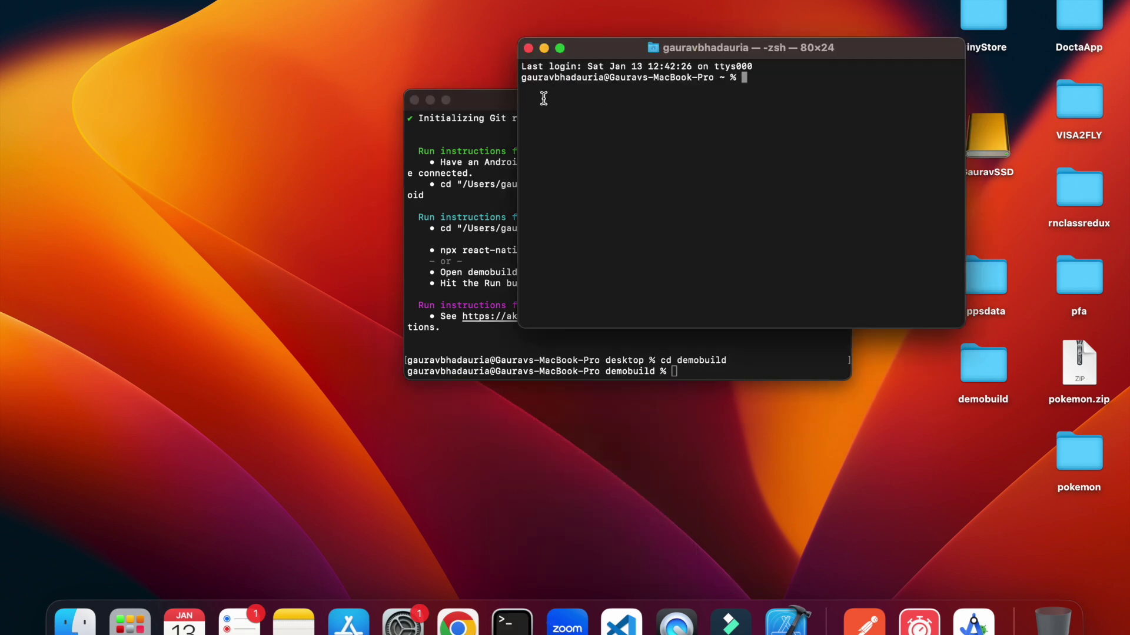
drag(493, 107, 176, 107)
drag(664, 44, 707, 95)
In the new window, load the profile, go to desktop/demobuild and run npm start.
text(sou)
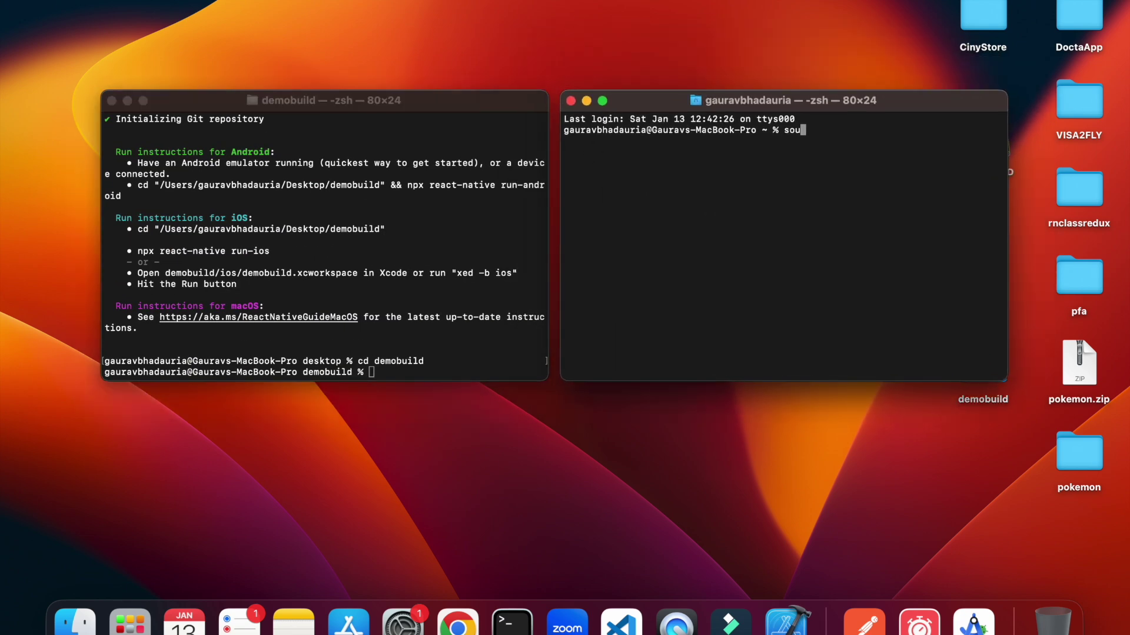
text(rce .bash_profile)
key(Return)
text(cd )
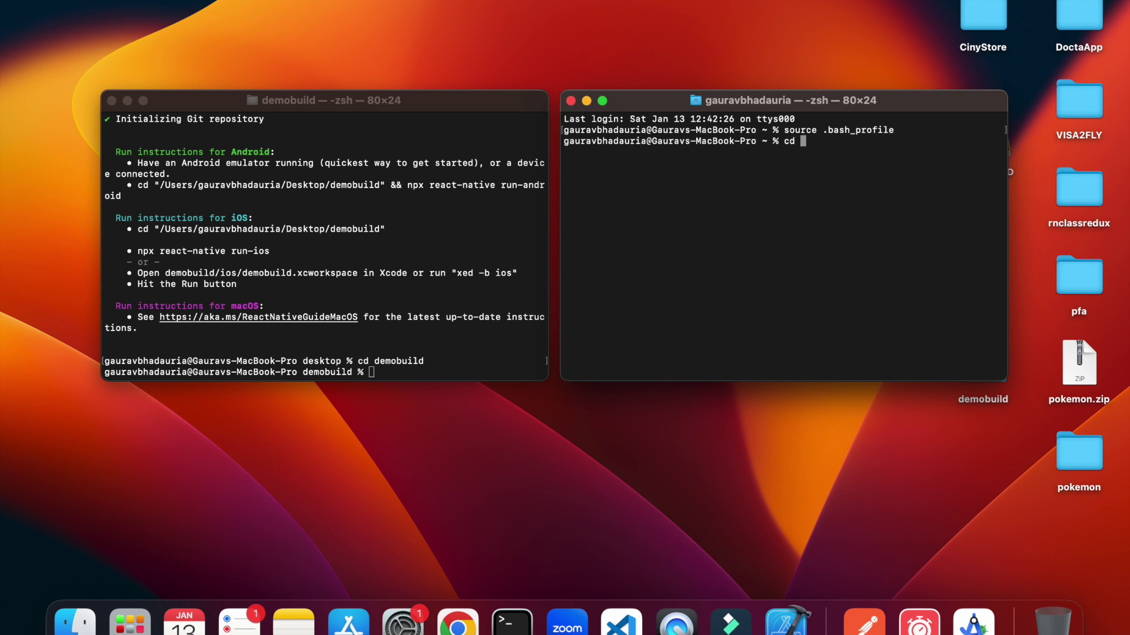
text(desktop/demobuild)
key(Return)
text(npm start)
key(Return)
Run npm run android in the first Terminal window.
click(482, 353)
text(npm run a)
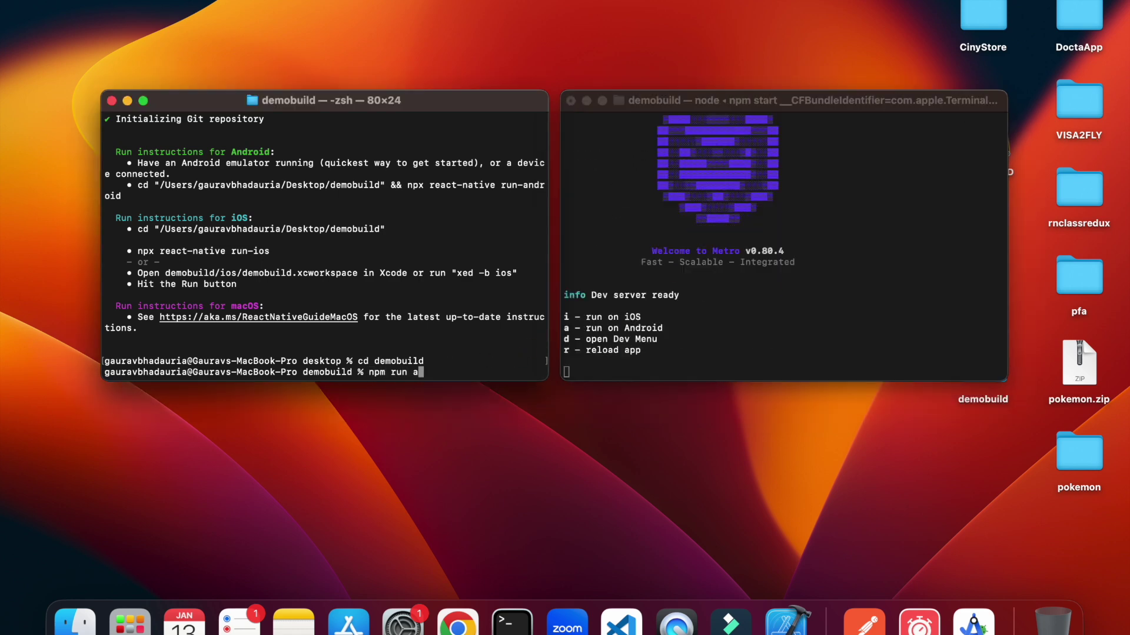
text(ndroid)
key(Return)
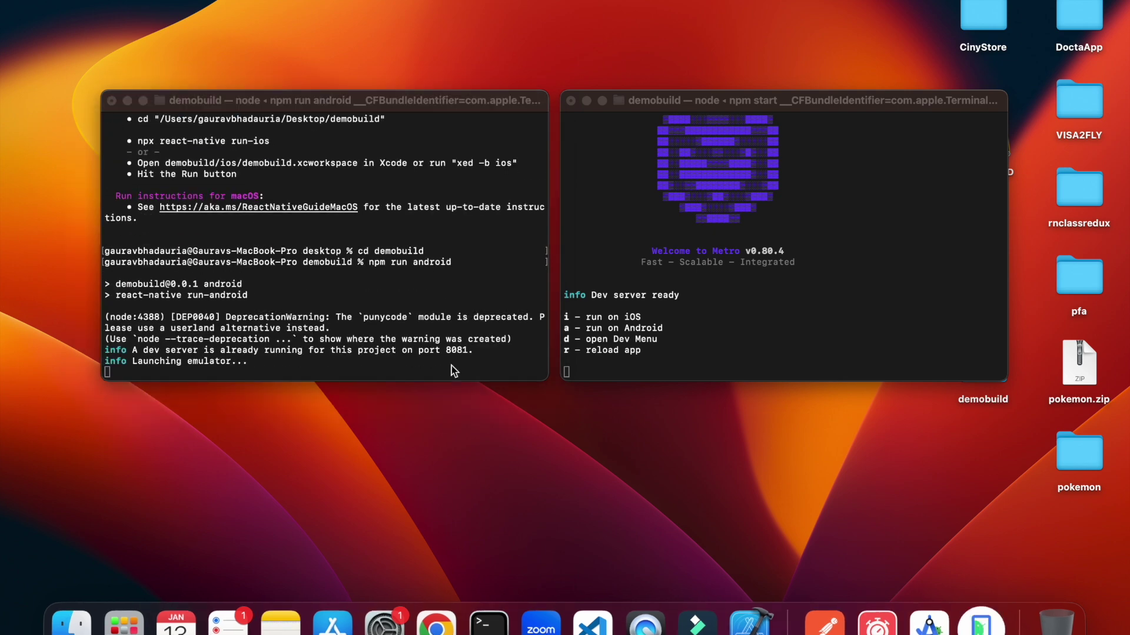
Arrange the terminals beside the emulator and swipe it to the home screen while the app installs.
drag(451, 101, 732, 6)
drag(908, 101, 745, 304)
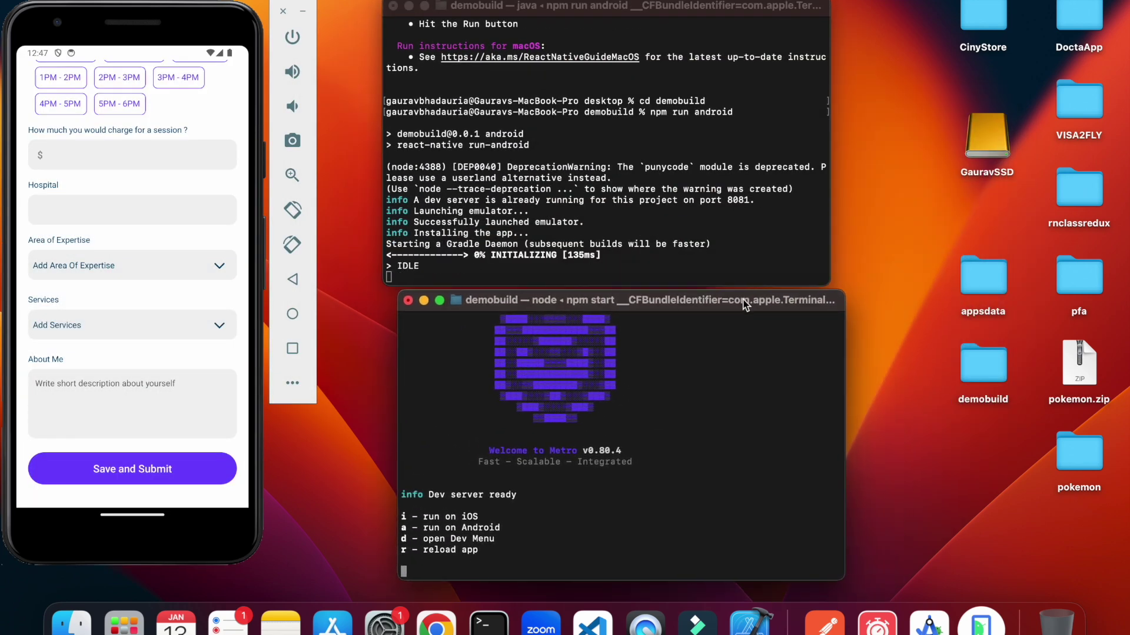
drag(554, 6, 566, 6)
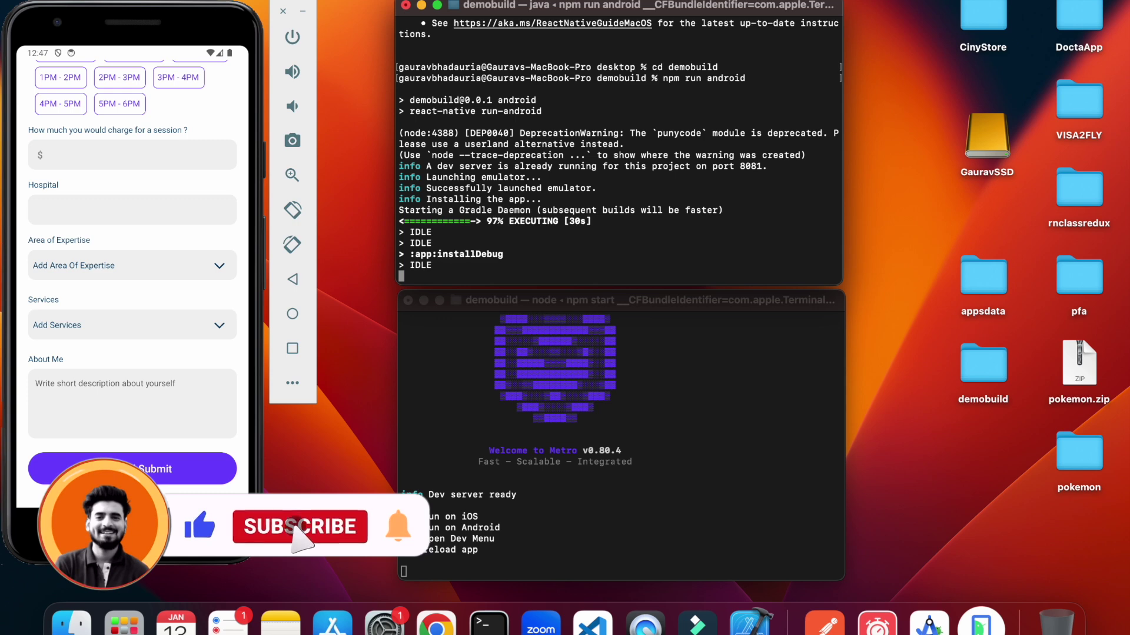
click(165, 421)
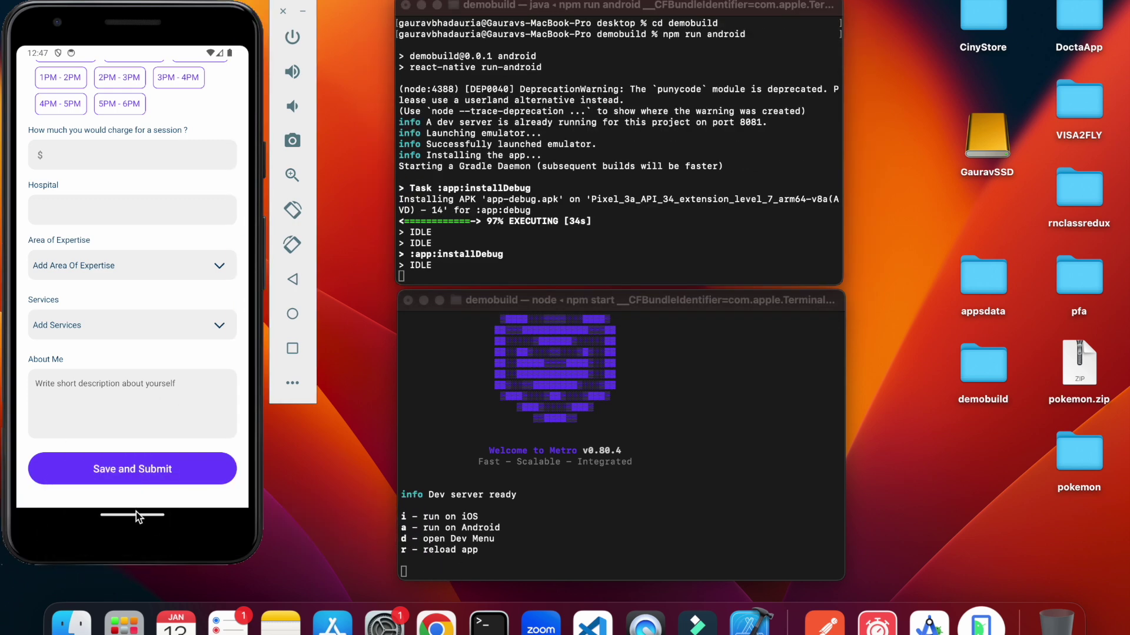
drag(139, 514, 141, 444)
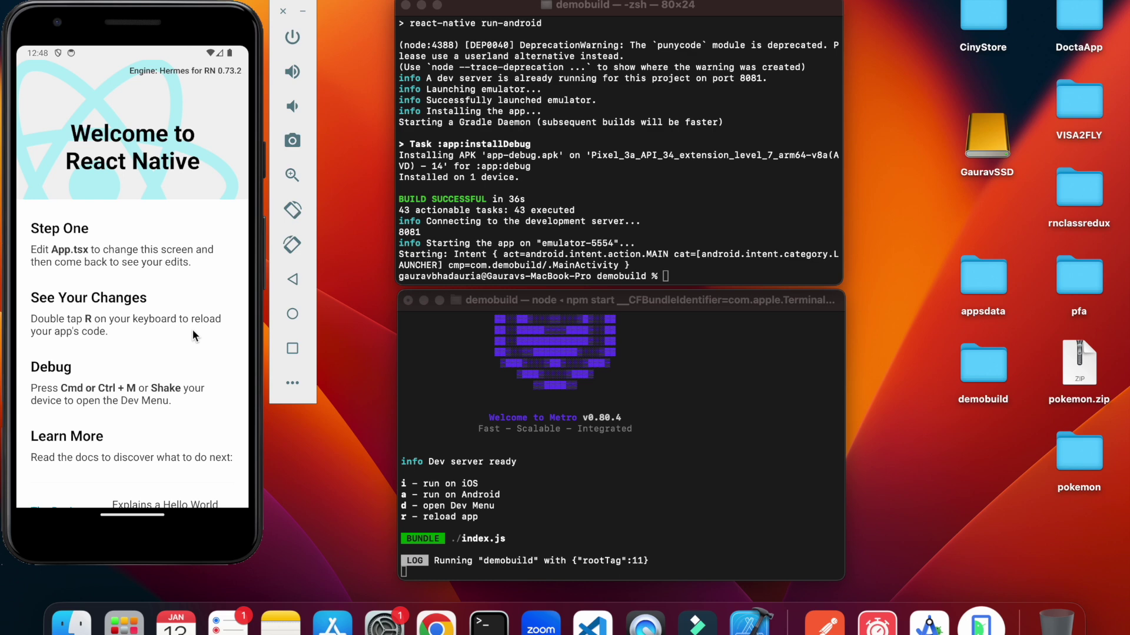
Open the Desktop's appsdata folder in Finder, then launch Chrome with your profile.
click(71, 624)
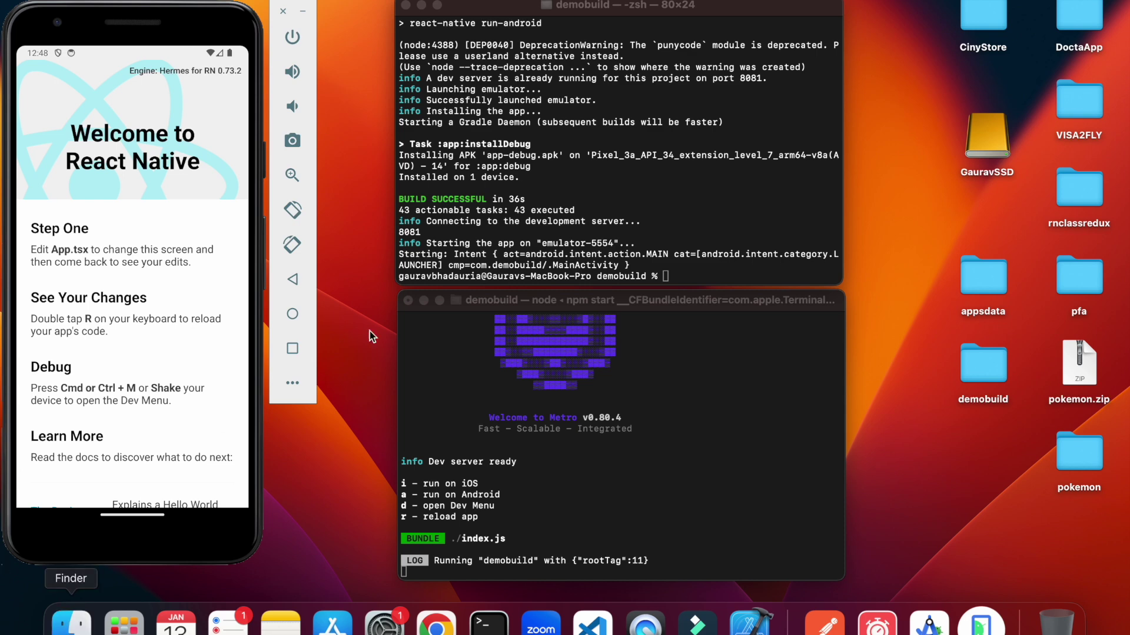
click(199, 183)
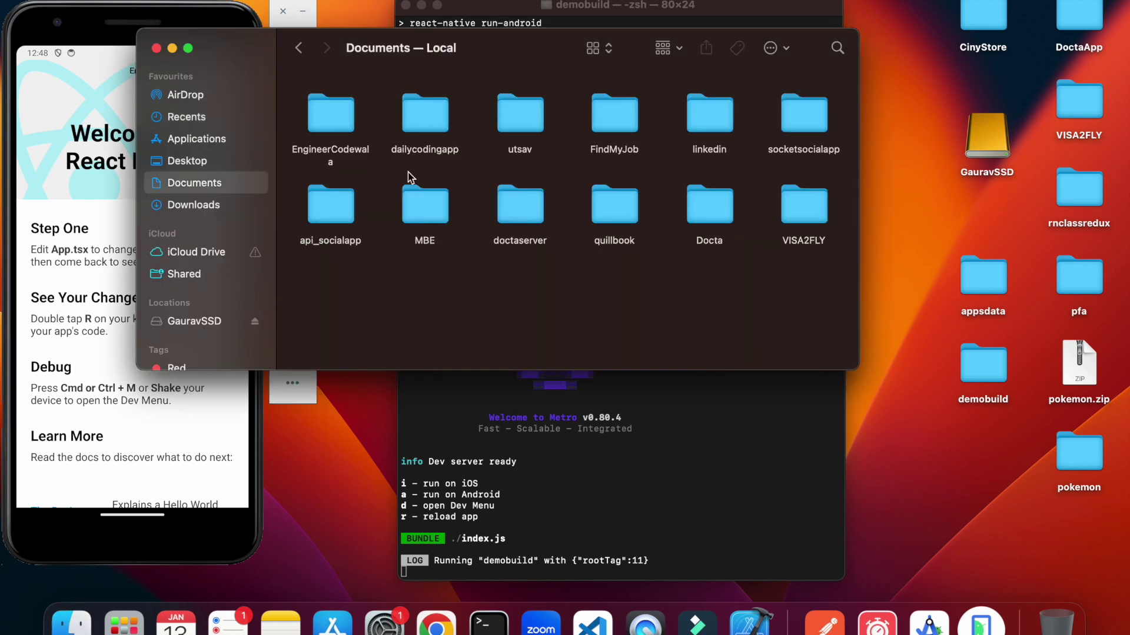
click(222, 164)
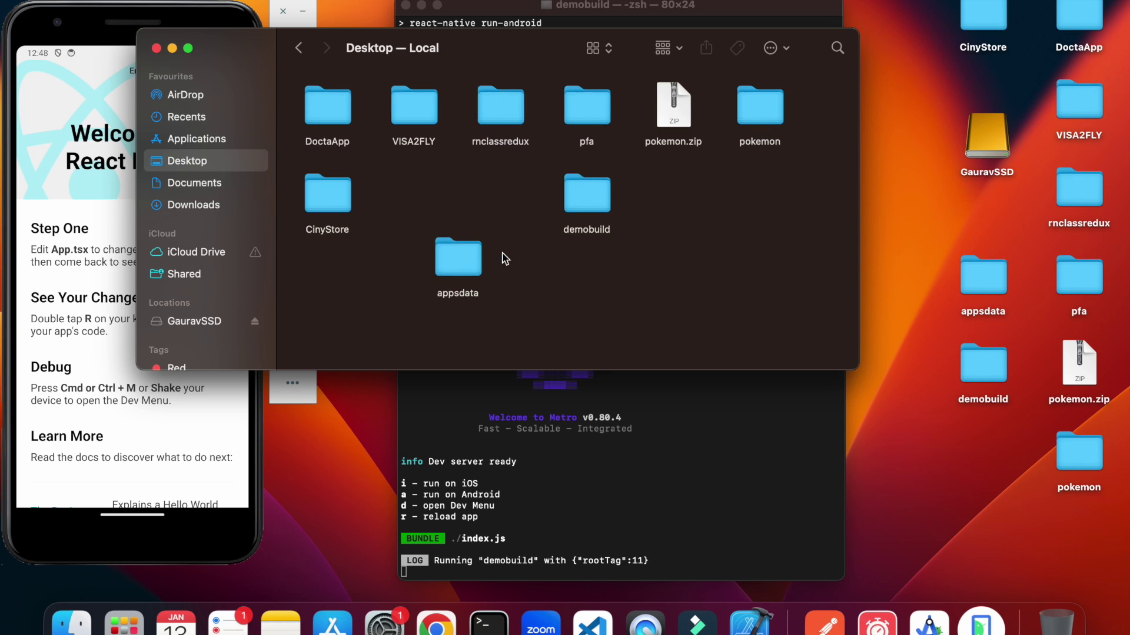
double_click(601, 200)
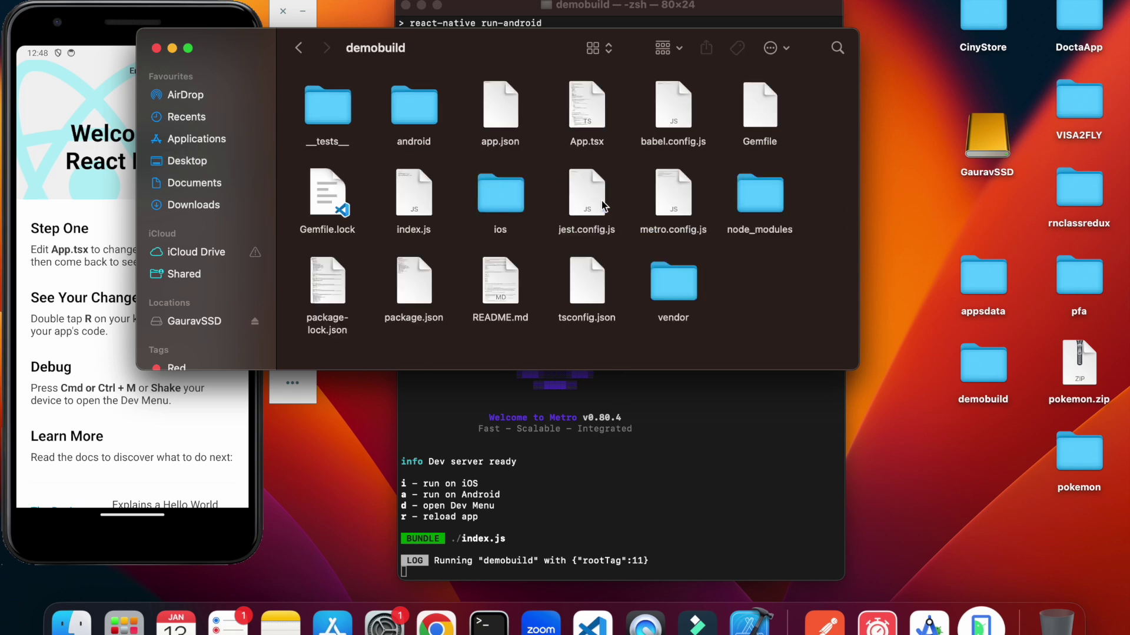
click(216, 181)
click(199, 164)
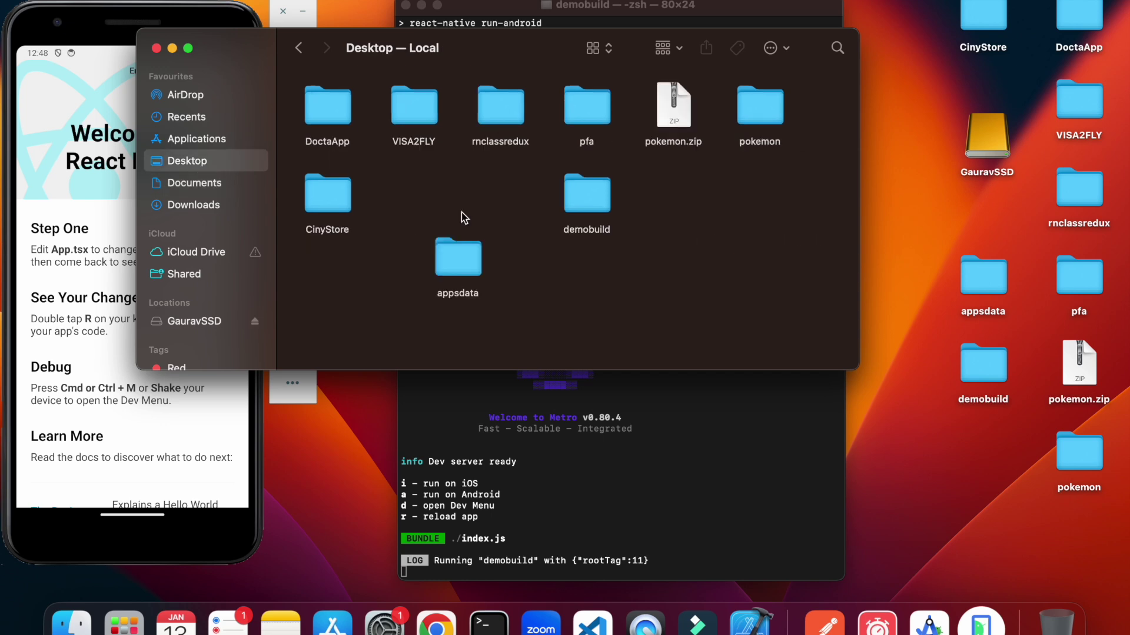
double_click(446, 266)
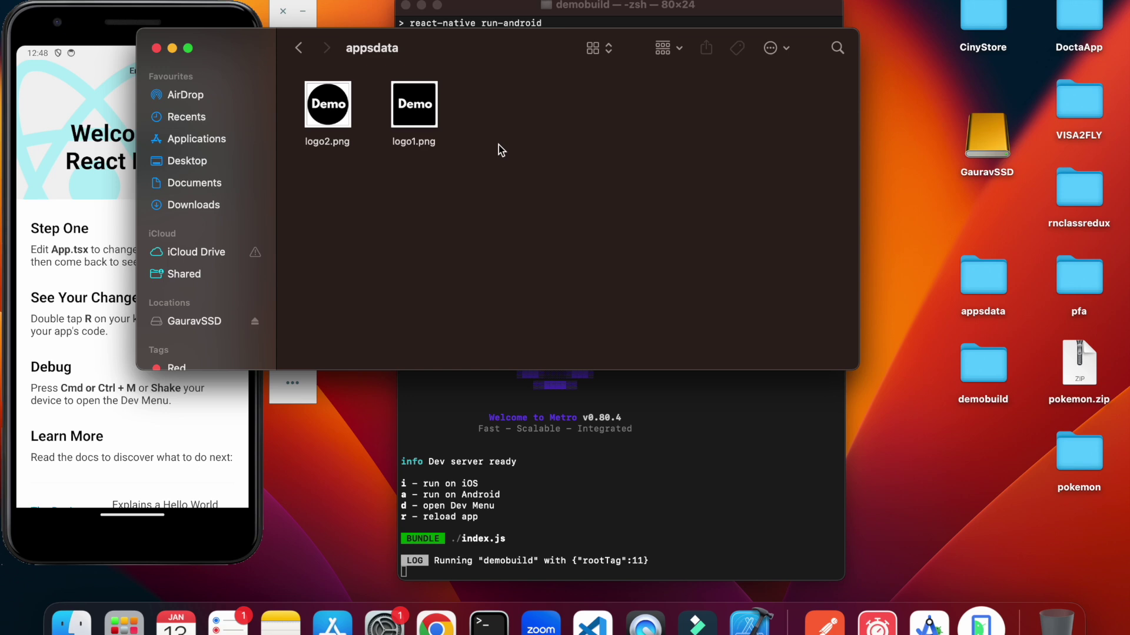
click(436, 628)
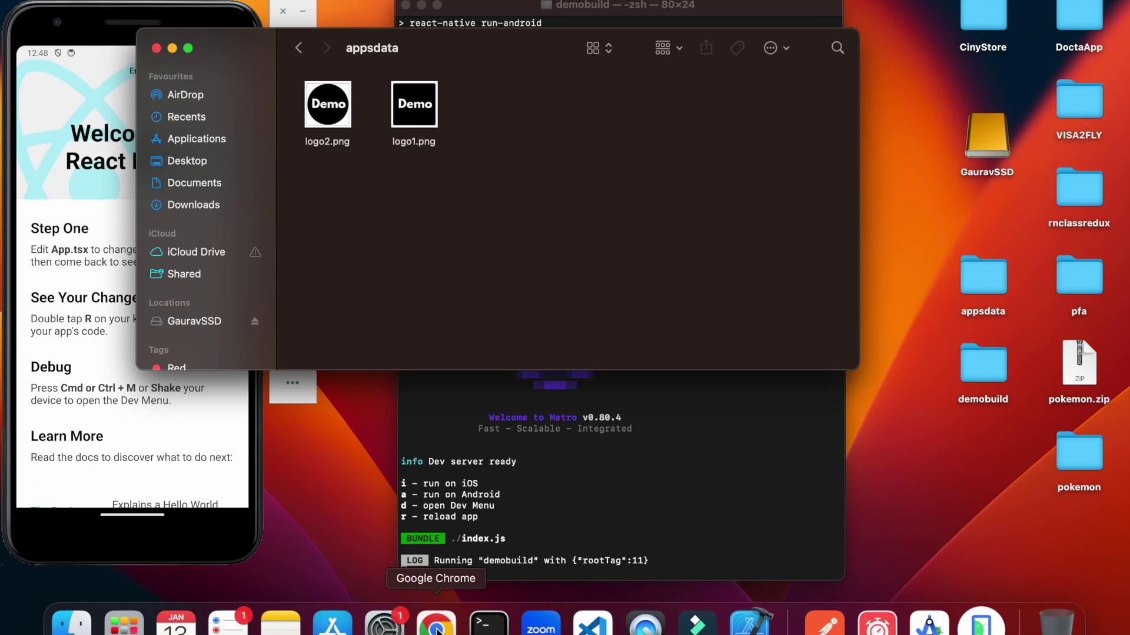
click(762, 238)
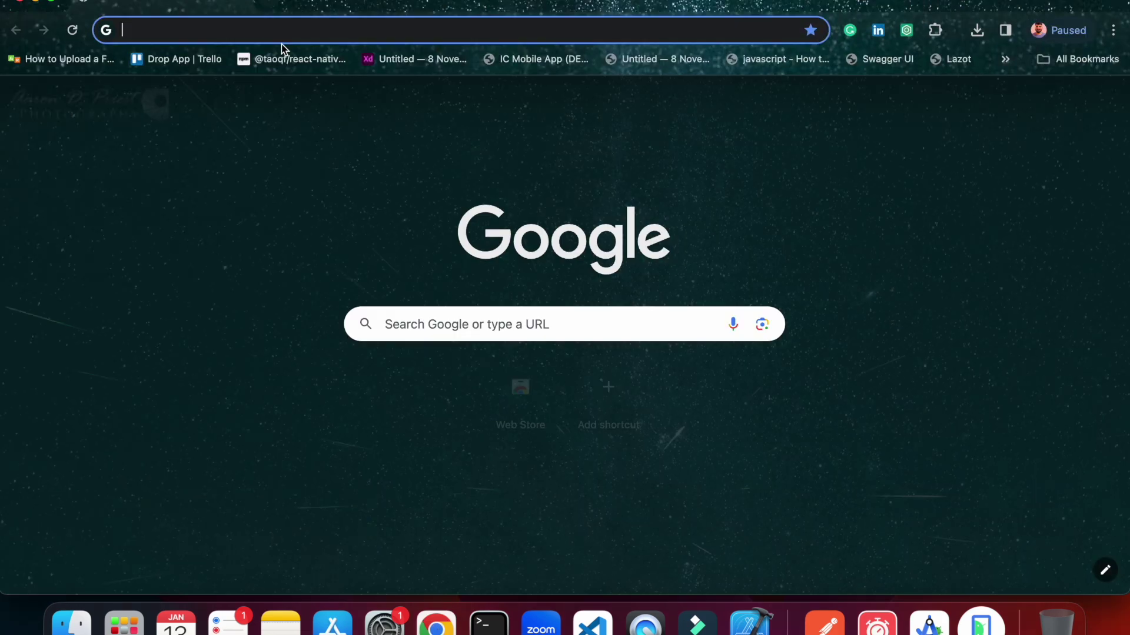
Search for an app icon generator and go to appicon.co.
click(298, 30)
text(app)
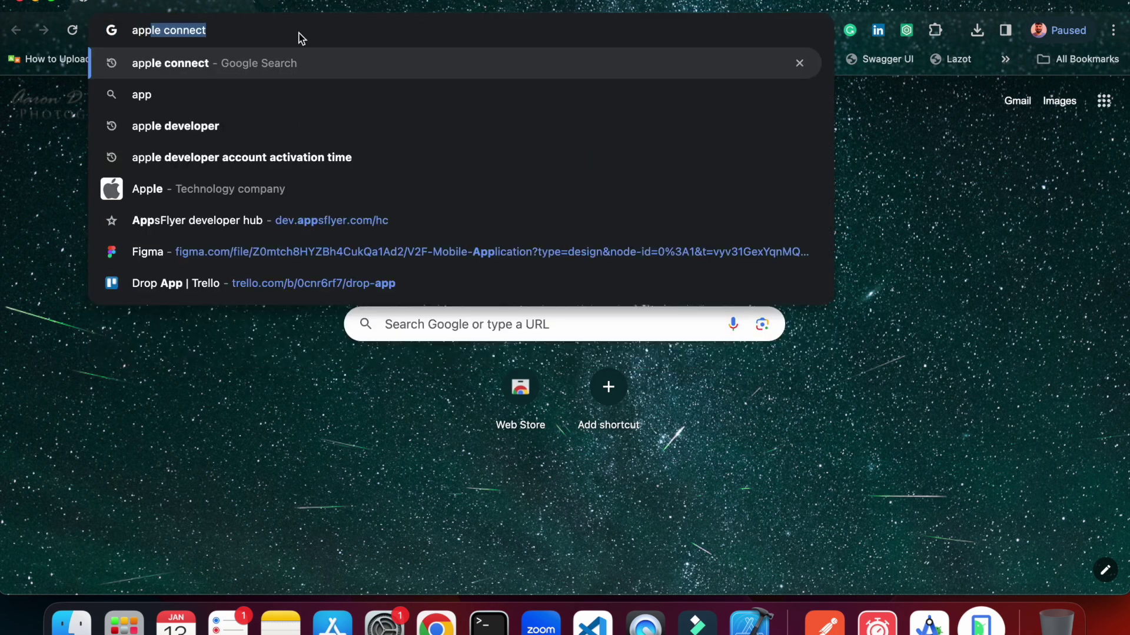
text( ico)
key(Down)
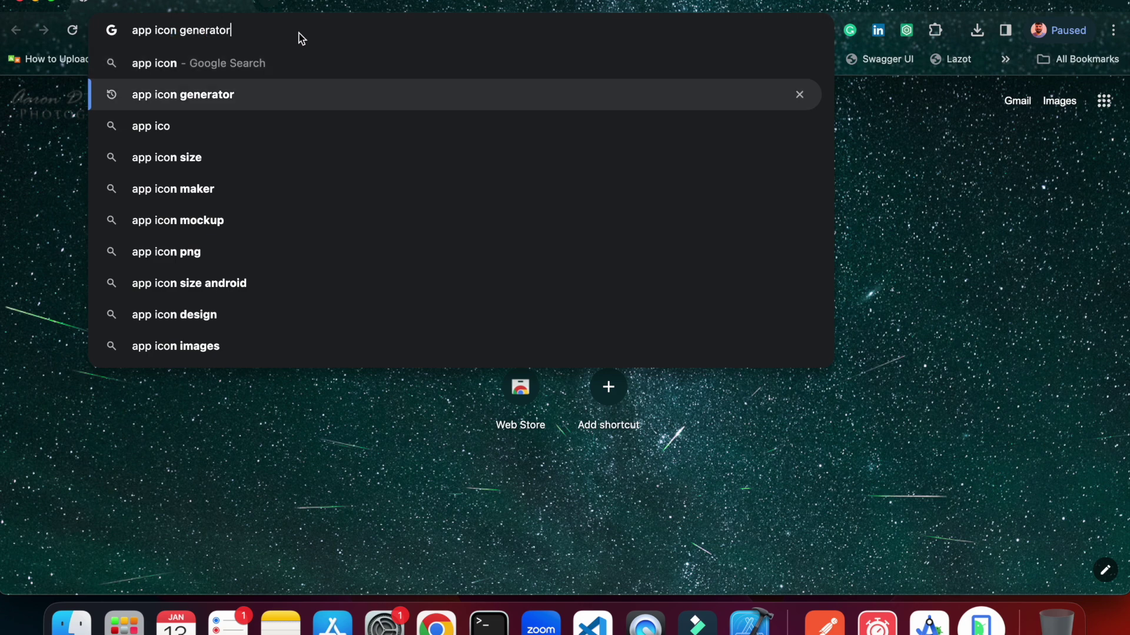
key(Return)
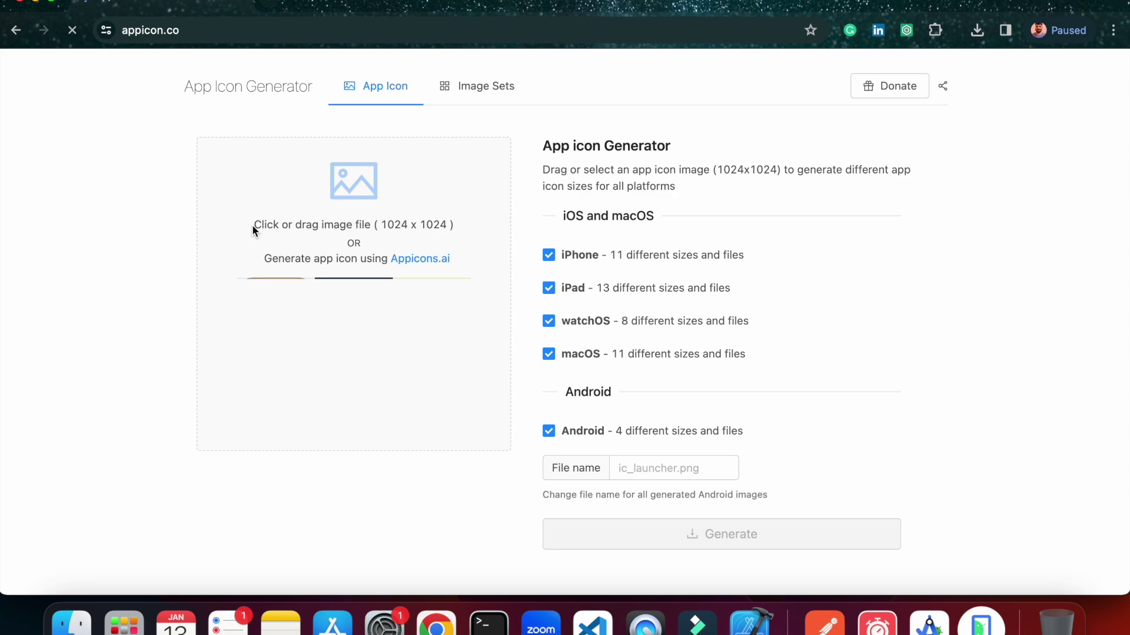
Upload Desktop/appsdata/logo2.png and generate the icon sets as AppIcons.zip.
click(362, 186)
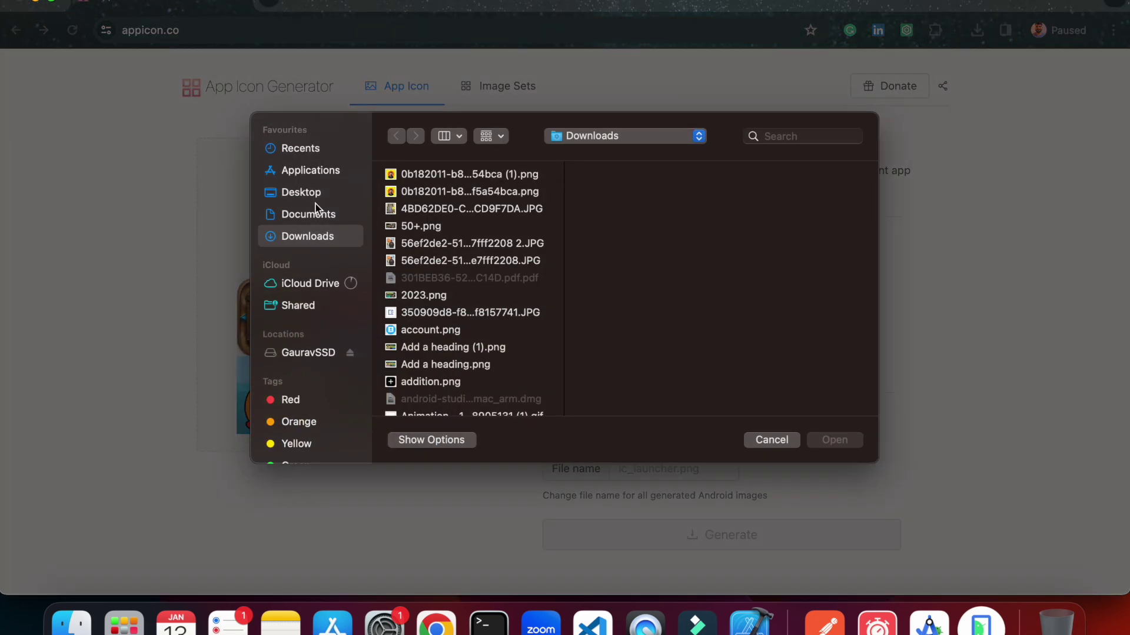
click(315, 193)
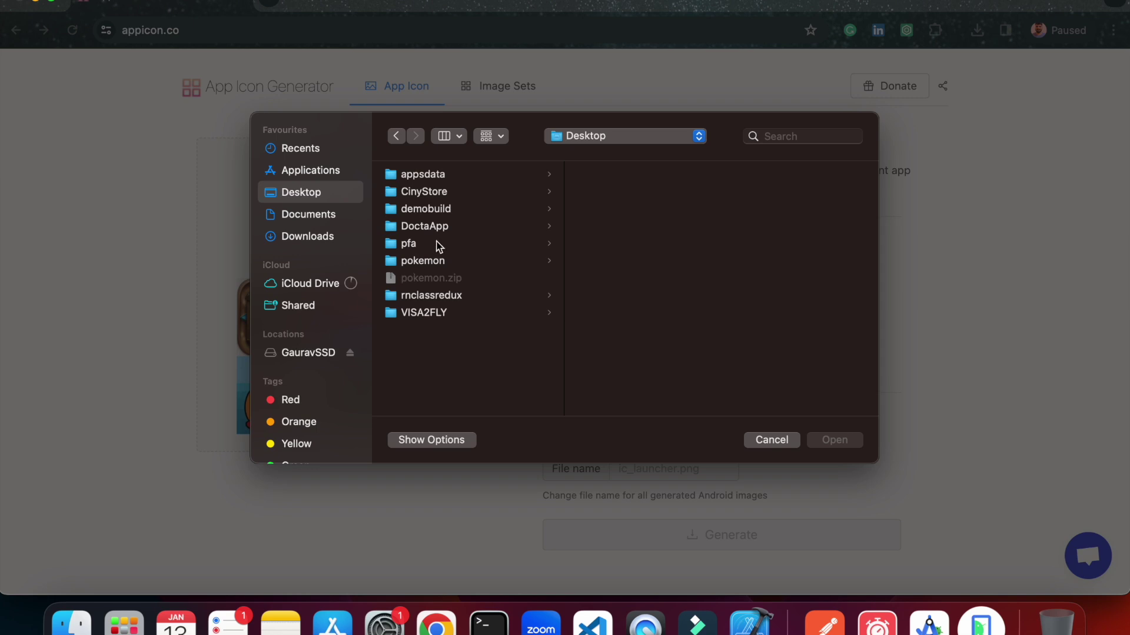
click(462, 178)
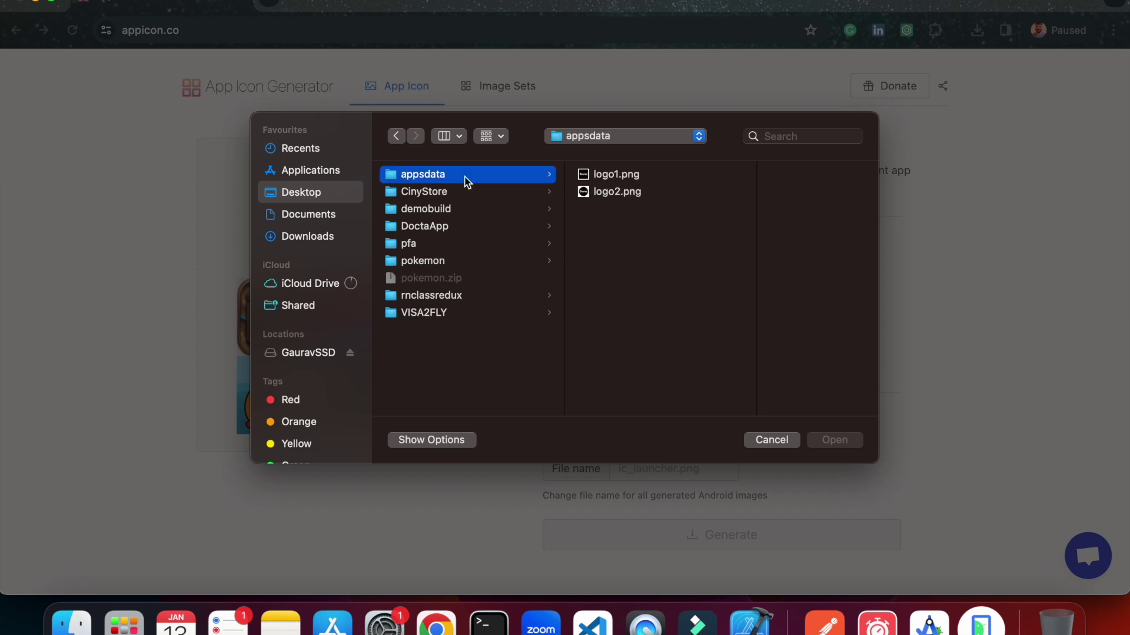
click(615, 194)
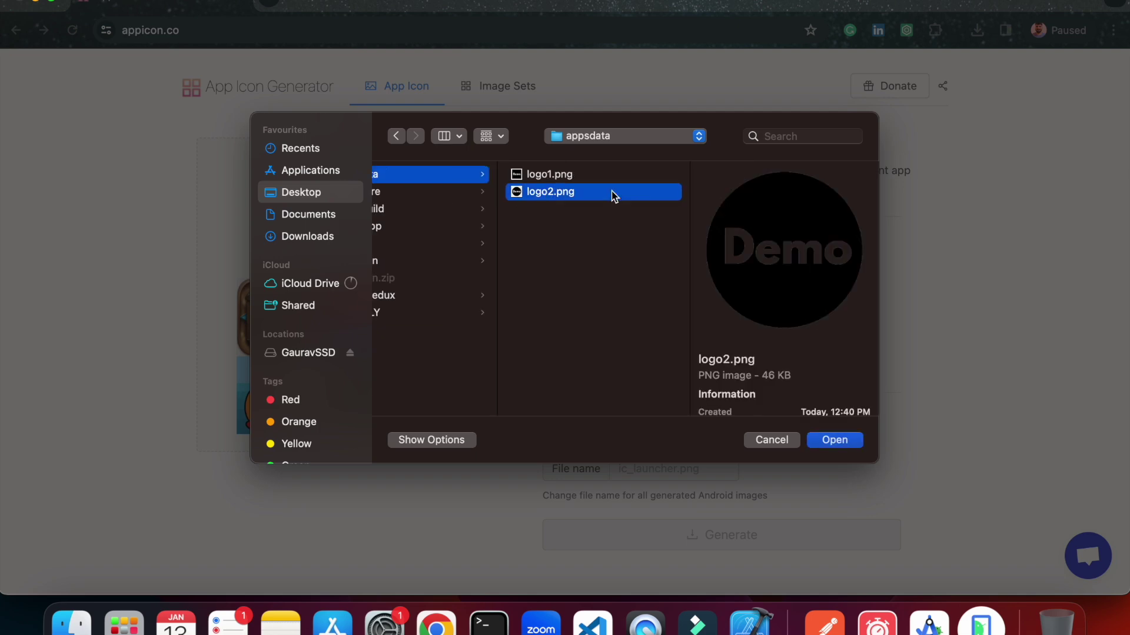
click(830, 440)
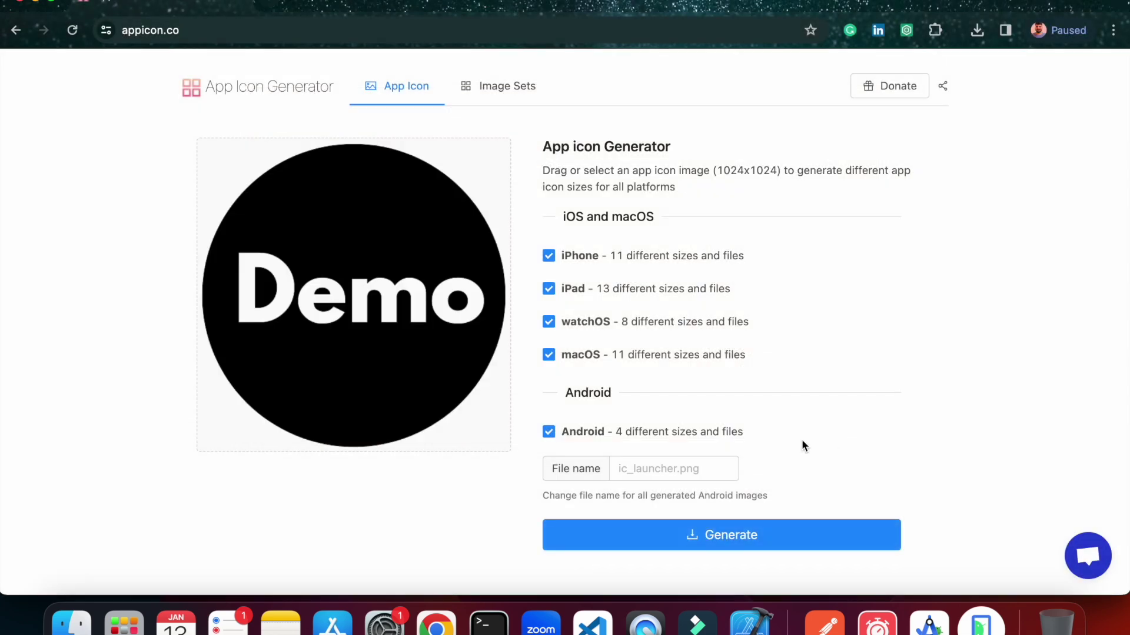
click(658, 532)
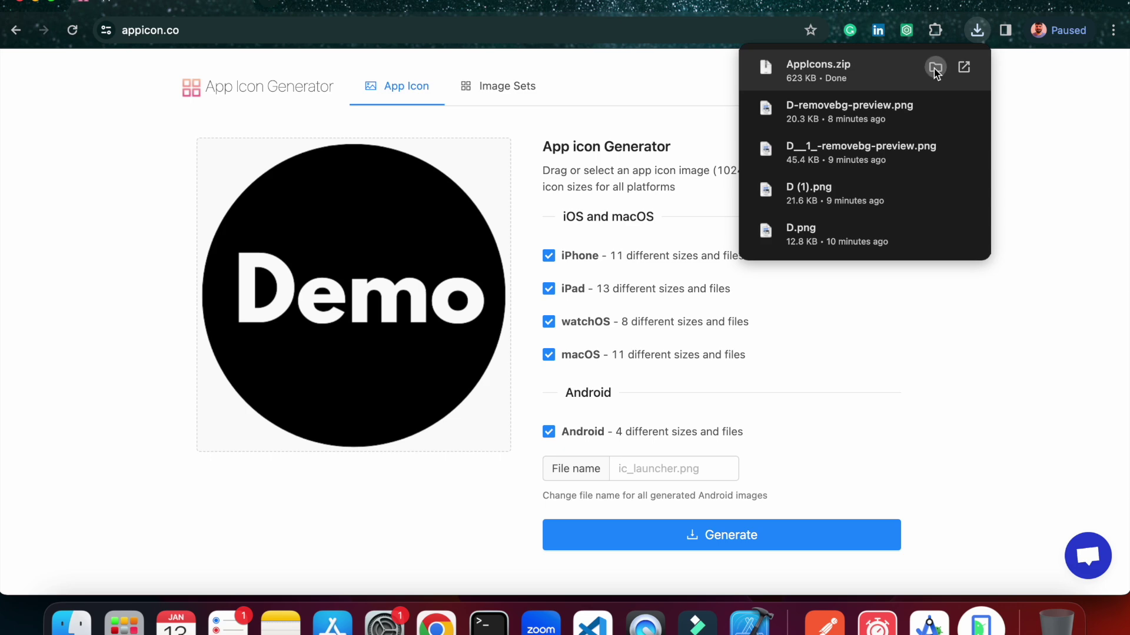
Sort Downloads by date created and copy the downloaded AppIcons.zip.
click(934, 68)
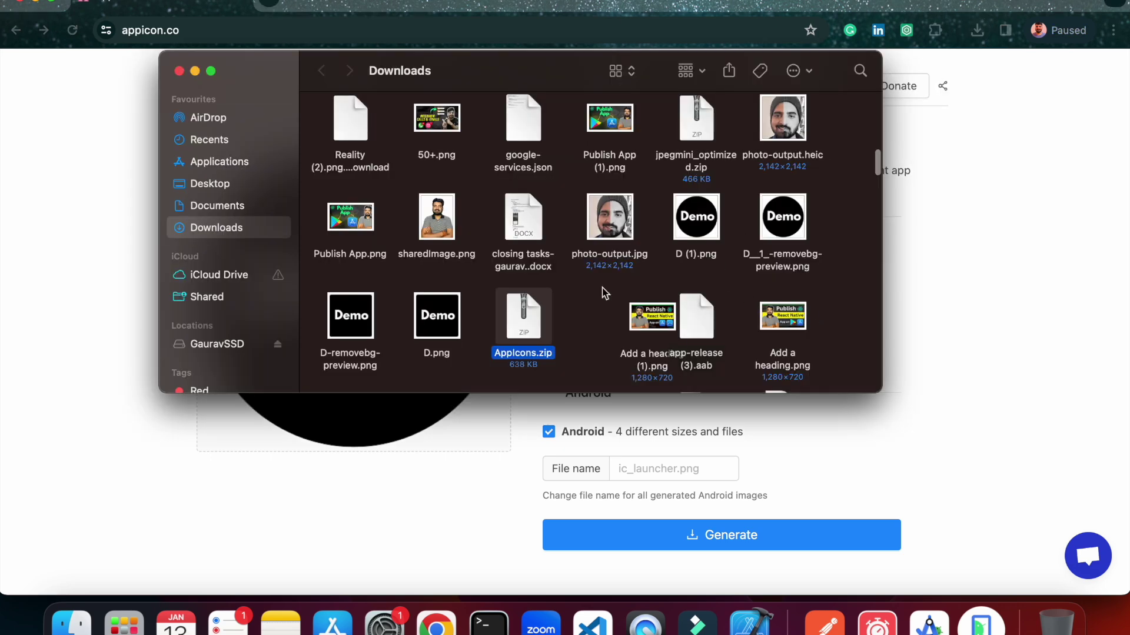
scroll(602, 292, down, 10)
right_click(838, 274)
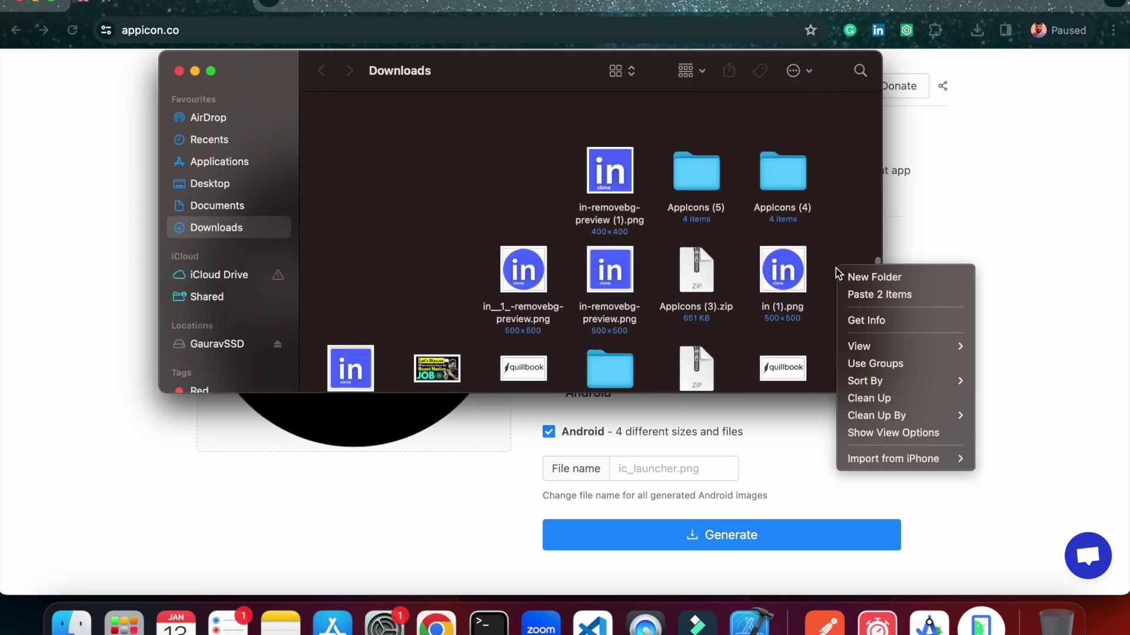
mouse_move(889, 412)
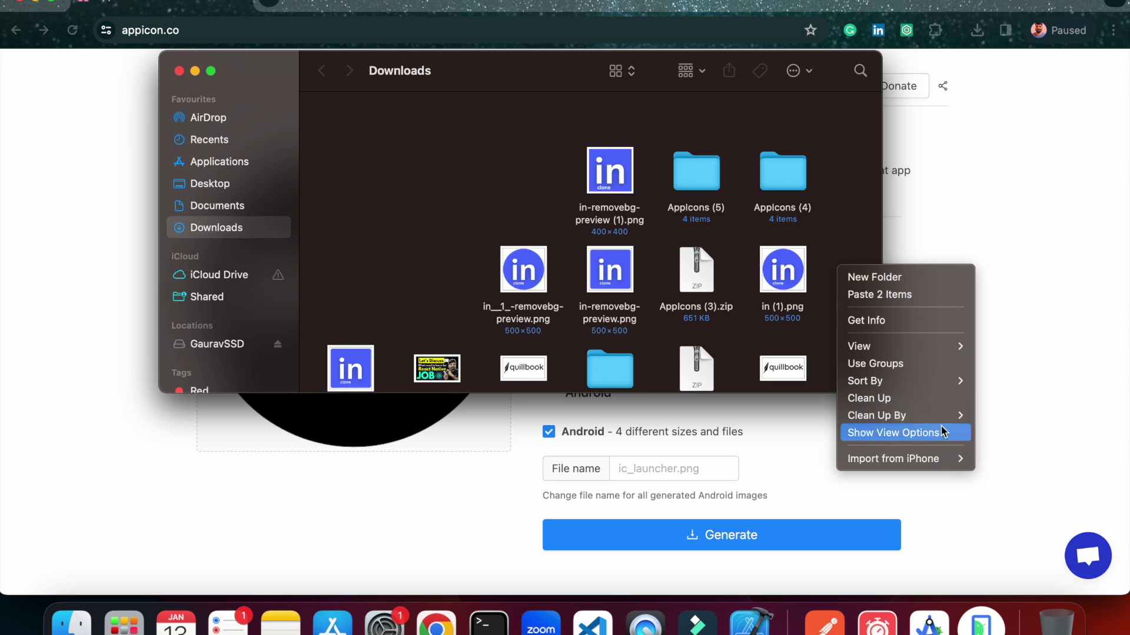
click(1012, 467)
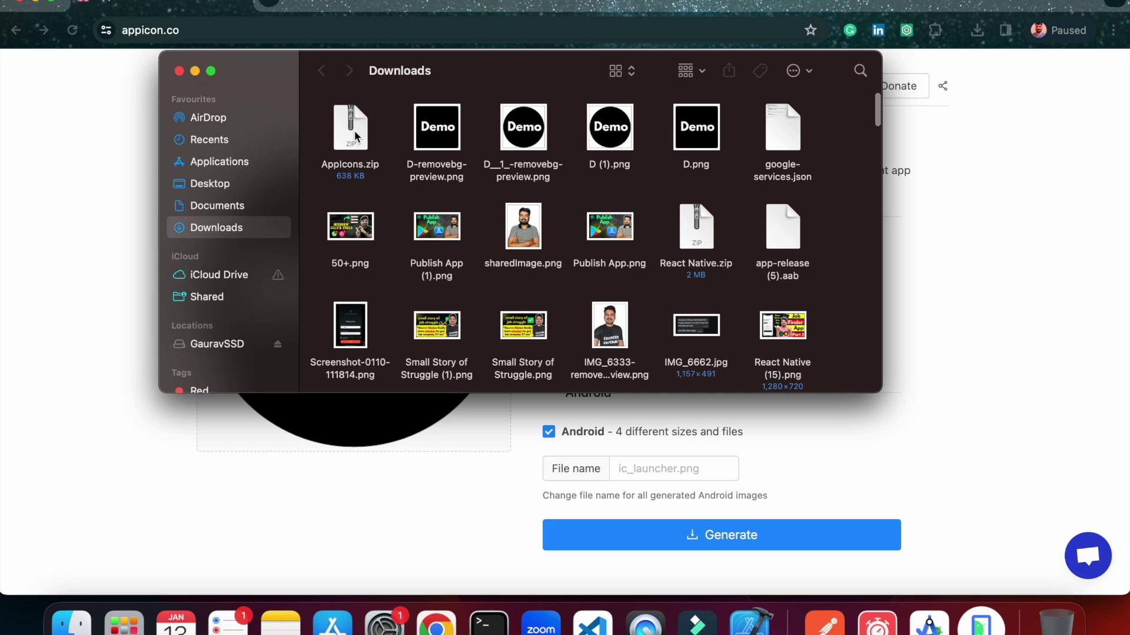
click(354, 130)
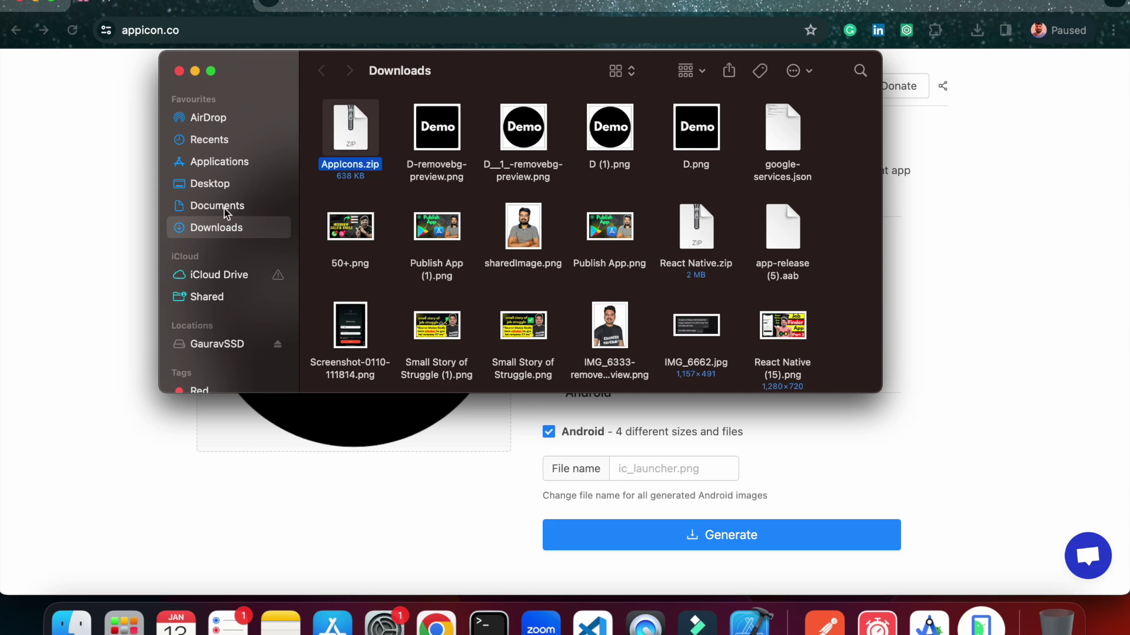
Paste AppIcons.zip into Desktop/appsdata and reopen the image picker on appicon.co.
click(228, 211)
click(214, 183)
click(492, 277)
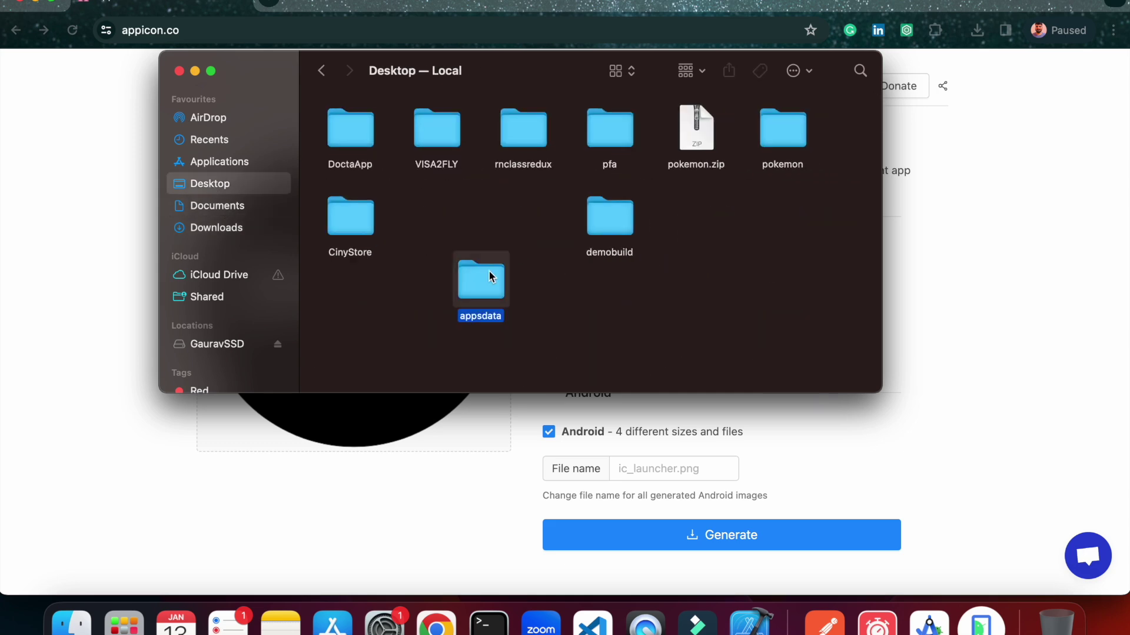
double_click(492, 276)
key(super+v)
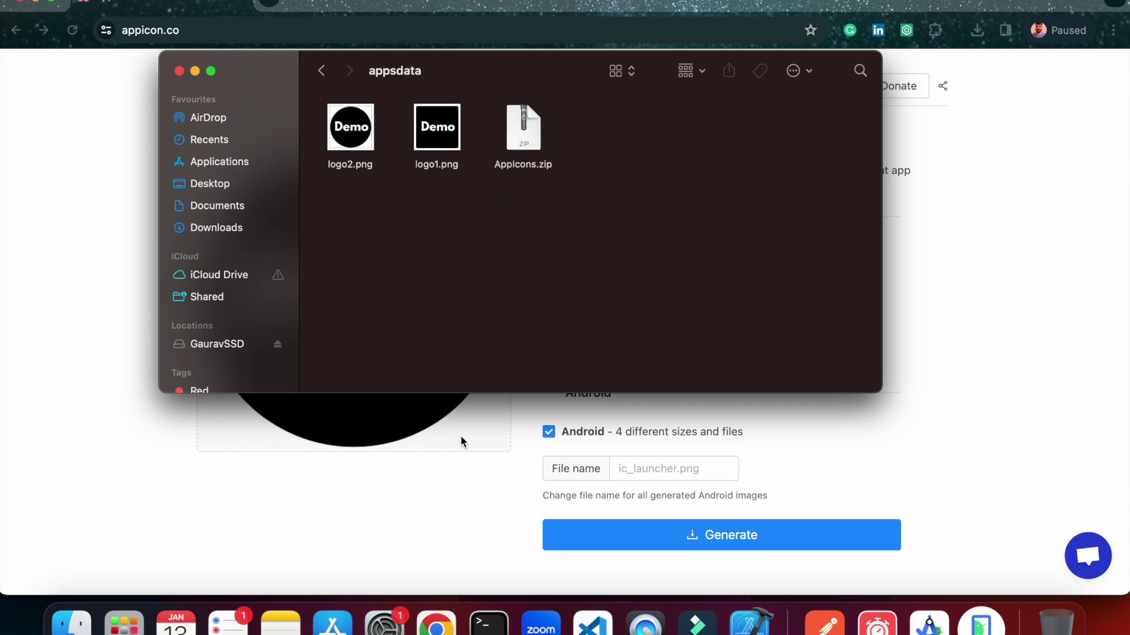
click(424, 509)
click(380, 319)
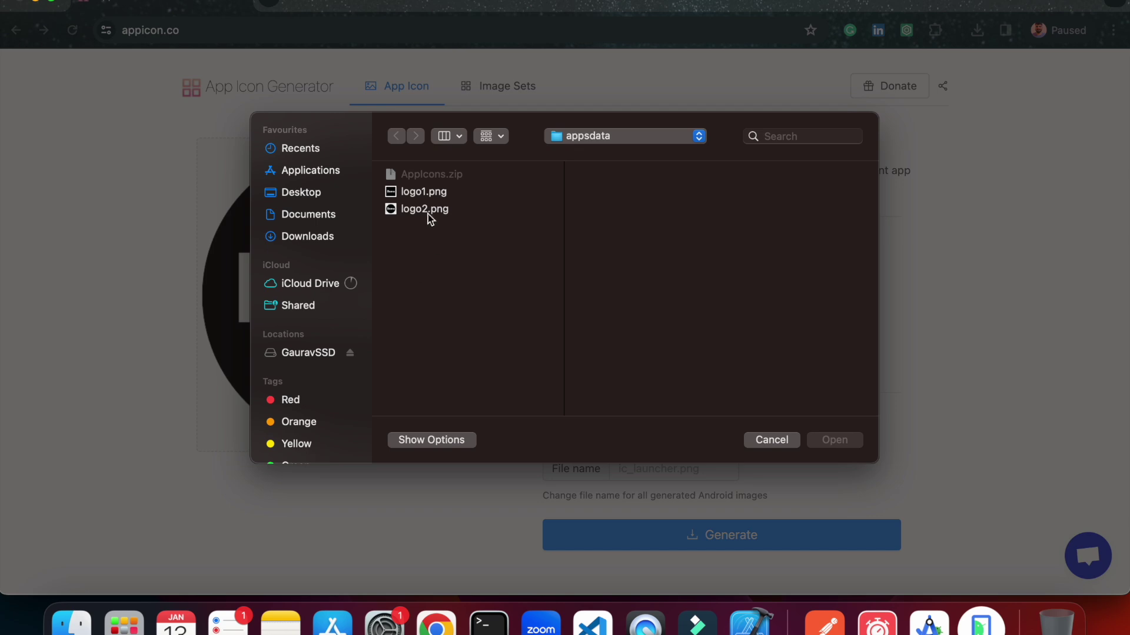
Load logo1.png into the generator and generate a second icon set.
click(400, 195)
click(834, 440)
click(746, 535)
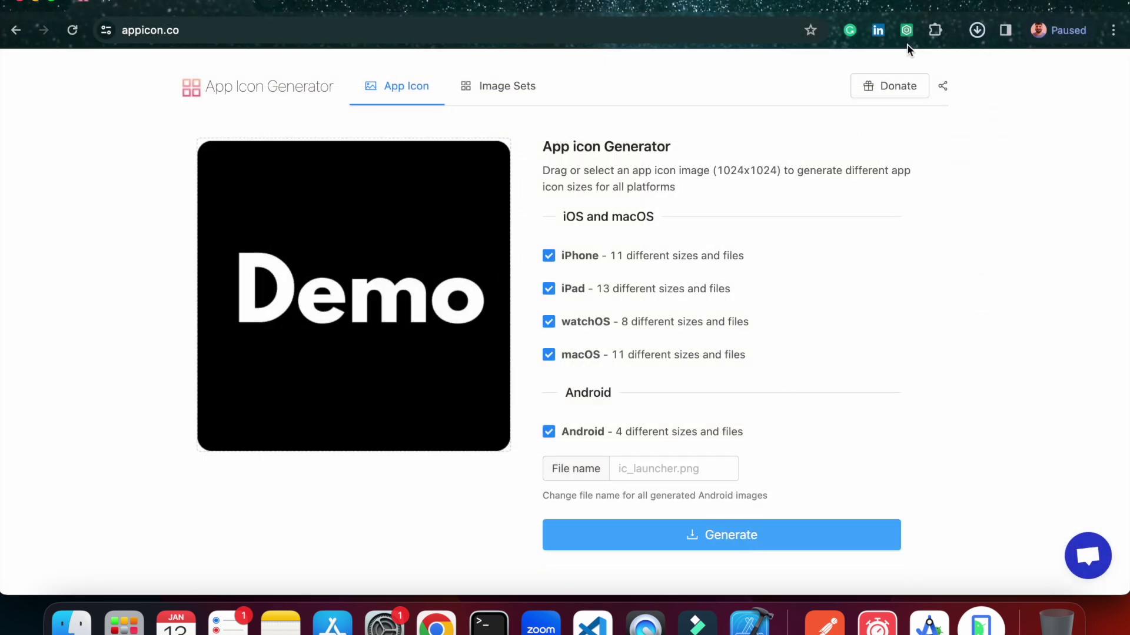
Copy AppIcons (1).zip from Downloads, sorted by date, into Desktop/appsdata.
click(69, 627)
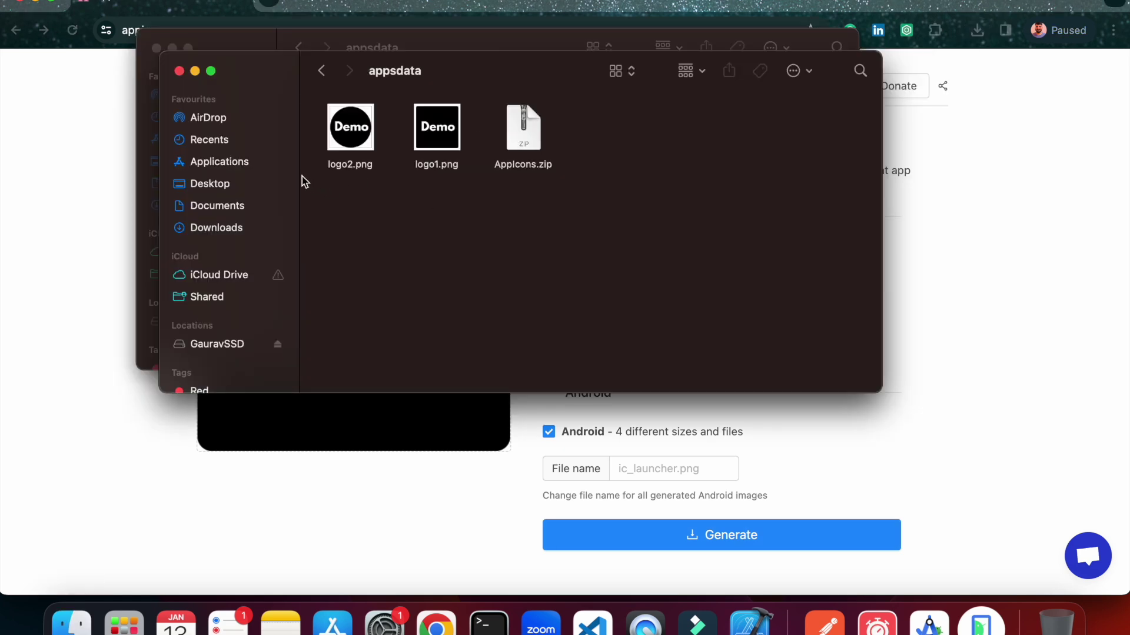
click(244, 228)
right_click(859, 276)
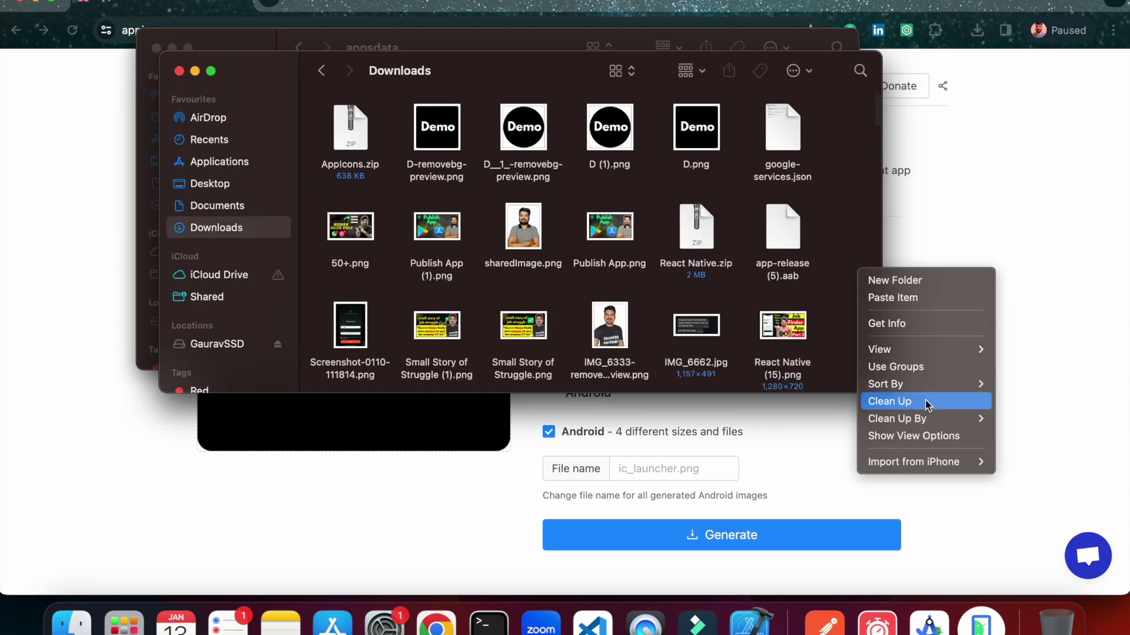
mouse_move(924, 419)
click(1032, 464)
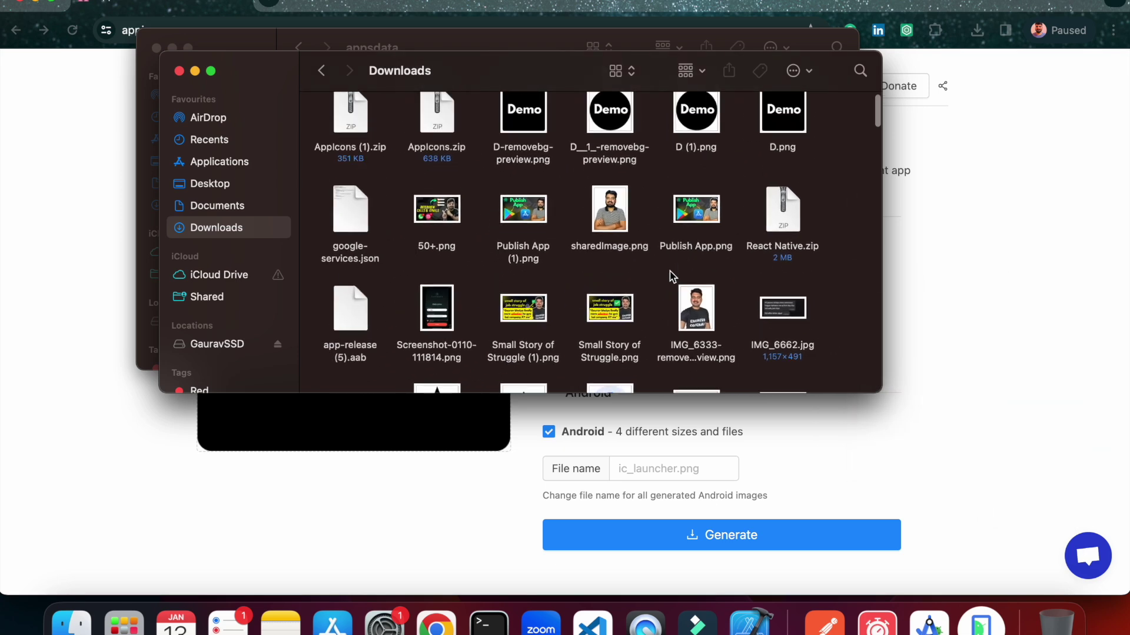
click(358, 137)
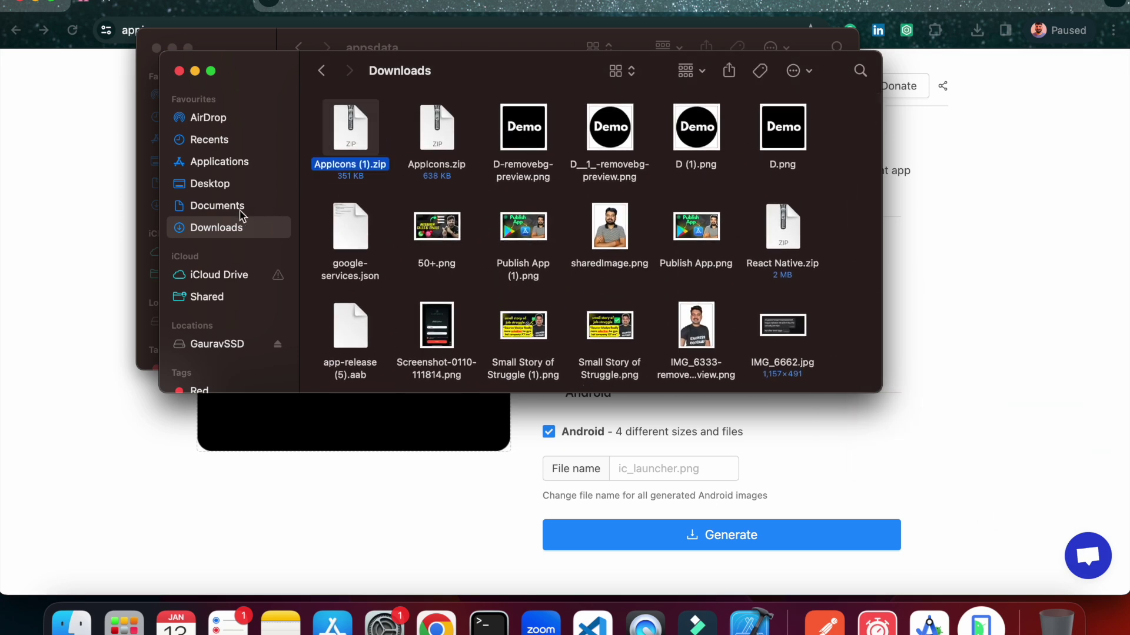
click(230, 187)
double_click(487, 282)
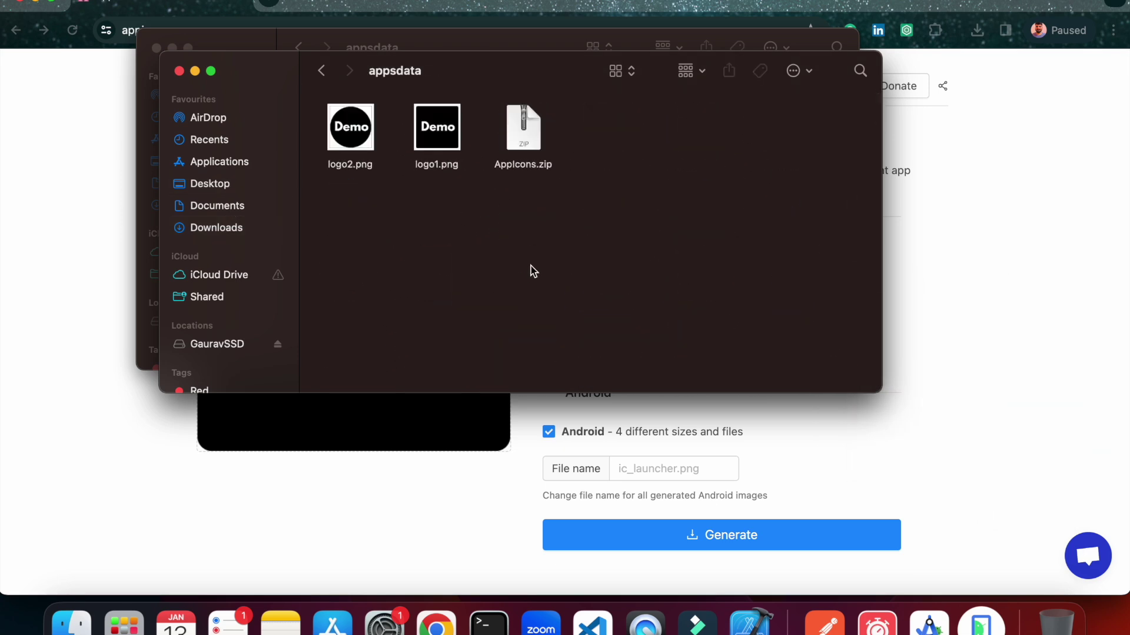
key(super+v)
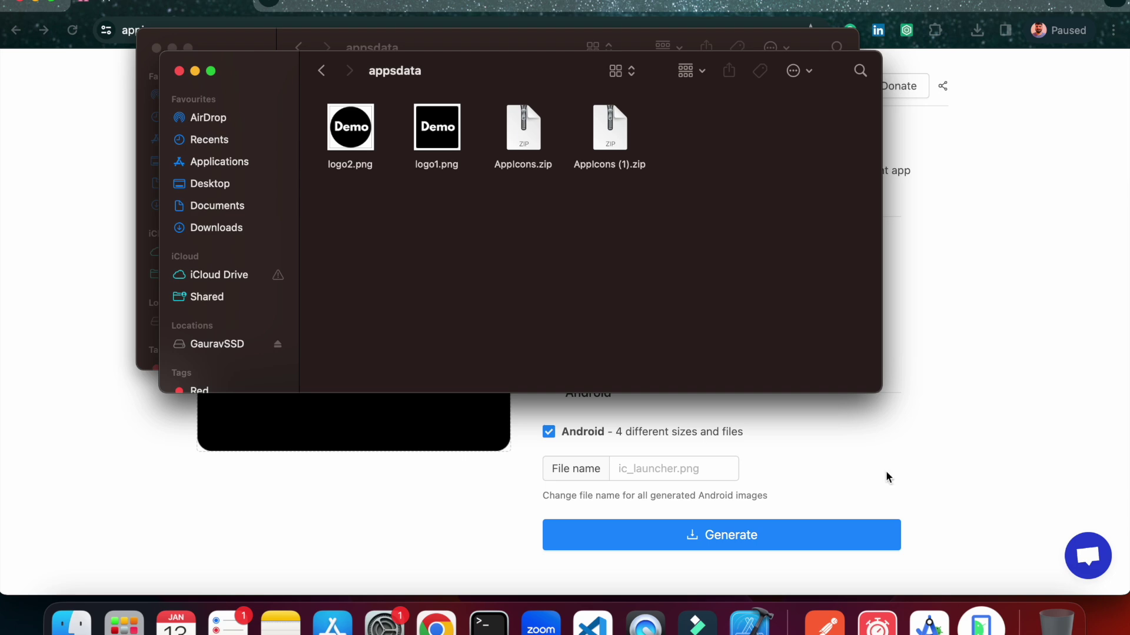
click(981, 623)
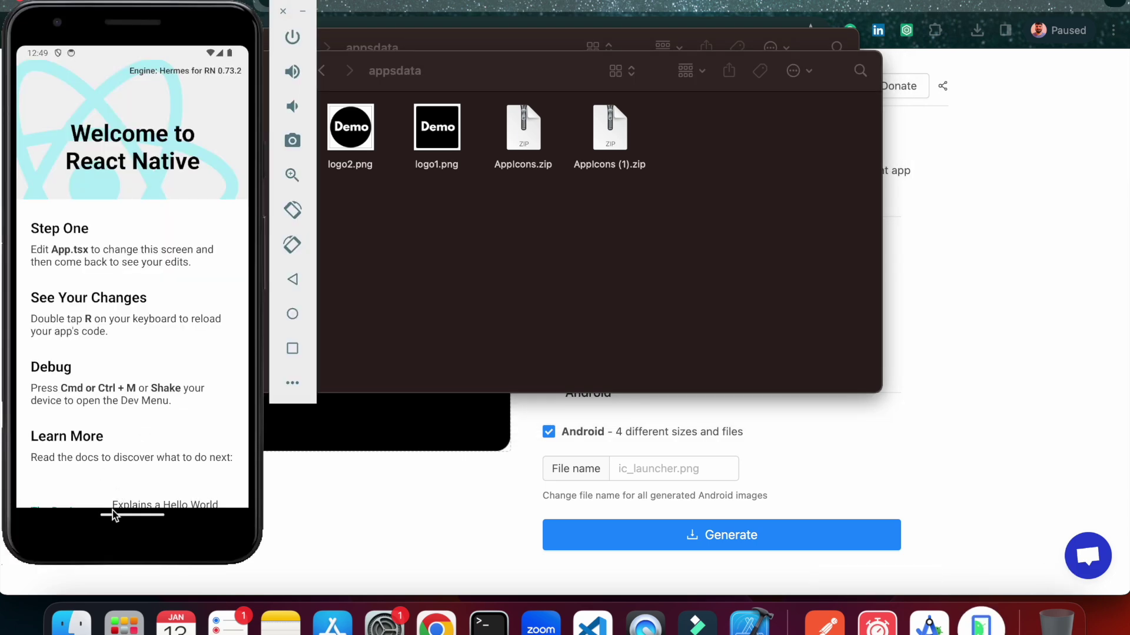
Swipe the emulator to its home screen and reposition the Finder windows.
drag(114, 515, 171, 344)
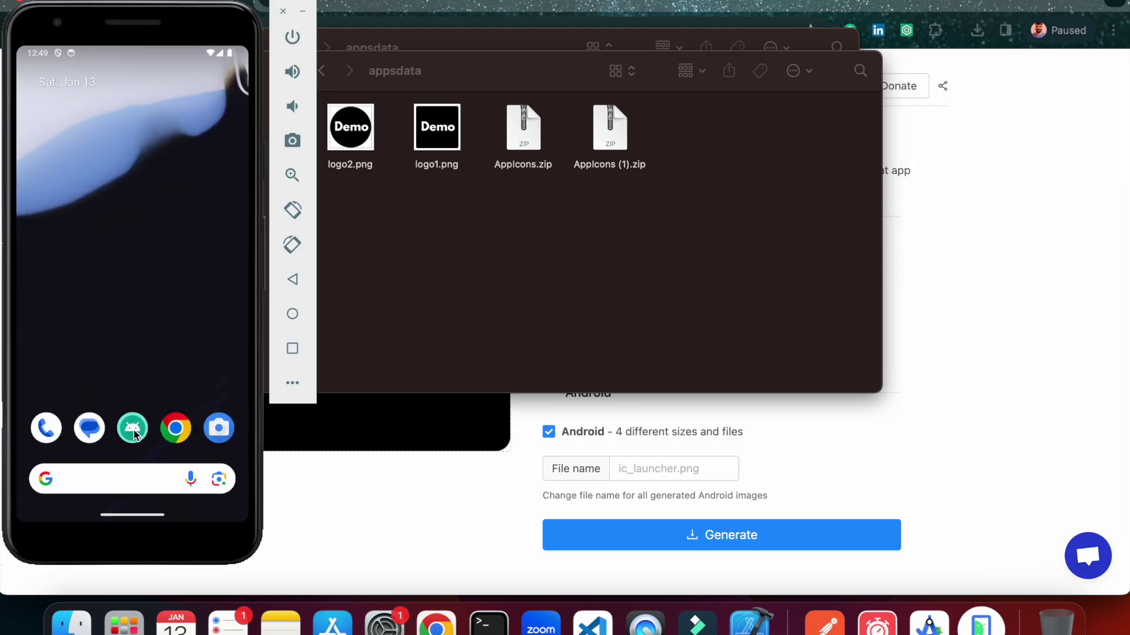
drag(449, 73, 702, 219)
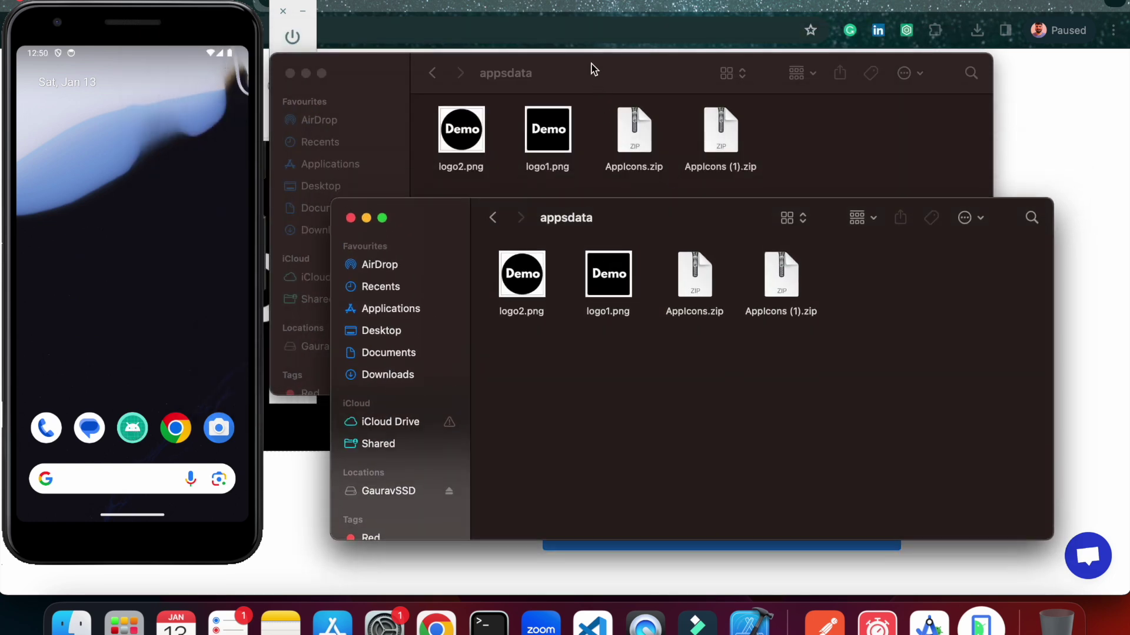
drag(593, 68, 648, 23)
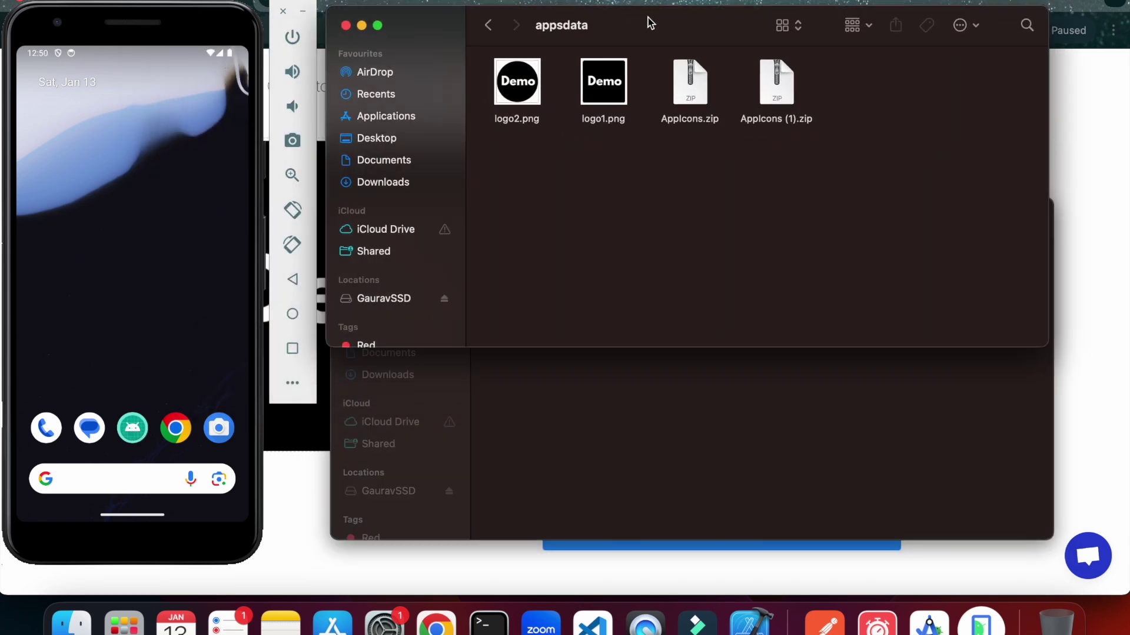
Navigate to Desktop/demobuild/android/app/src/main/res, with the appsdata window arranged below.
click(379, 162)
click(412, 139)
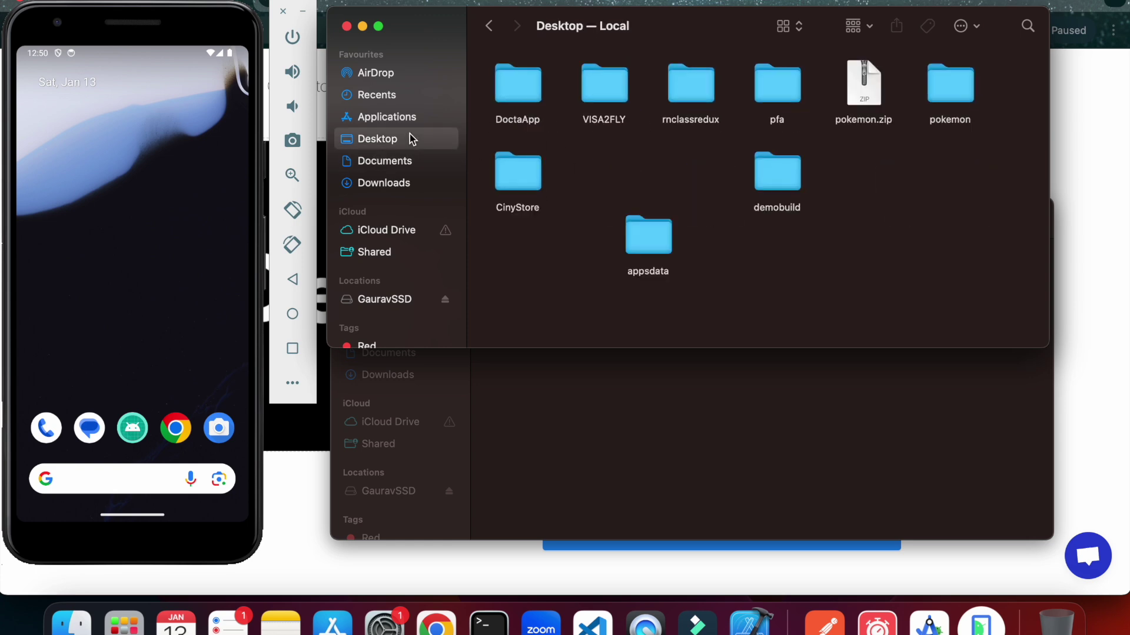
double_click(772, 182)
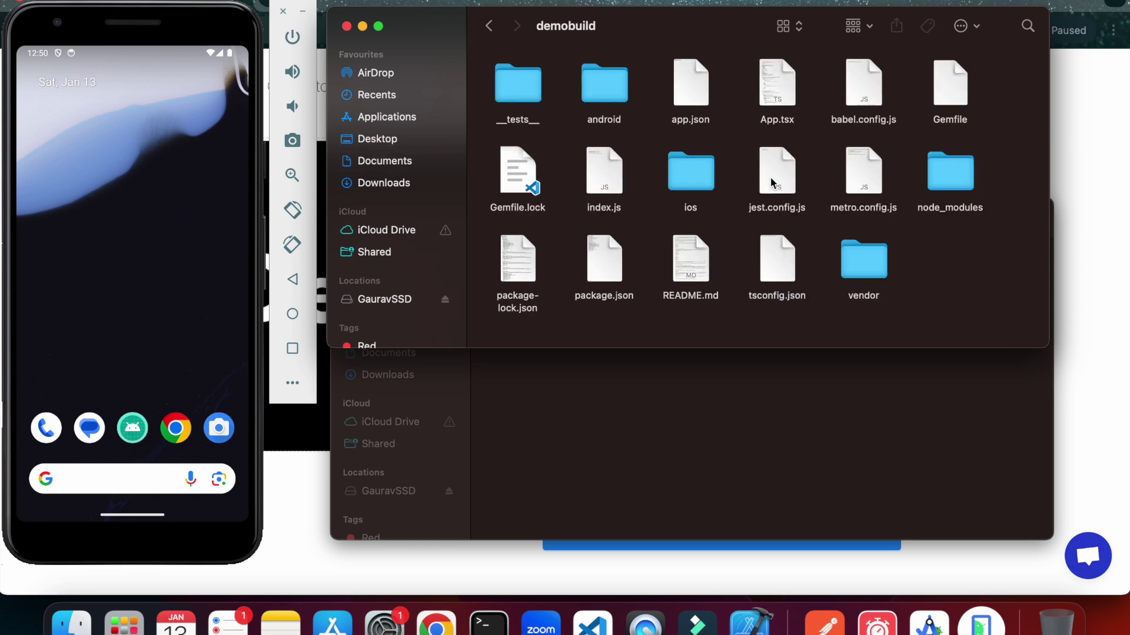
double_click(599, 101)
click(627, 99)
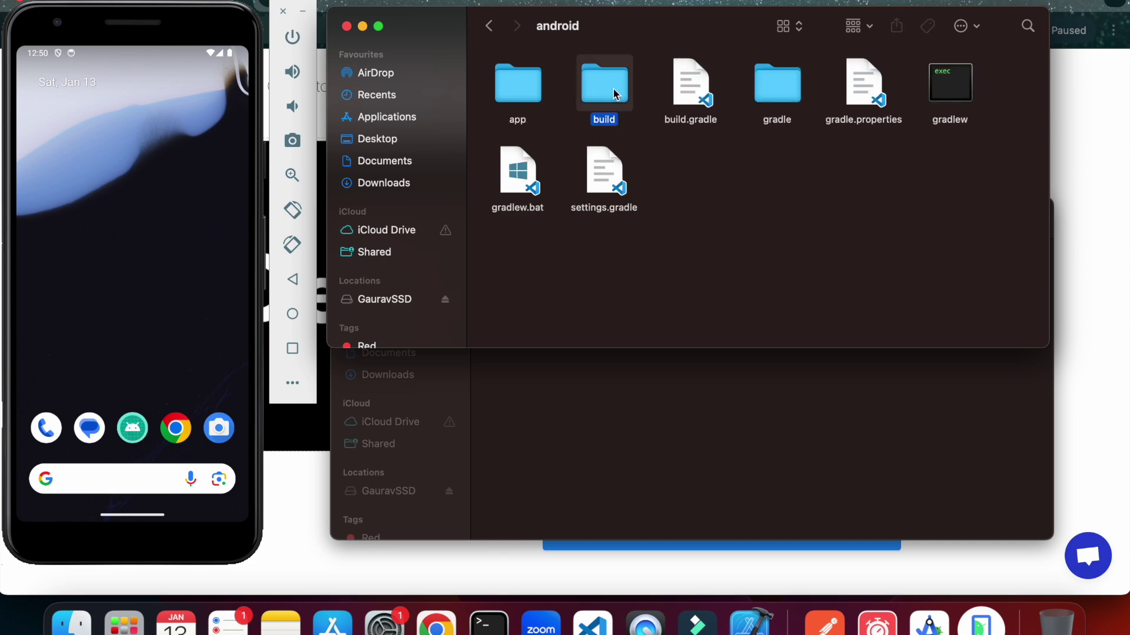
double_click(534, 98)
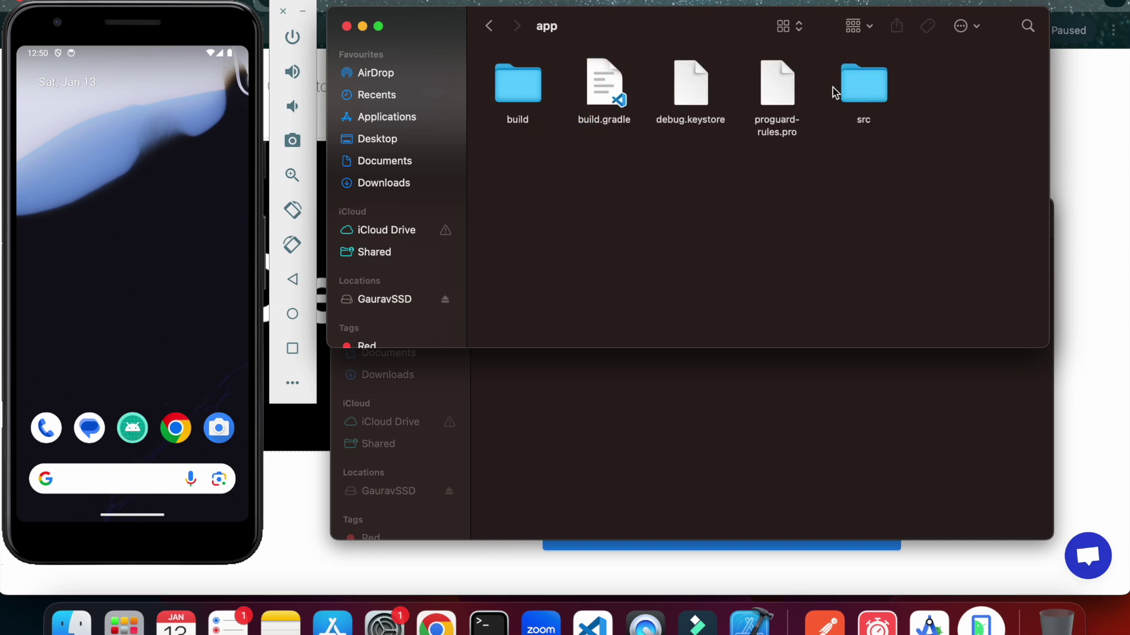
double_click(851, 90)
double_click(613, 93)
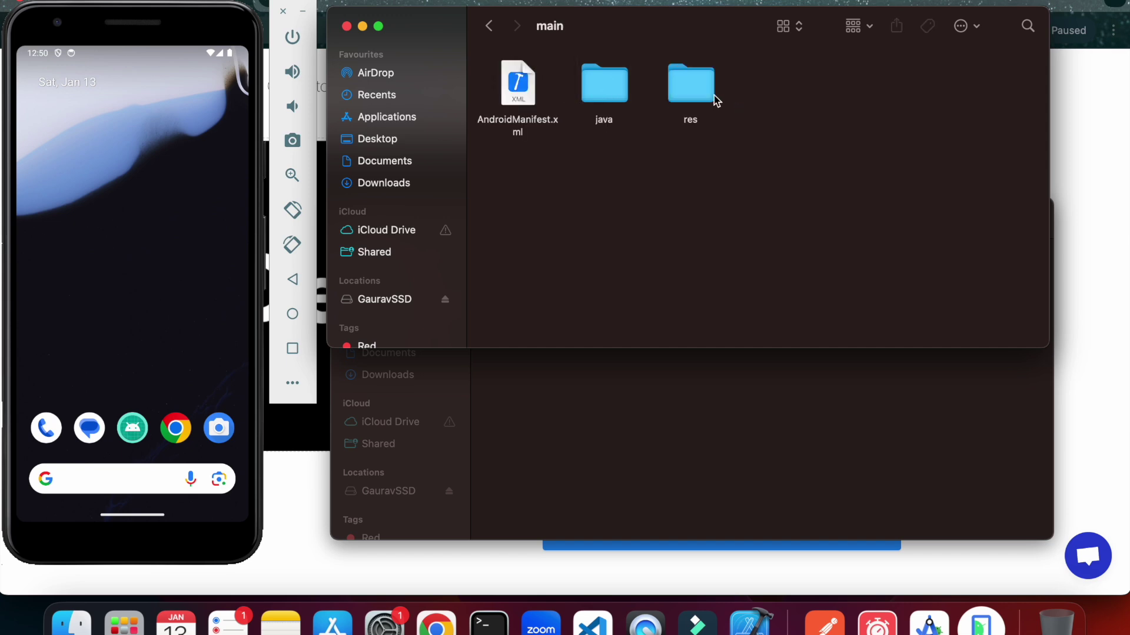
double_click(708, 95)
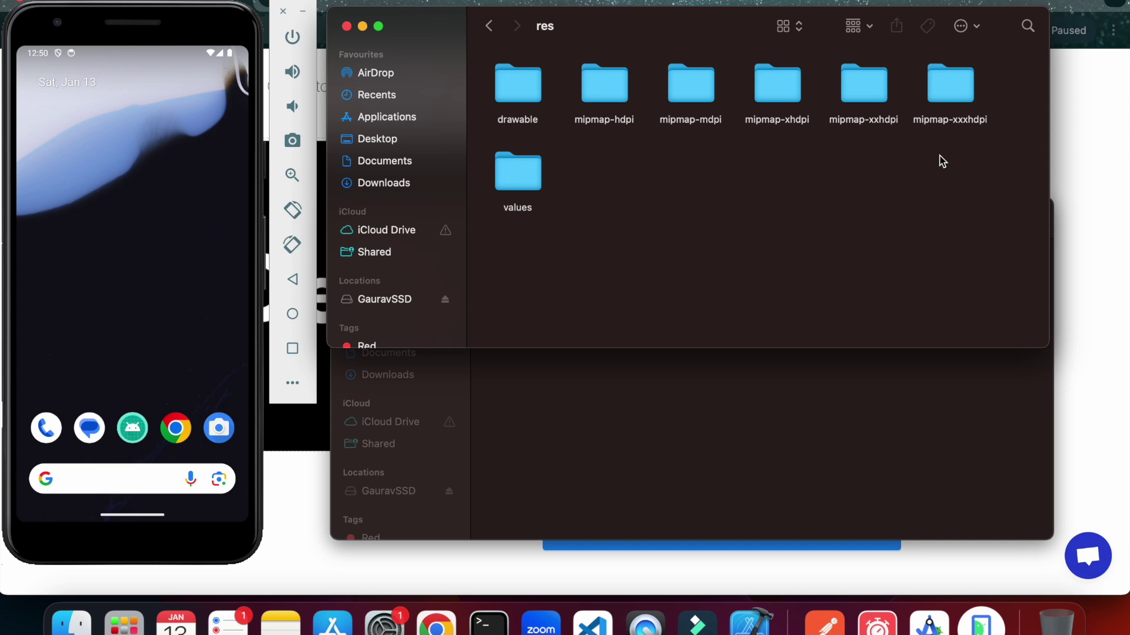
click(750, 460)
drag(695, 203, 697, 251)
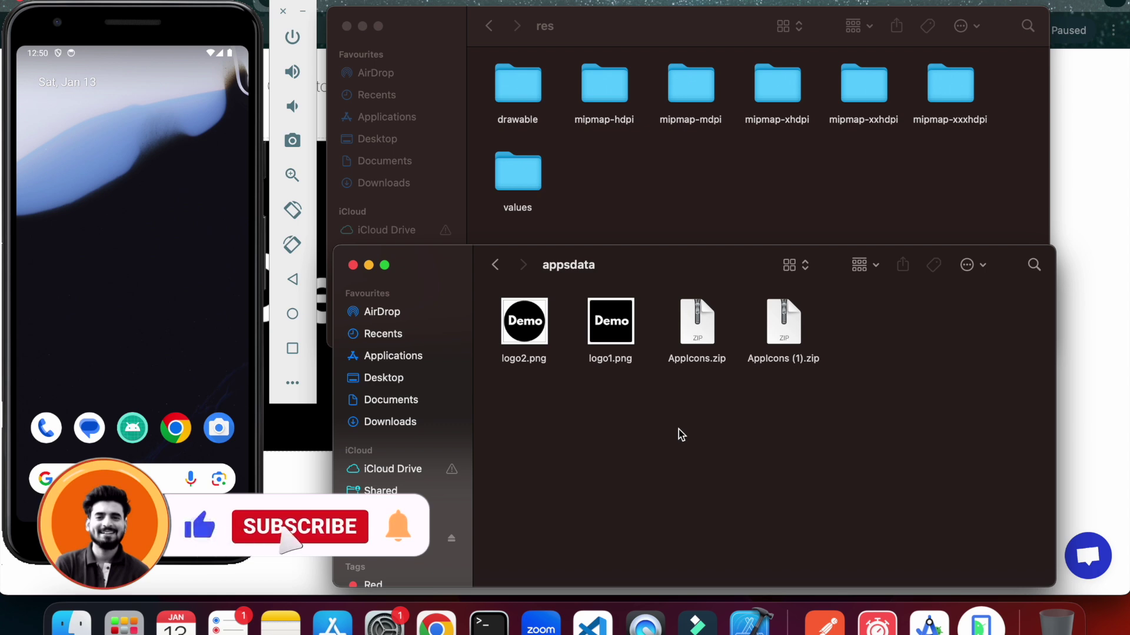
Open mipmap-hdpi, then unzip AppIcons.zip in appsdata and open the extracted AppIcons folder.
double_click(603, 109)
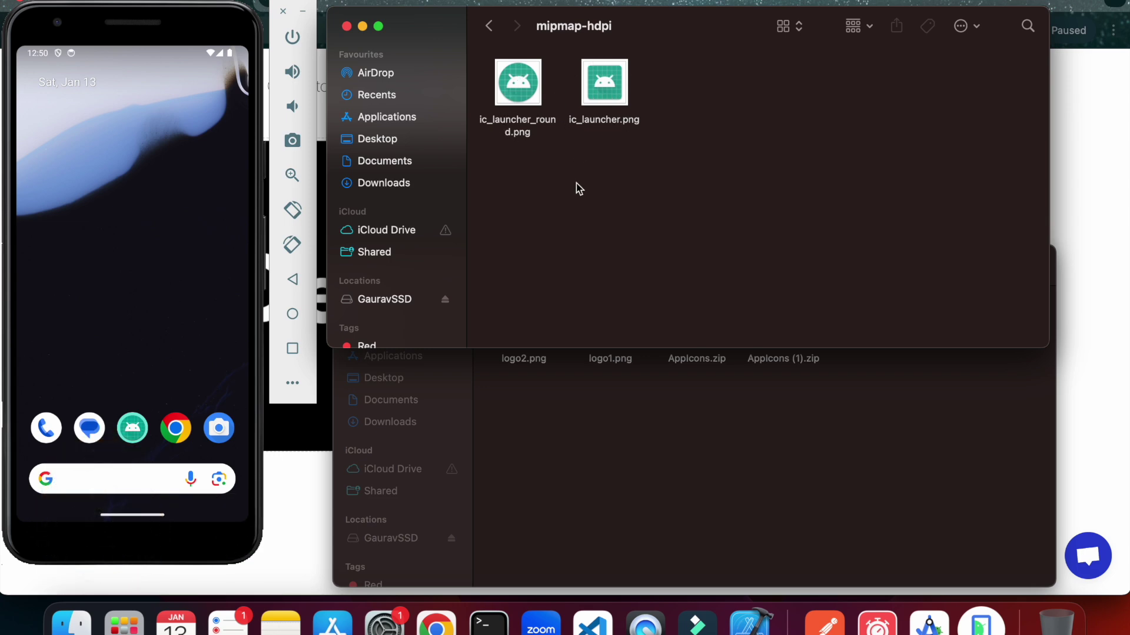
click(615, 376)
drag(649, 258, 653, 283)
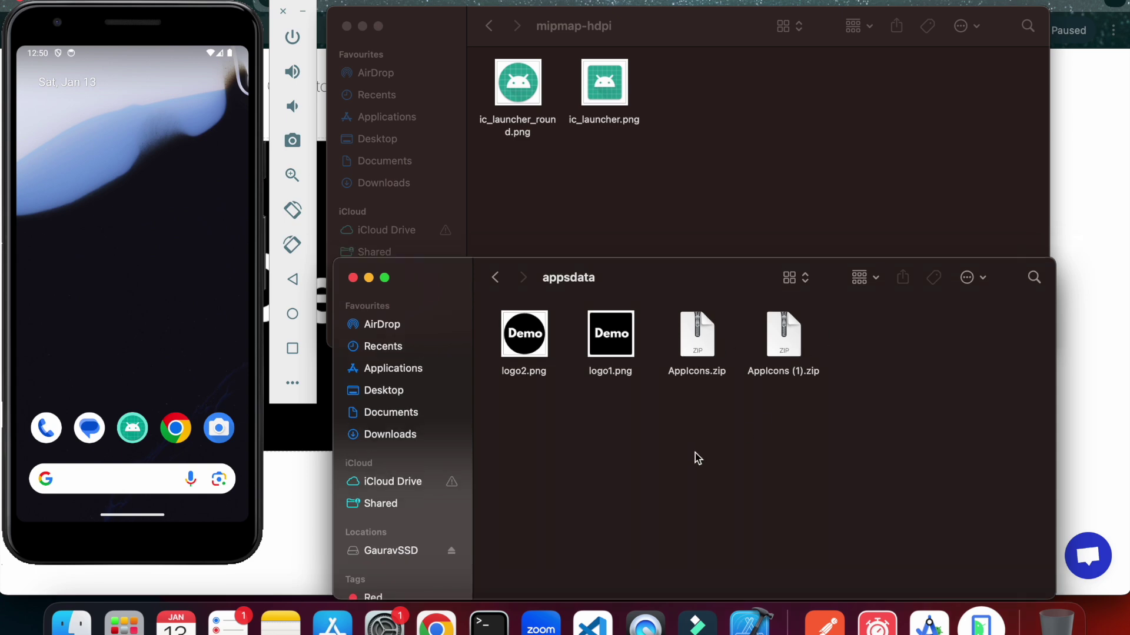
double_click(699, 356)
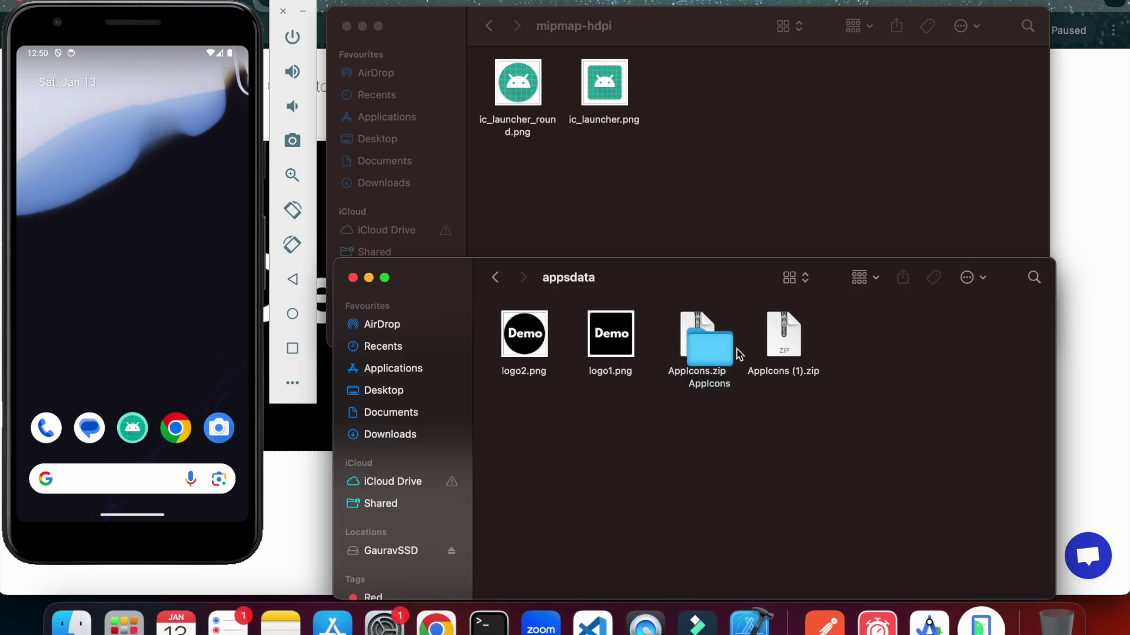
double_click(710, 356)
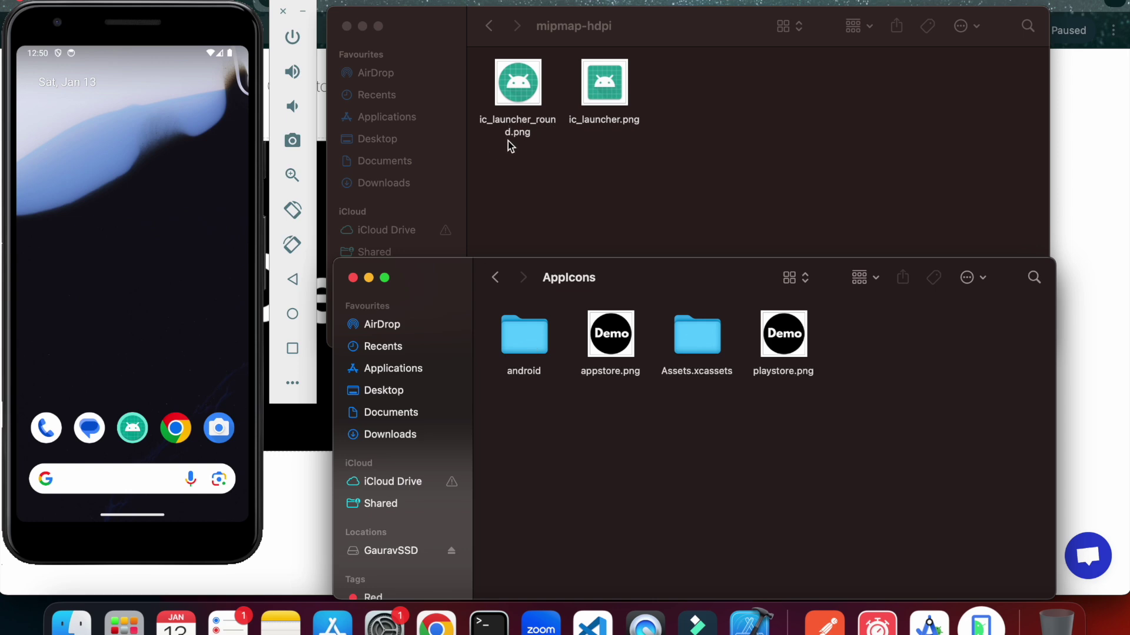
In the generated icon set, rename mipmap-hdpi's ic_launcher.png to ic_launcher_round.png.
double_click(532, 337)
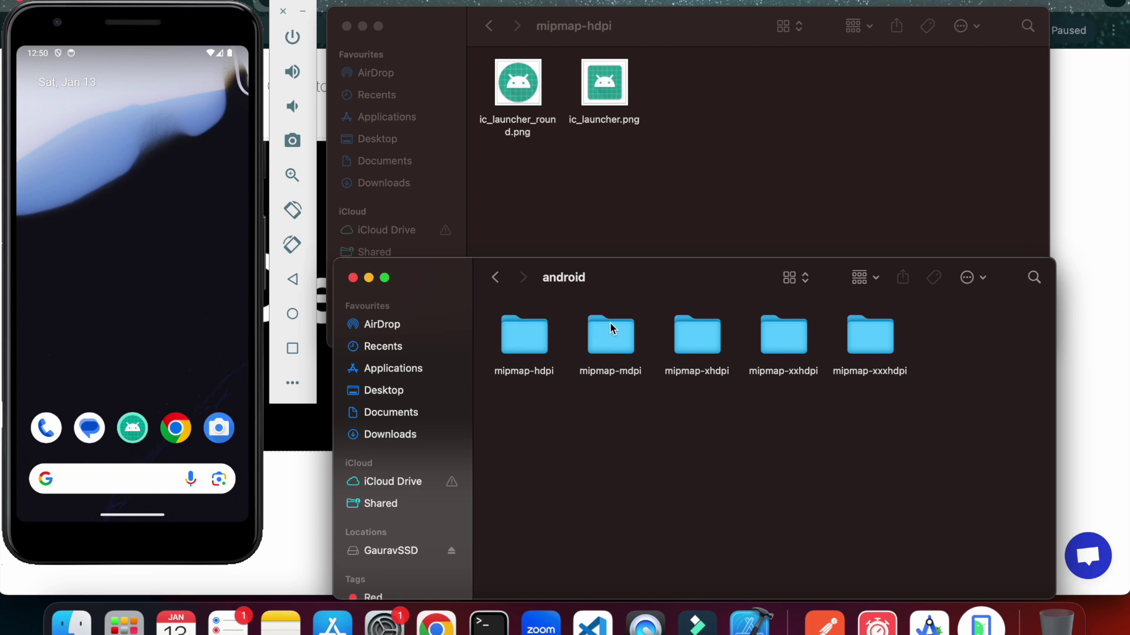
double_click(544, 351)
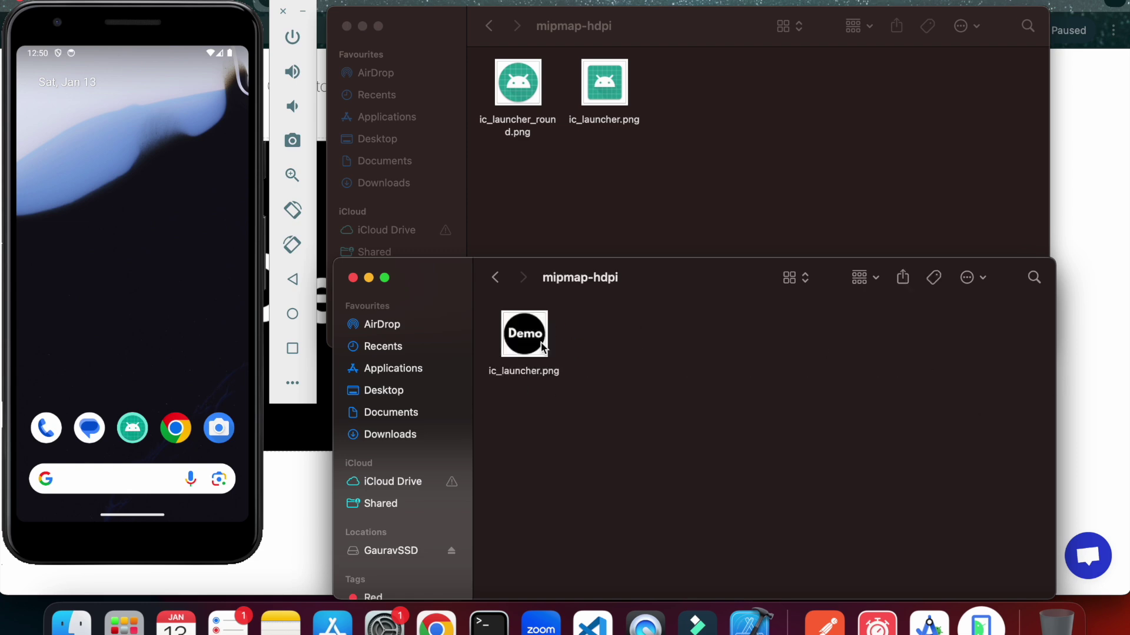
click(495, 277)
click(621, 349)
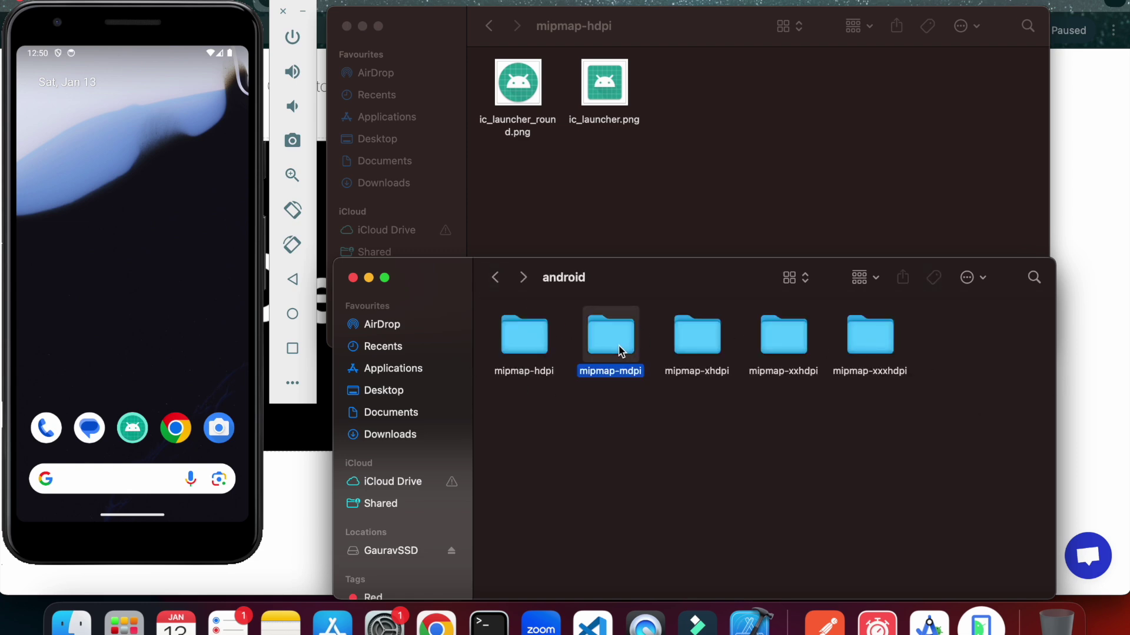
click(542, 346)
double_click(542, 345)
click(531, 346)
right_click(532, 346)
click(560, 372)
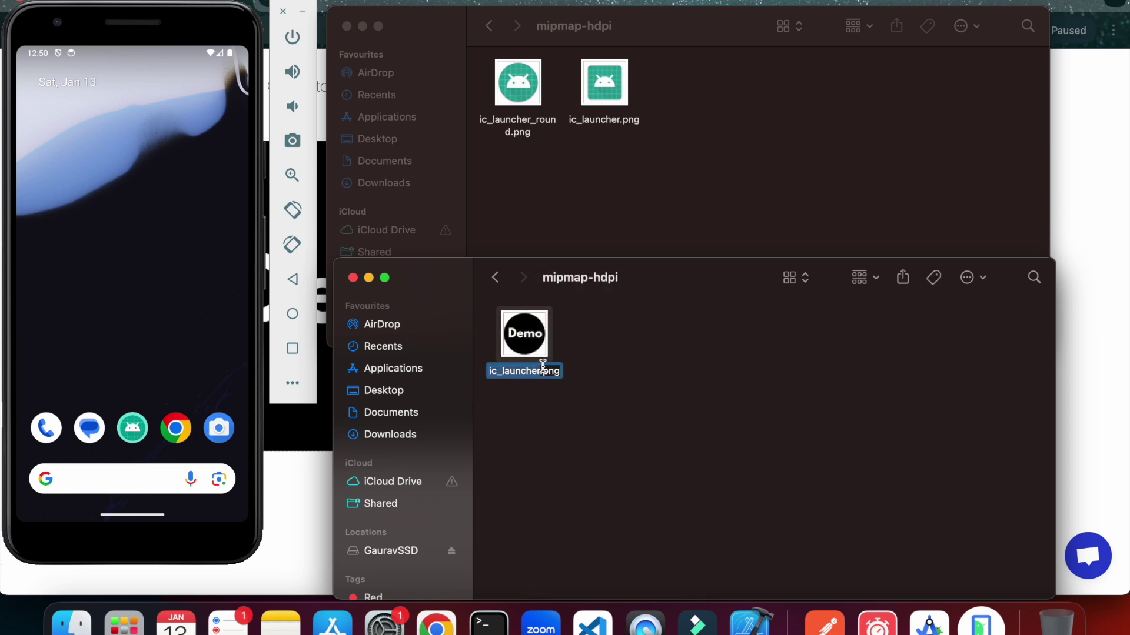
click(540, 368)
text(_round)
key(Return)
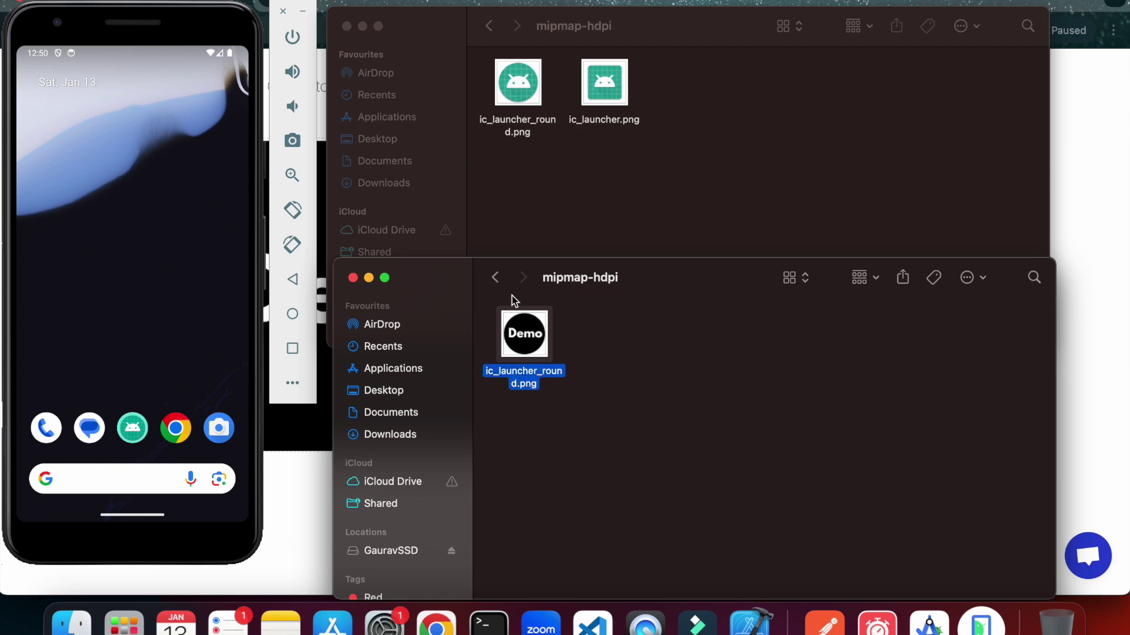
Rename the mipmap-mdpi ic_launcher.png to ic_launcher_round.png.
click(496, 277)
double_click(591, 327)
click(533, 338)
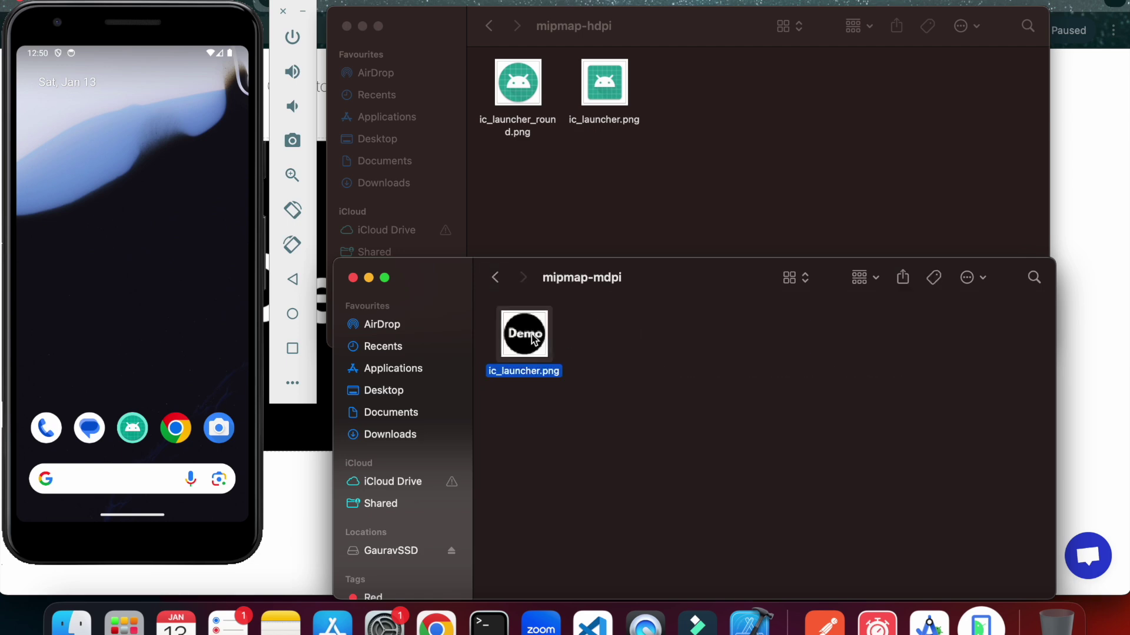
right_click(532, 339)
click(555, 371)
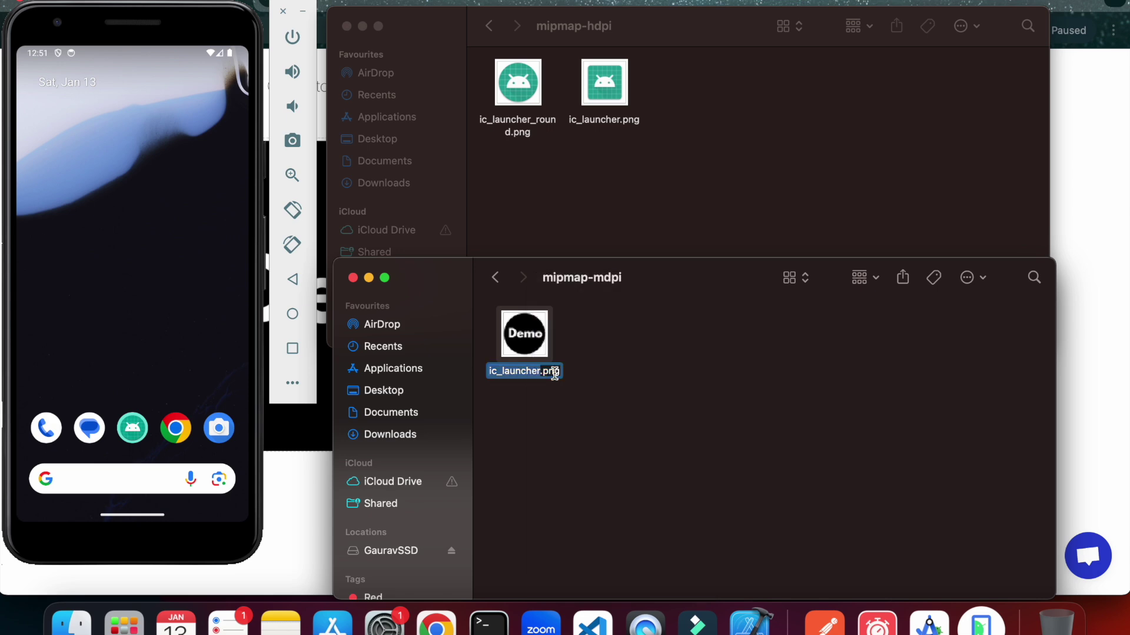
click(554, 374)
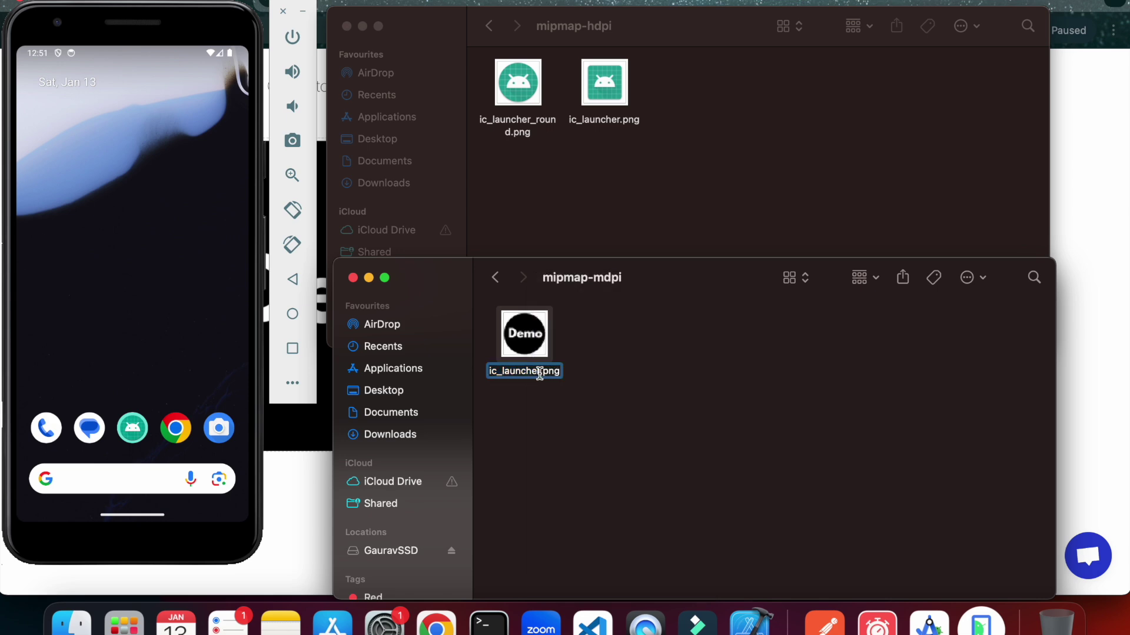
text(_round)
key(Return)
click(651, 390)
Rename the mipmap-xhdpi ic_launcher.png to ic_launcher_round.png, fixing a typo and verifying the result.
click(494, 277)
double_click(699, 333)
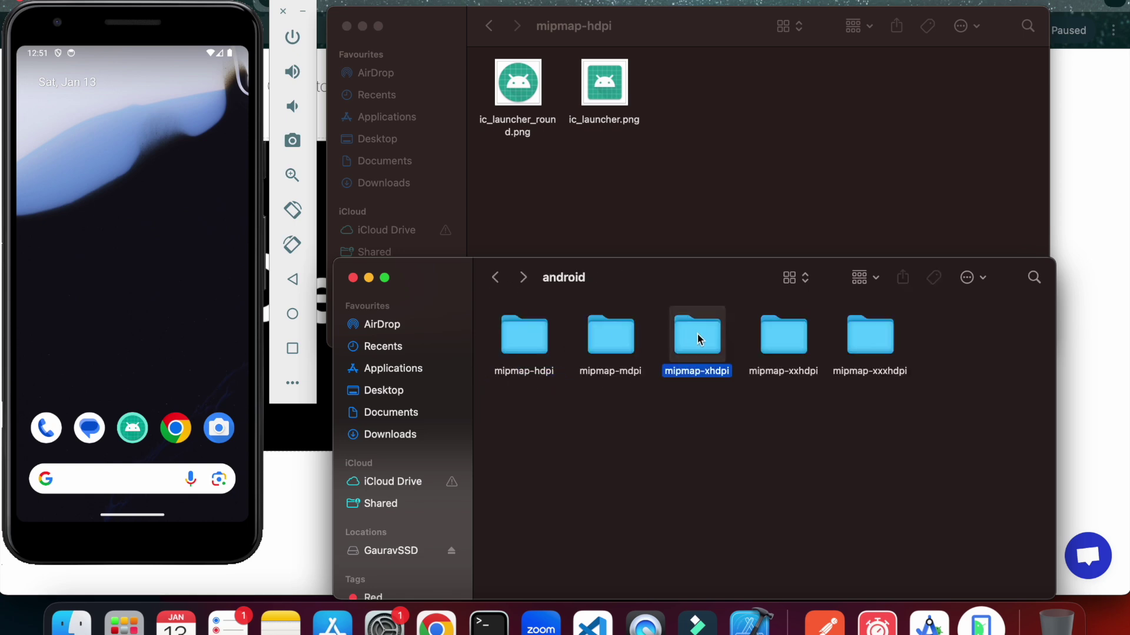
click(517, 352)
right_click(512, 348)
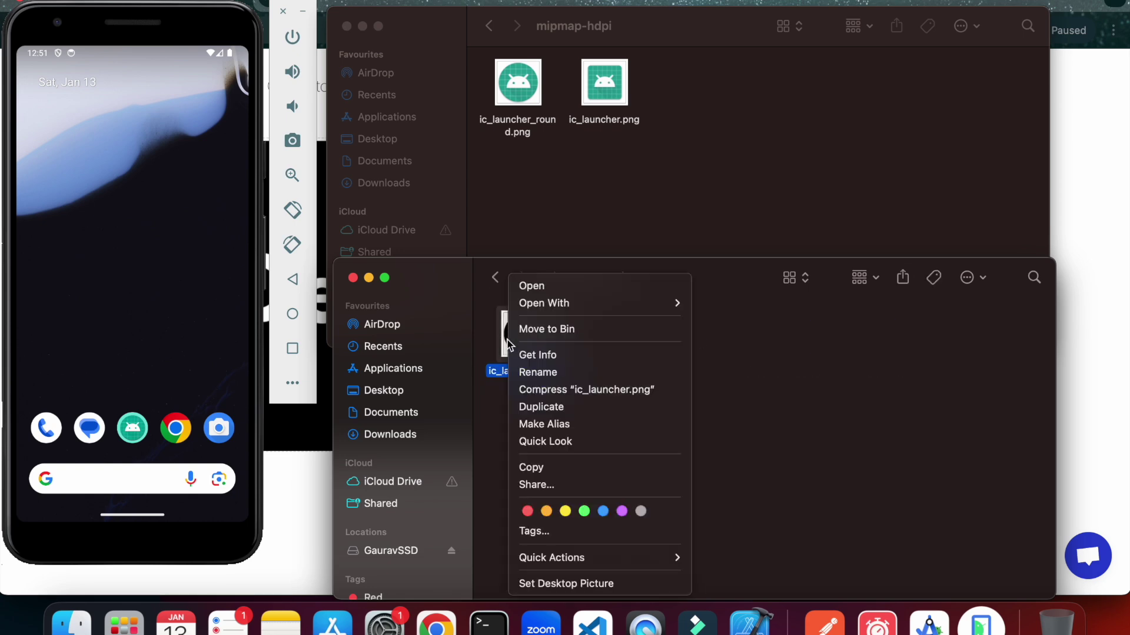
click(547, 372)
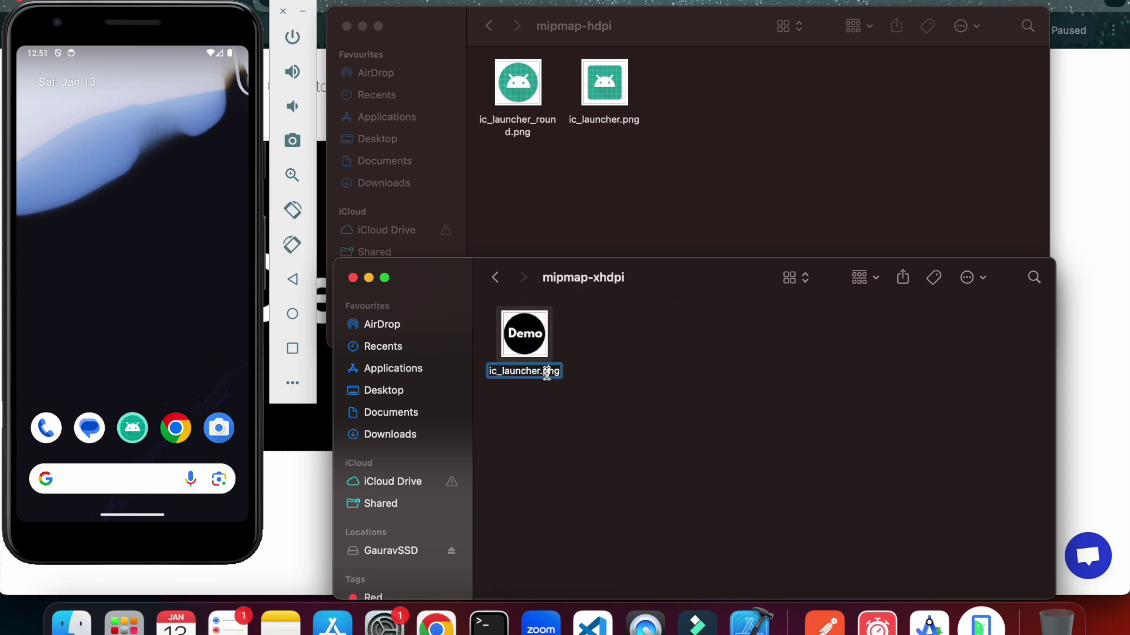
text(_round)
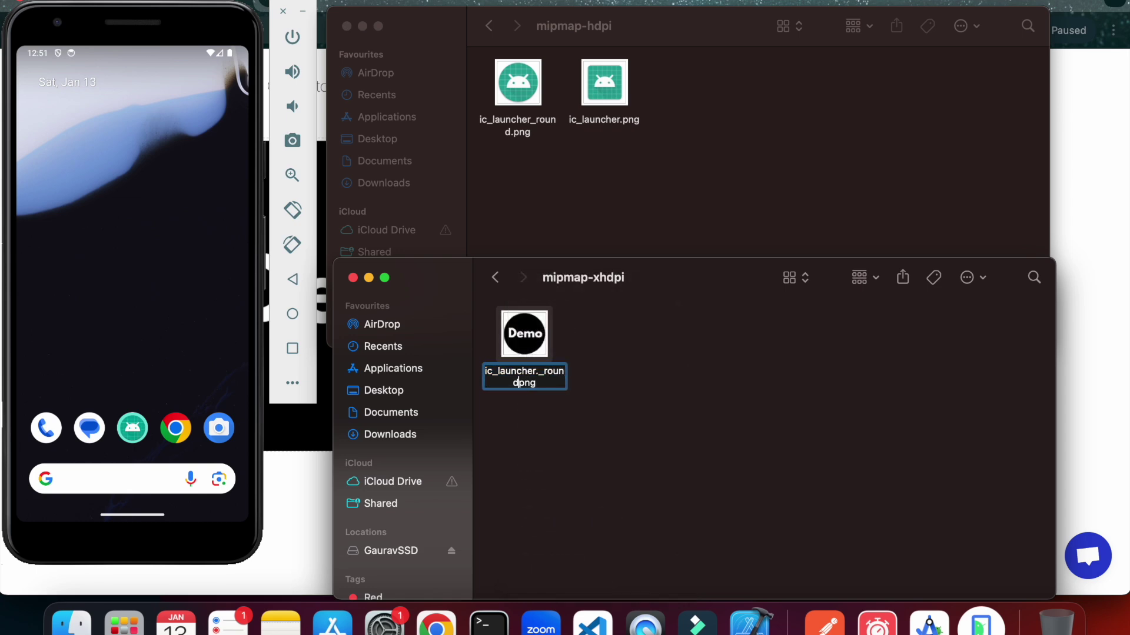
key(BackSpace)
key(BackSpace)
key(BackSpace)
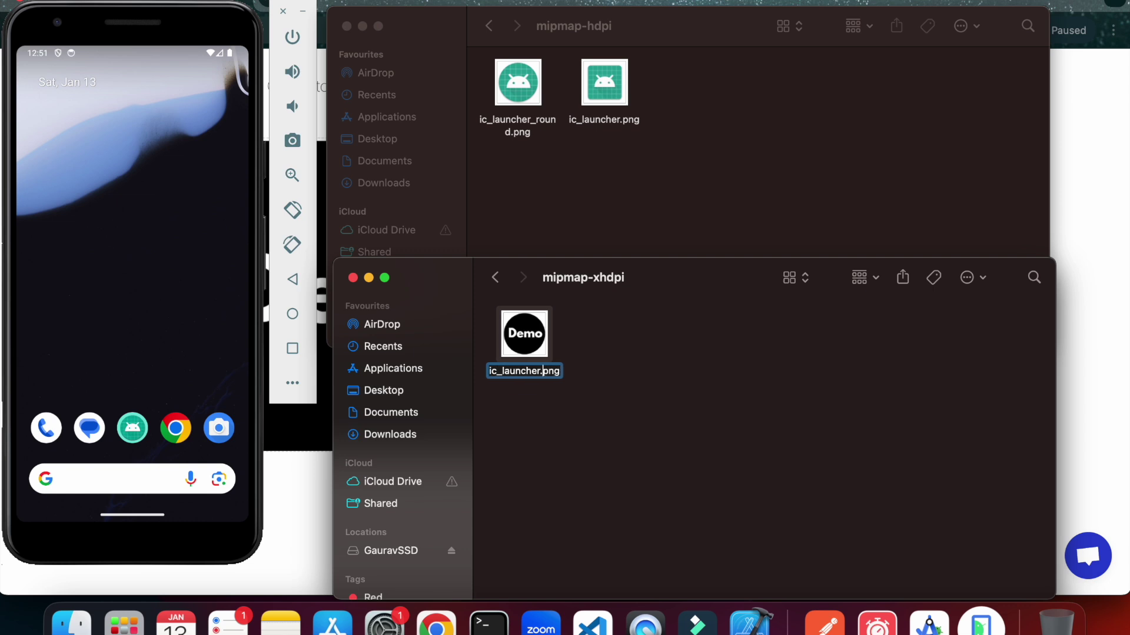
text(_round)
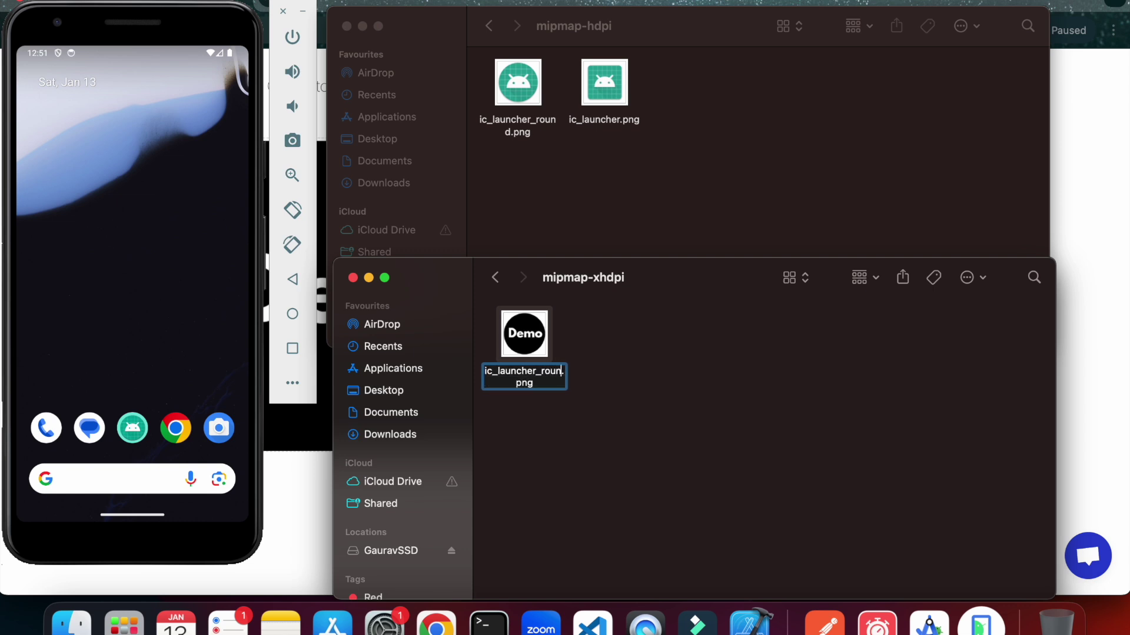
click(675, 394)
click(496, 283)
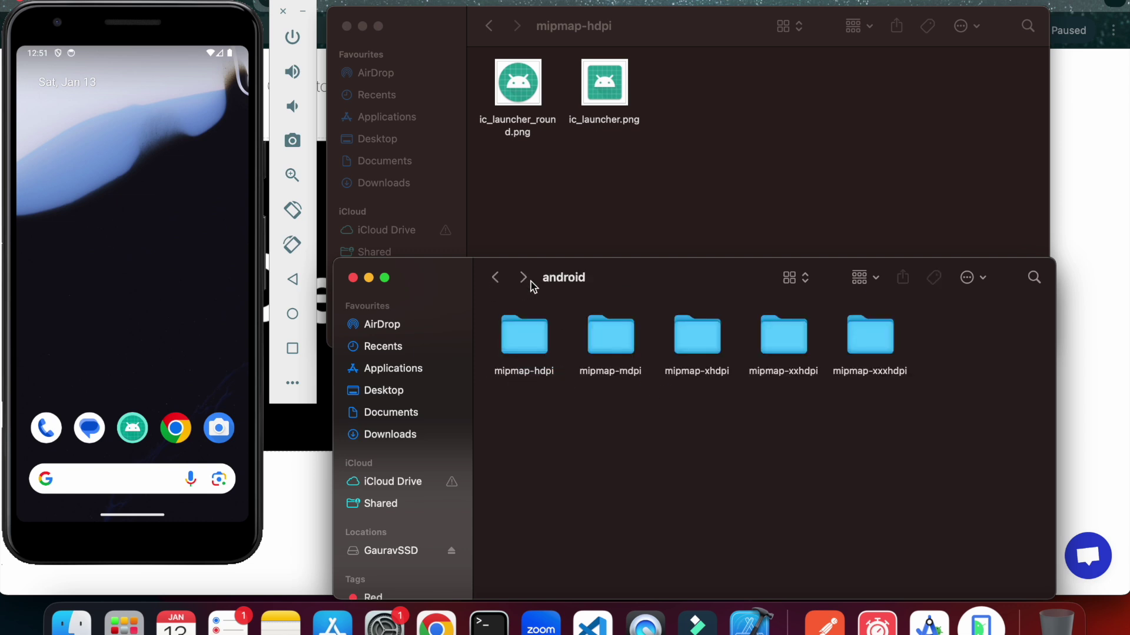
double_click(705, 344)
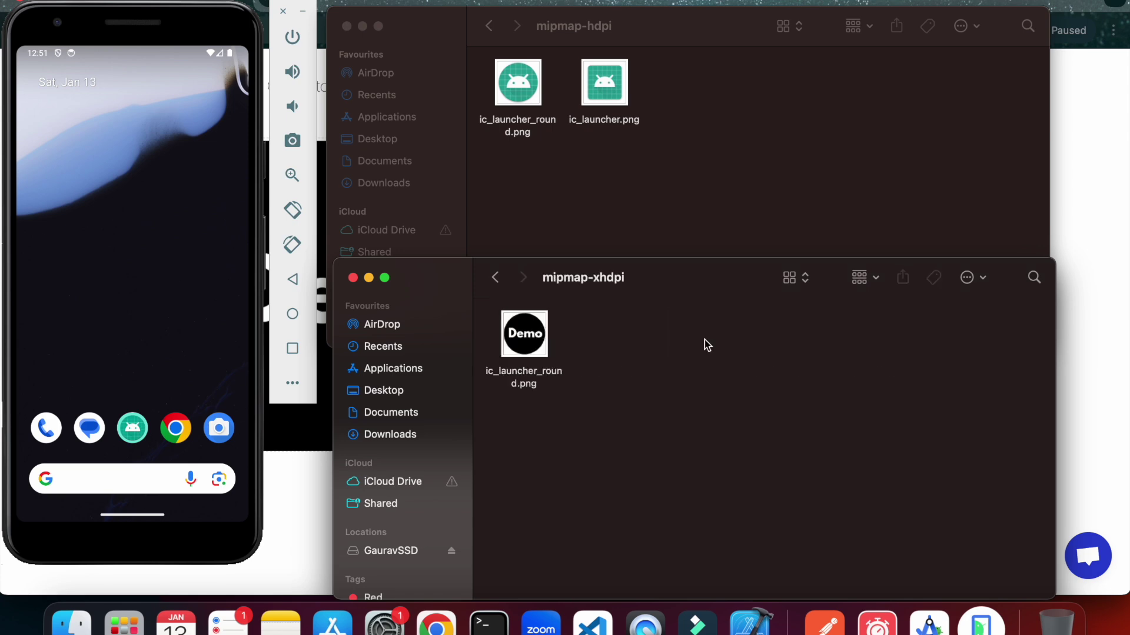
click(496, 278)
Rename the mipmap-xxhdpi ic_launcher.png to ic_launcher_round.png.
double_click(786, 335)
click(540, 345)
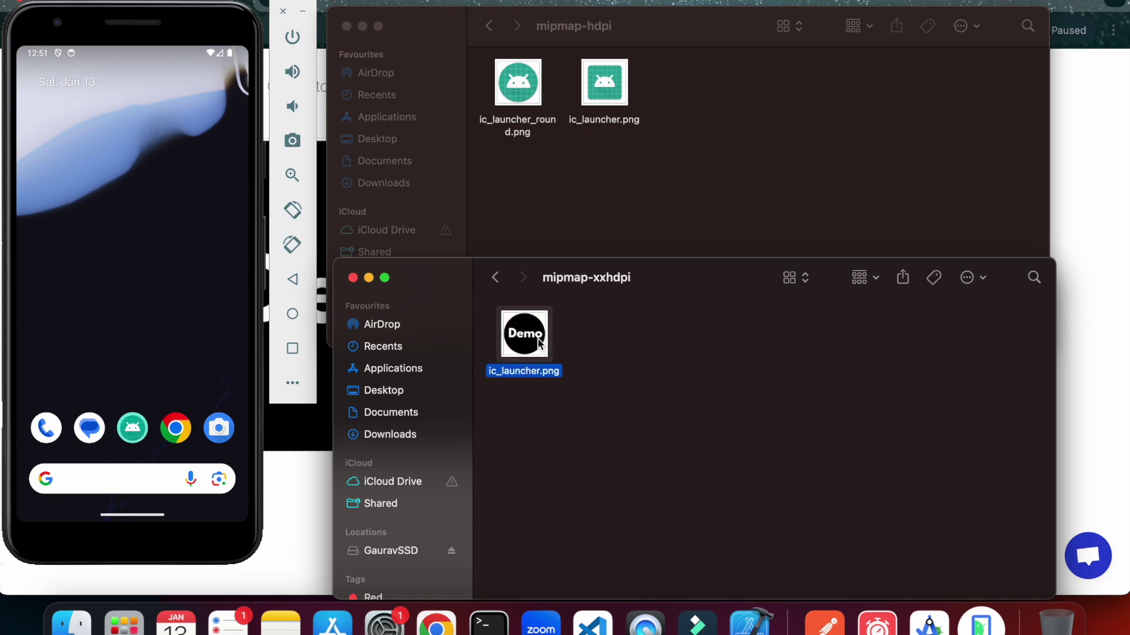
right_click(539, 344)
click(556, 370)
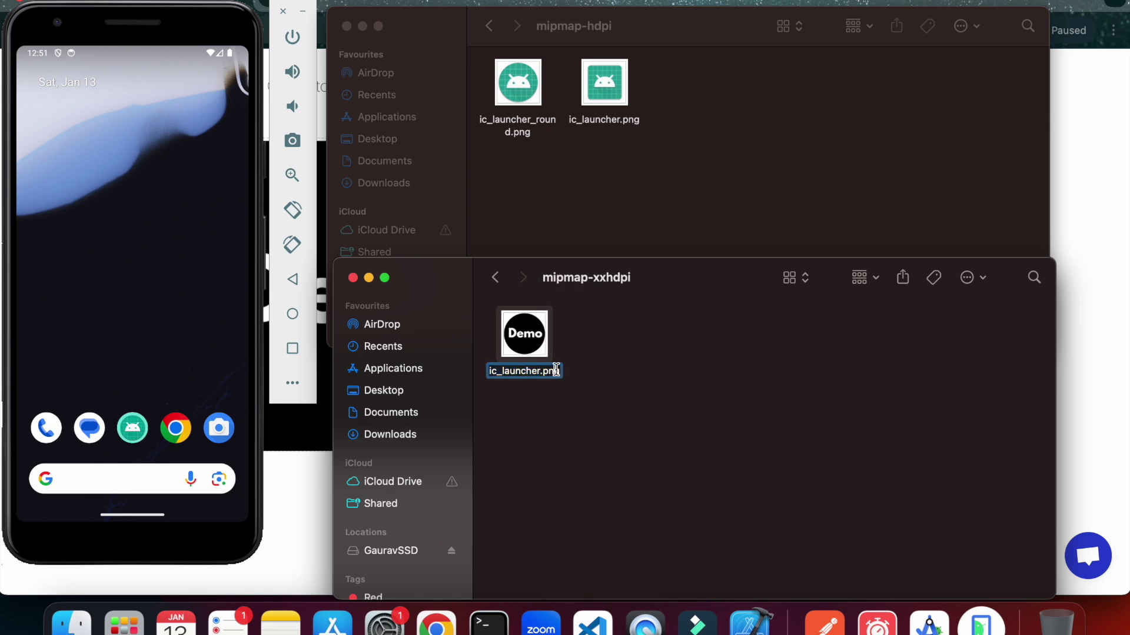
click(540, 368)
text(_round)
key(Return)
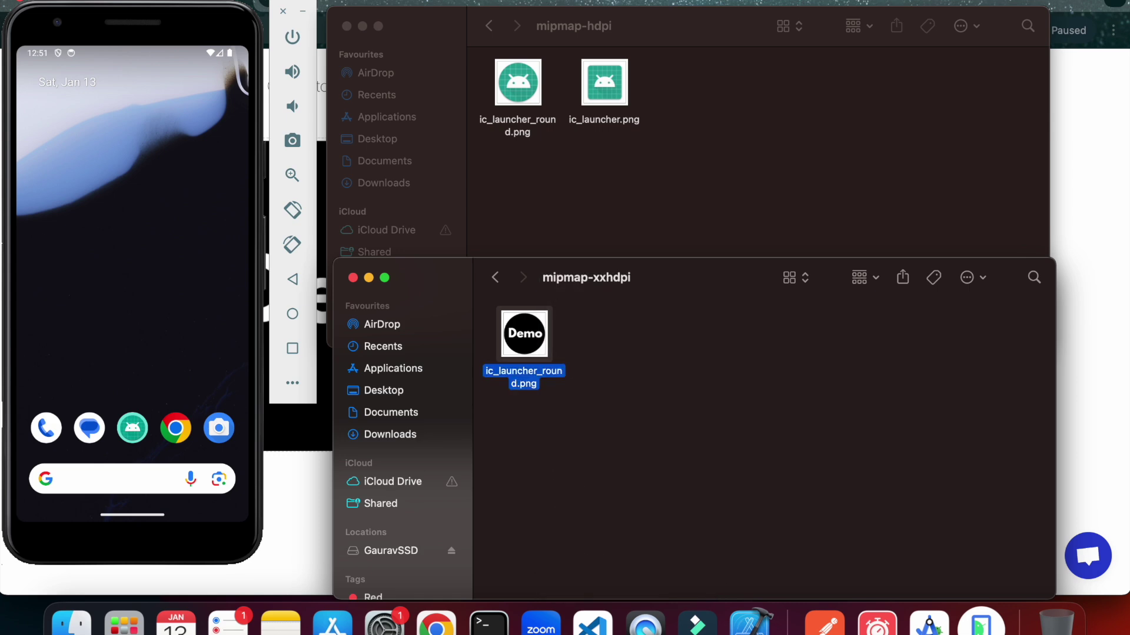
Rename the mipmap-xxxhdpi ic_launcher.png to ic_launcher_round.png and return the project window to res.
click(495, 278)
double_click(873, 347)
click(523, 341)
right_click(537, 345)
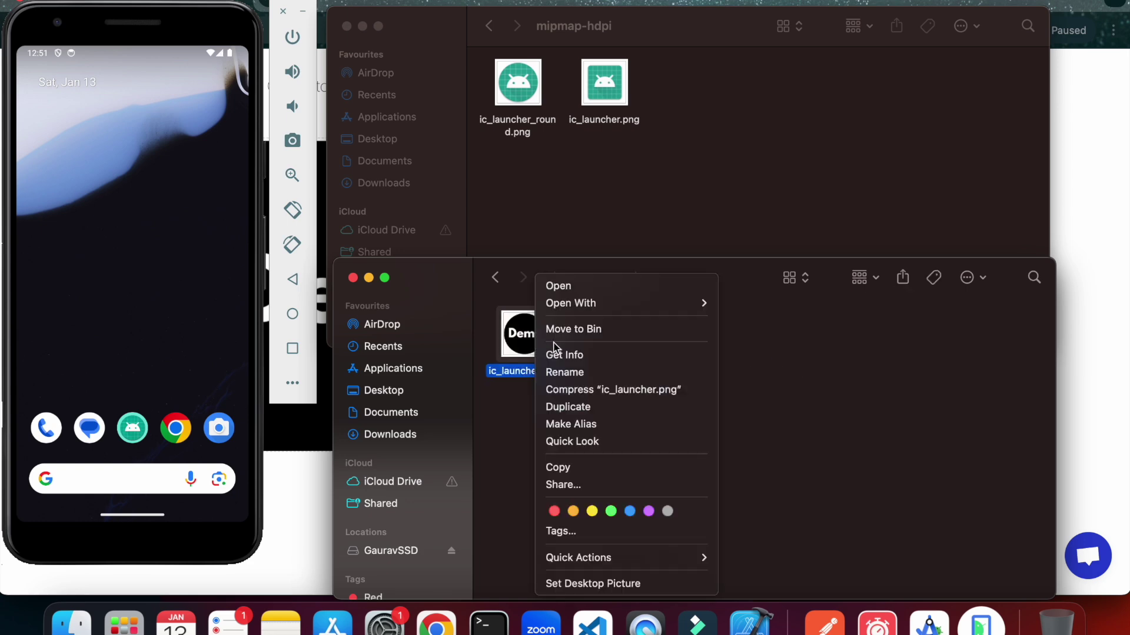
click(564, 372)
click(541, 373)
text(_round)
key(Return)
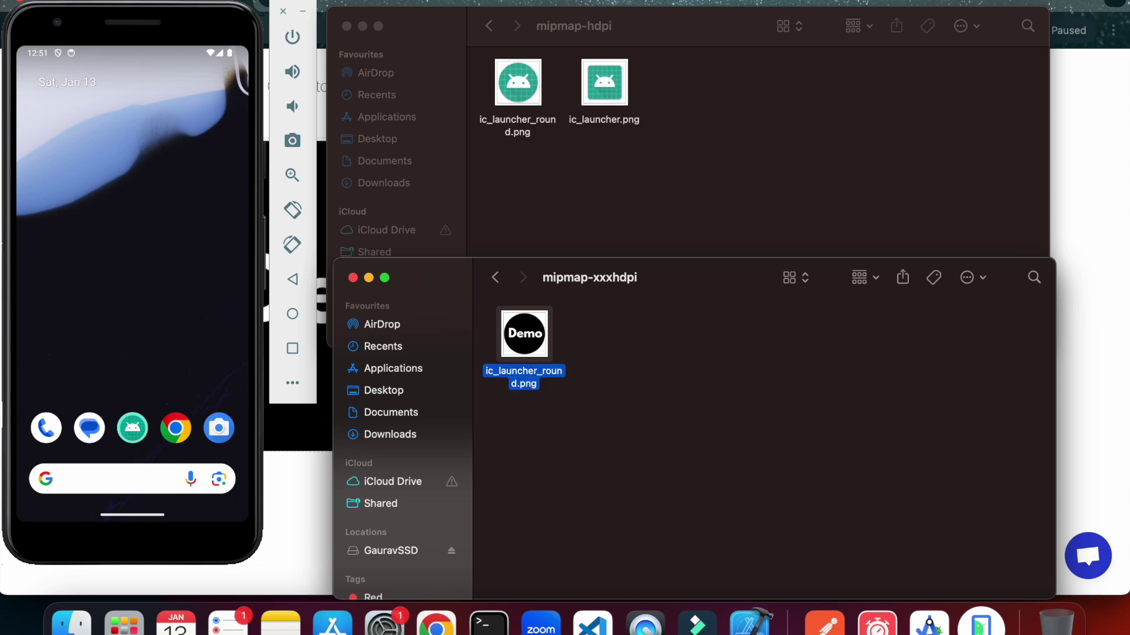
click(615, 194)
click(488, 30)
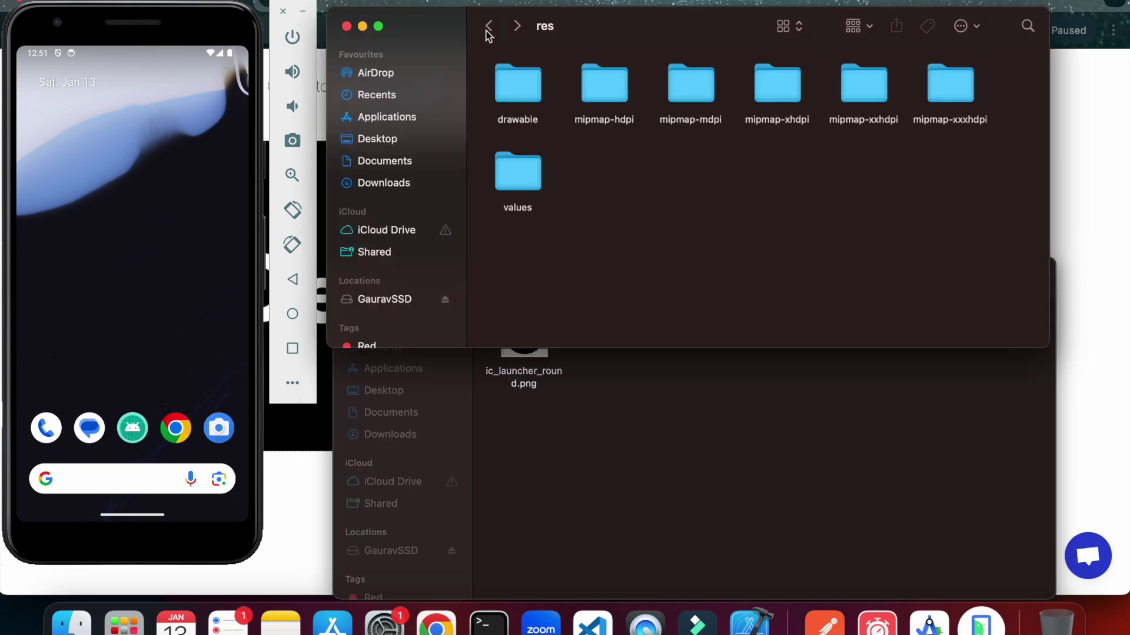
Replace ic_launcher_round.png in the project's mipmap-hdpi with the Demo round icon.
double_click(608, 105)
click(640, 410)
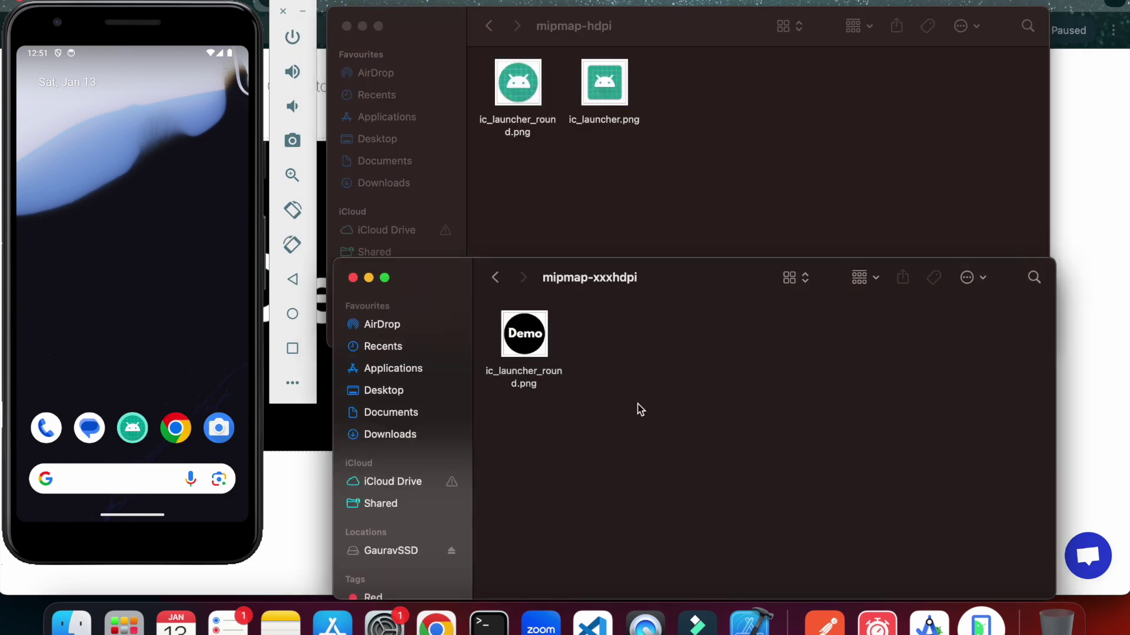
click(495, 277)
double_click(547, 347)
click(546, 350)
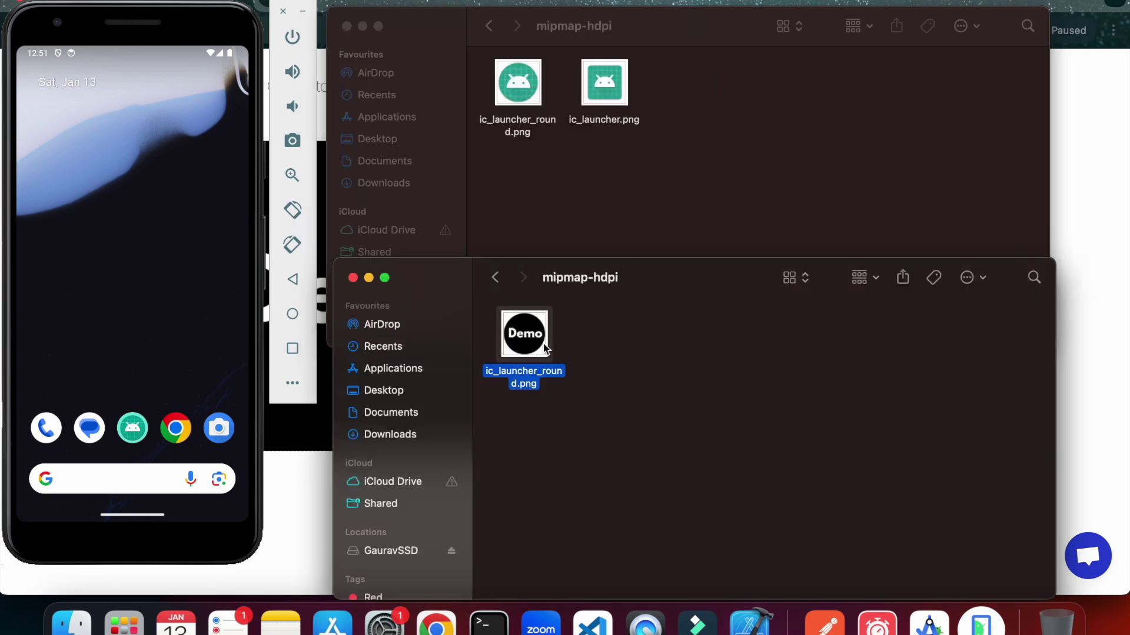
click(598, 206)
key(super+v)
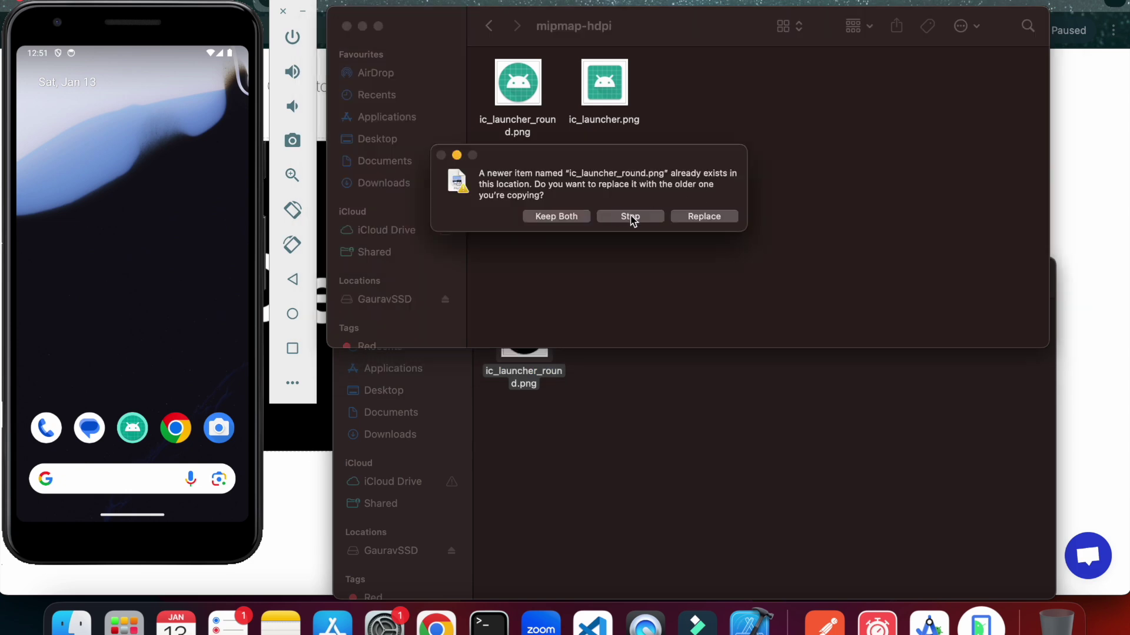
click(705, 216)
Replace the project's mipmap-mdpi ic_launcher_round.png with the generated Demo round icon.
click(678, 406)
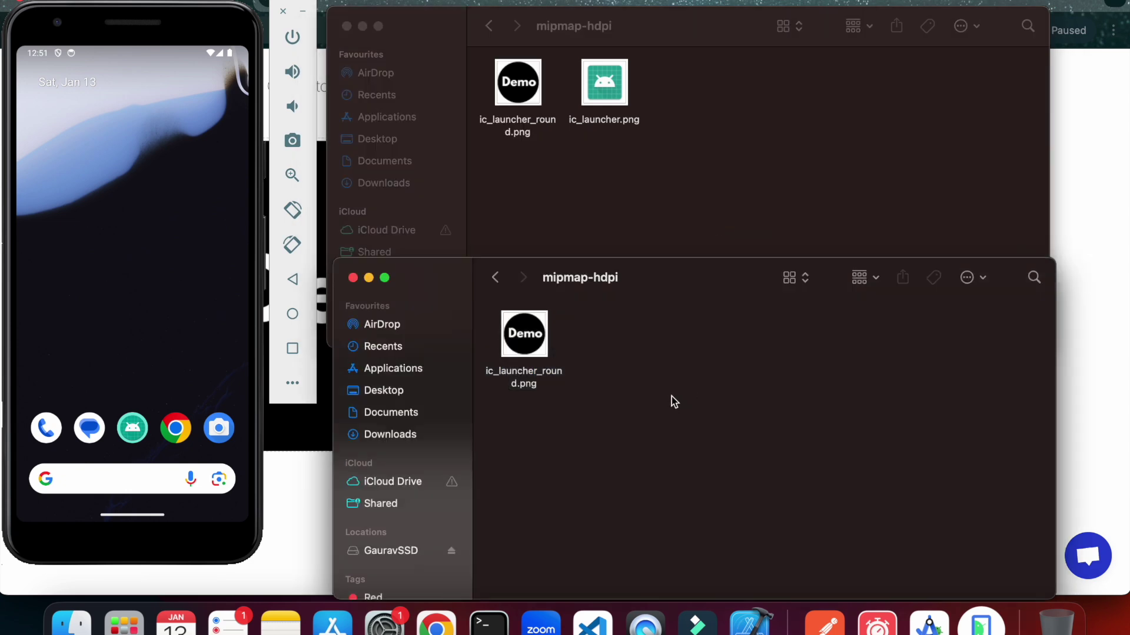
click(495, 277)
double_click(612, 330)
click(601, 241)
click(487, 24)
double_click(681, 94)
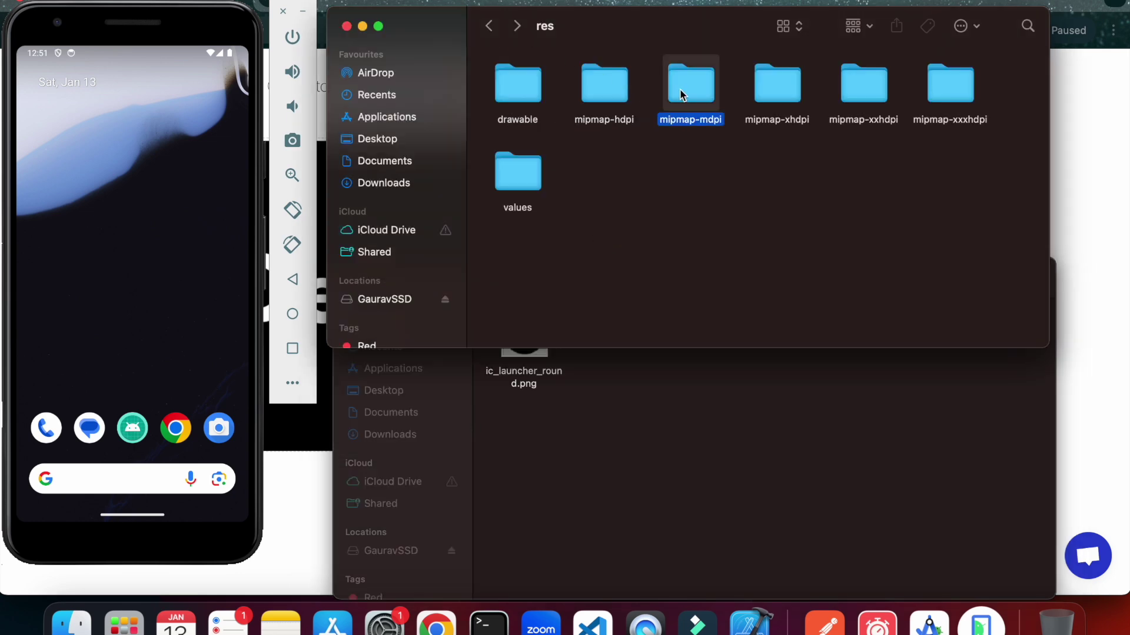
click(597, 363)
click(546, 357)
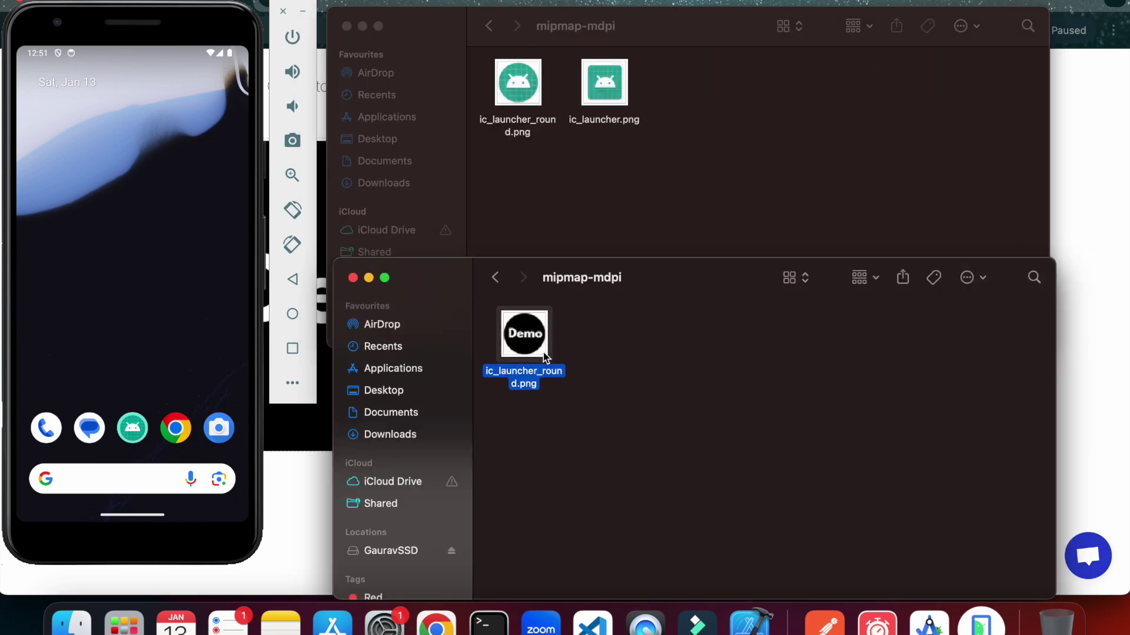
click(633, 215)
key(super+v)
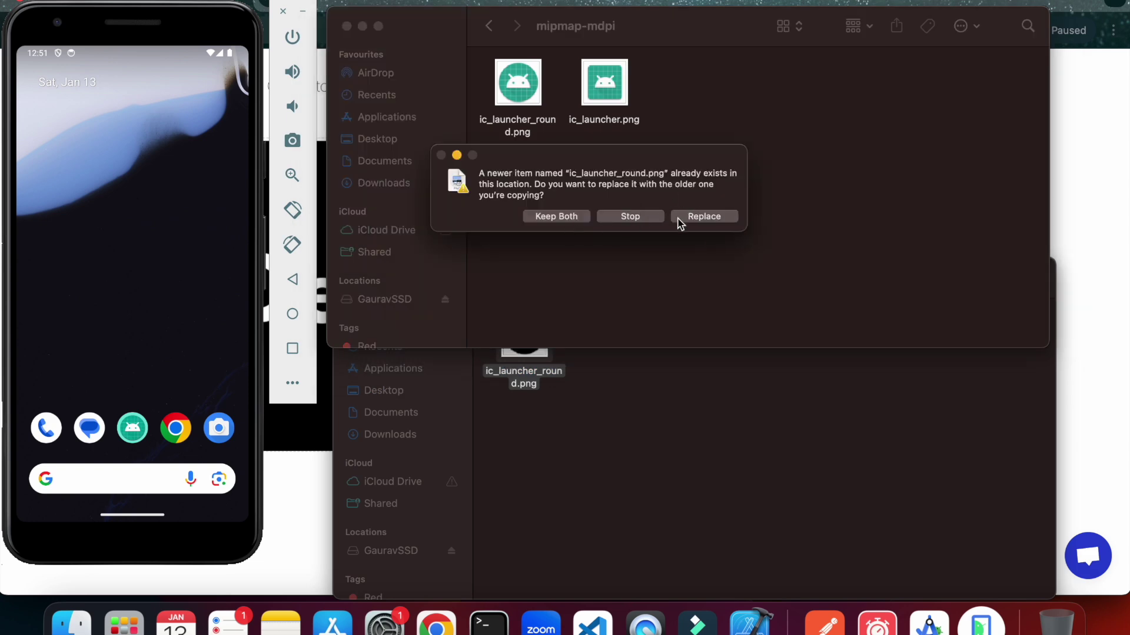
click(738, 225)
Drag the Demo round icon into the project's mipmap-xhdpi, replacing the old one.
click(488, 25)
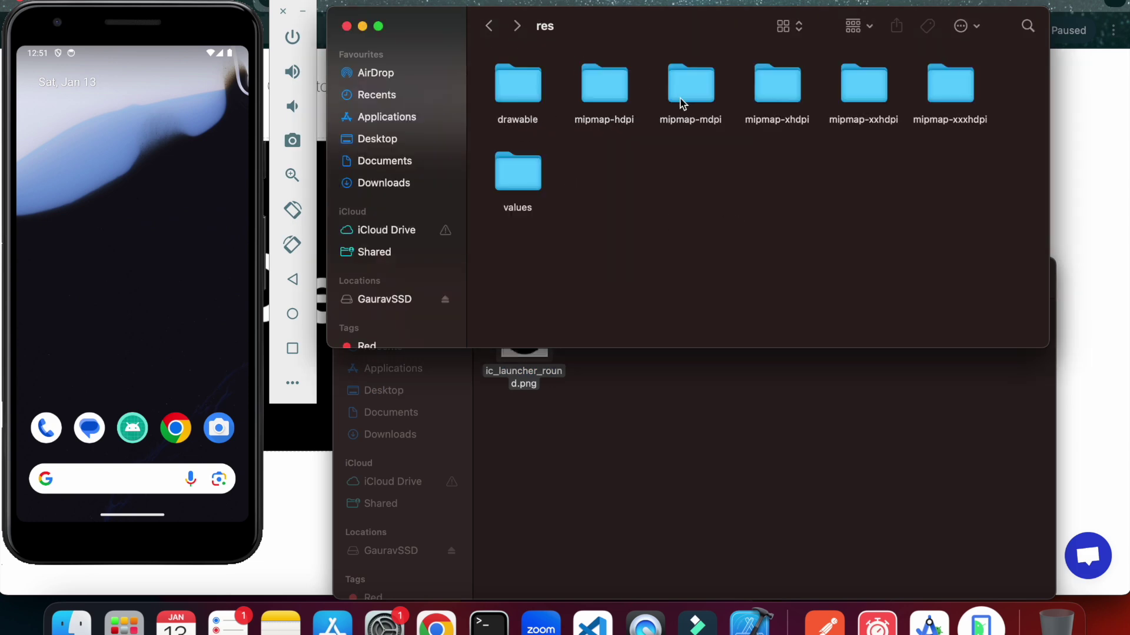
double_click(753, 100)
click(666, 390)
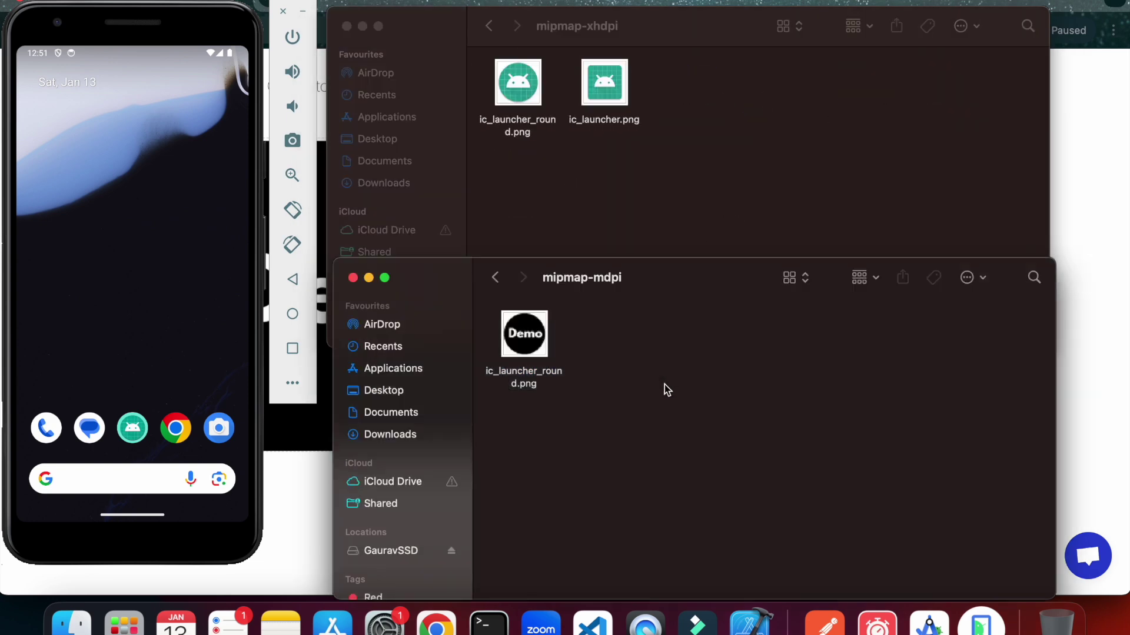
click(493, 278)
double_click(709, 330)
click(537, 329)
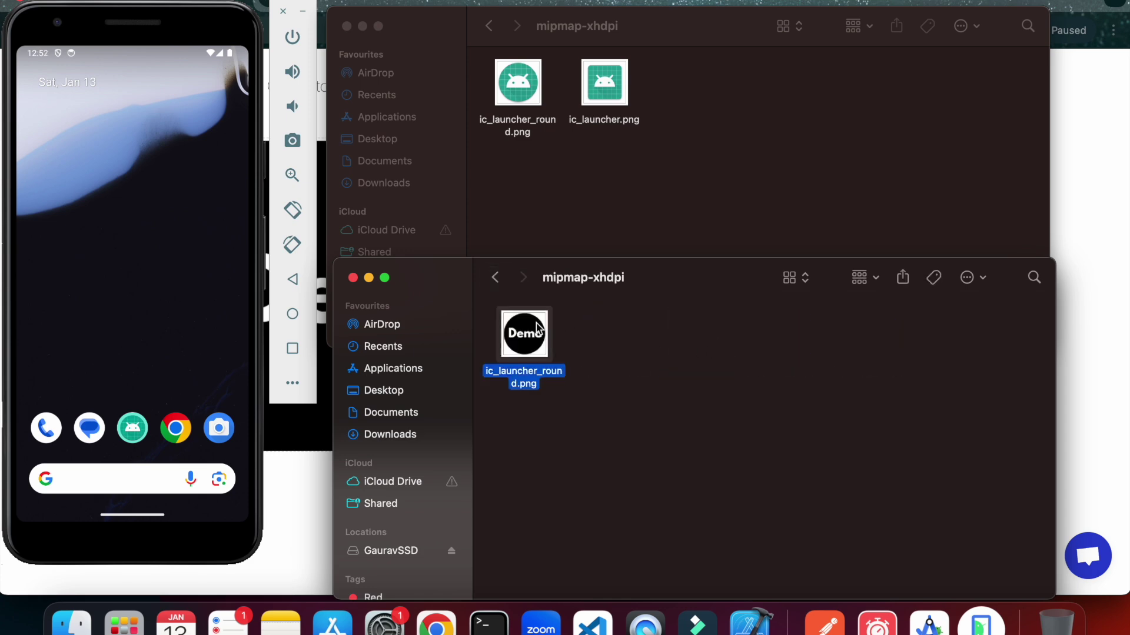
drag(537, 330, 630, 165)
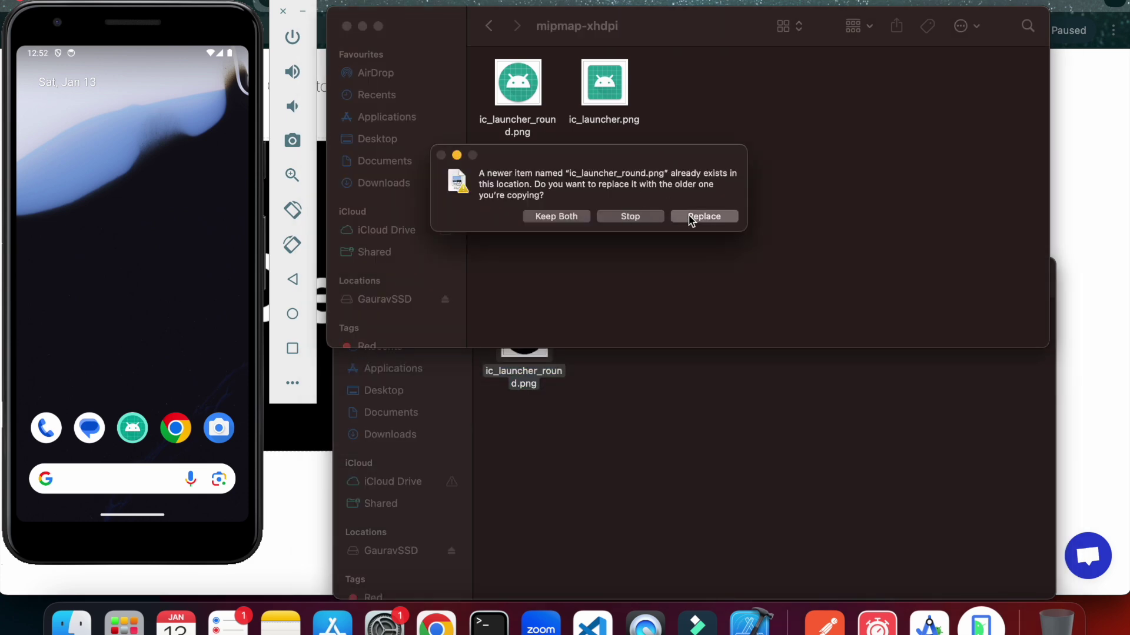
click(691, 221)
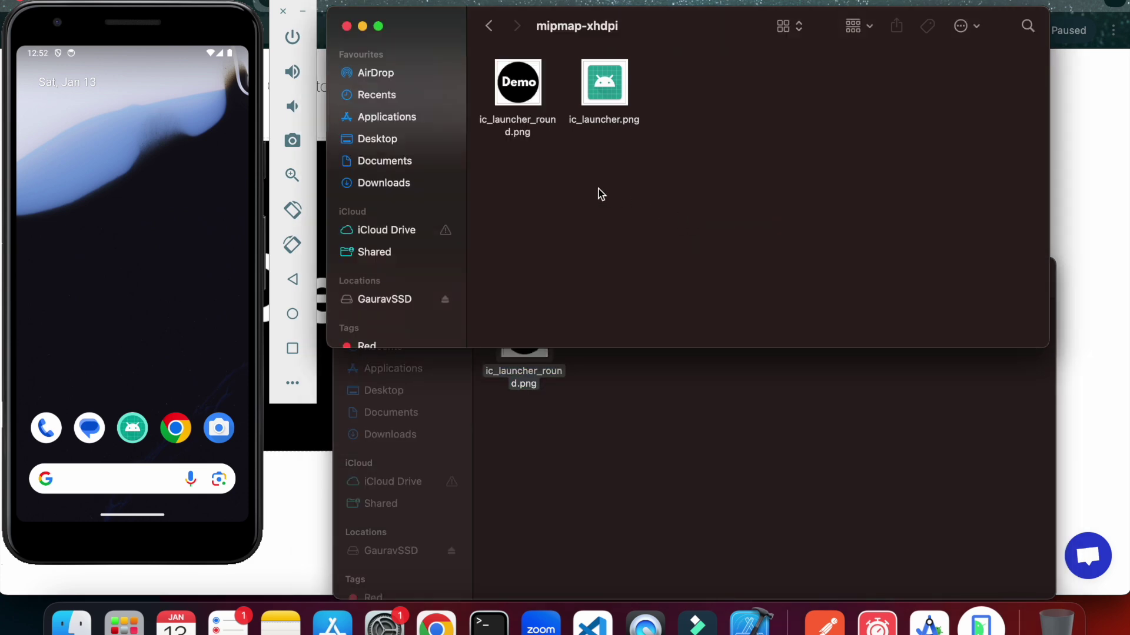
Replace the project's mipmap-xxhdpi ic_launcher_round.png with the Demo round icon.
click(493, 30)
double_click(855, 81)
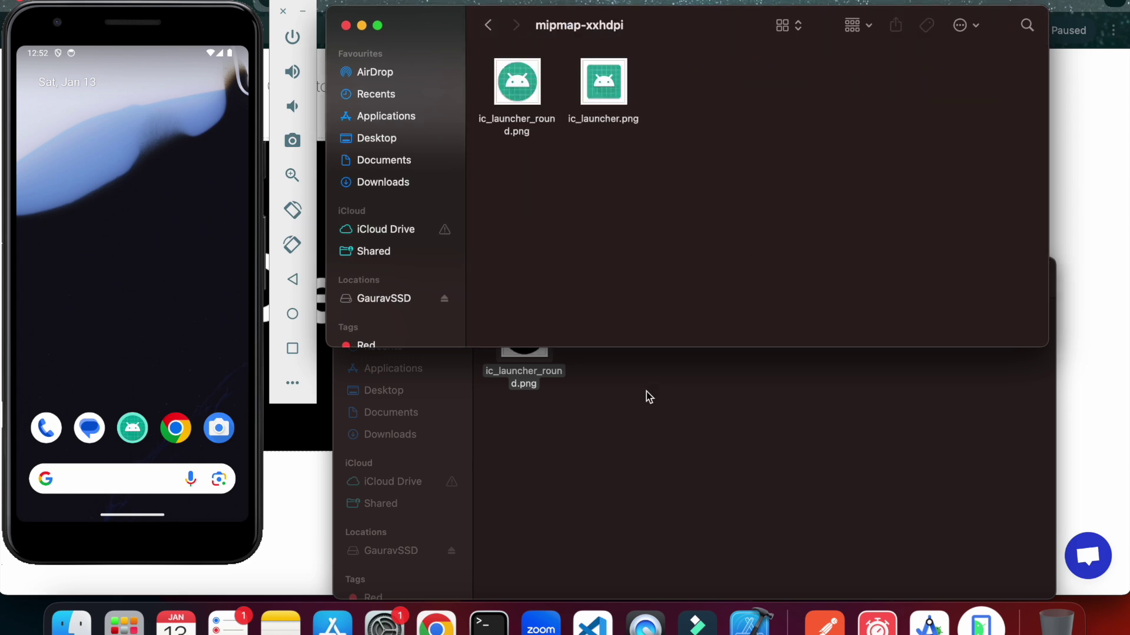
click(649, 397)
click(495, 277)
double_click(798, 340)
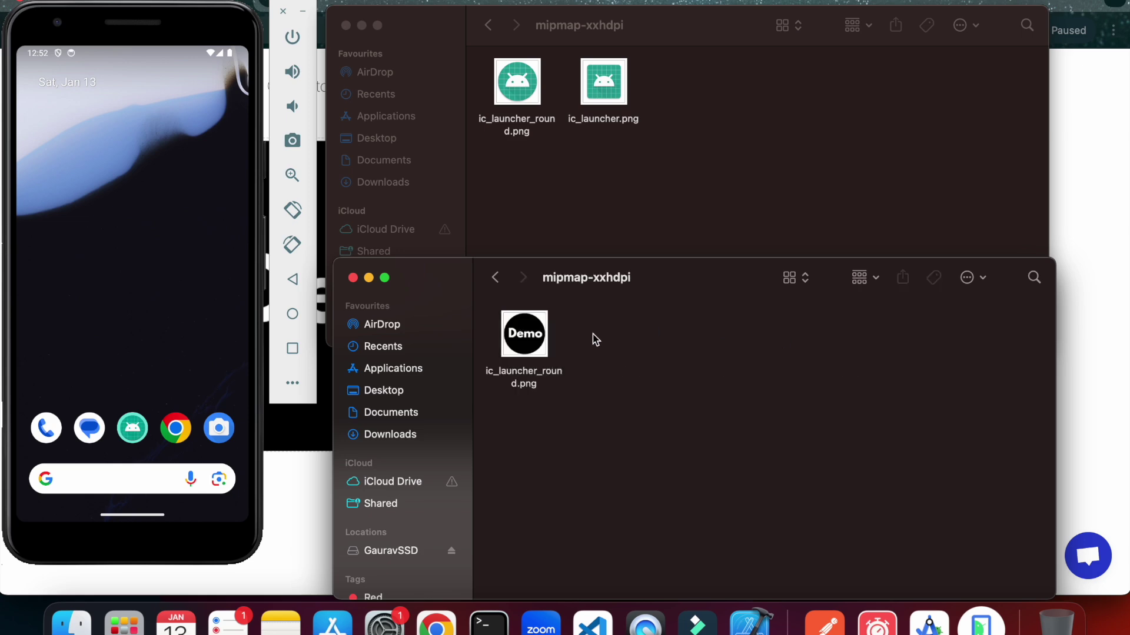
click(535, 345)
click(616, 186)
key(super+v)
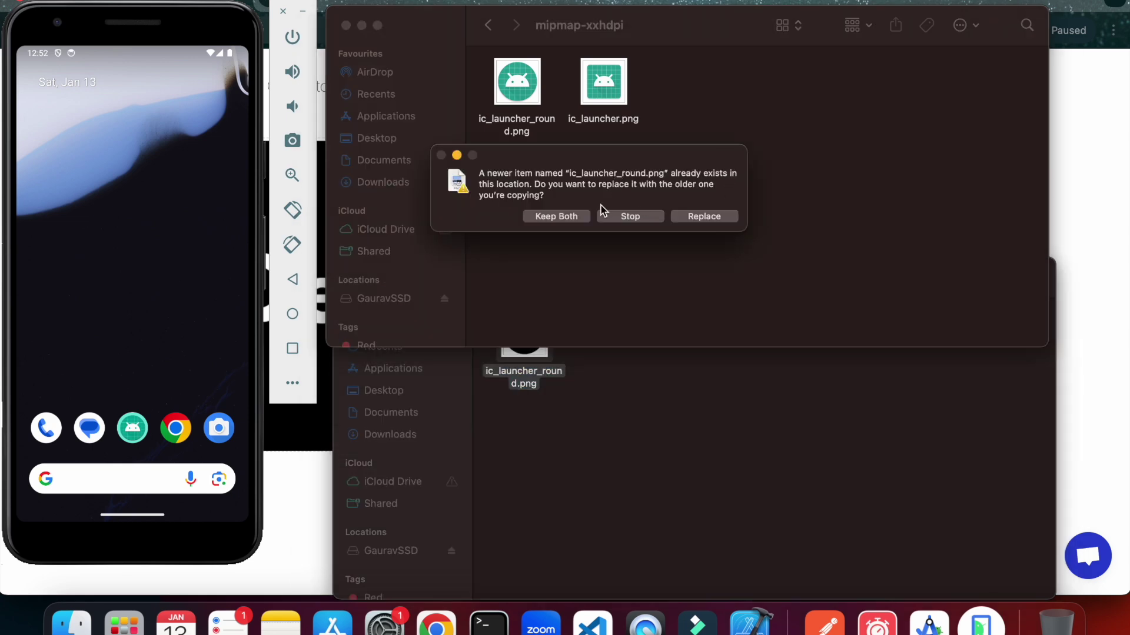
click(690, 222)
Drag the Demo round icon into the project's mipmap-xxxhdpi, replacing the existing one.
click(489, 25)
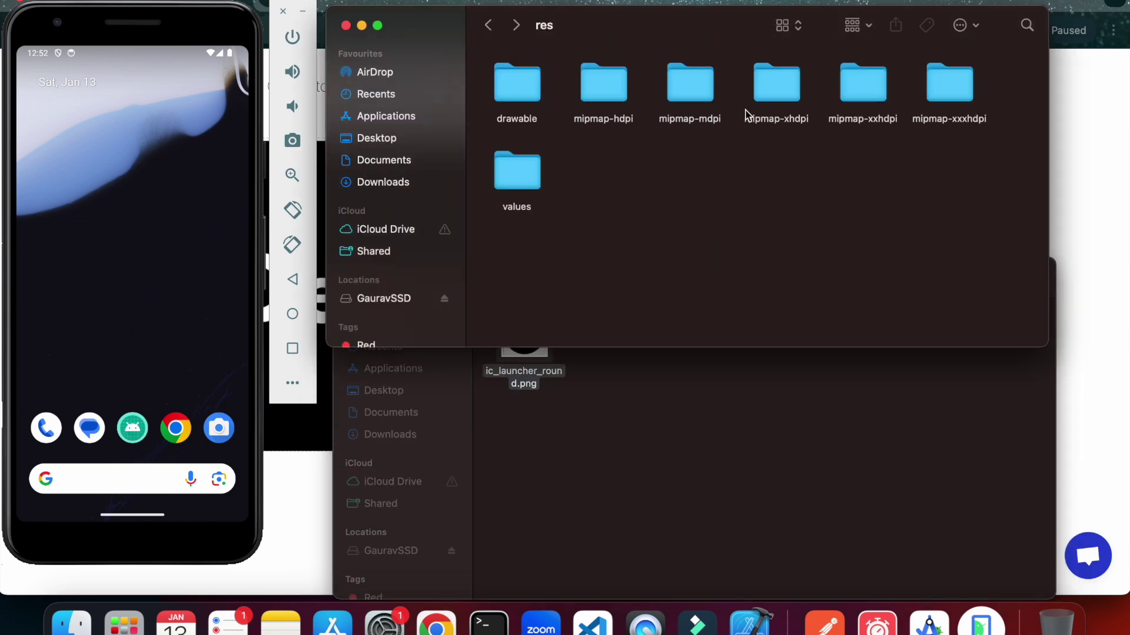
double_click(937, 91)
click(637, 444)
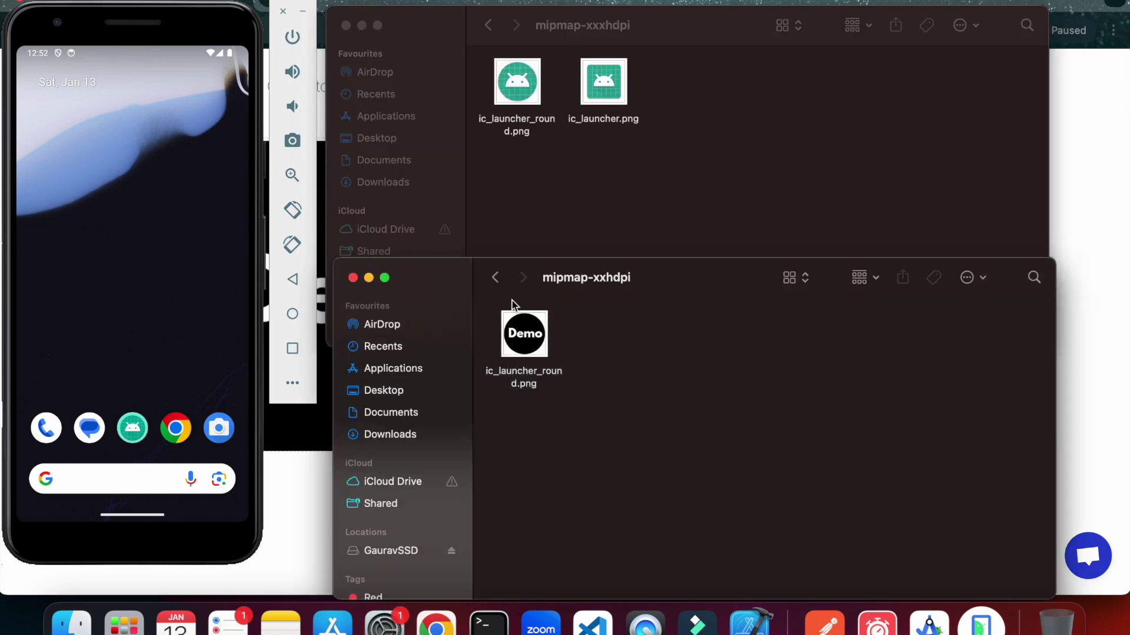
click(496, 277)
click(856, 332)
double_click(856, 332)
click(515, 351)
drag(516, 352, 610, 189)
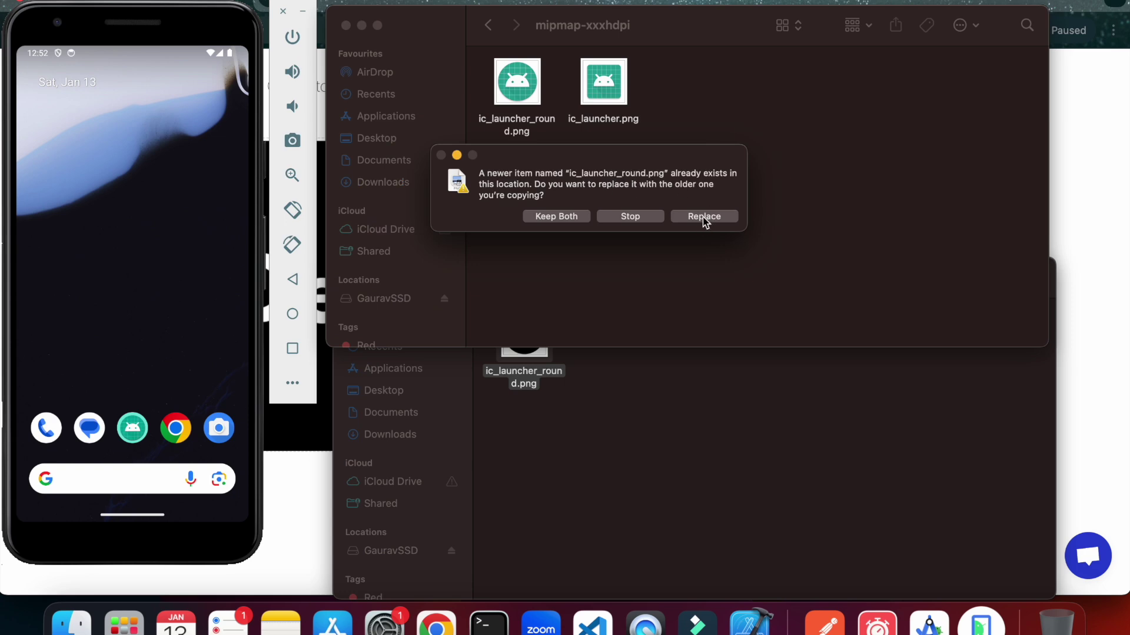
click(704, 216)
Resize the generated icons window wider and taller.
click(690, 418)
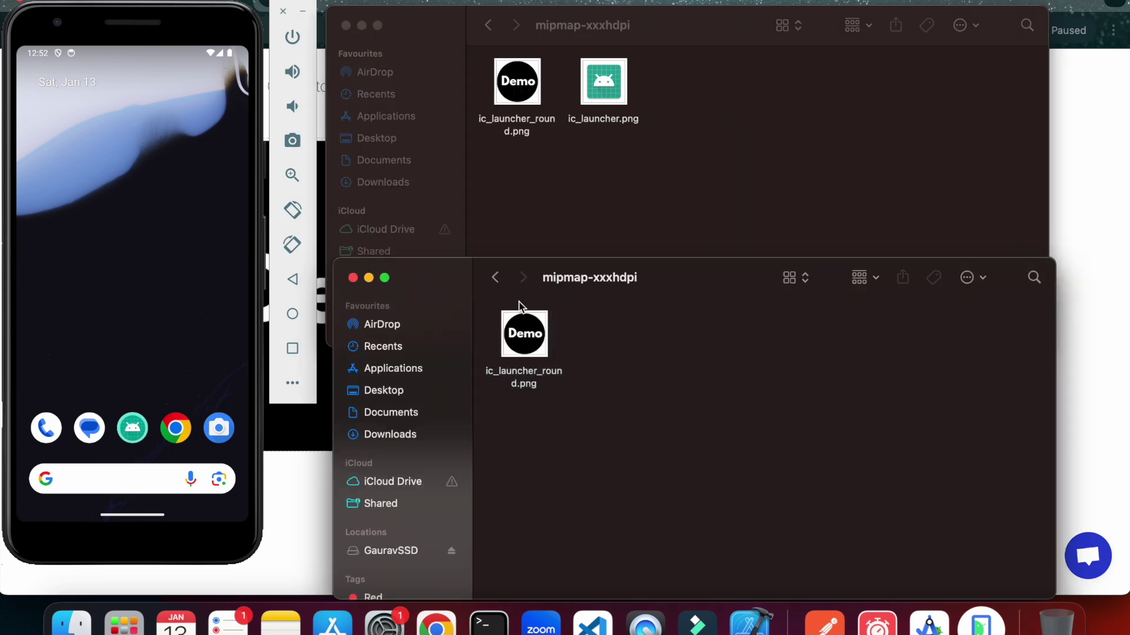
double_click(500, 294)
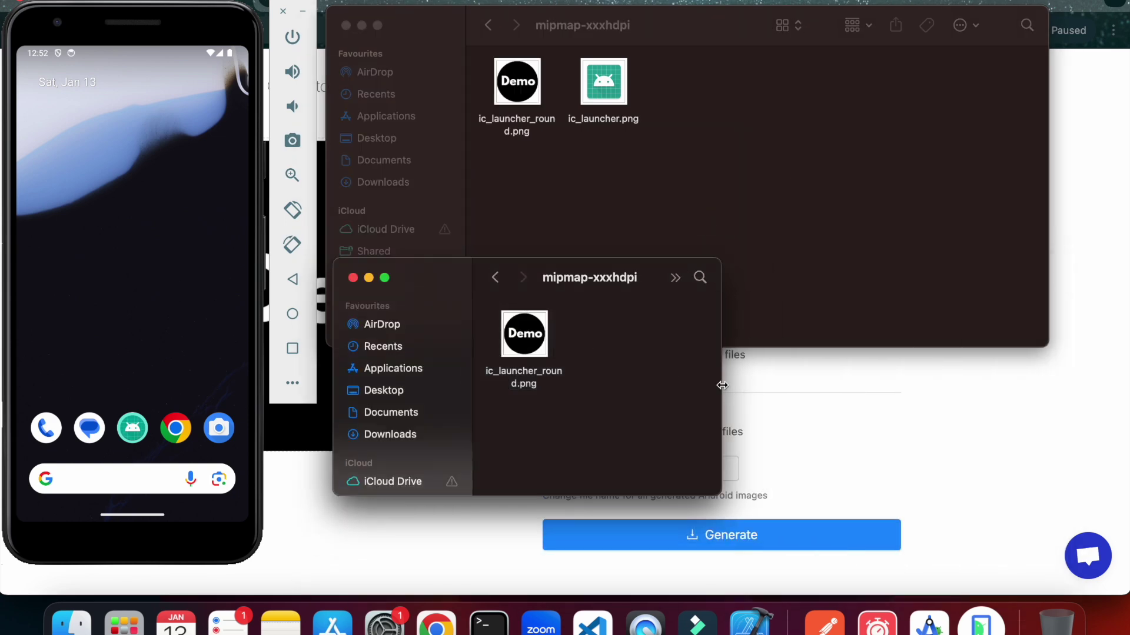
drag(722, 385, 1026, 386)
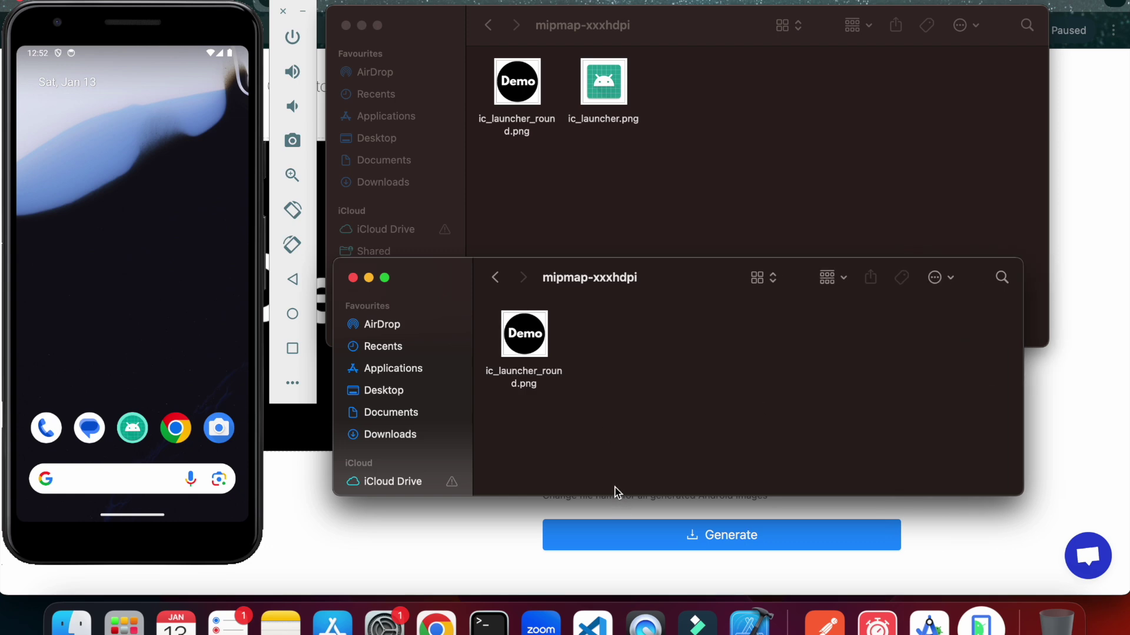
drag(611, 496, 610, 582)
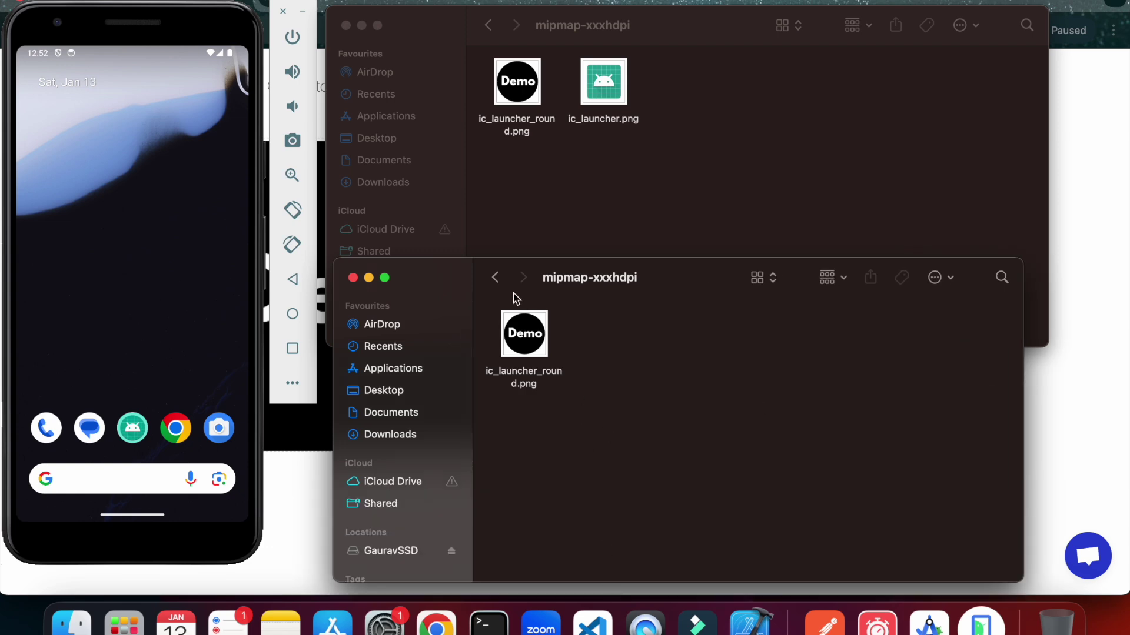
Unpack AppIcons (1).zip and open its generated android mipmap-hdpi folder.
click(496, 279)
click(496, 280)
click(496, 281)
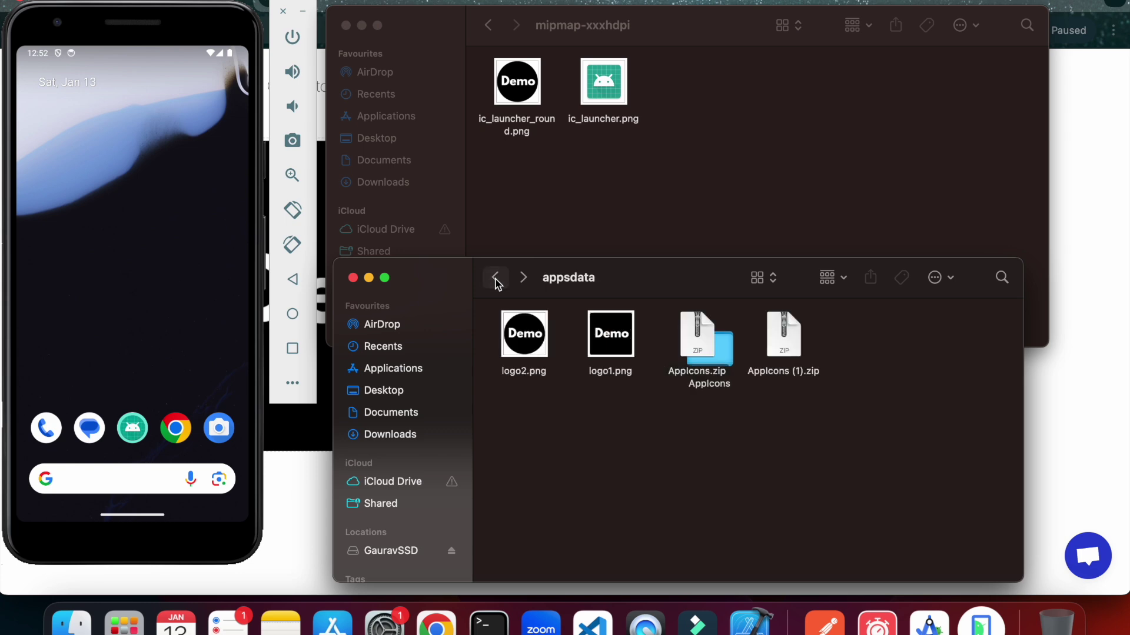
click(495, 281)
click(517, 281)
double_click(785, 338)
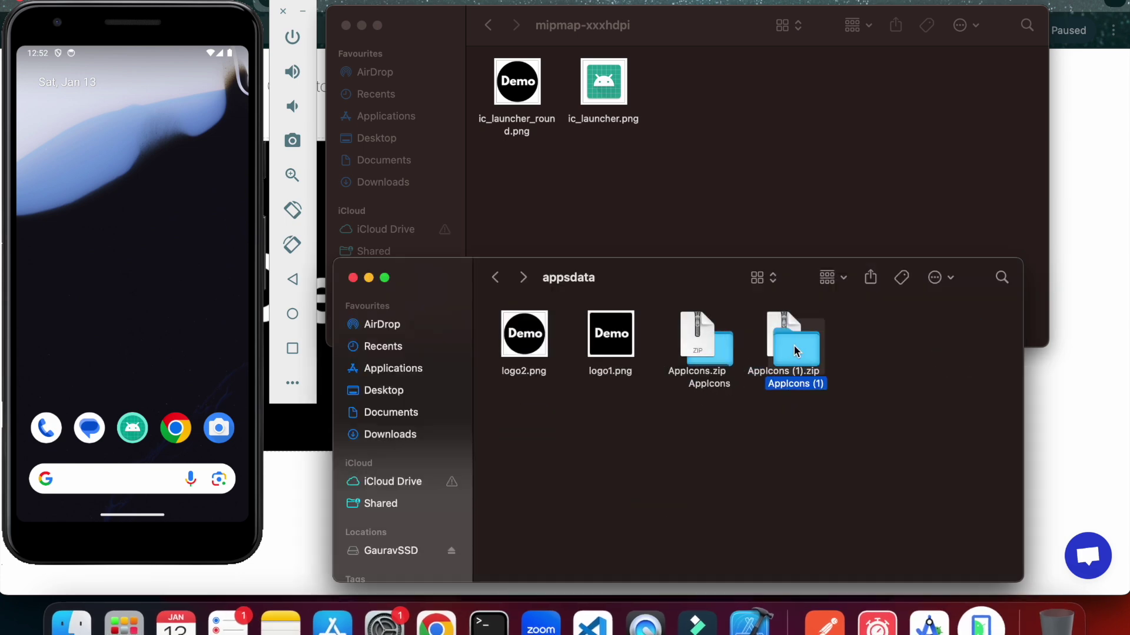
double_click(791, 338)
click(533, 340)
double_click(532, 340)
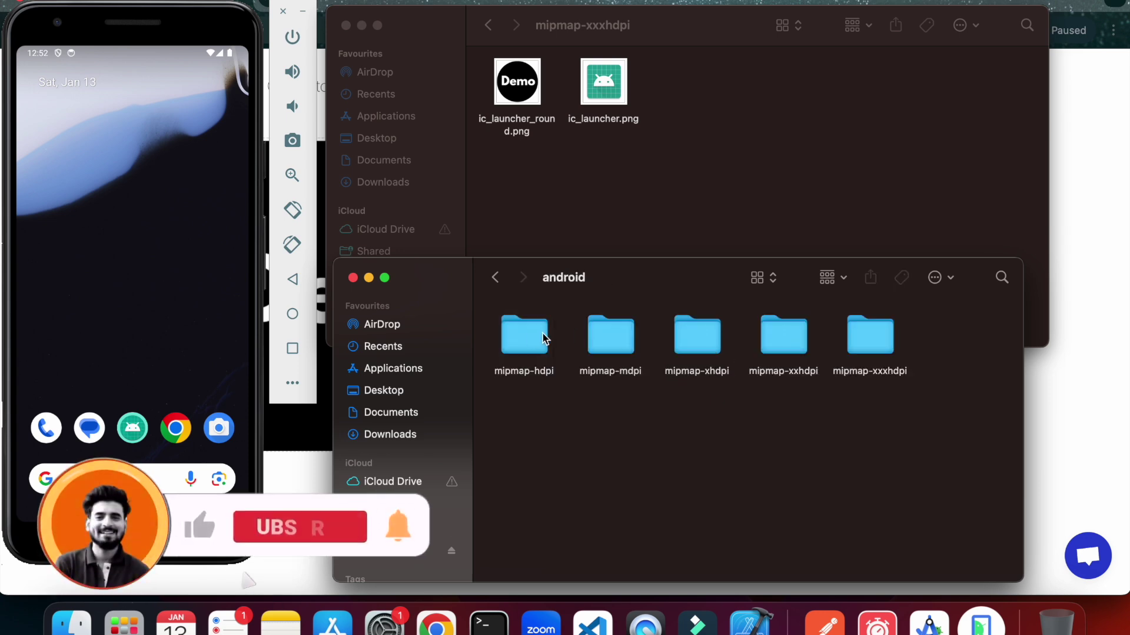
double_click(527, 341)
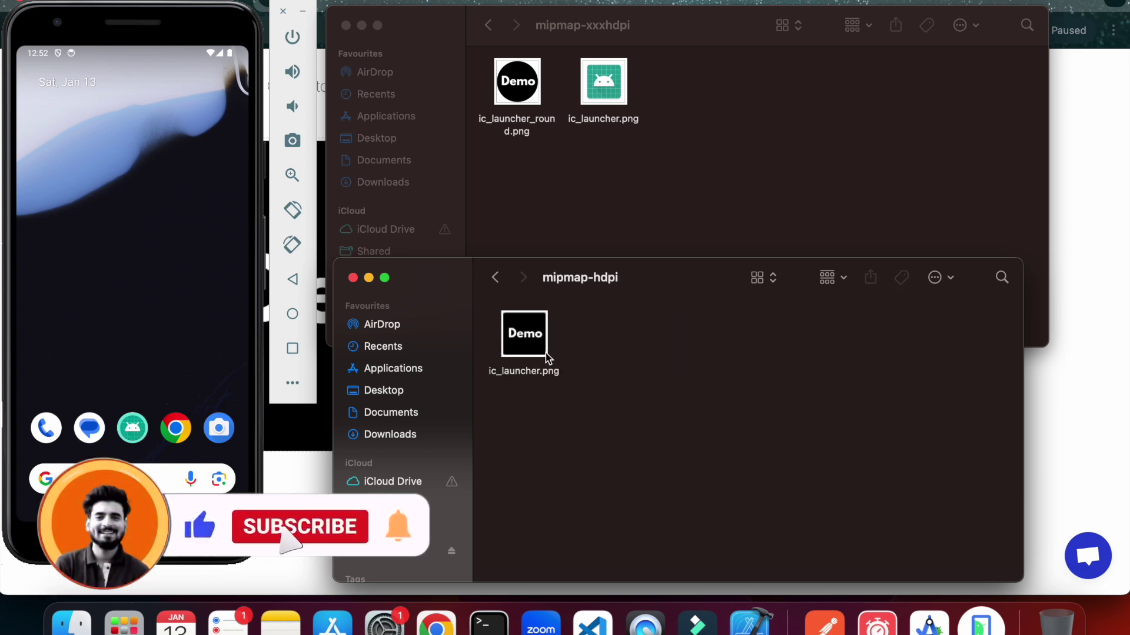
Copy the Demo ic_launcher.png into the project's mipmap-hdpi, replacing the old icon.
click(576, 157)
click(487, 26)
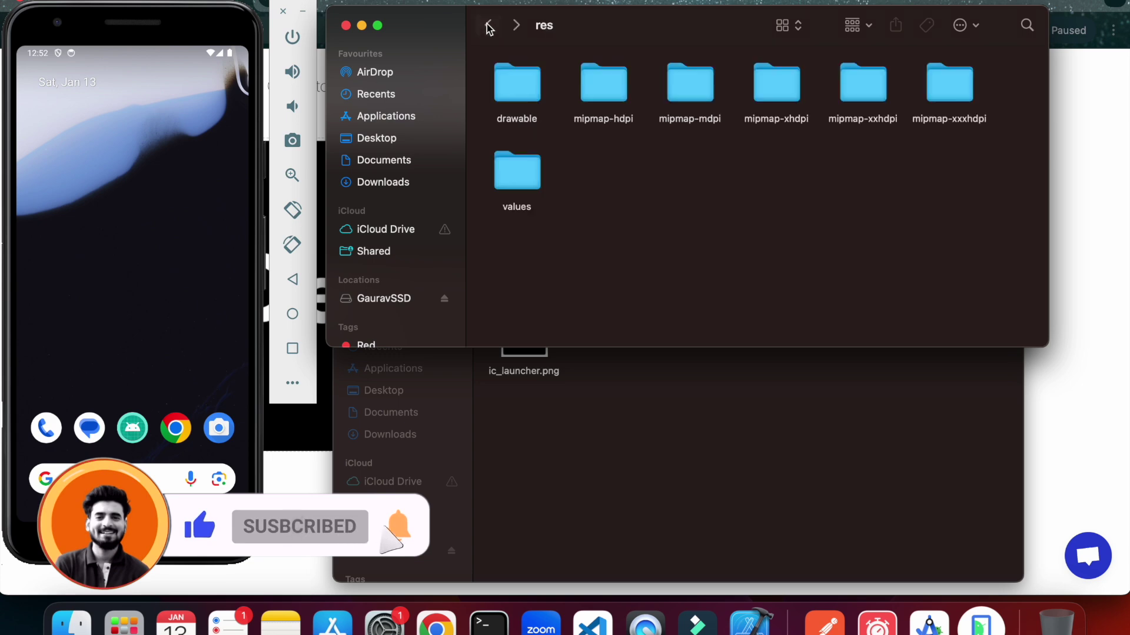
double_click(600, 99)
click(623, 386)
click(531, 334)
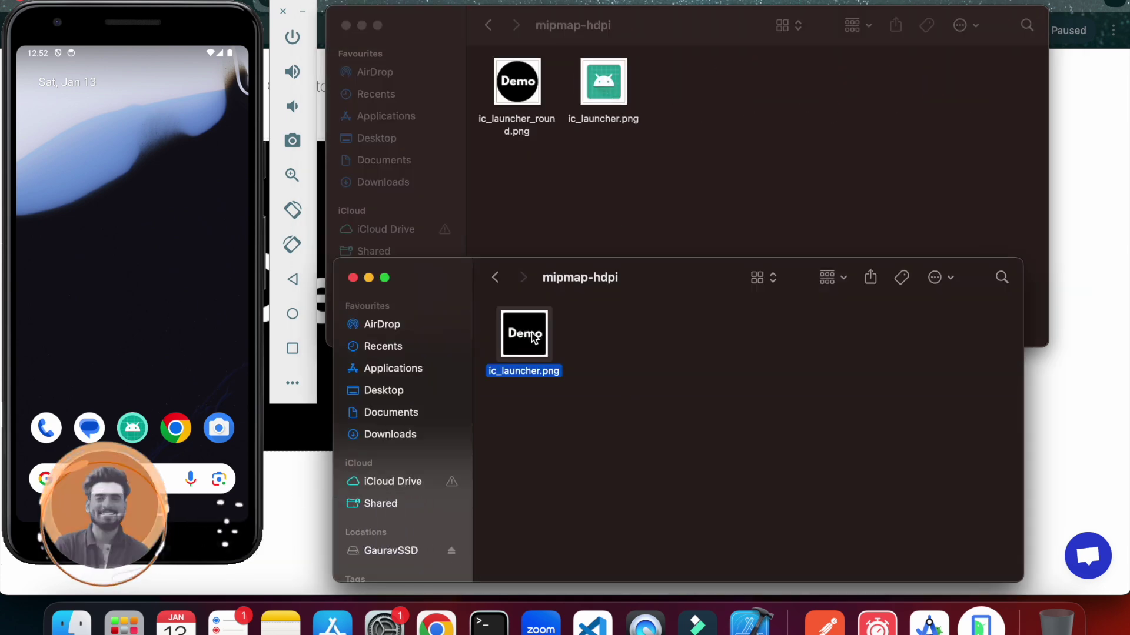
drag(531, 333, 662, 160)
click(703, 216)
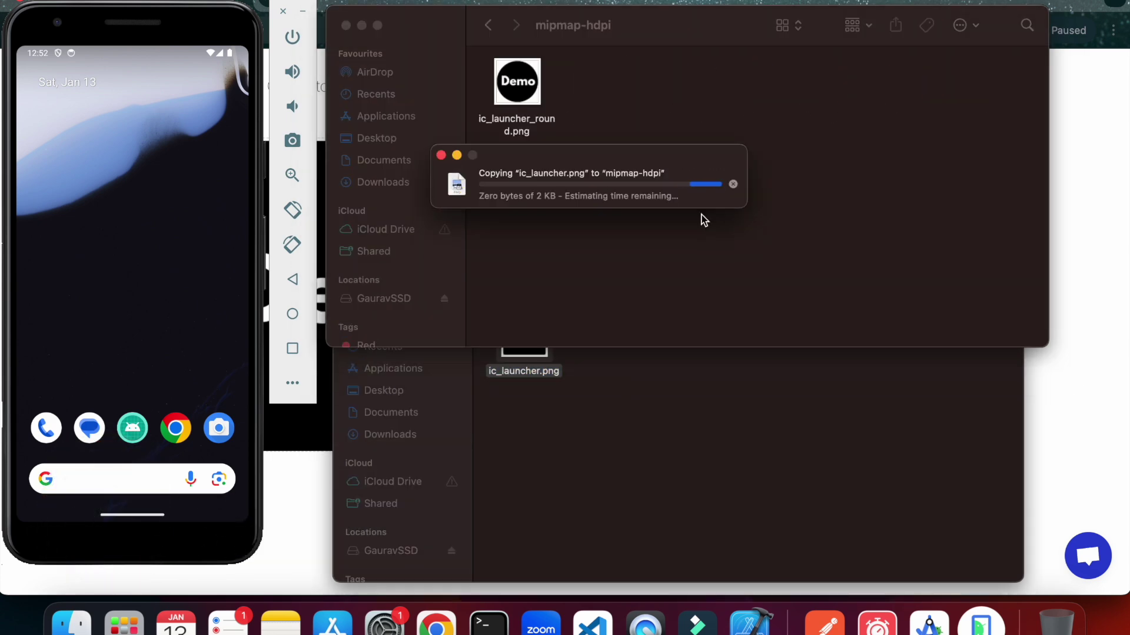
Replace the project's mipmap-mdpi ic_launcher.png with the generated Demo icon.
click(489, 26)
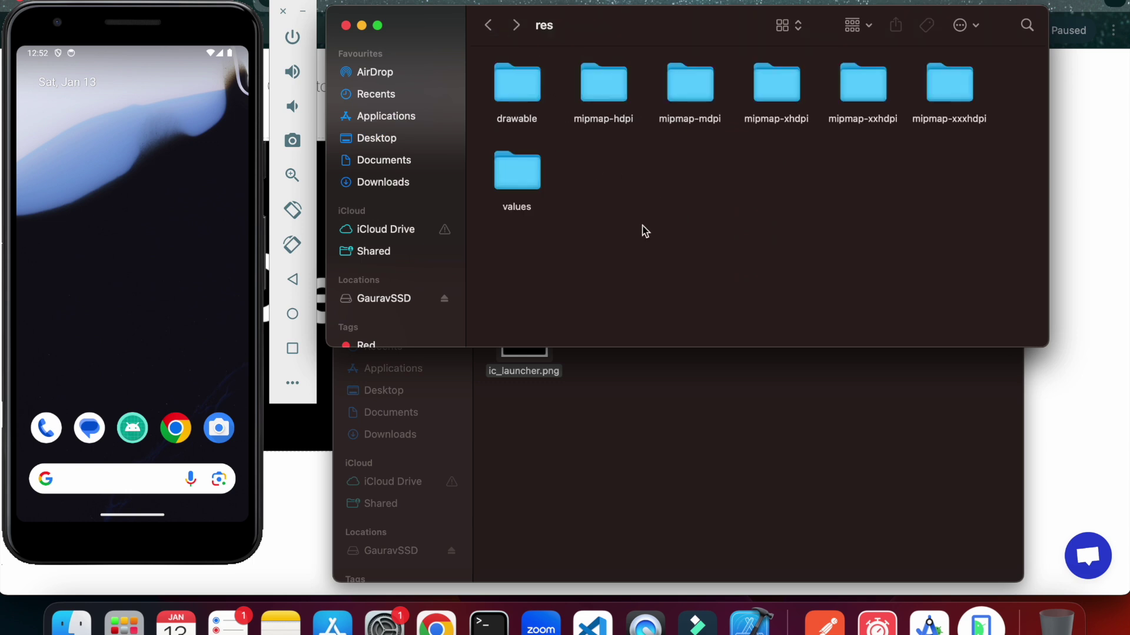
double_click(696, 94)
click(661, 429)
click(496, 278)
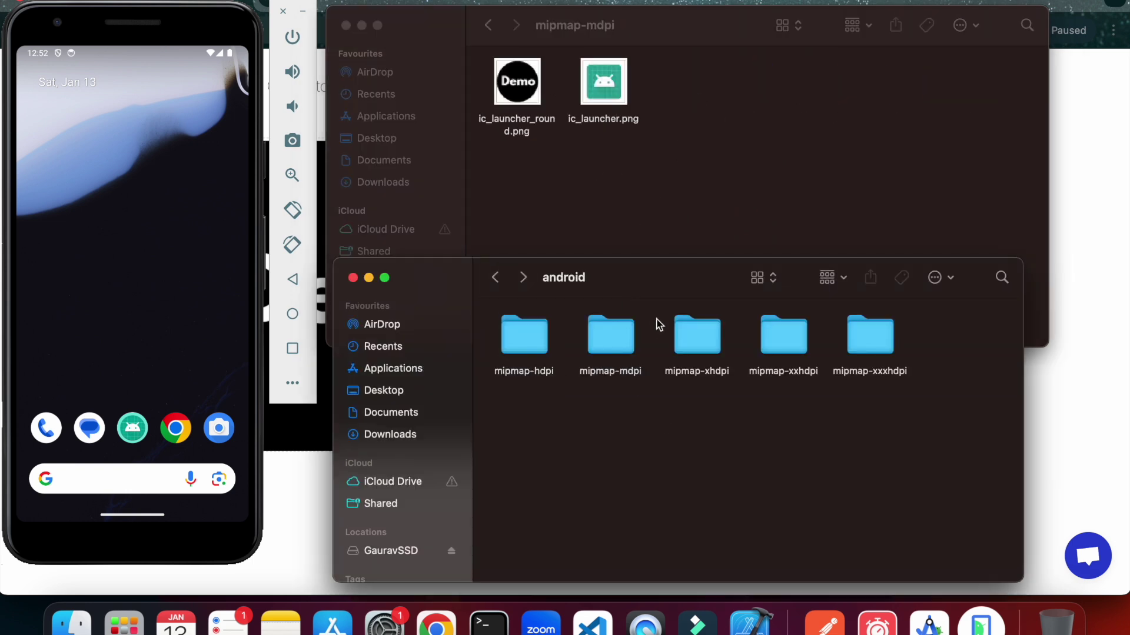
double_click(605, 333)
click(536, 346)
click(603, 229)
key(super+v)
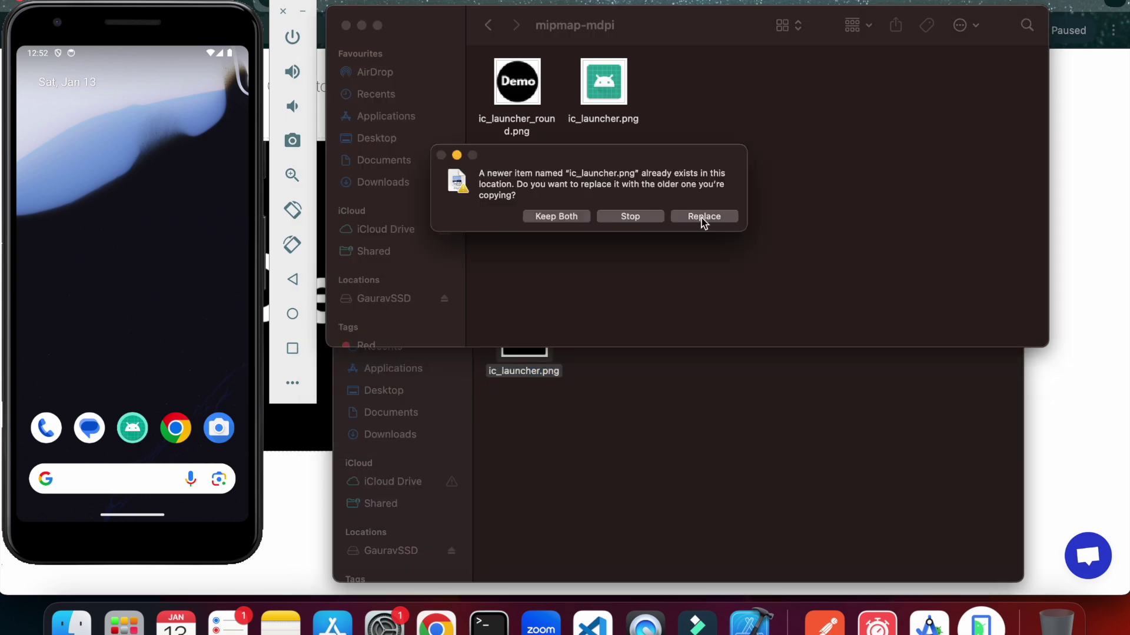
click(714, 216)
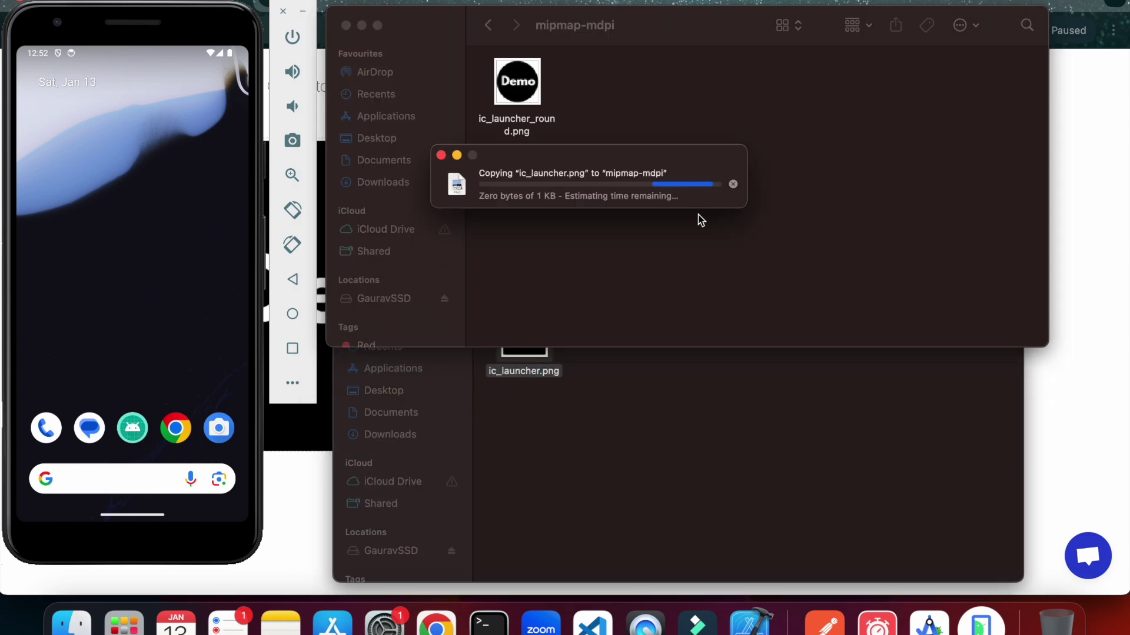
Replace the project's mipmap-xhdpi ic_launcher.png with the generated Demo icon.
click(487, 24)
click(782, 89)
double_click(781, 89)
click(676, 378)
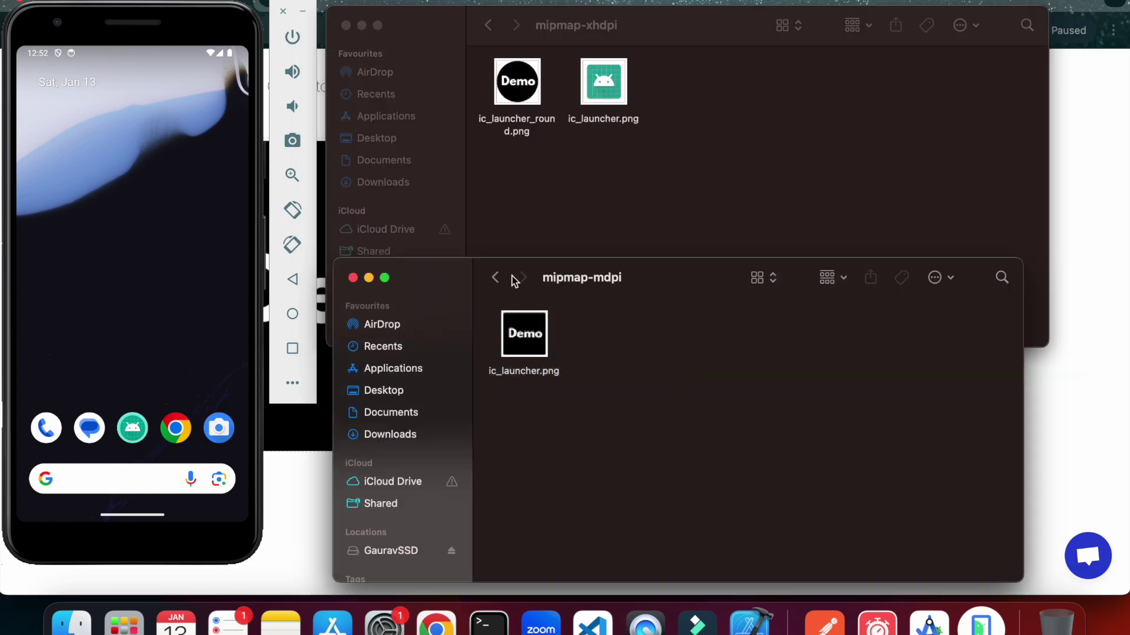
click(496, 277)
double_click(721, 347)
click(527, 334)
click(671, 206)
key(super+v)
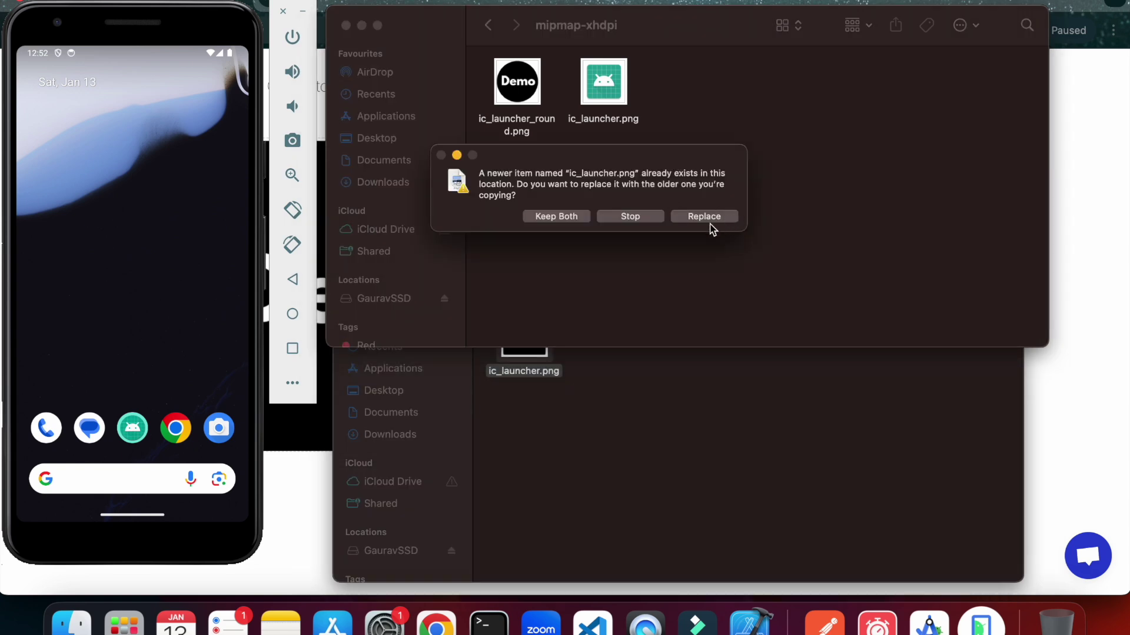
click(700, 216)
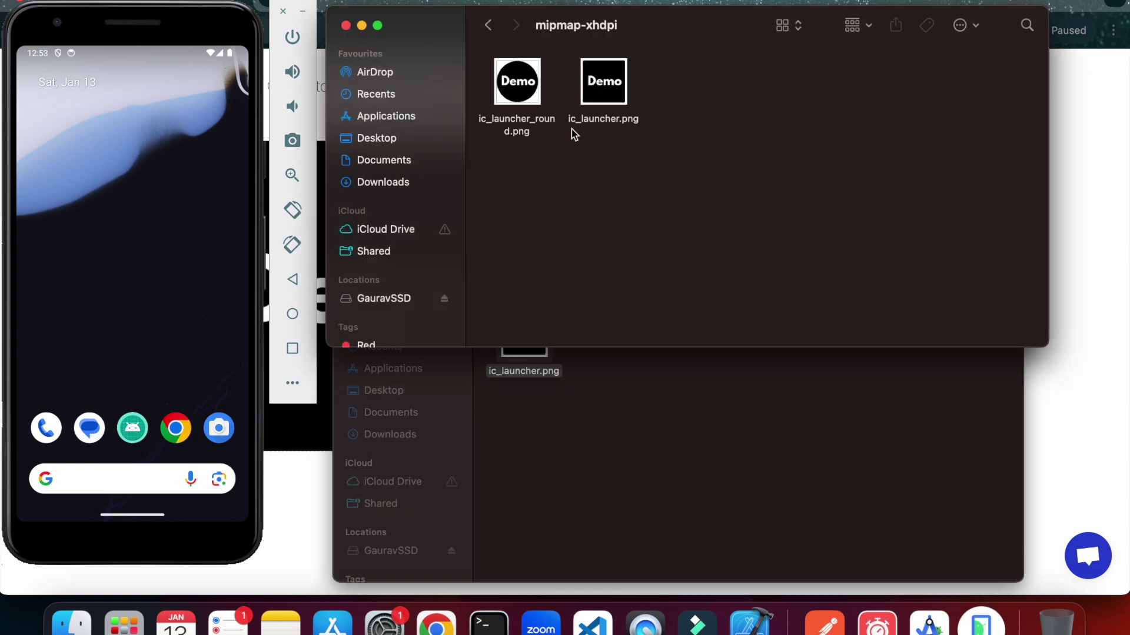
Replace the project's mipmap-xxhdpi ic_launcher.png with the generated Demo icon.
click(491, 29)
double_click(783, 92)
click(492, 26)
double_click(853, 112)
key(super+grave)
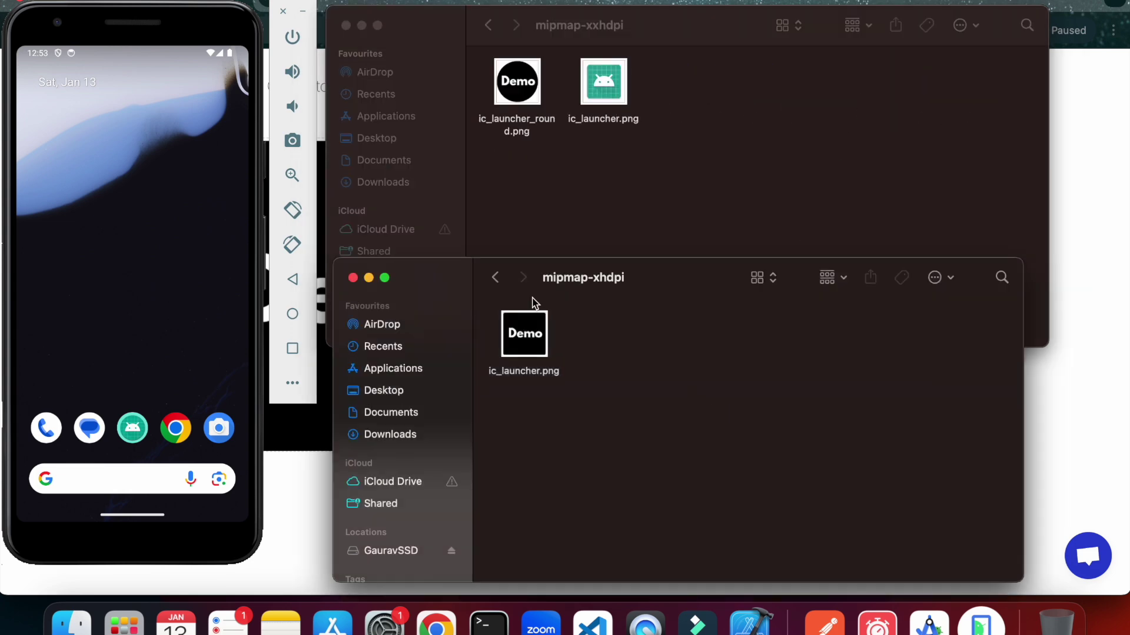
click(496, 275)
double_click(784, 336)
key(Right)
click(686, 139)
key(super+v)
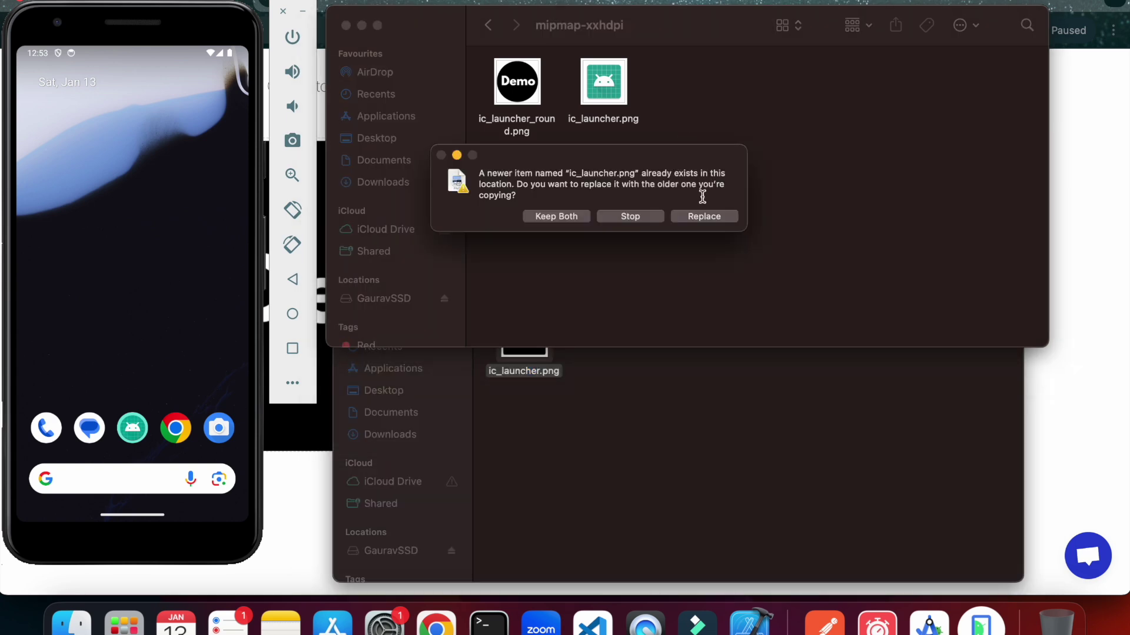
click(694, 216)
Replace the project's mipmap-xxxhdpi ic_launcher.png with the generated Demo icon.
click(488, 25)
double_click(942, 85)
click(698, 439)
click(497, 278)
double_click(870, 330)
click(531, 342)
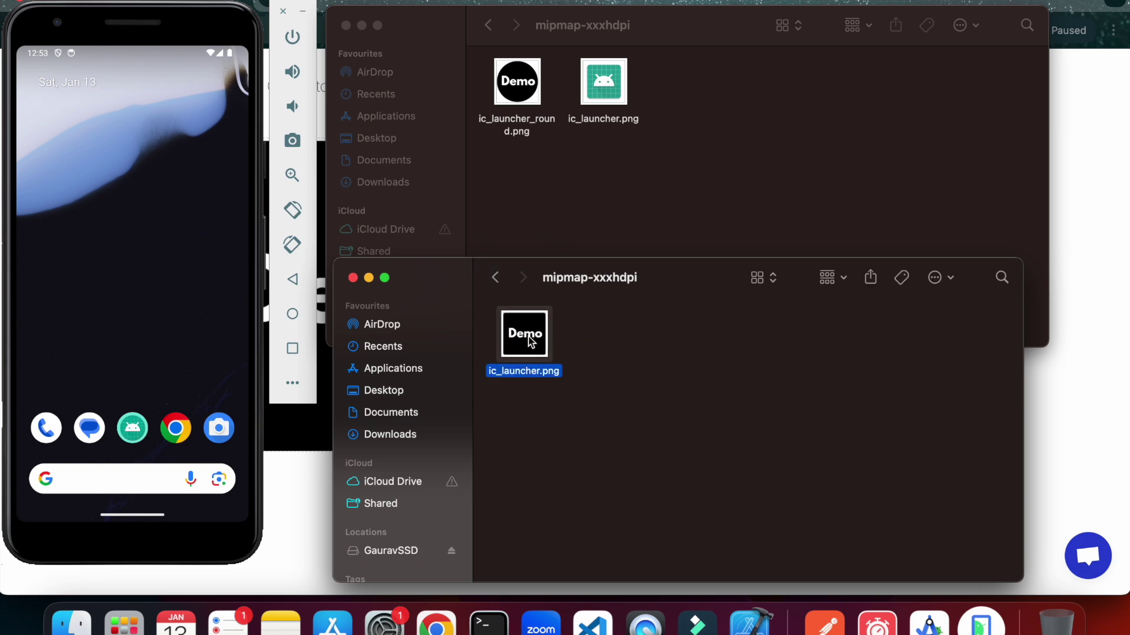
key(super+c)
click(656, 194)
key(super+v)
click(706, 216)
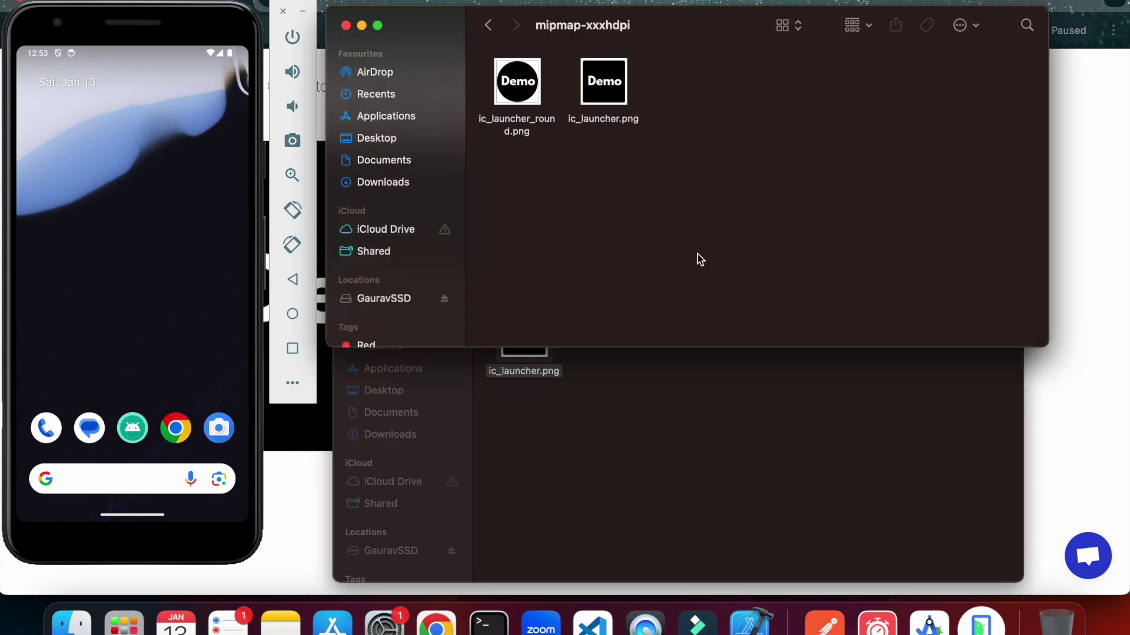
Close the generated icons window and the project folder window.
click(639, 368)
click(357, 279)
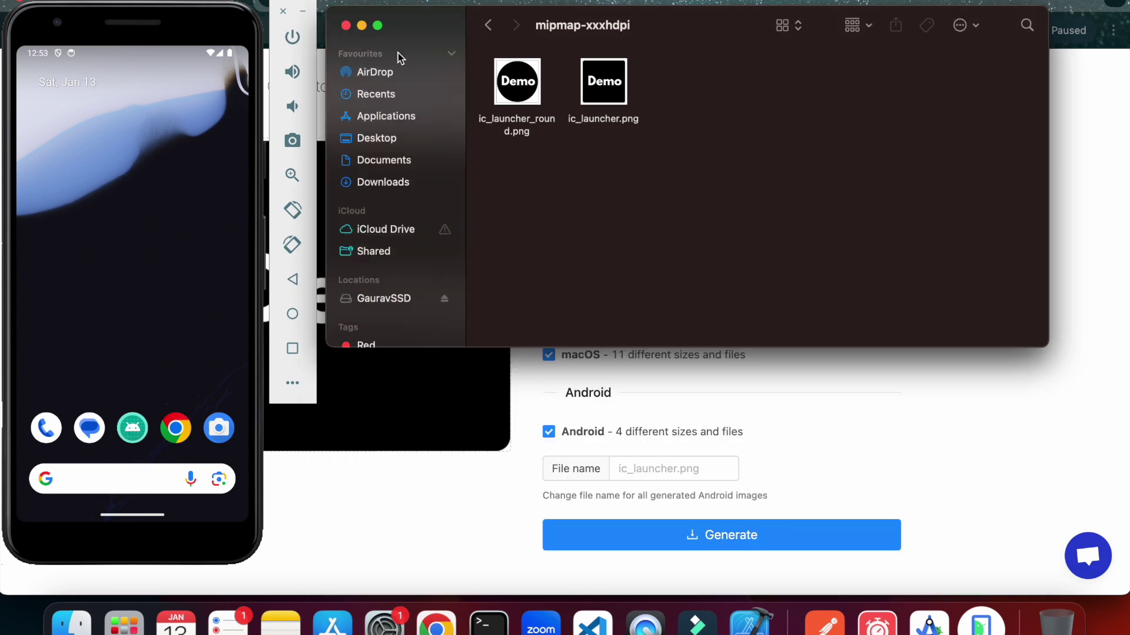
click(346, 26)
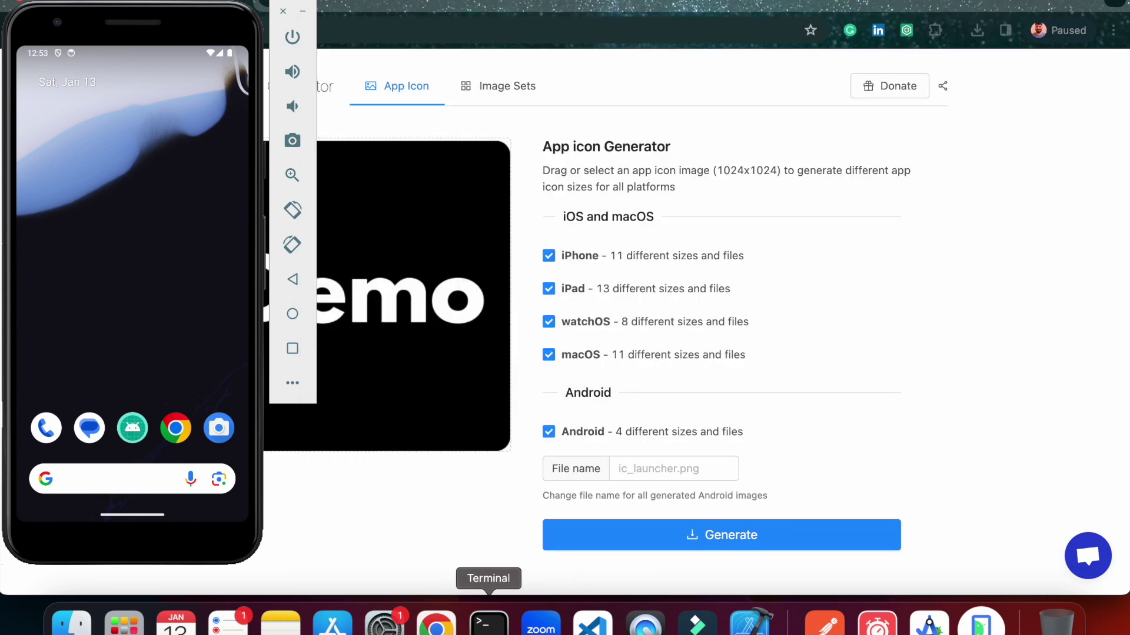
Rebuild the app with 'npm run android', then swipe the emulator to its home screen.
click(489, 623)
text(n)
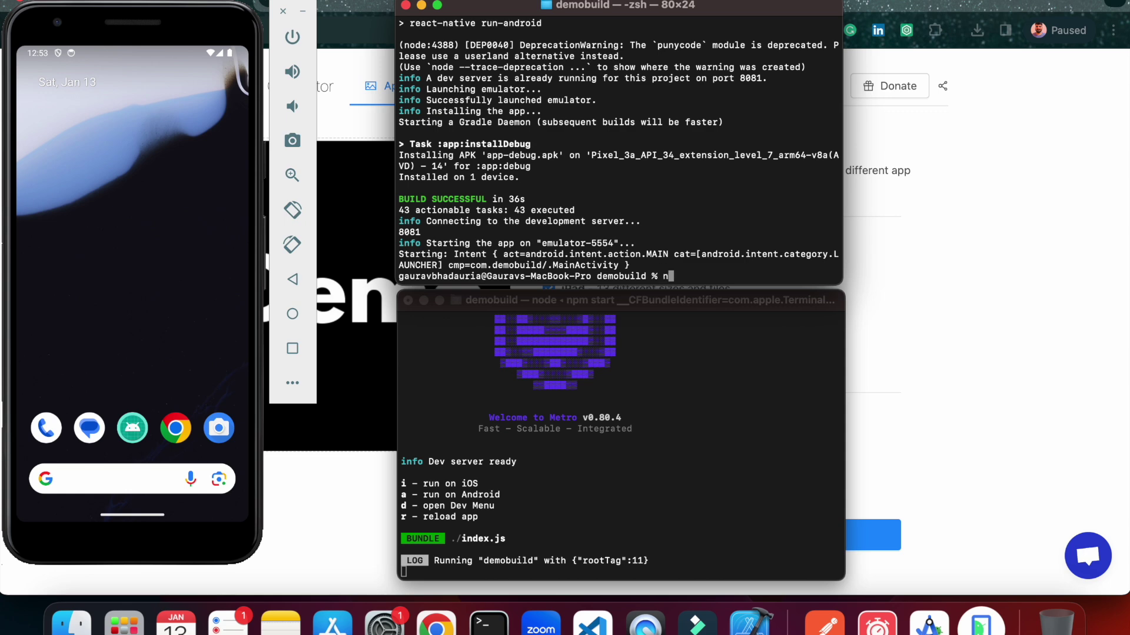
text(pm run android)
key(Return)
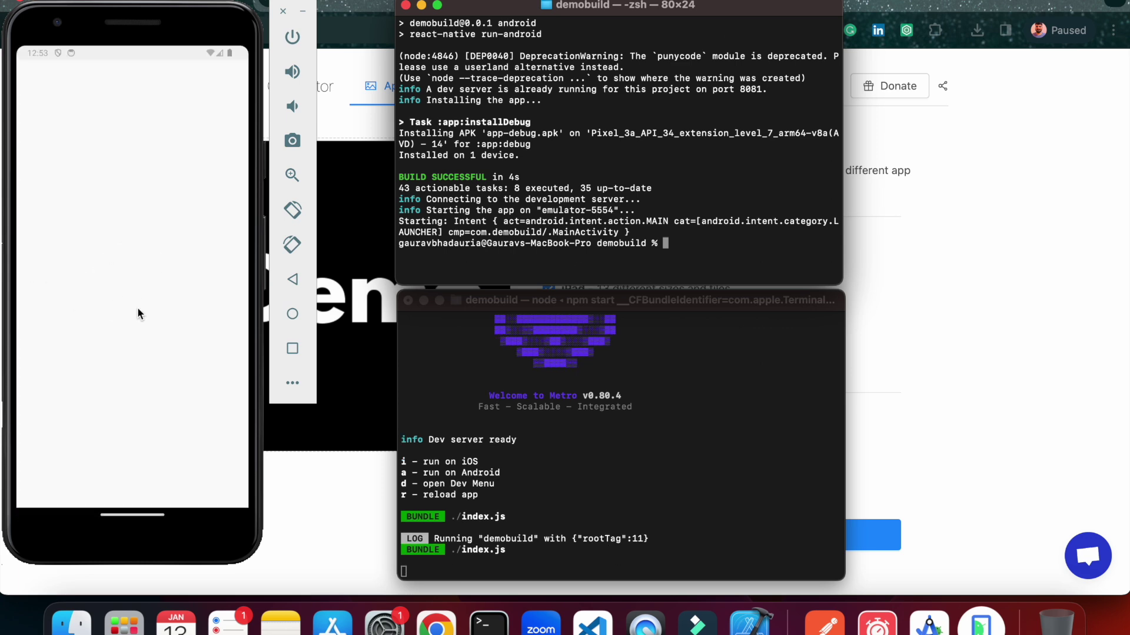
click(116, 515)
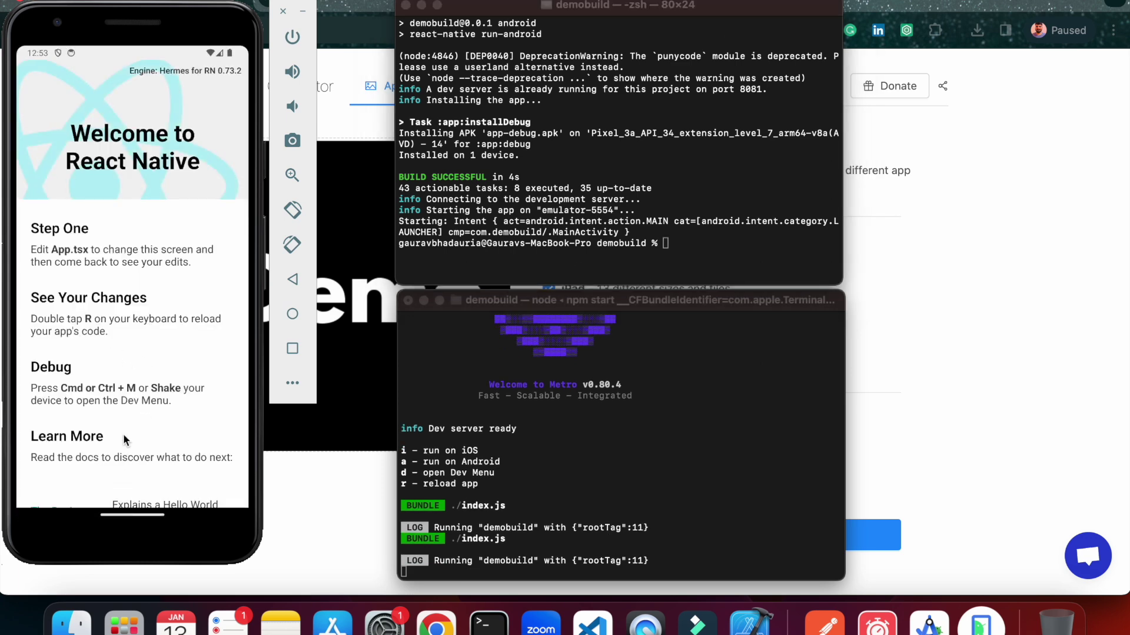
drag(132, 512, 148, 391)
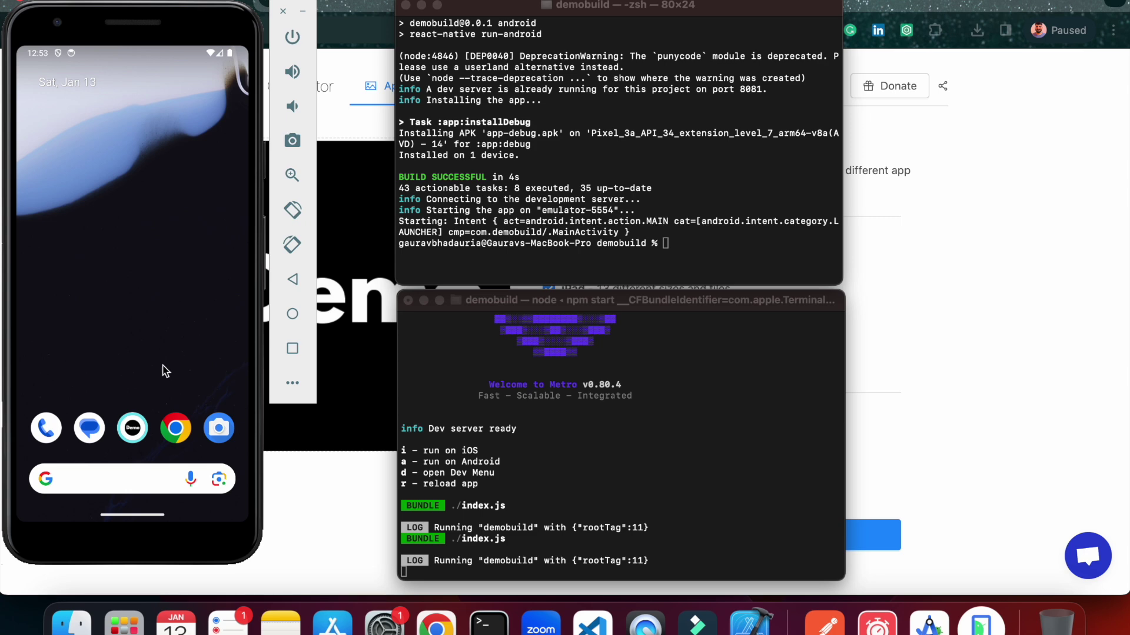
Search for 'google play console' in a new Chrome tab.
click(844, 327)
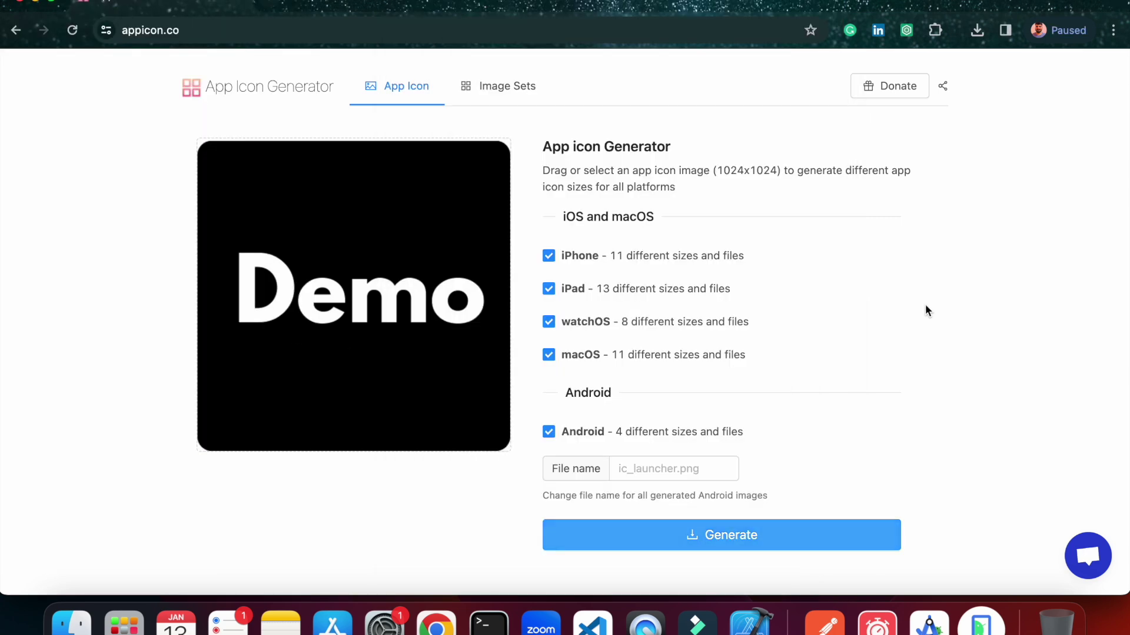
click(273, 5)
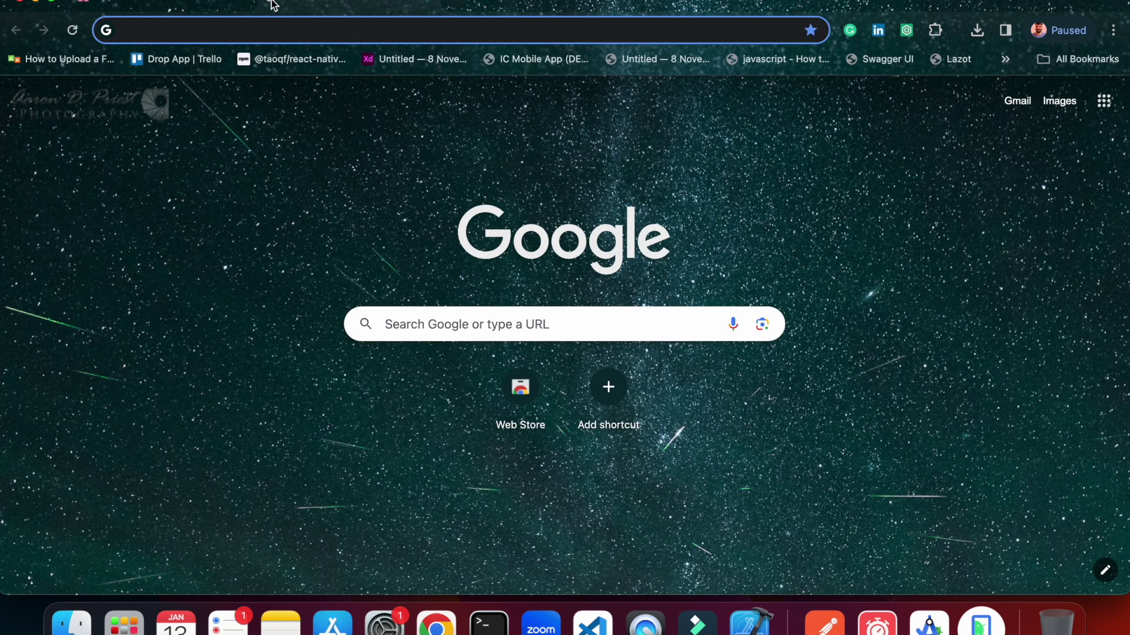
text(googl eplay co)
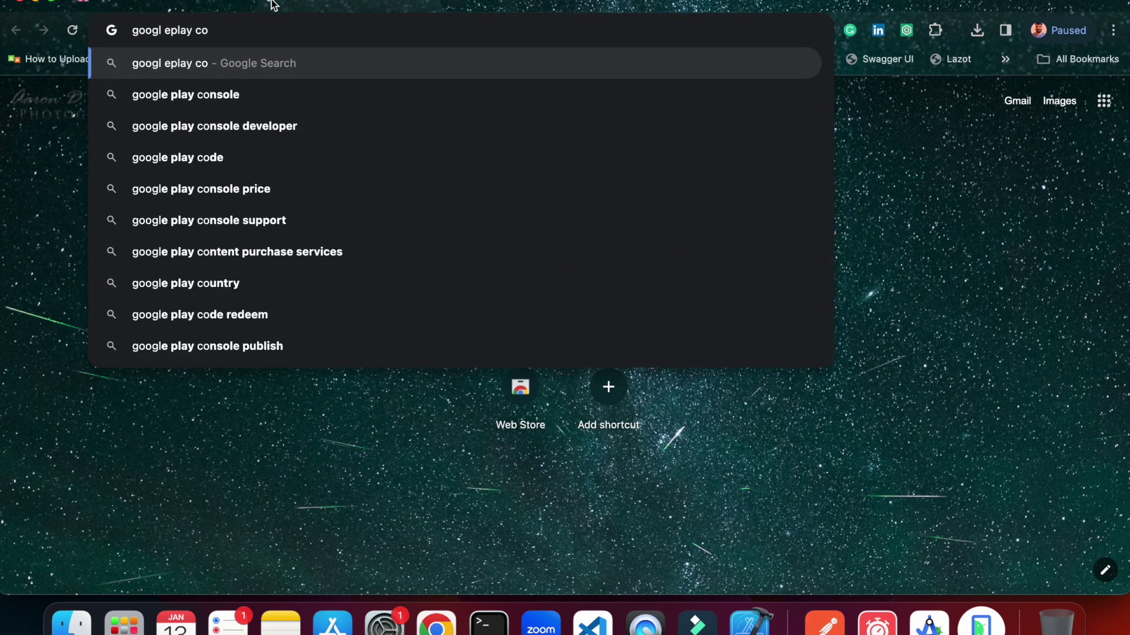
key(Down)
key(Return)
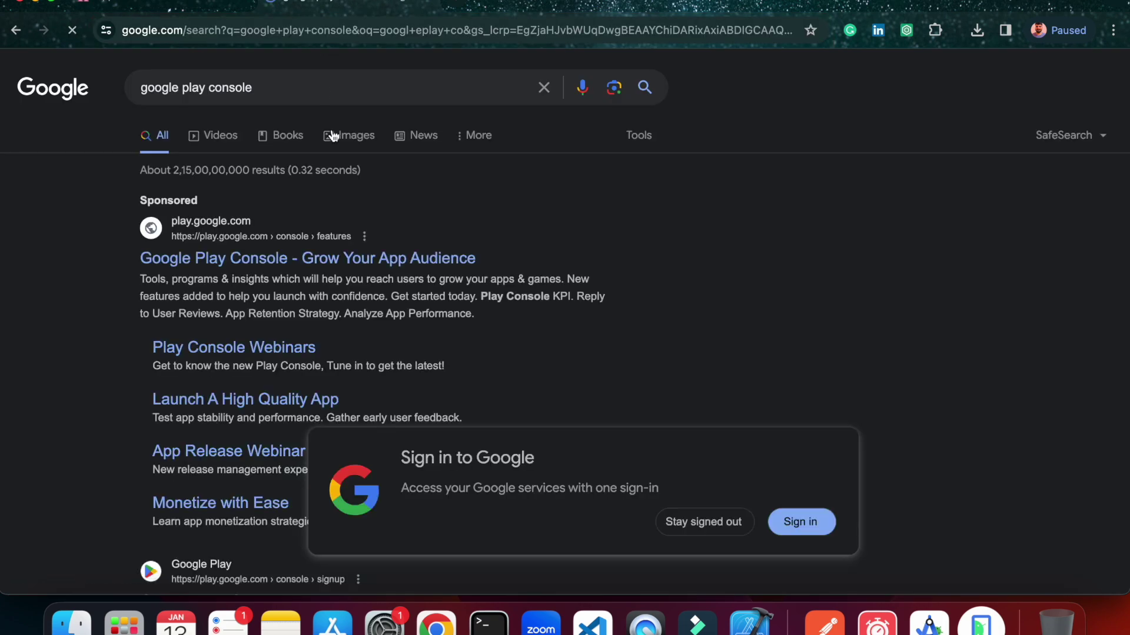
scroll(122, 314, down, 5)
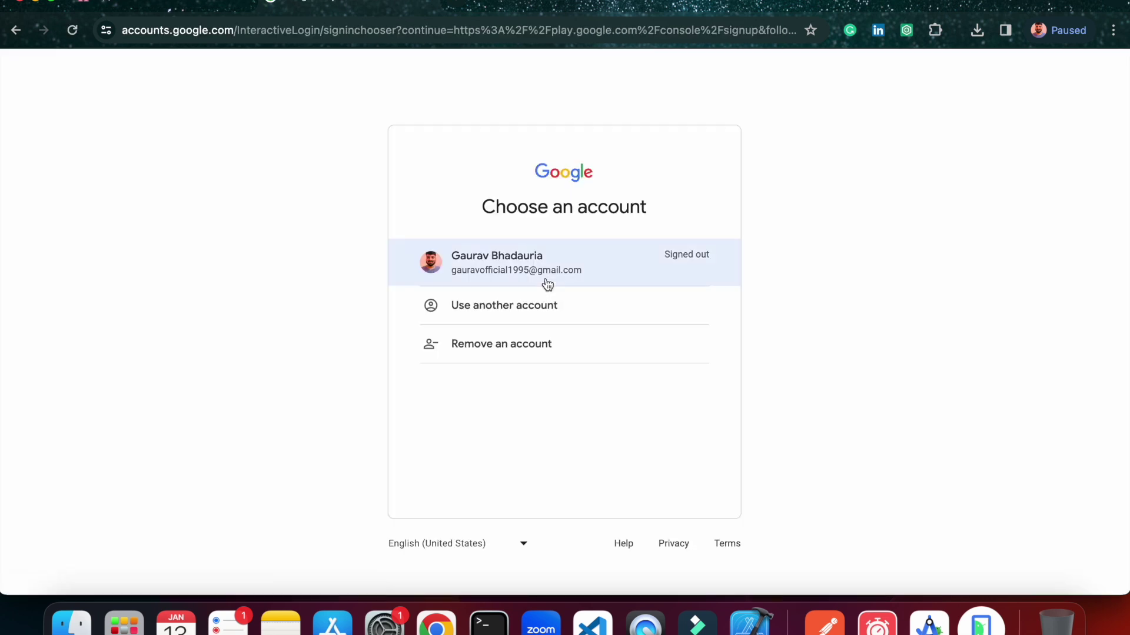
Sign in with the existing Google account and password, skipping account suggestions.
click(547, 283)
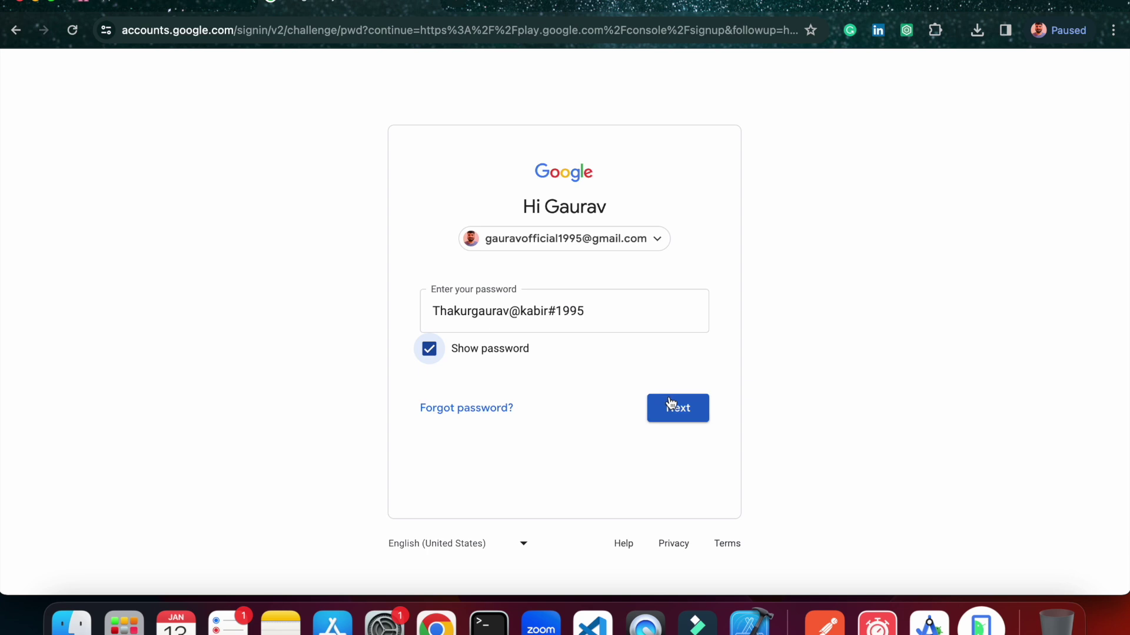
click(672, 404)
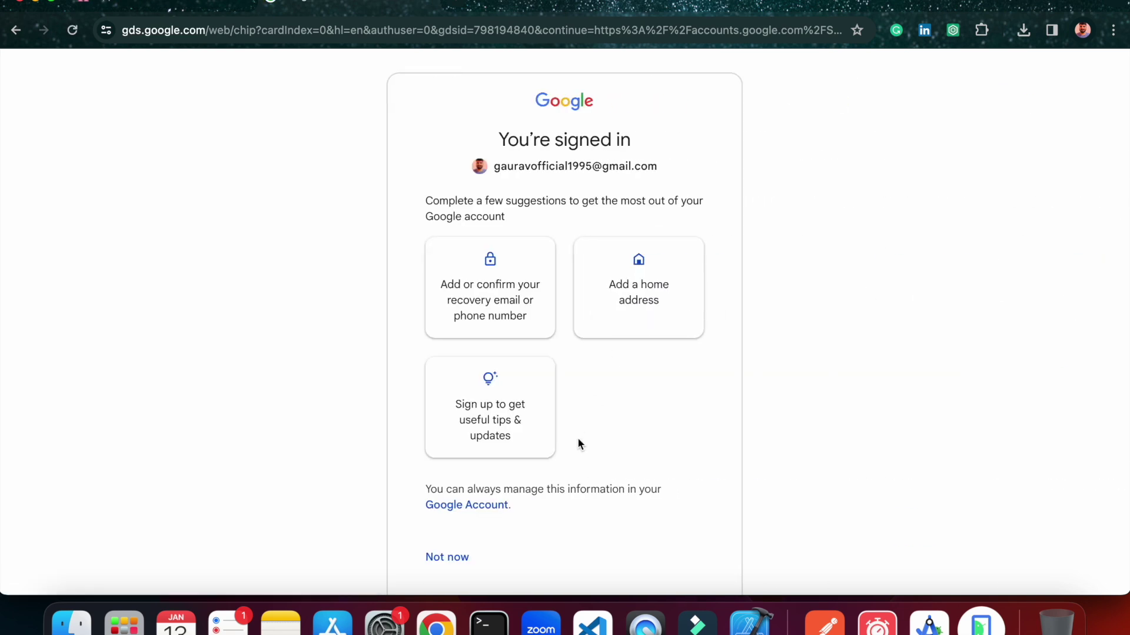
scroll(491, 508, down, 1)
click(456, 523)
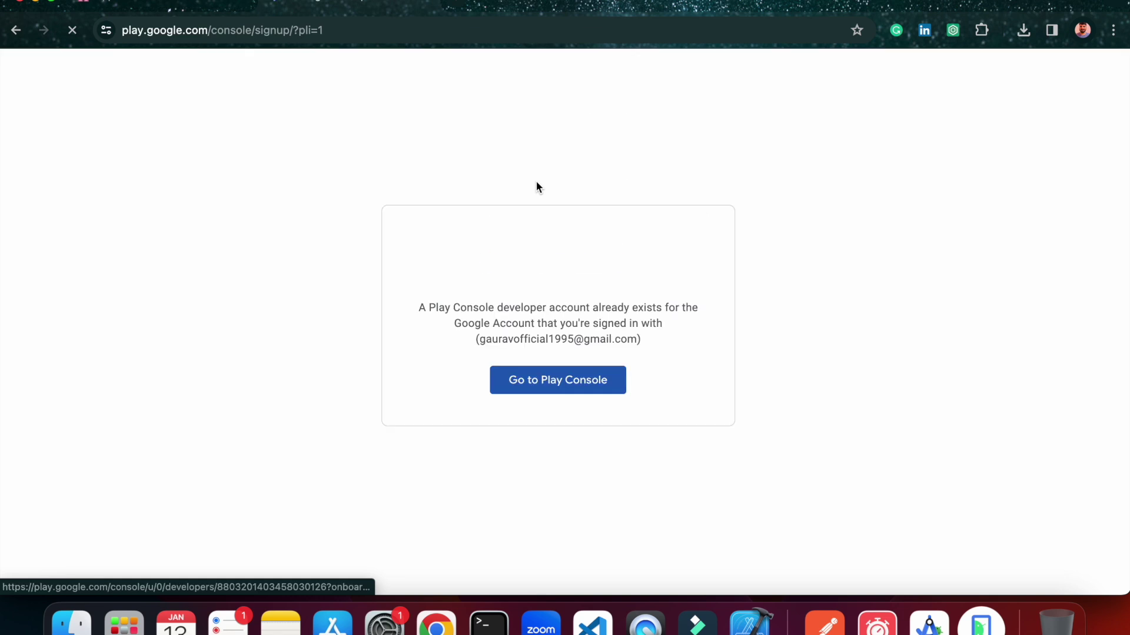
Enter Play Console, review the Home list of 7 apps, and open Create app.
click(565, 394)
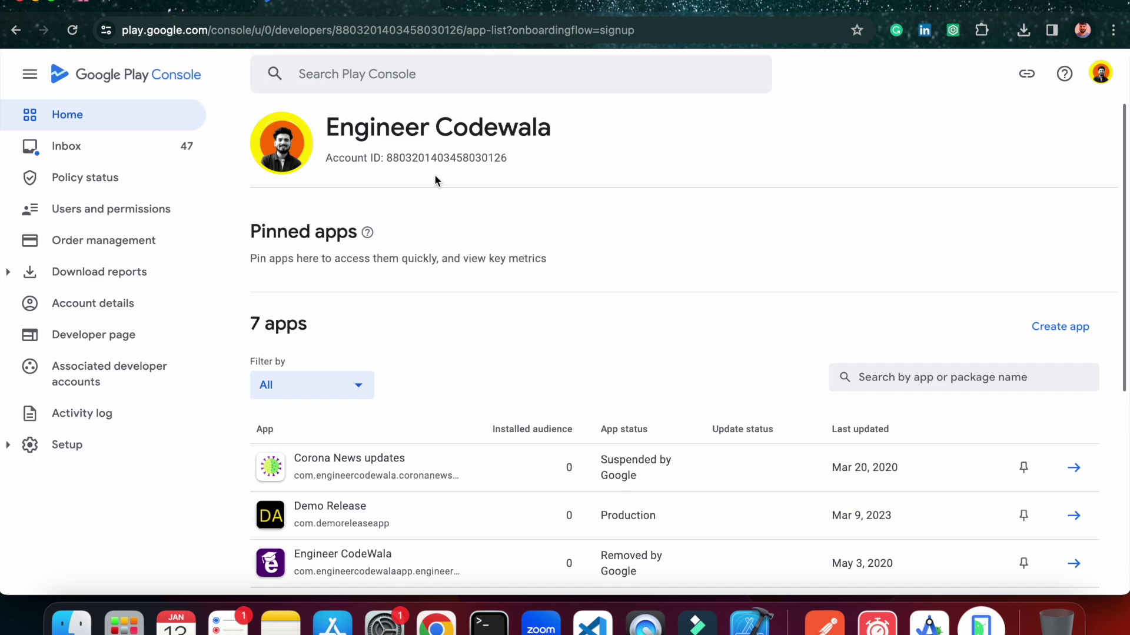
scroll(457, 249, down, 5)
scroll(457, 250, up, 5)
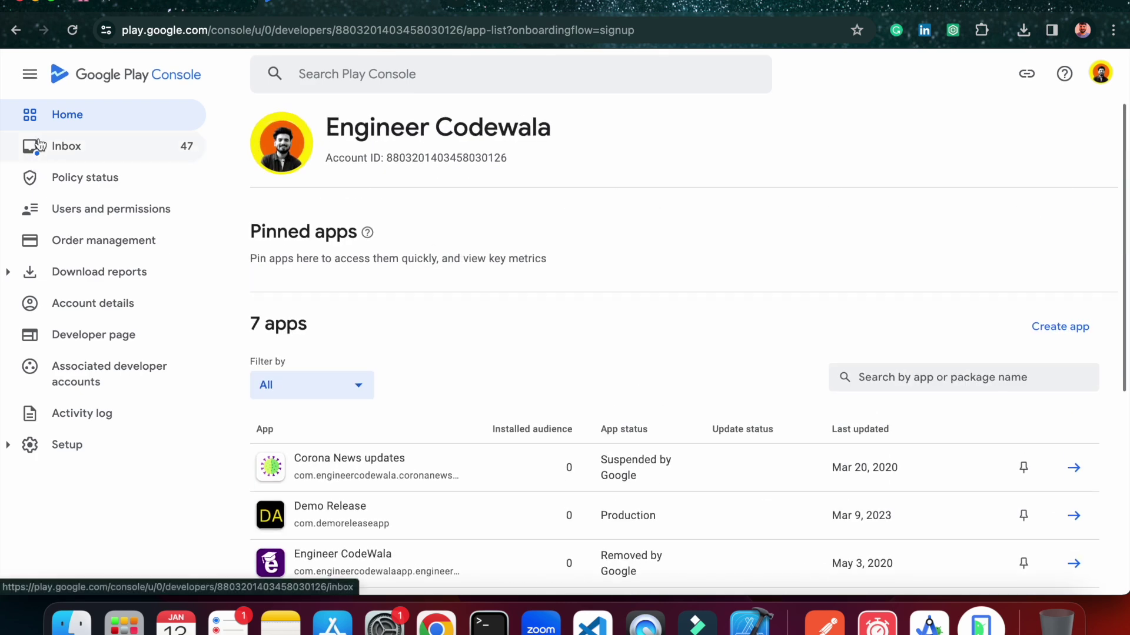
click(73, 118)
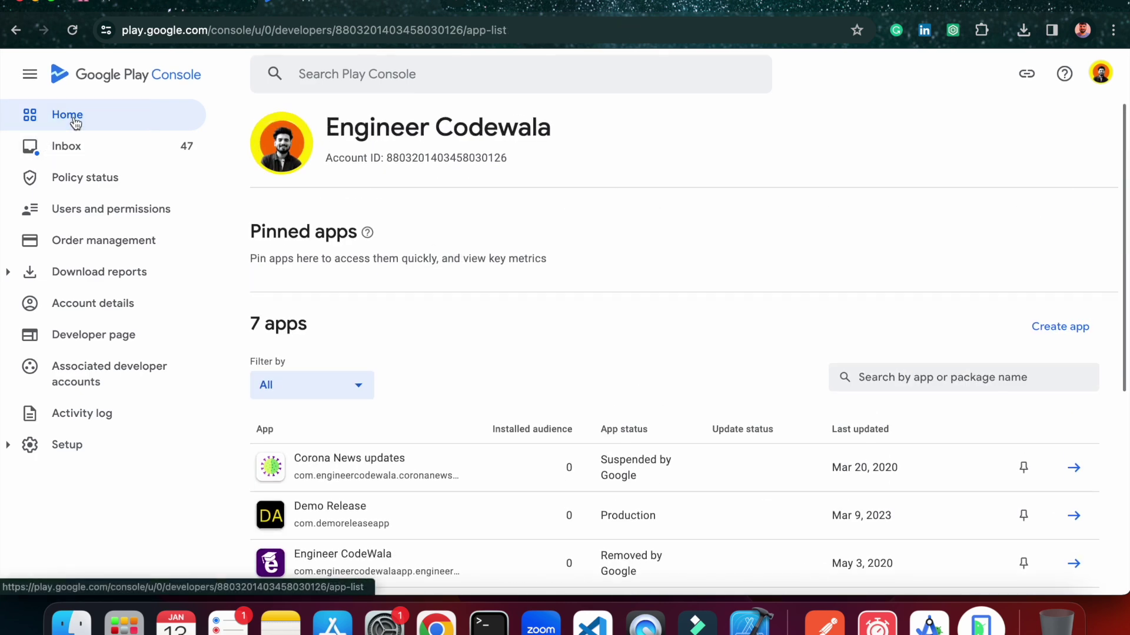
scroll(364, 412, down, 5)
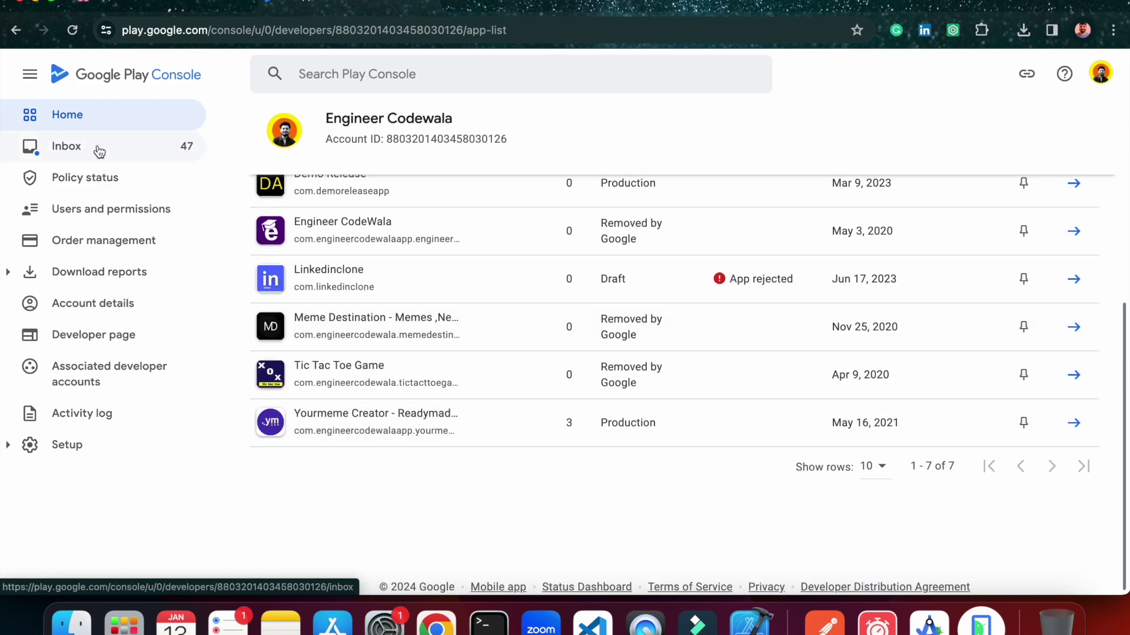
click(1103, 83)
click(378, 266)
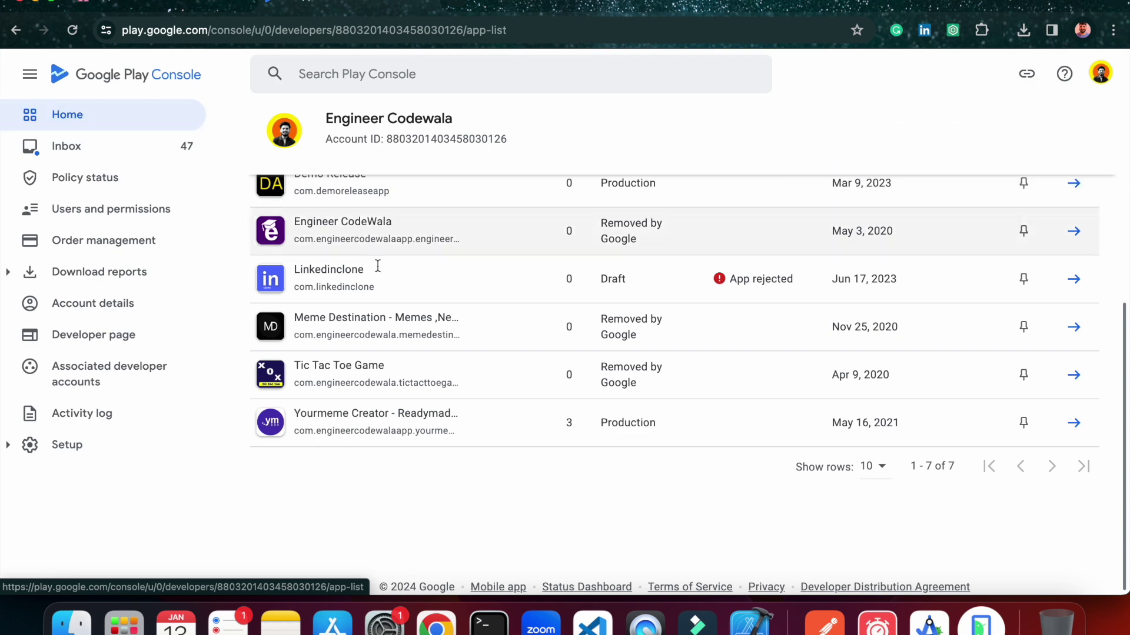
scroll(423, 315, up, 5)
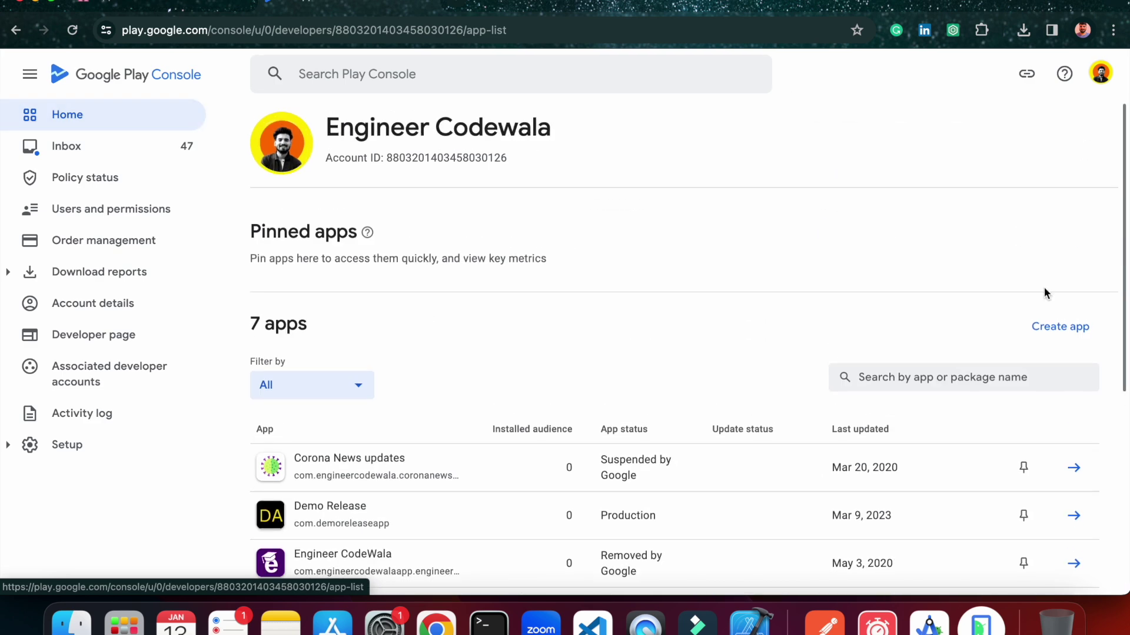
click(1059, 328)
Enter demobuild as the new app's name.
click(579, 227)
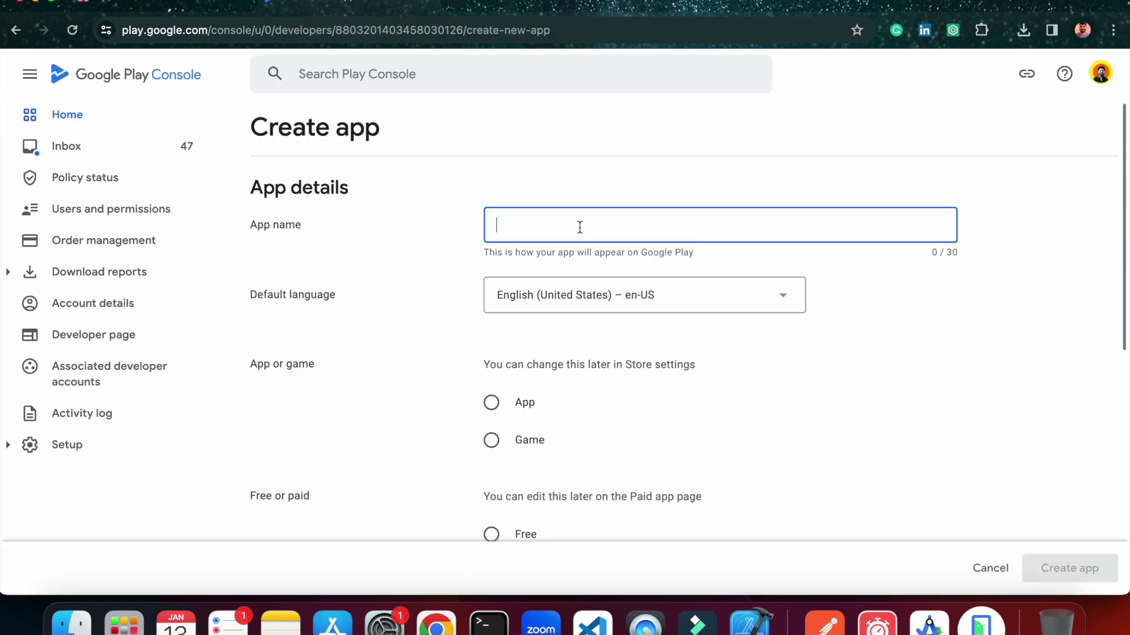
scroll(579, 227, down, 2)
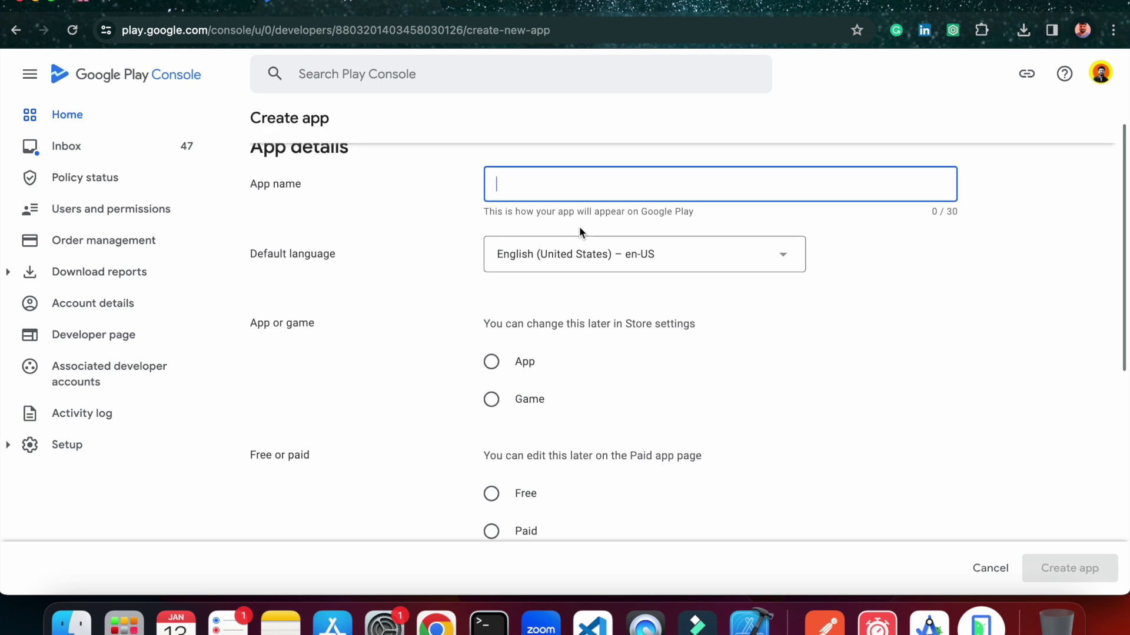
text(Demo)
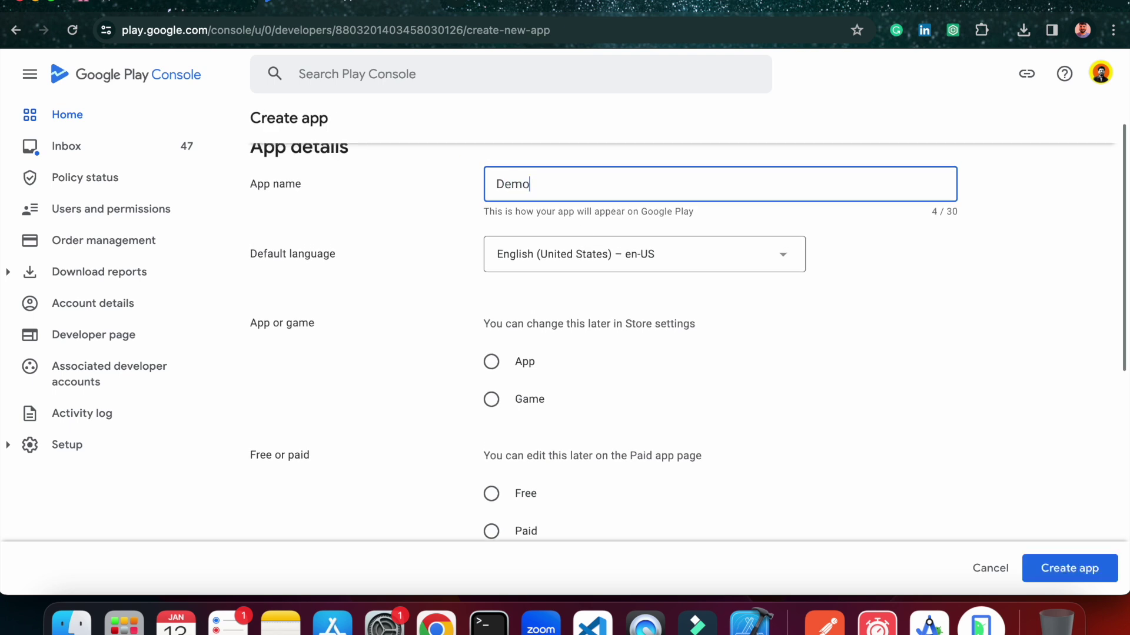
key(BackSpace)
key(BackSpace)
key(BackSpace)
text(de)
scroll(710, 337, down, 2)
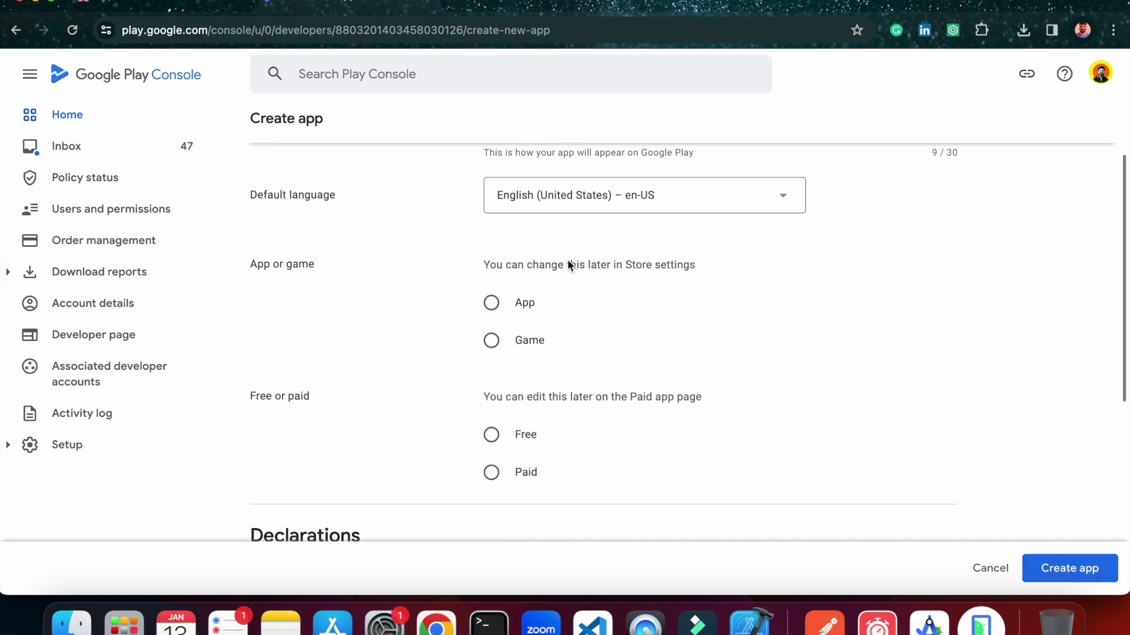
scroll(563, 265, down, 1)
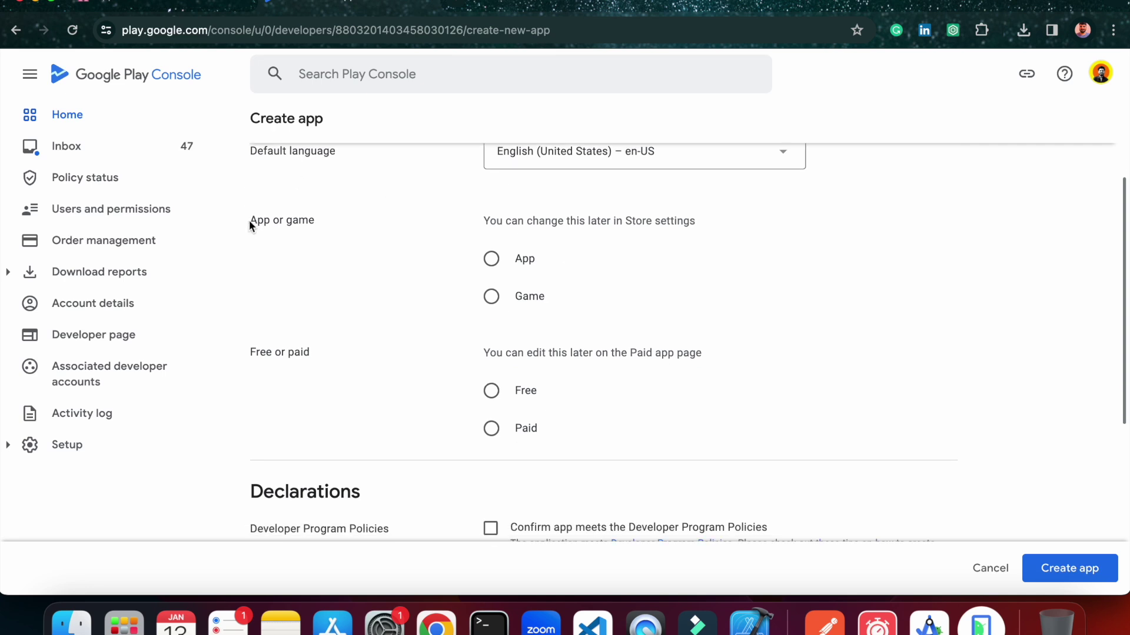
drag(249, 220, 326, 227)
click(355, 232)
scroll(354, 232, down, 1)
Mark it as a free App, accept both declarations, and create it.
click(488, 216)
scroll(524, 329, down, 2)
click(492, 272)
scroll(550, 312, down, 3)
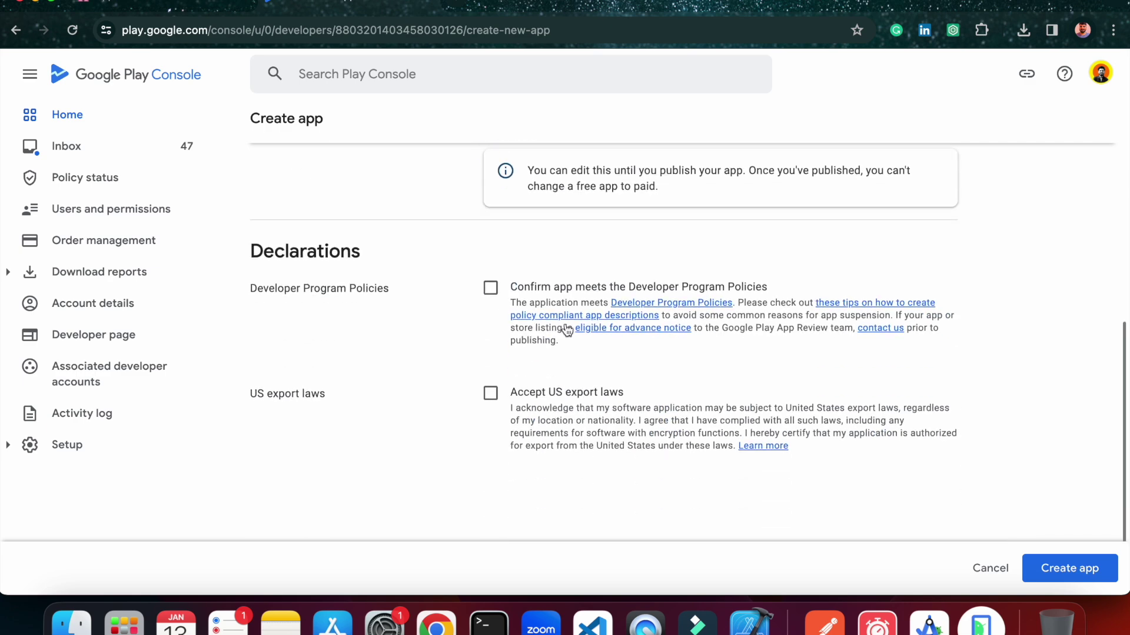
scroll(565, 323, down, 2)
click(490, 235)
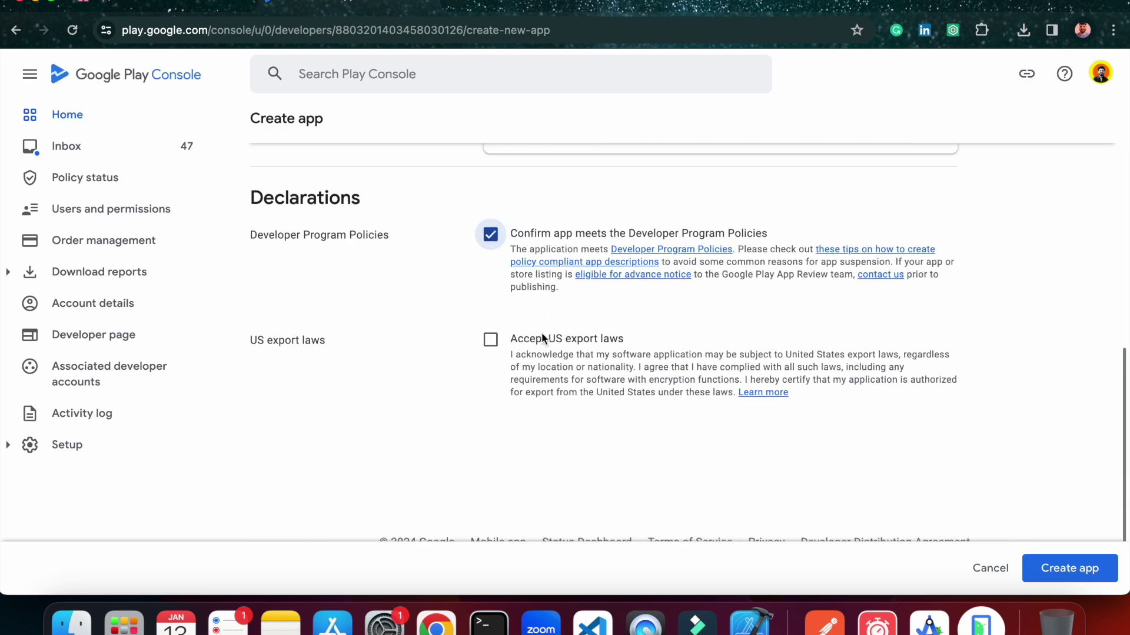
scroll(541, 338, down, 1)
click(490, 312)
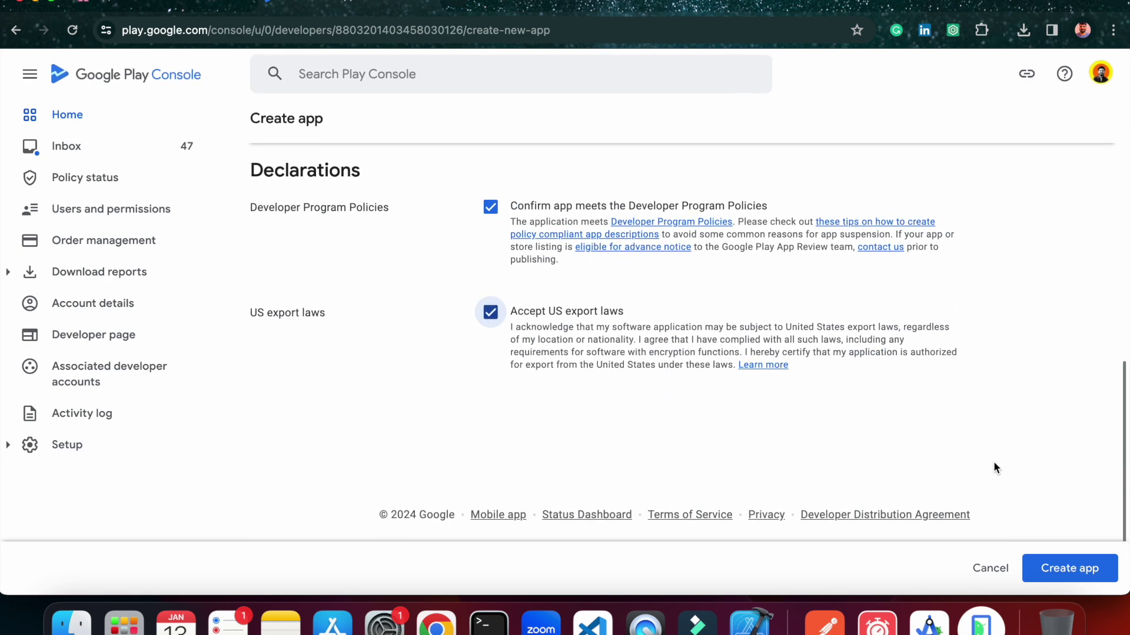
click(1053, 568)
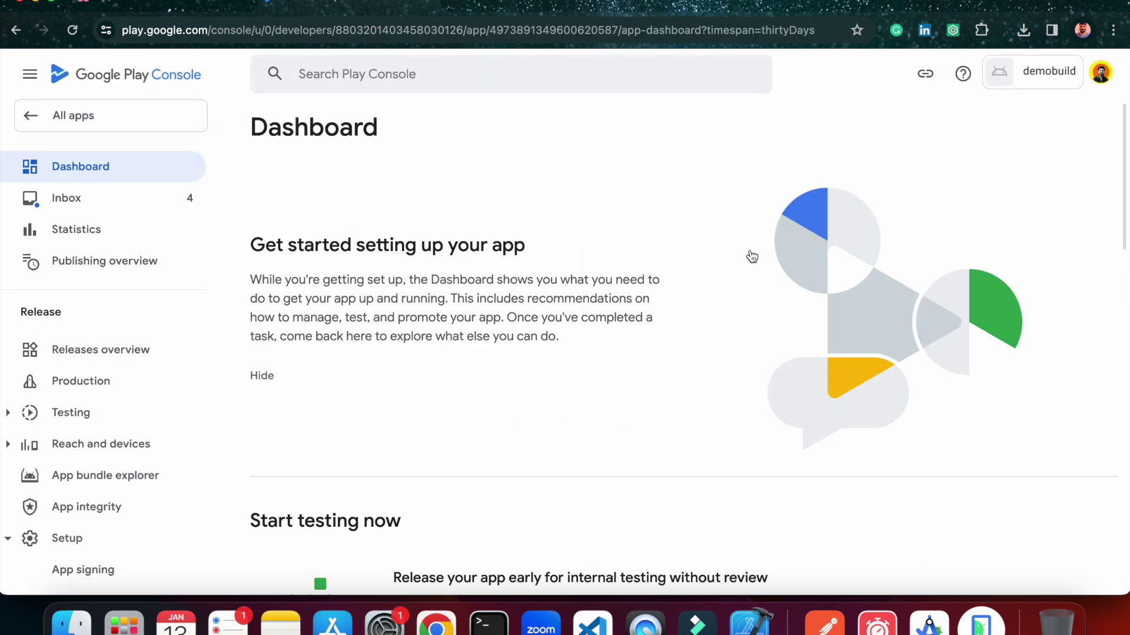
Launch the Demo app on the emulator to show its Welcome to React Native screen.
scroll(752, 257, down, 5)
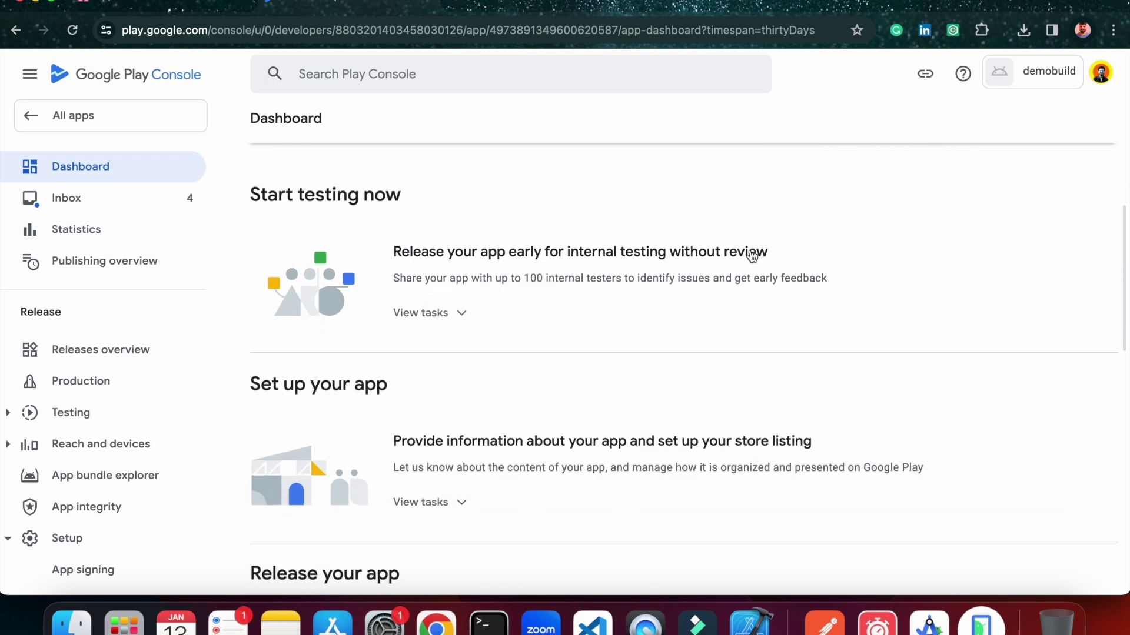
click(981, 624)
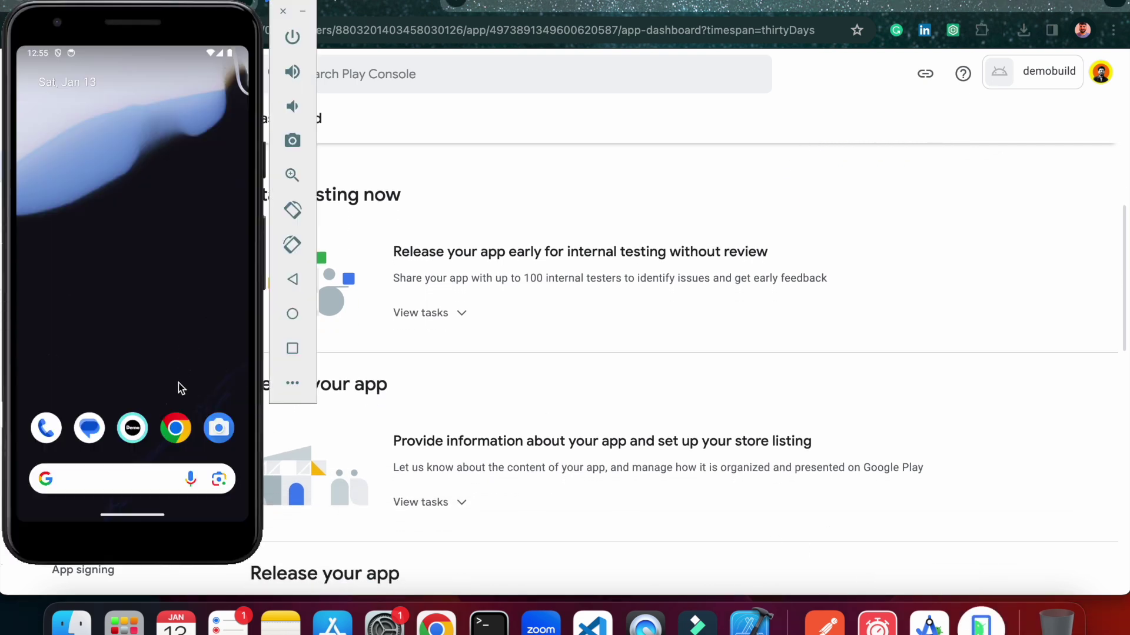
click(136, 428)
drag(178, 319, 170, 121)
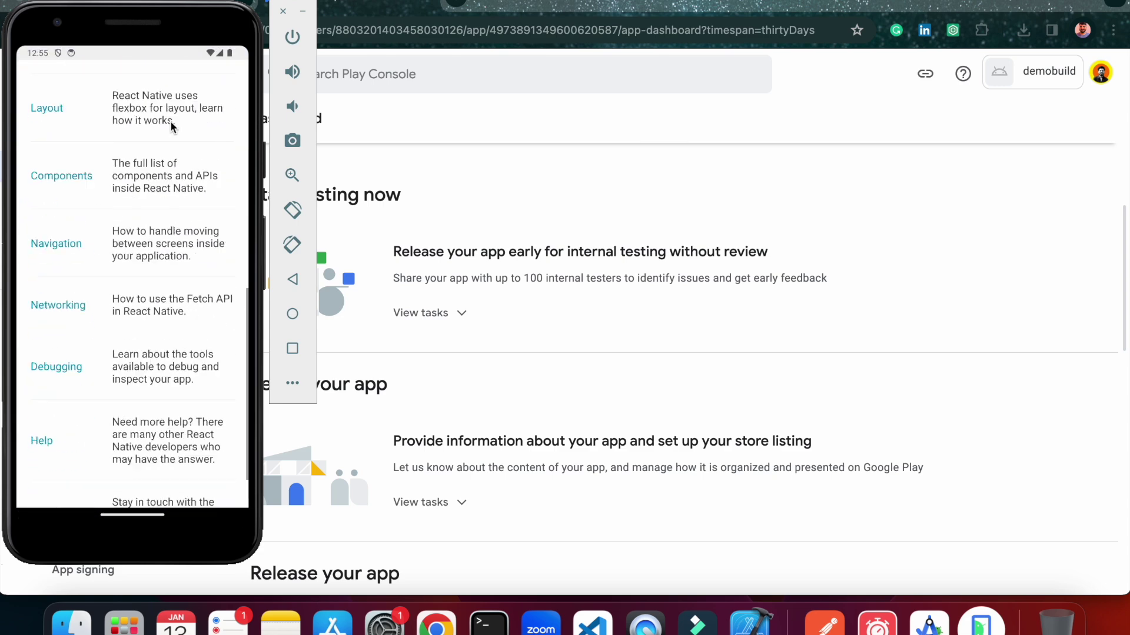
drag(171, 199, 171, 383)
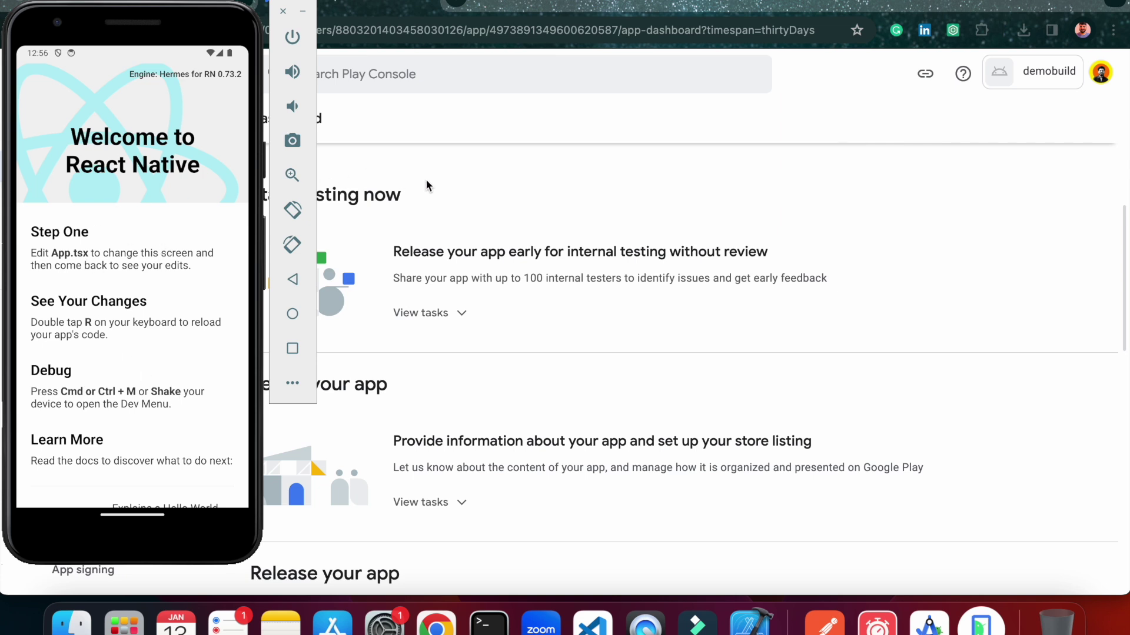
Open the Set privacy policy task from the dashboard's app setup list.
click(478, 170)
scroll(518, 172, down, 3)
scroll(517, 171, up, 2)
scroll(517, 172, up, 1)
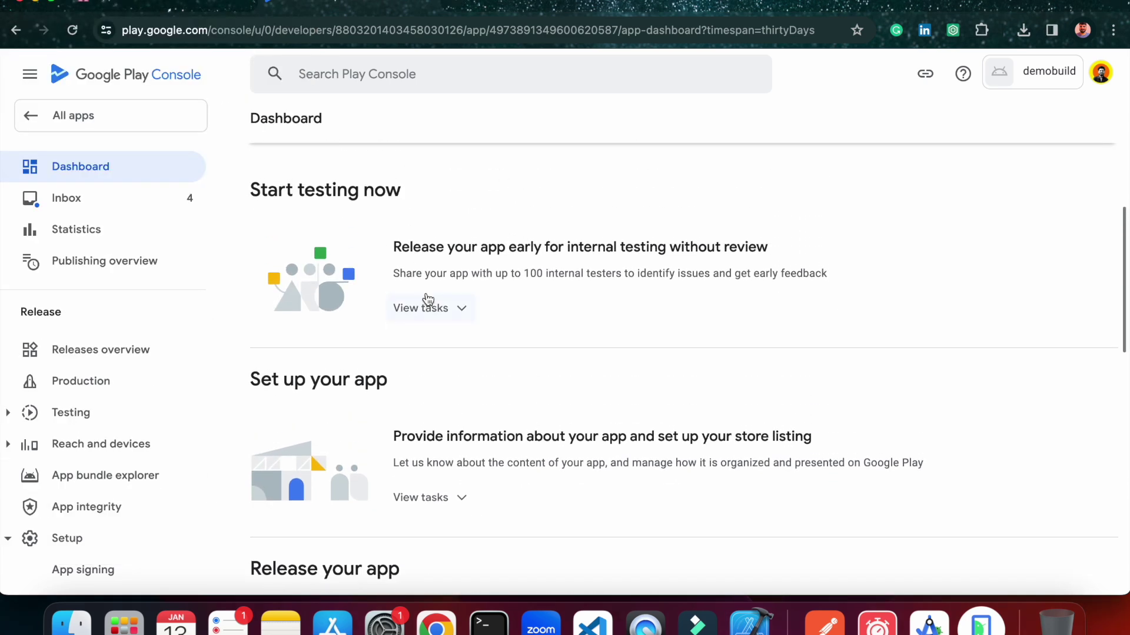
scroll(429, 297, down, 1)
scroll(470, 285, up, 1)
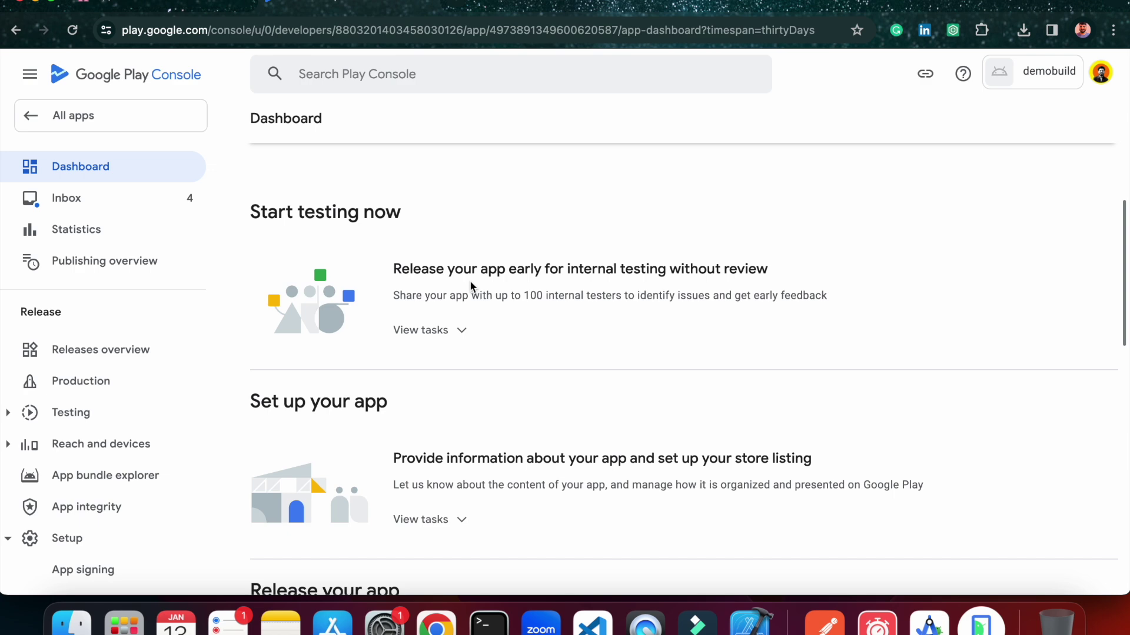
scroll(379, 318, down, 3)
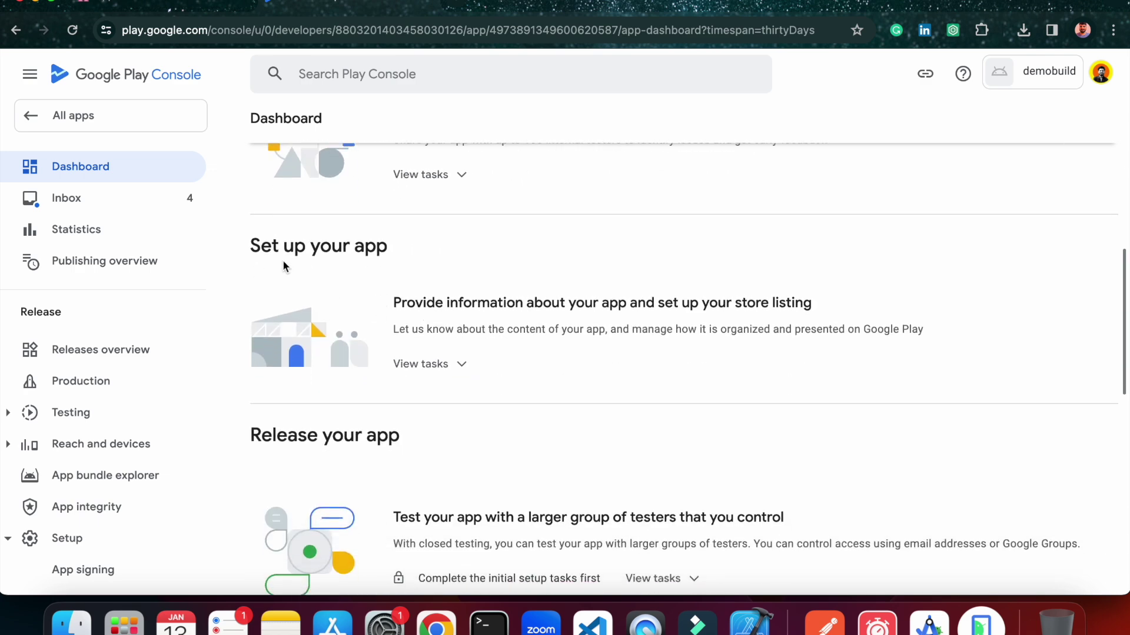
scroll(412, 377, down, 2)
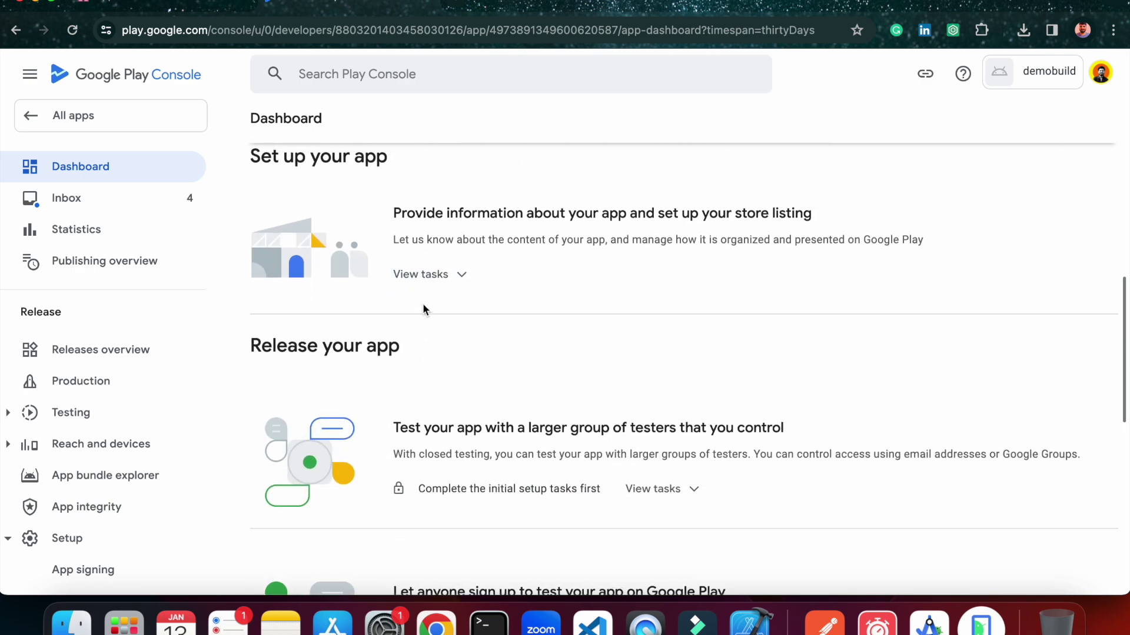
click(429, 275)
scroll(630, 320, down, 1)
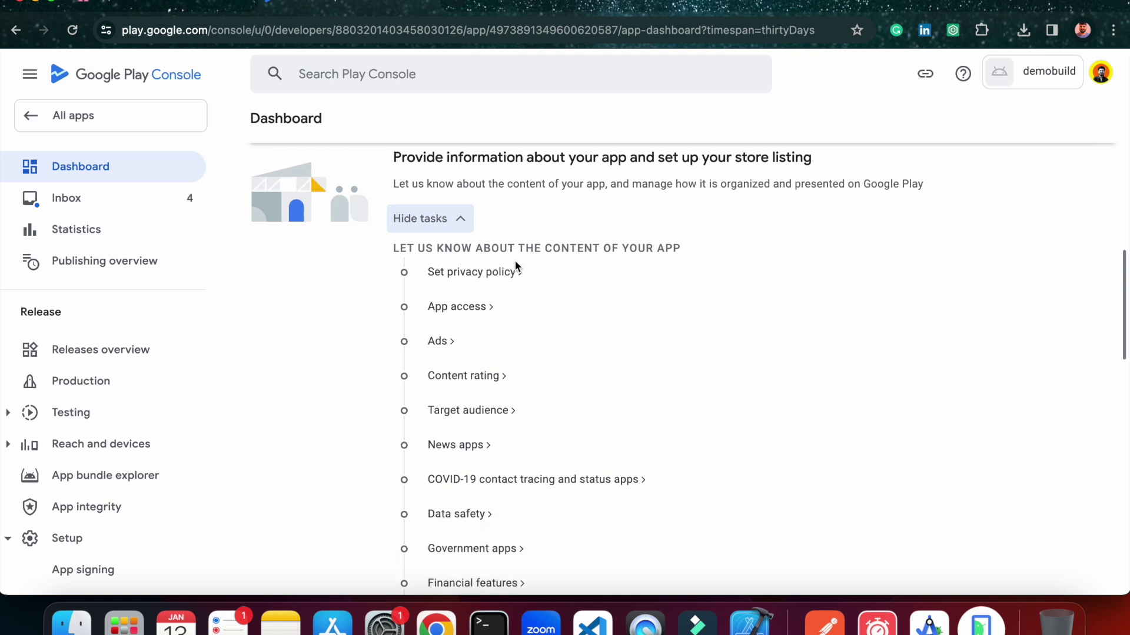
click(478, 273)
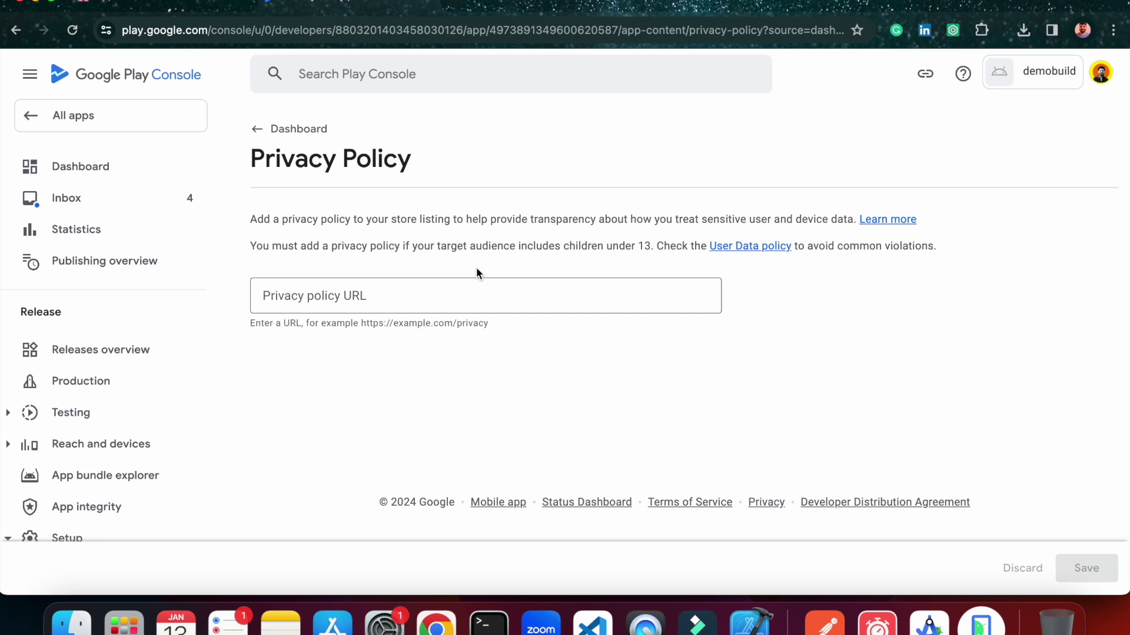
Paste the freeprivacypolicy.com link as the privacy policy URL, save, and return to Dashboard.
click(430, 283)
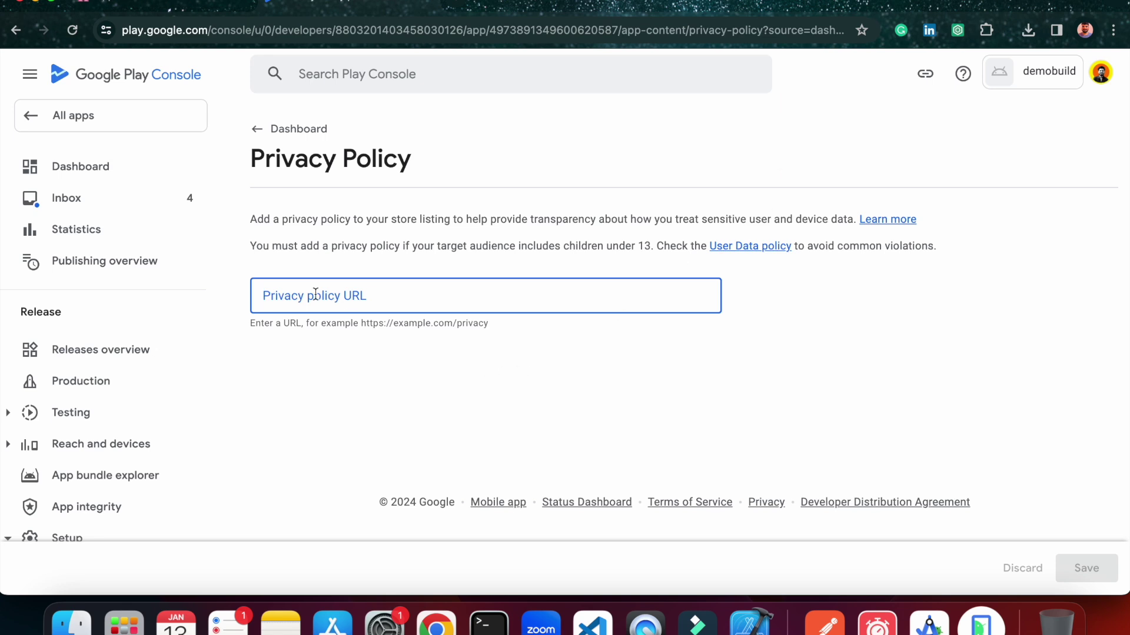
text(https://www.freeprivacypolicy.com/live/305b8631-809a-4c0f-84ae-5cc57bb03fb0)
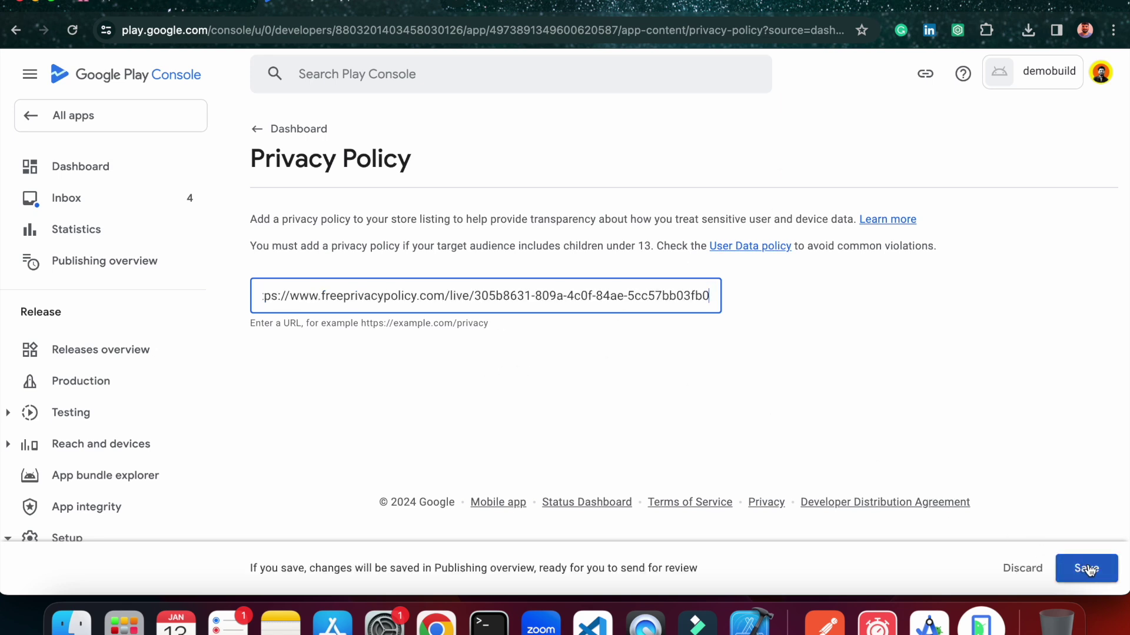
click(1087, 569)
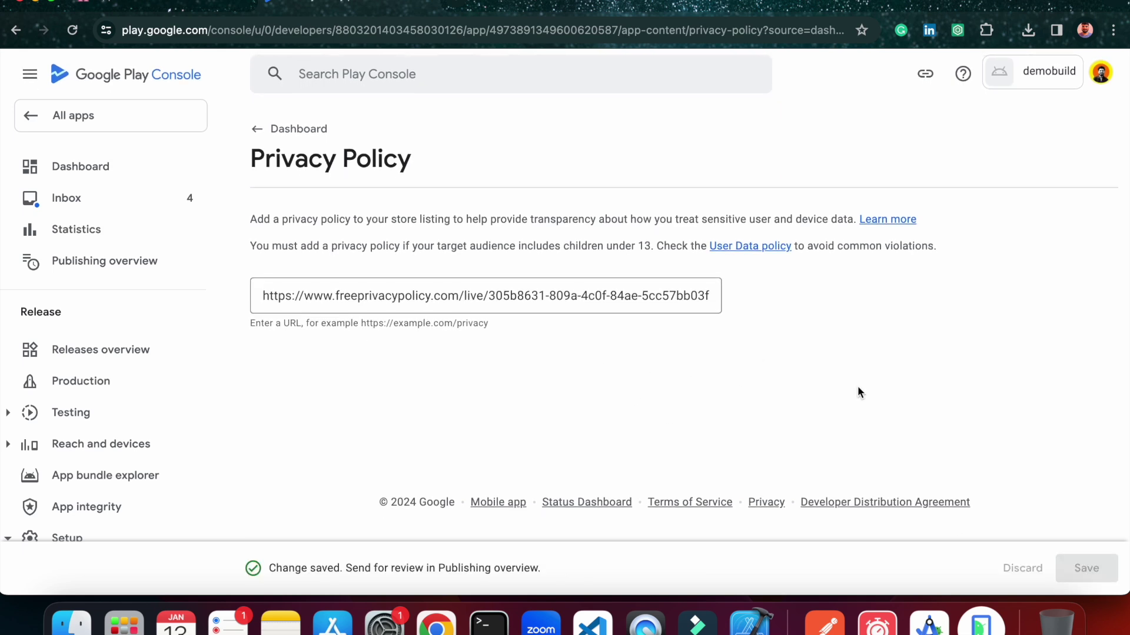
click(264, 142)
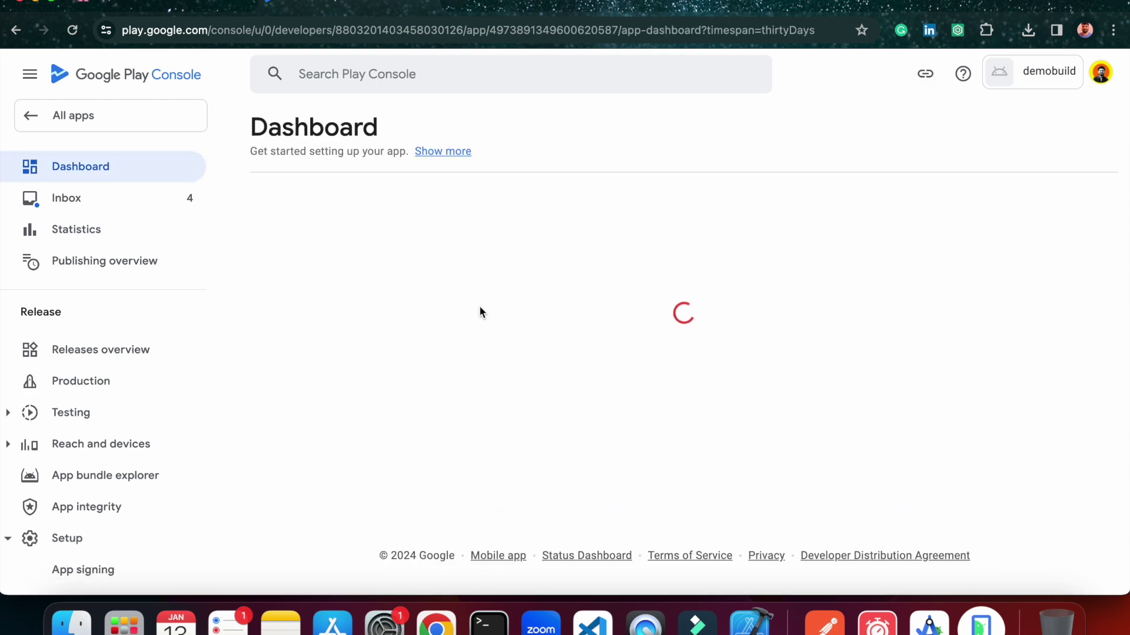
Set App access to 'All functionality in my app is available without any access restrictions' and save.
scroll(479, 305, down, 5)
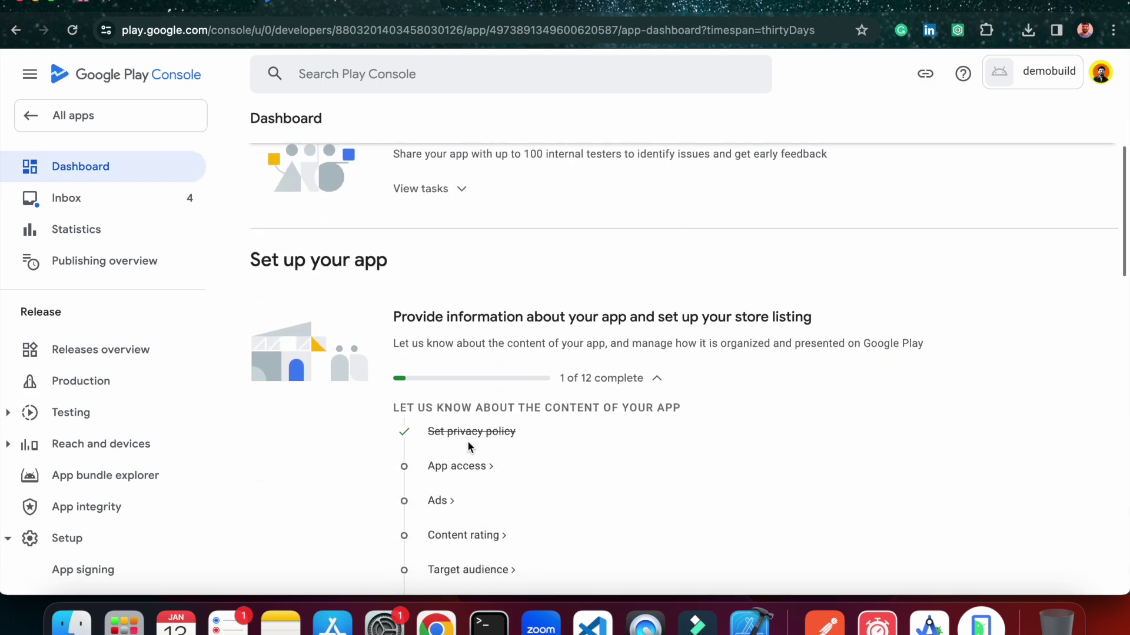
click(469, 412)
scroll(601, 393, down, 5)
scroll(348, 366, up, 1)
scroll(348, 365, down, 1)
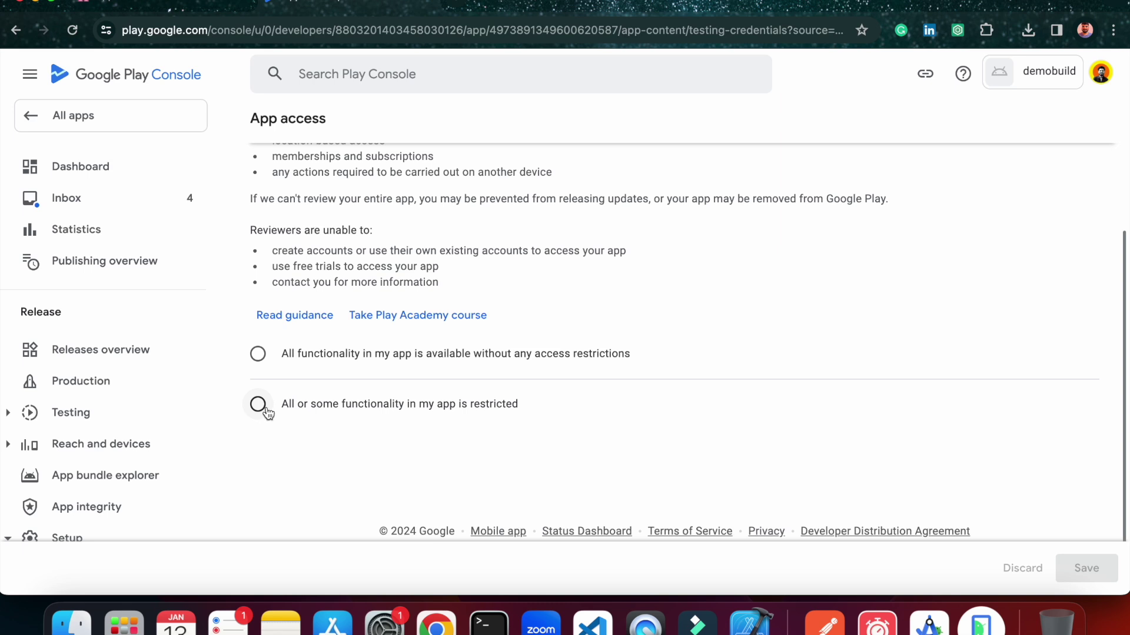
scroll(283, 435, down, 1)
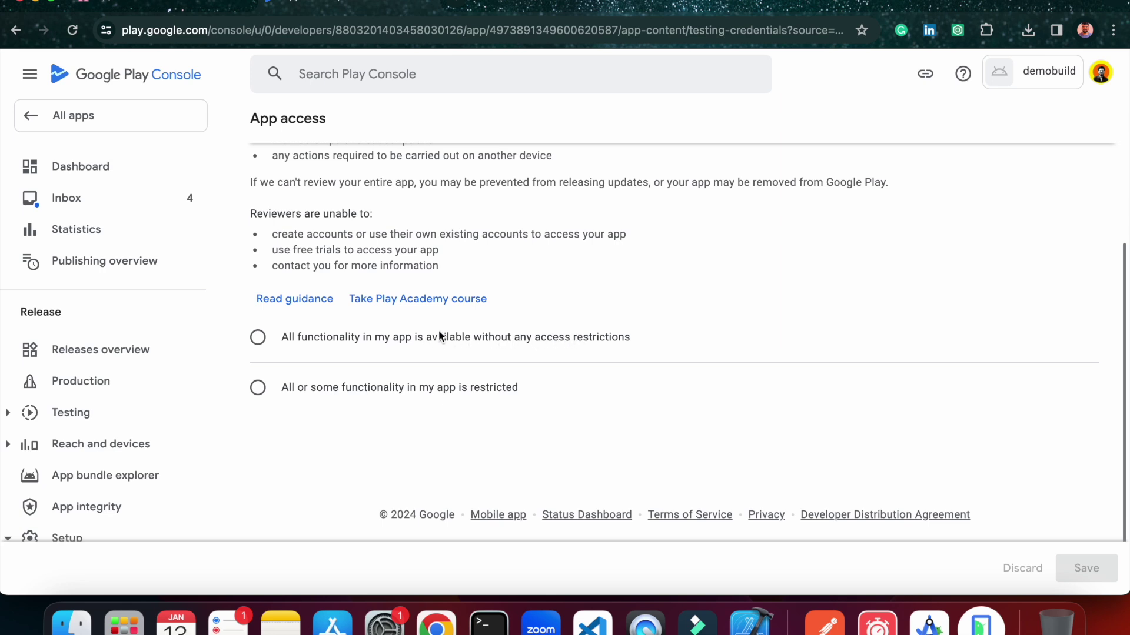
click(259, 340)
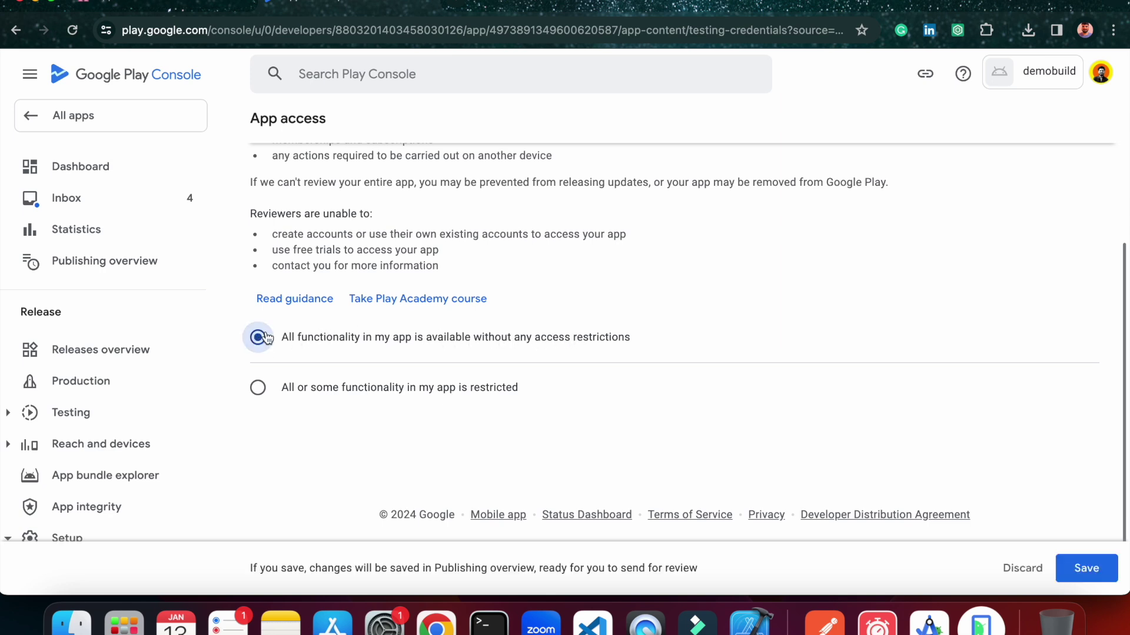
click(1100, 581)
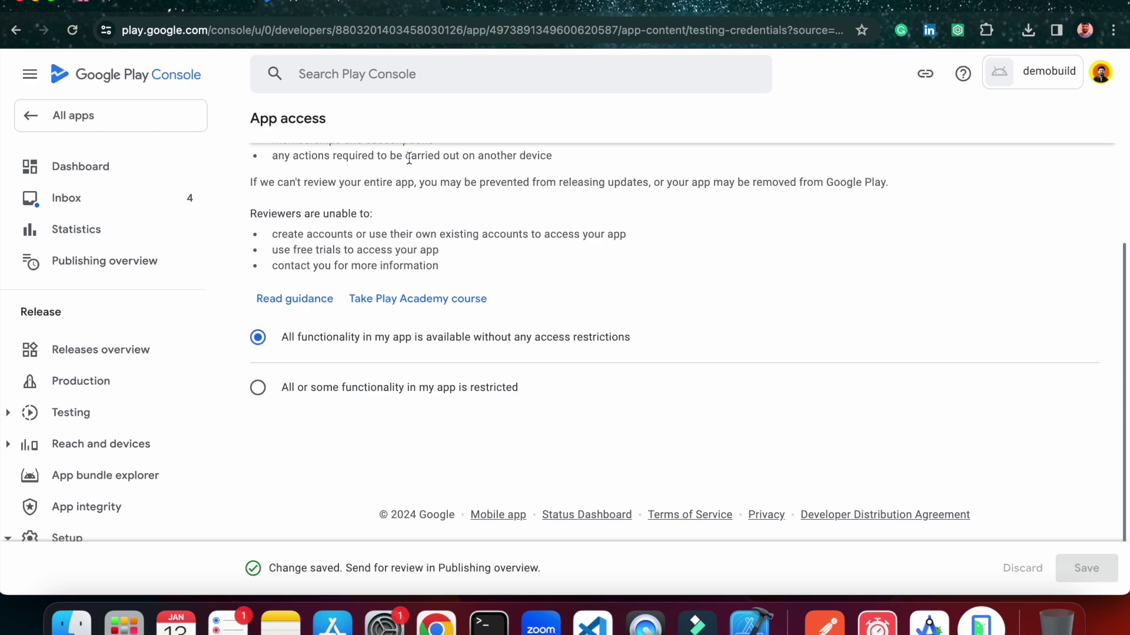
scroll(320, 170, up, 5)
Declare in the Ads section that the app contains no ads, and save.
click(288, 129)
scroll(509, 333, down, 4)
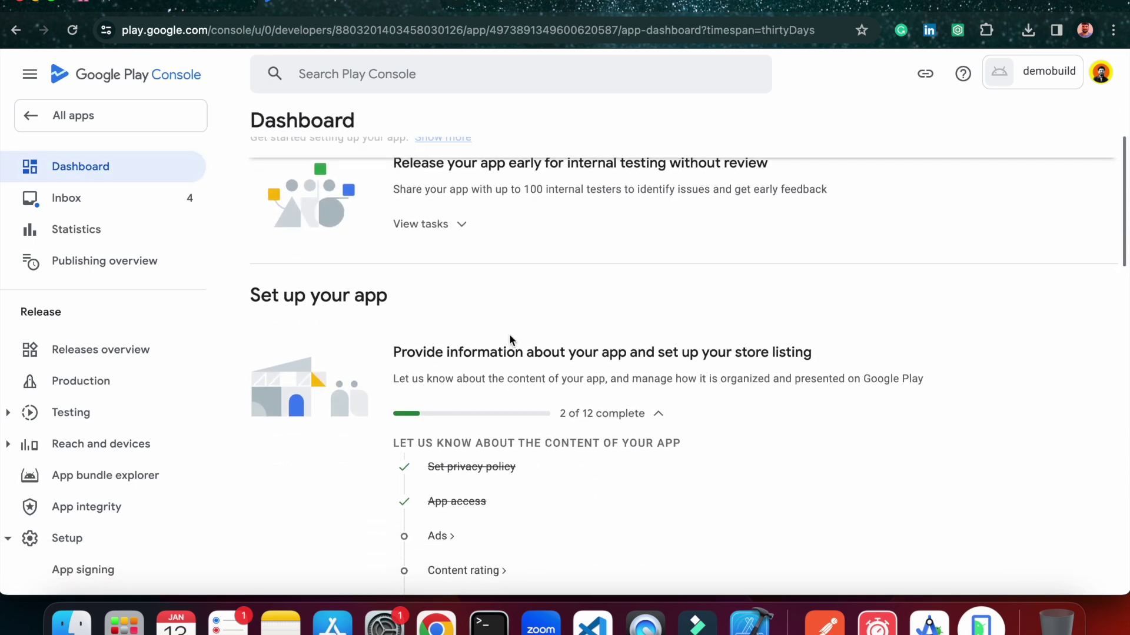
scroll(457, 445, down, 2)
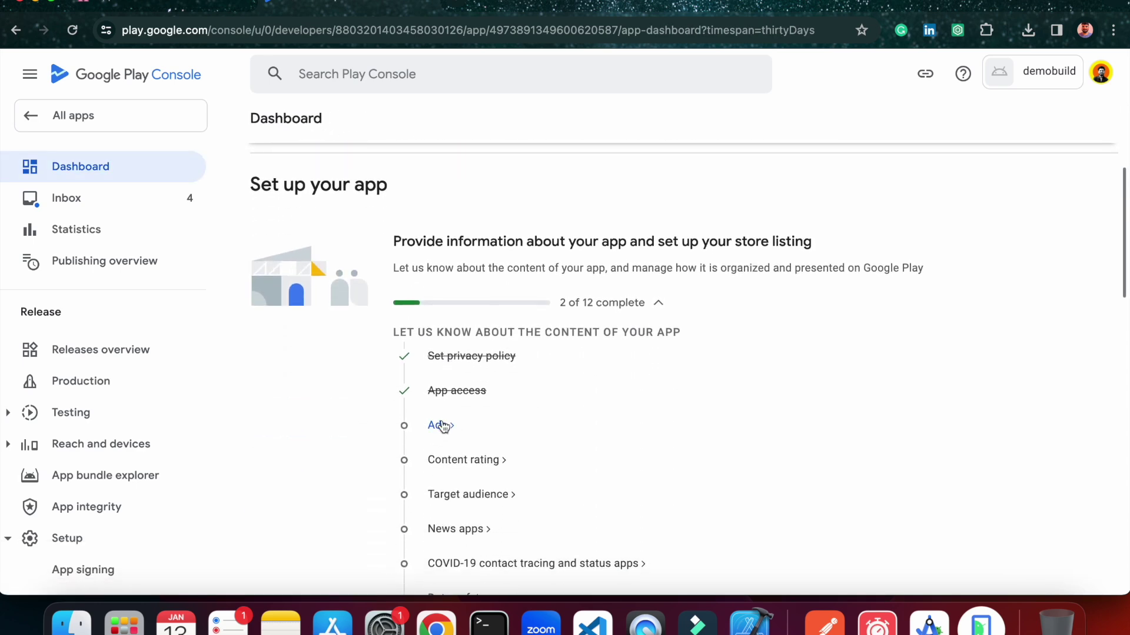
click(442, 426)
click(492, 362)
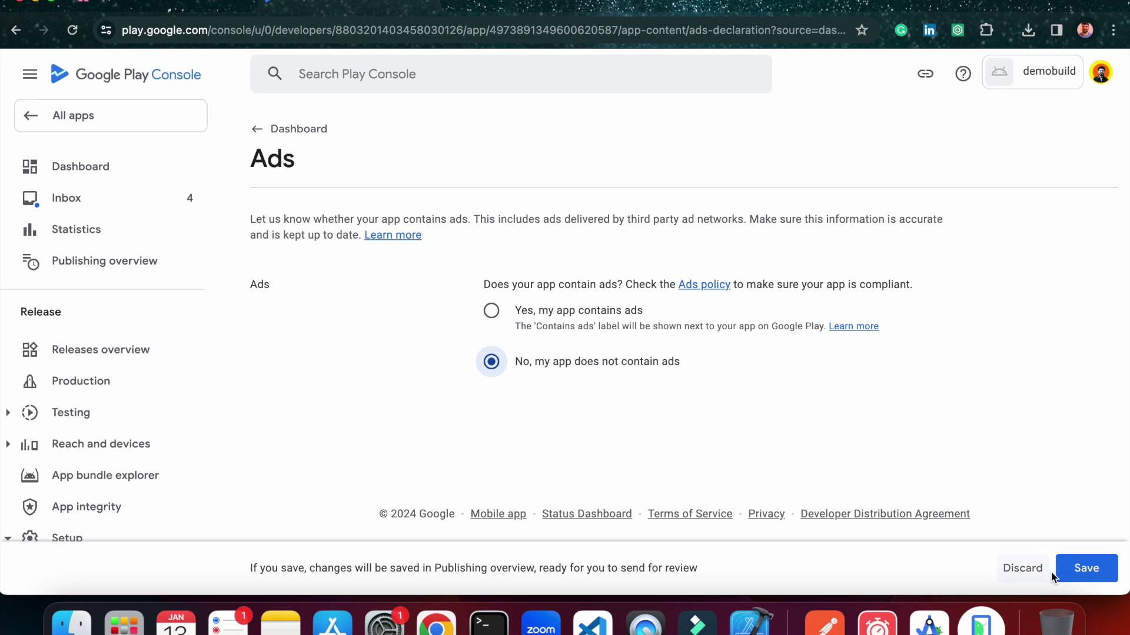
click(1086, 575)
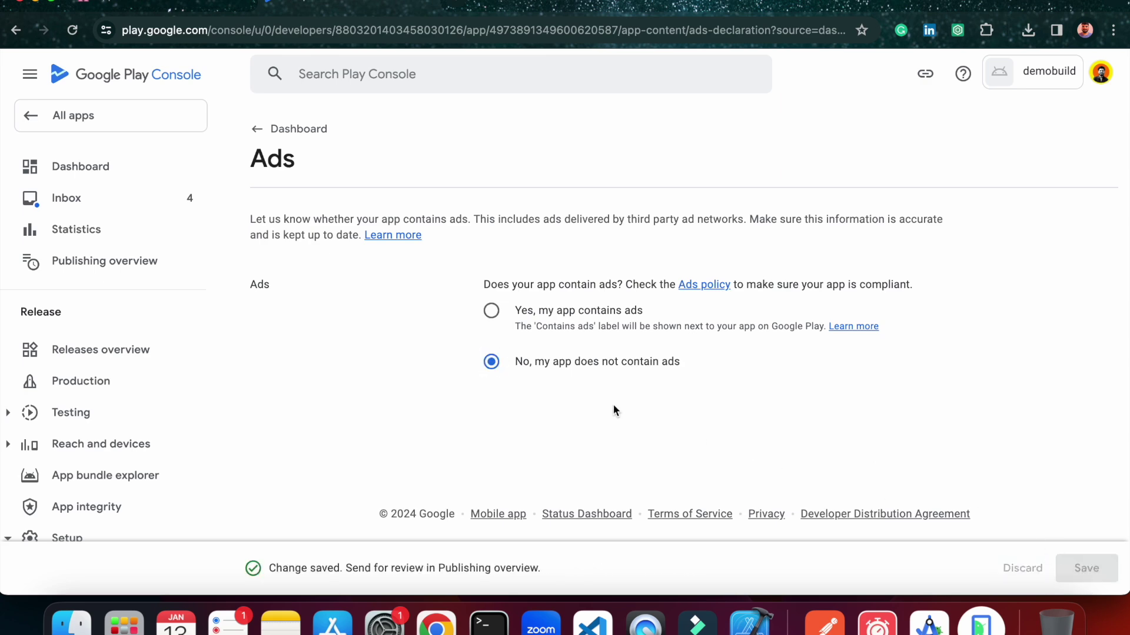
Start the content rating questionnaire with the contact email address and category All Other App Types.
click(277, 129)
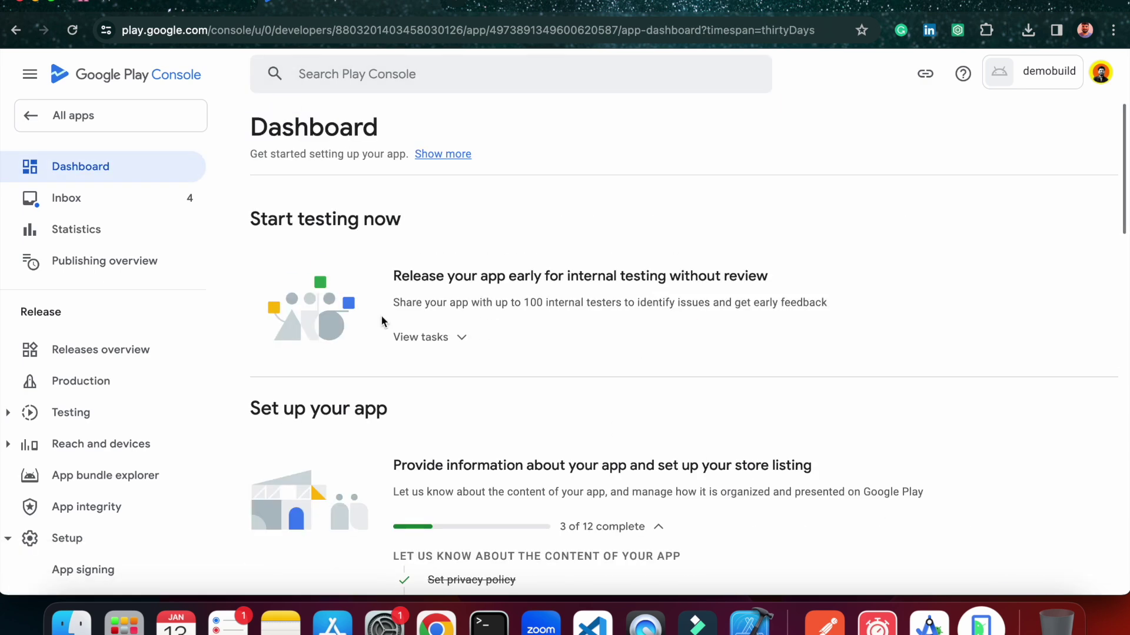
scroll(381, 320, down, 10)
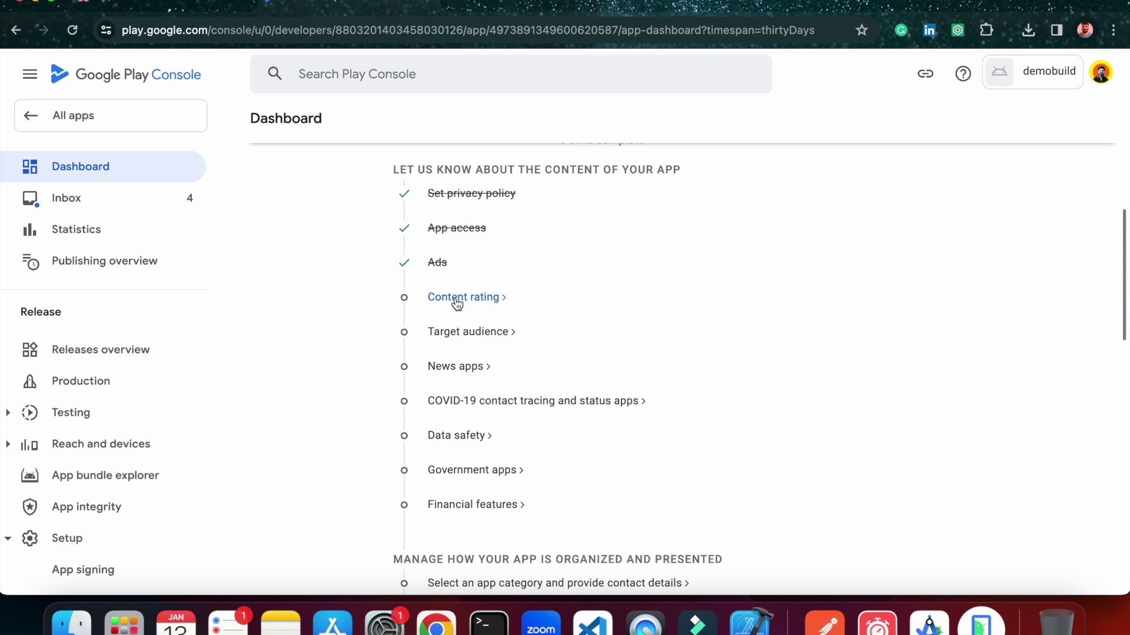
click(454, 298)
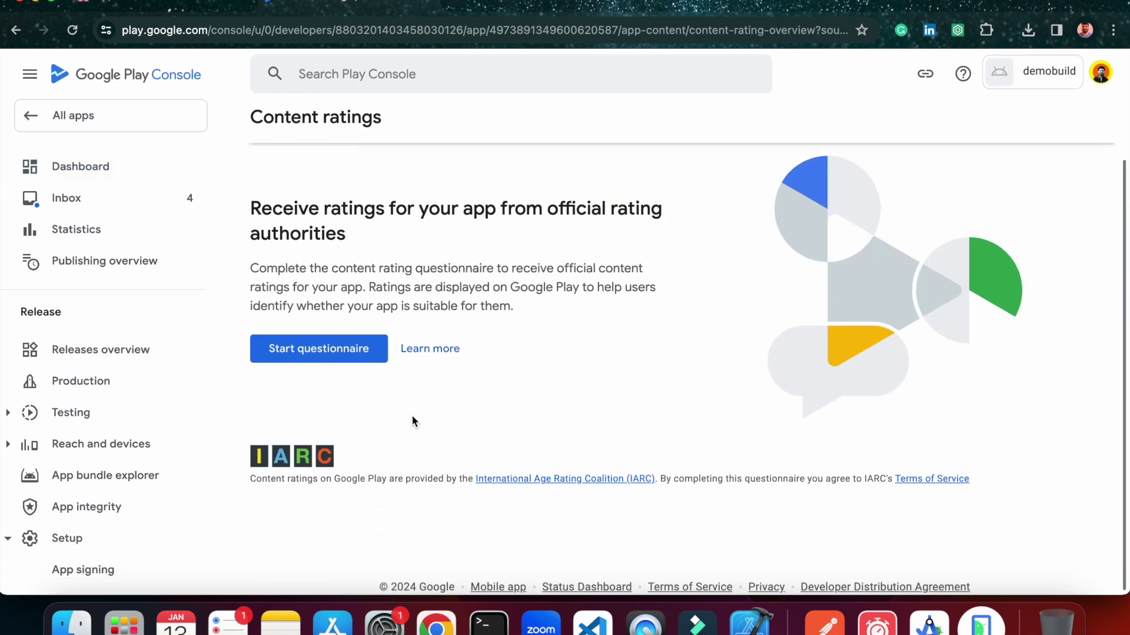
click(343, 348)
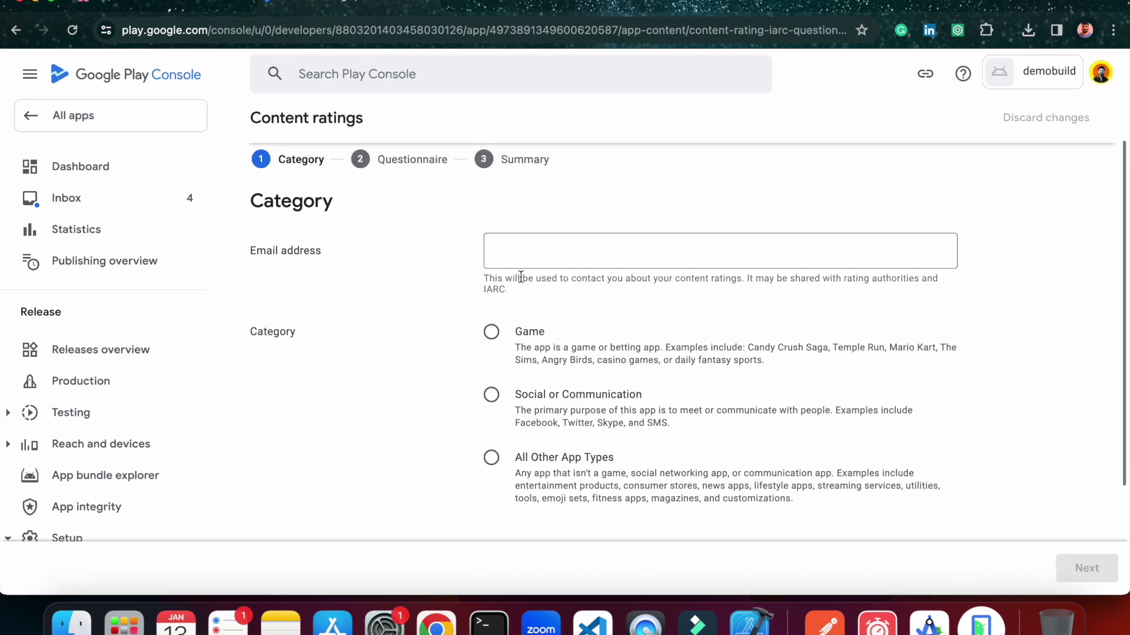
click(537, 246)
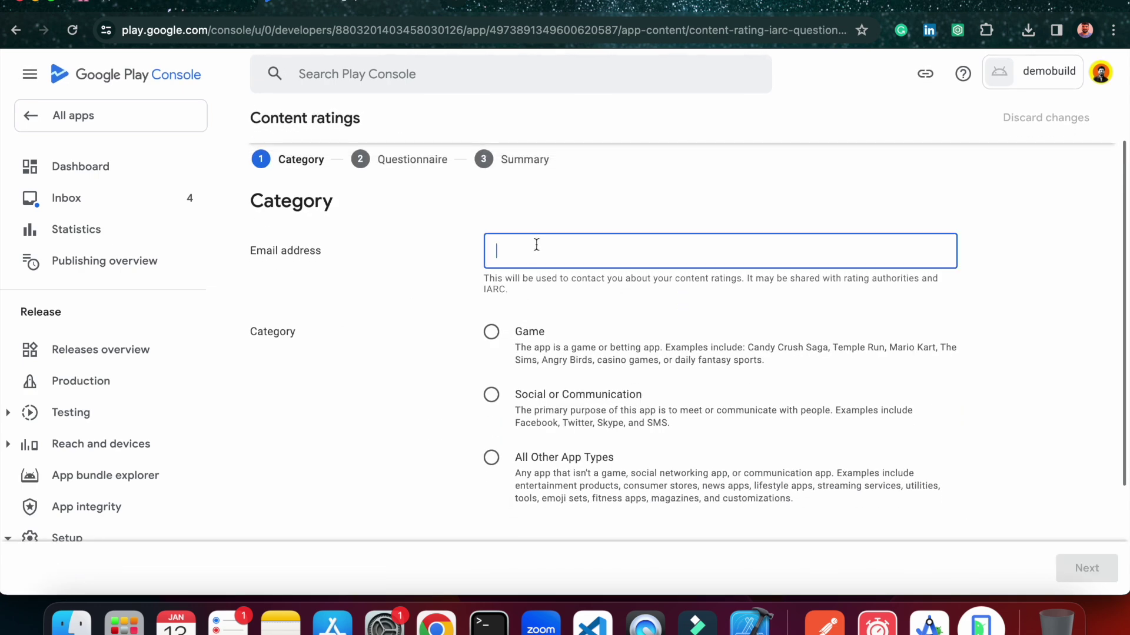
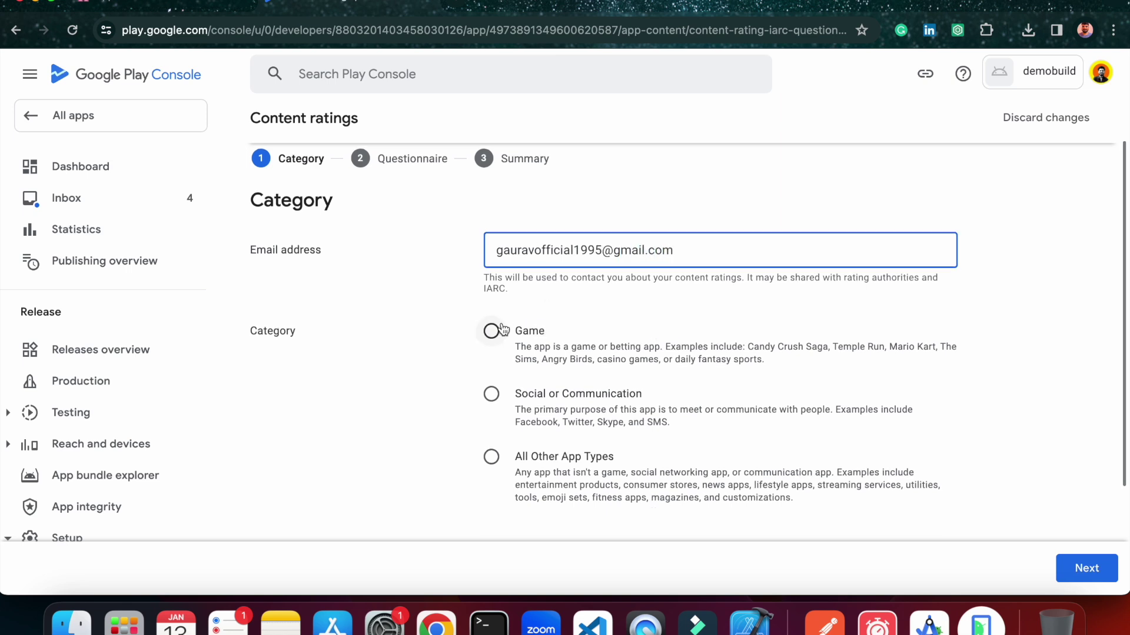
scroll(512, 338, down, 2)
click(491, 345)
click(1078, 566)
Answer No to every questionnaire item: downloads, user content, online content, location, purchases, browser, news.
scroll(531, 371, down, 2)
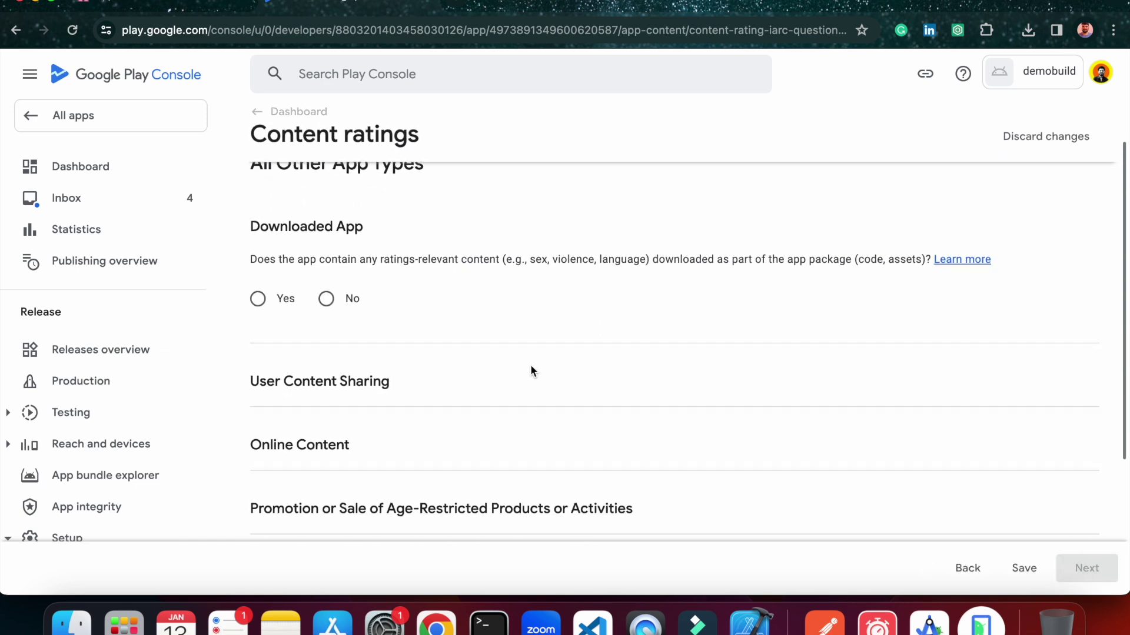
scroll(531, 370, down, 1)
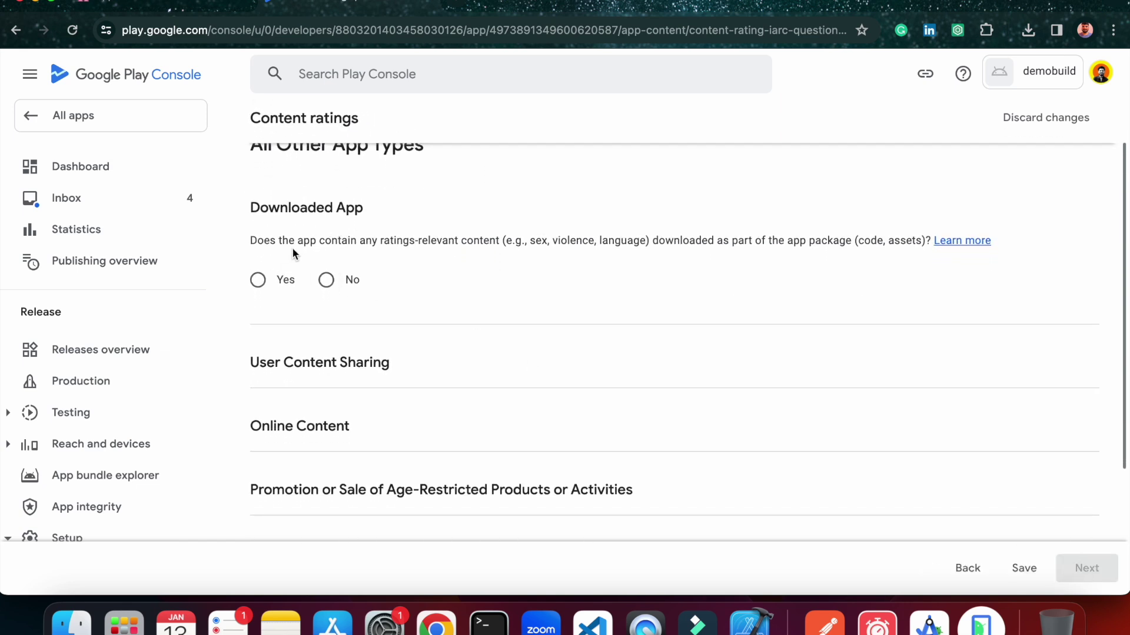
click(333, 285)
scroll(390, 342, down, 2)
click(326, 335)
scroll(386, 391, down, 3)
click(326, 385)
scroll(325, 379, down, 2)
scroll(325, 389, down, 1)
click(325, 406)
scroll(328, 407, down, 2)
click(326, 456)
scroll(331, 457, down, 2)
click(326, 430)
scroll(326, 435, down, 2)
click(326, 439)
scroll(327, 444, down, 2)
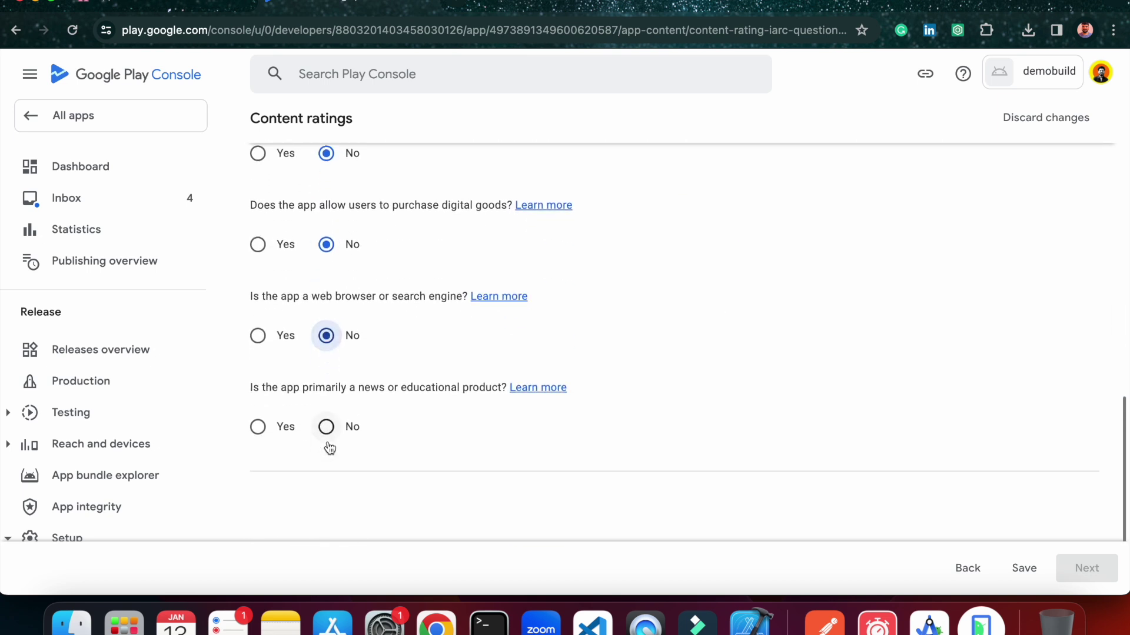
scroll(328, 448, down, 1)
click(327, 405)
scroll(625, 429, down, 3)
scroll(625, 429, up, 15)
Save the answers and submit the content rating from the summary.
click(1024, 568)
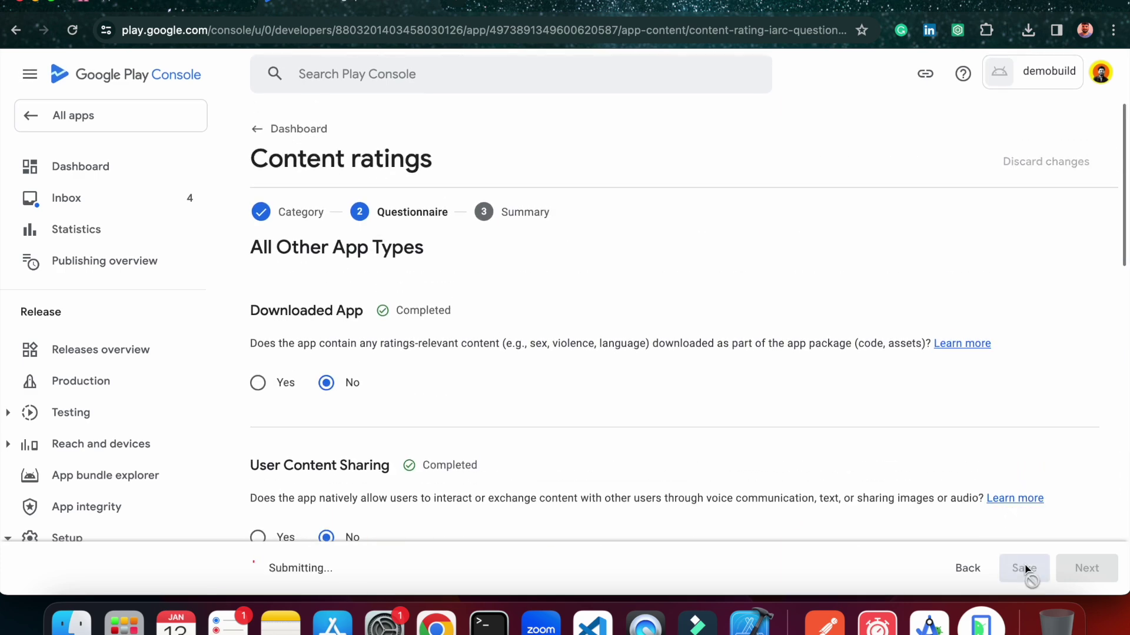
click(1087, 568)
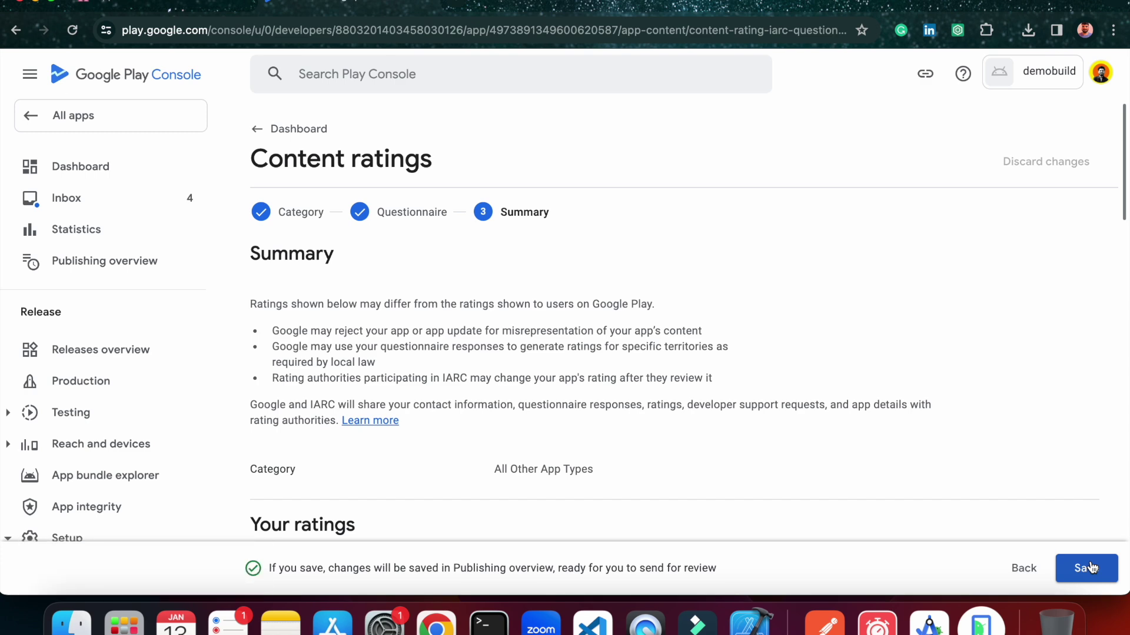
click(1090, 568)
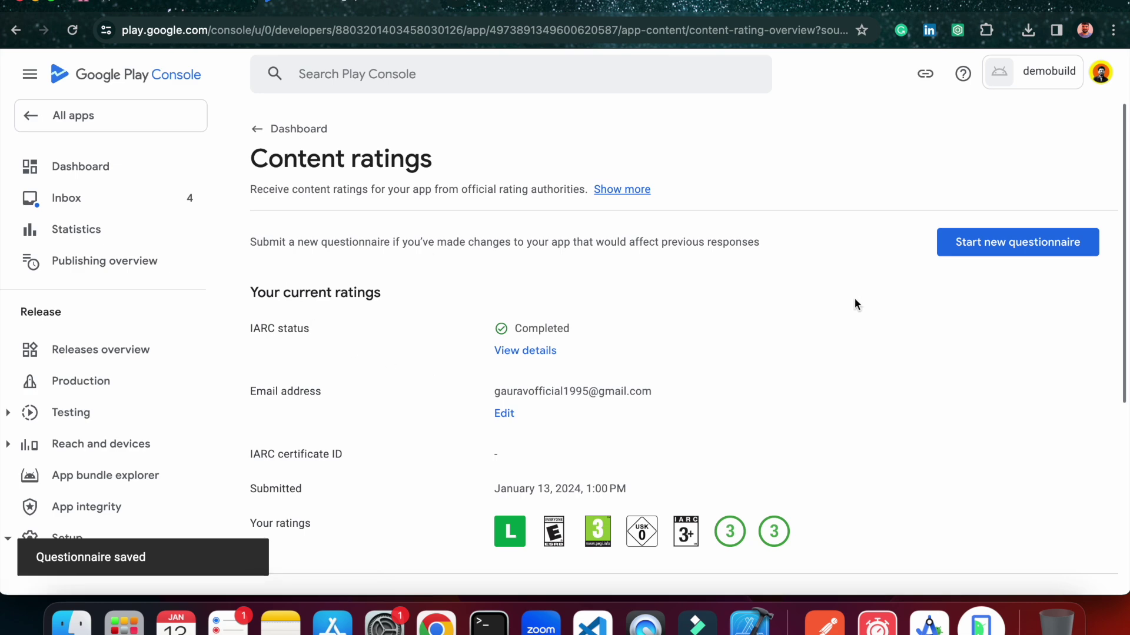
Select the 13-15, 16-17 and 18 and over age groups as the target audience.
click(274, 141)
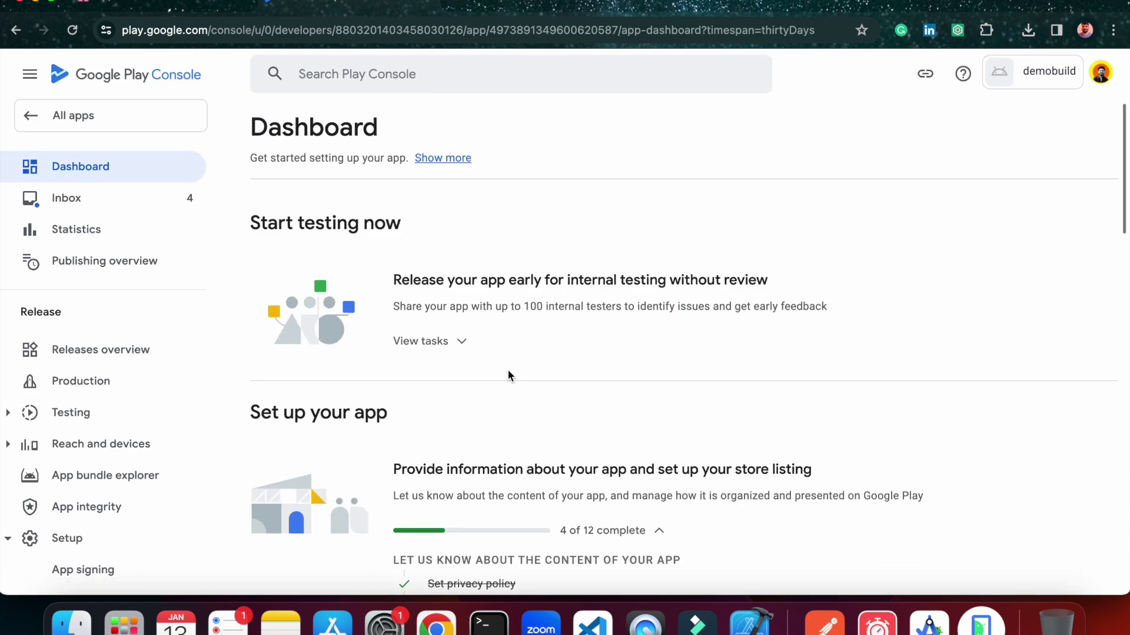
scroll(510, 375, down, 4)
scroll(464, 473, down, 2)
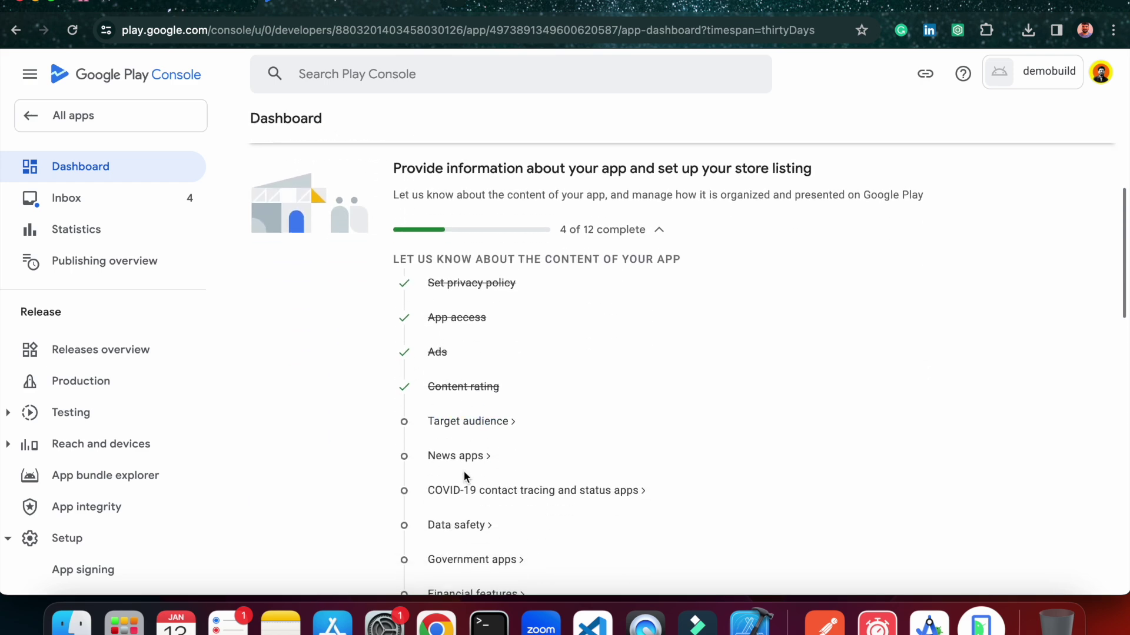
scroll(464, 473, down, 1)
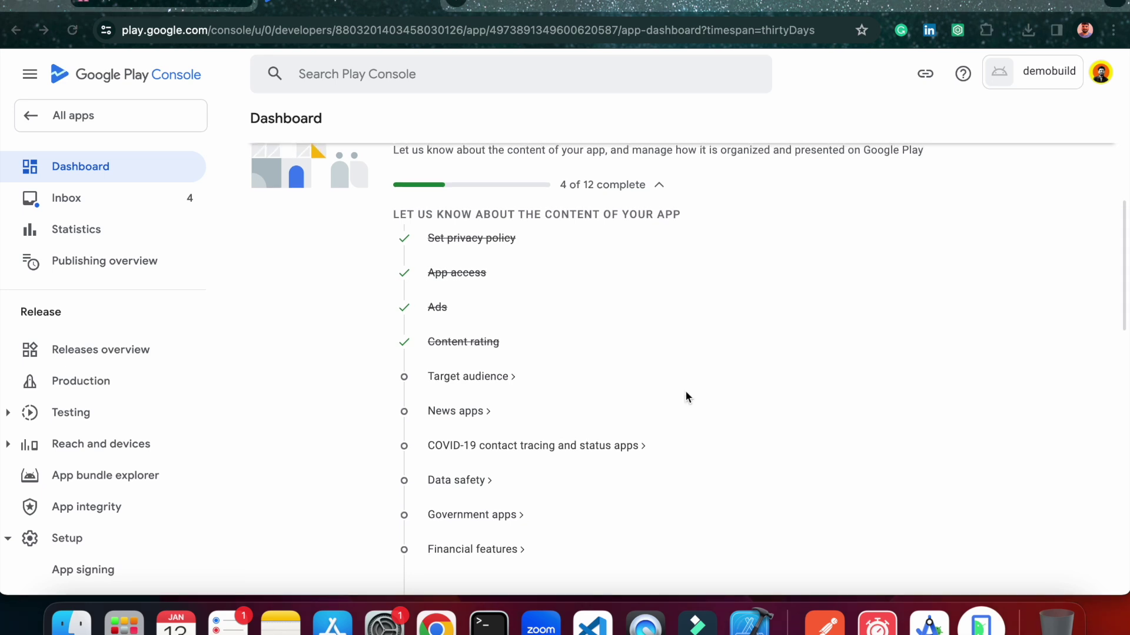
scroll(685, 391, down, 1)
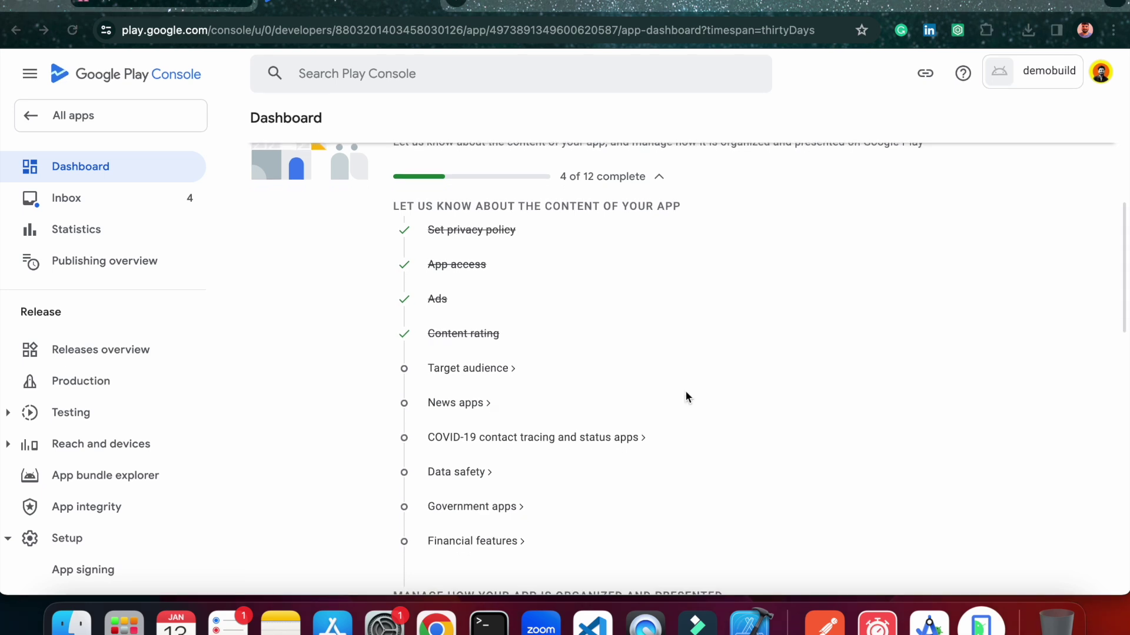
click(496, 369)
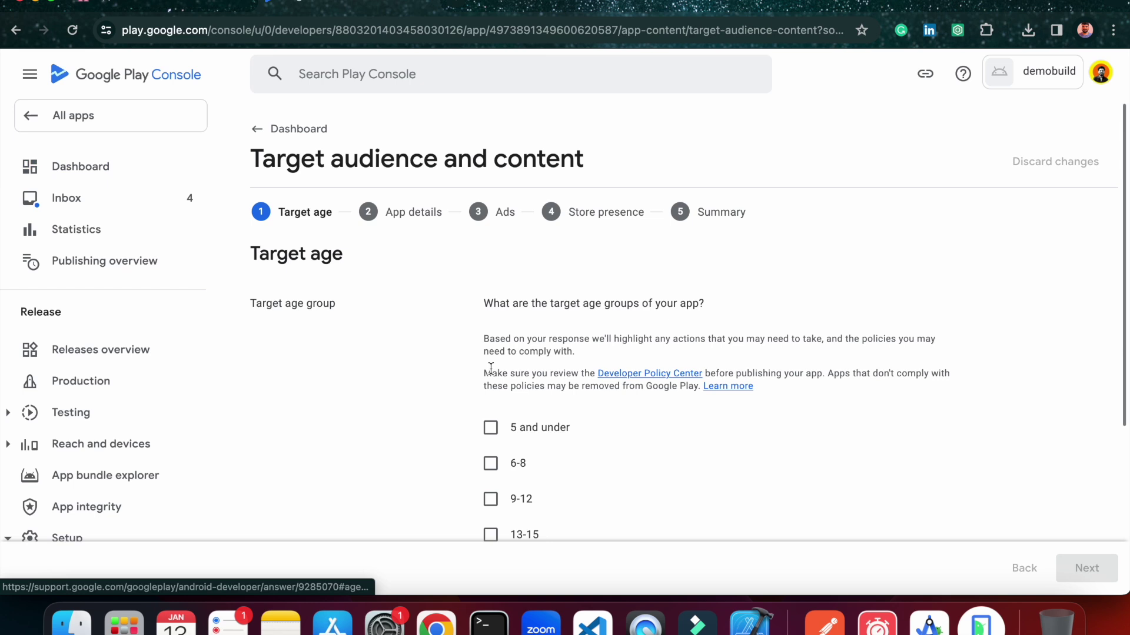
scroll(512, 343, down, 3)
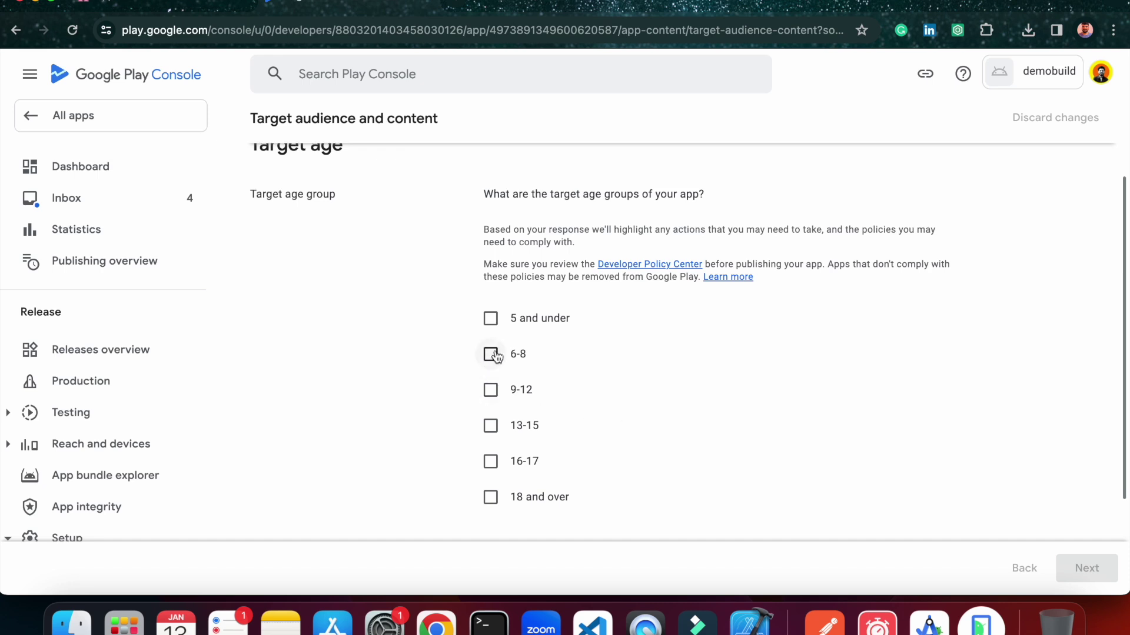
click(491, 429)
click(491, 429)
click(491, 462)
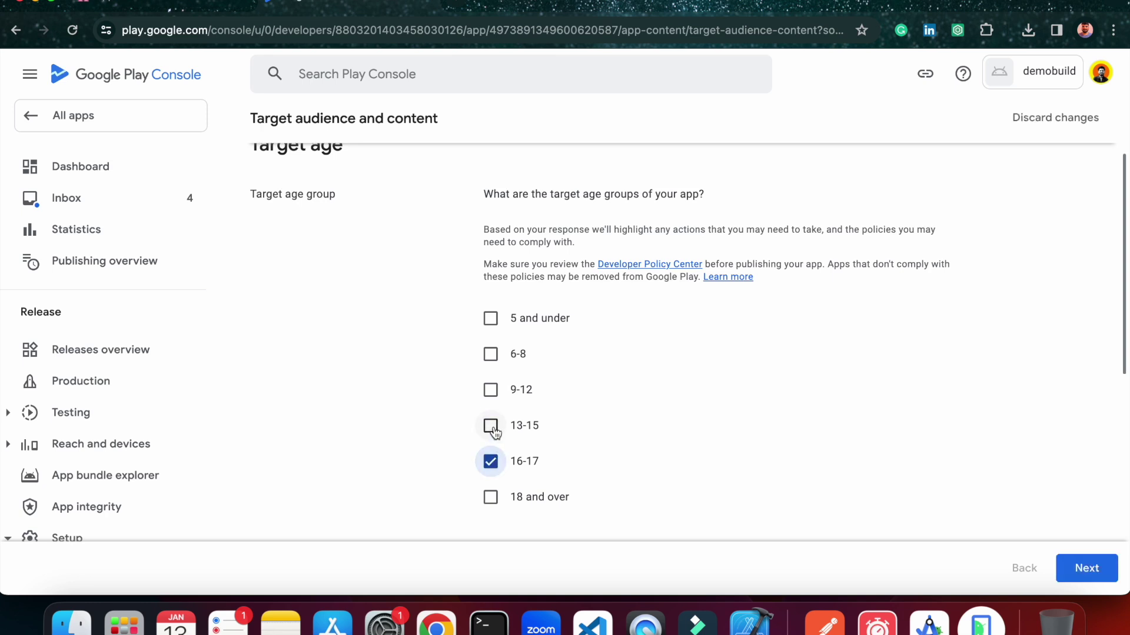
click(492, 429)
click(492, 462)
click(491, 462)
click(491, 498)
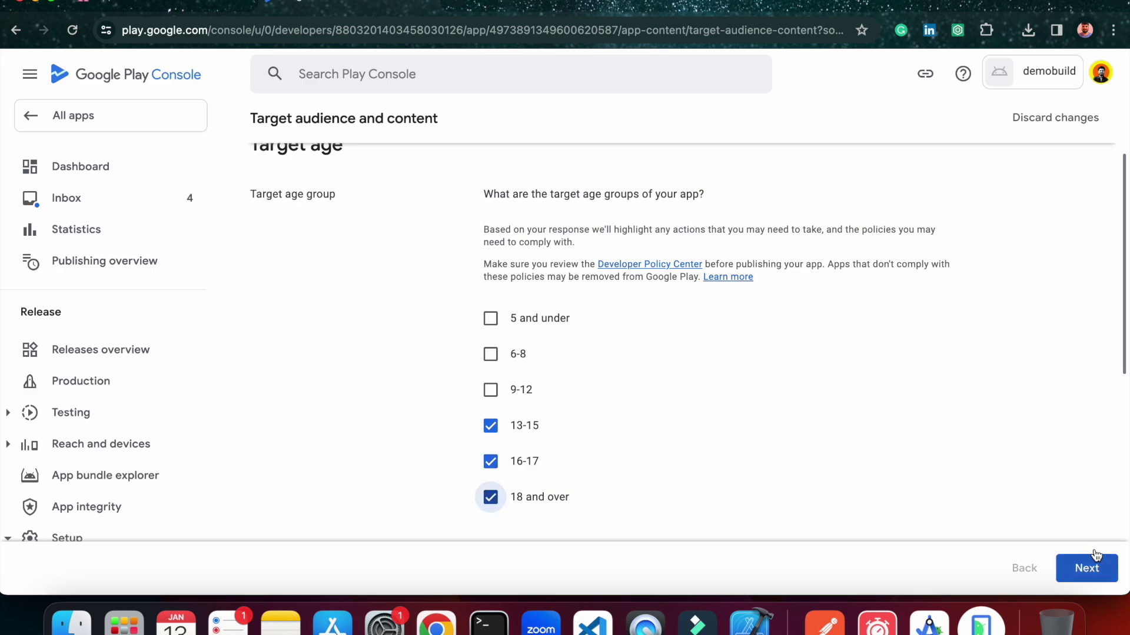
click(1087, 568)
Declare that the store listing doesn't appeal to children and save the target audience.
scroll(511, 334, down, 4)
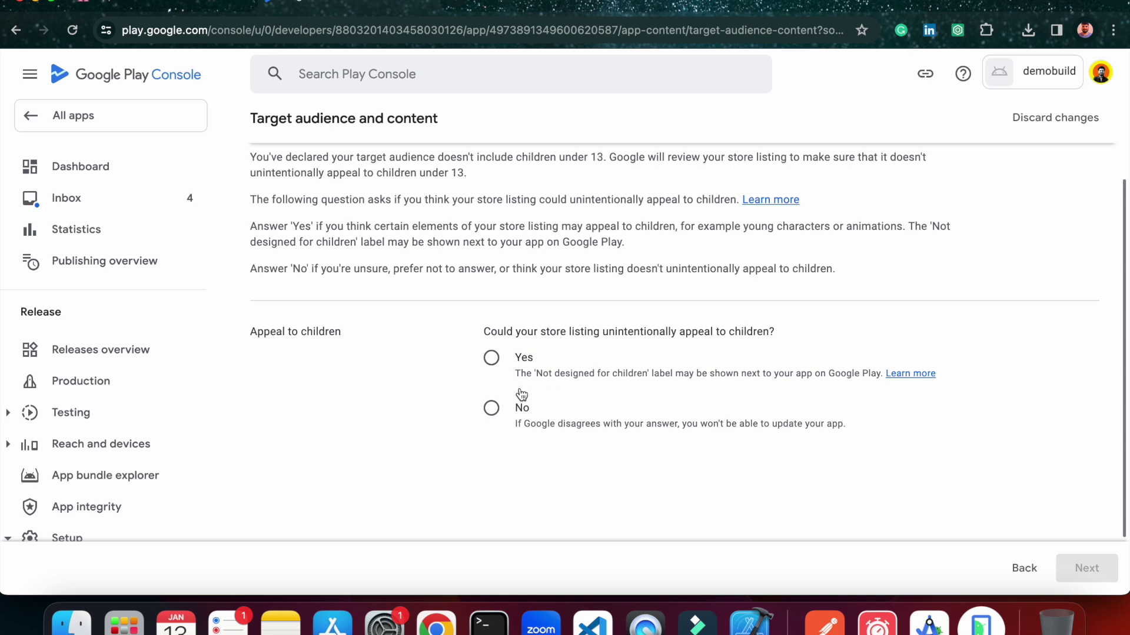
click(491, 408)
click(1086, 567)
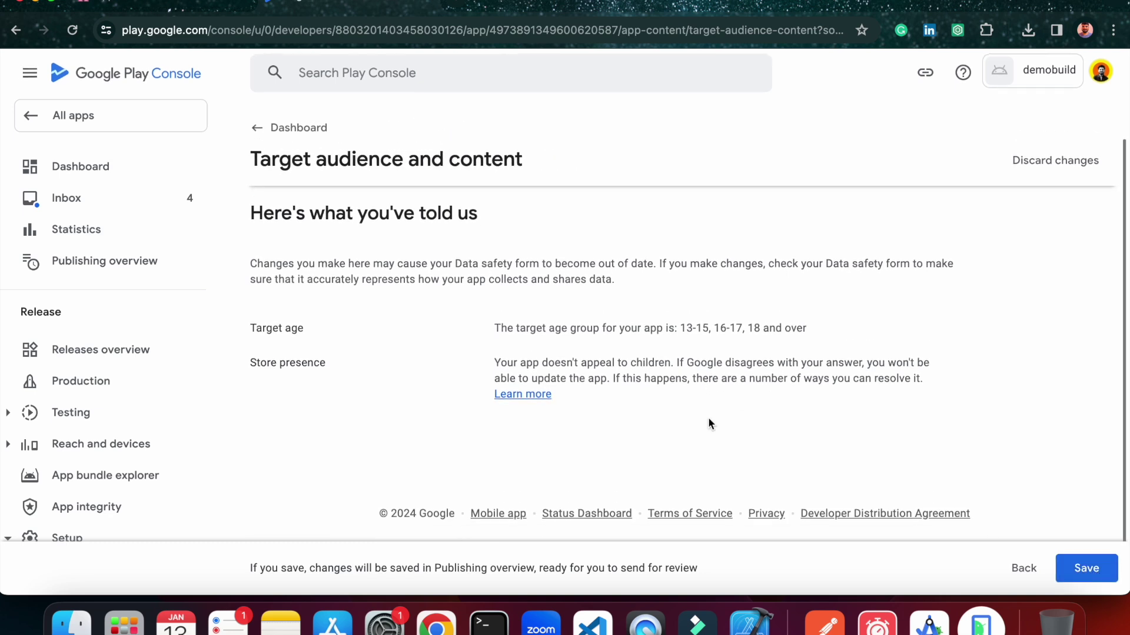
click(1095, 565)
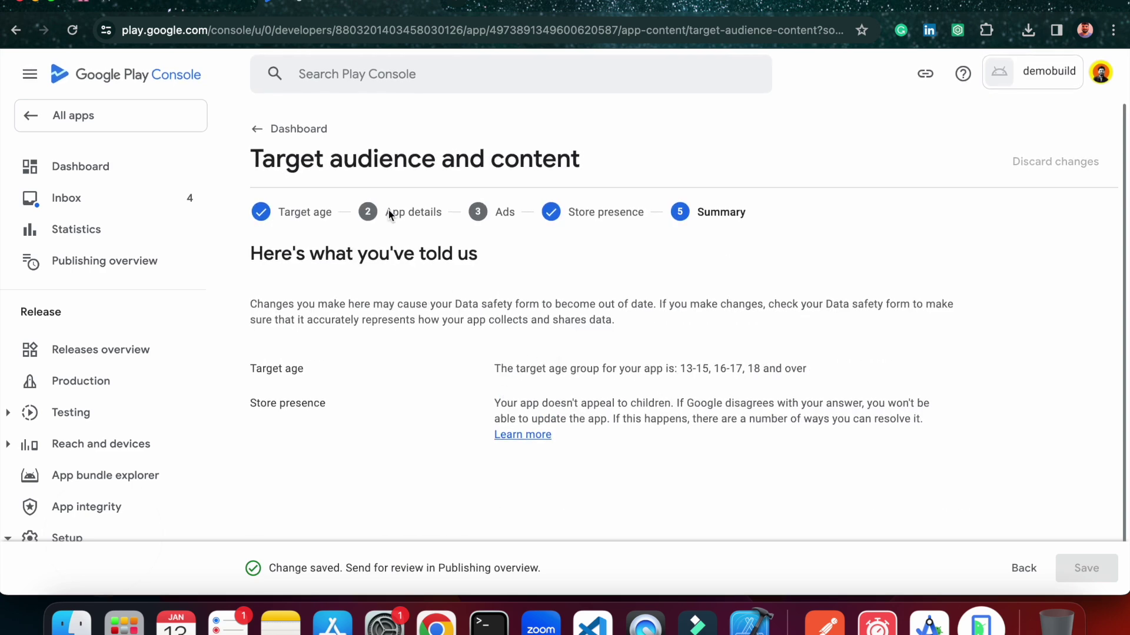
scroll(500, 403, down, 1)
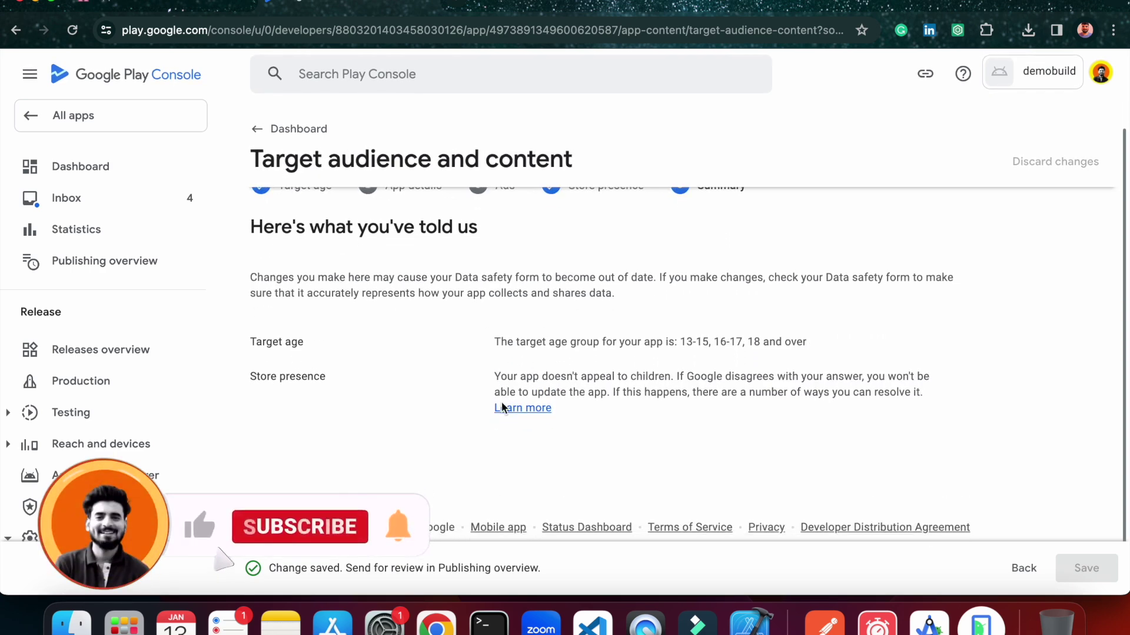
Declare in News apps that the app is not a news app, and save.
click(281, 130)
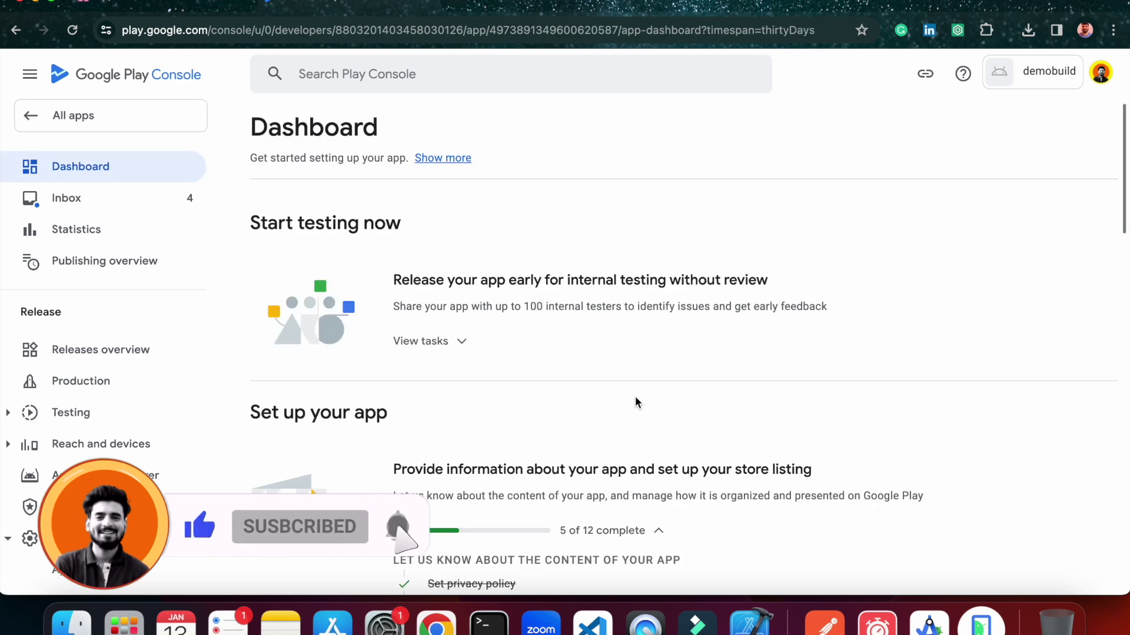
scroll(636, 403, down, 3)
scroll(514, 460, down, 4)
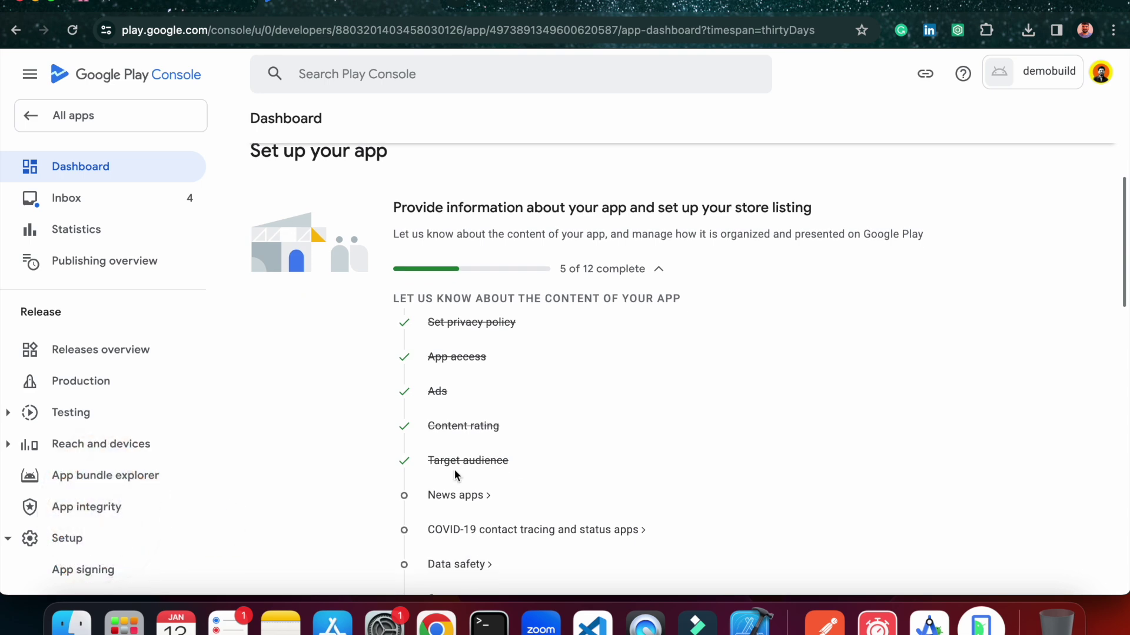
click(455, 414)
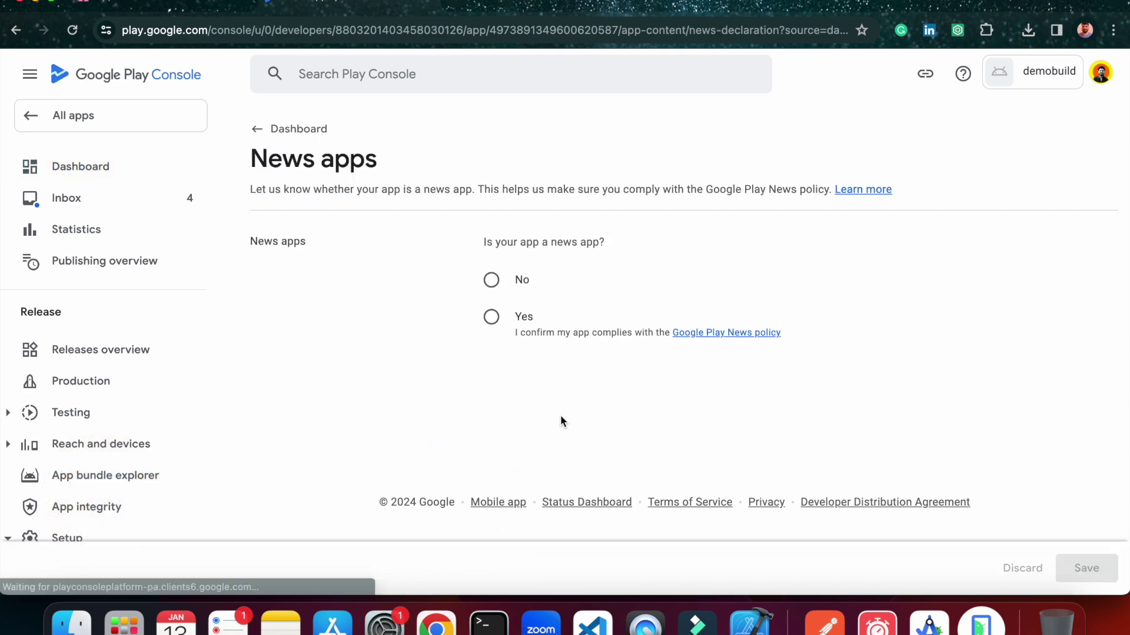
click(491, 280)
click(1086, 569)
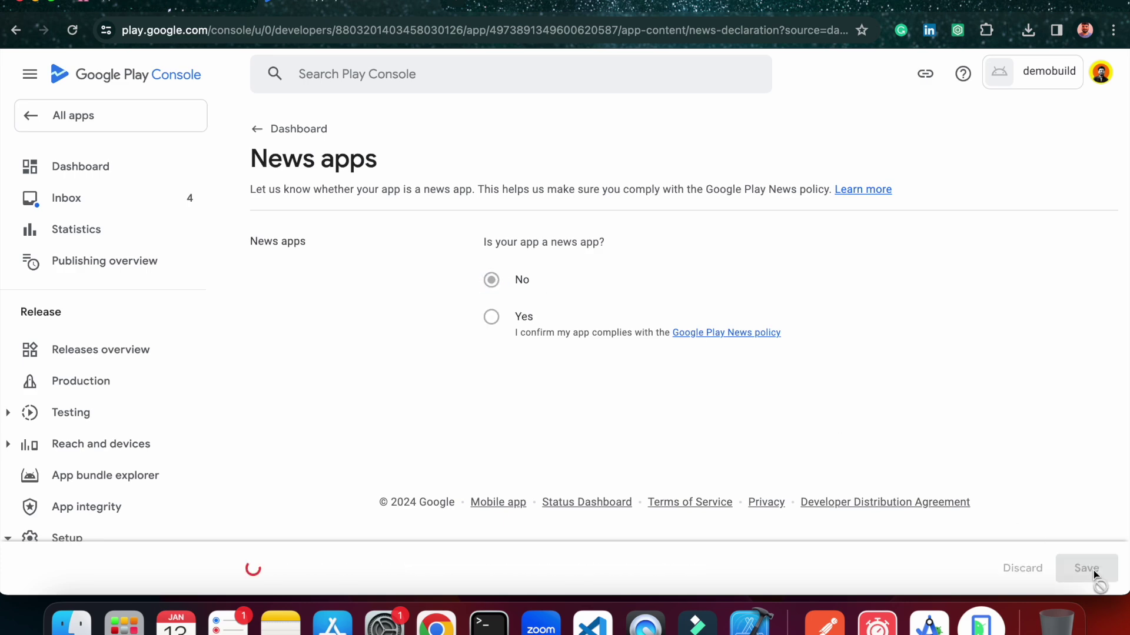
Declare the app isn't a publicly available COVID-19 tracing or status app, and save.
click(261, 132)
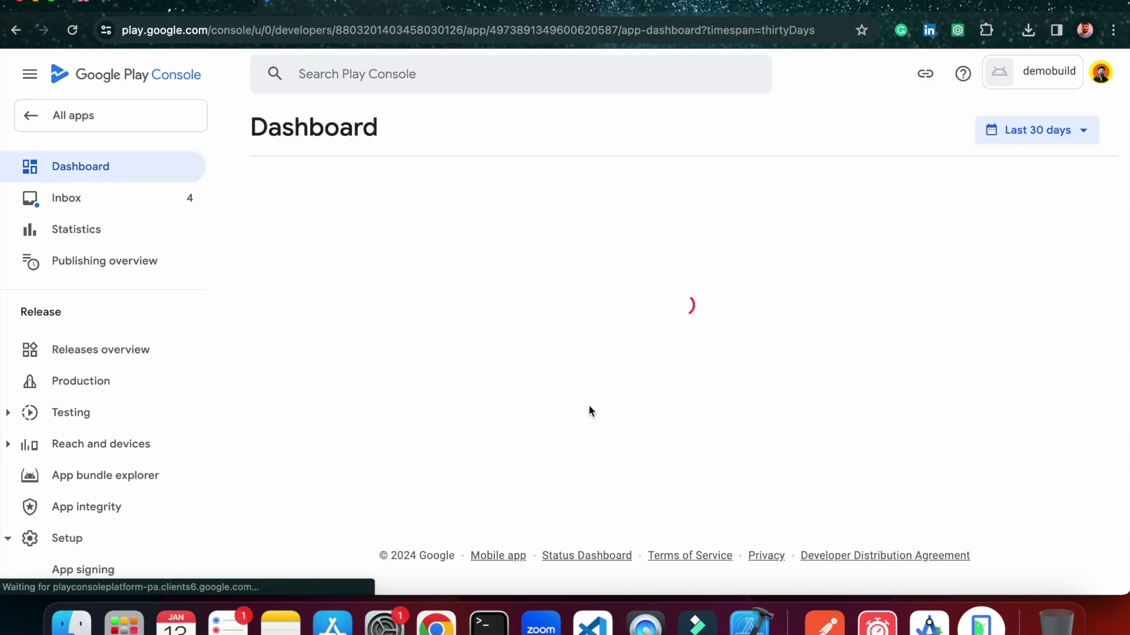
scroll(472, 458, down, 3)
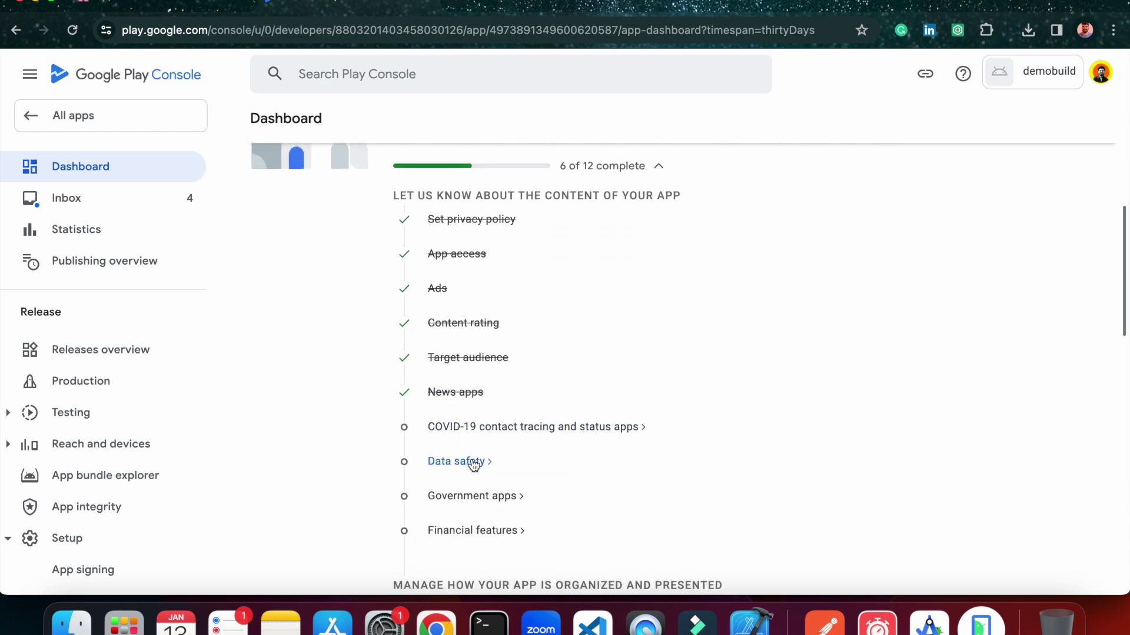
click(480, 431)
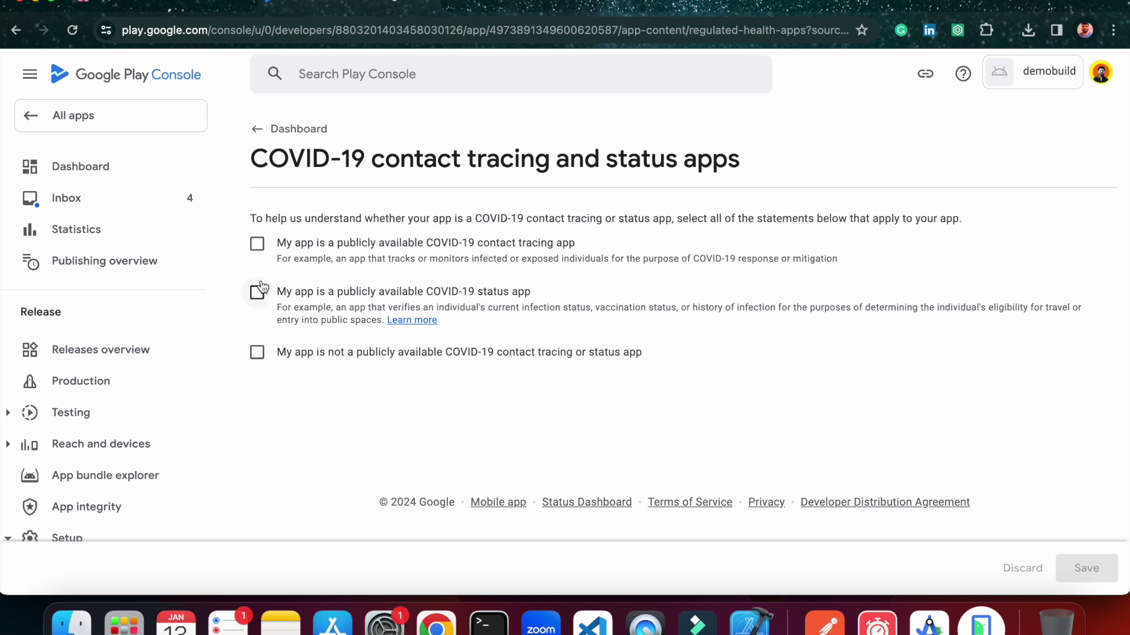
click(257, 351)
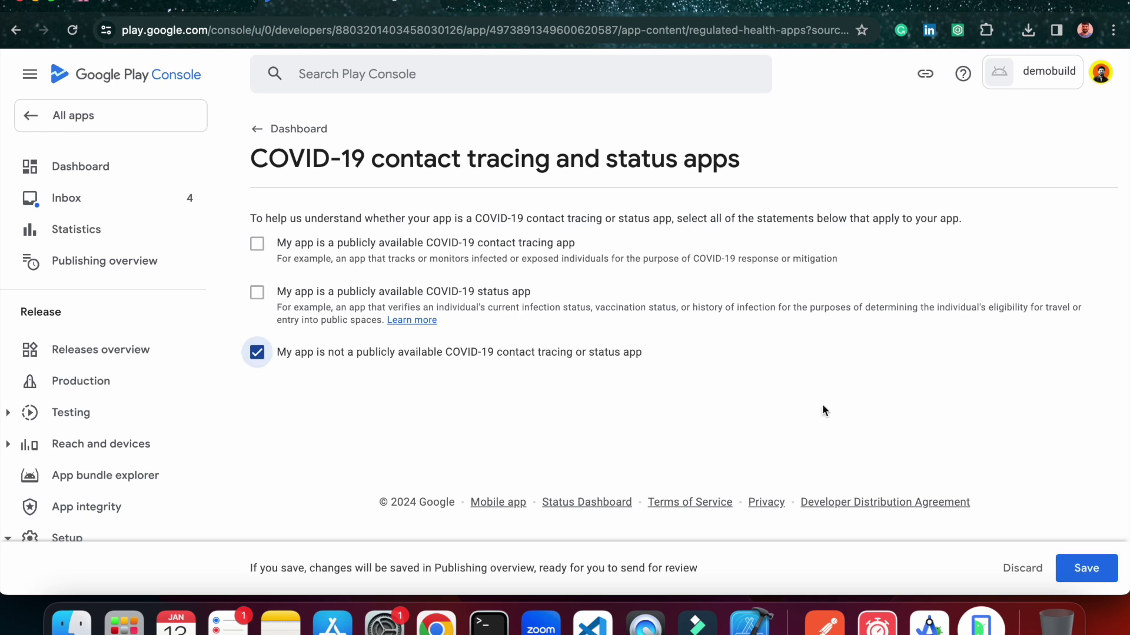
click(1098, 570)
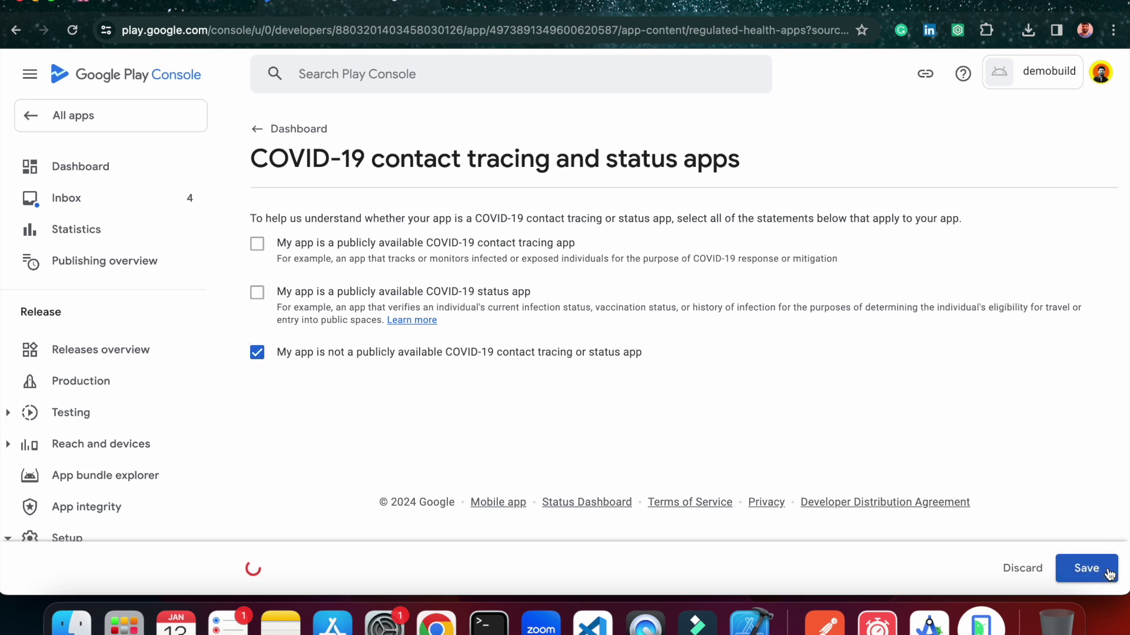
click(291, 129)
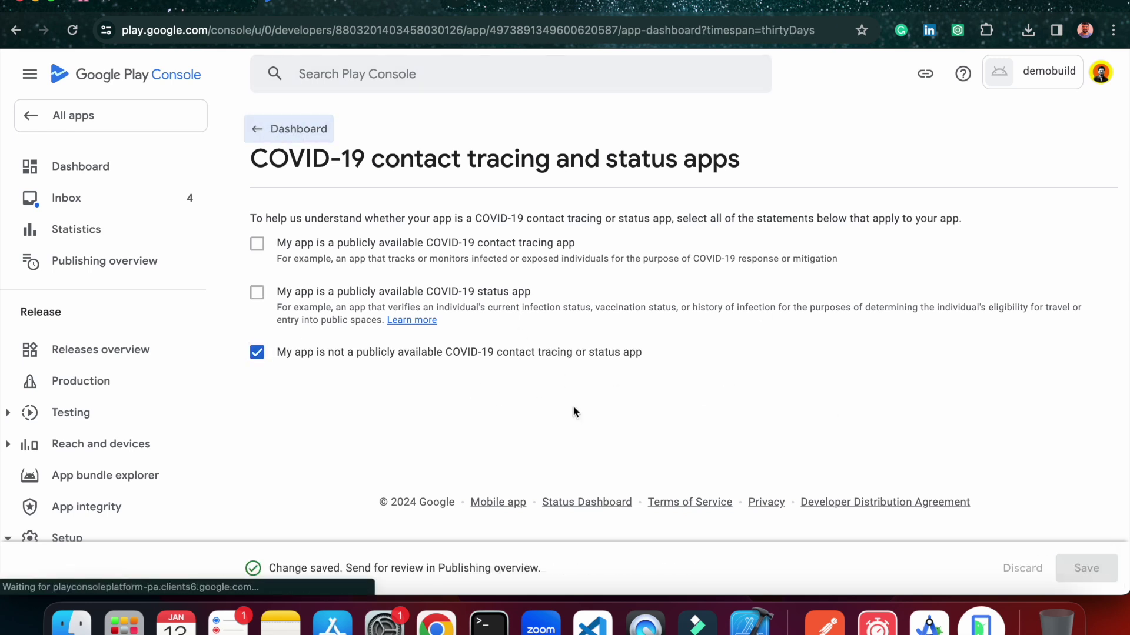
scroll(705, 474, down, 7)
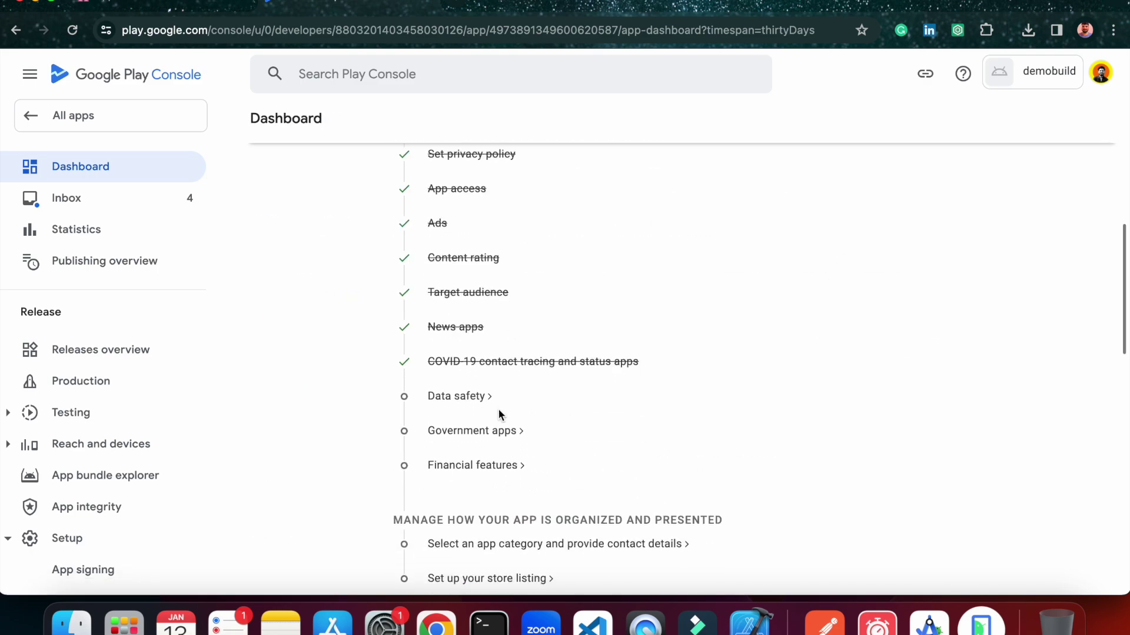
Save the Data safety form stating the app collects or shares no user data.
click(468, 397)
scroll(645, 394, down, 9)
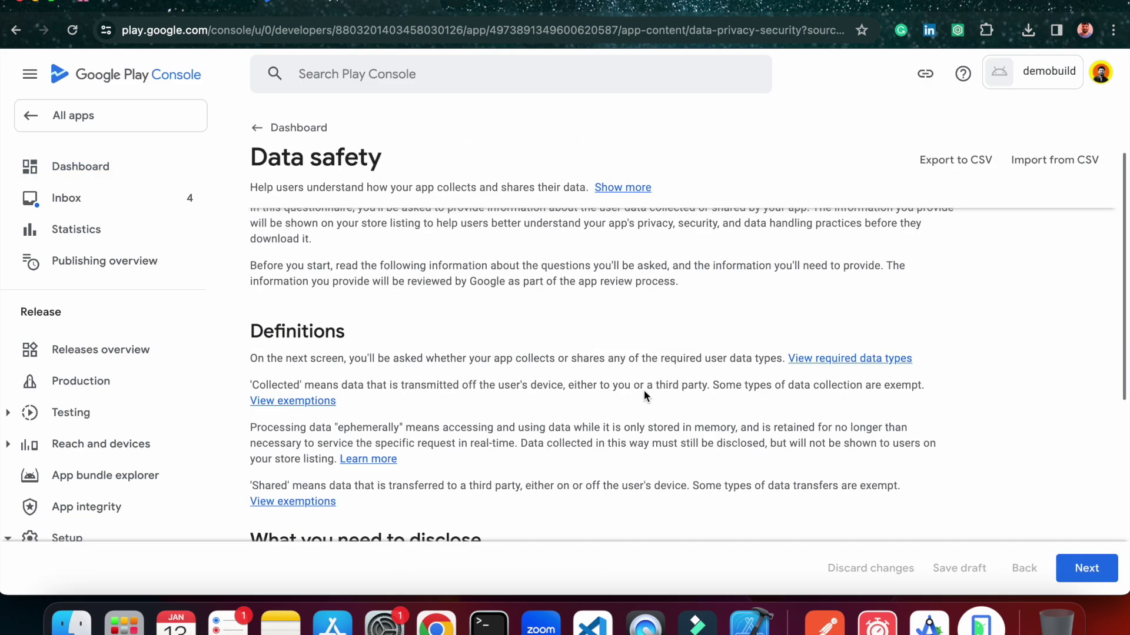
click(1087, 568)
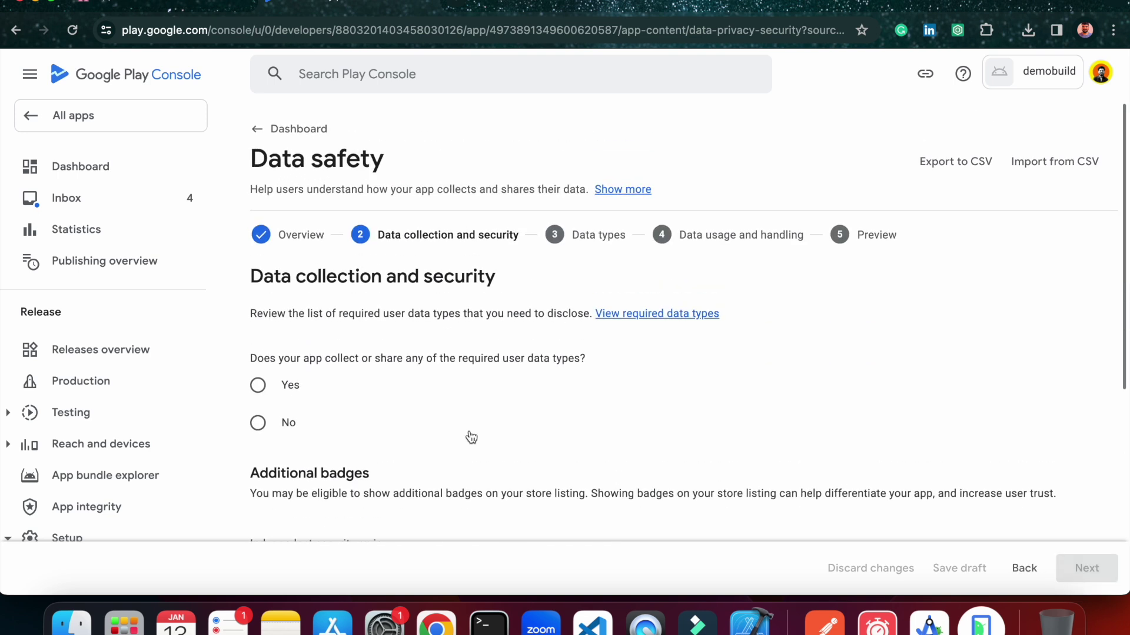
scroll(468, 433, down, 2)
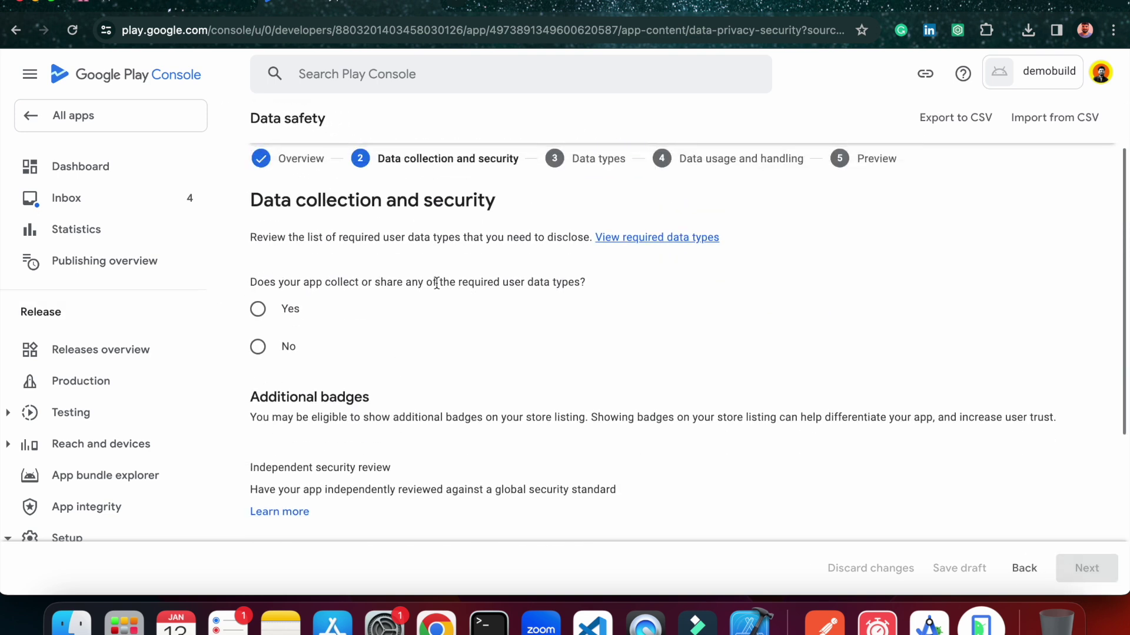
click(259, 347)
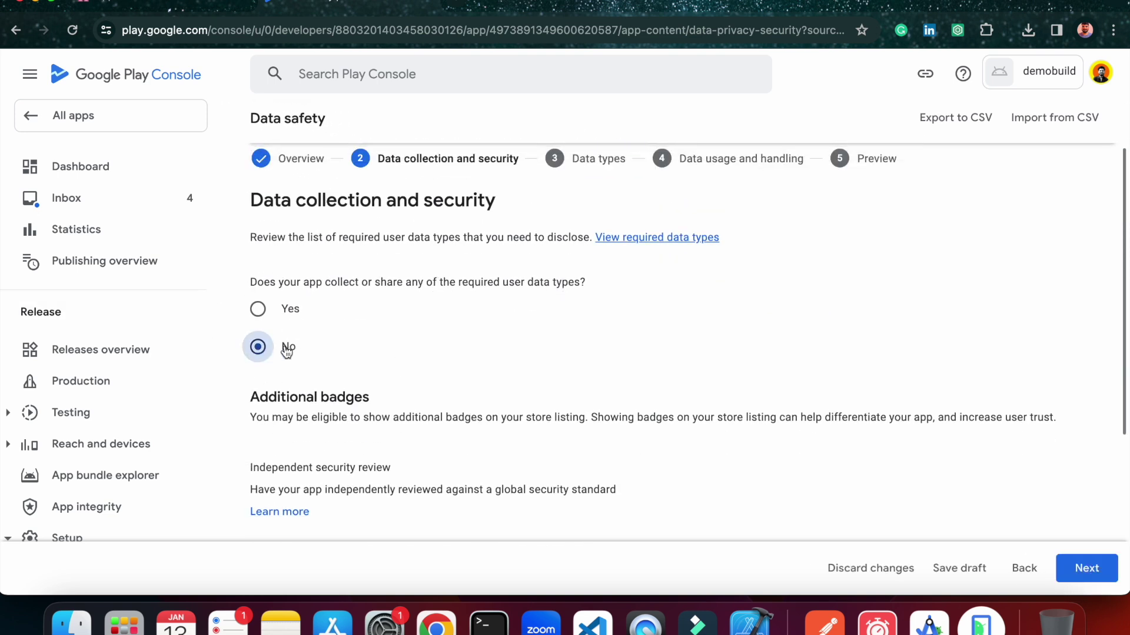
scroll(471, 368, down, 3)
scroll(470, 368, down, 3)
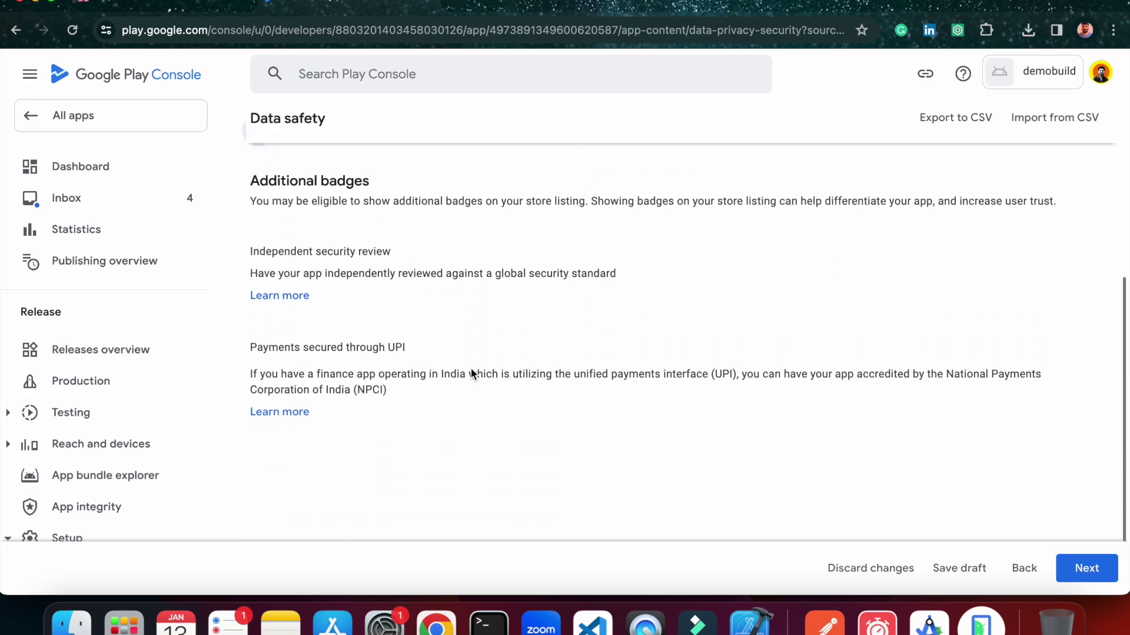
click(1084, 569)
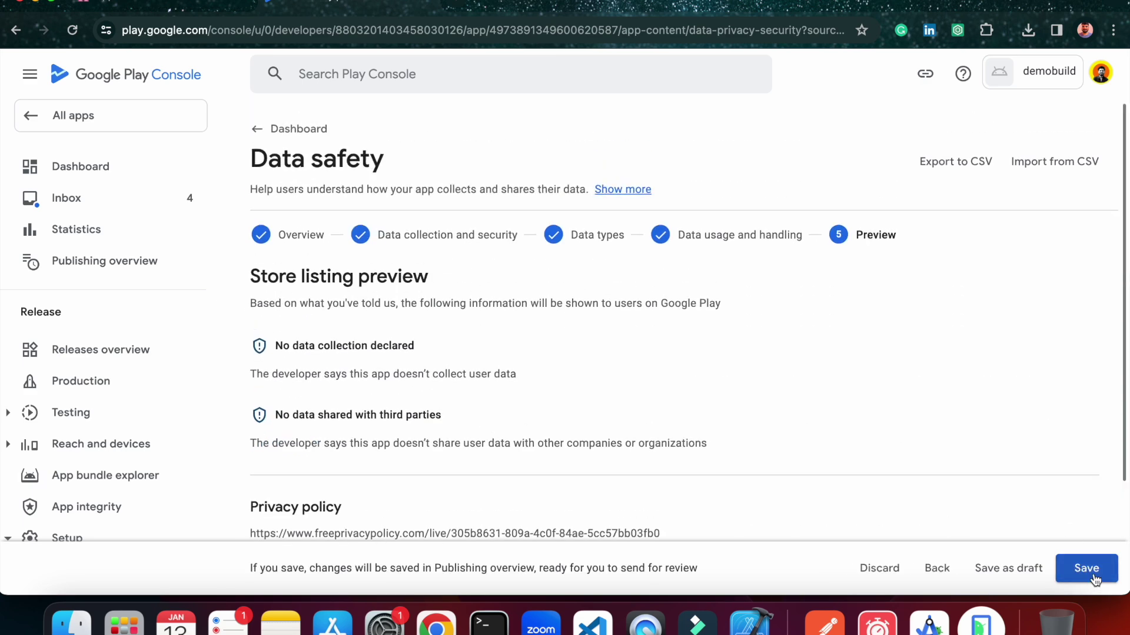
click(1084, 571)
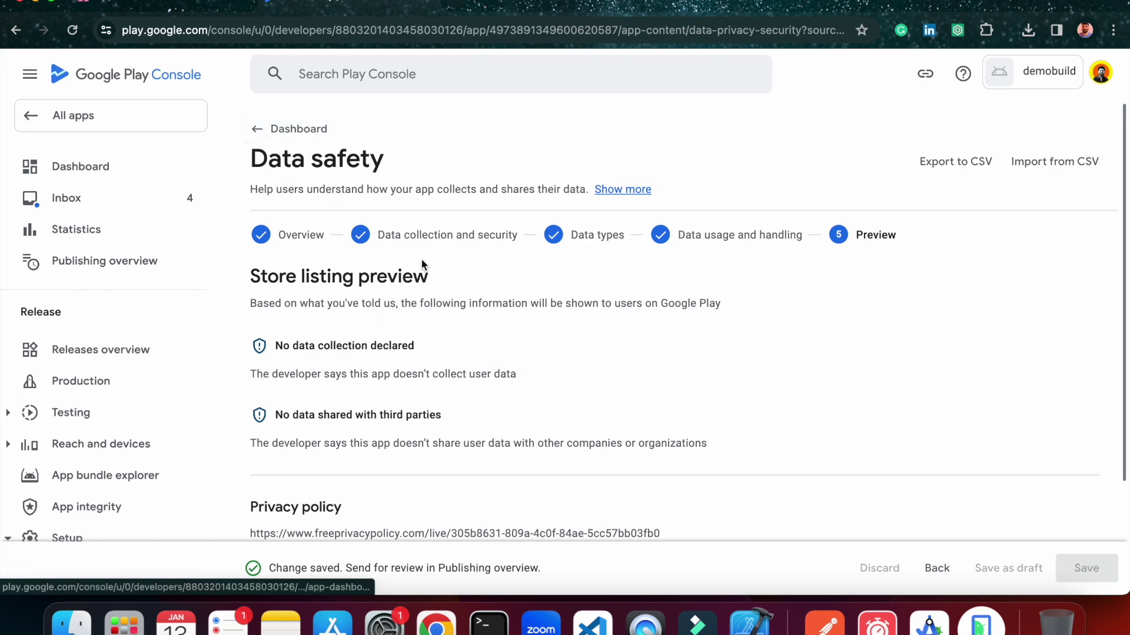
Open the Government apps declaration from the dashboard.
scroll(504, 367, down, 5)
scroll(296, 126, up, 5)
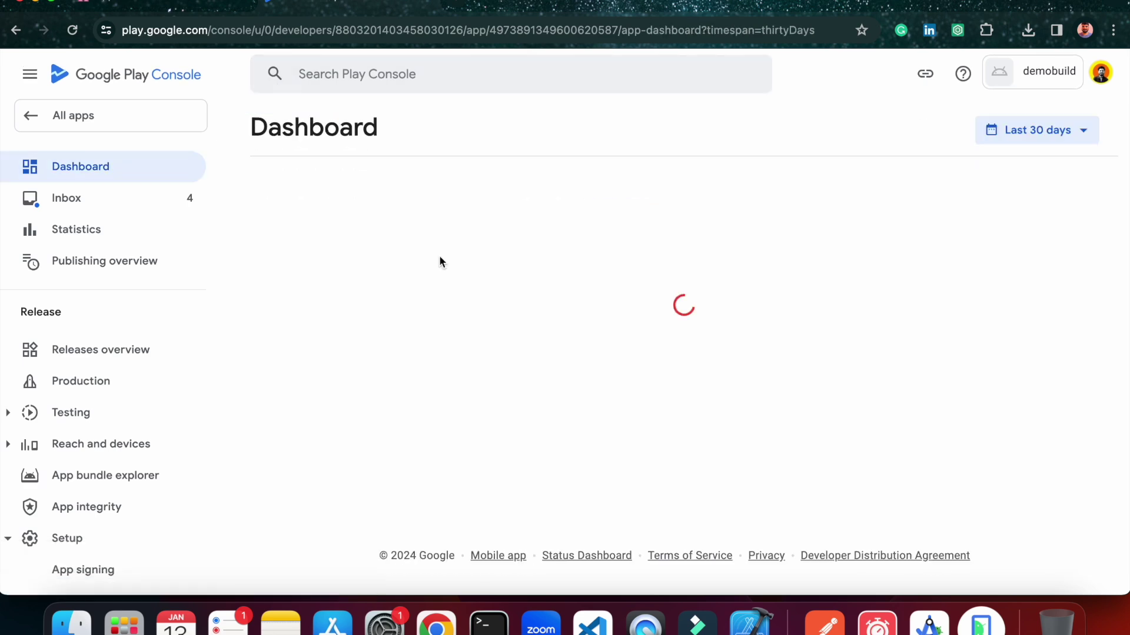
scroll(578, 377, down, 6)
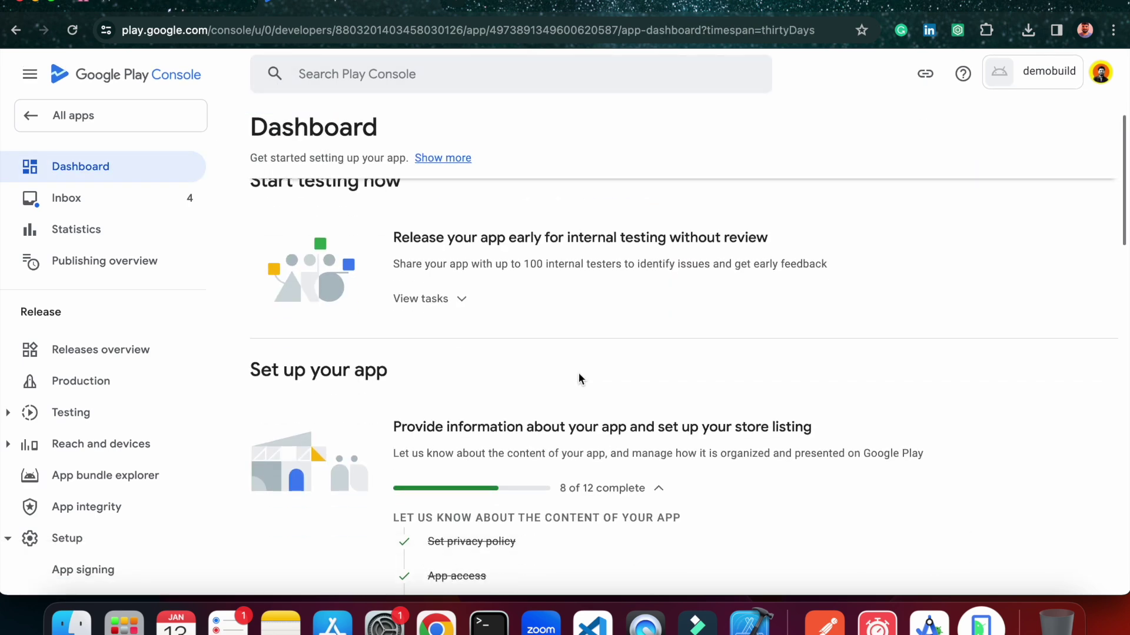
scroll(590, 334, down, 2)
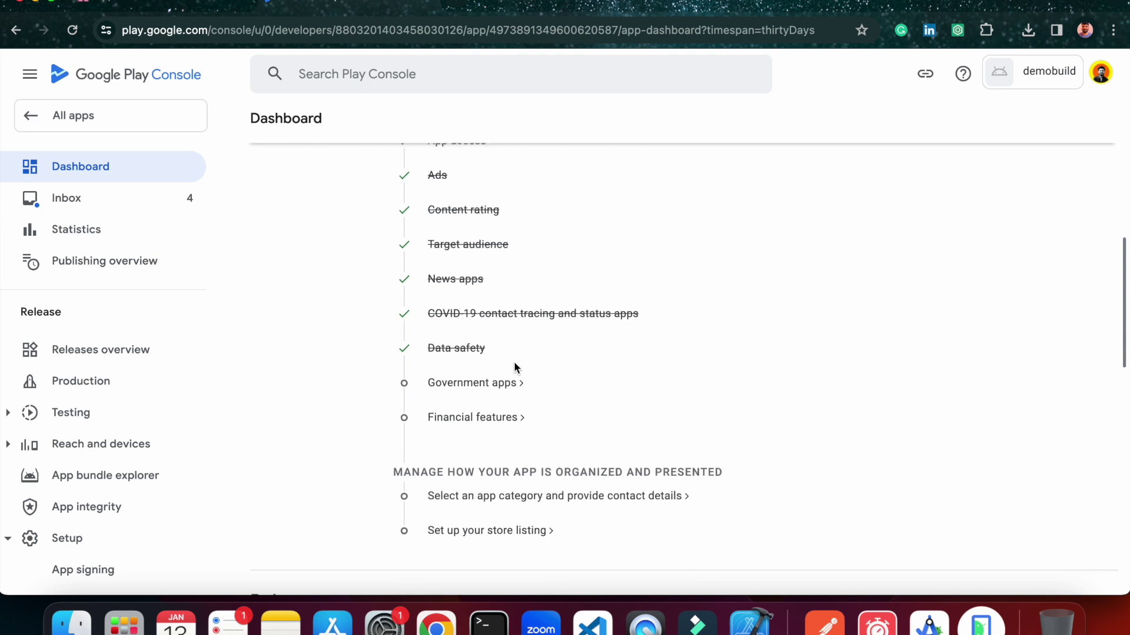
click(492, 383)
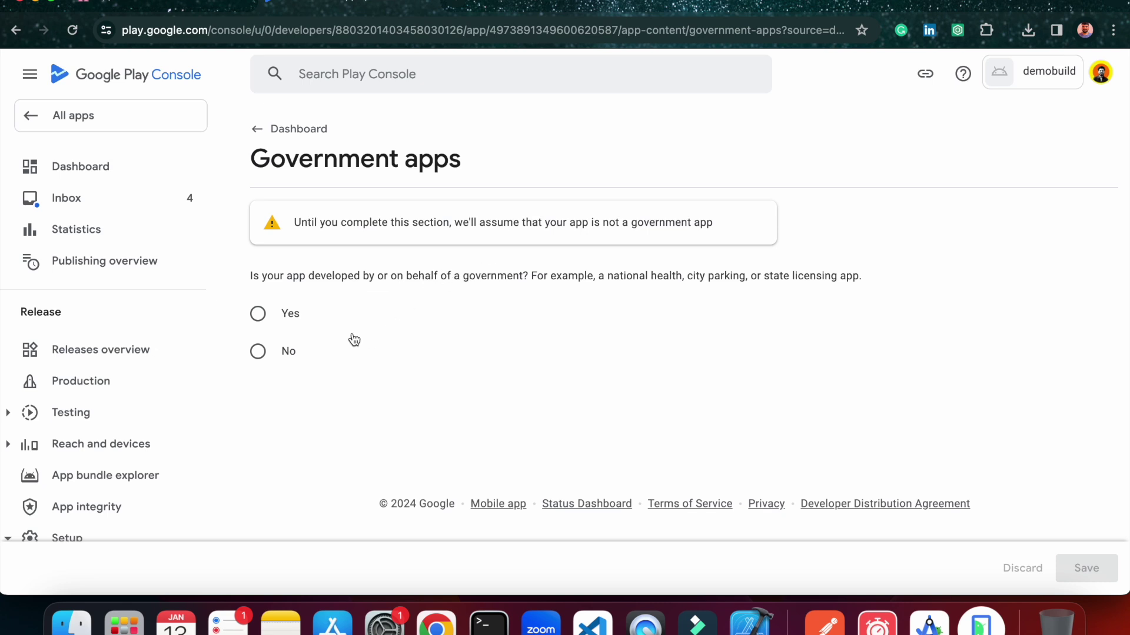
Answer No on the Government apps declaration, save it, and open the Financial features declaration.
click(258, 351)
click(1086, 564)
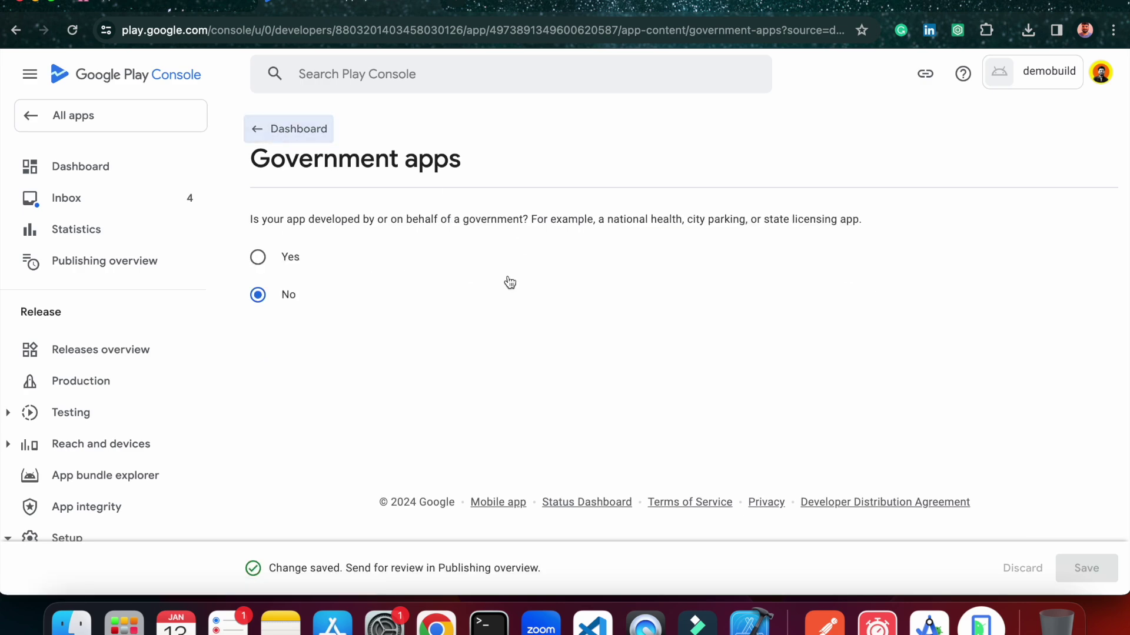
scroll(545, 359, down, 3)
scroll(543, 360, down, 5)
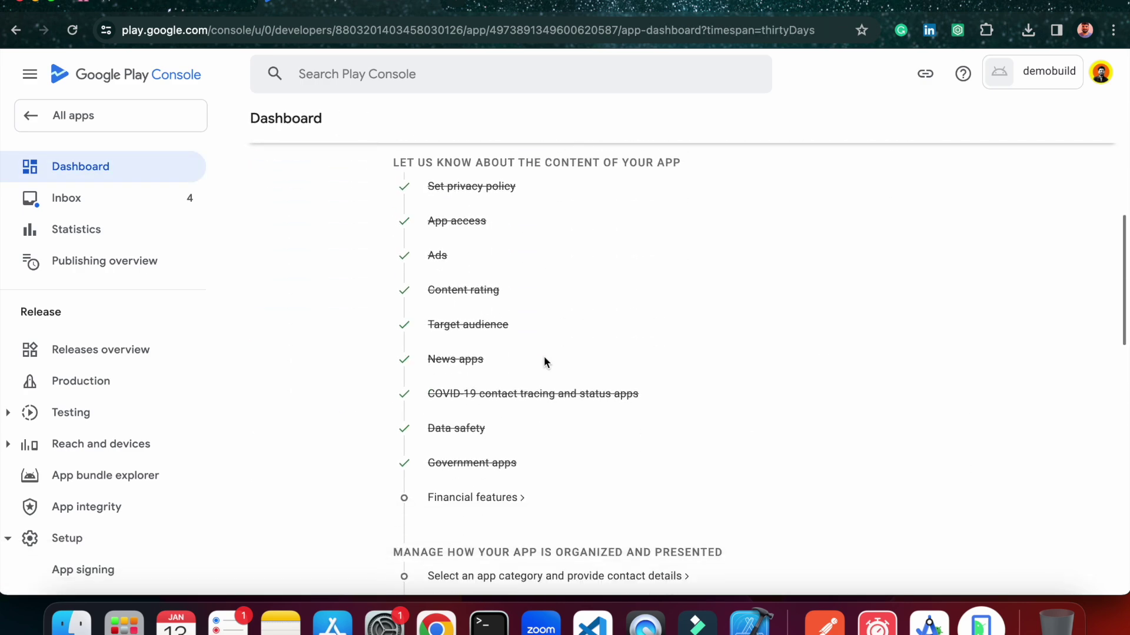
click(489, 397)
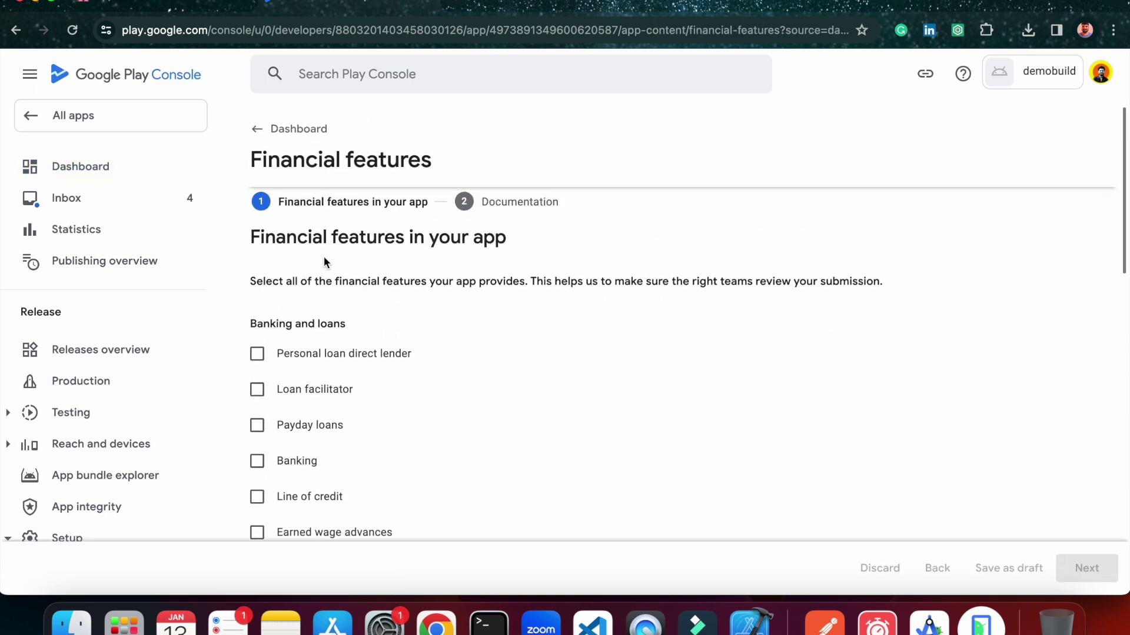
Save Financial features as 'My app doesn't provide any financial features' and return to the Dashboard.
scroll(425, 317, down, 3)
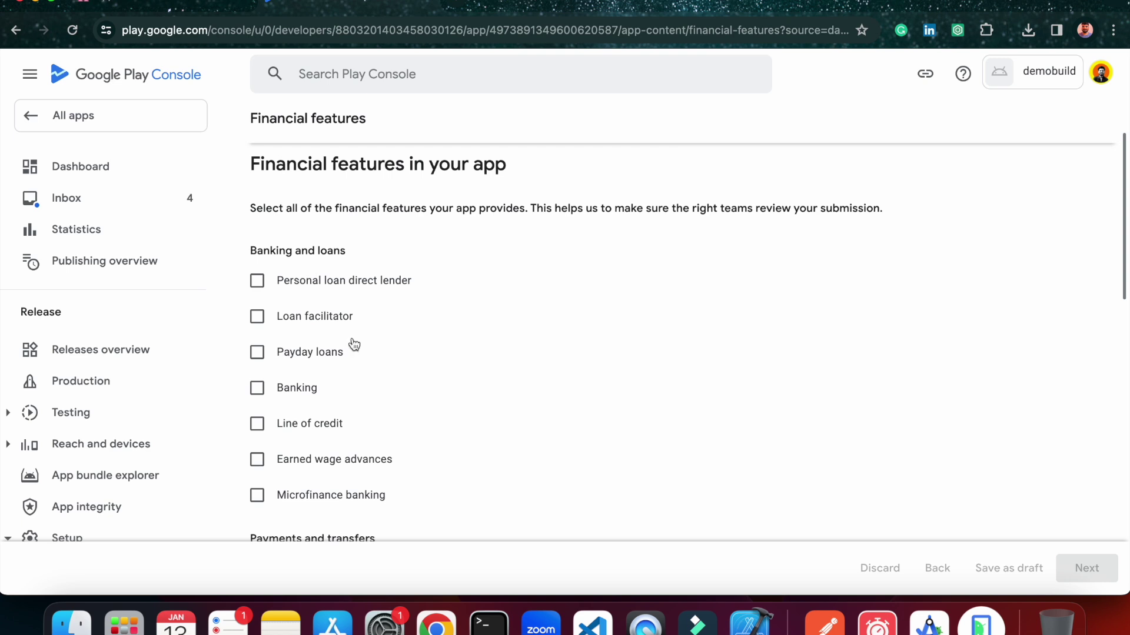
scroll(302, 411, down, 10)
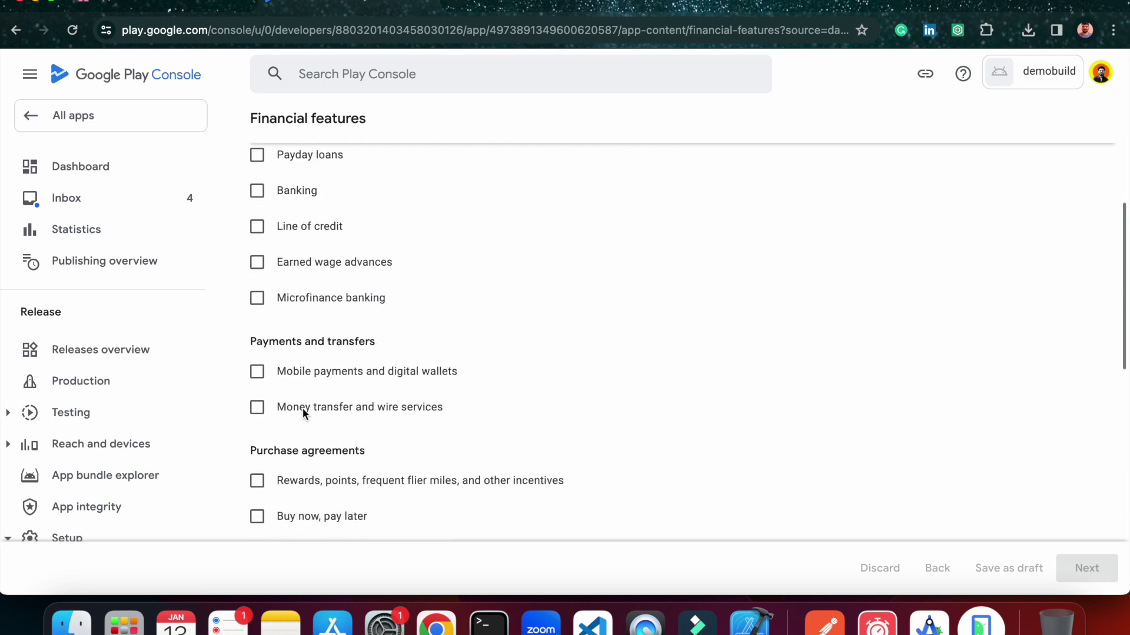
scroll(303, 414, down, 10)
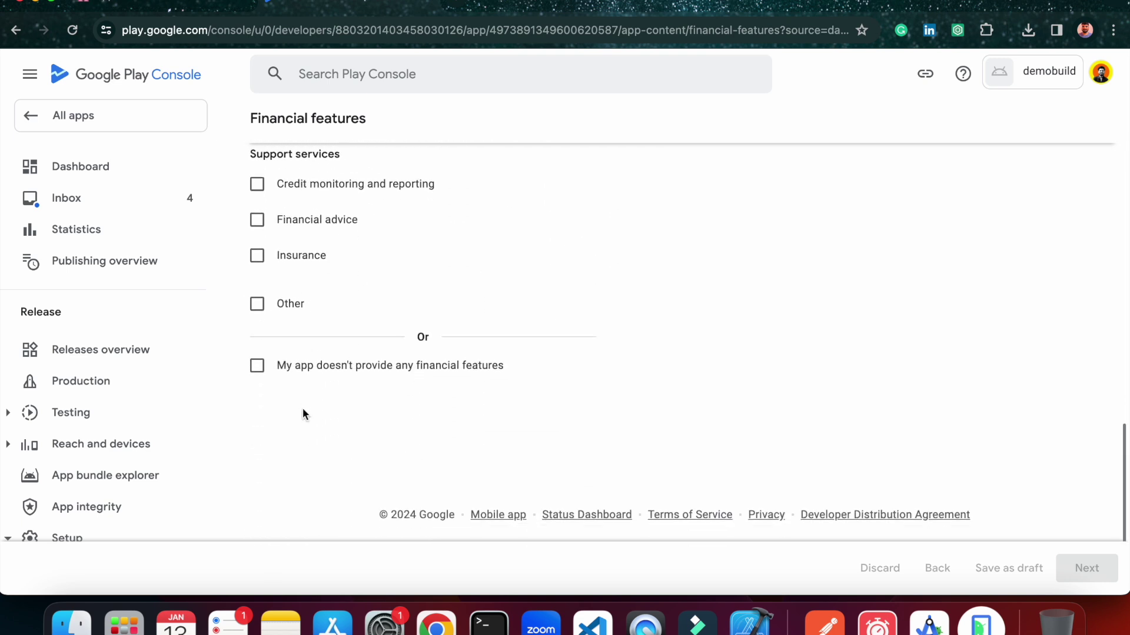
click(260, 368)
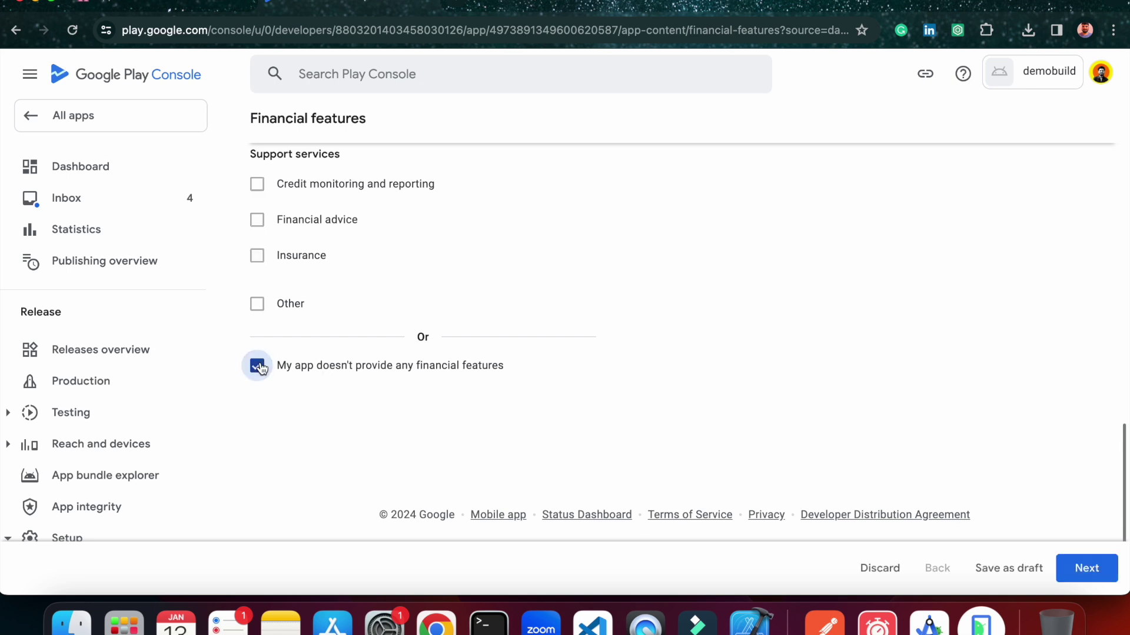
click(1086, 568)
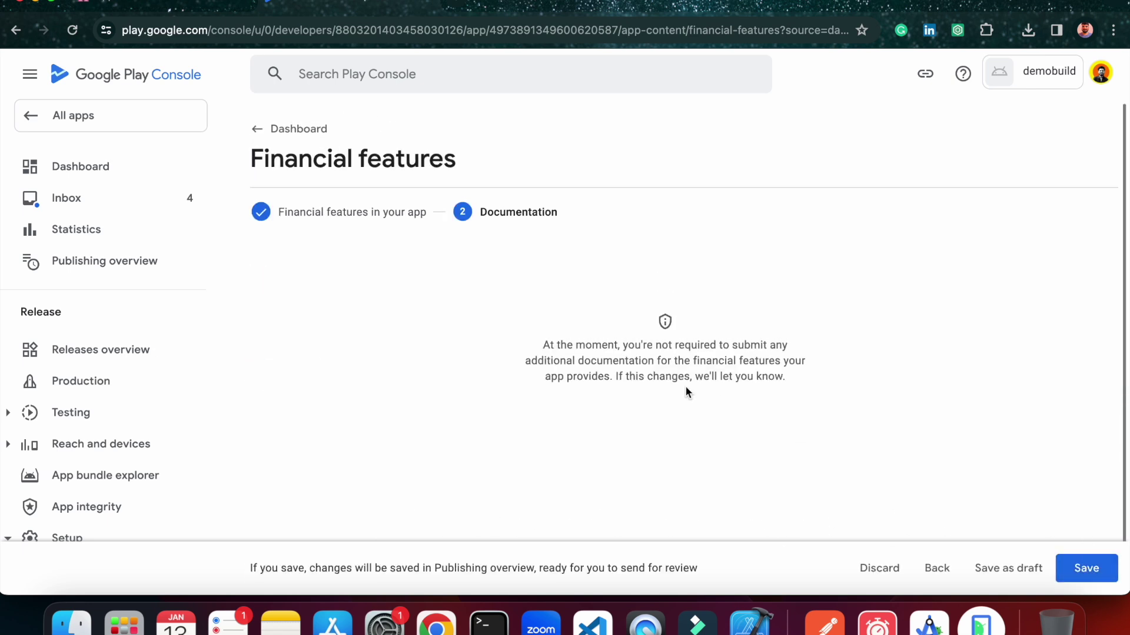
click(1085, 570)
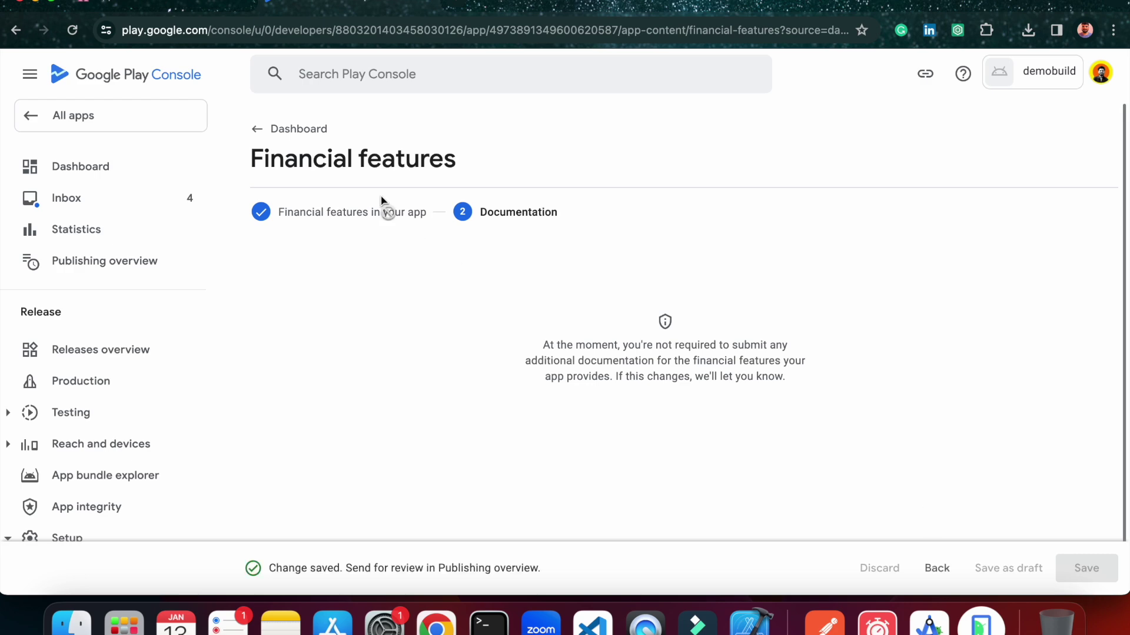
click(291, 135)
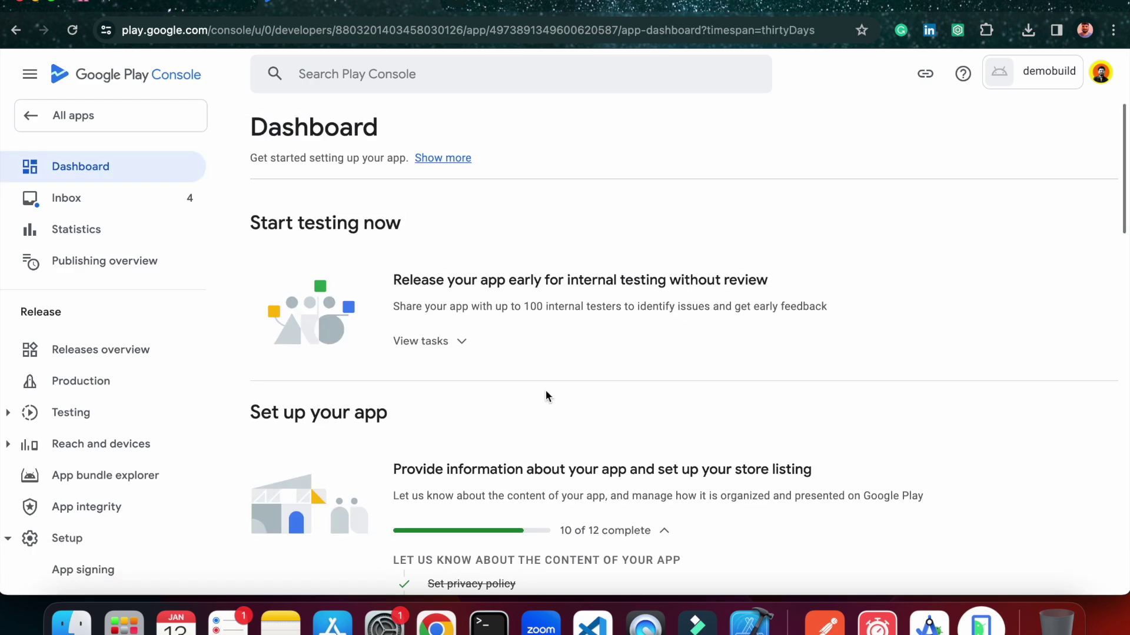
scroll(545, 390, down, 8)
scroll(545, 390, down, 3)
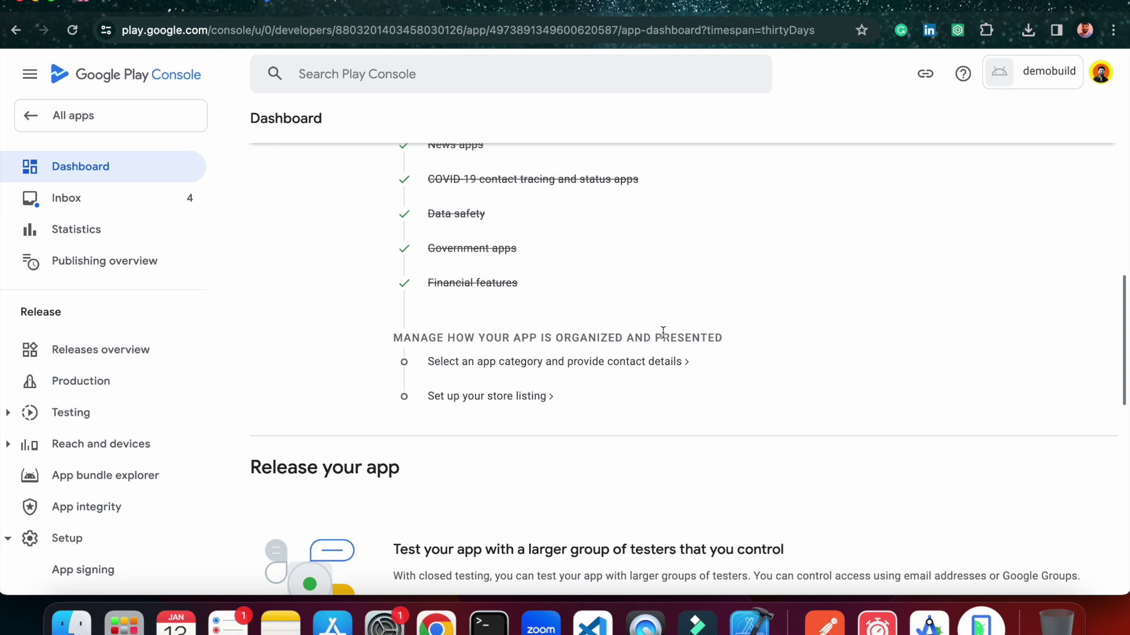
In Store settings, change the App category to Education and save it.
click(611, 363)
scroll(803, 318, down, 2)
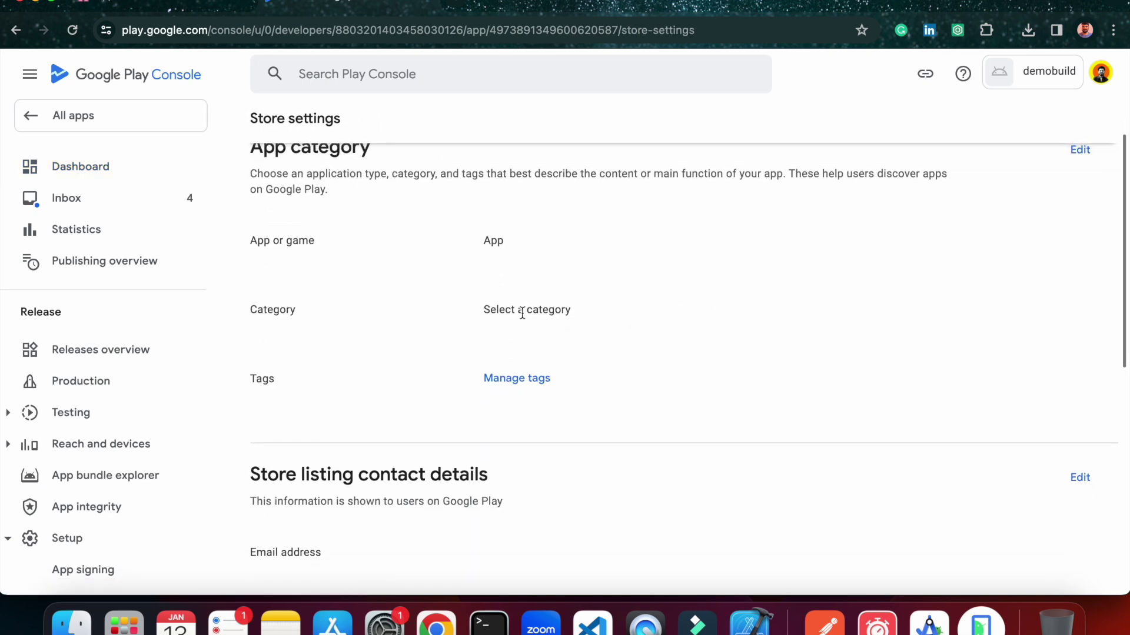
click(1079, 152)
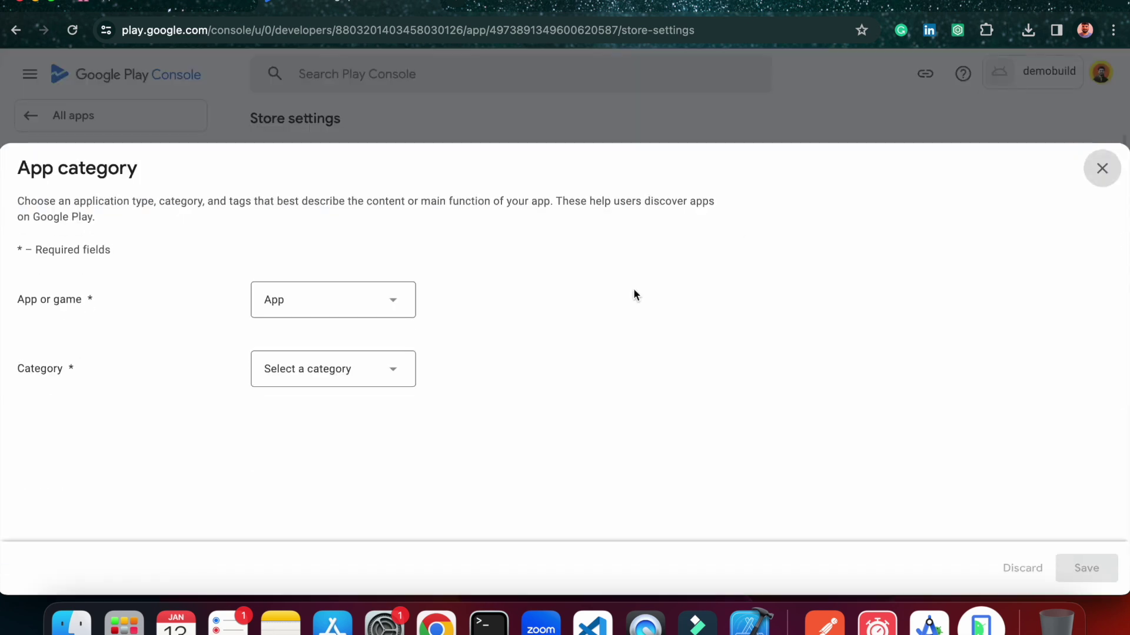
click(323, 376)
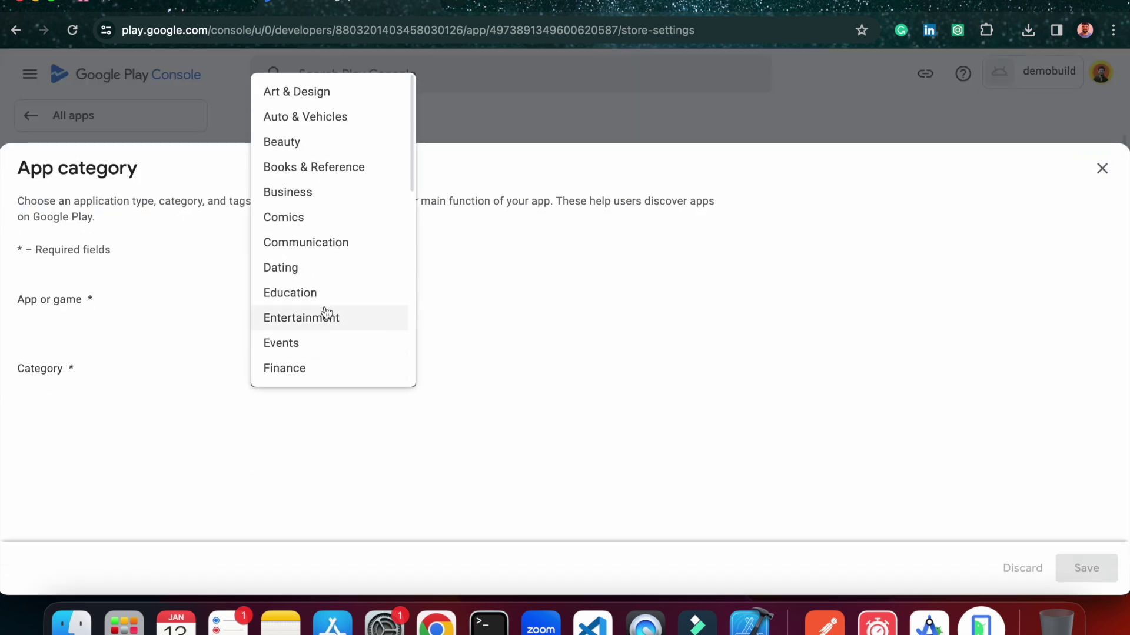
scroll(326, 315, down, 10)
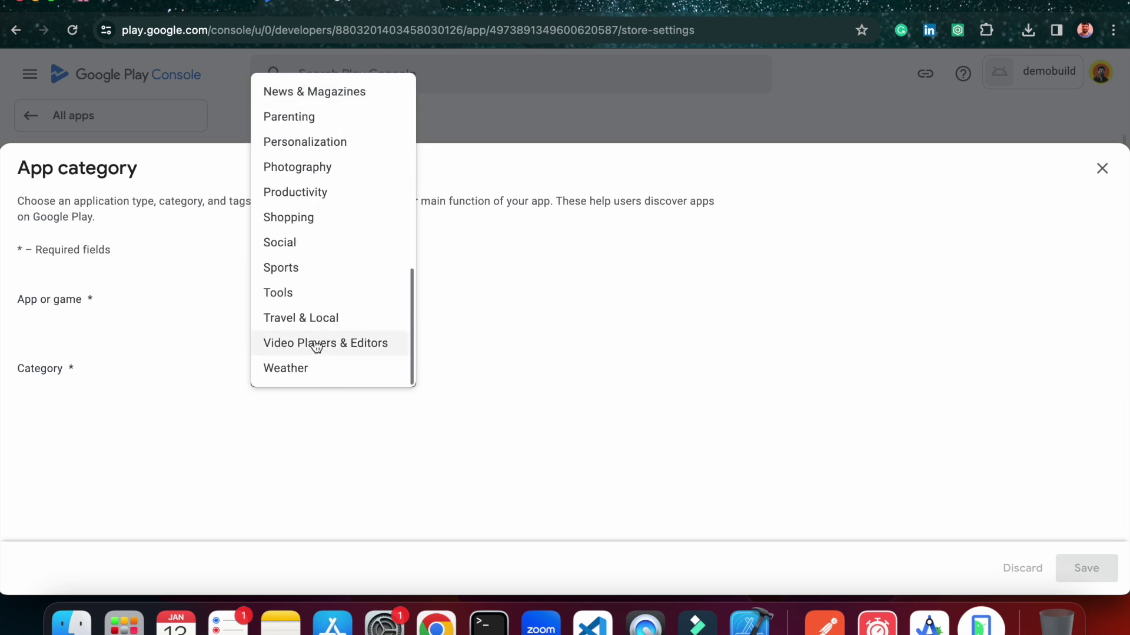
scroll(327, 328, up, 10)
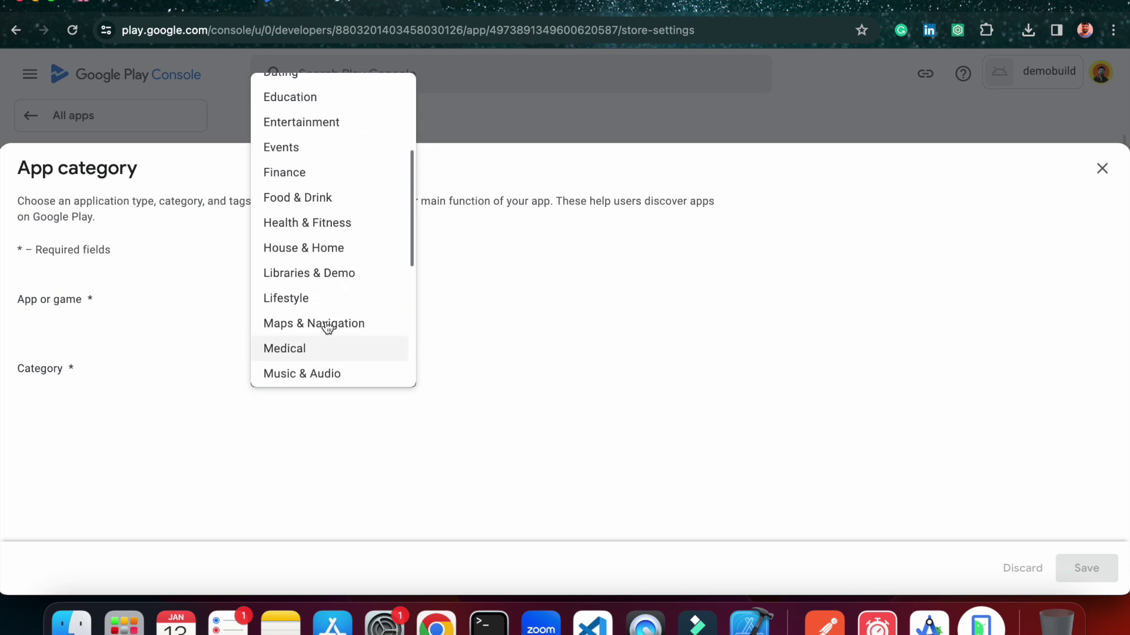
scroll(327, 328, up, 3)
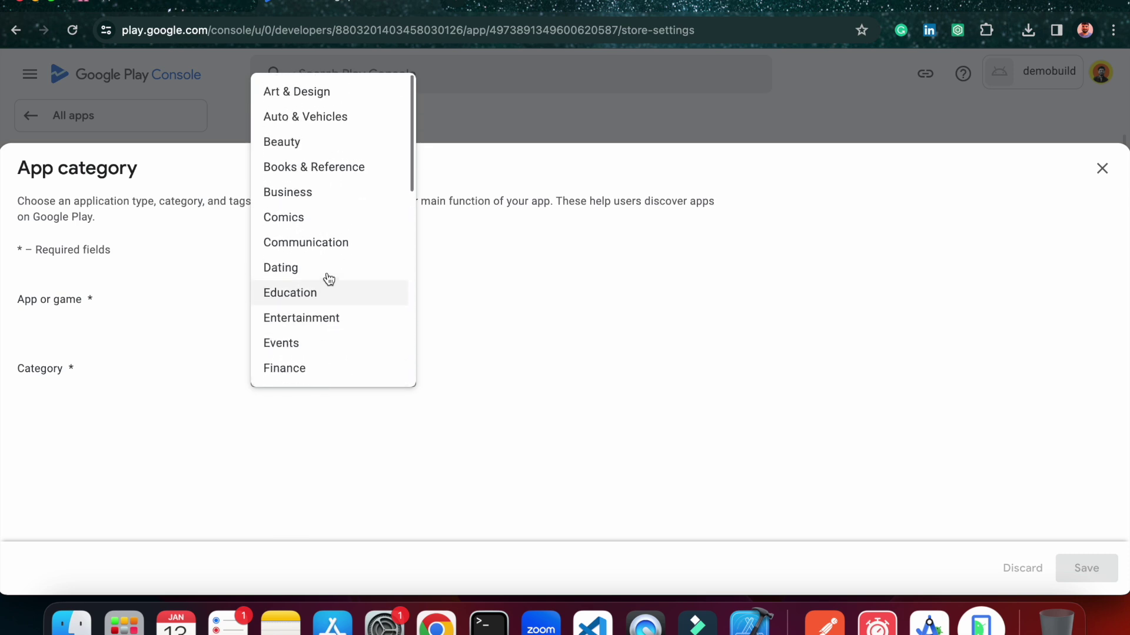
click(295, 294)
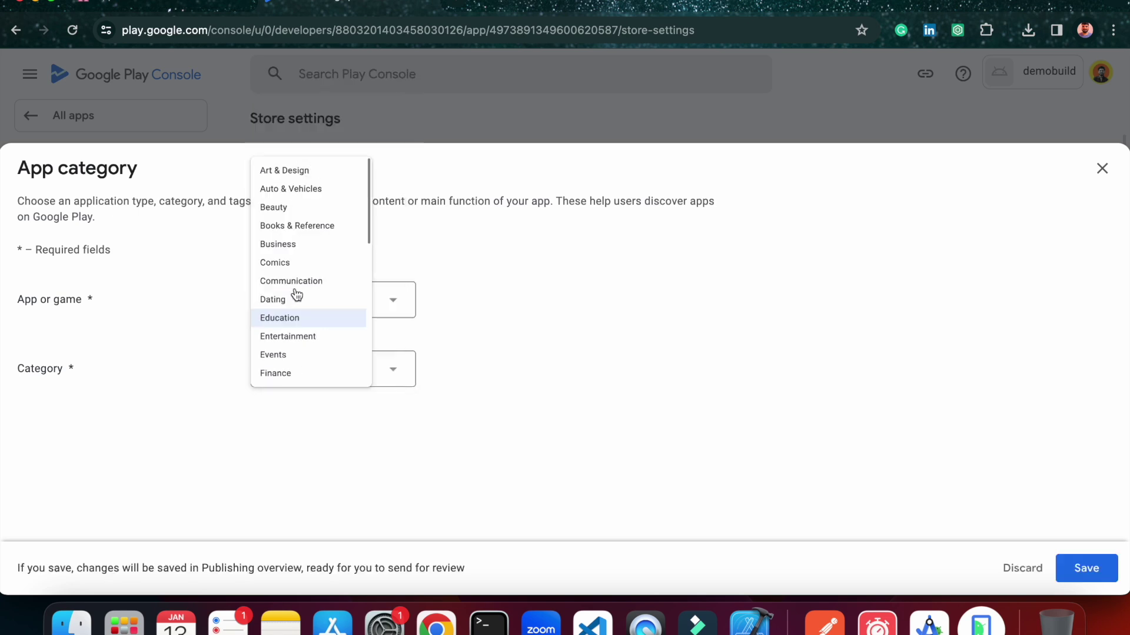
click(1080, 563)
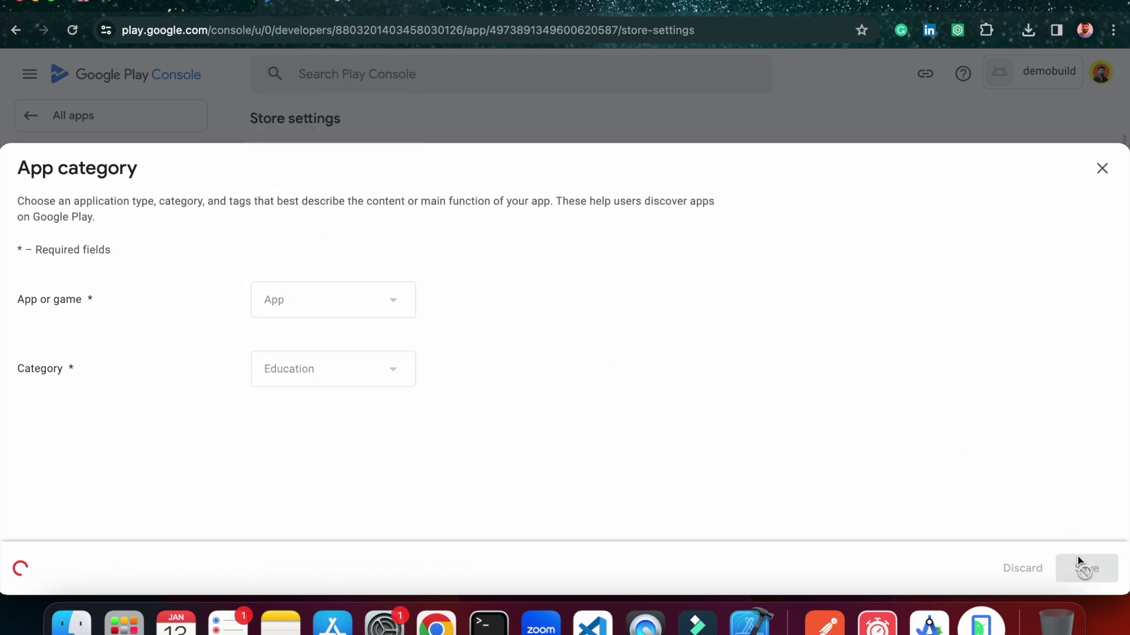
click(1101, 168)
scroll(719, 356, down, 5)
scroll(720, 363, down, 3)
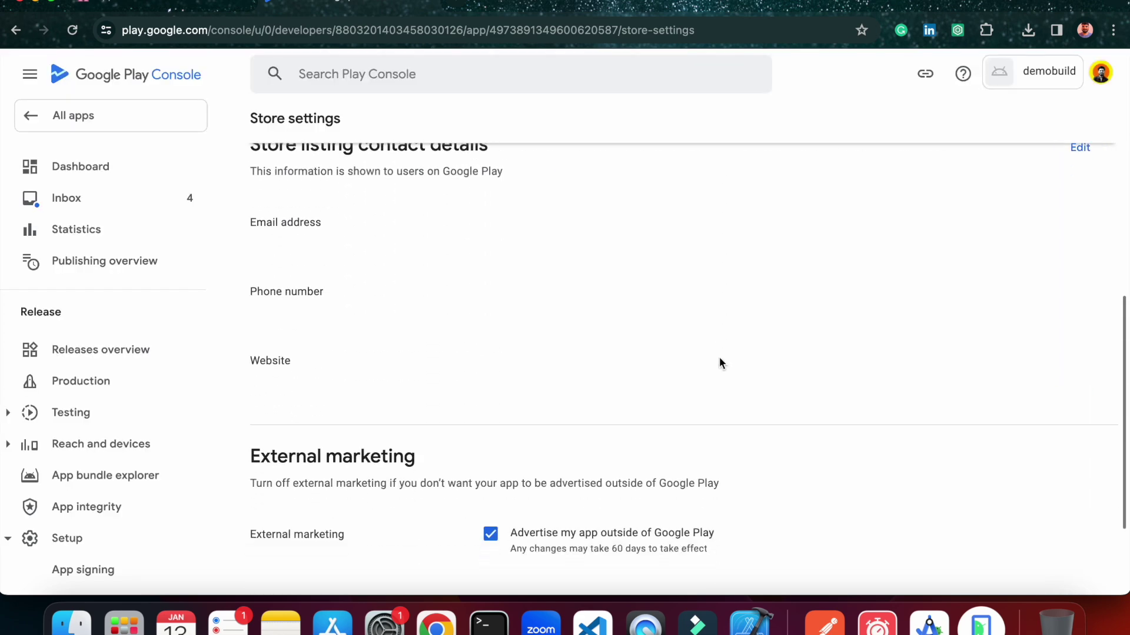
scroll(720, 363, up, 2)
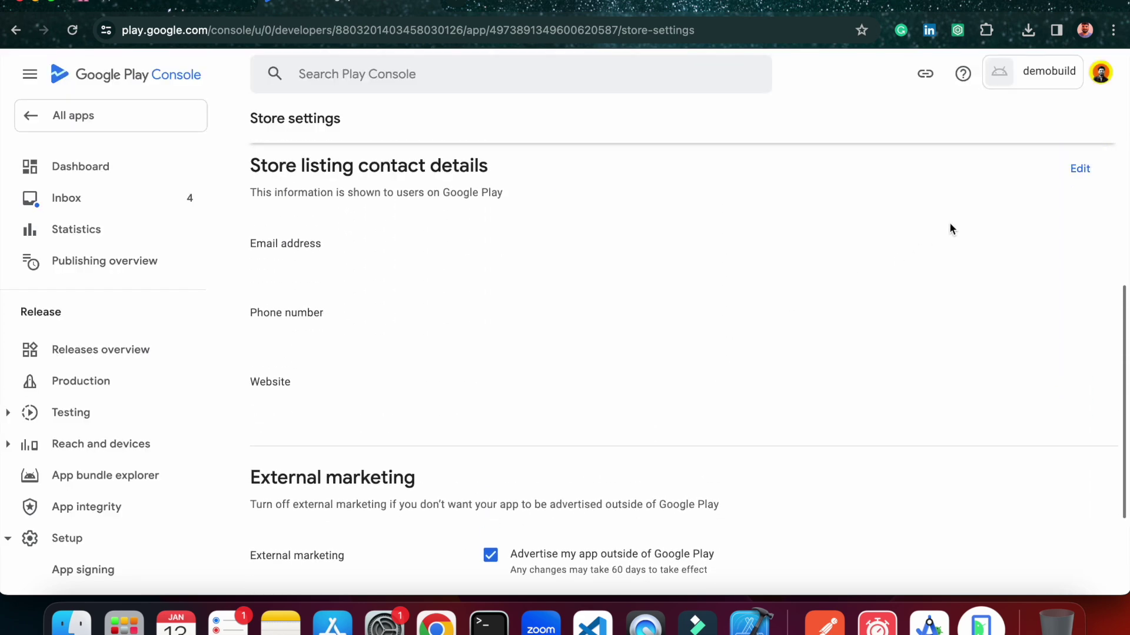
Enter the developer's contact e-mail address and phone number in Store listing contact details and save.
click(1080, 168)
click(372, 281)
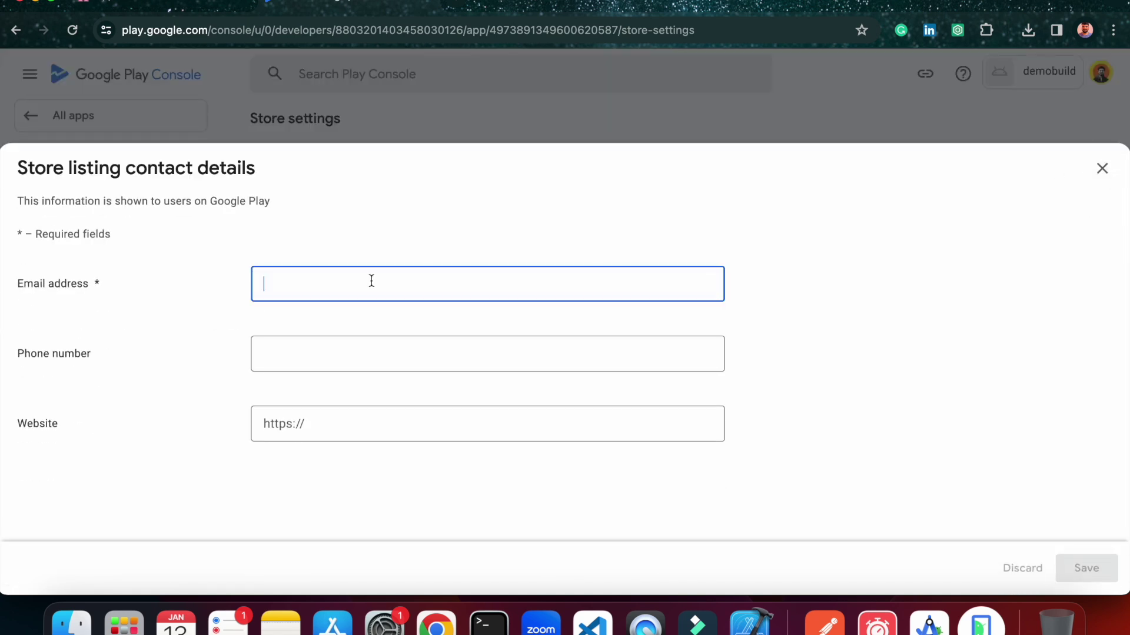
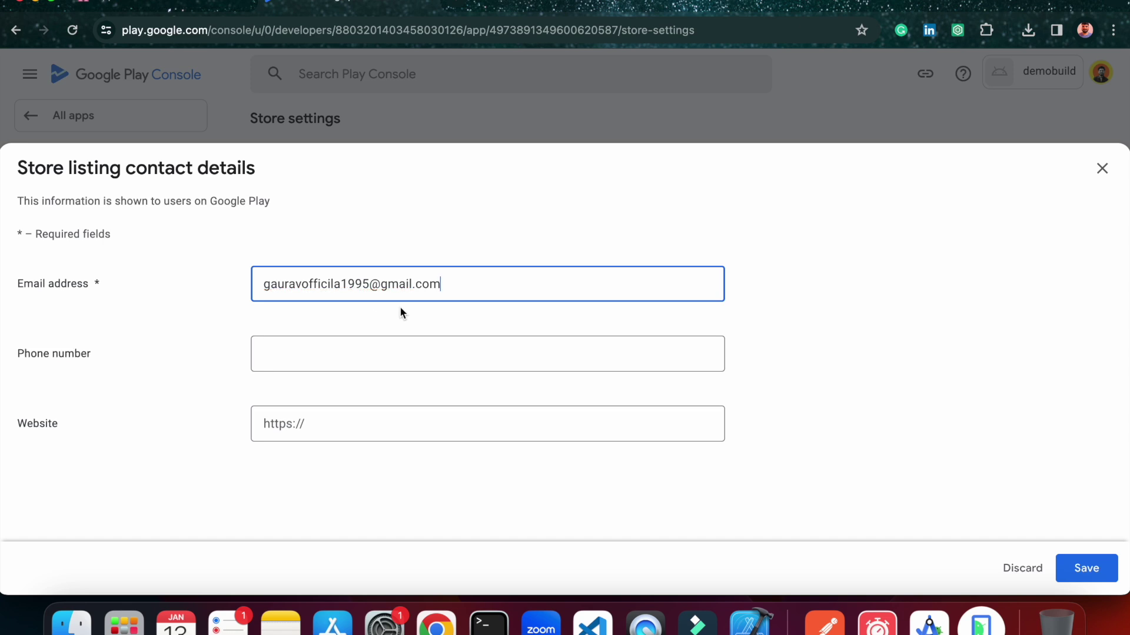
click(338, 352)
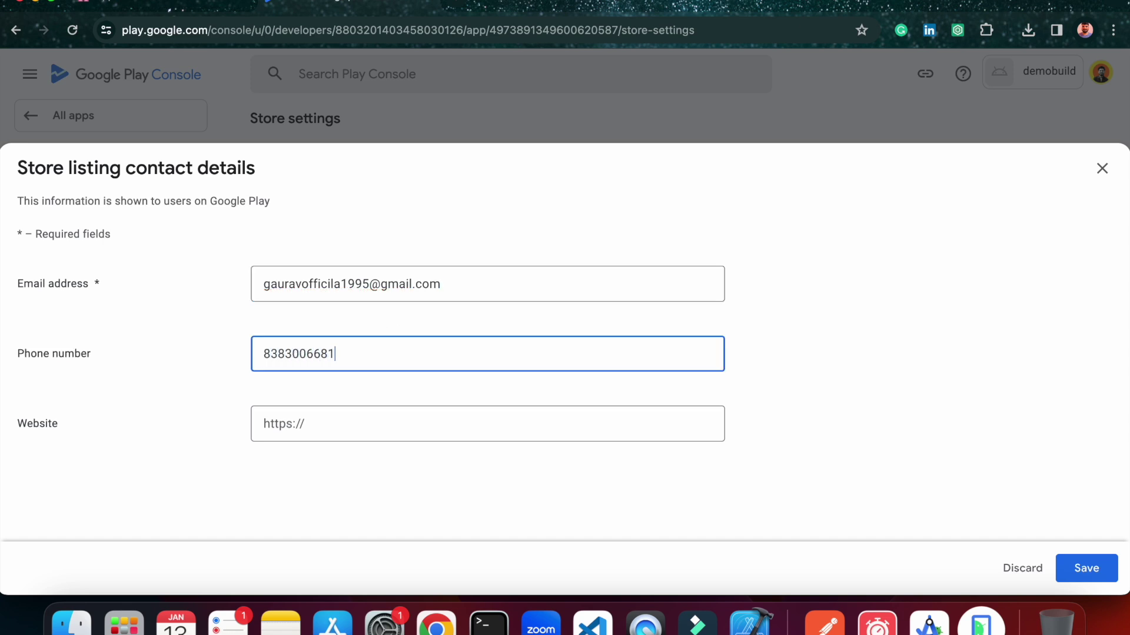
click(1086, 567)
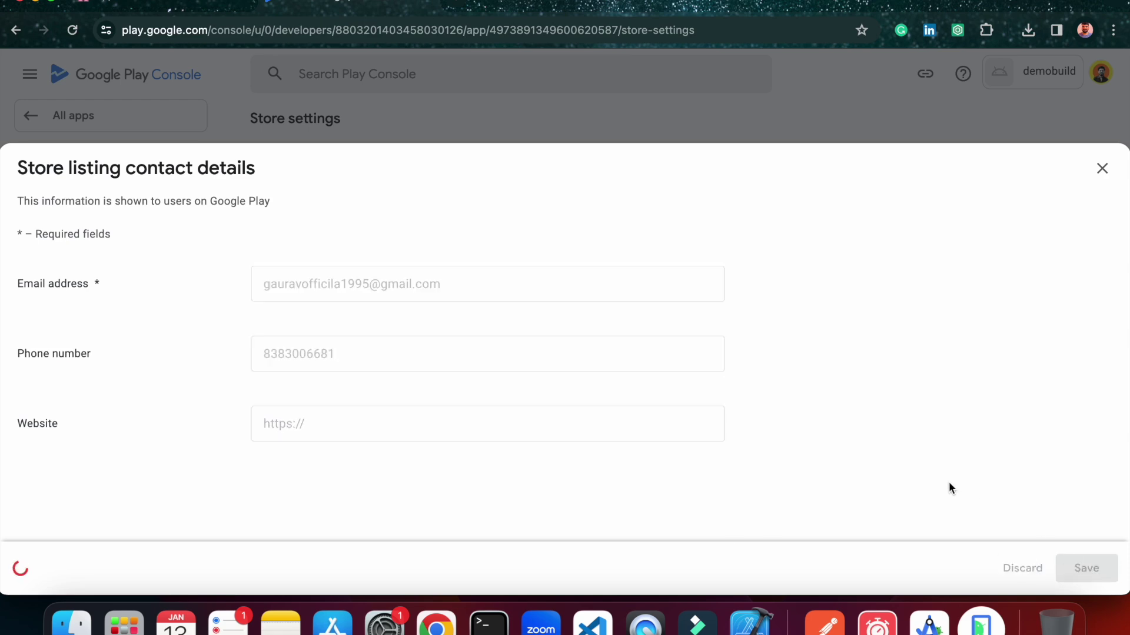
click(1109, 180)
scroll(553, 398, down, 5)
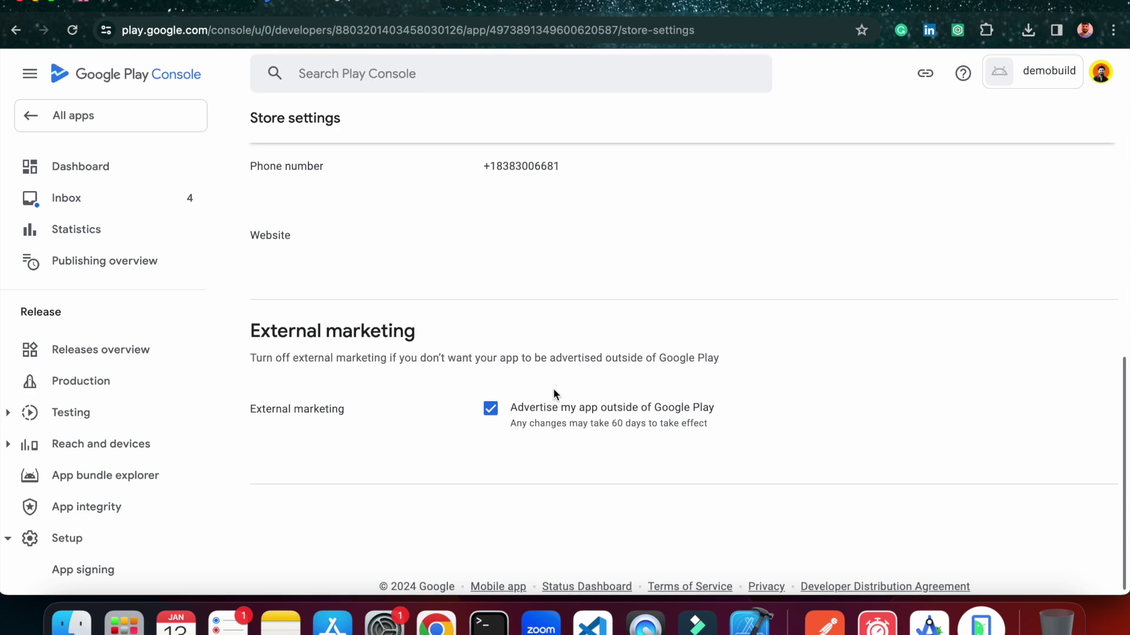
scroll(553, 393, up, 8)
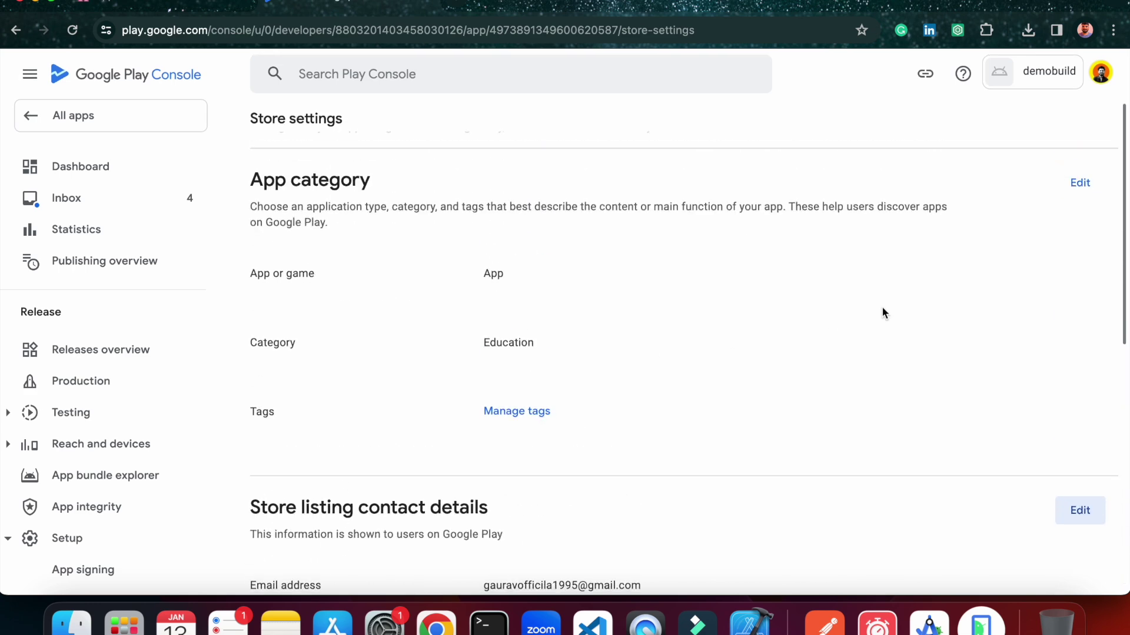
scroll(883, 313, up, 1)
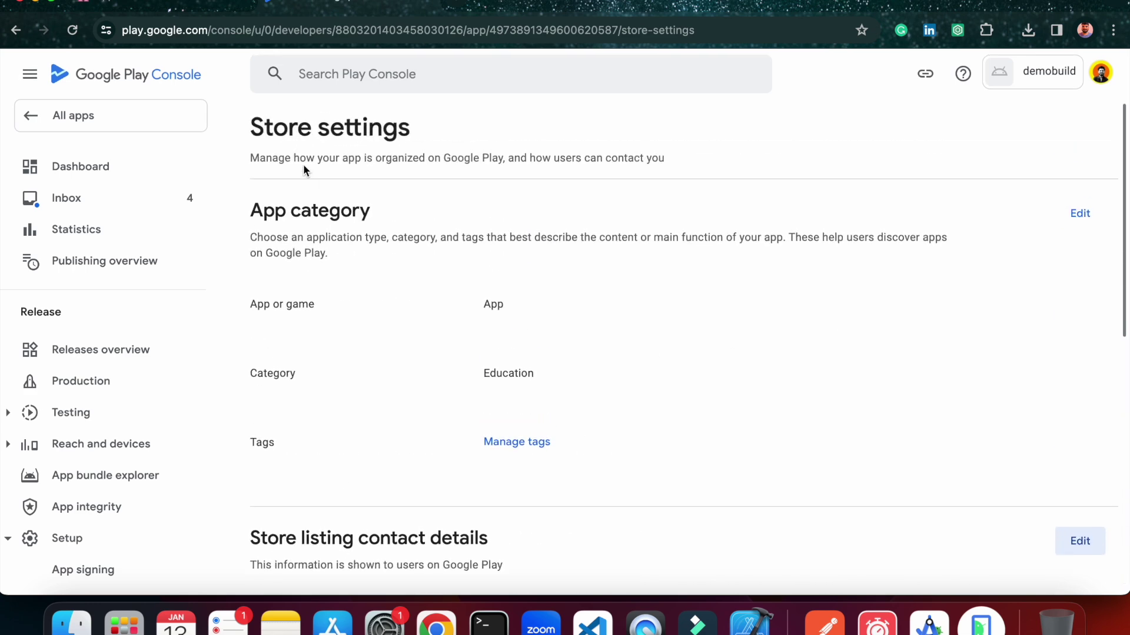
Open the demobuild app's dashboard and start setting up its main store listing.
click(118, 122)
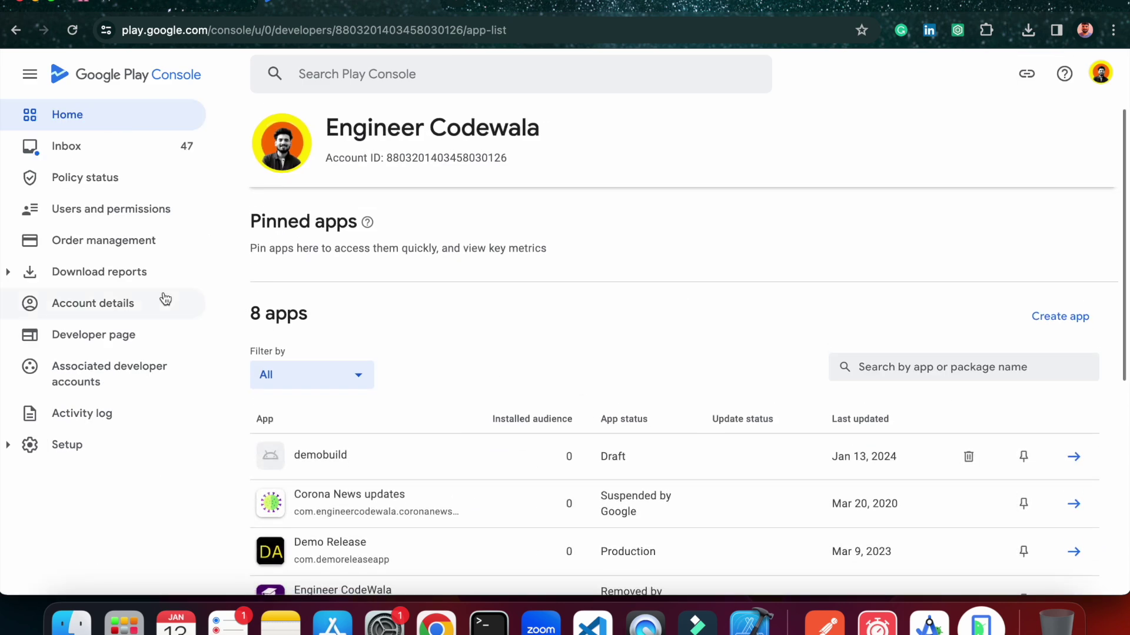
scroll(411, 358, down, 2)
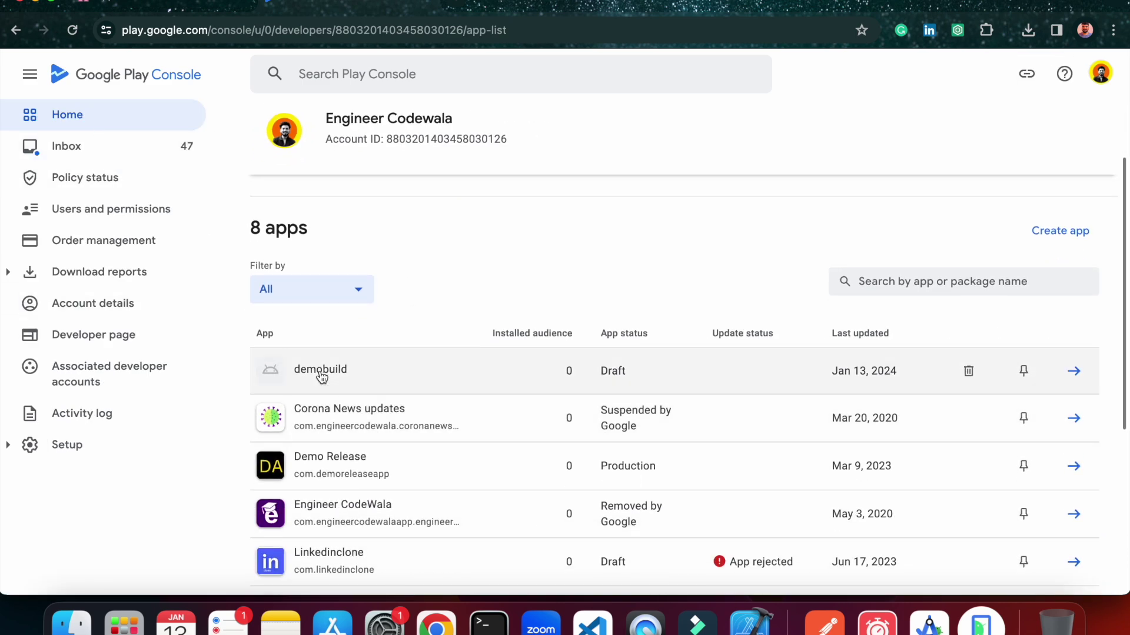
click(321, 374)
scroll(520, 398, down, 4)
scroll(519, 391, down, 5)
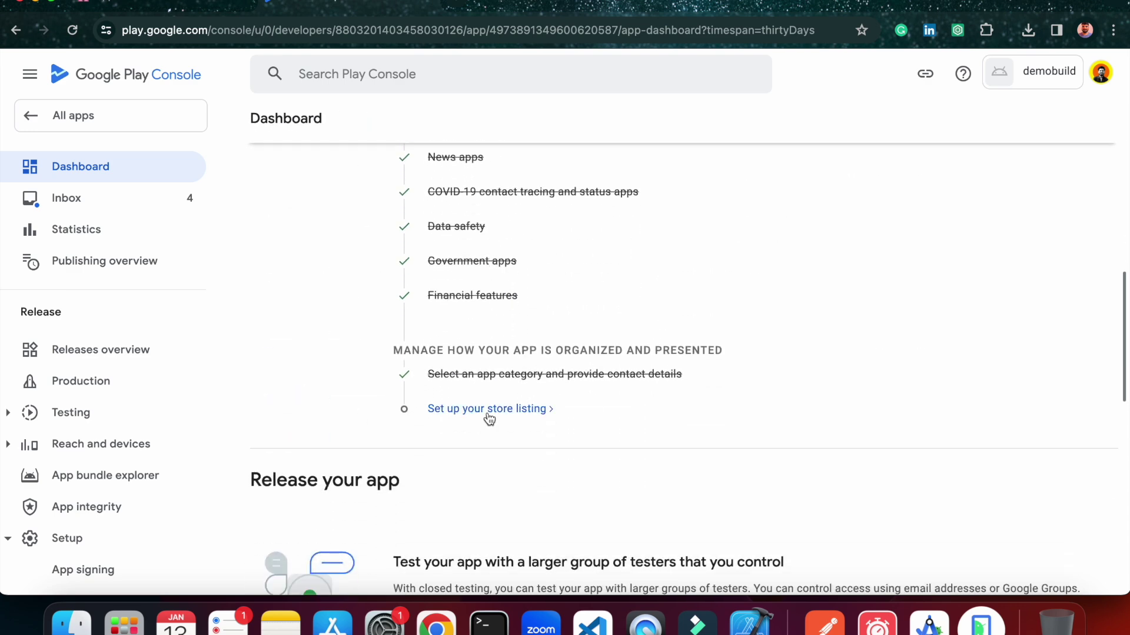
click(489, 411)
scroll(623, 333, down, 5)
scroll(623, 333, up, 2)
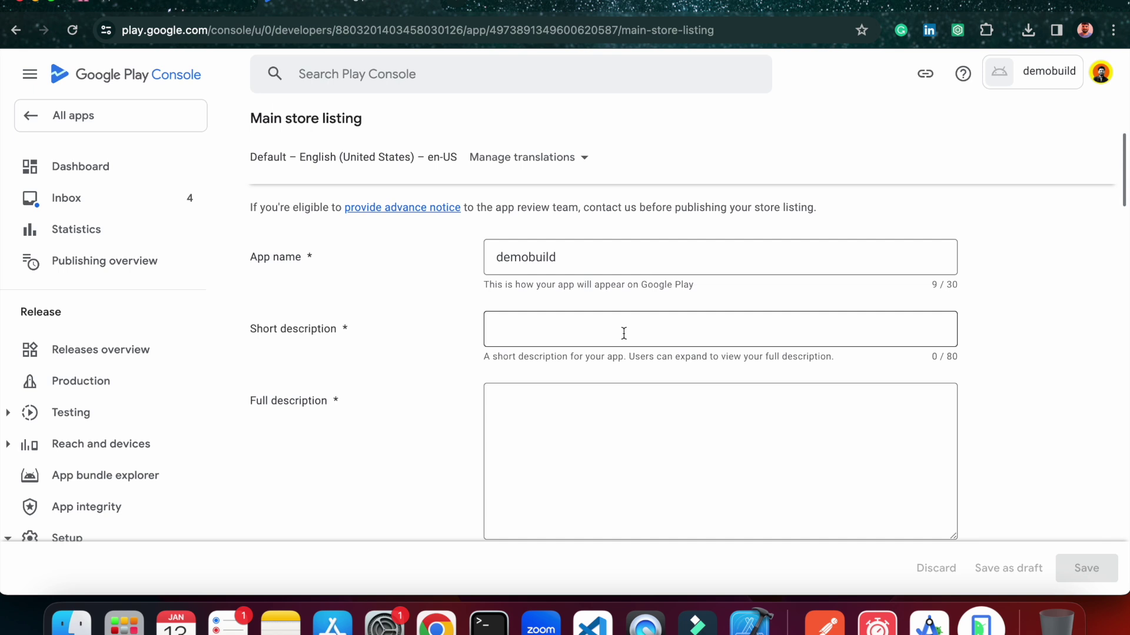
scroll(623, 333, down, 5)
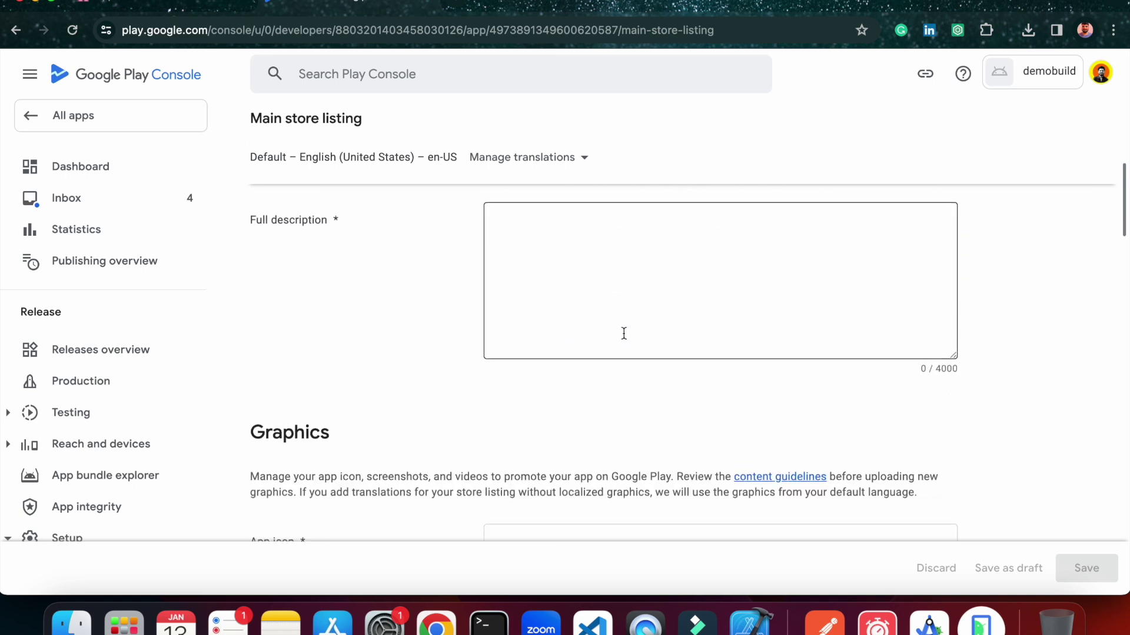
scroll(378, 464, down, 2)
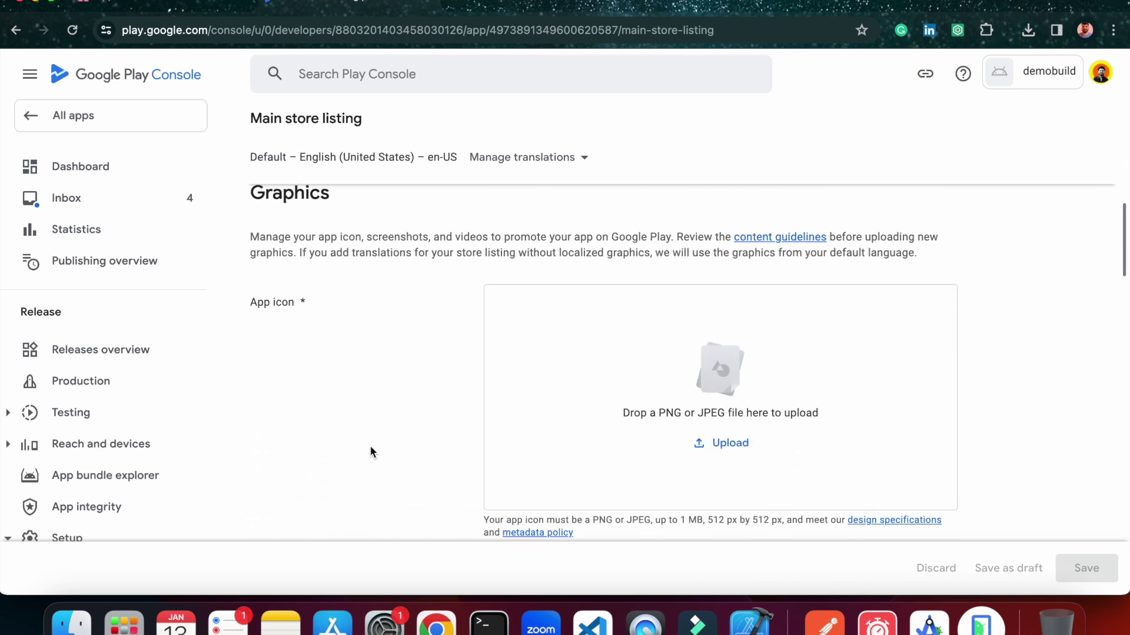
scroll(584, 387, down, 10)
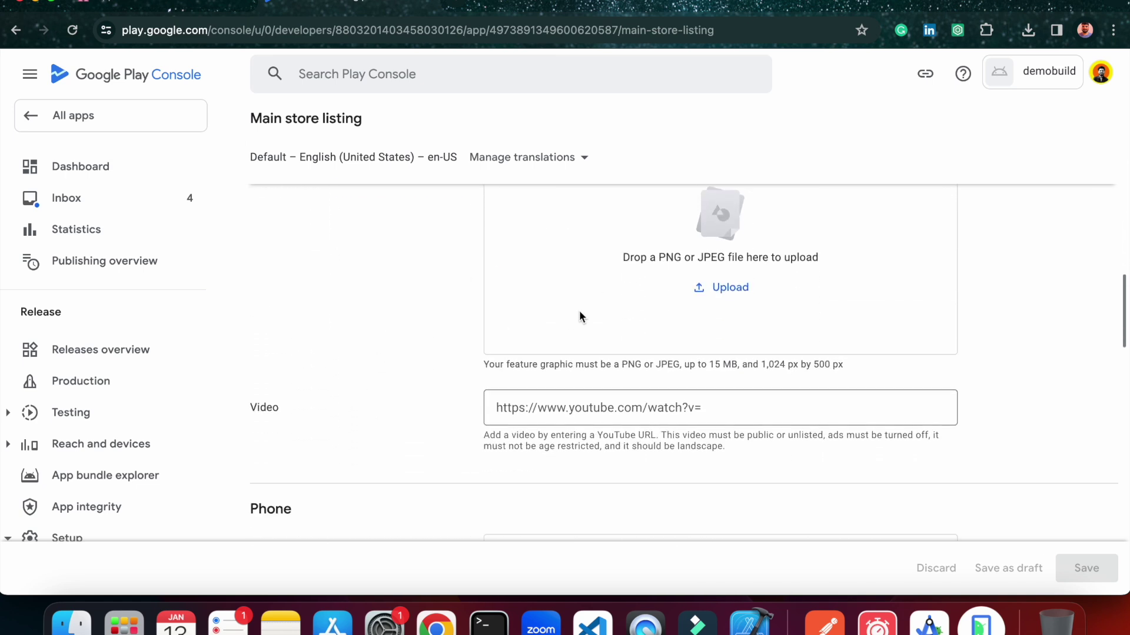
scroll(576, 328, down, 10)
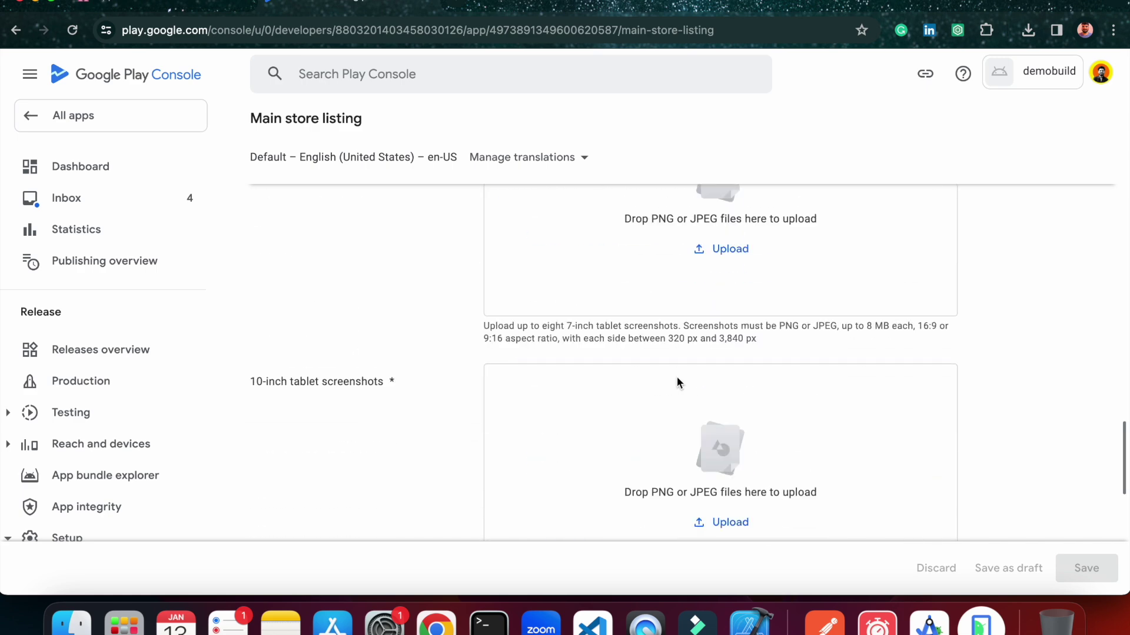
scroll(677, 377, down, 5)
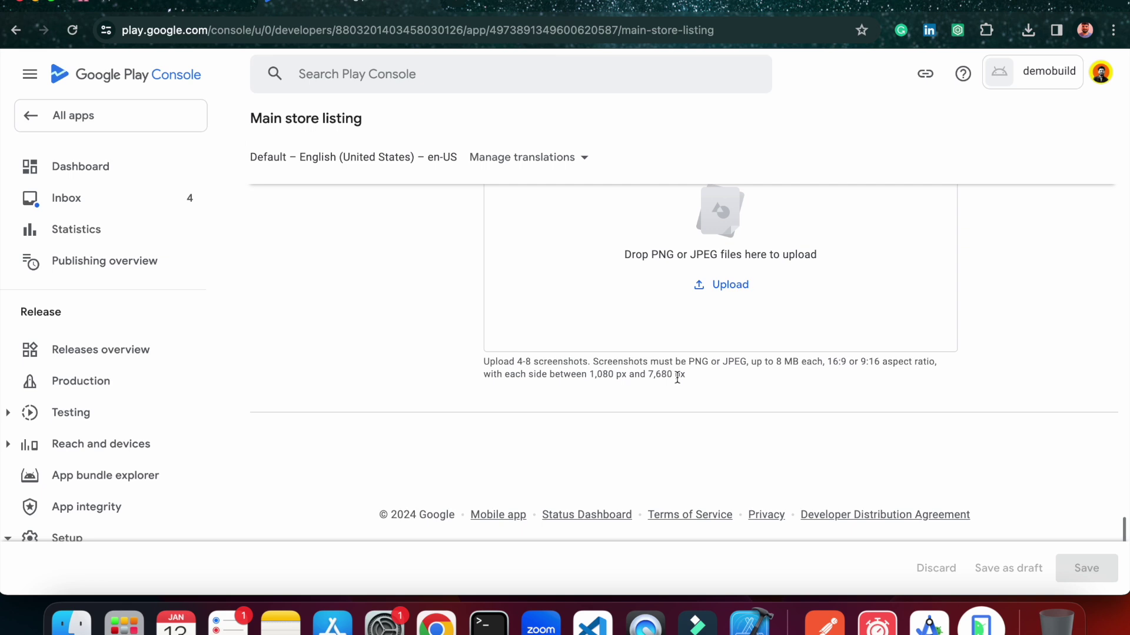
scroll(735, 348, up, 20)
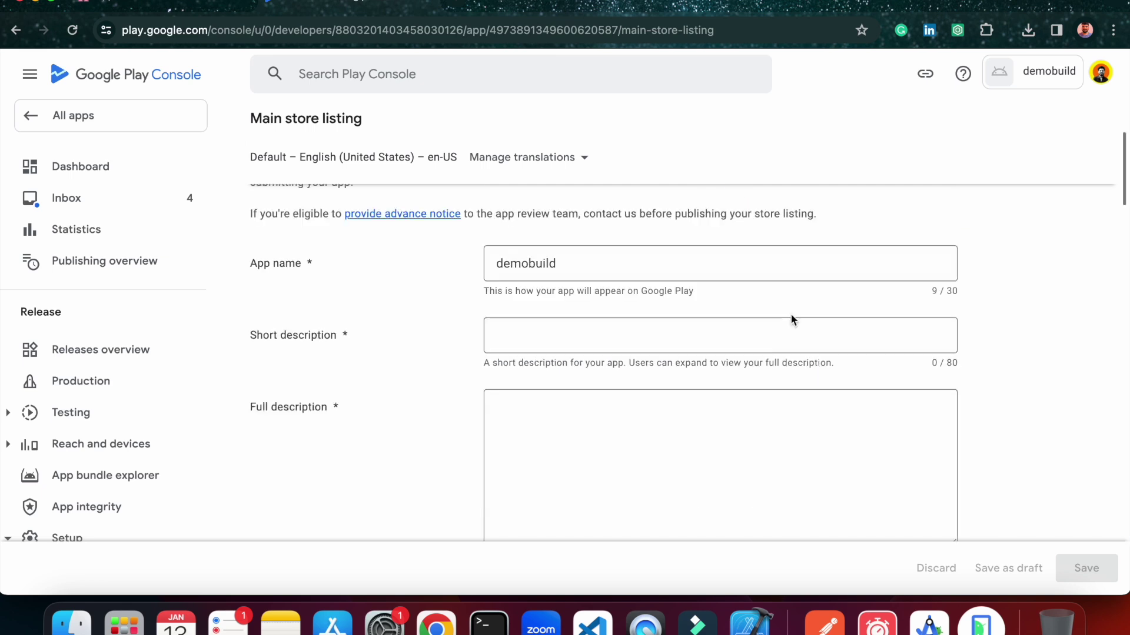
scroll(790, 318, down, 2)
Enter the short description 'demo app for learning deployment'.
click(640, 296)
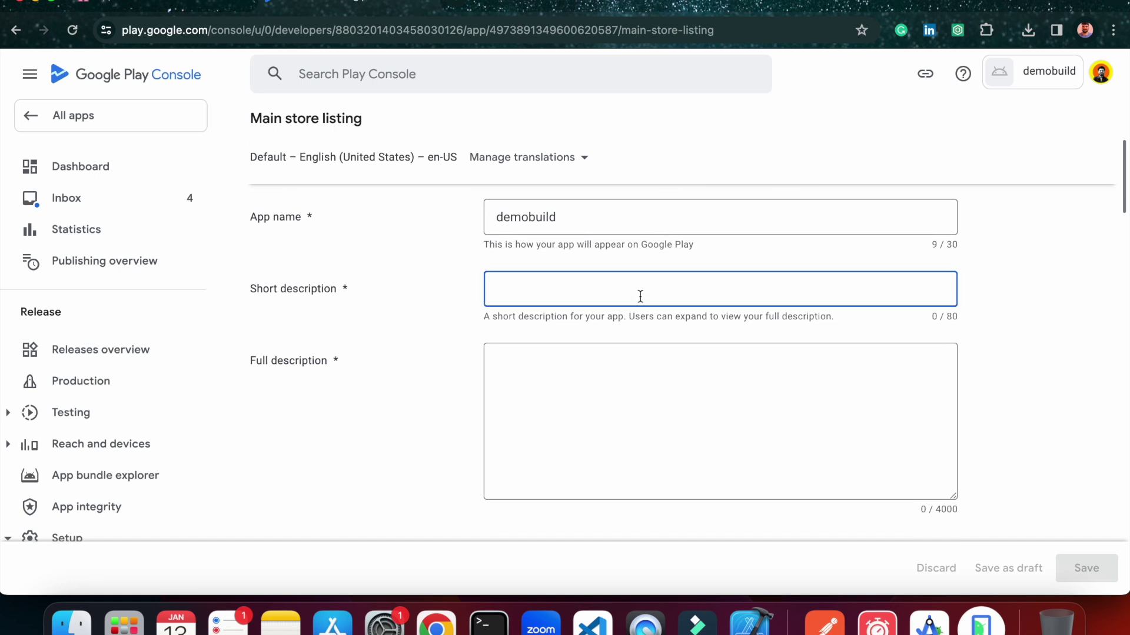
text(demo app)
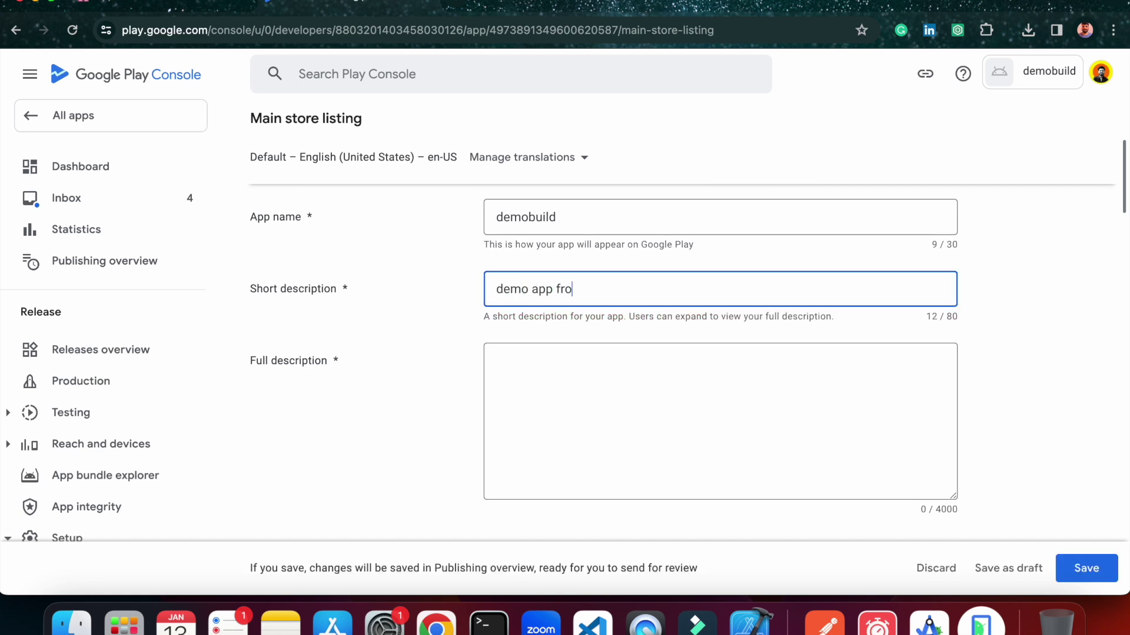
text( for learning deployment)
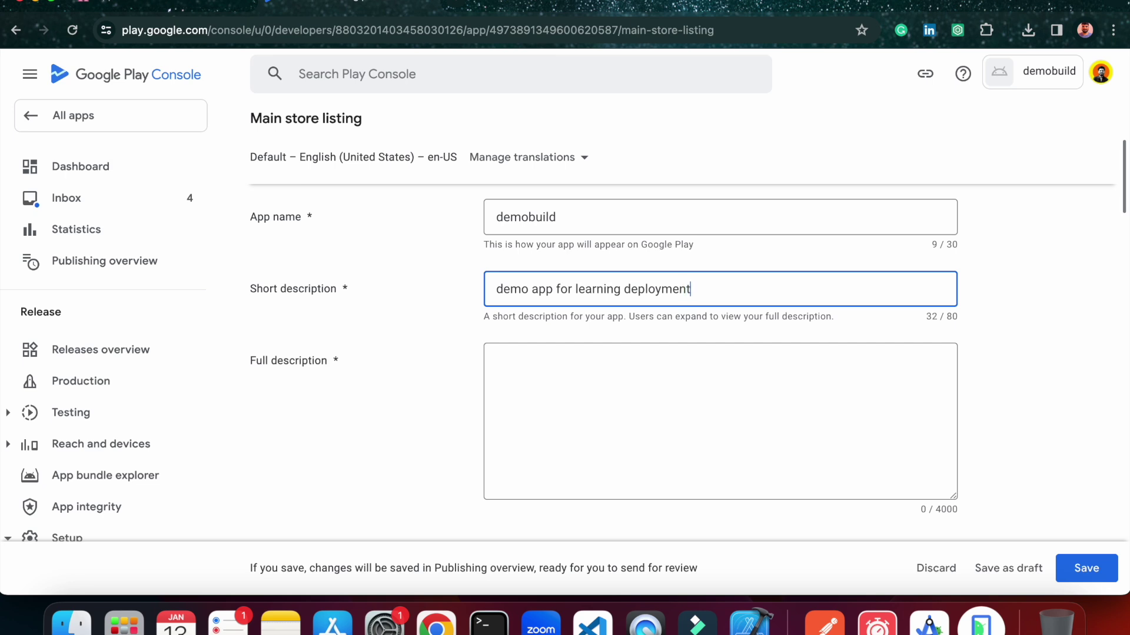
scroll(693, 324, down, 2)
click(594, 330)
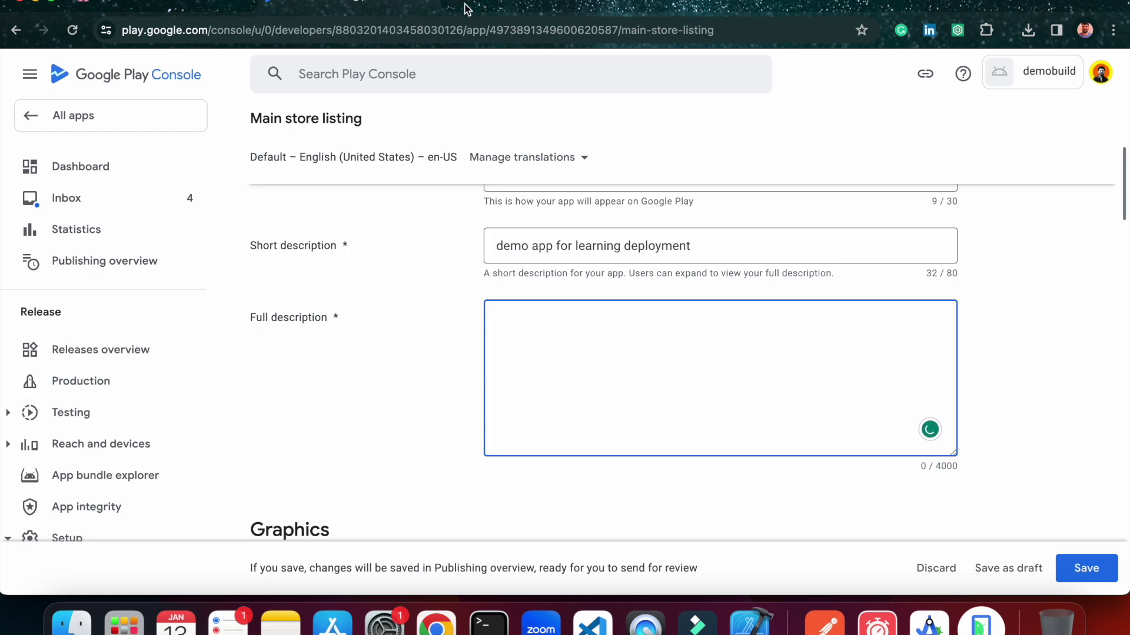
key(super+t)
Search 'lorem ipsum', copy lipsum.com's 'Why do we use it?' paragraph, and return to Play Console.
text(lore)
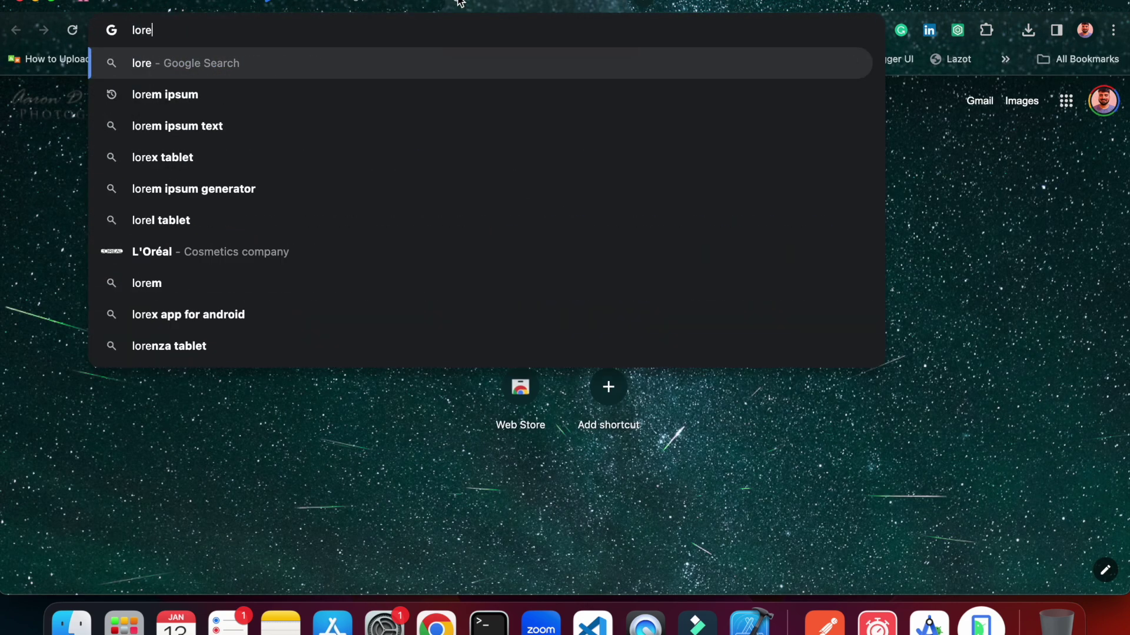
key(Down)
key(Return)
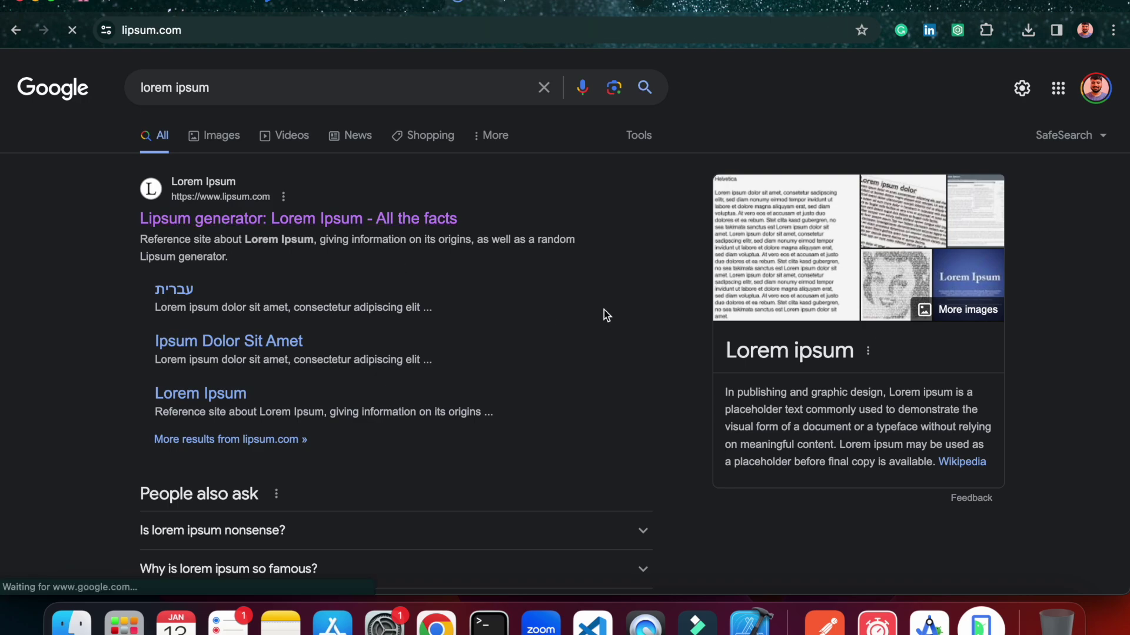
scroll(597, 309, down, 6)
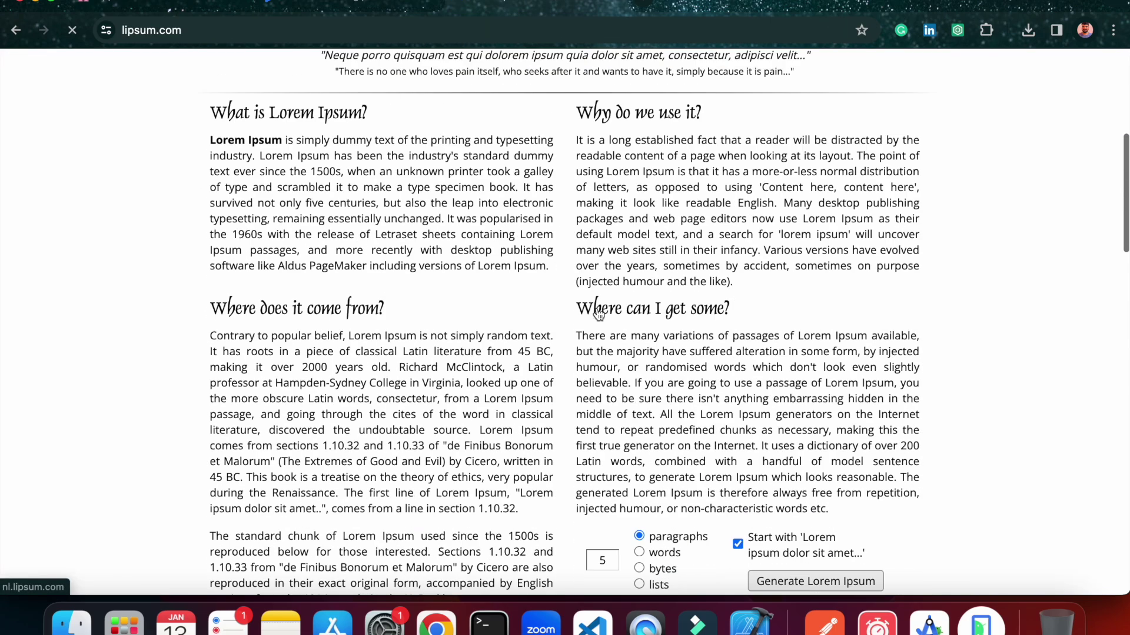
scroll(596, 309, up, 1)
drag(576, 184, 851, 232)
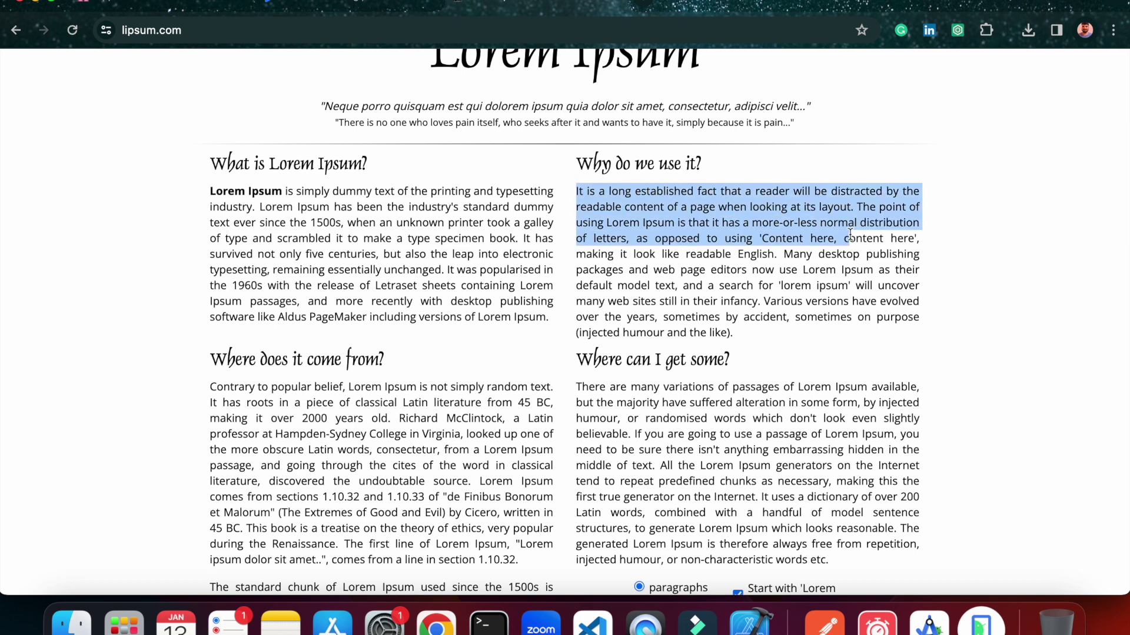
drag(850, 235, 763, 334)
key(super+c)
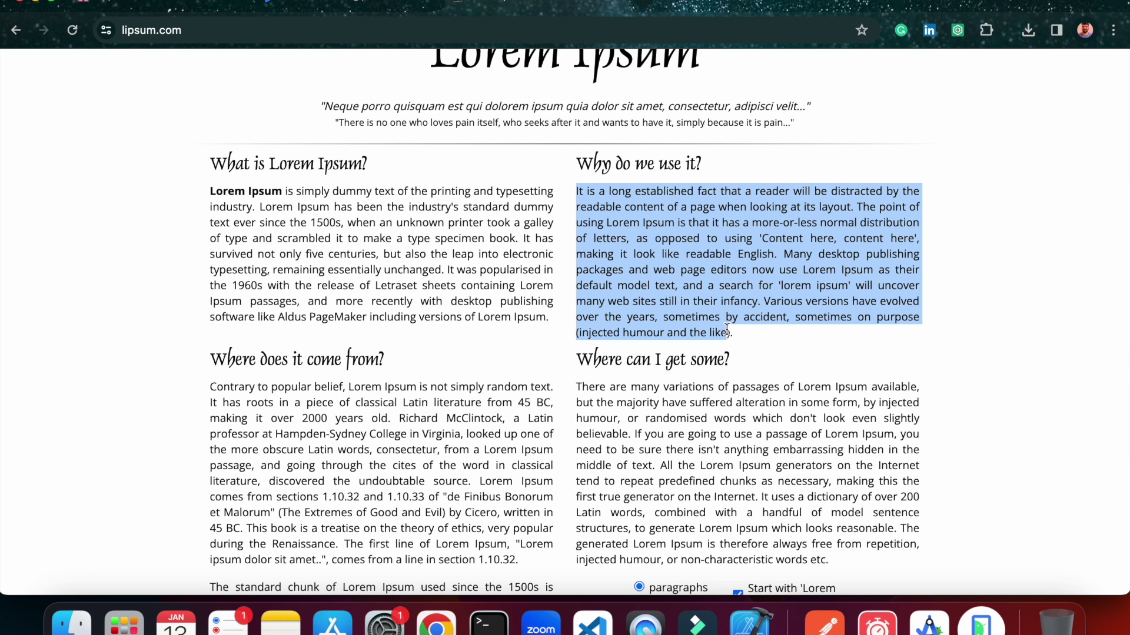
click(395, 8)
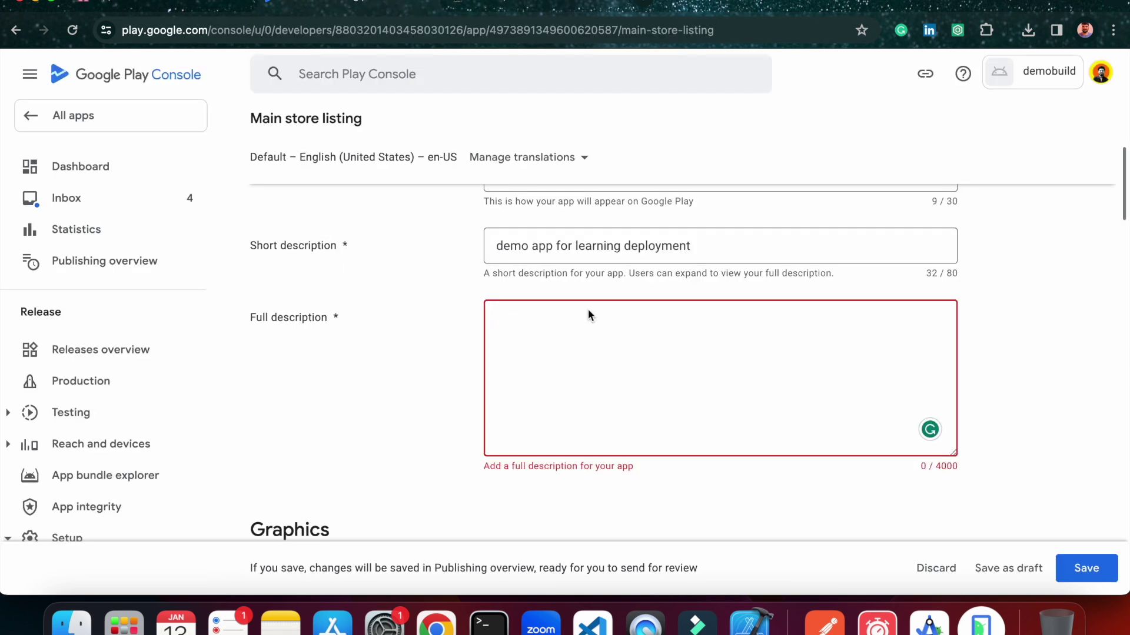
Paste the Lorem Ipsum paragraph as the full description (611 characters) and dismiss the Grammarly card.
click(586, 350)
key(super+v)
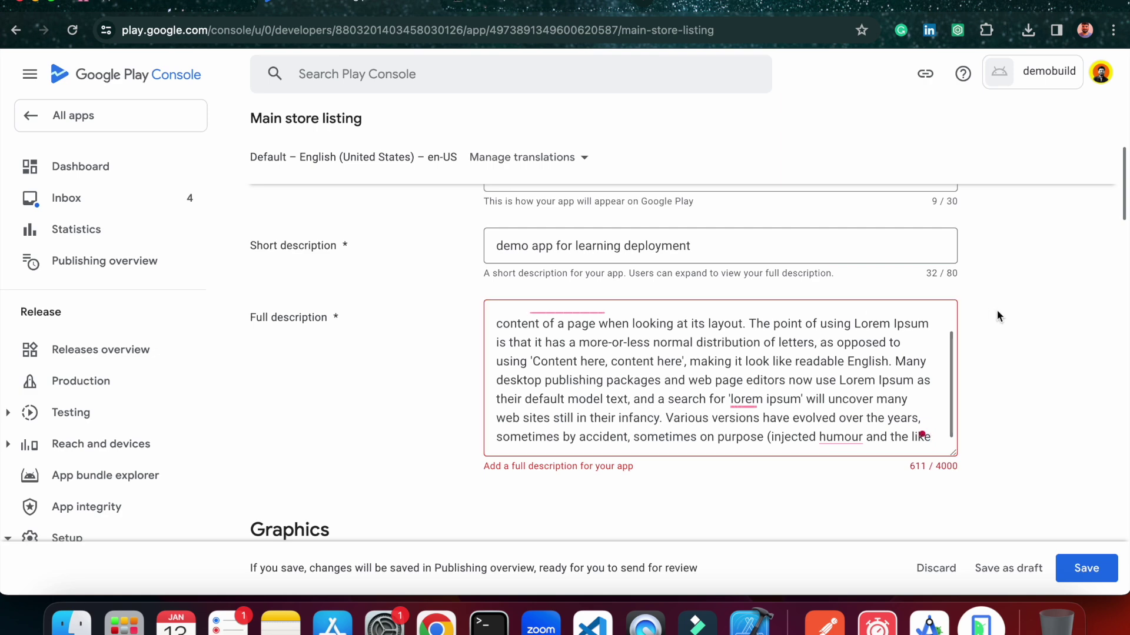
click(900, 343)
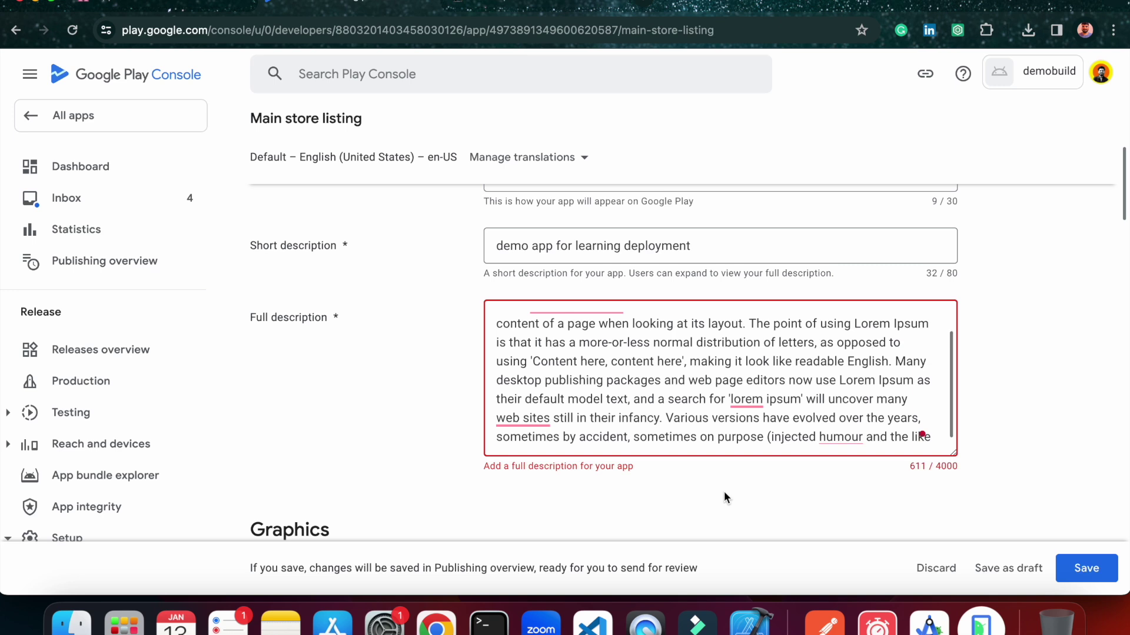
scroll(758, 392, down, 1)
click(733, 463)
scroll(1026, 368, down, 1)
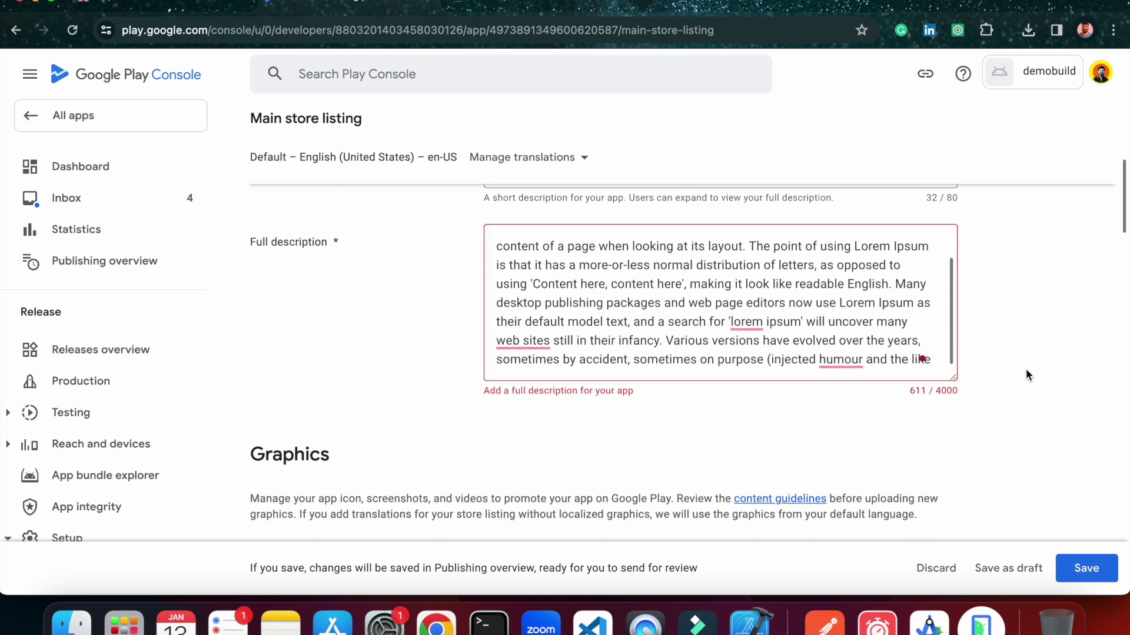
click(537, 338)
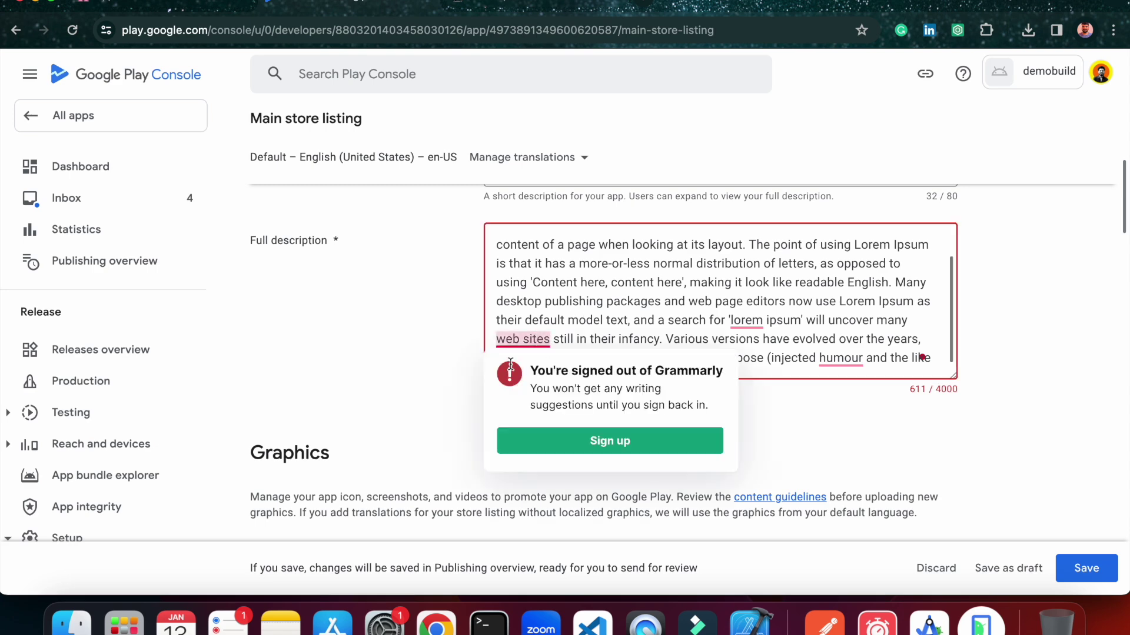
click(484, 369)
scroll(638, 411, down, 5)
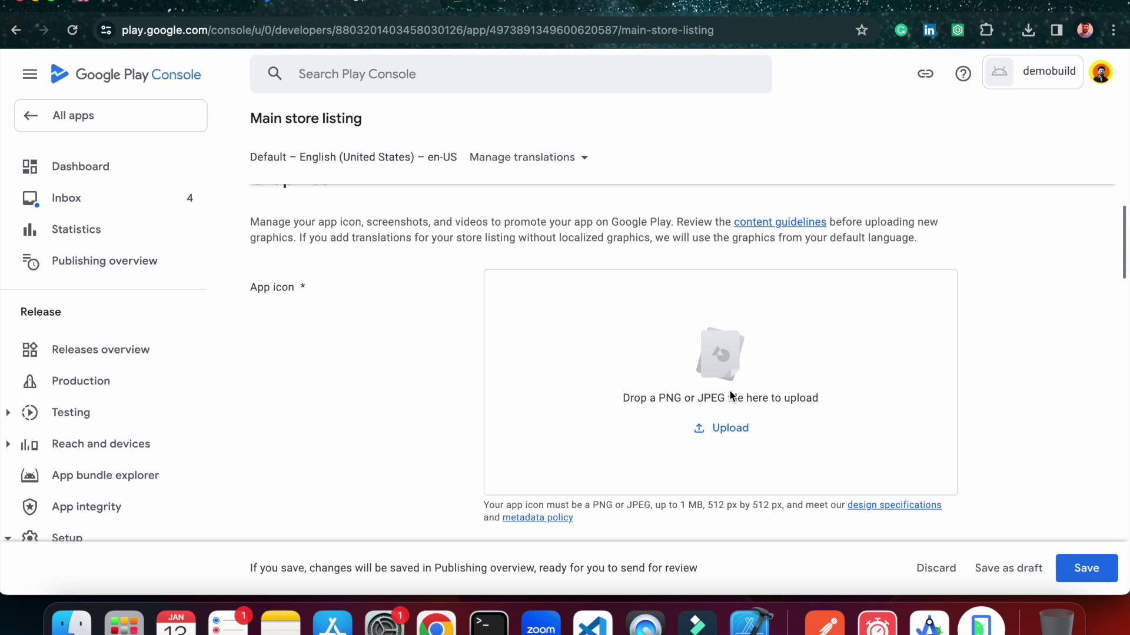
Check logo1.png's file details and drag it onto the App icon drop zone, which rejects its dimensions.
click(75, 625)
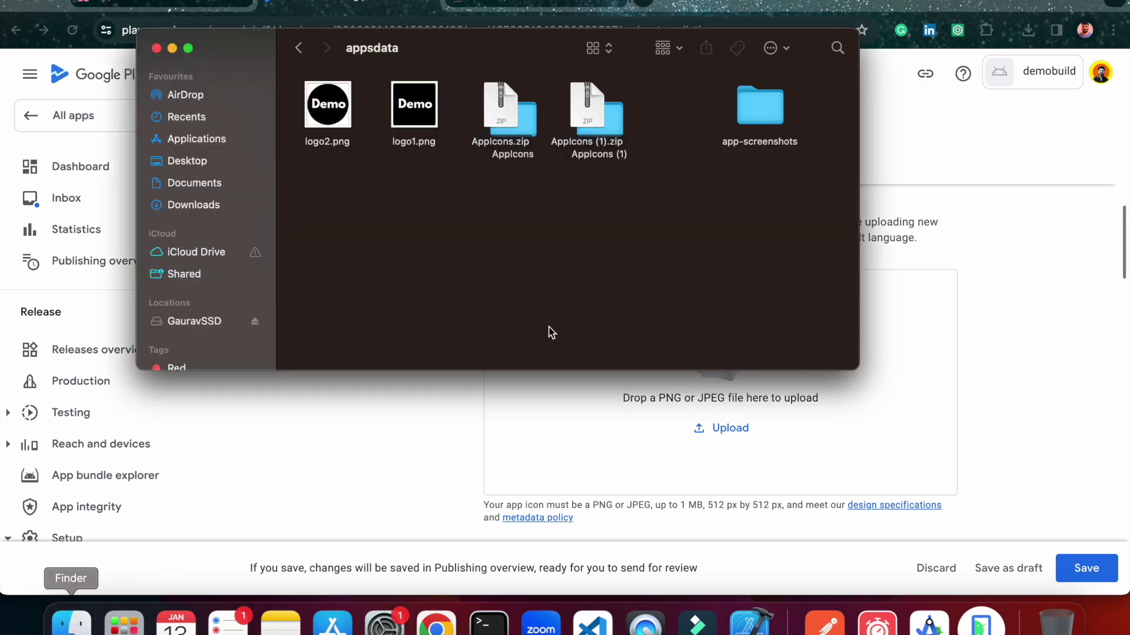
click(414, 115)
right_click(413, 113)
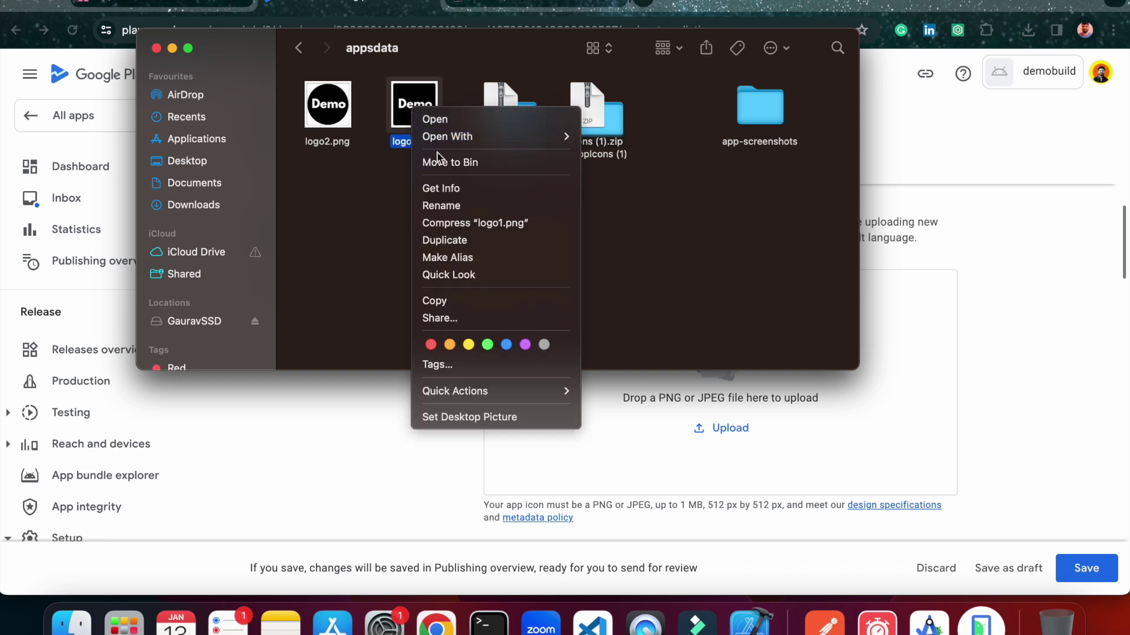
click(443, 188)
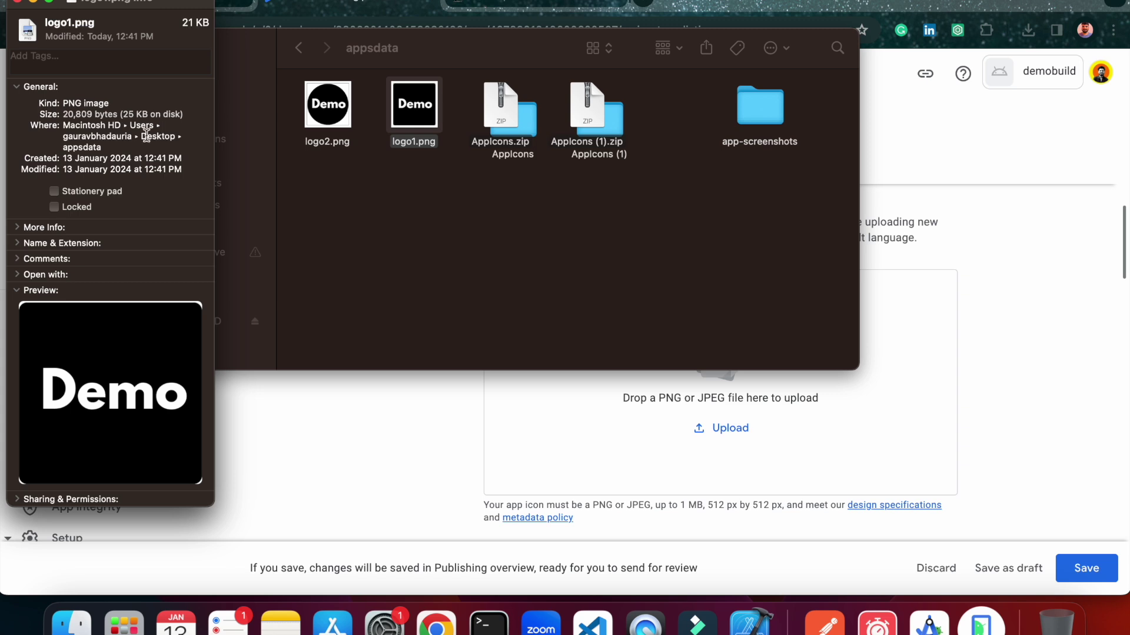
click(18, 228)
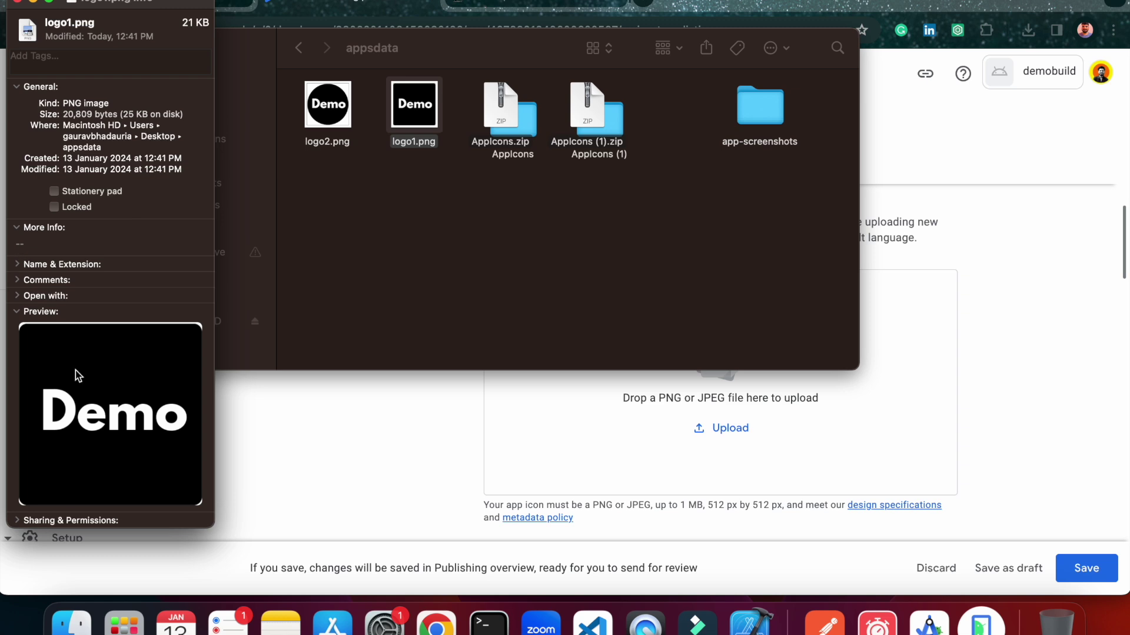
click(17, 2)
drag(414, 105, 913, 402)
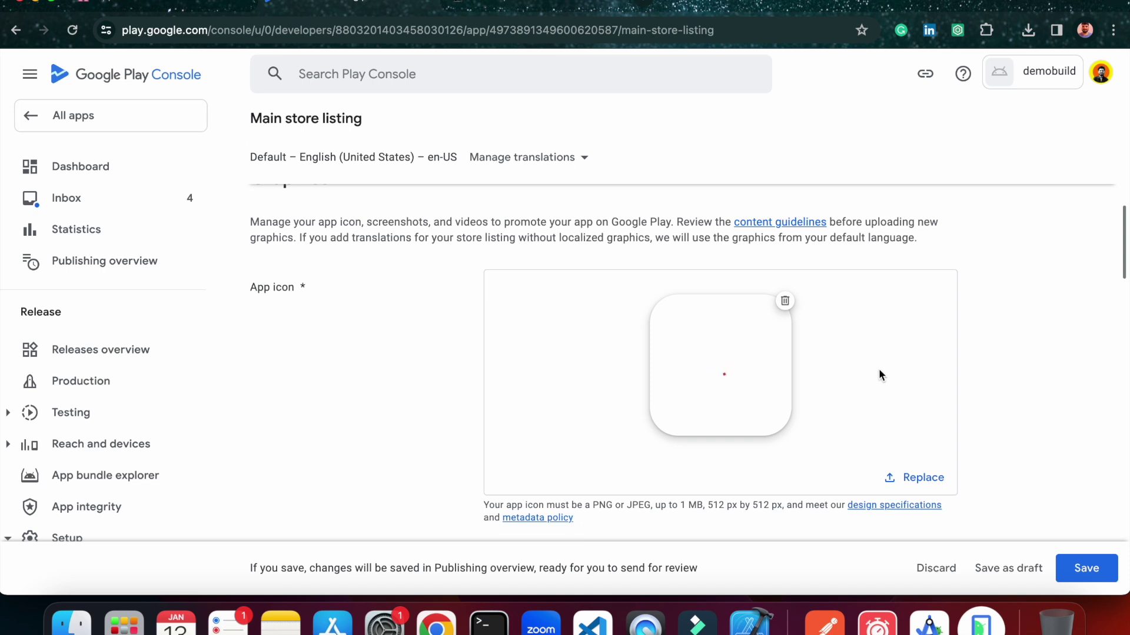
scroll(880, 375, down, 2)
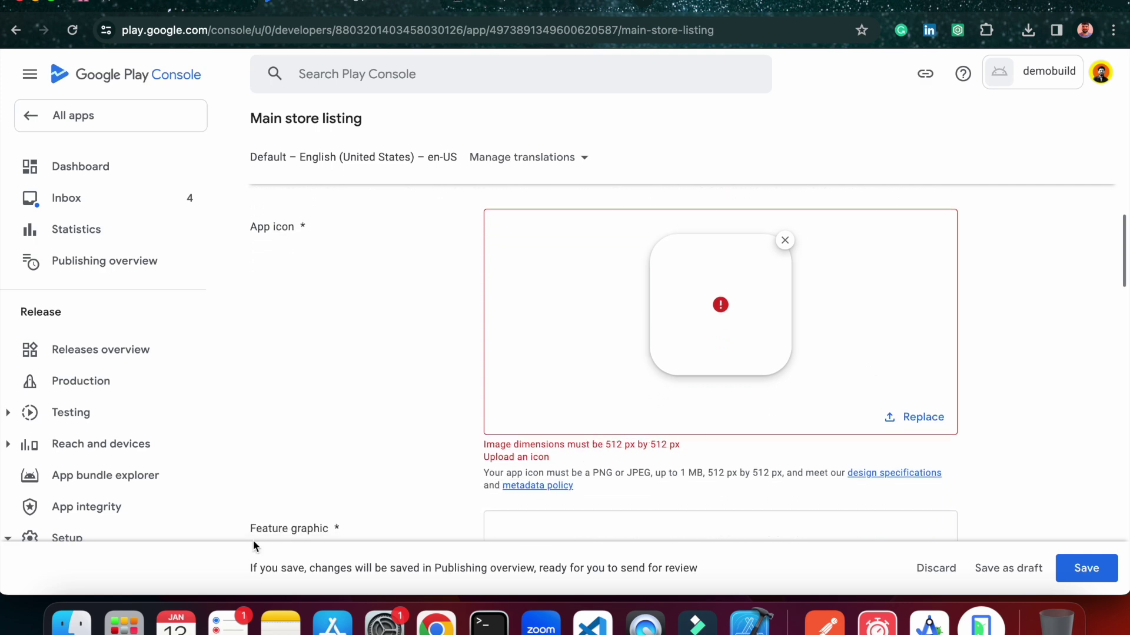
Upload playstore.png from the AppIcons (1) folder as the 512 px app icon.
click(72, 622)
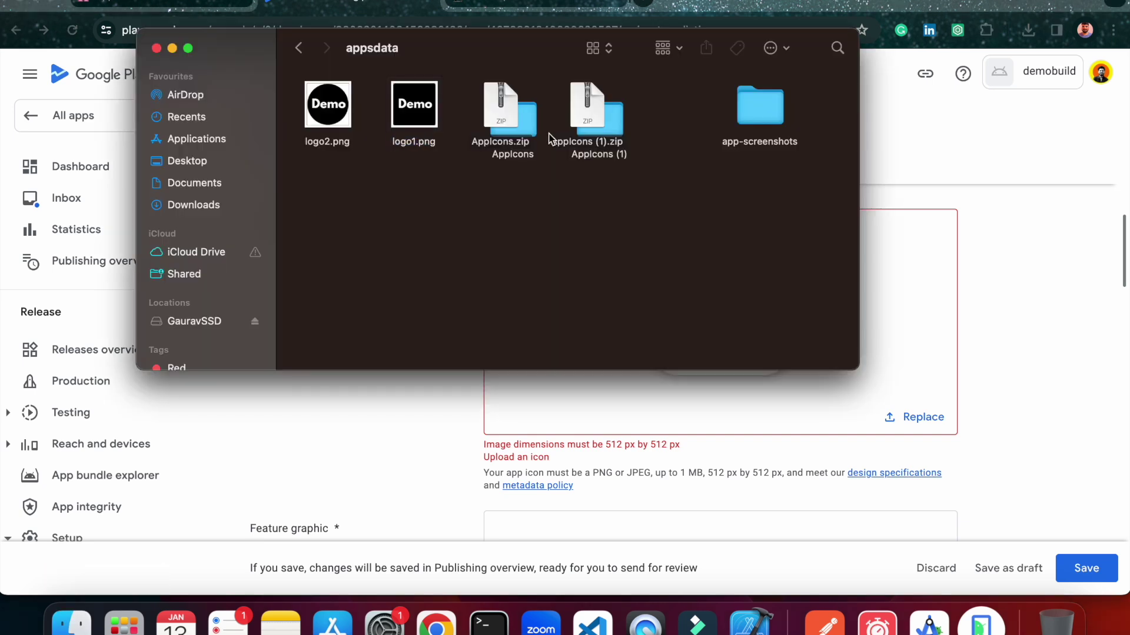
double_click(529, 125)
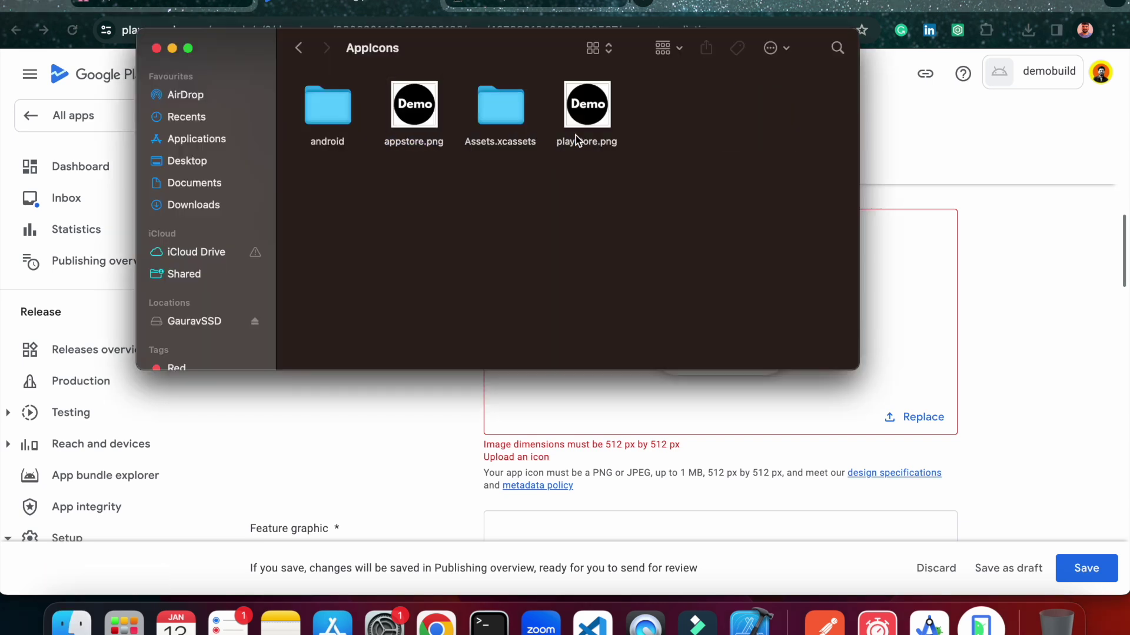
click(298, 48)
double_click(612, 118)
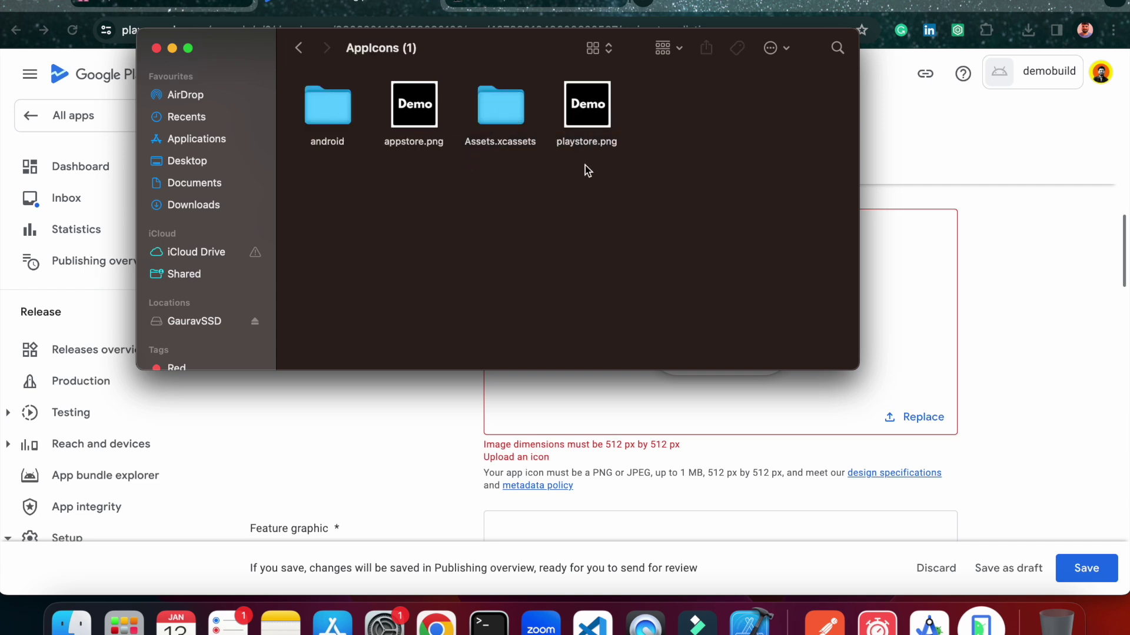
drag(595, 112, 921, 340)
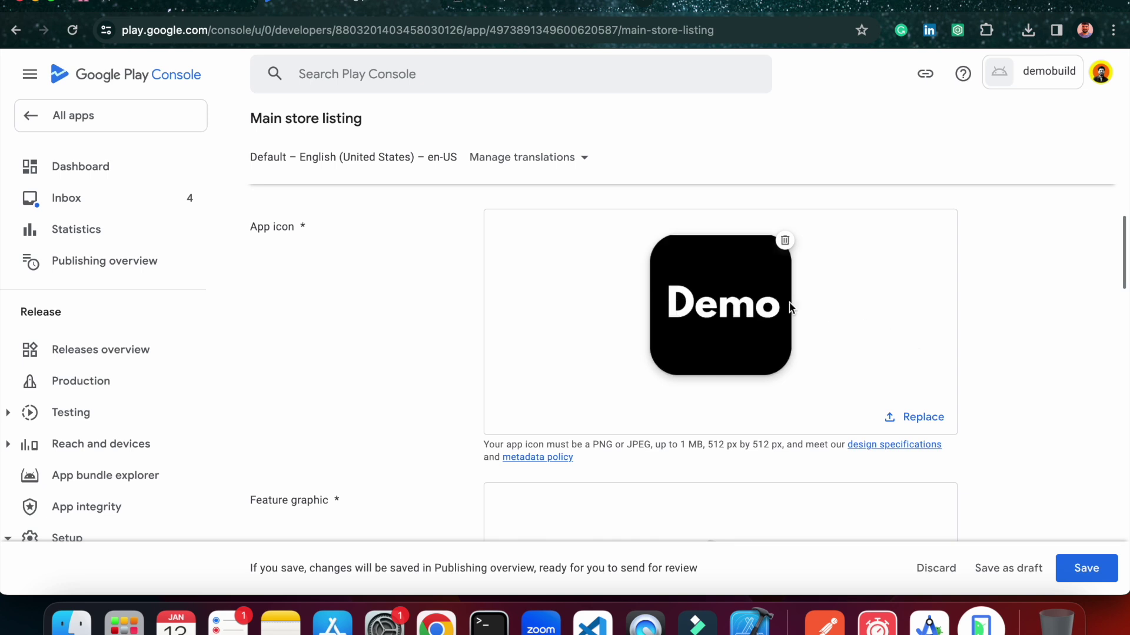
scroll(789, 312, down, 5)
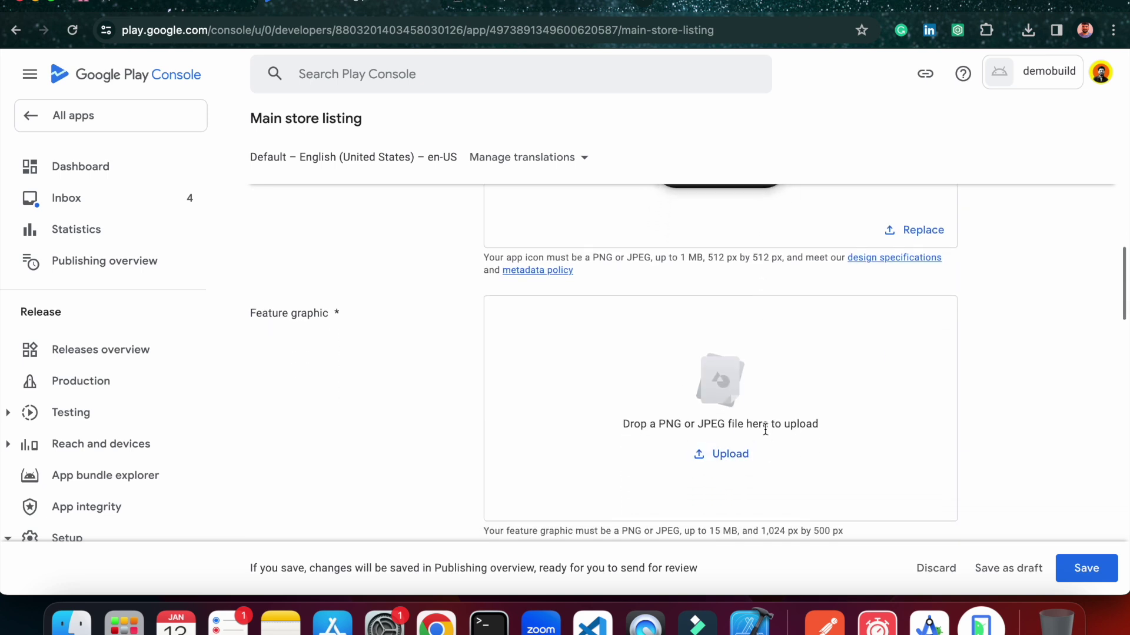
Drag the 1024_500 JPG banner from appsdata onto Feature graphic, where it fails the size check.
scroll(777, 435, down, 2)
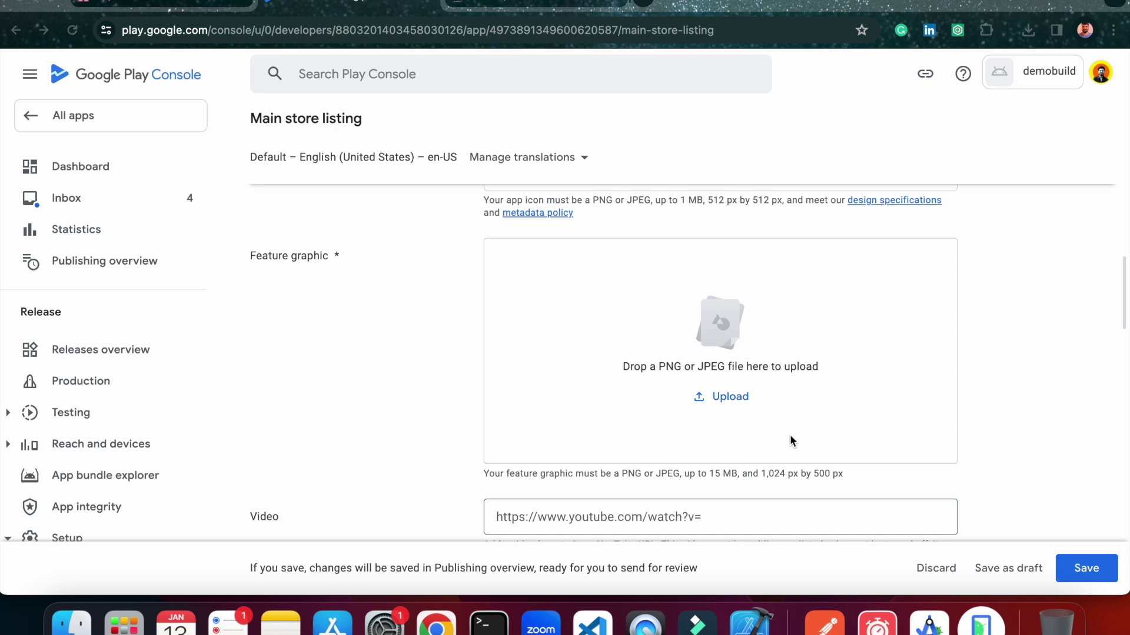
scroll(640, 384, down, 2)
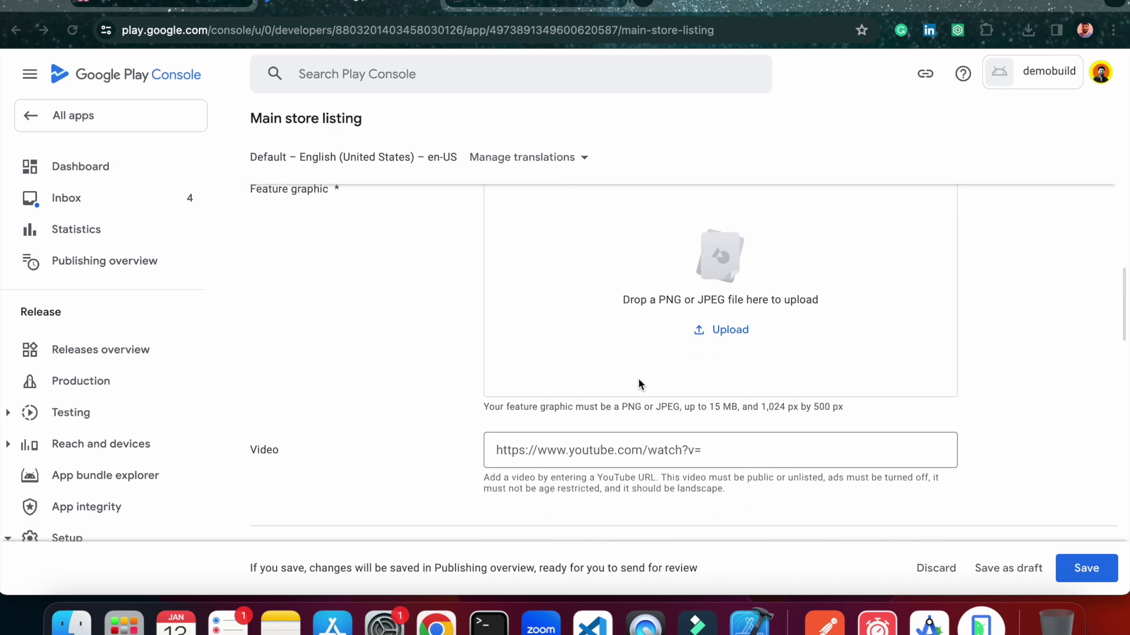
scroll(630, 400, up, 1)
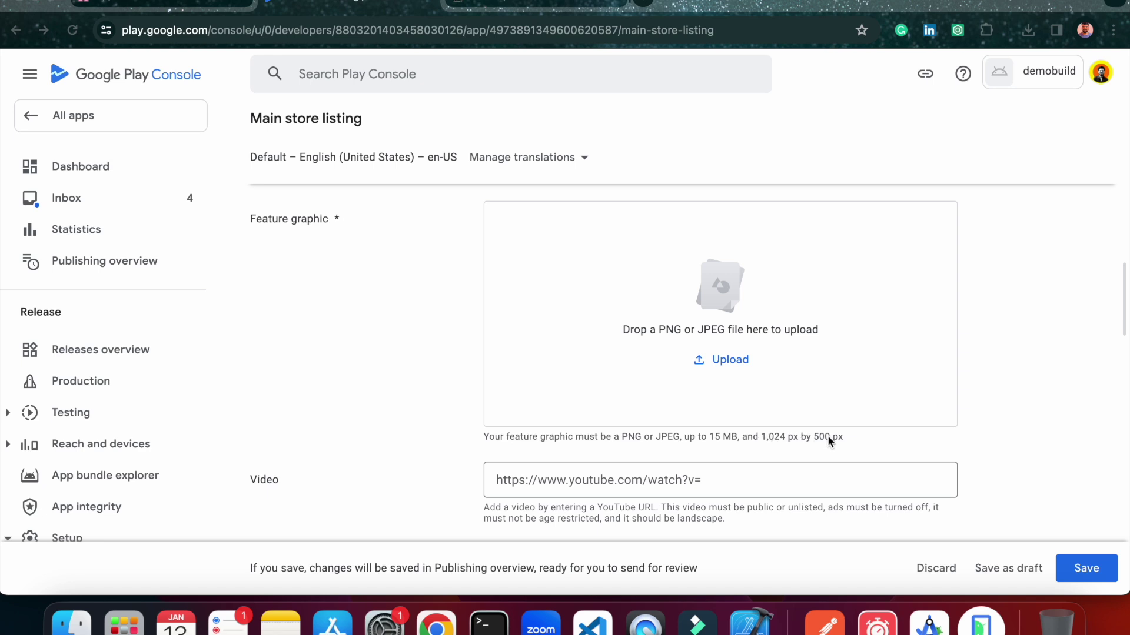
scroll(590, 368, up, 1)
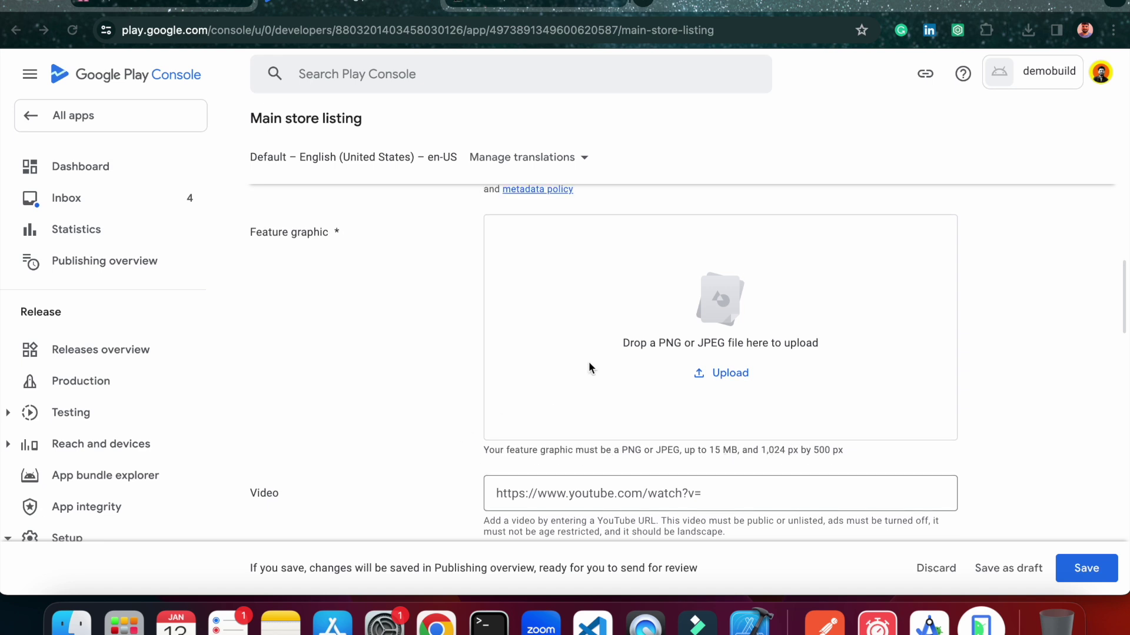
click(85, 623)
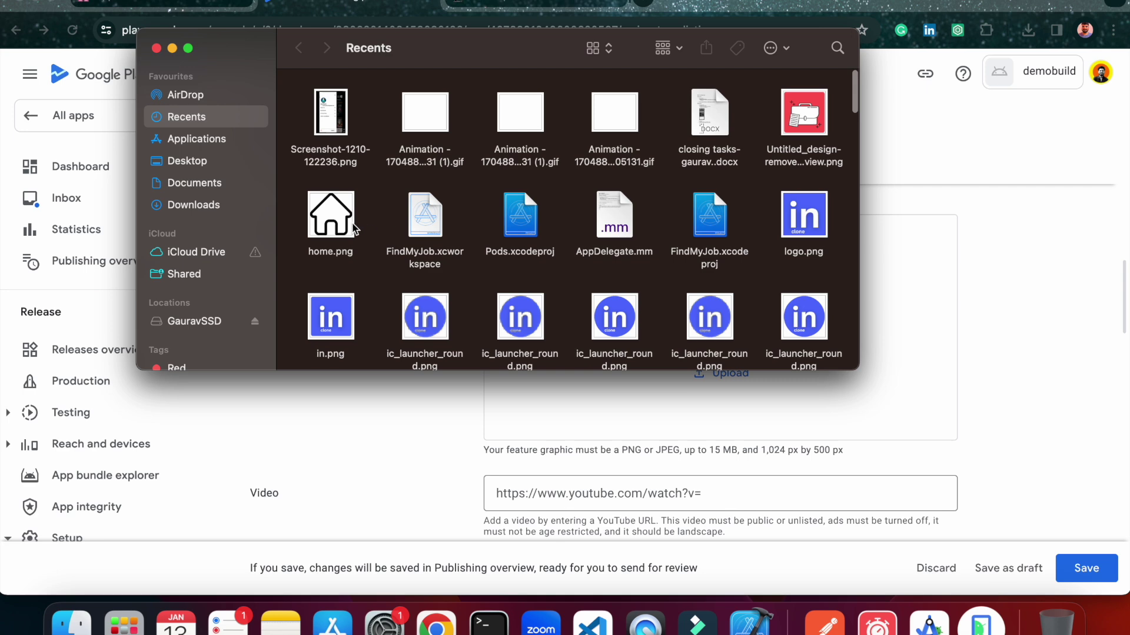
click(194, 183)
click(196, 163)
click(441, 260)
double_click(441, 259)
click(331, 195)
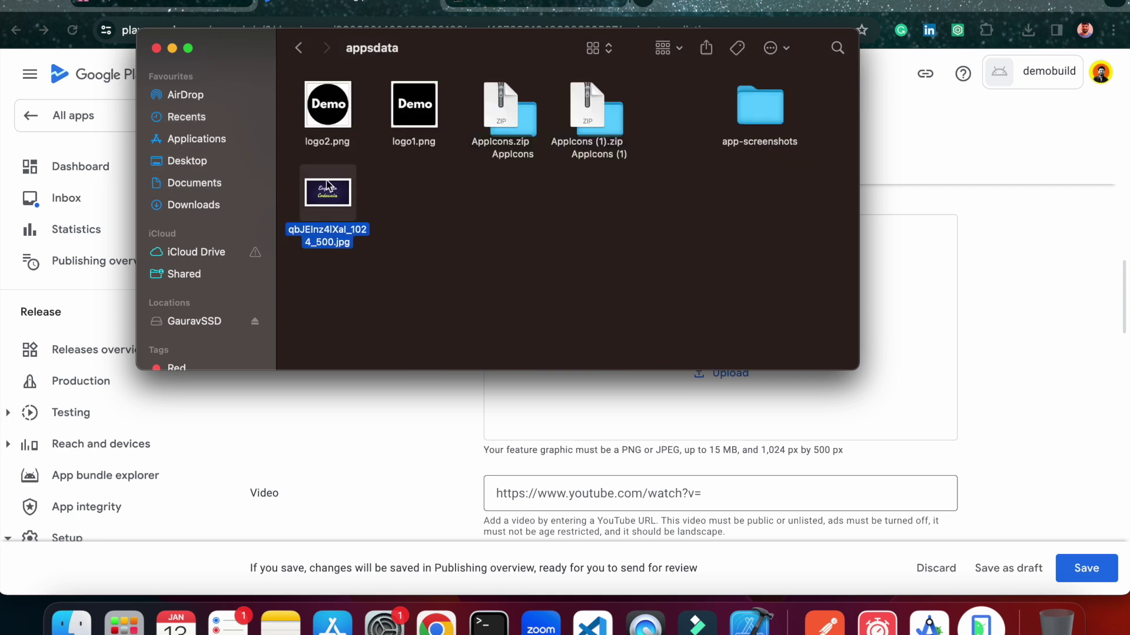
click(374, 209)
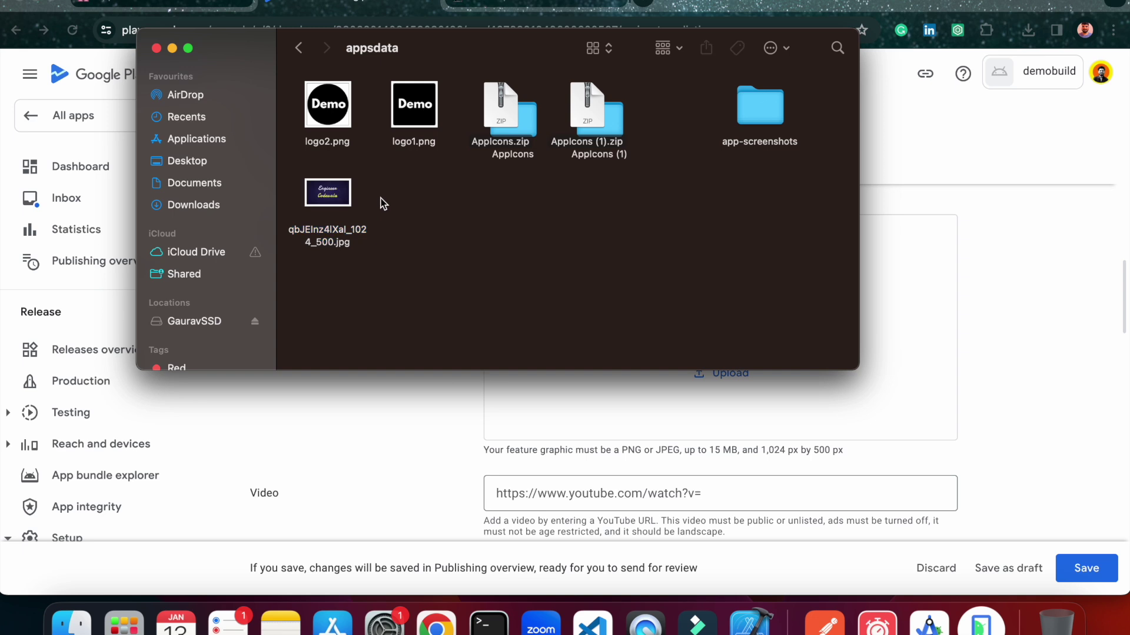
click(341, 198)
drag(341, 197, 906, 291)
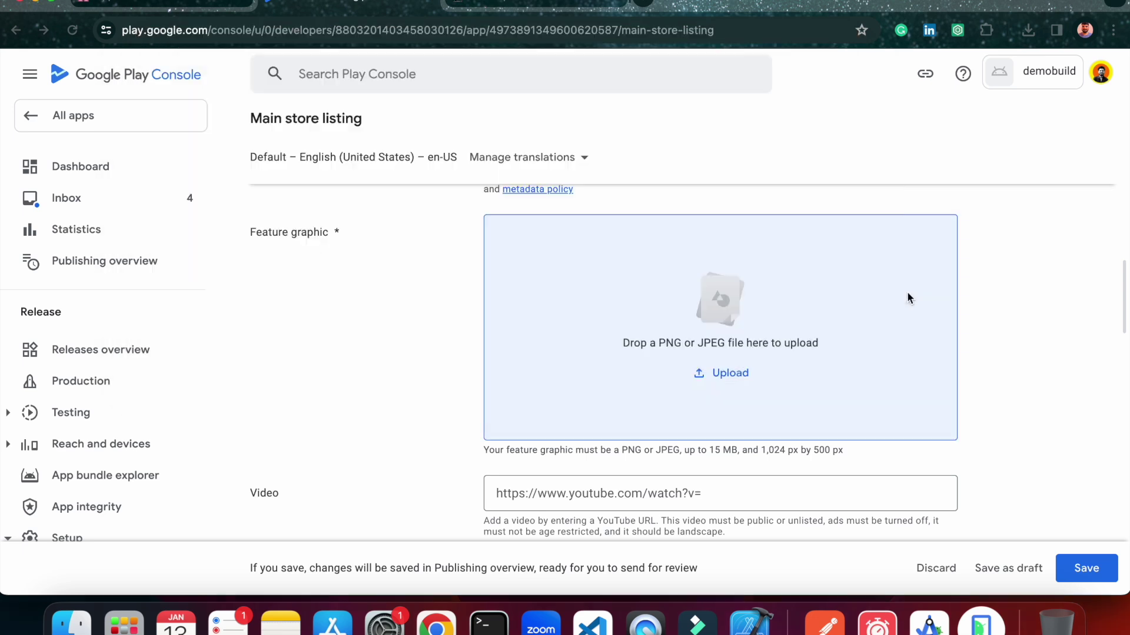
scroll(906, 291, down, 1)
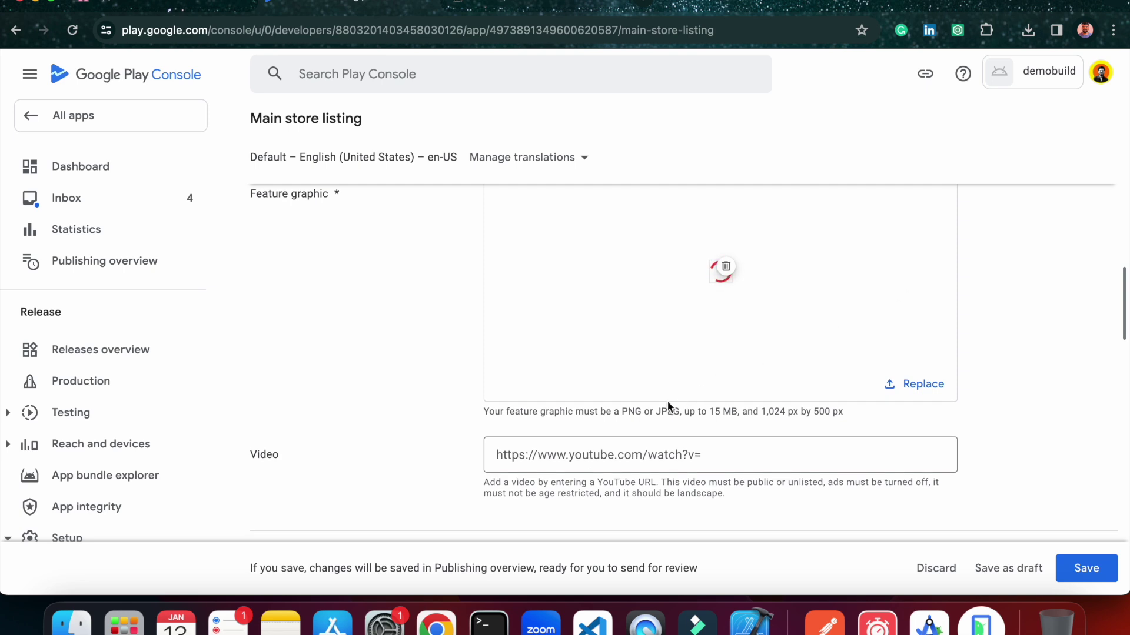
scroll(370, 255, up, 1)
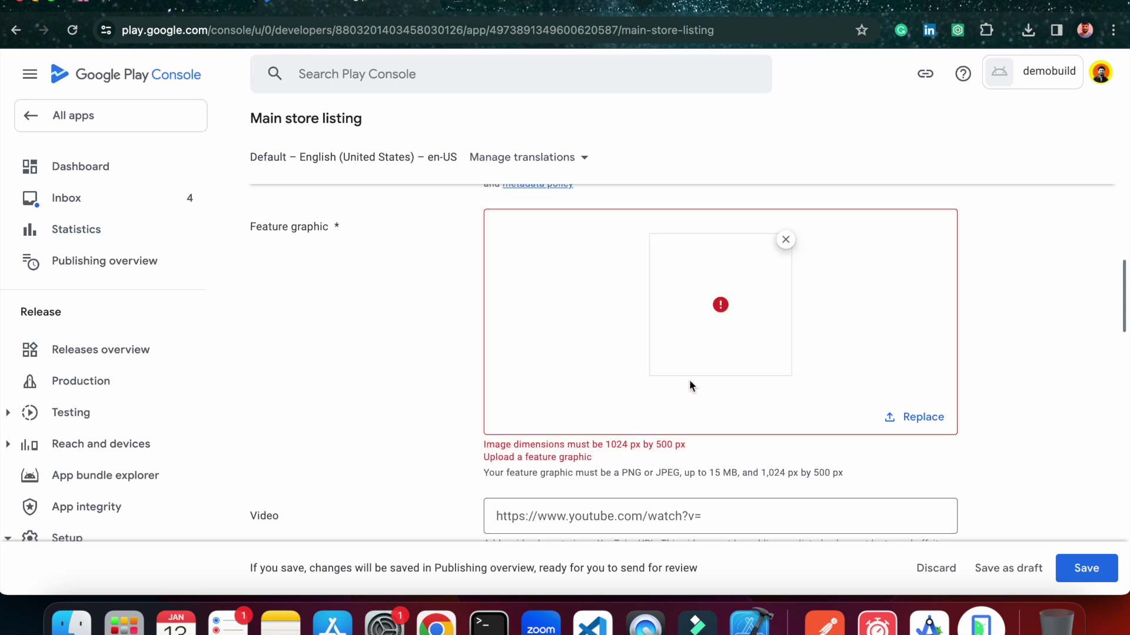
Upload the 1,024 × 500 PNG banner from Downloads as the feature graphic instead.
double_click(618, 444)
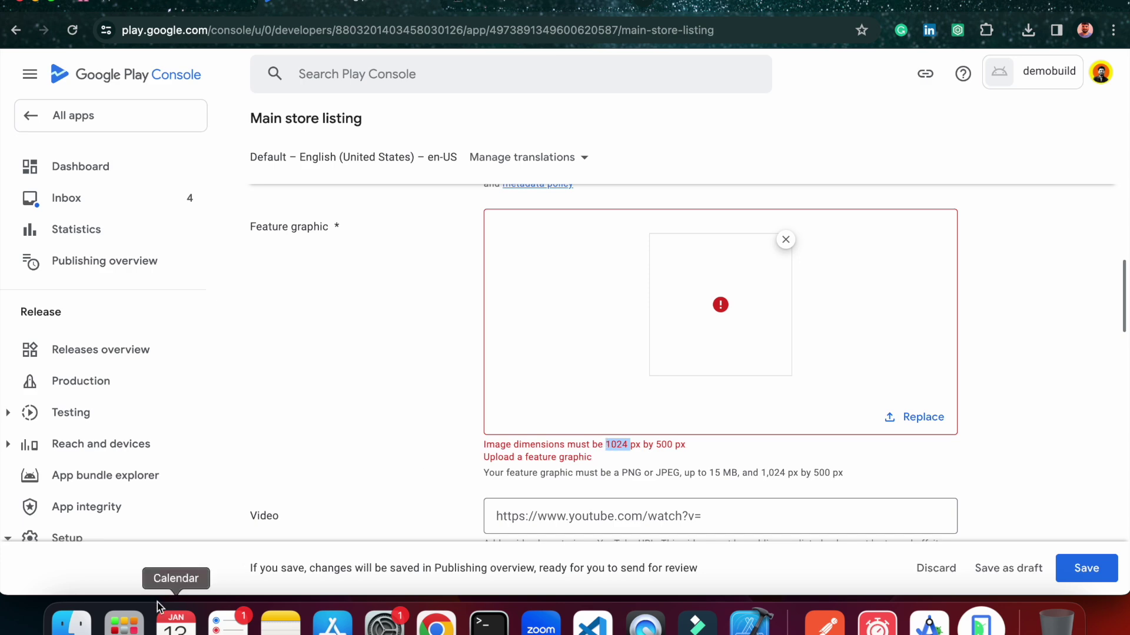
click(86, 608)
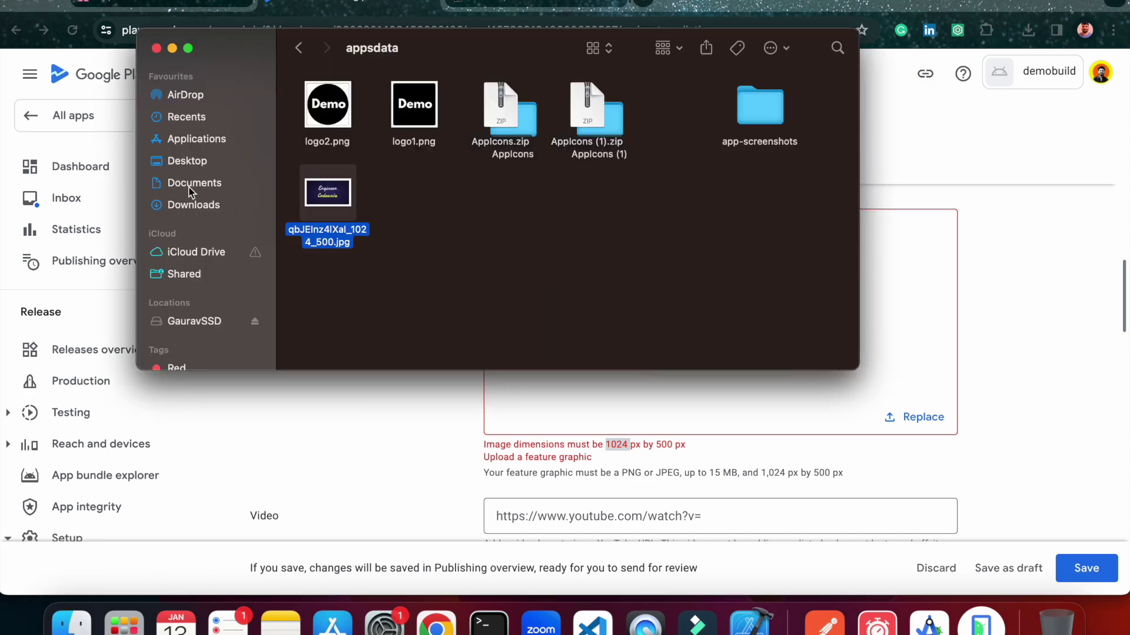
click(186, 206)
scroll(408, 254, down, 1)
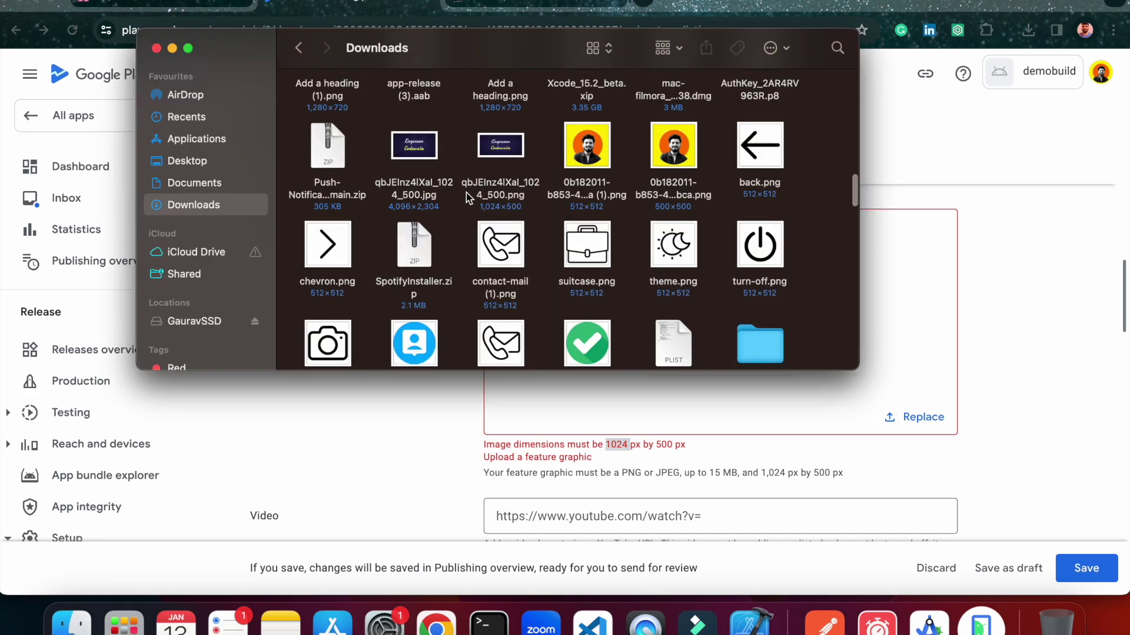
click(497, 144)
scroll(503, 141, up, 3)
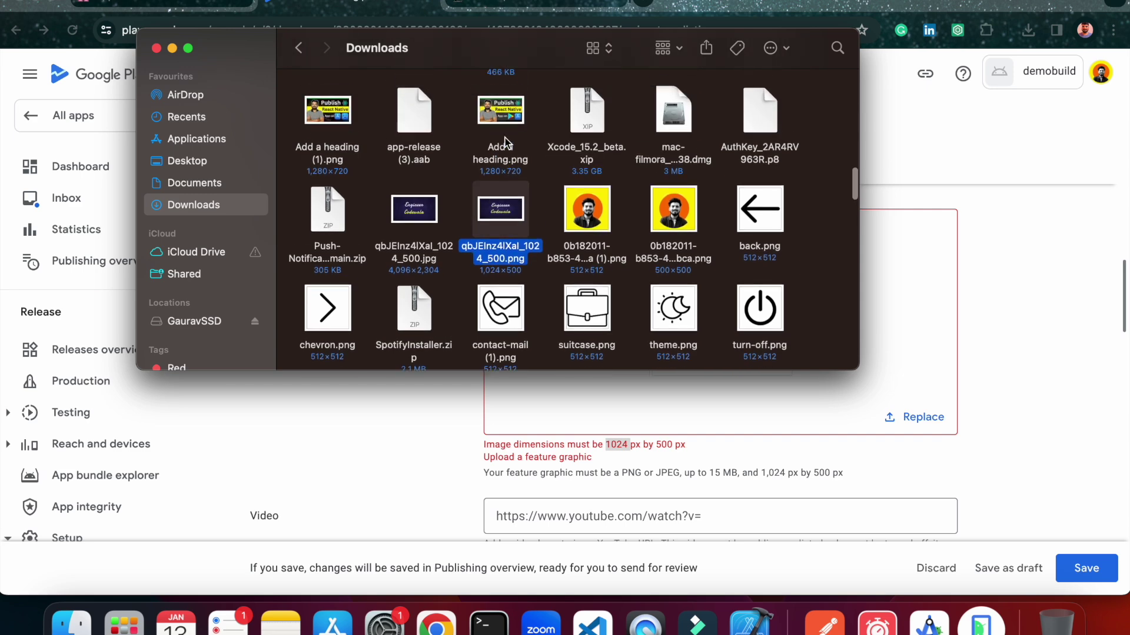
drag(496, 200, 916, 282)
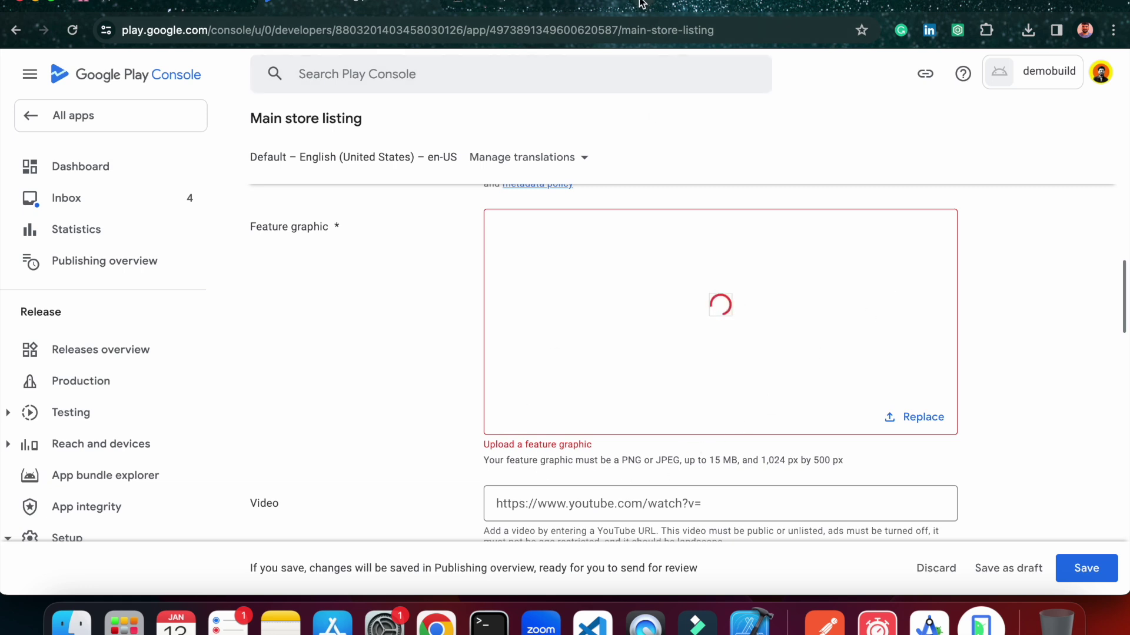
key(super+t)
Search 'online resize image', open reduceimages.com's Resize an Image tool, then go back to Play Console.
text(onsi)
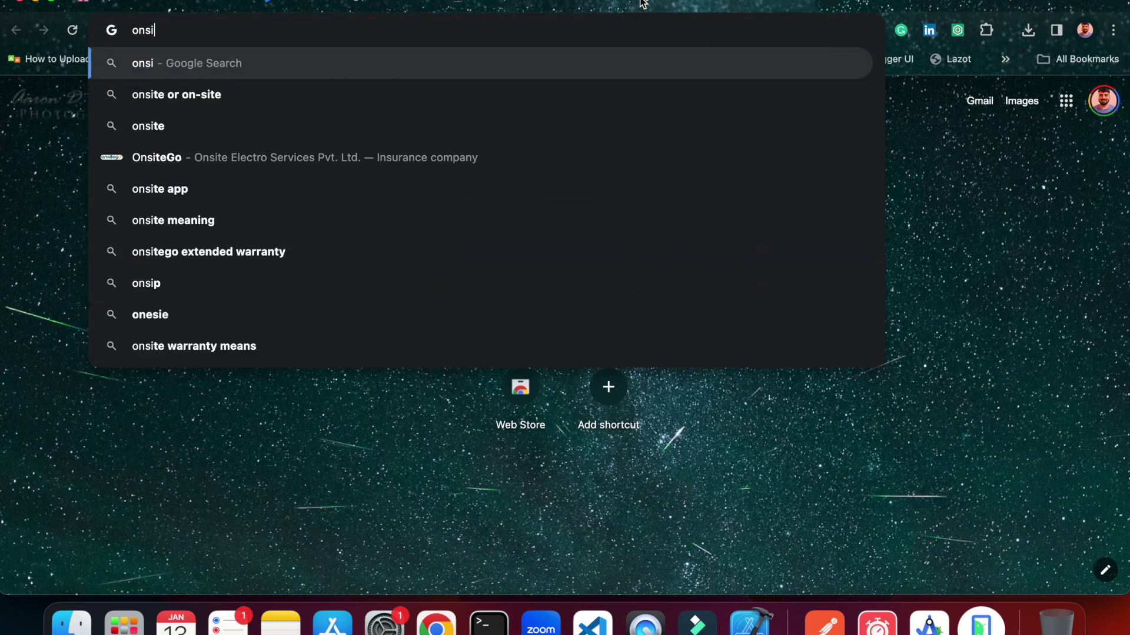
key(BackSpace)
key(BackSpace)
text(line res)
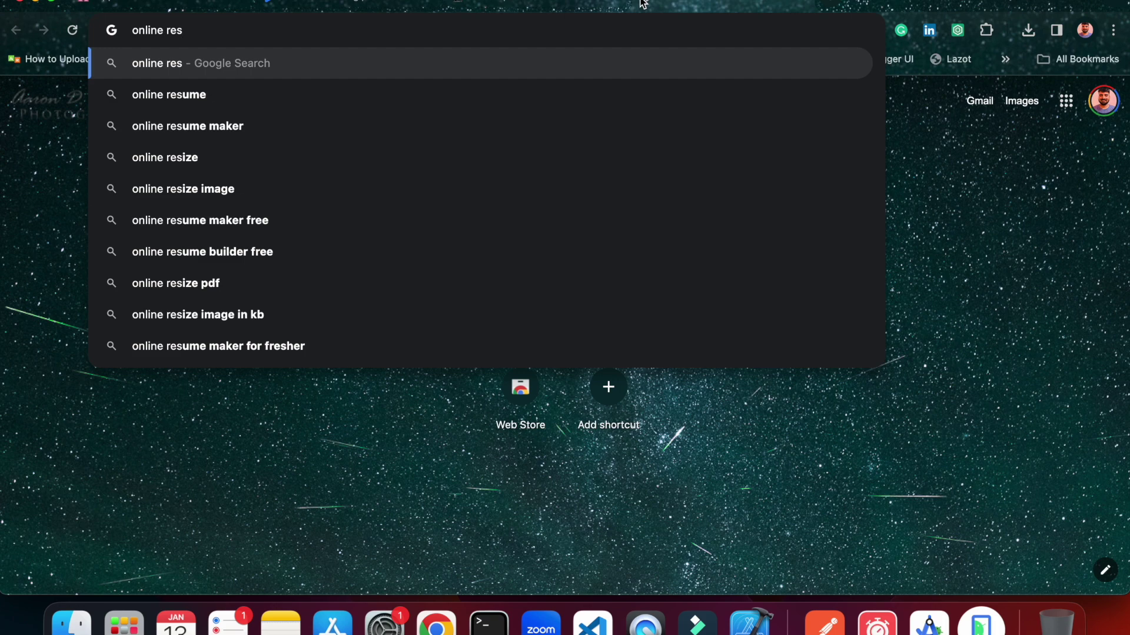
text(ize image)
key(Return)
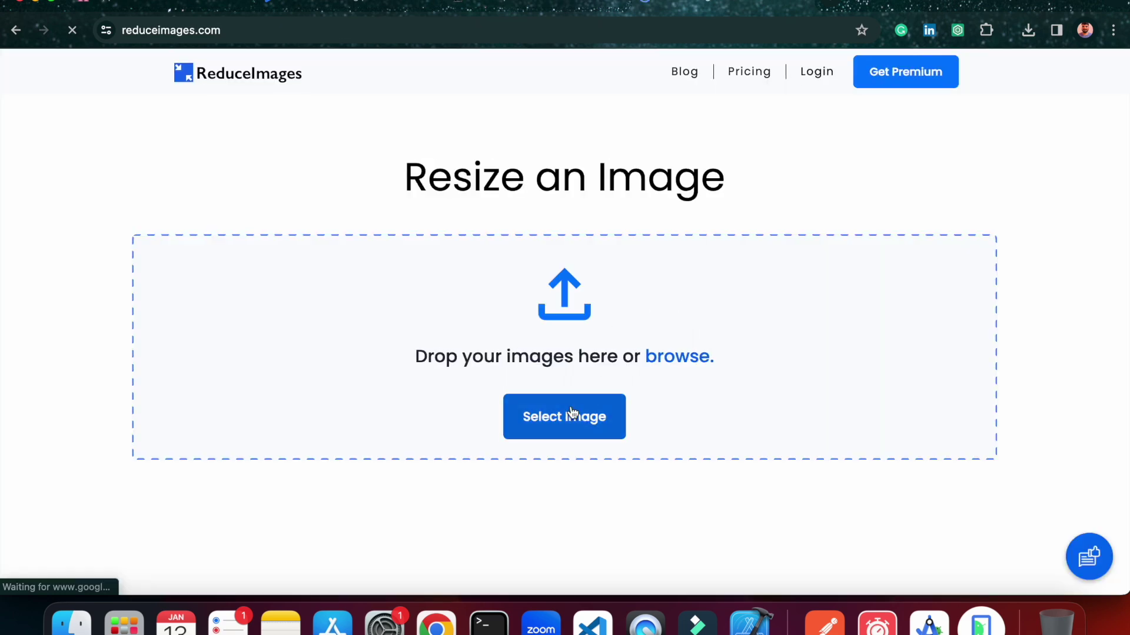
click(578, 414)
click(787, 436)
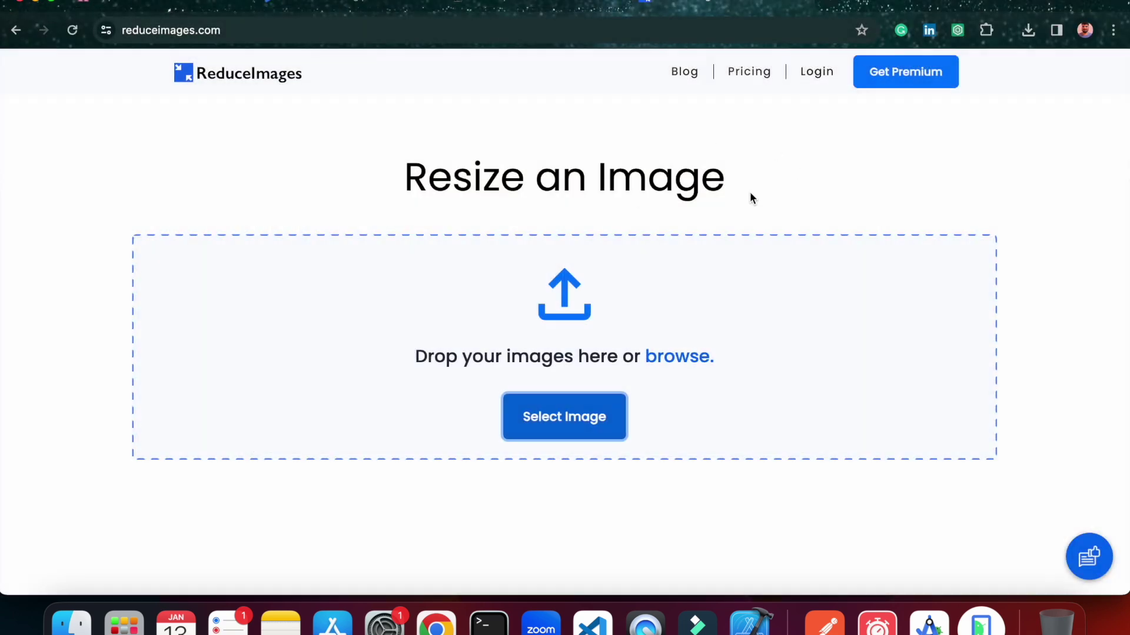
click(387, 5)
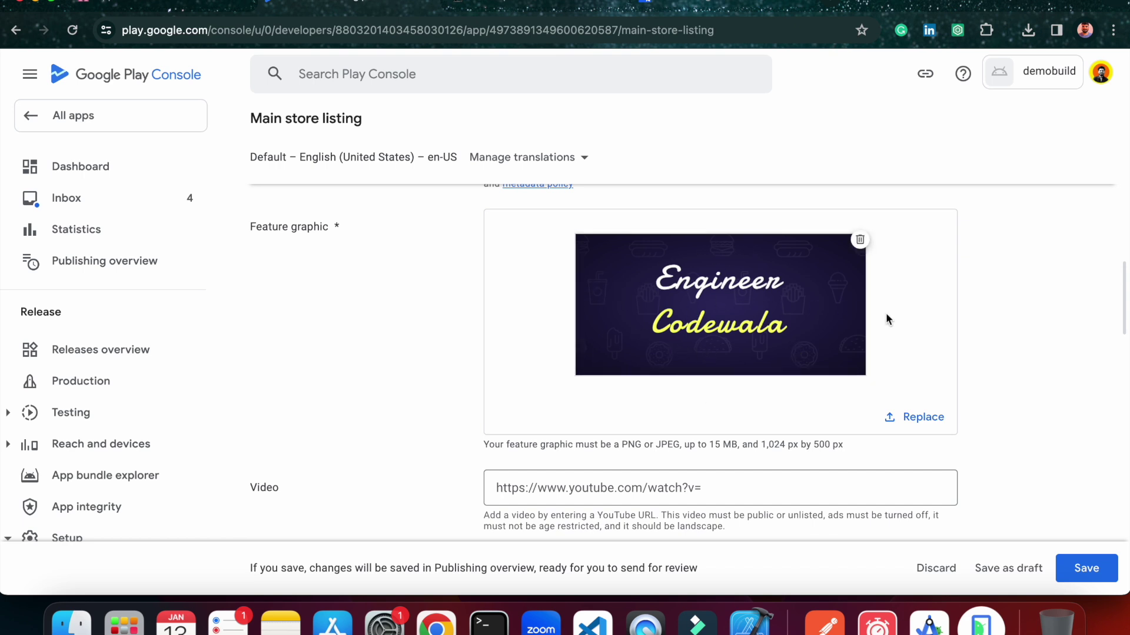
Scroll to the Phone screenshots size requirements, then open a blank new browser tab.
scroll(885, 318, down, 3)
scroll(885, 318, down, 3)
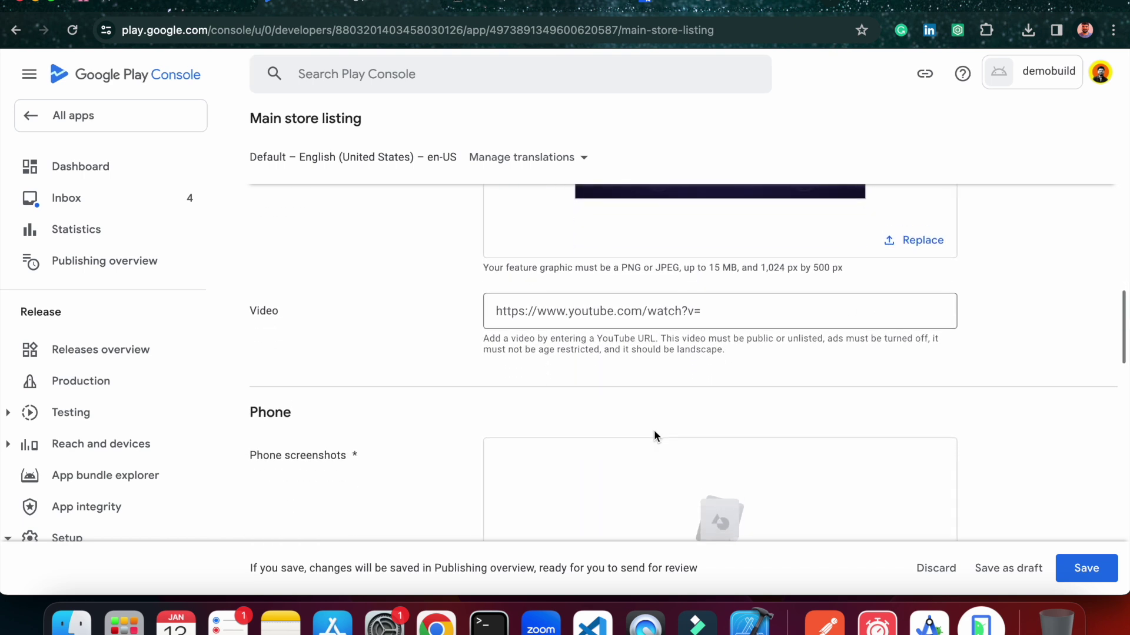
scroll(587, 343, down, 2)
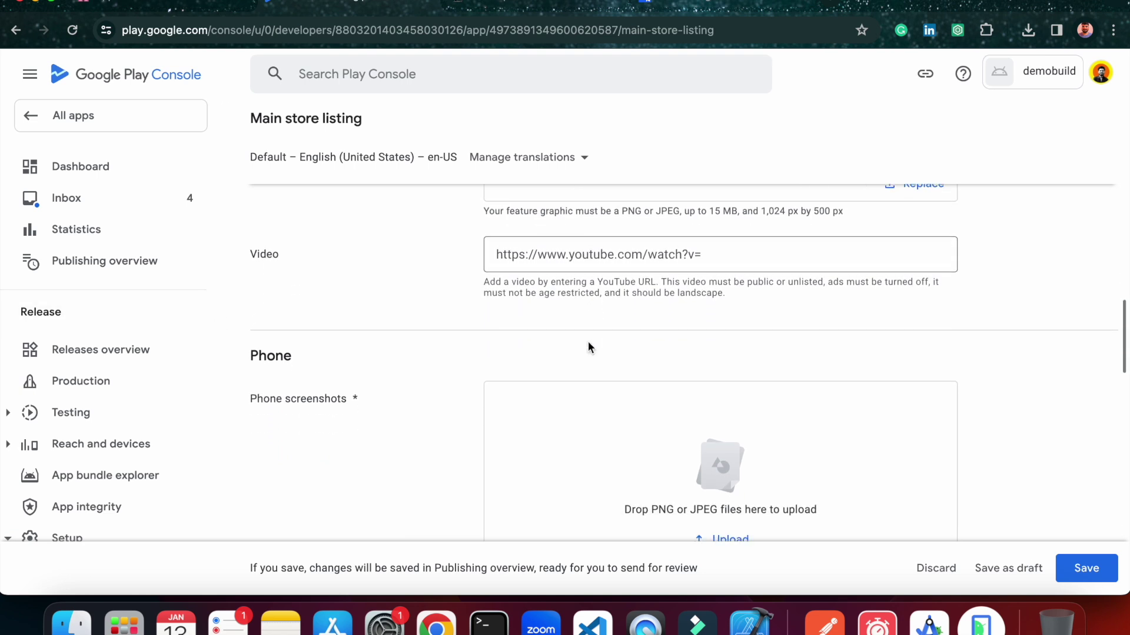
scroll(587, 343, down, 5)
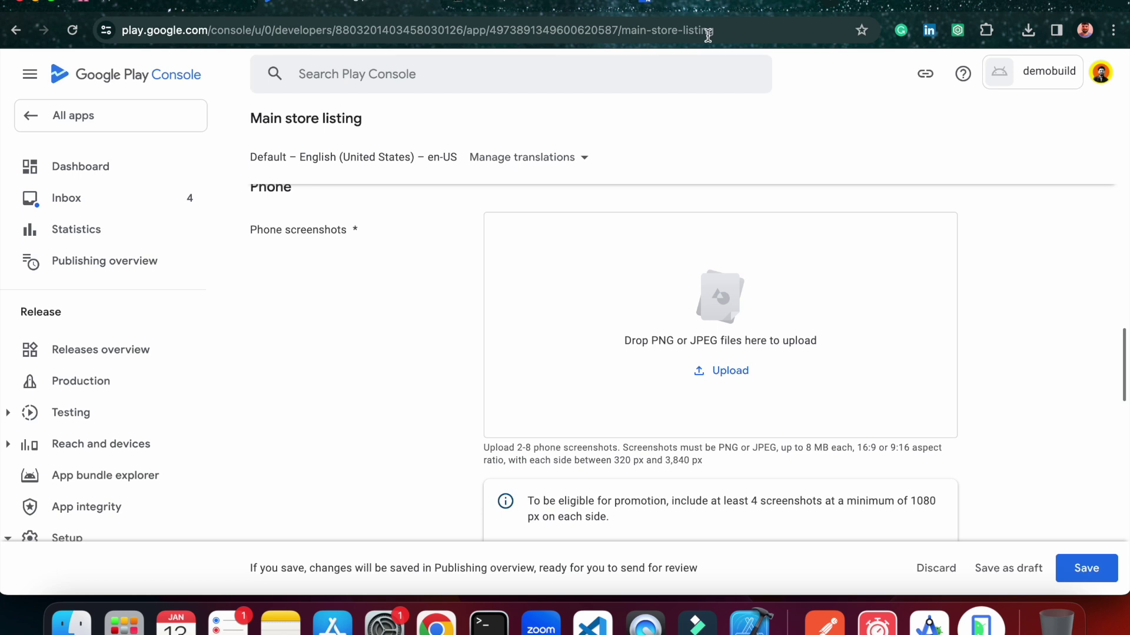
click(833, 3)
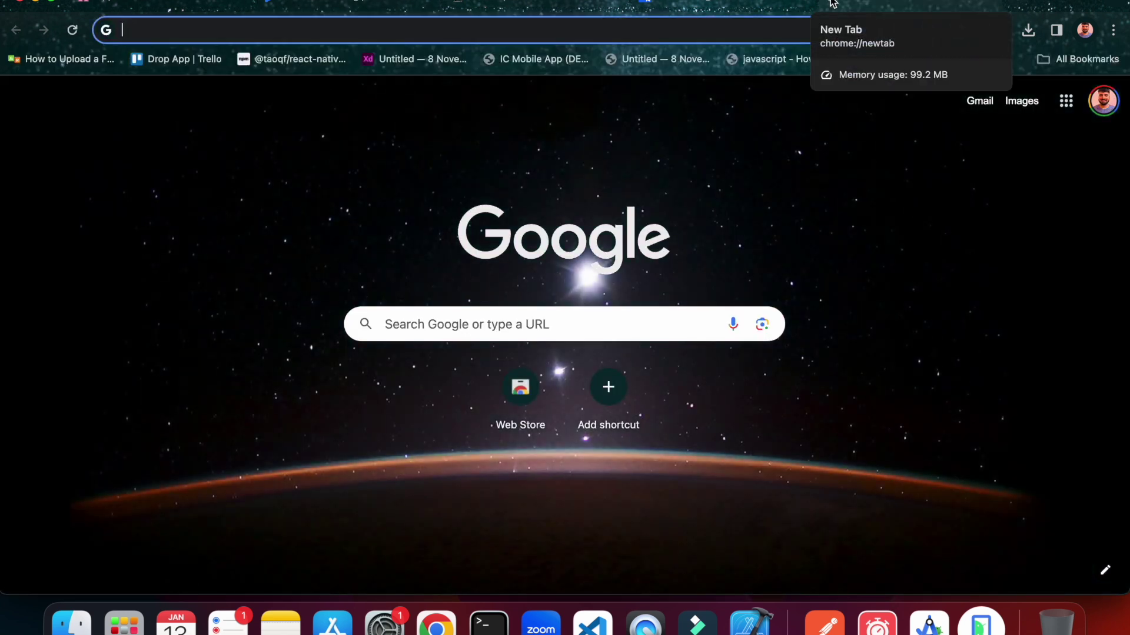
Search Google for 'screenshots for app store'.
text(a)
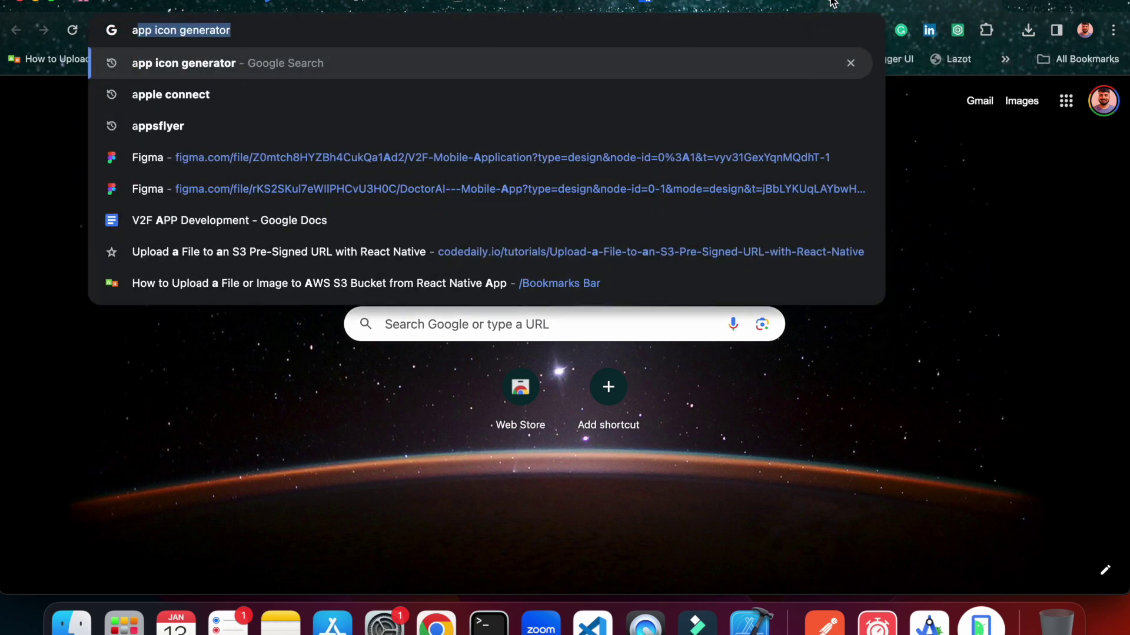
key(BackSpace)
key(BackSpace)
text(sxreensh)
text(its dfo)
key(BackSpace)
key(BackSpace)
key(BackSpace)
text(fior)
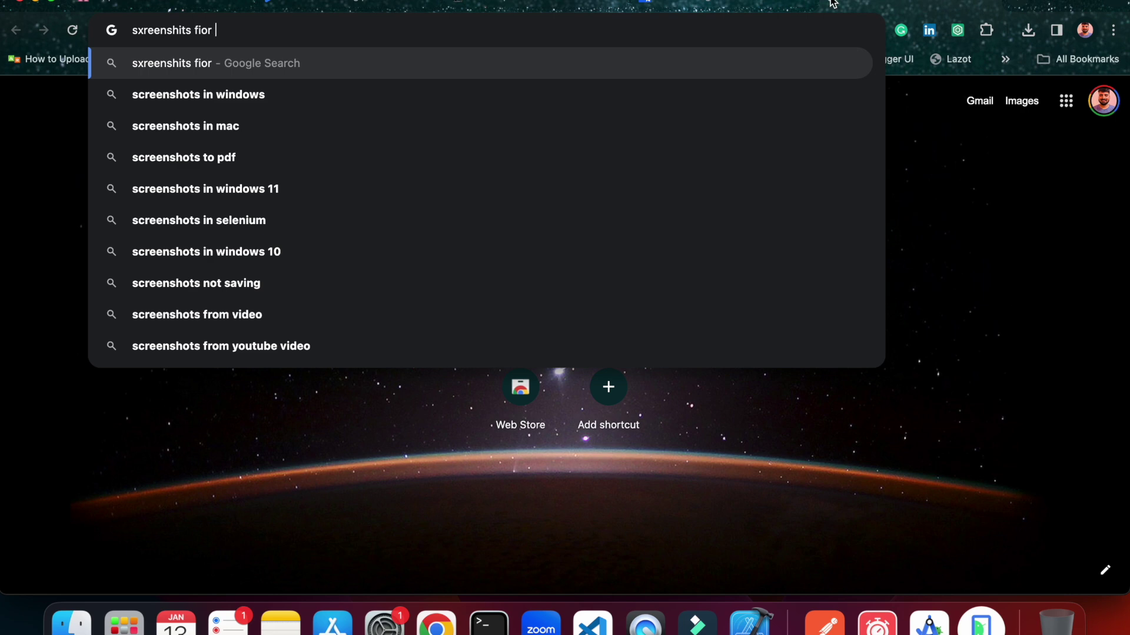
key(BackSpace)
key(BackSpace)
key(BackSpace)
text(or ap)
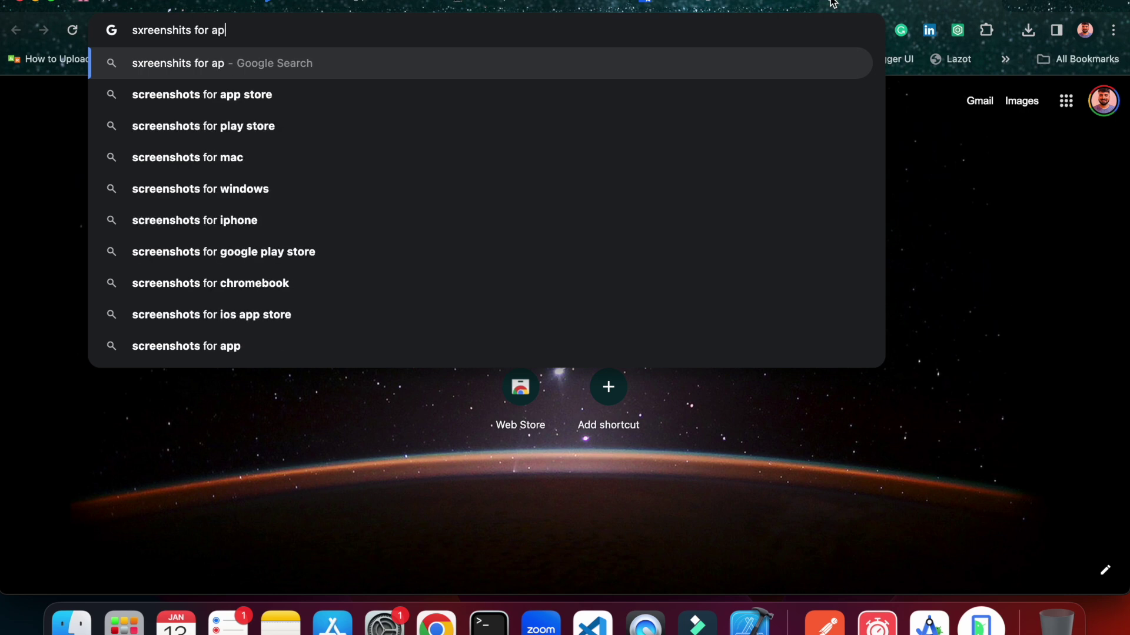
text(p)
key(Down)
key(Return)
Look through the results, then refine the search to 'android screenshots for app store'.
scroll(379, 284, down, 6)
scroll(379, 285, down, 4)
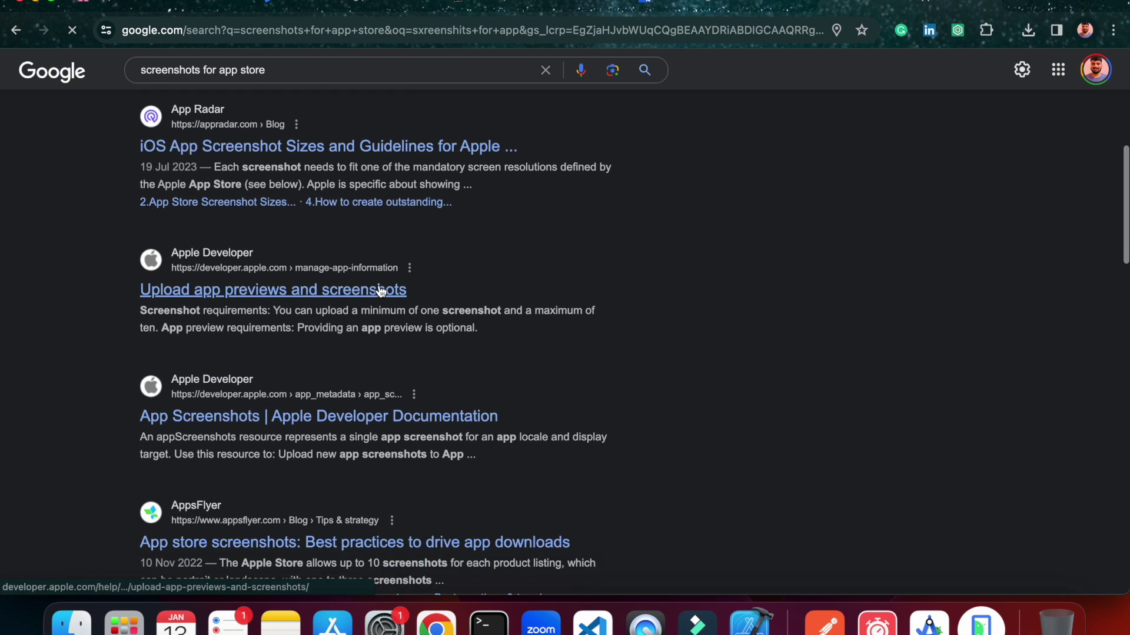
scroll(315, 318, down, 7)
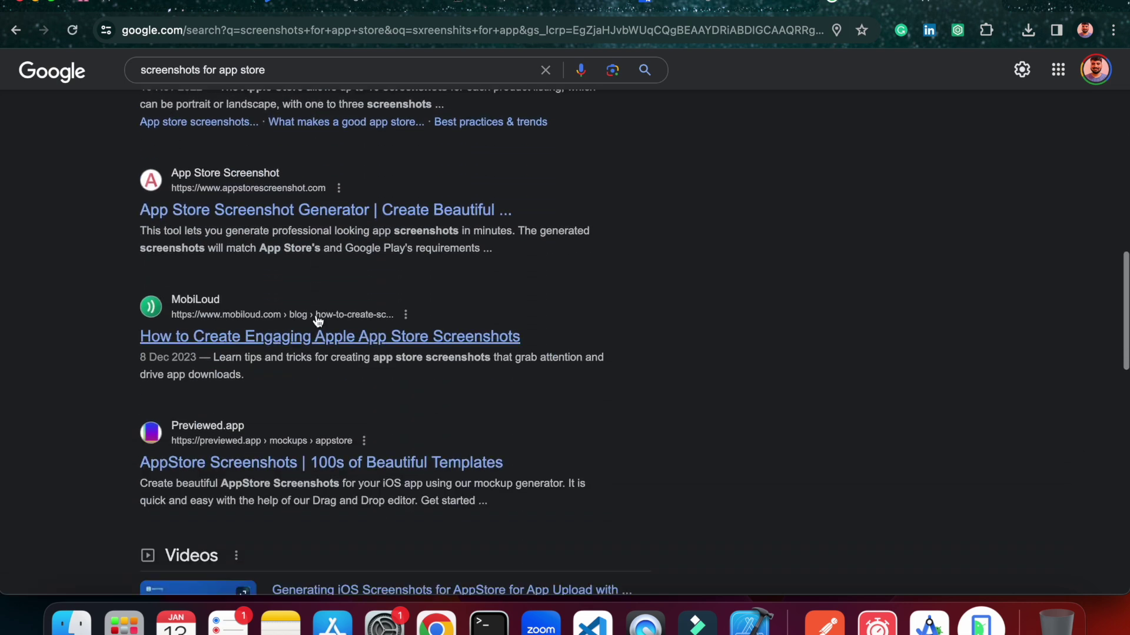
scroll(278, 318, down, 5)
scroll(278, 318, up, 8)
scroll(276, 262, up, 2)
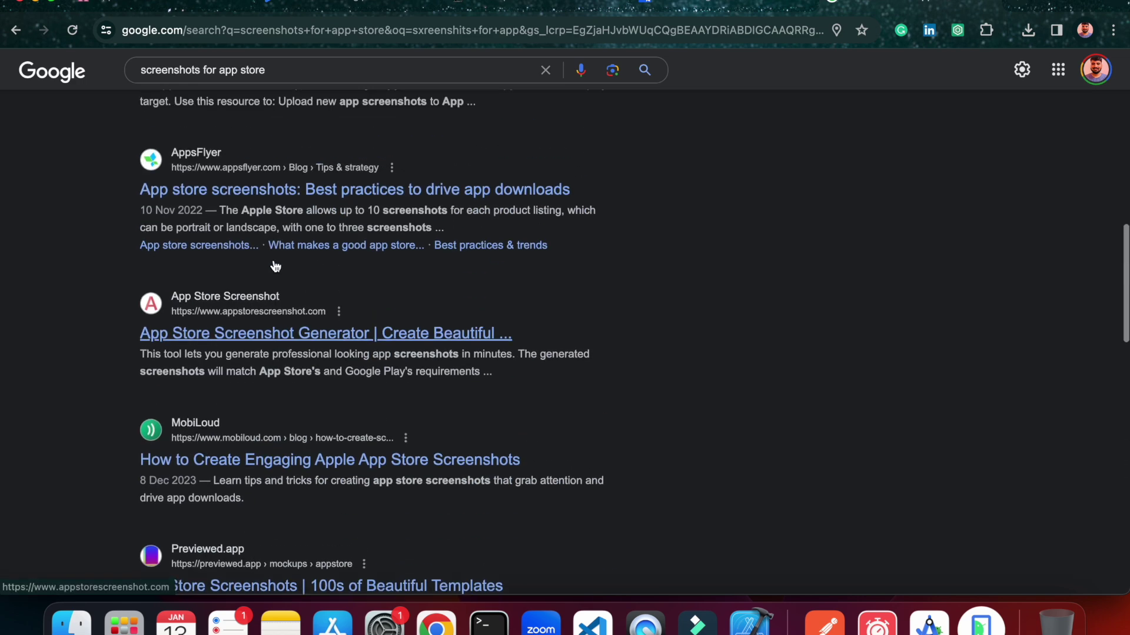
scroll(277, 217, up, 4)
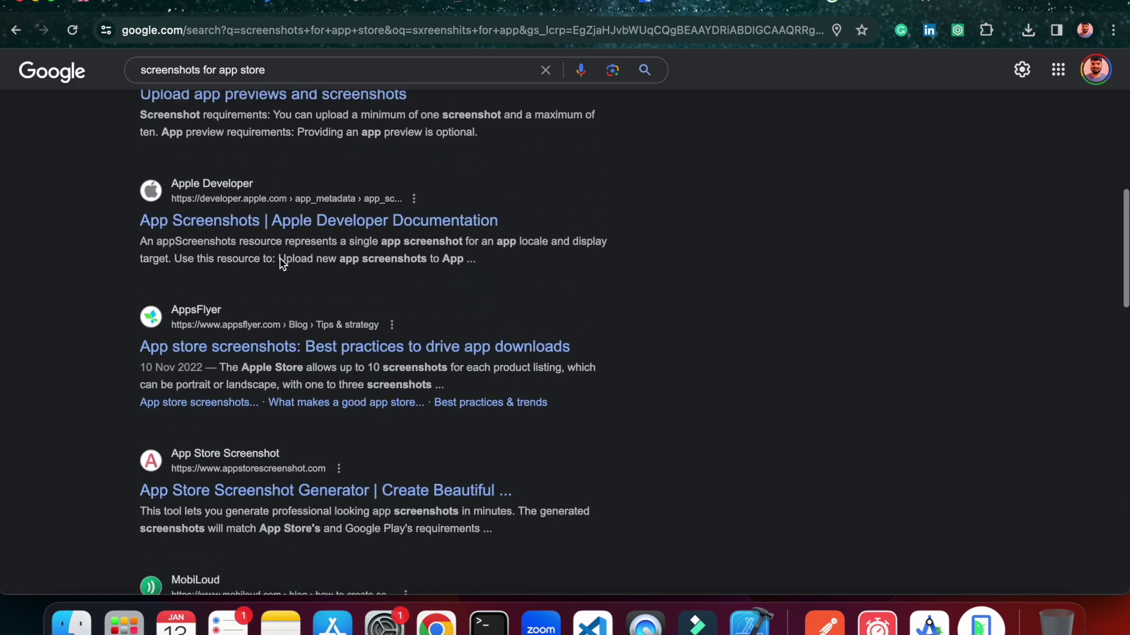
scroll(284, 219, up, 6)
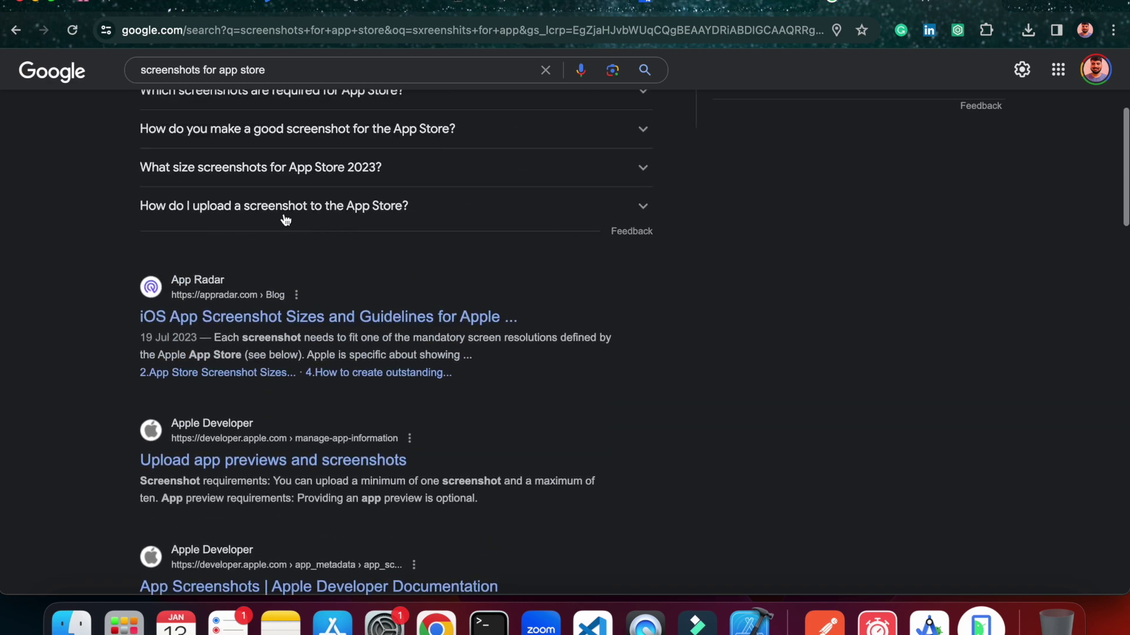
scroll(286, 220, down, 10)
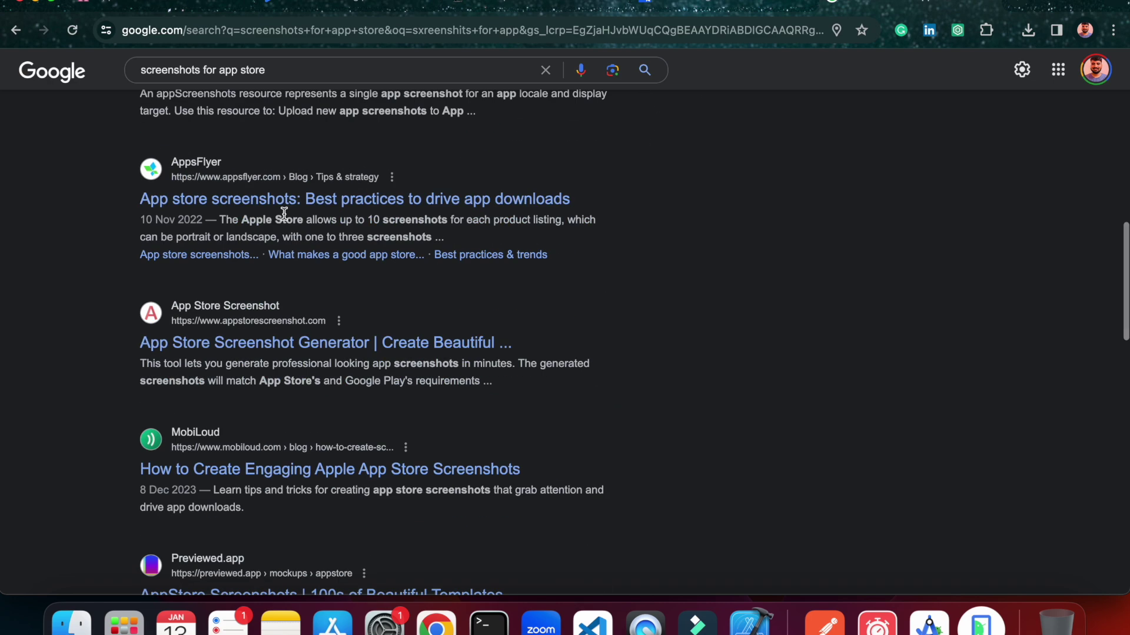
scroll(283, 213, down, 3)
scroll(284, 214, up, 12)
click(141, 61)
text(andr)
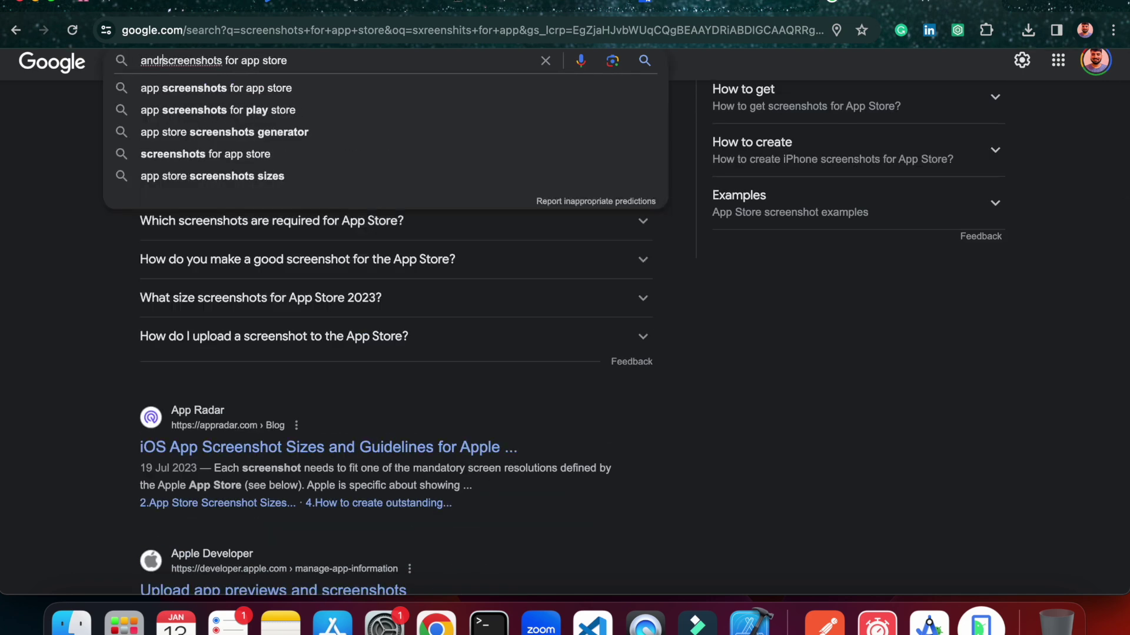
text(oid)
key(Return)
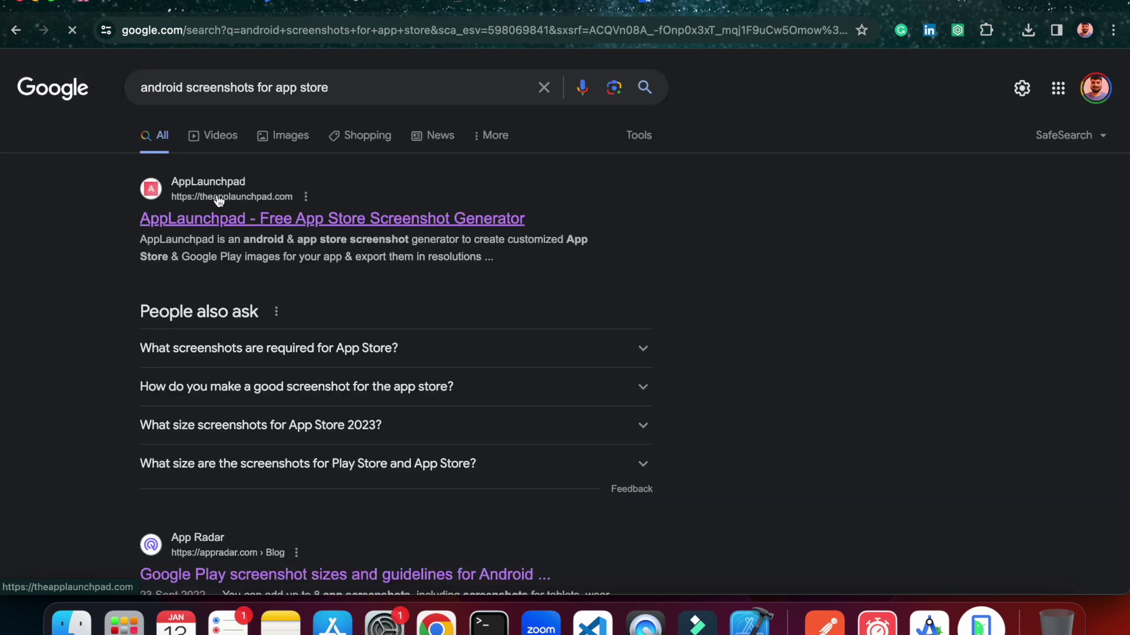
Load the AppLaunchpad screenshot generator site, then return to the Play Console Phone screenshots section.
click(400, 220)
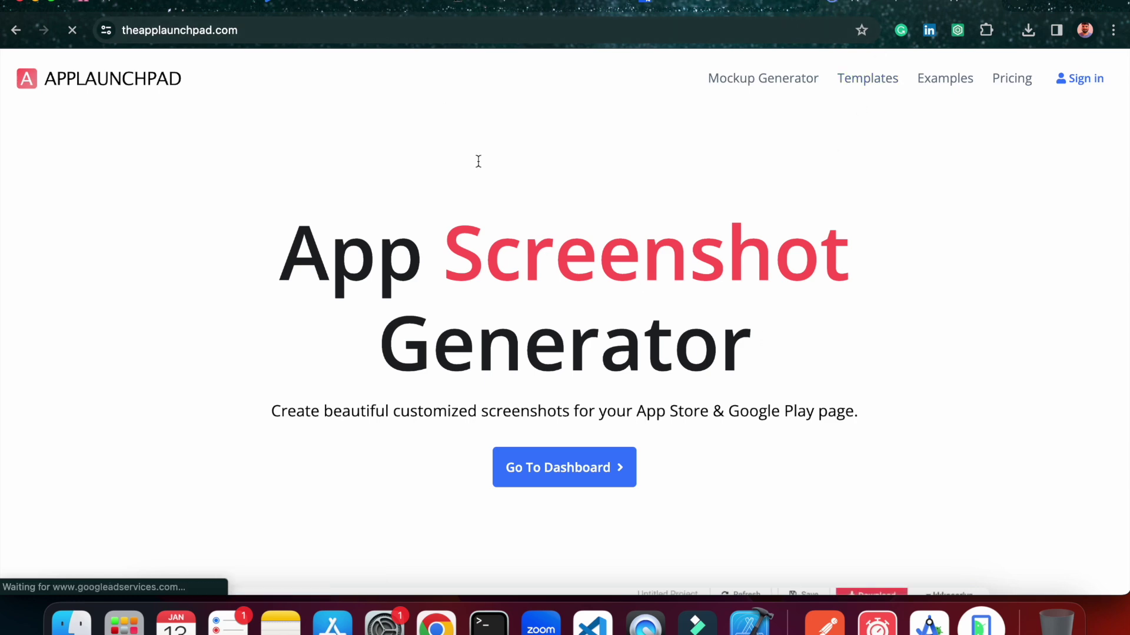
click(380, 8)
scroll(555, 373, down, 1)
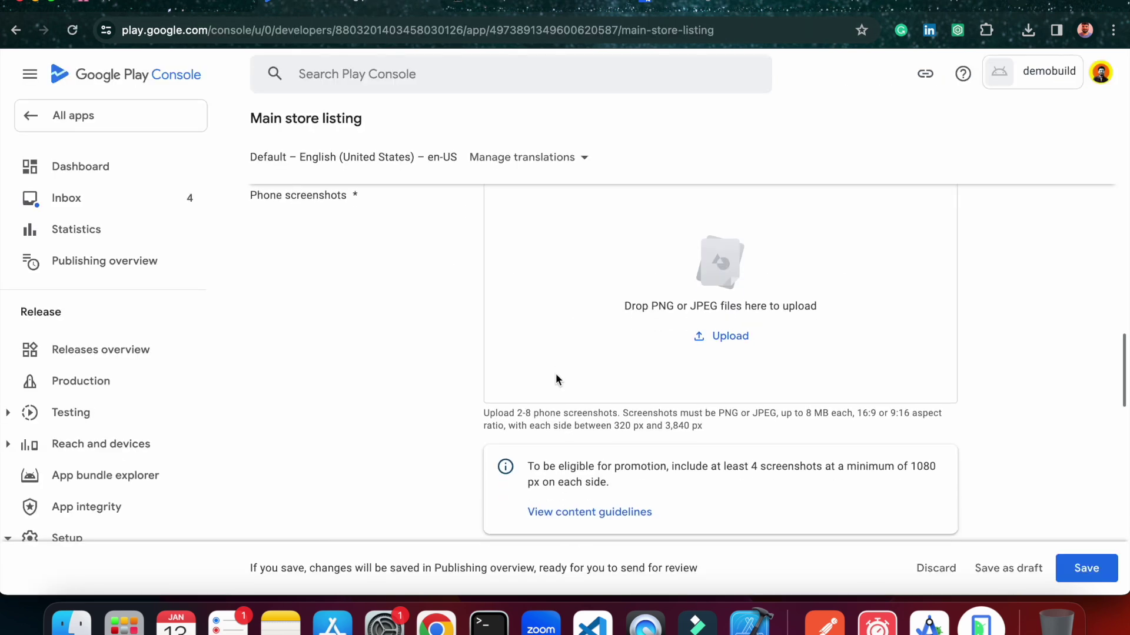
Browse Desktop > appsdata > app-screenshots in the phone screenshots picker, cancel it, and open Finder.
click(724, 346)
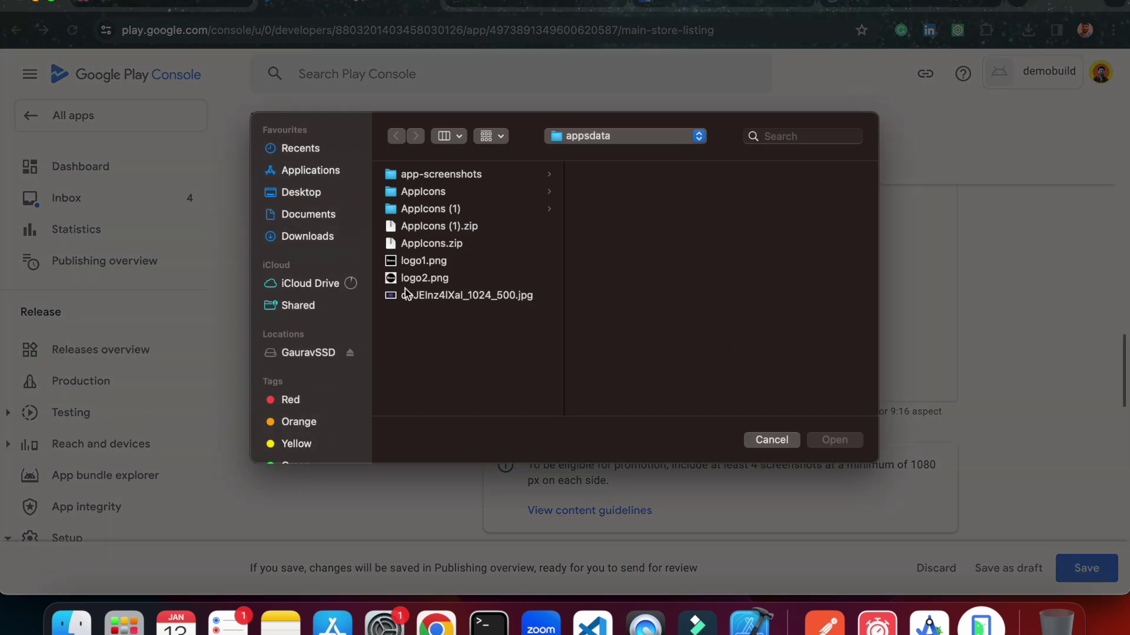
click(326, 217)
click(306, 201)
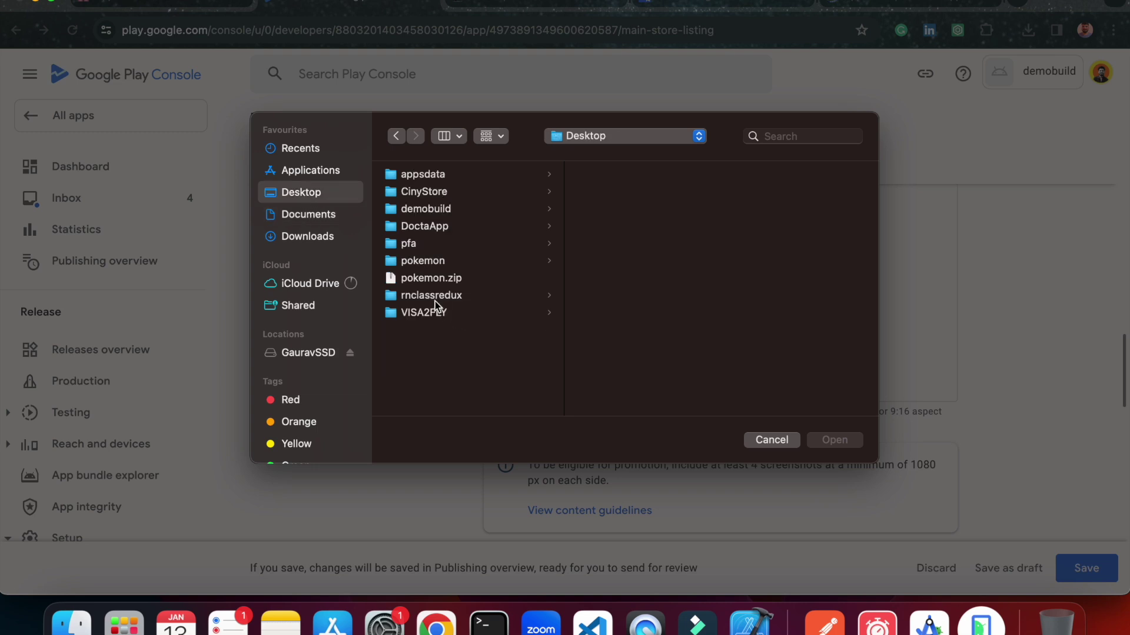
click(440, 175)
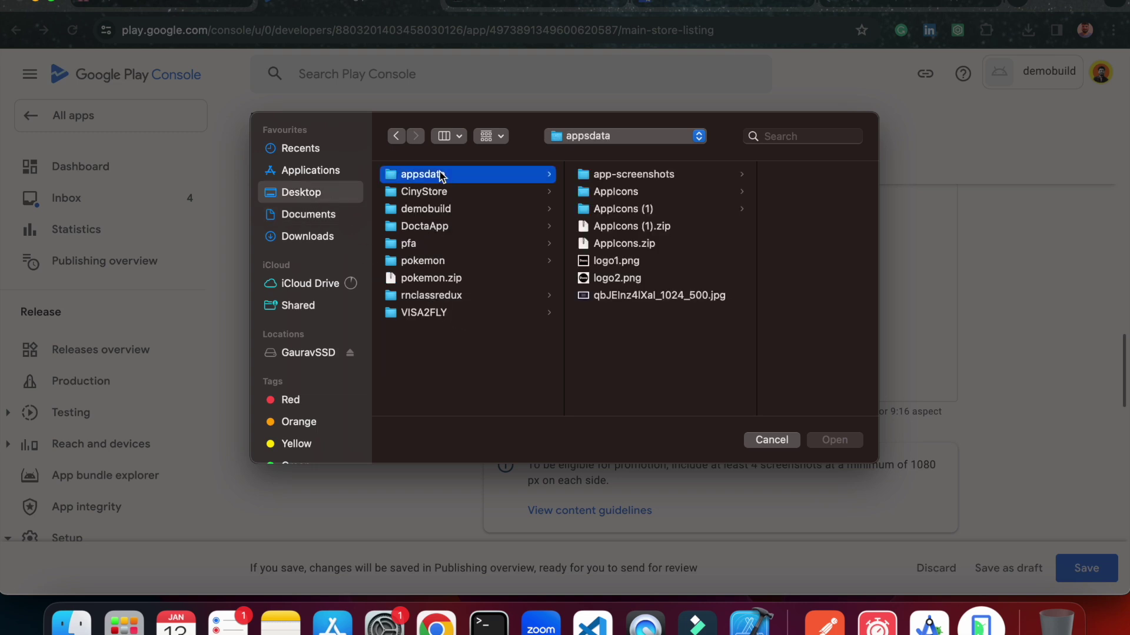
click(612, 175)
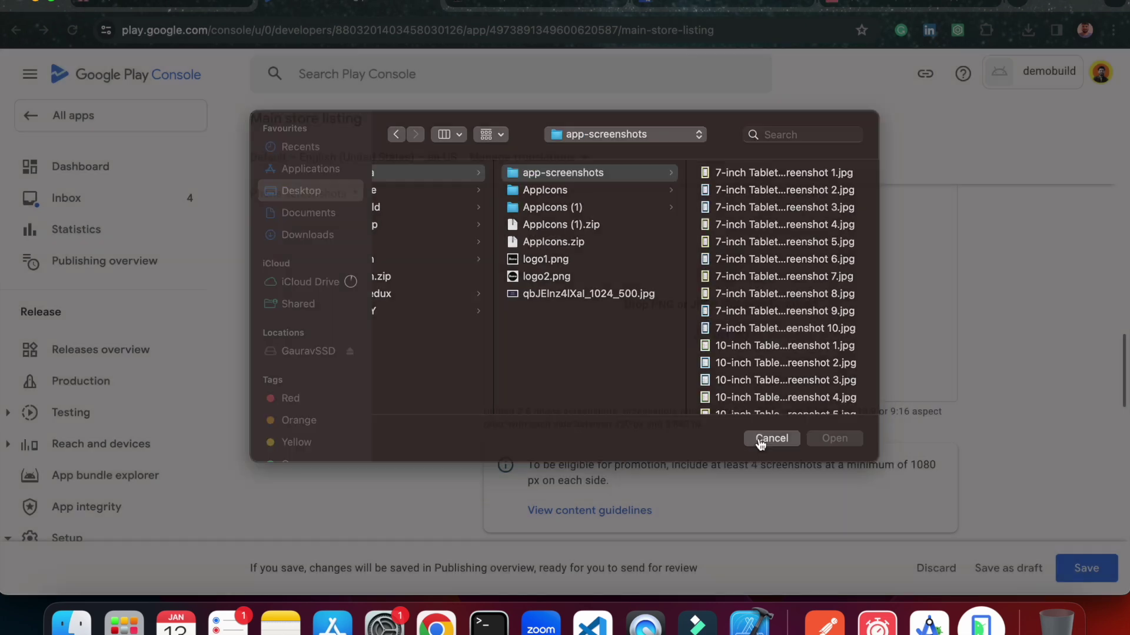
click(771, 440)
click(71, 621)
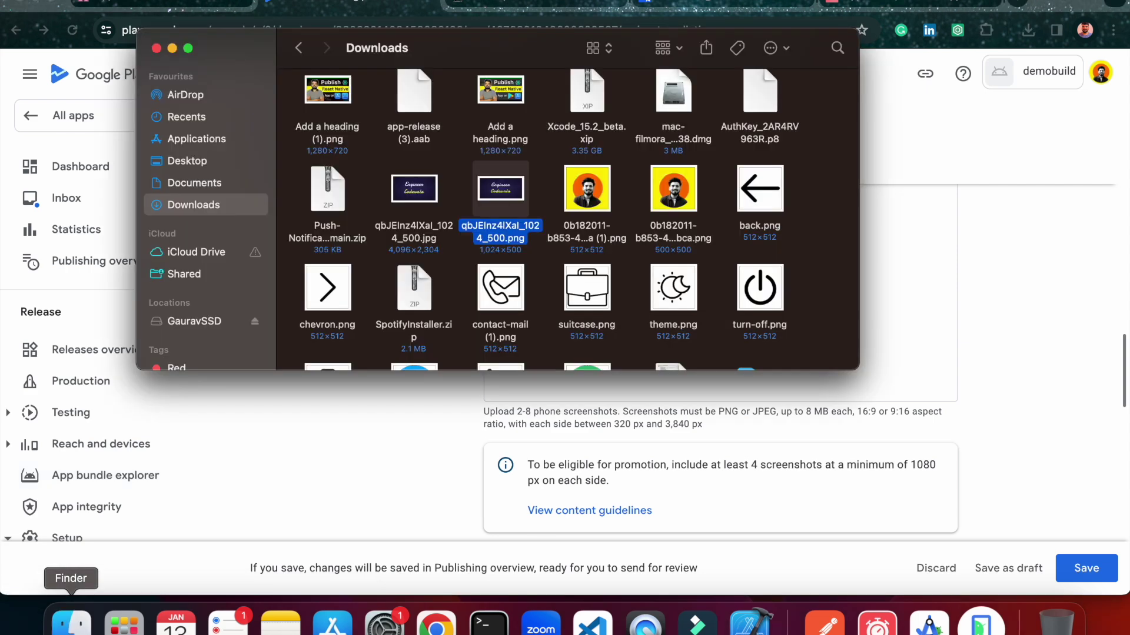
Show Desktop > appsdata > app-screenshots in Finder beside the Play Console page.
click(203, 162)
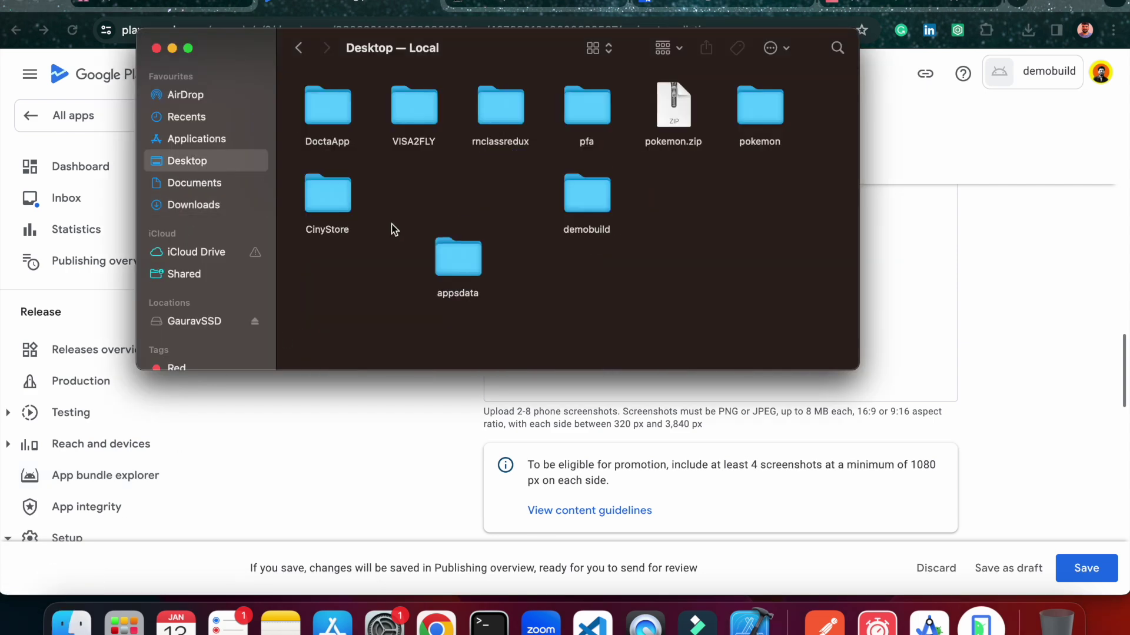
double_click(456, 266)
double_click(759, 109)
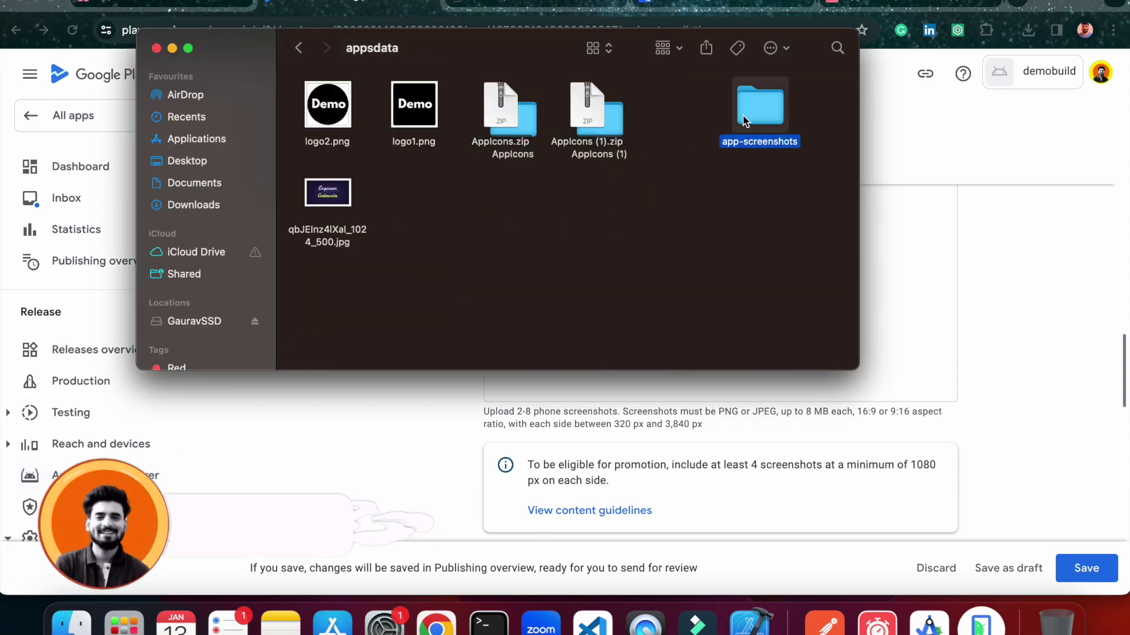
scroll(620, 241, down, 5)
click(1056, 329)
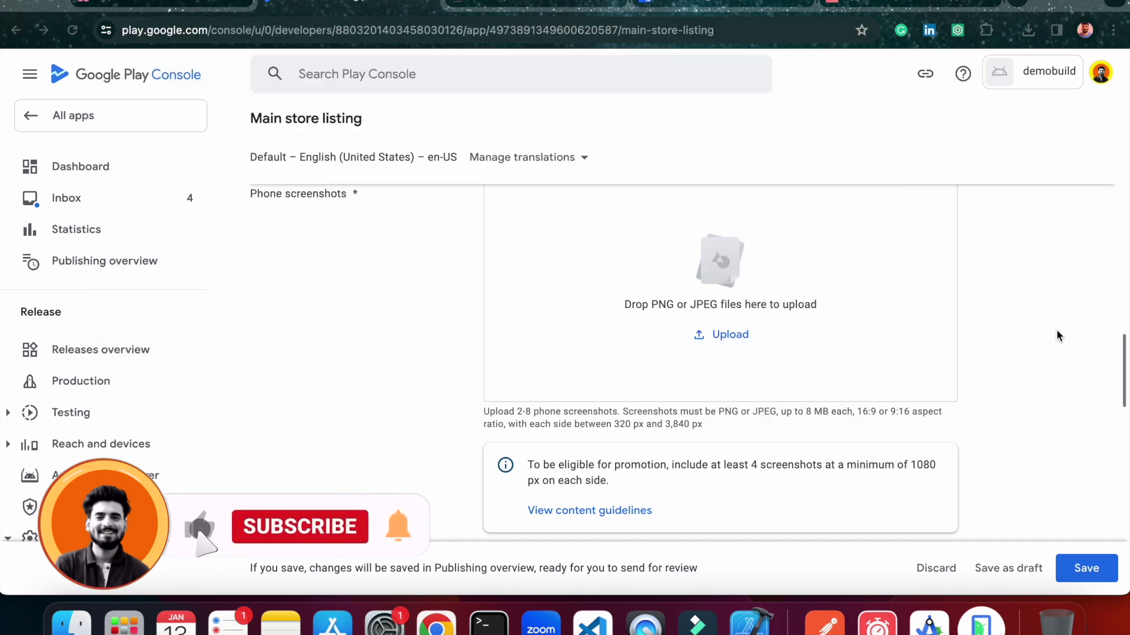
scroll(794, 376, up, 1)
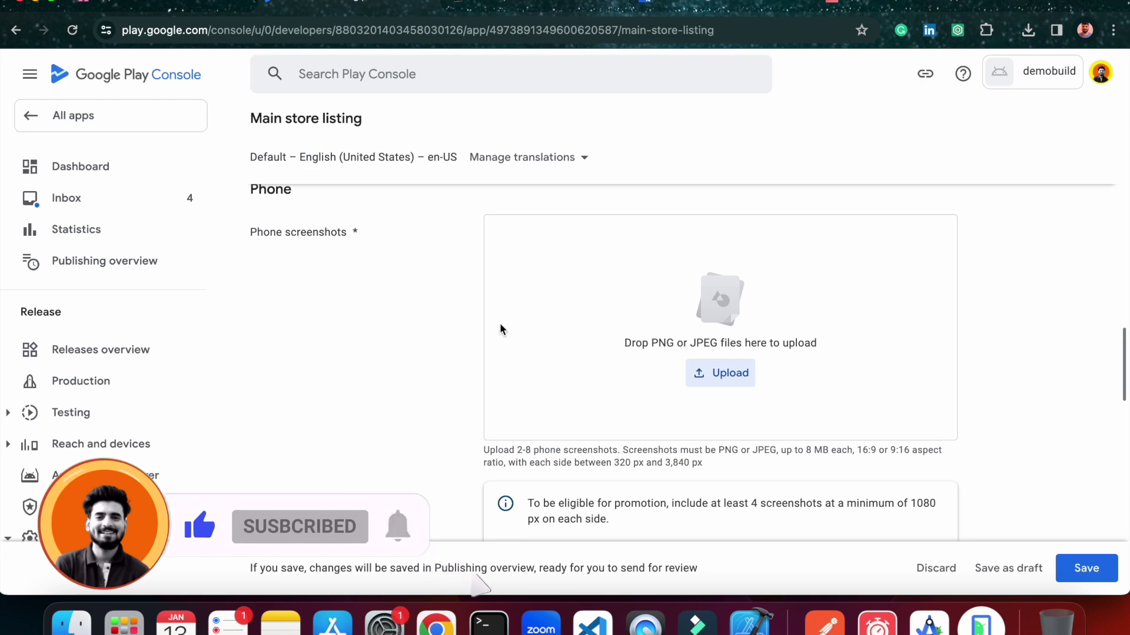
scroll(500, 322, down, 1)
click(72, 622)
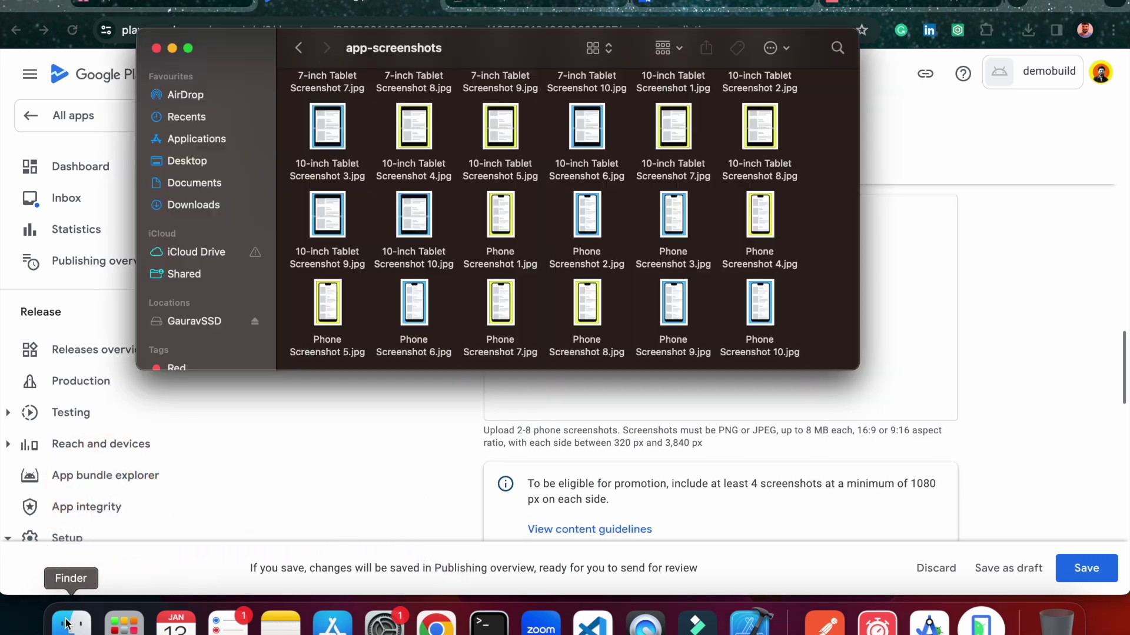
scroll(676, 290, up, 5)
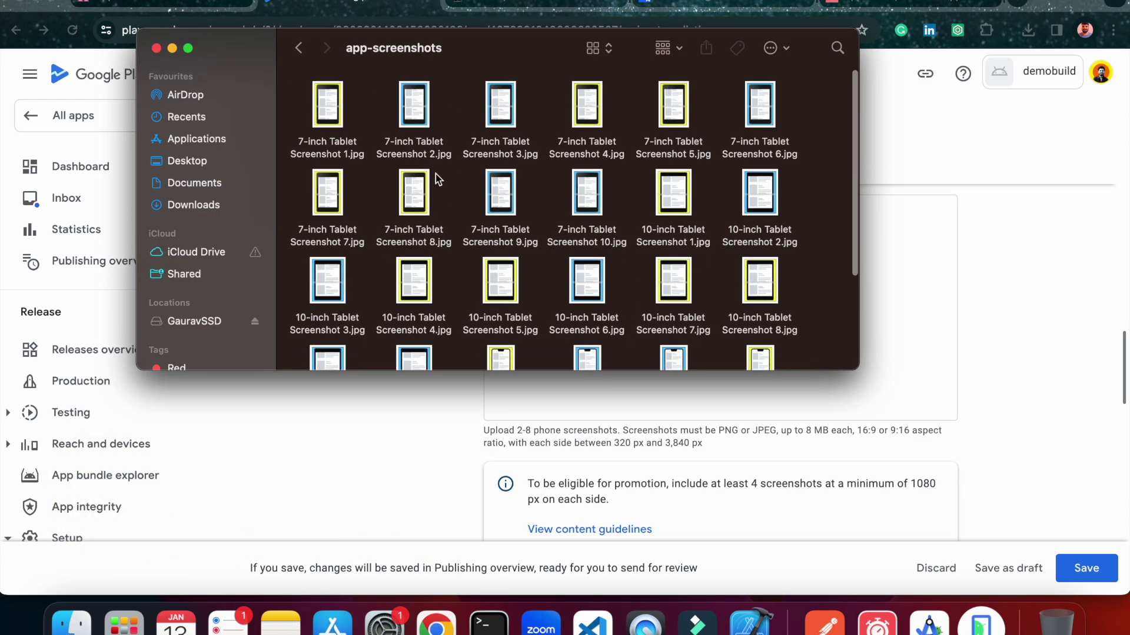
scroll(409, 278, down, 5)
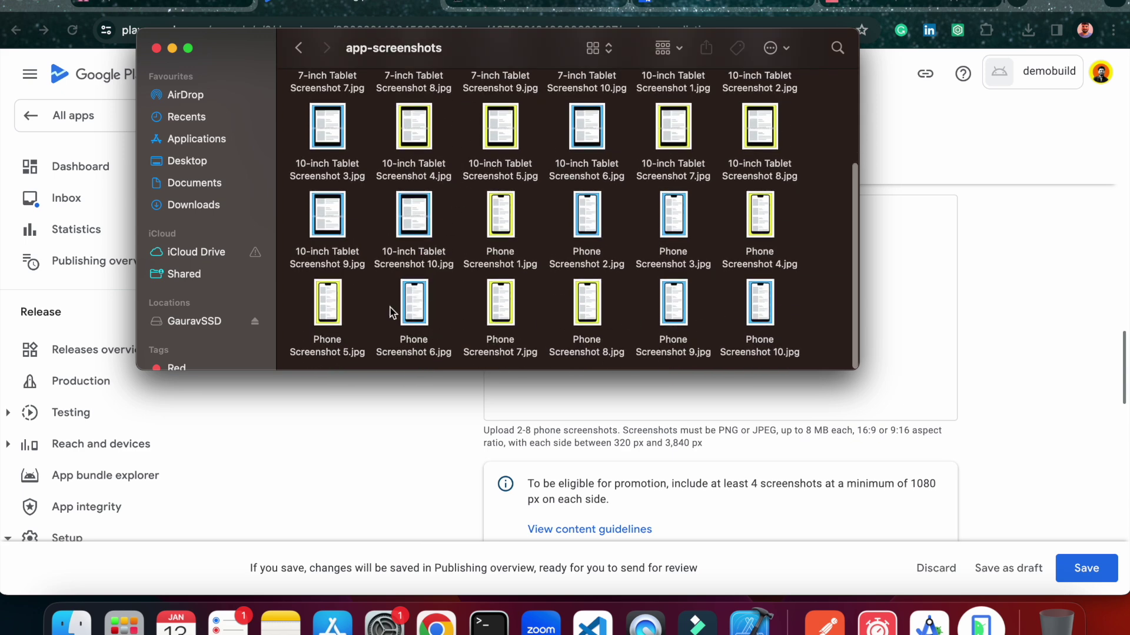
Drag Phone Screenshot 5–10 onto the Phone screenshots drop area, reaching 6 / 8.
drag(297, 304, 945, 327)
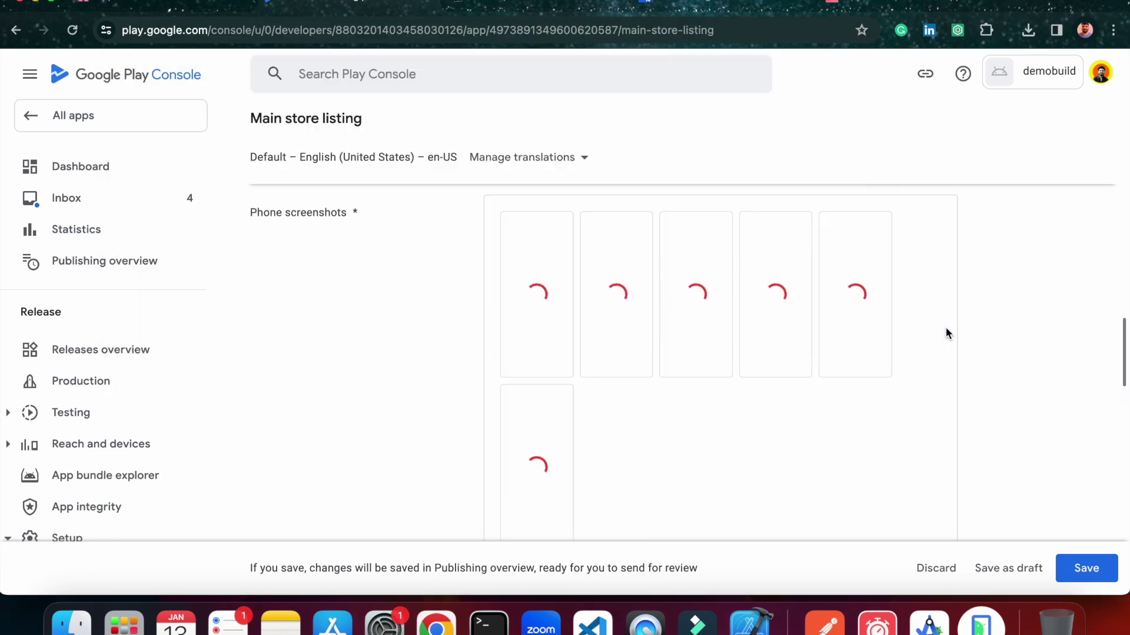
scroll(944, 327, down, 2)
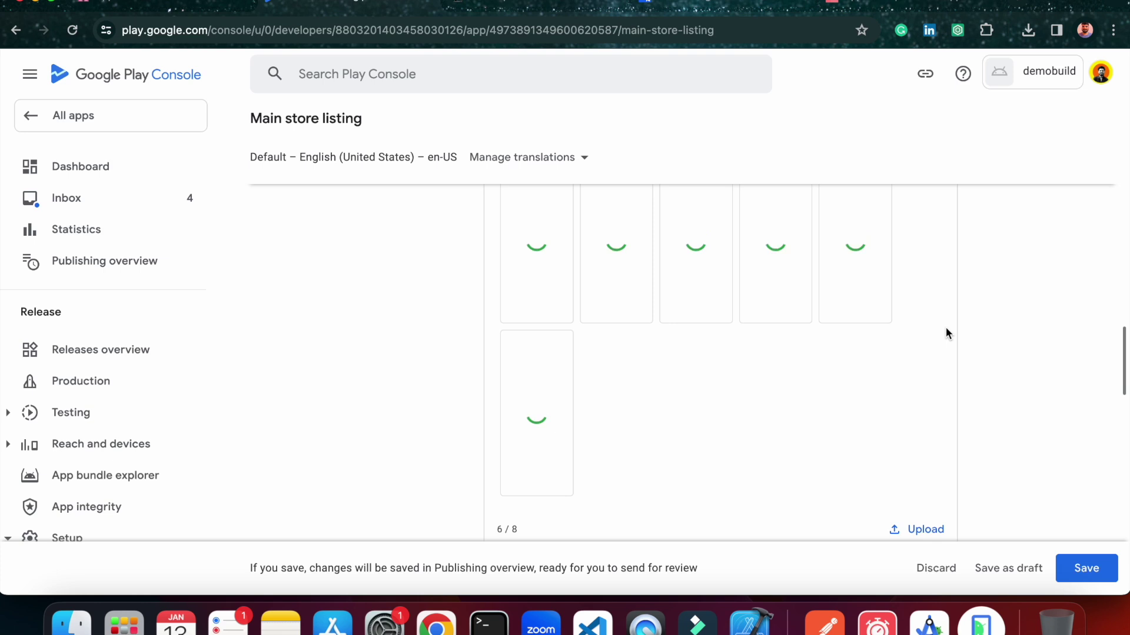
scroll(935, 318, up, 1)
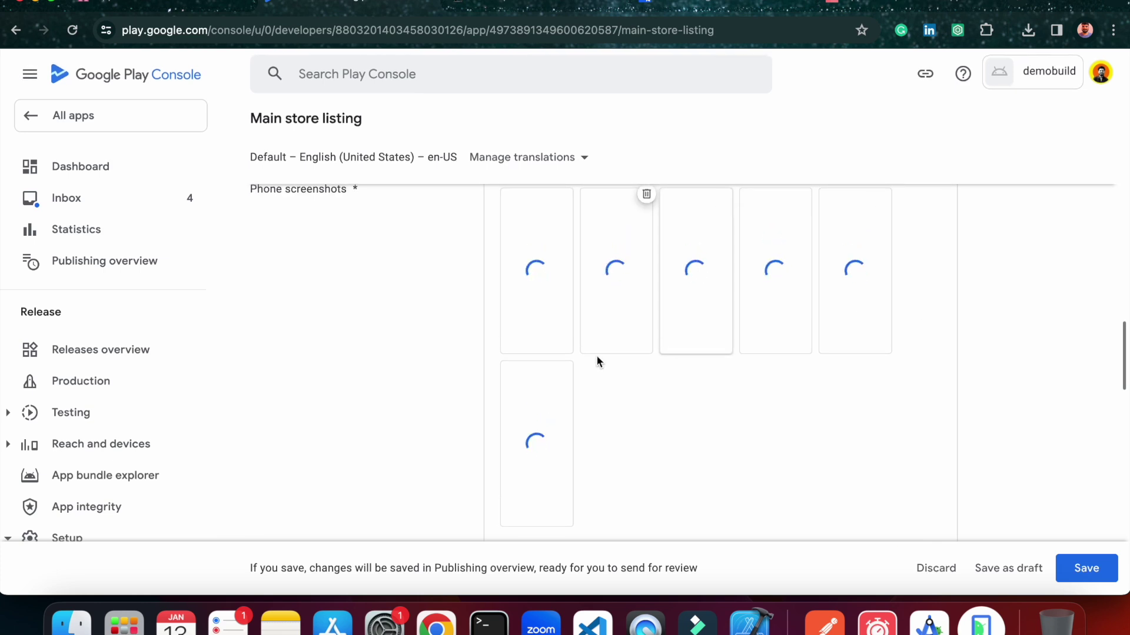
mouse_move(611, 273)
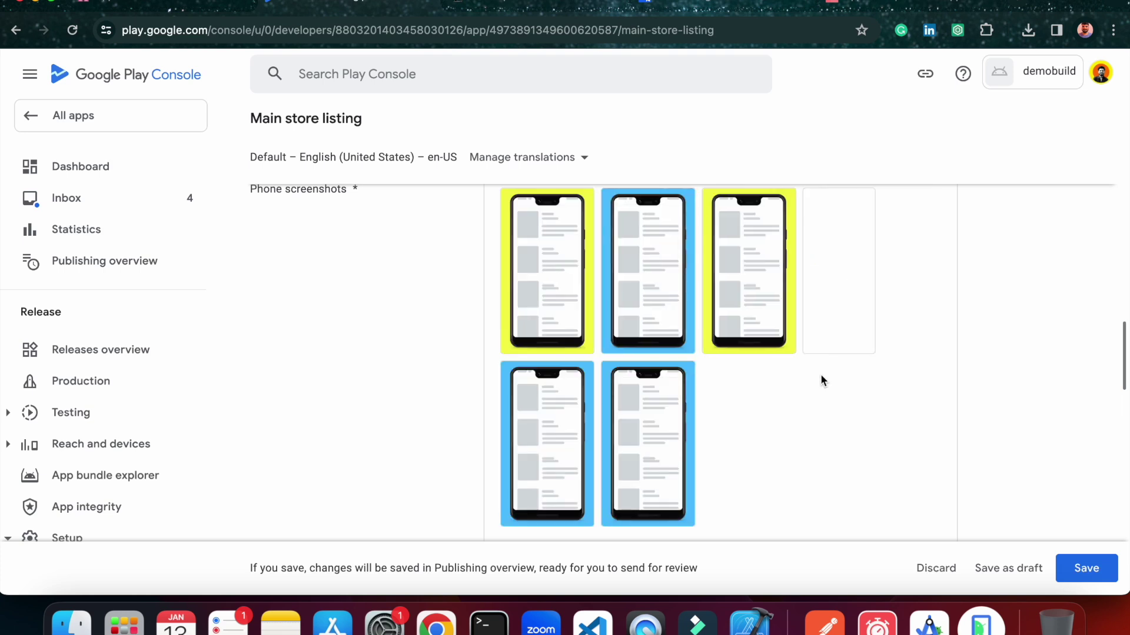
mouse_move(648, 420)
scroll(649, 419, down, 1)
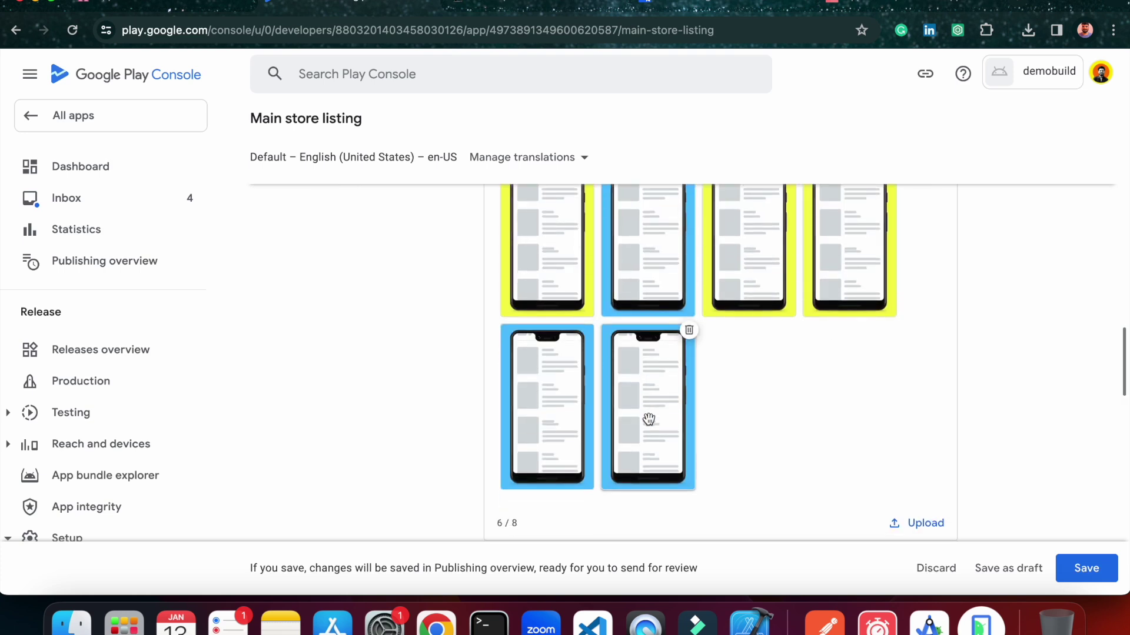
scroll(648, 418, down, 7)
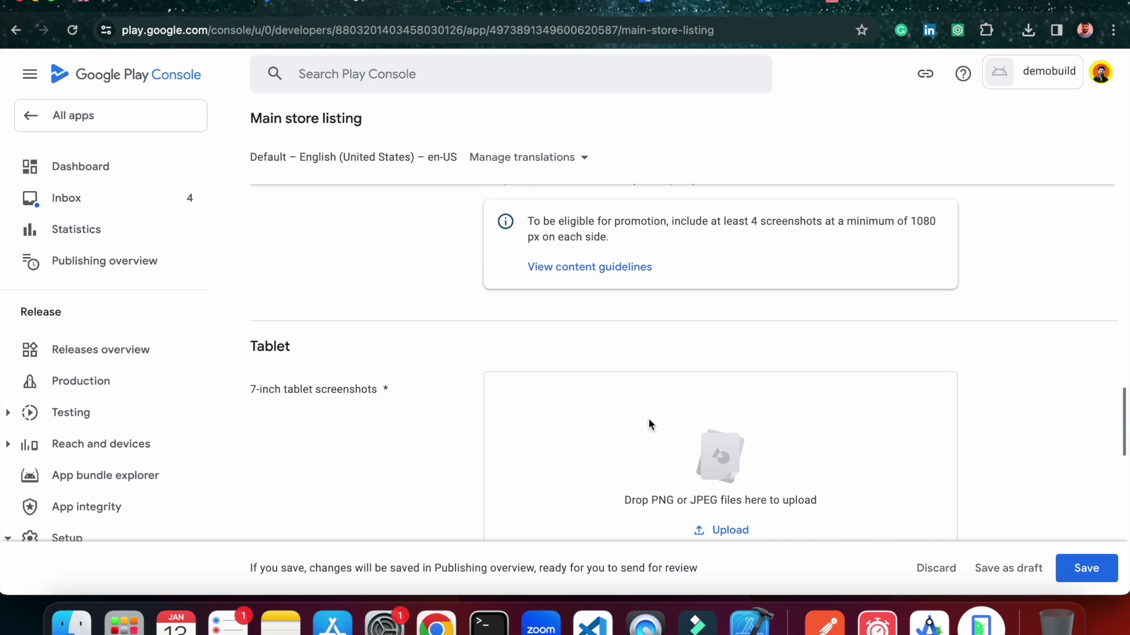
Drag the first five 7-inch tablet screenshots from Finder into the 7-inch tablet section.
scroll(444, 423, down, 2)
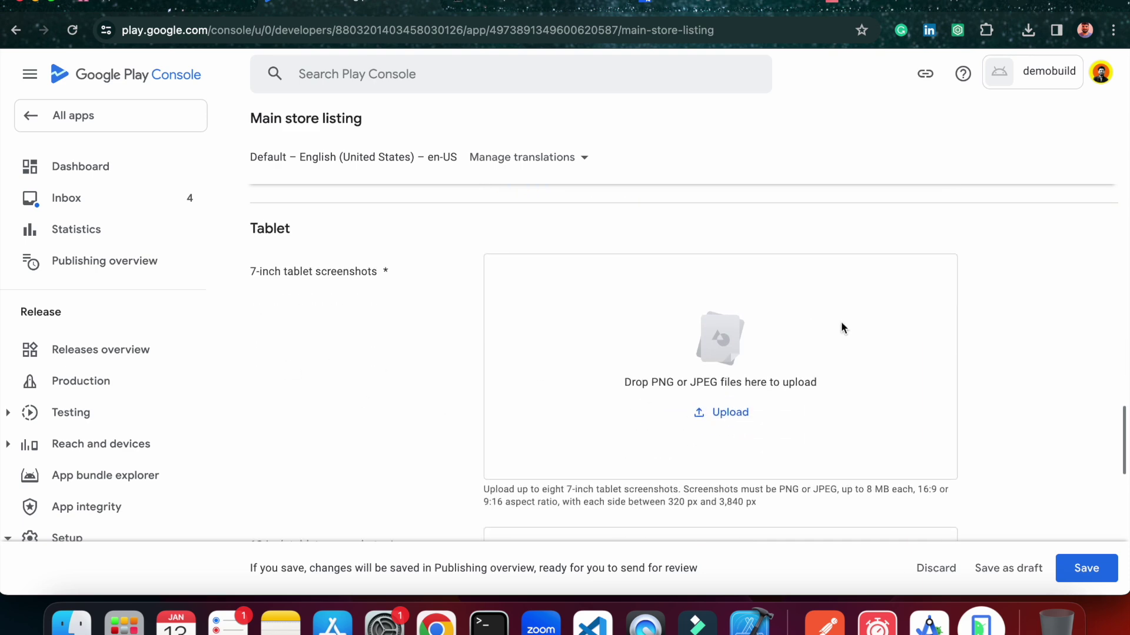
click(70, 619)
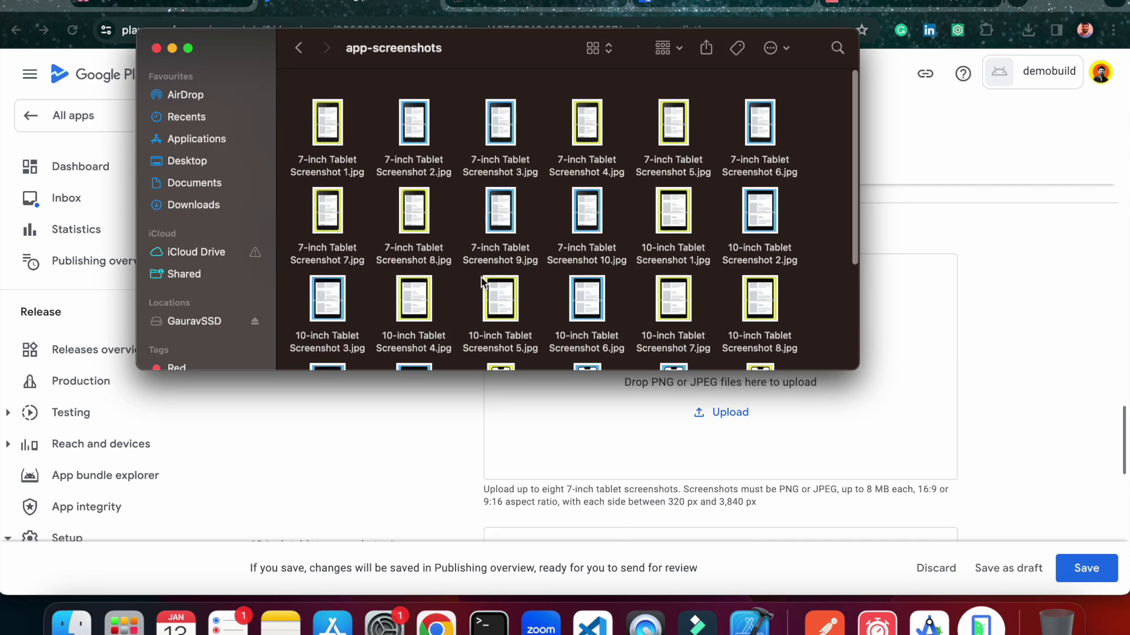
scroll(482, 282, down, 1)
drag(317, 111, 711, 108)
drag(353, 101, 824, 418)
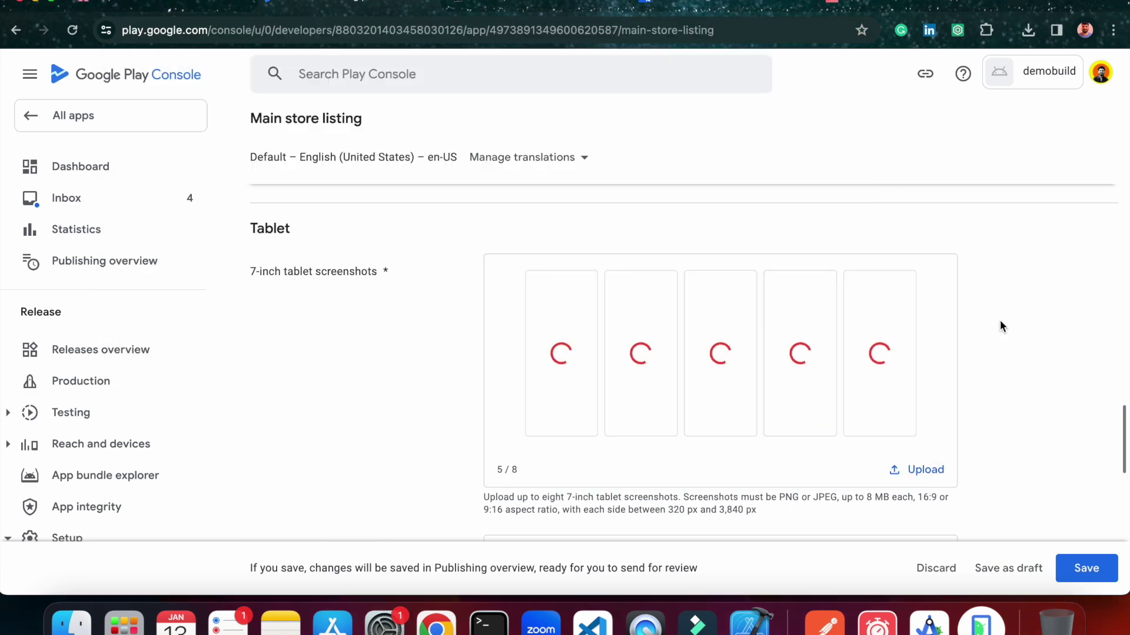
scroll(1000, 320, down, 2)
scroll(1002, 326, down, 2)
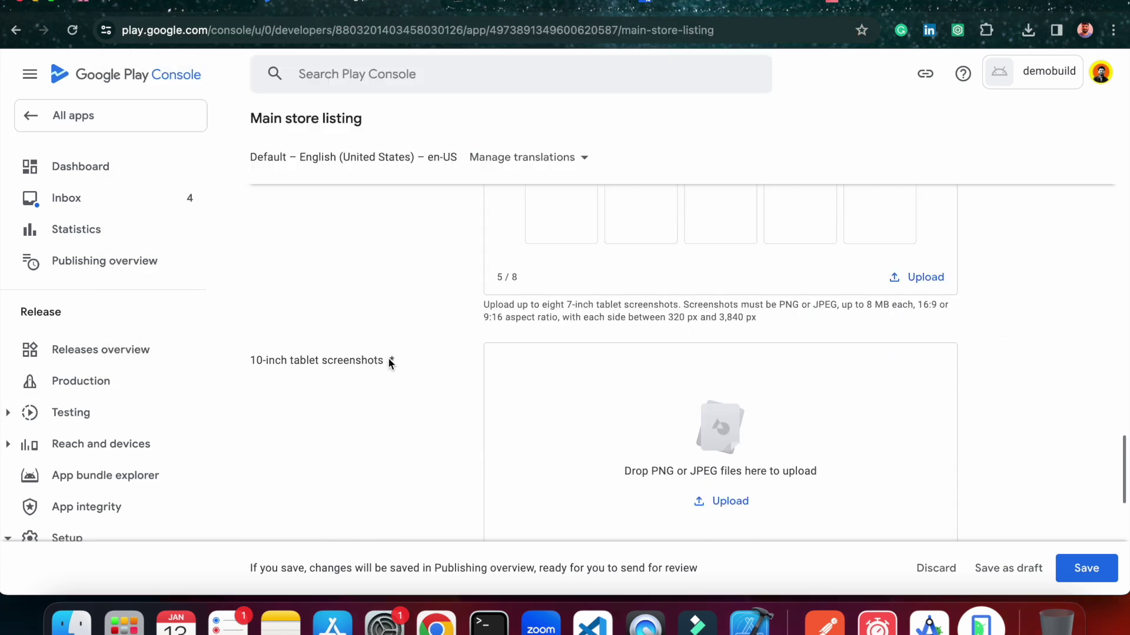
scroll(531, 334, up, 3)
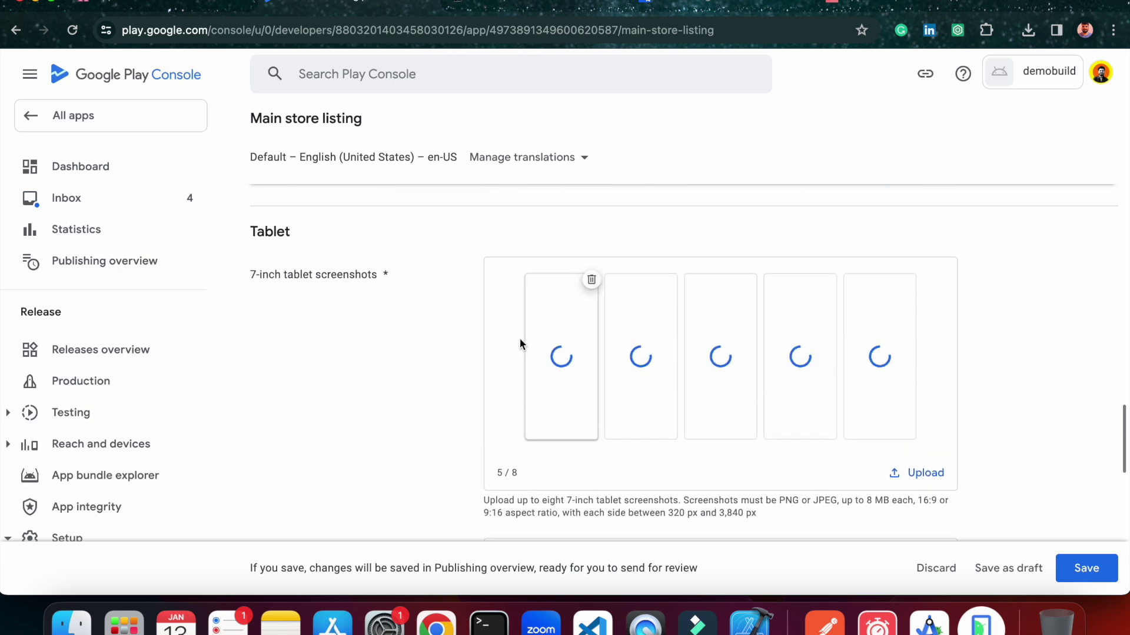
scroll(412, 380, down, 2)
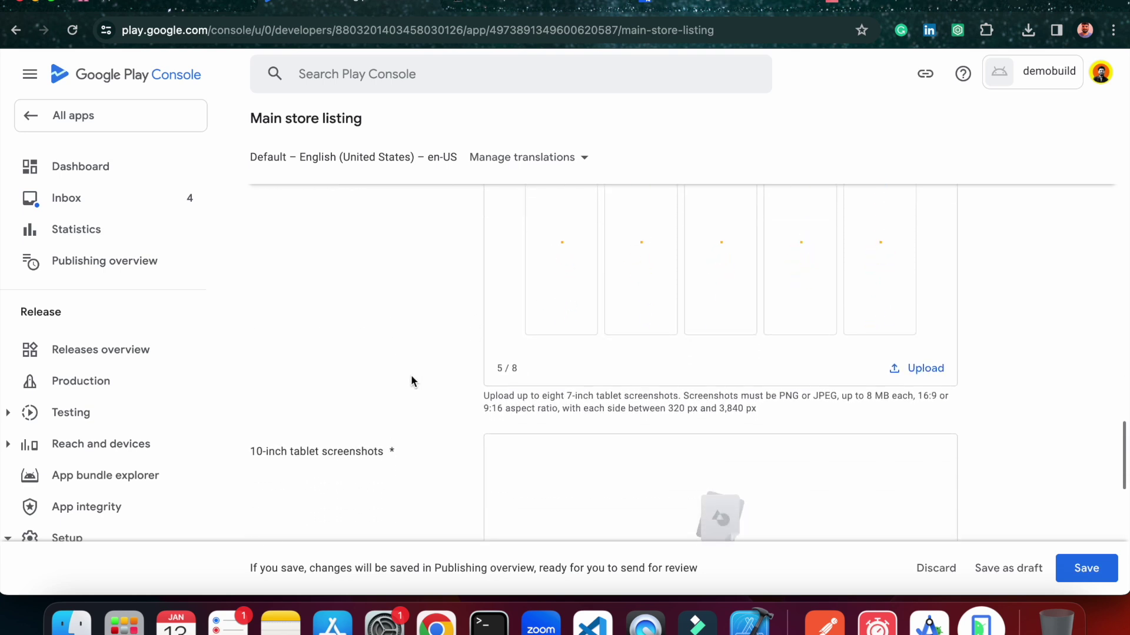
scroll(411, 378, up, 2)
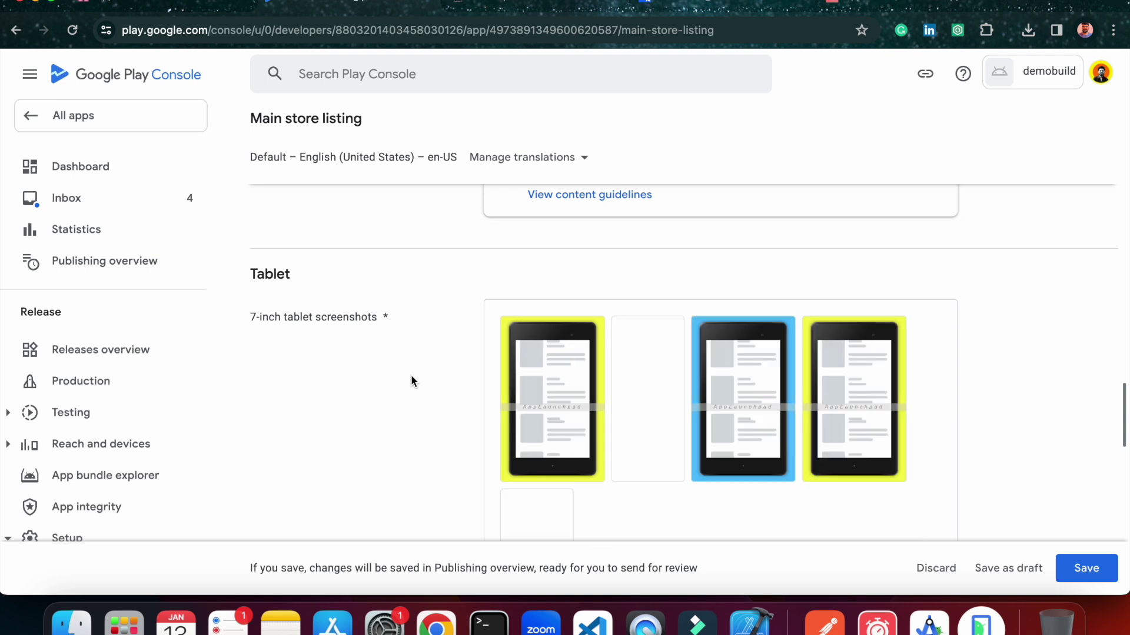
scroll(410, 376, down, 2)
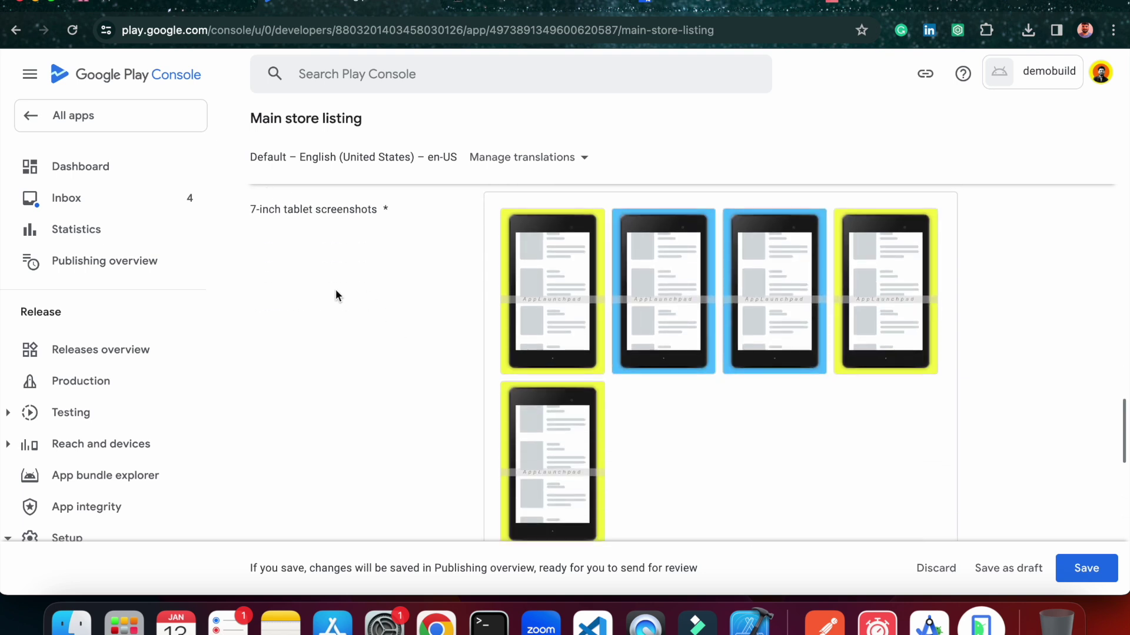
scroll(338, 353, down, 10)
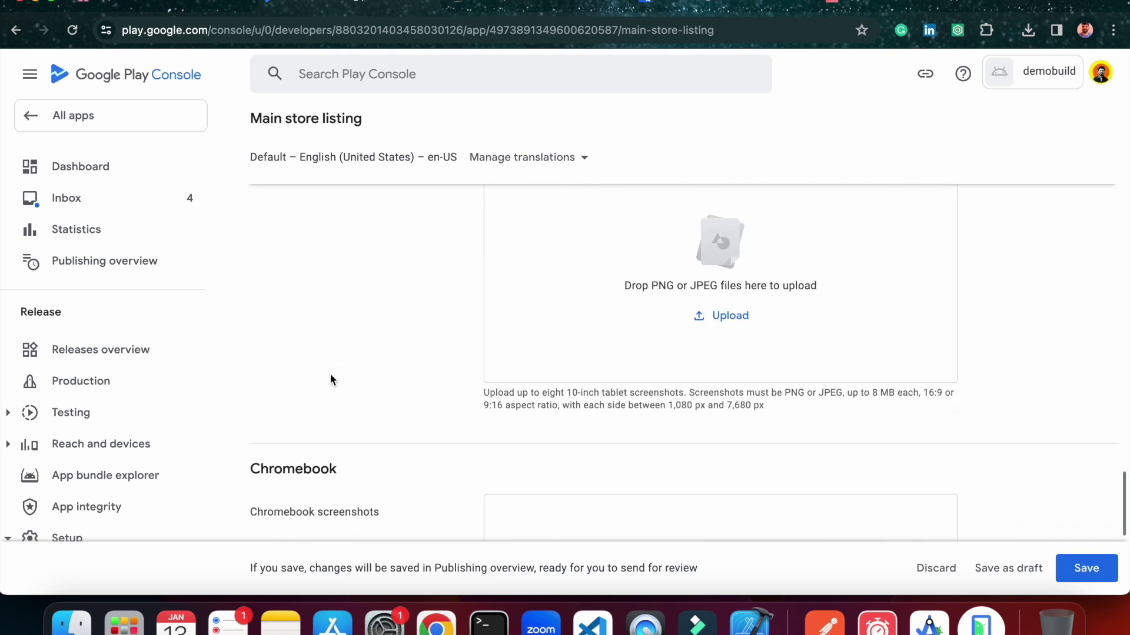
Drag 10-inch Tablet Screenshot 3–8 from Finder into the 10-inch tablet upload box.
scroll(330, 380, up, 1)
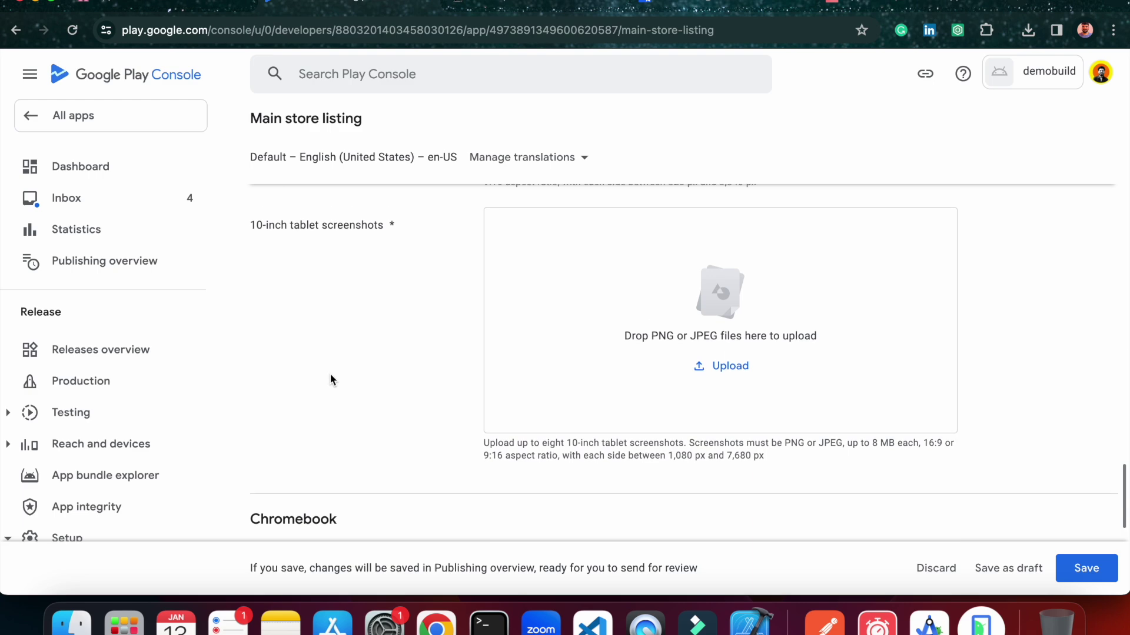
click(71, 622)
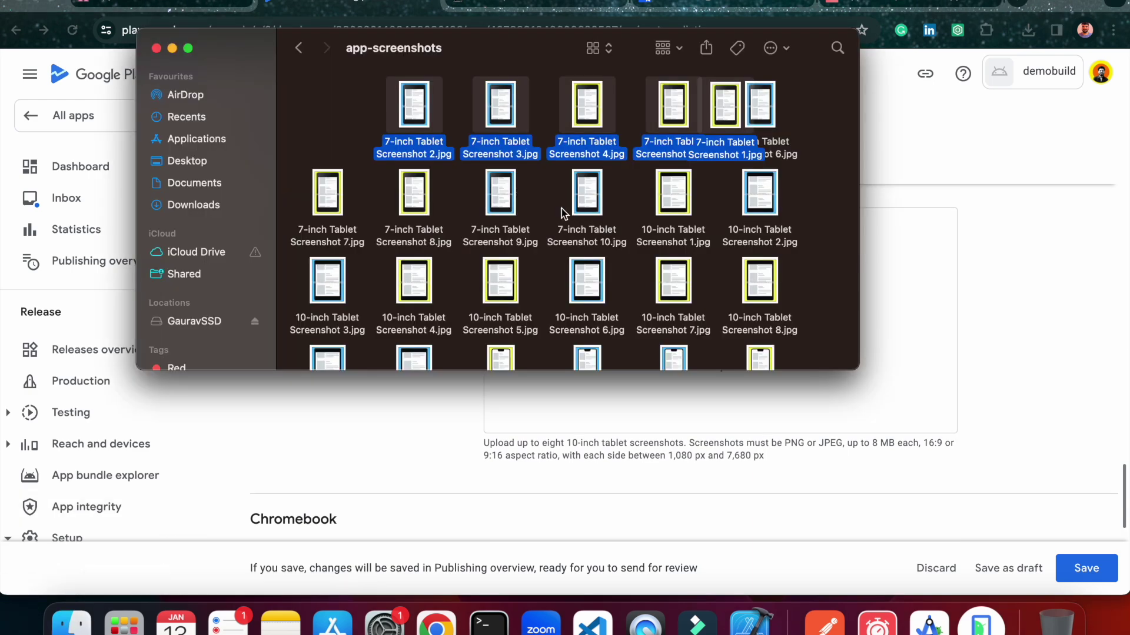
click(789, 235)
scroll(793, 235, down, 5)
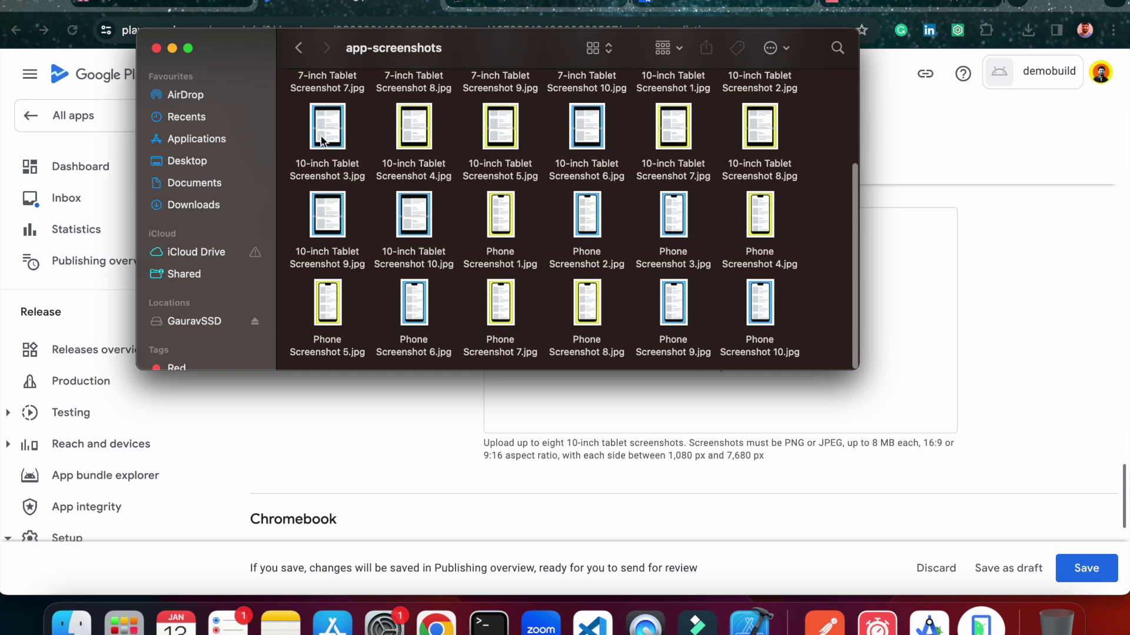
drag(301, 129, 896, 393)
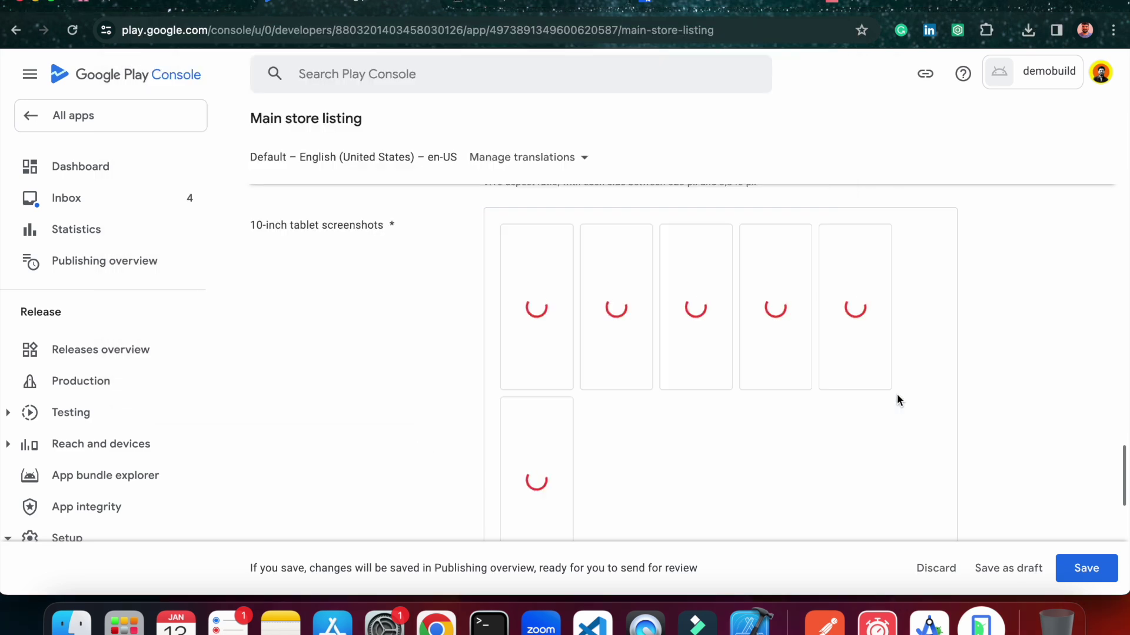
scroll(897, 394, down, 3)
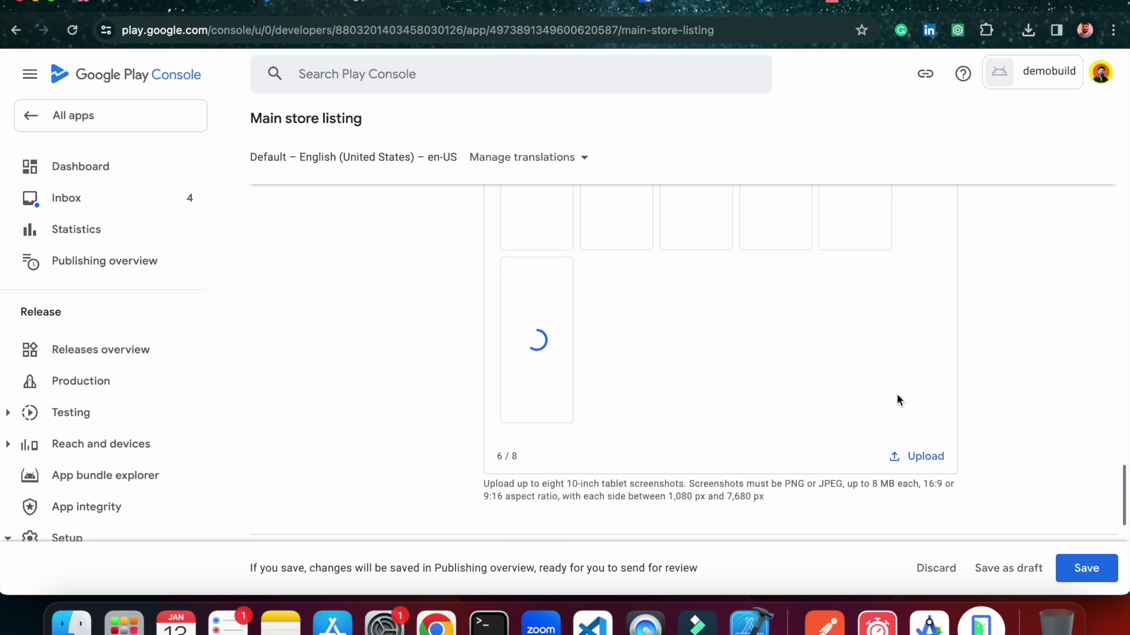
scroll(897, 395, up, 3)
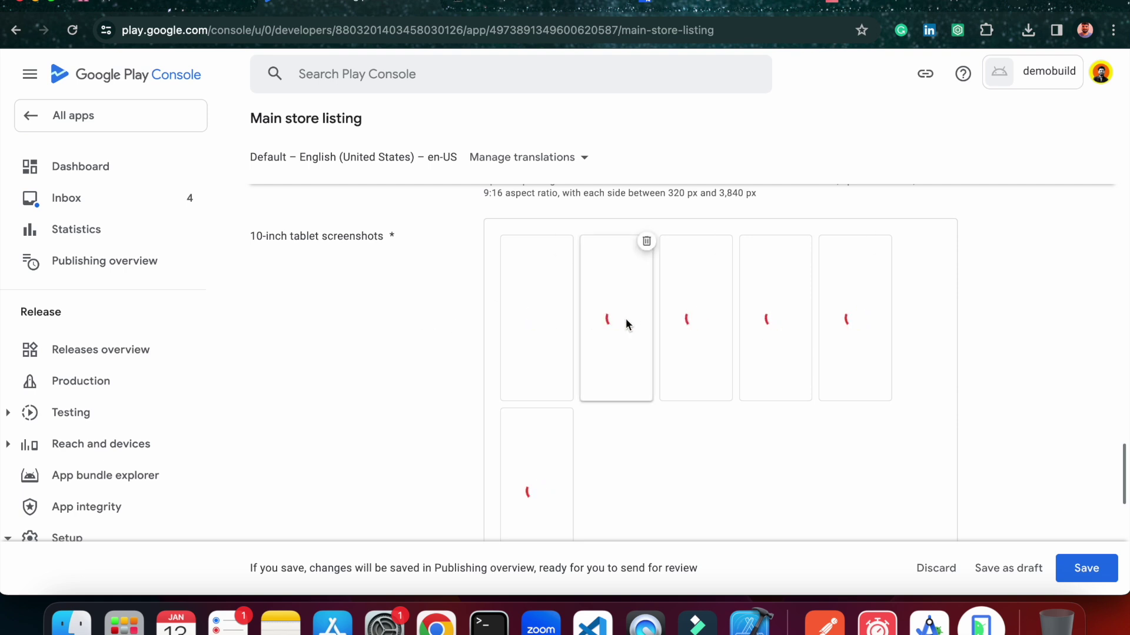
scroll(687, 422, down, 4)
scroll(705, 396, down, 5)
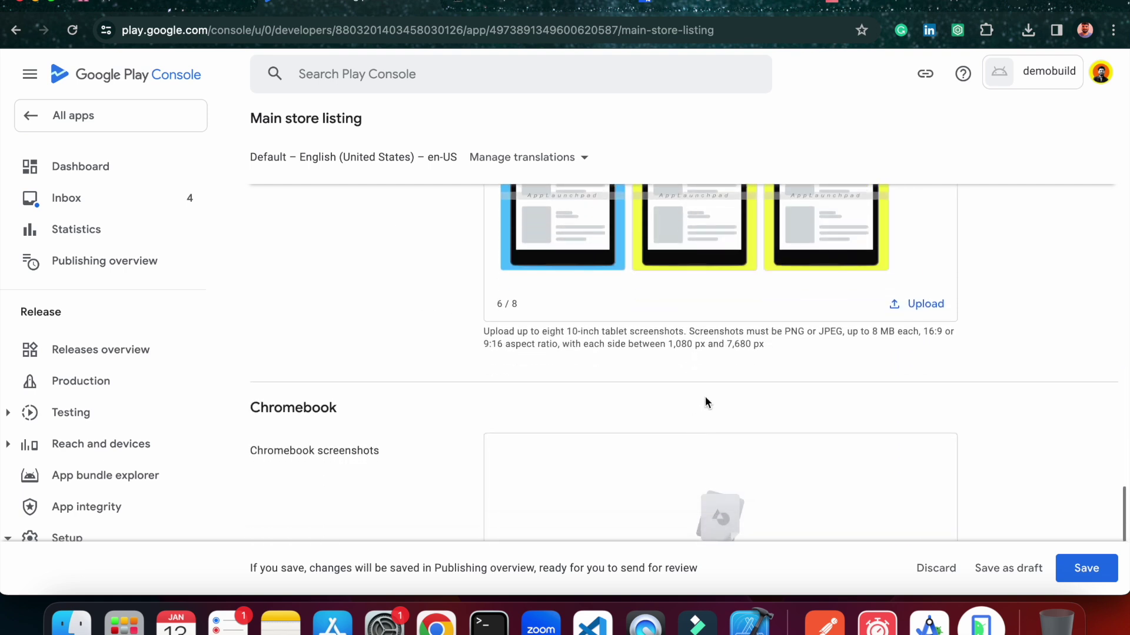
scroll(577, 405, down, 1)
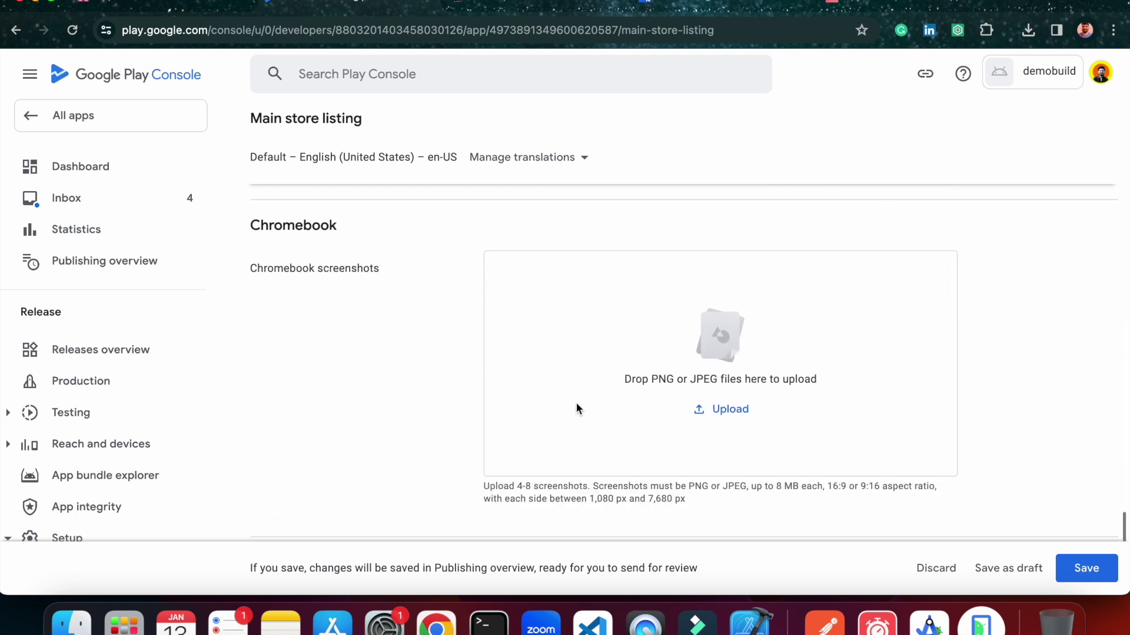
scroll(537, 330, down, 2)
scroll(537, 330, up, 2)
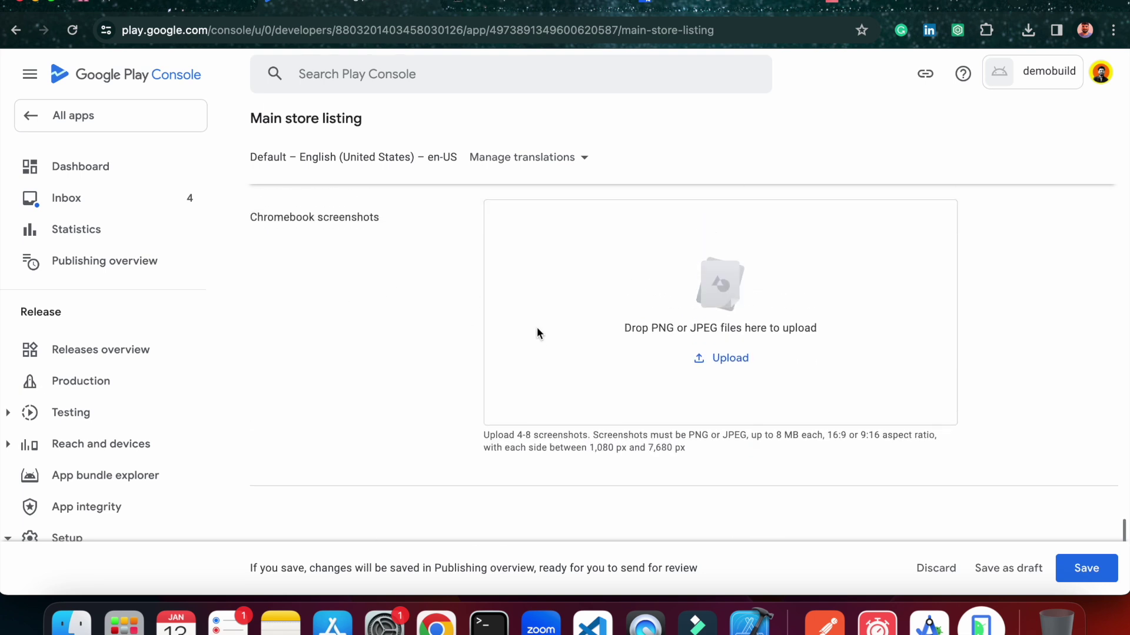
Save the main store listing and return to All apps.
click(1087, 568)
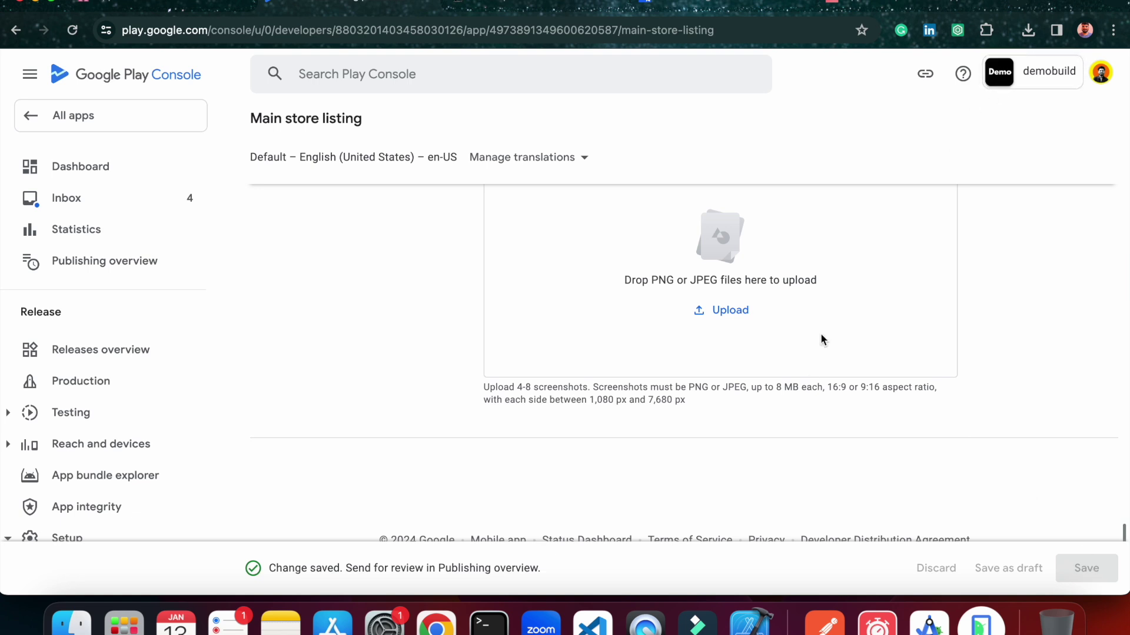
scroll(809, 376, up, 10)
scroll(413, 298, up, 15)
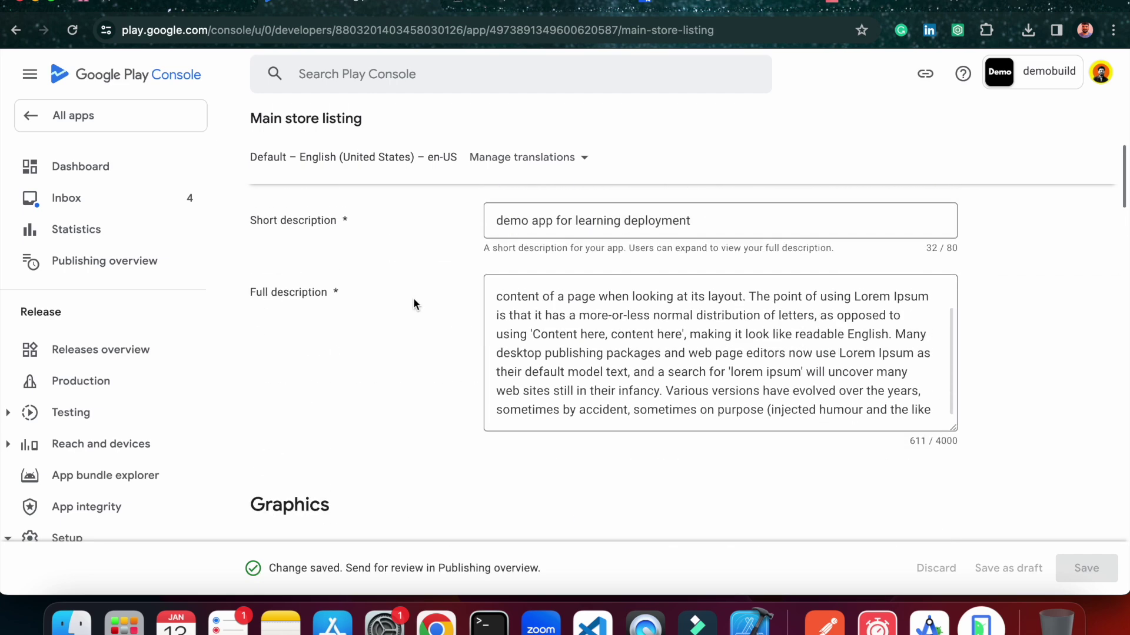
click(97, 120)
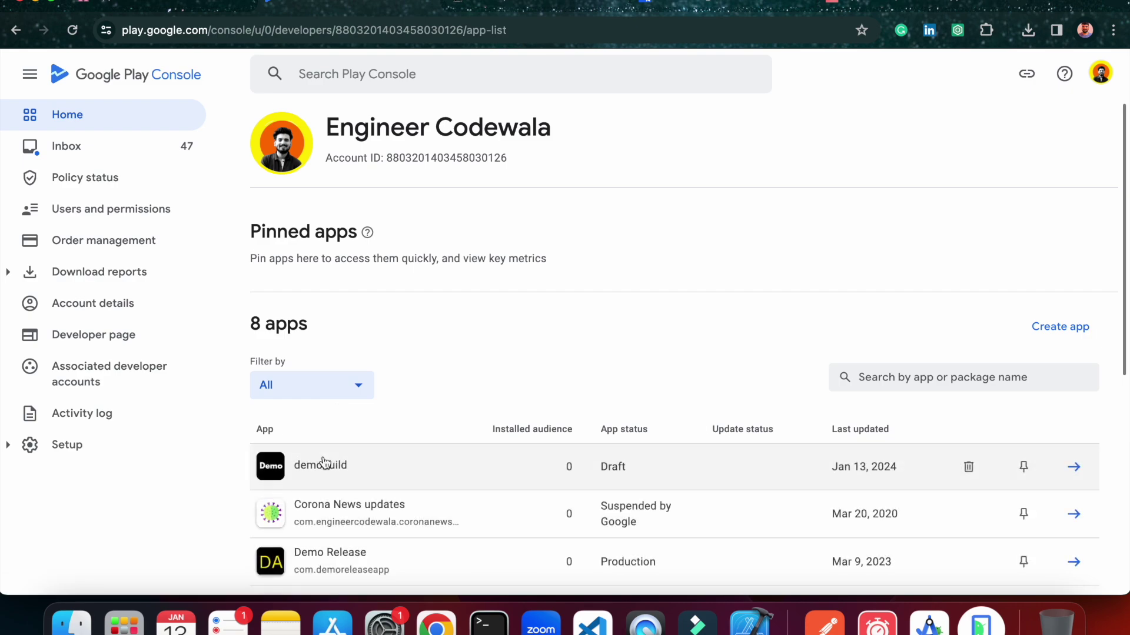
Open the demobuild dashboard and expand the closed-testing setup tasks.
click(323, 463)
scroll(476, 404, down, 5)
scroll(475, 406, down, 8)
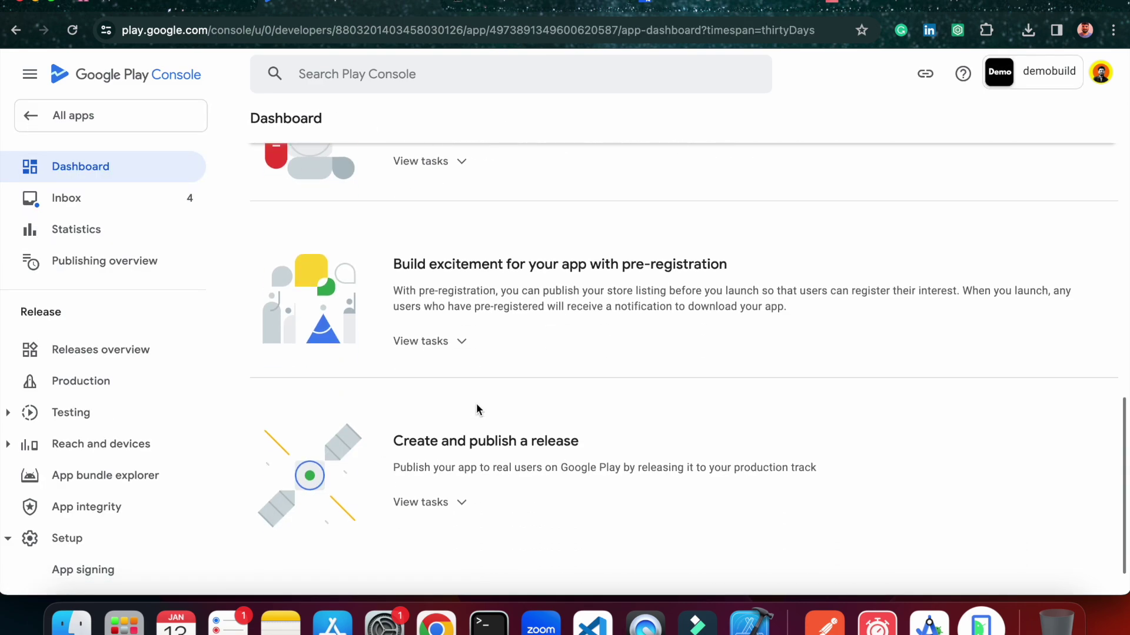
scroll(592, 369, up, 4)
scroll(591, 366, up, 6)
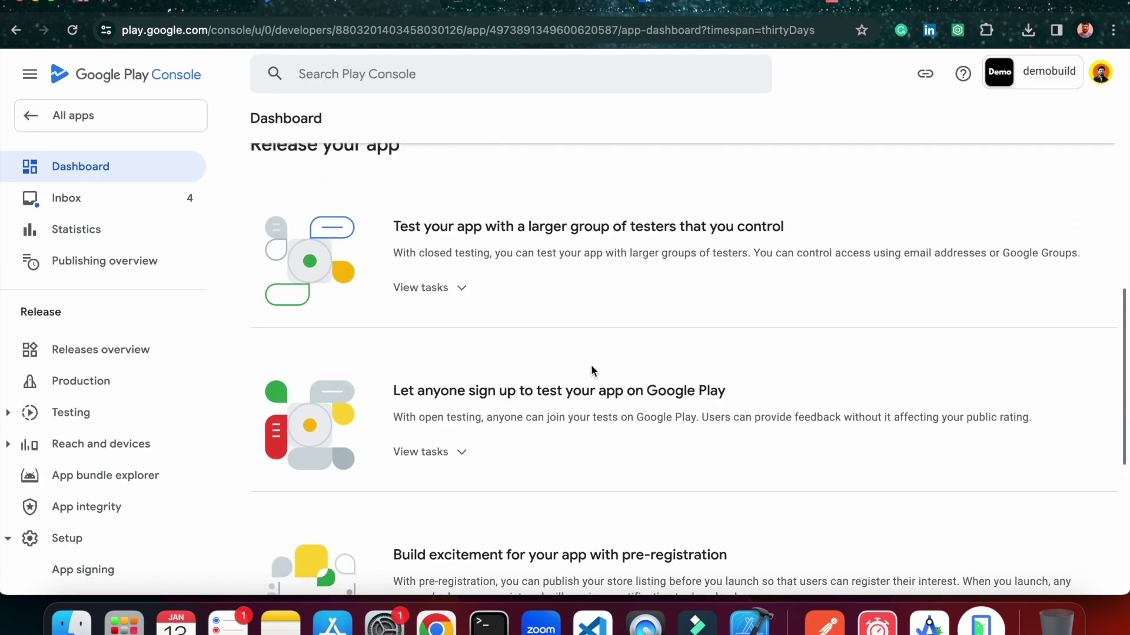
scroll(515, 365, up, 3)
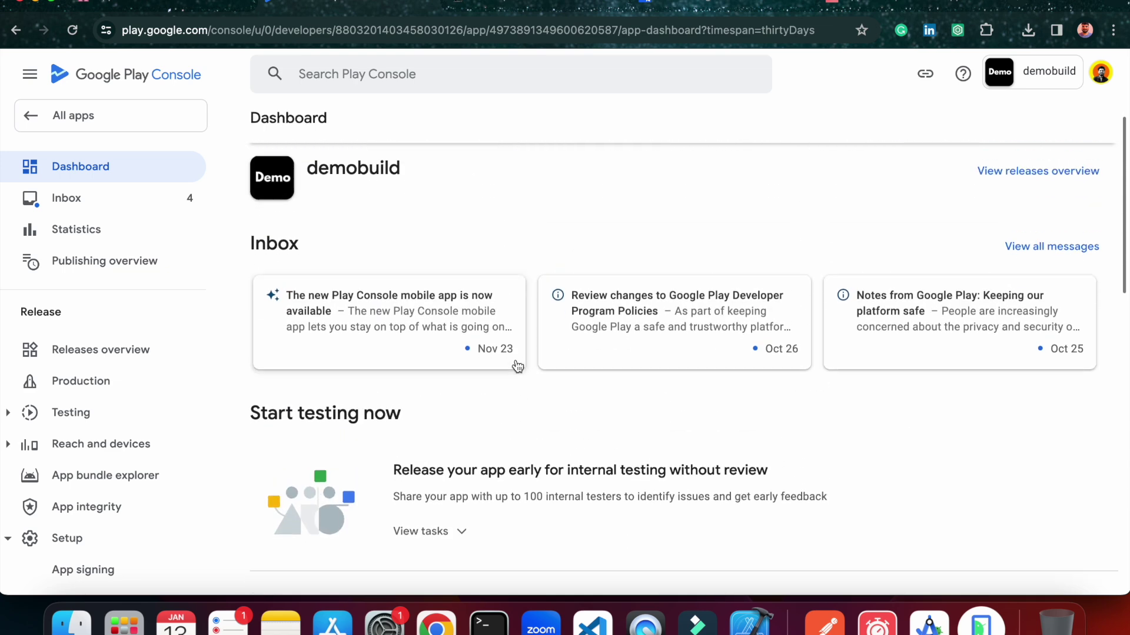
scroll(516, 362, down, 7)
click(432, 366)
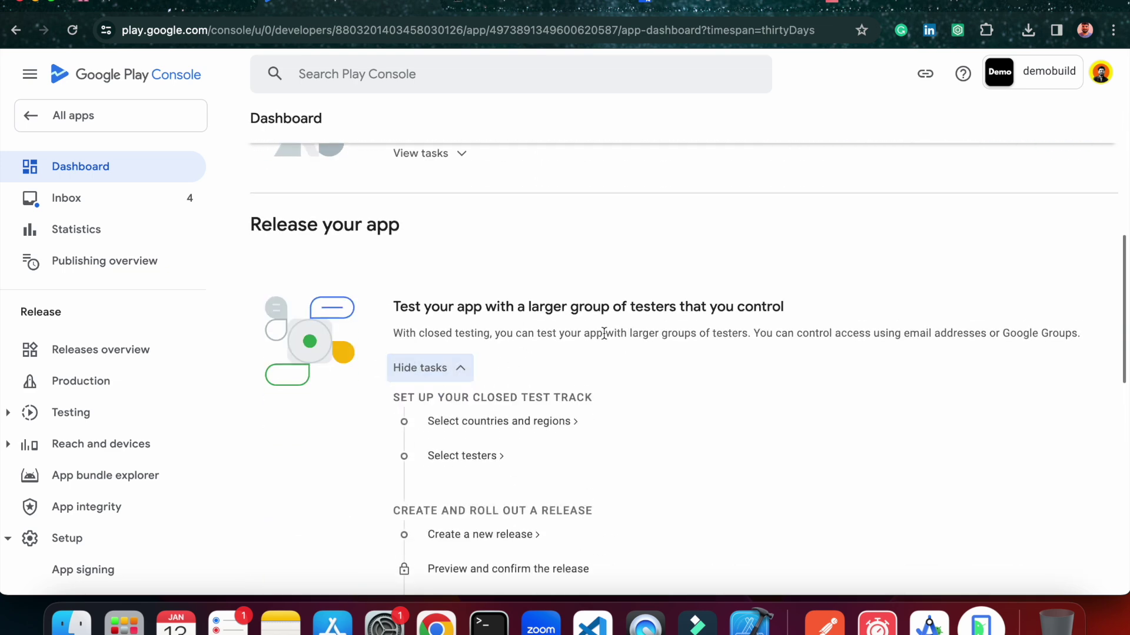
Expand the production release tasks and go to Select countries and regions.
scroll(588, 336, down, 2)
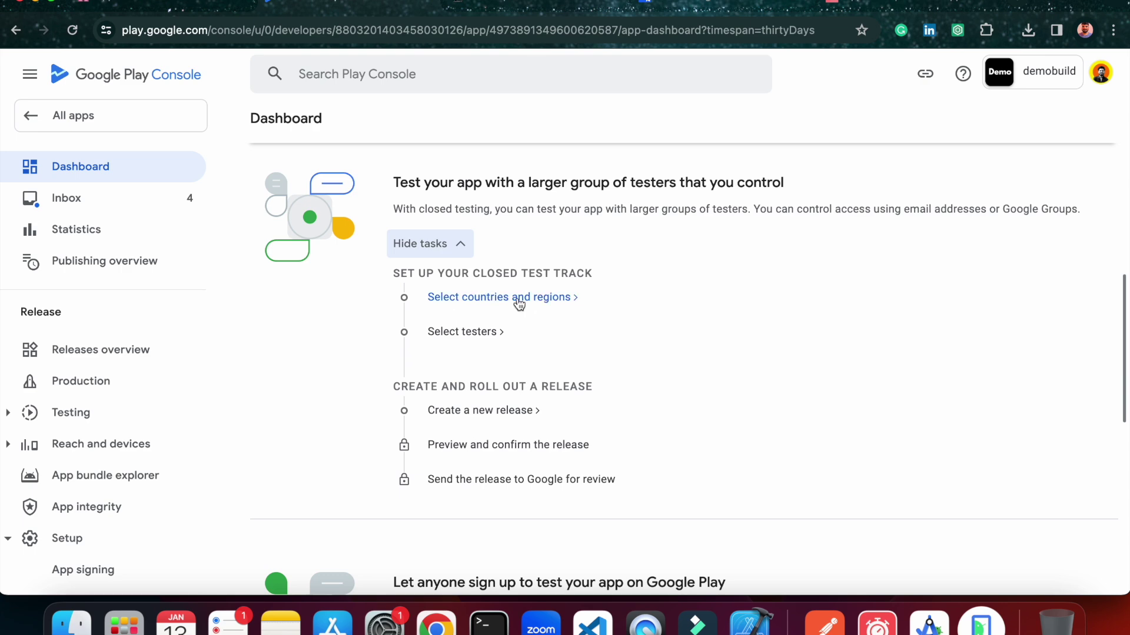
scroll(509, 217, up, 2)
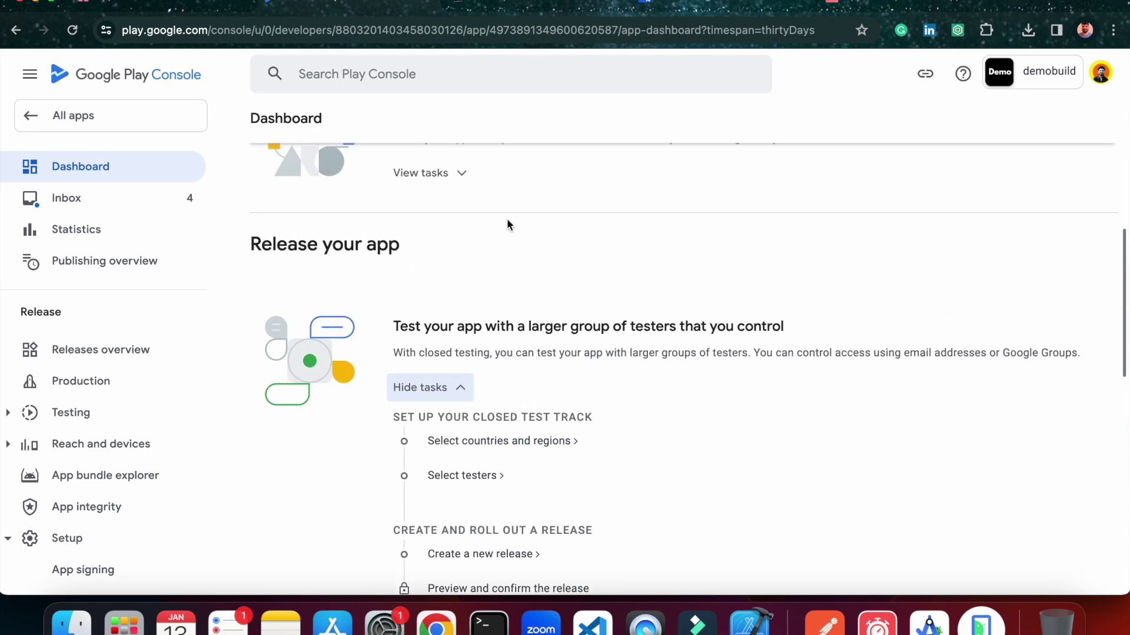
scroll(488, 305, down, 10)
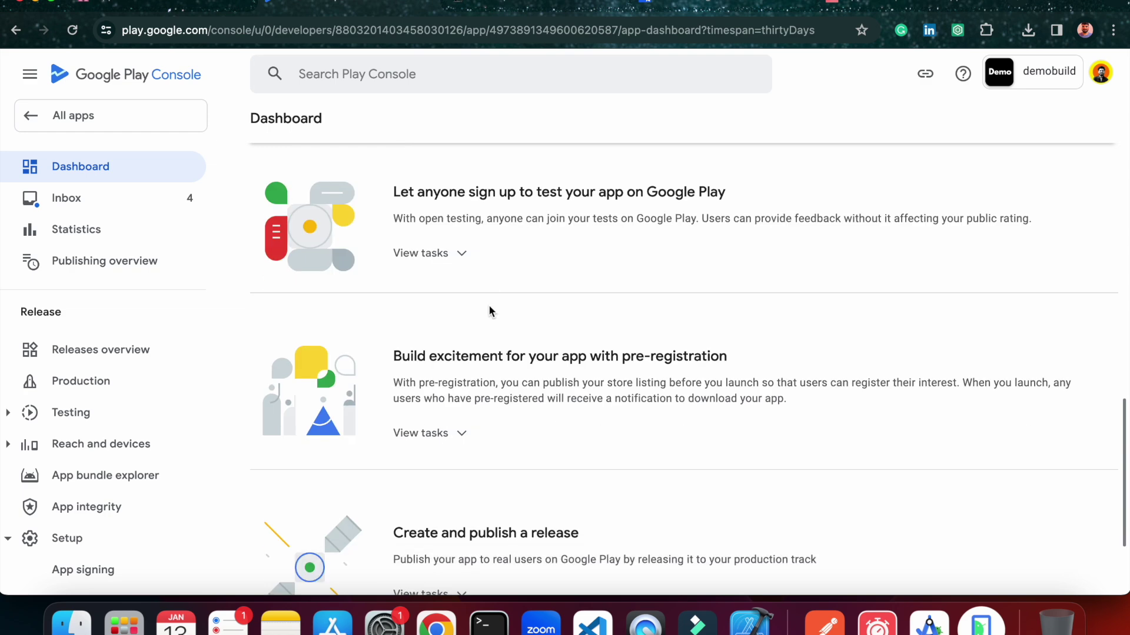
click(429, 457)
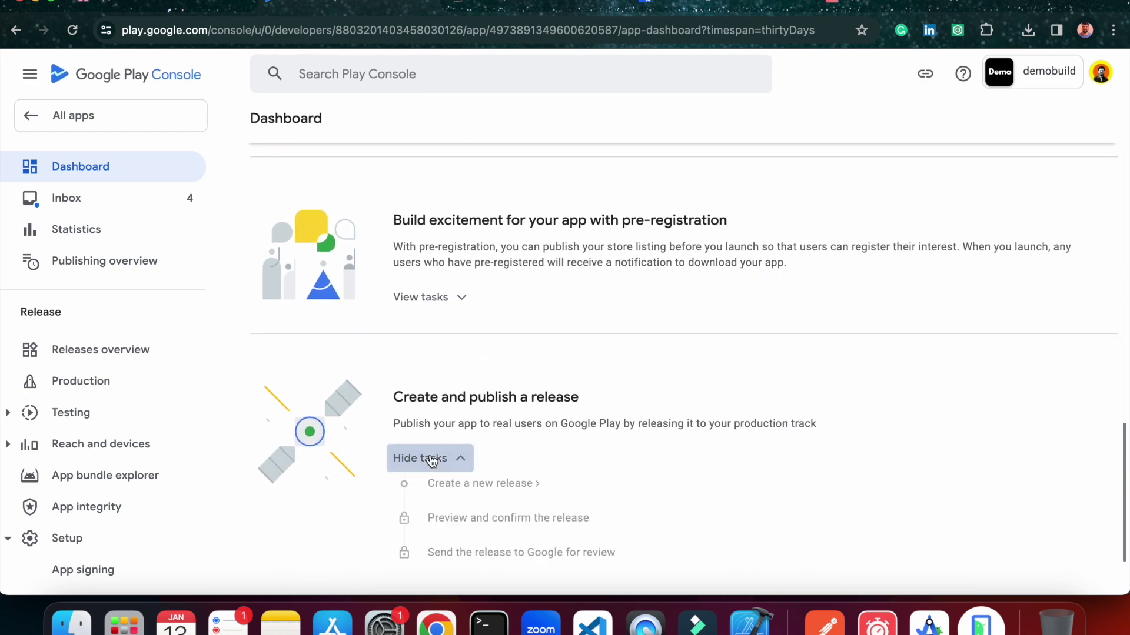
scroll(559, 269, down, 3)
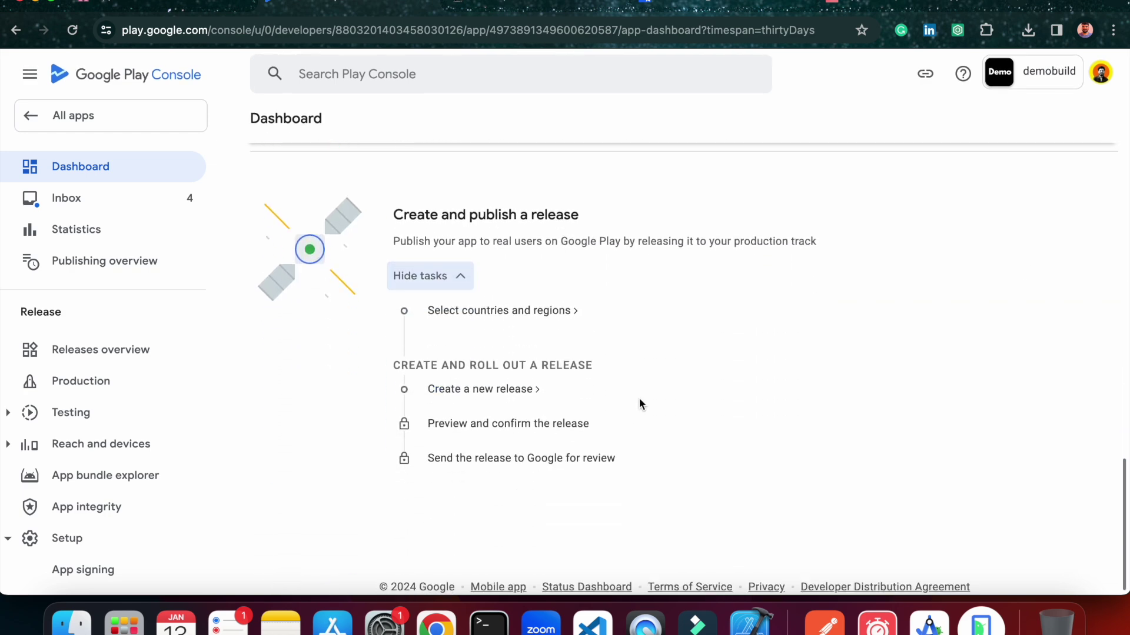
scroll(639, 398, up, 1)
scroll(640, 400, up, 10)
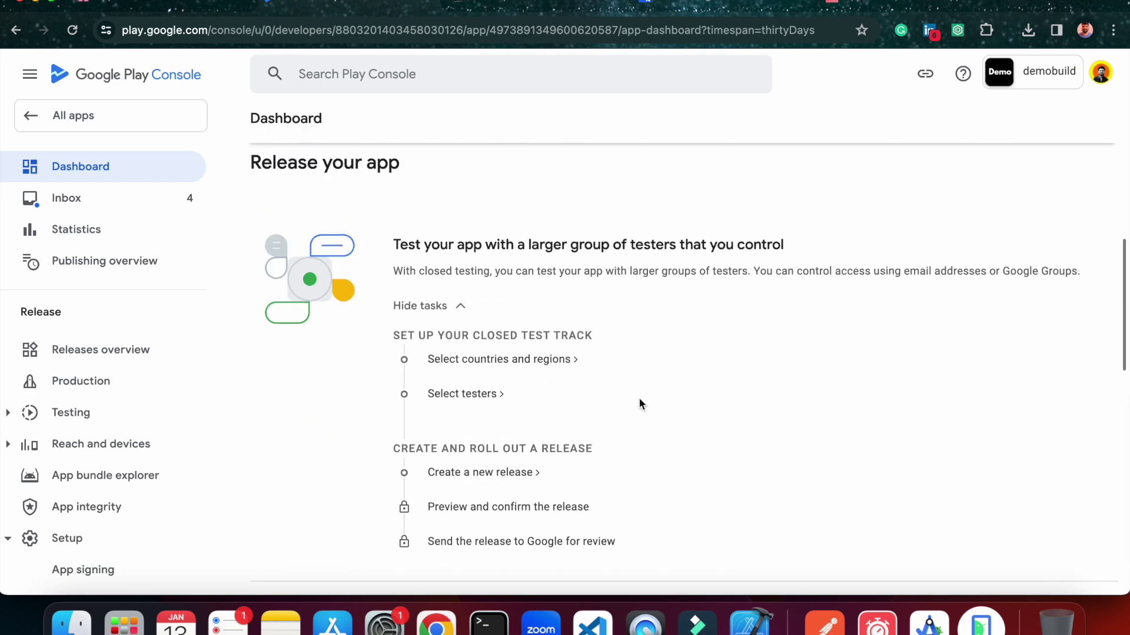
scroll(492, 335, down, 10)
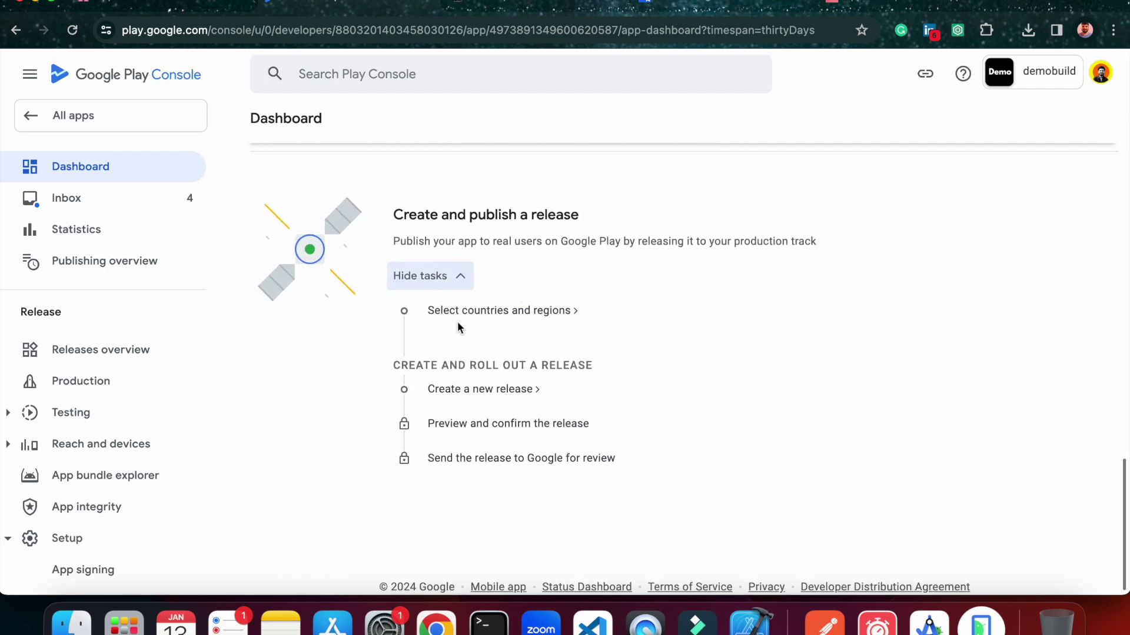
click(486, 310)
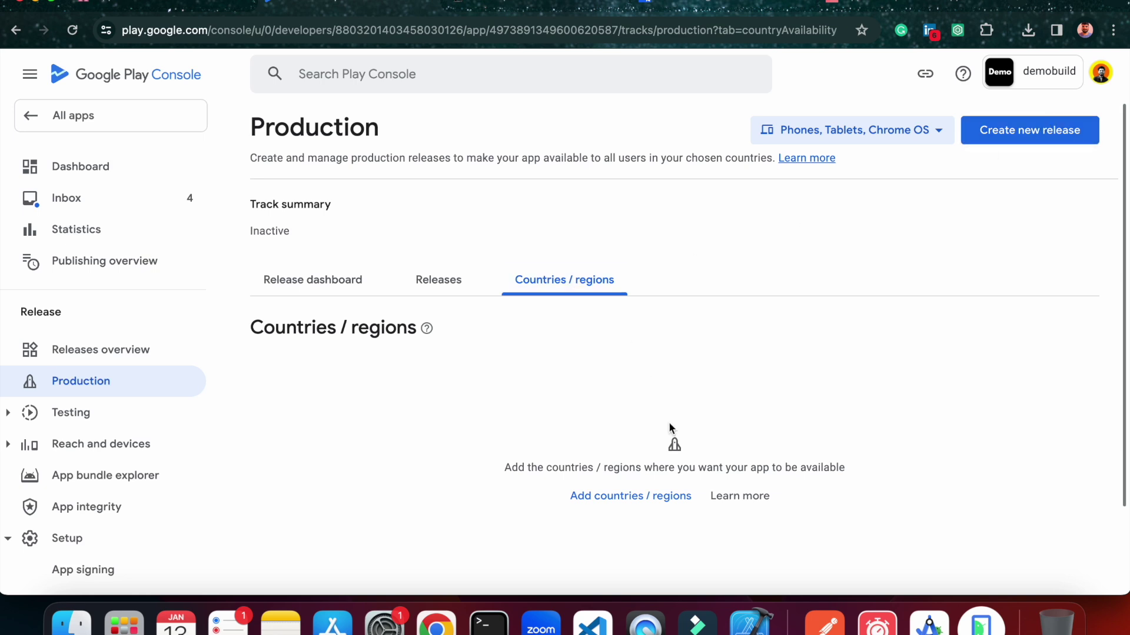
Add India as the production track's targeted country and save.
click(616, 494)
scroll(425, 440, down, 3)
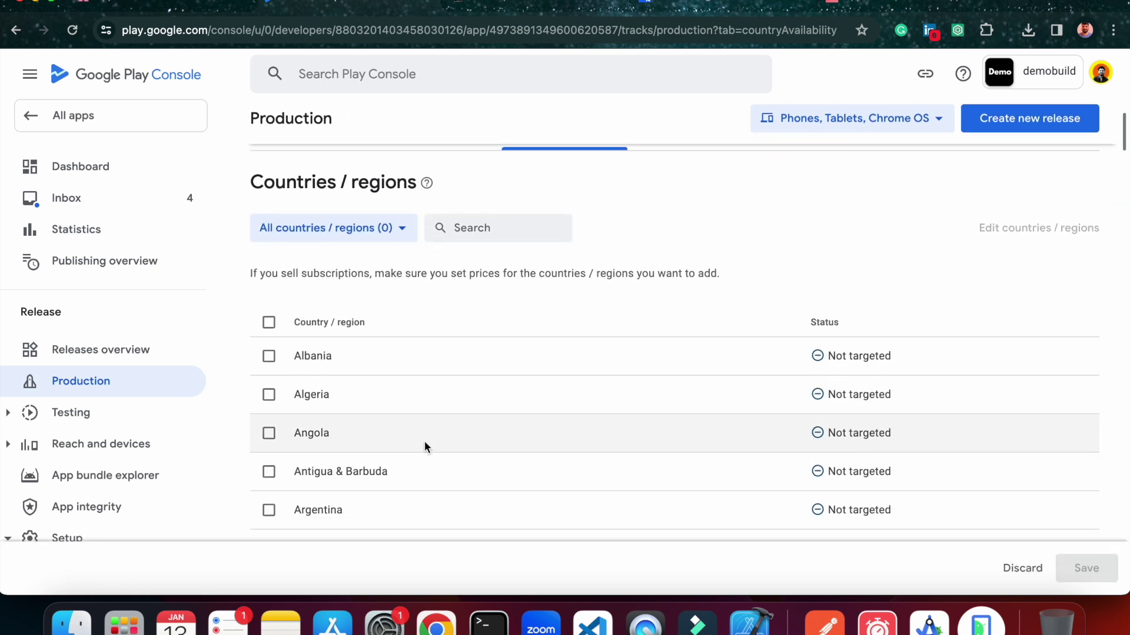
scroll(424, 442, down, 1)
click(486, 195)
text(india)
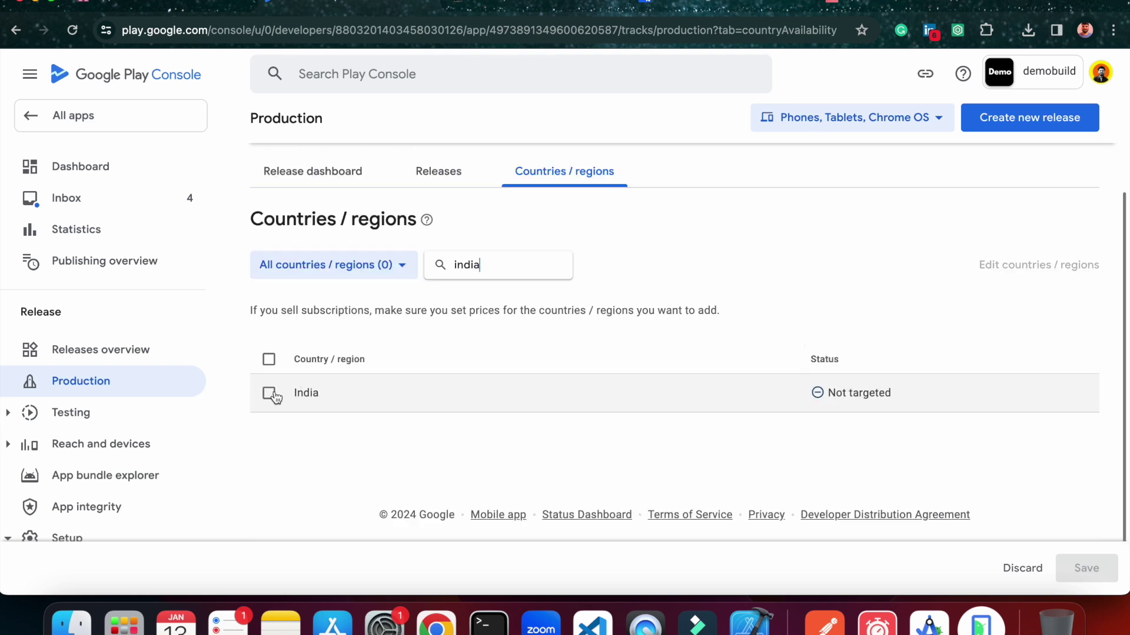
click(269, 393)
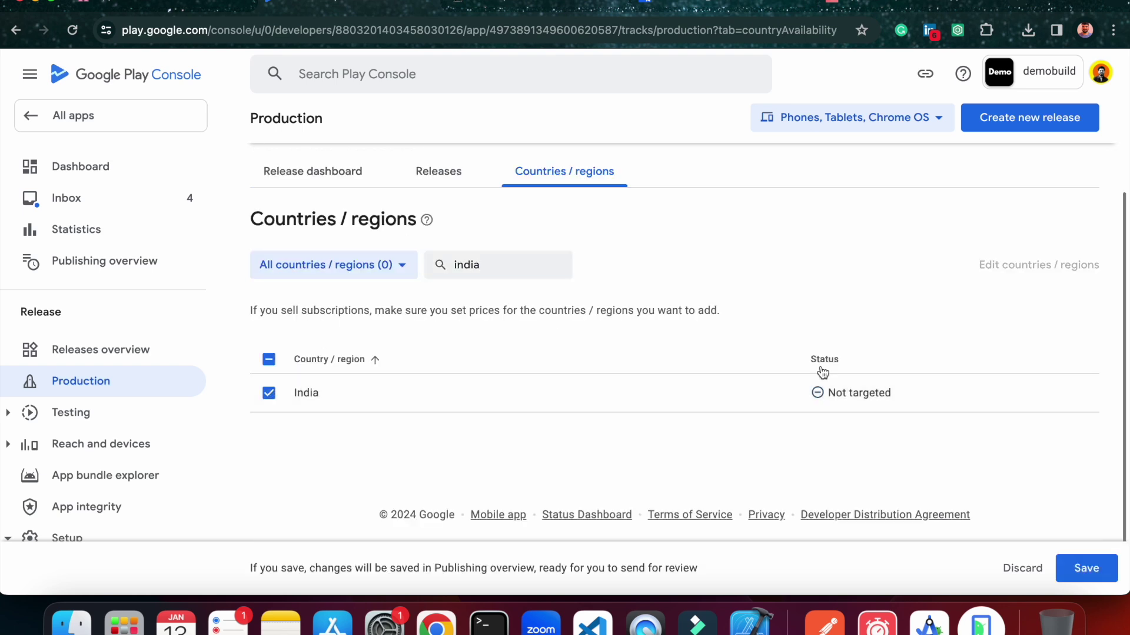
click(1086, 568)
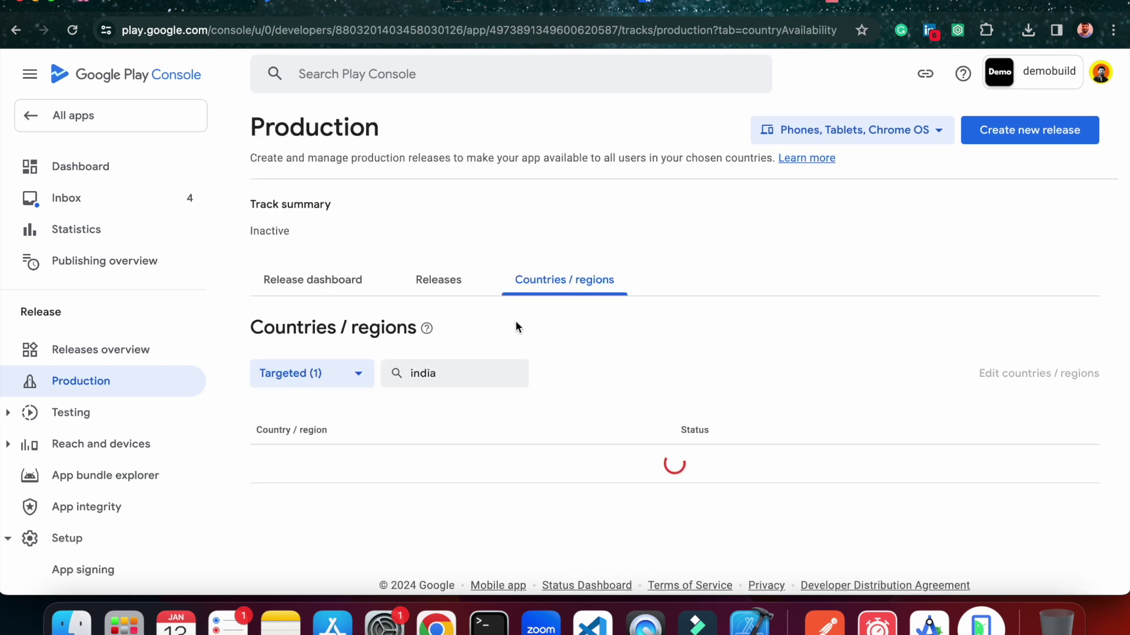
View the production Releases list and its release dashboard.
click(449, 277)
click(339, 276)
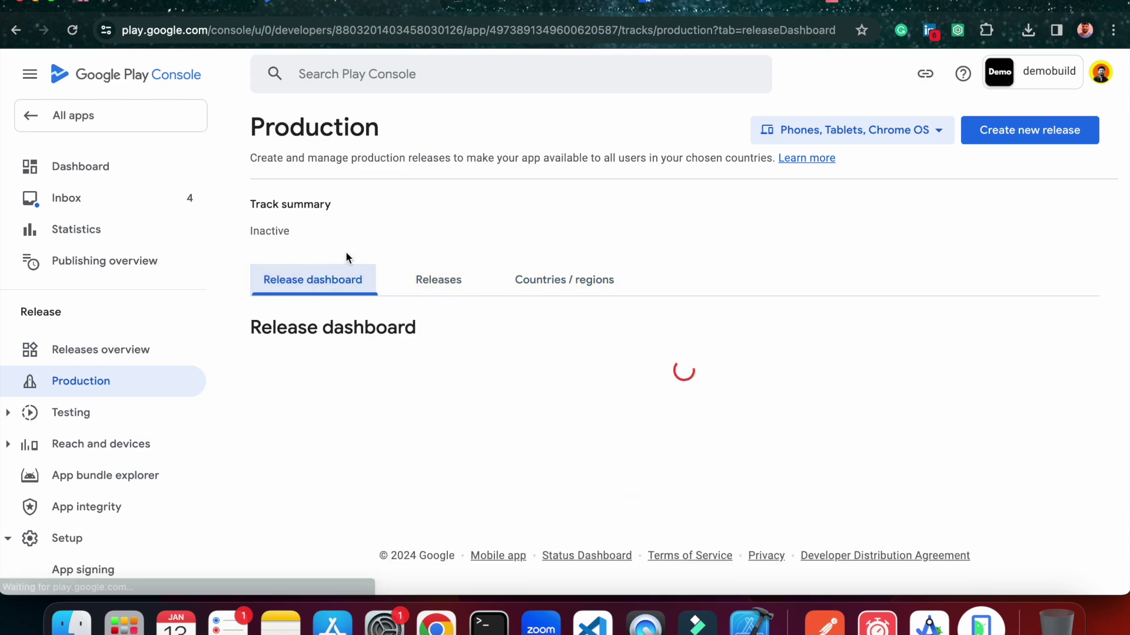
click(501, 292)
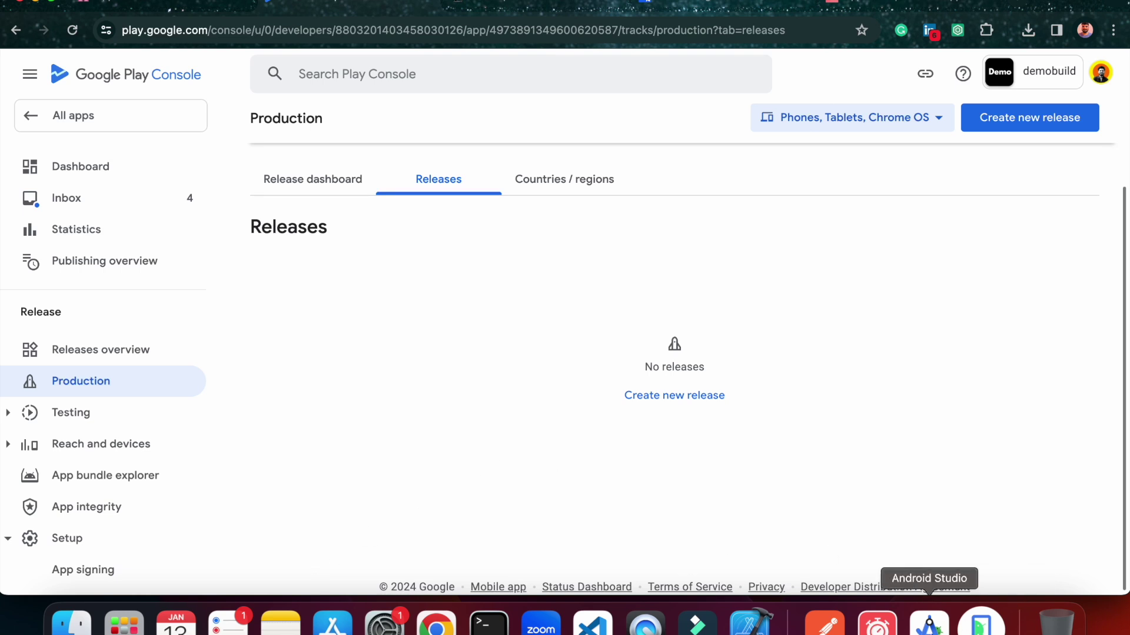
Open Desktop/demobuild/android in Android Studio as a trusted project.
click(928, 625)
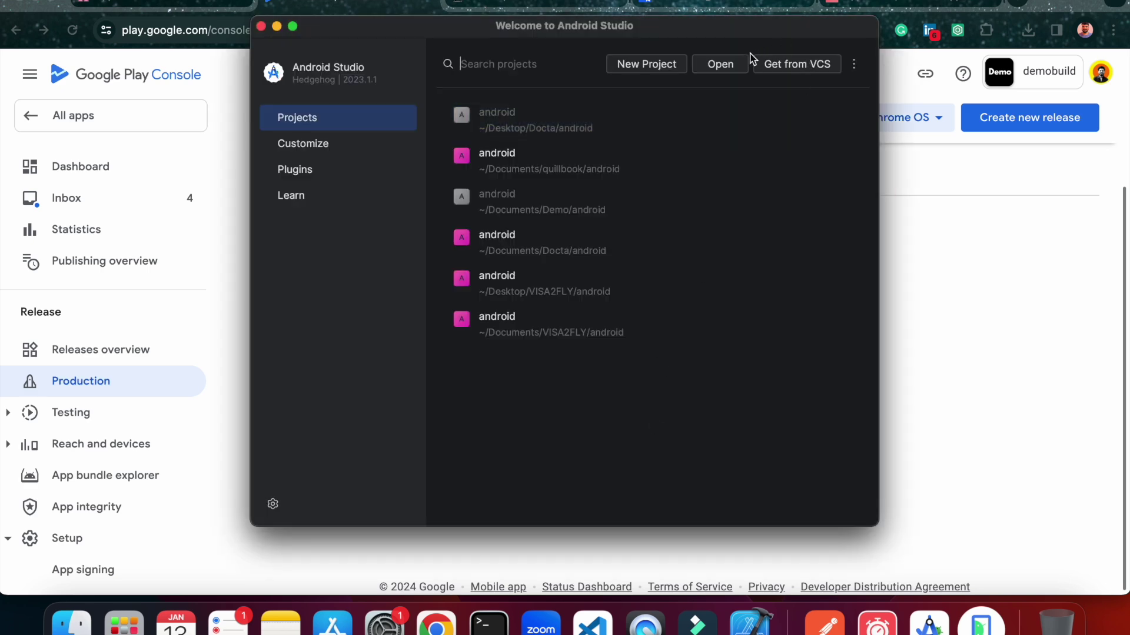
click(721, 65)
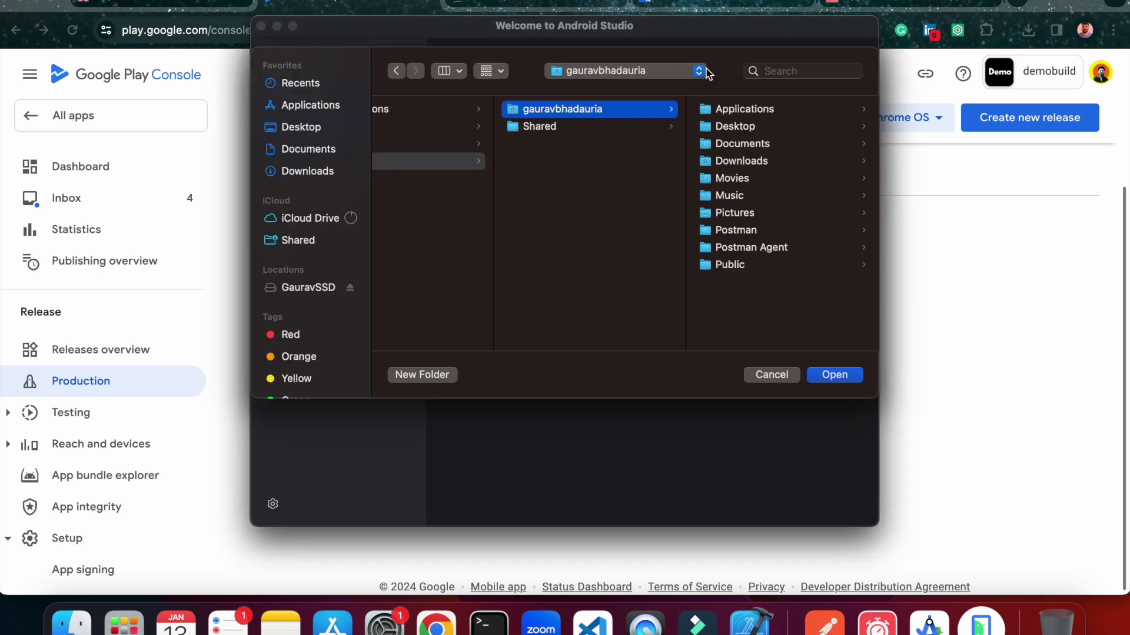
click(764, 127)
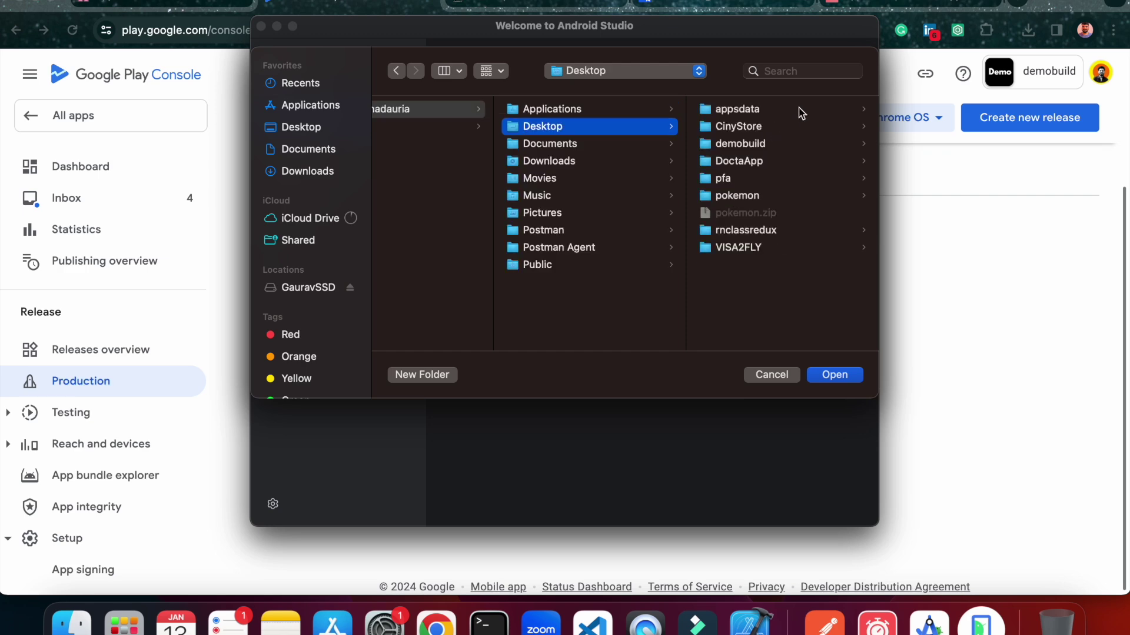
click(759, 143)
click(765, 126)
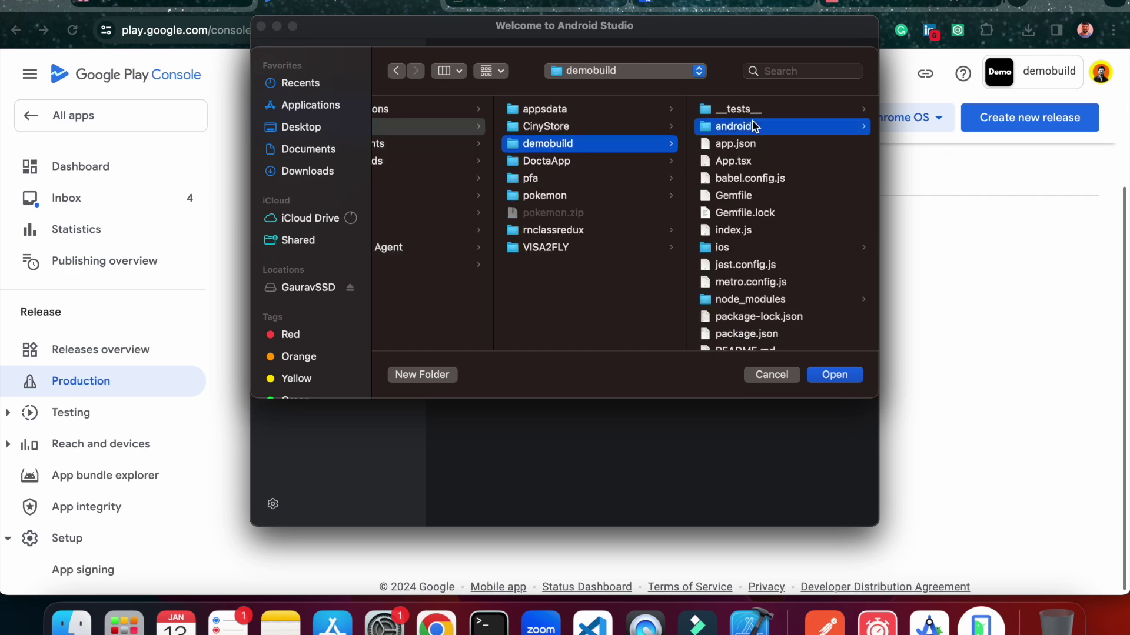
click(831, 376)
click(728, 305)
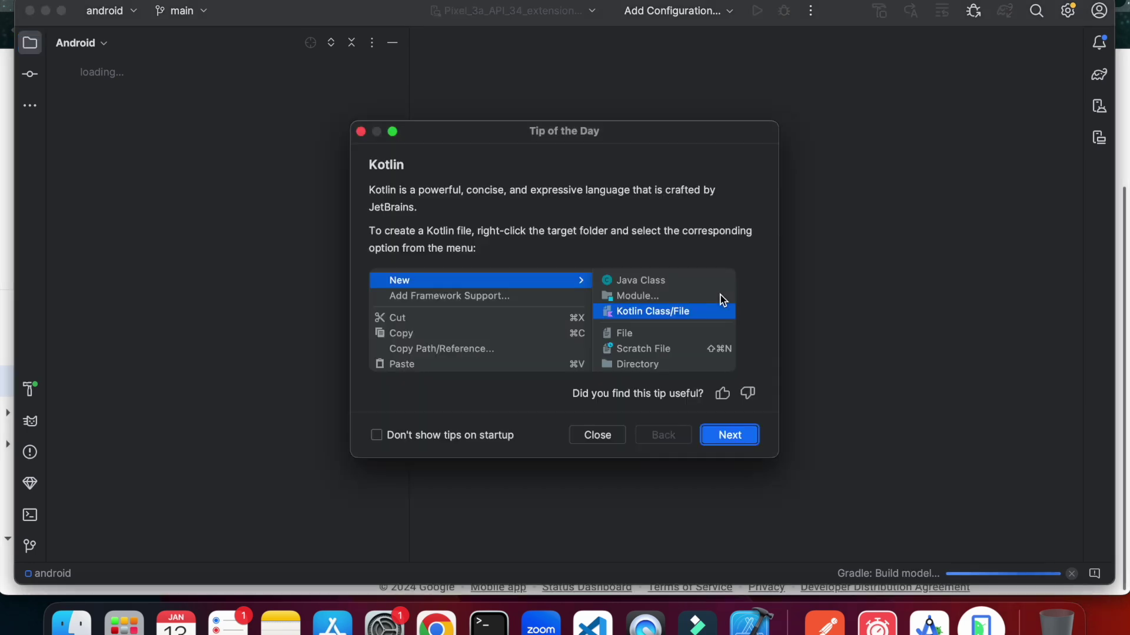
Dismiss Tip of the Day and the project update notice, then open the Build menu.
click(597, 435)
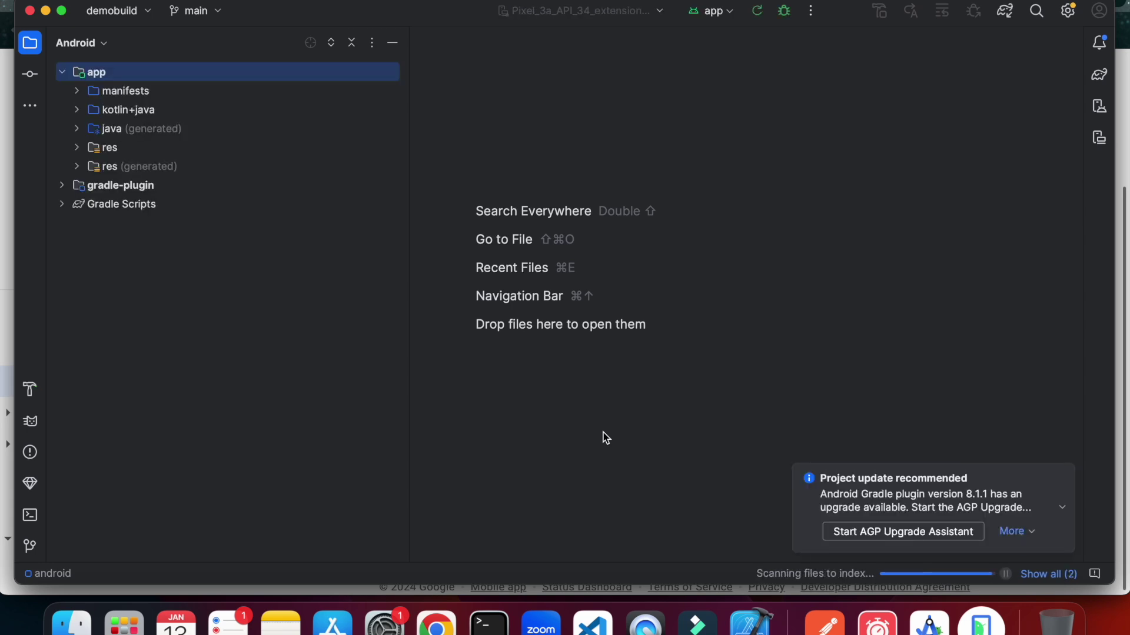
click(1065, 474)
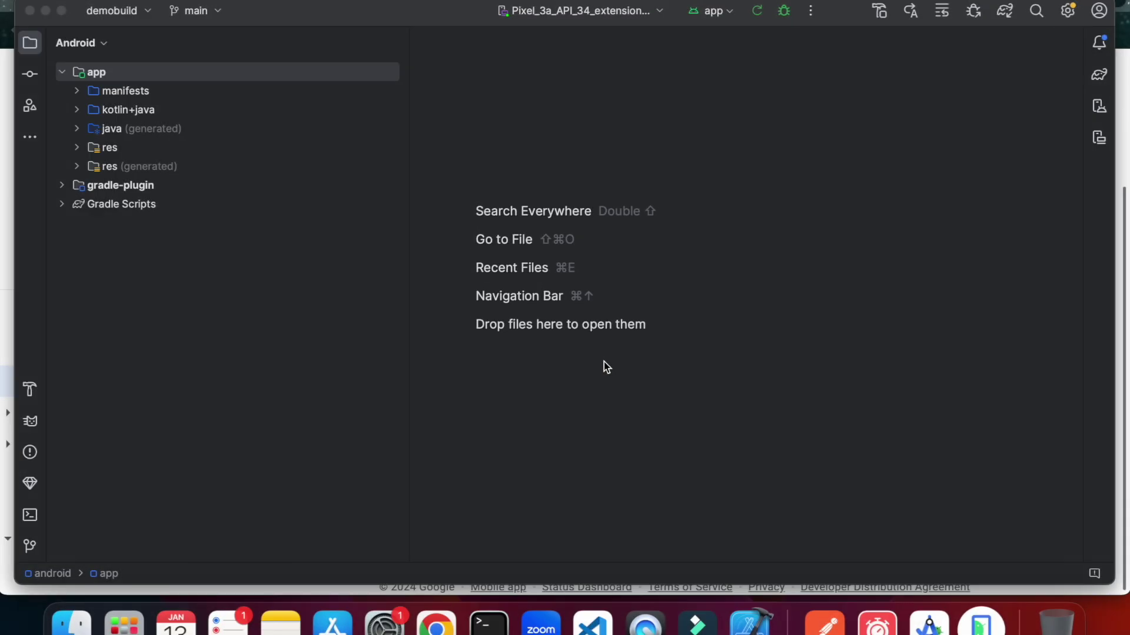
mouse_move(375, 13)
mouse_down()
mouse_move(347, 11)
mouse_move(365, 3)
mouse_up()
click(385, 1)
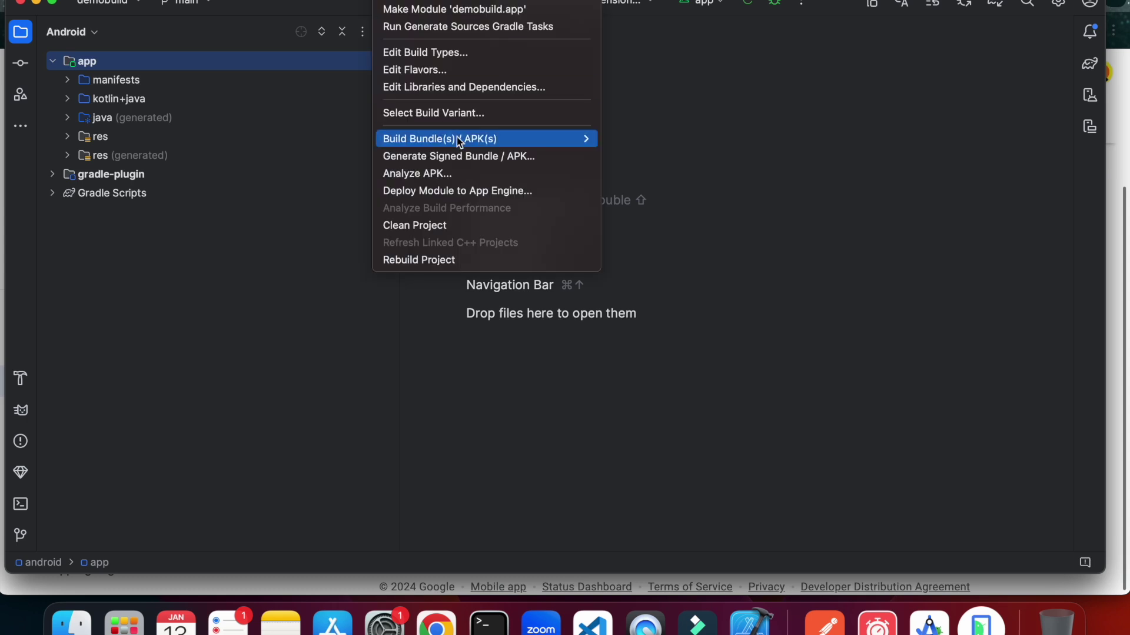
Begin a signed Android App Bundle for demobuild.app and start creating a new key store.
click(444, 155)
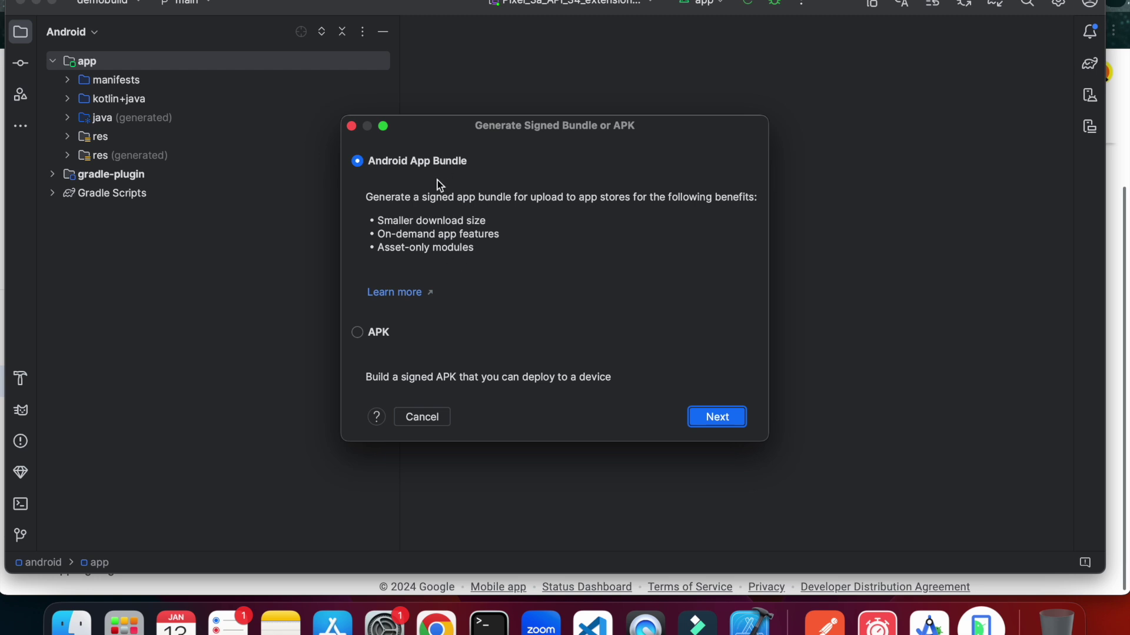
click(728, 414)
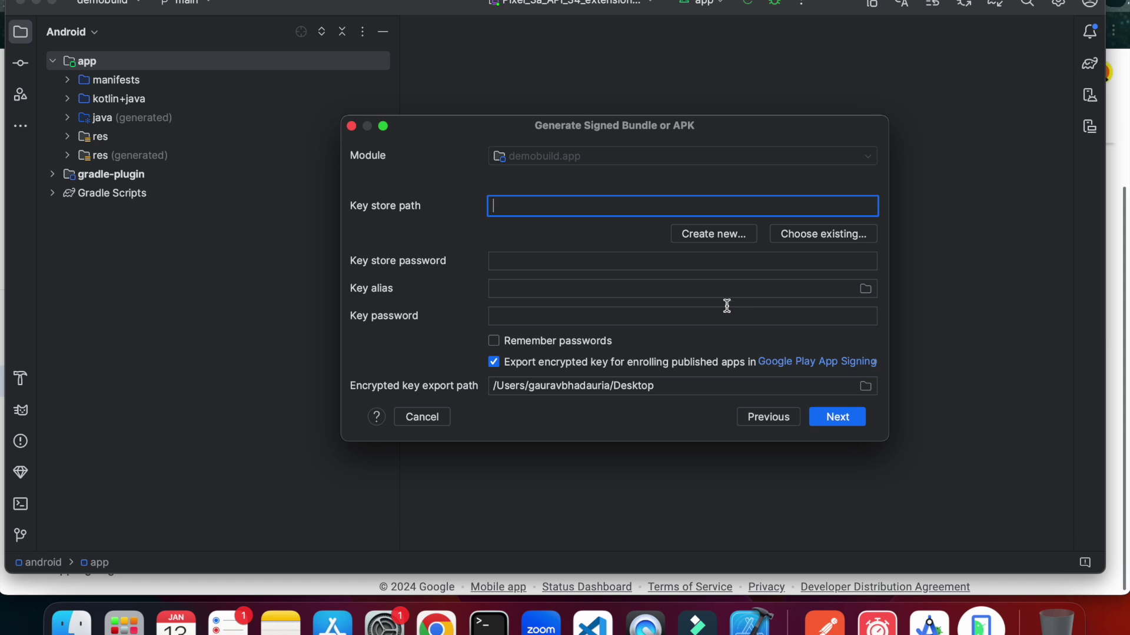
click(715, 235)
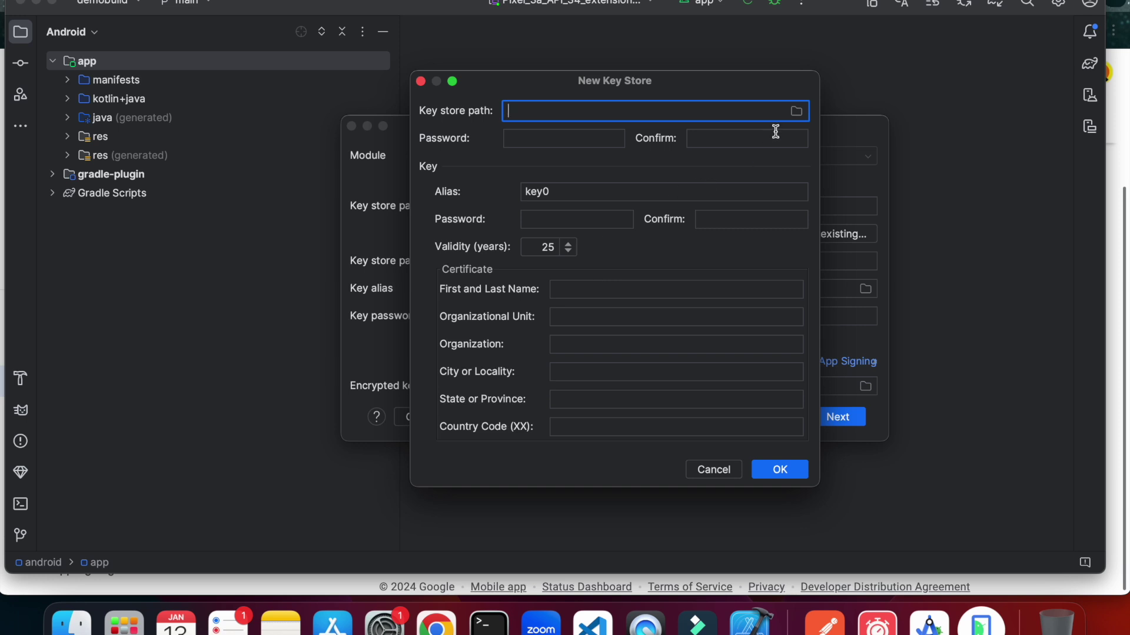
Set the key store path to keytore.jks in demobuild's android/app folder.
click(796, 111)
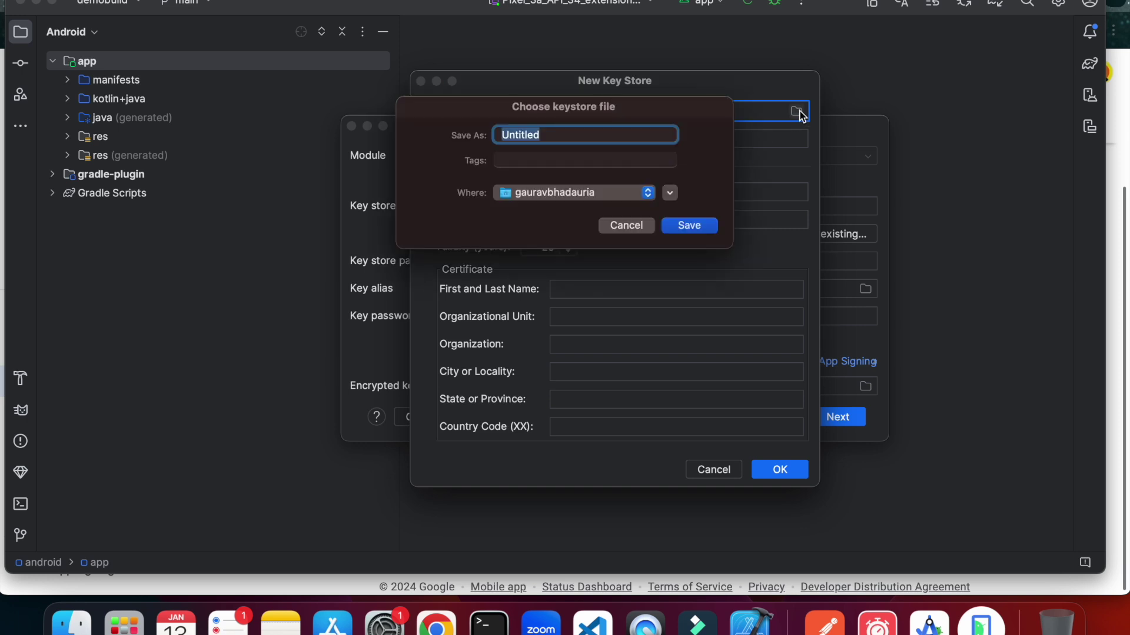
click(647, 192)
click(706, 187)
click(669, 192)
click(735, 248)
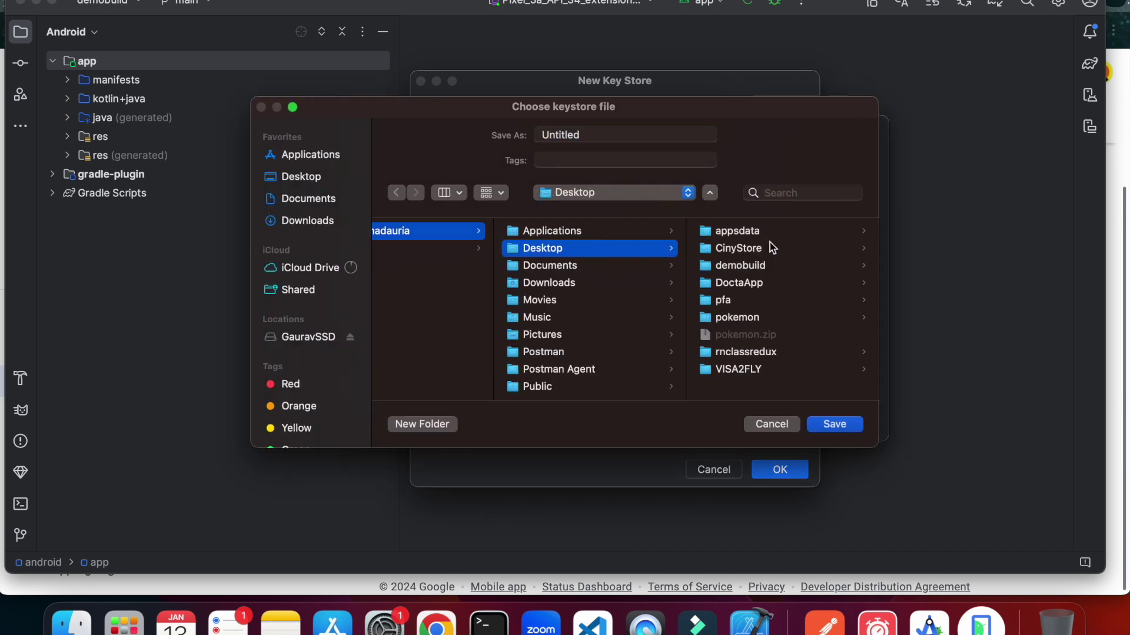
click(785, 265)
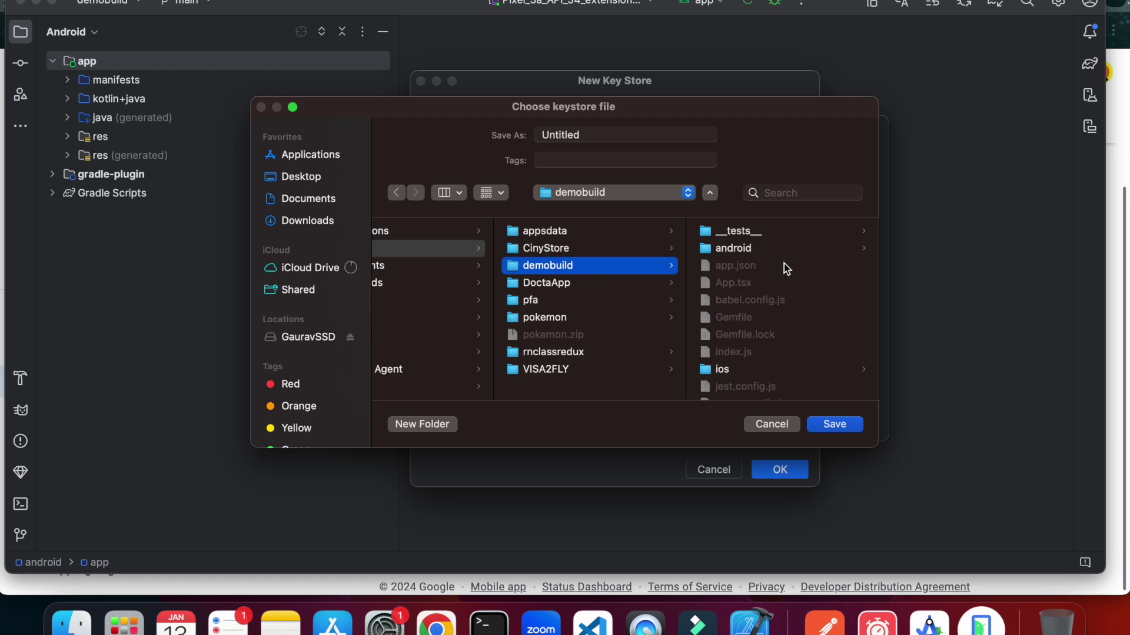
click(774, 247)
click(732, 232)
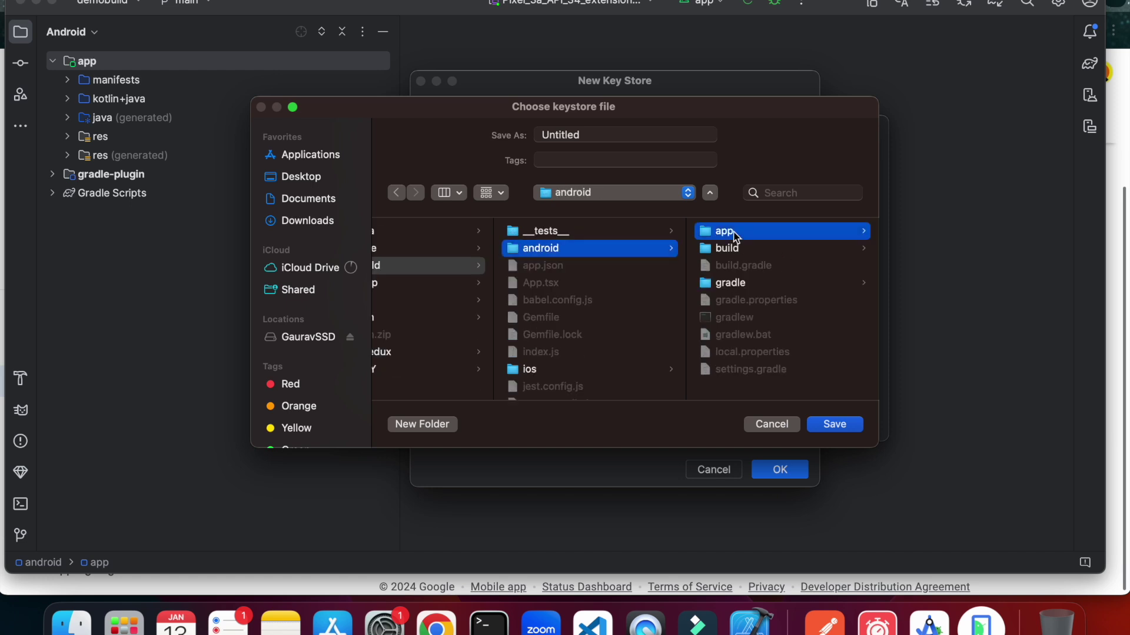
double_click(561, 140)
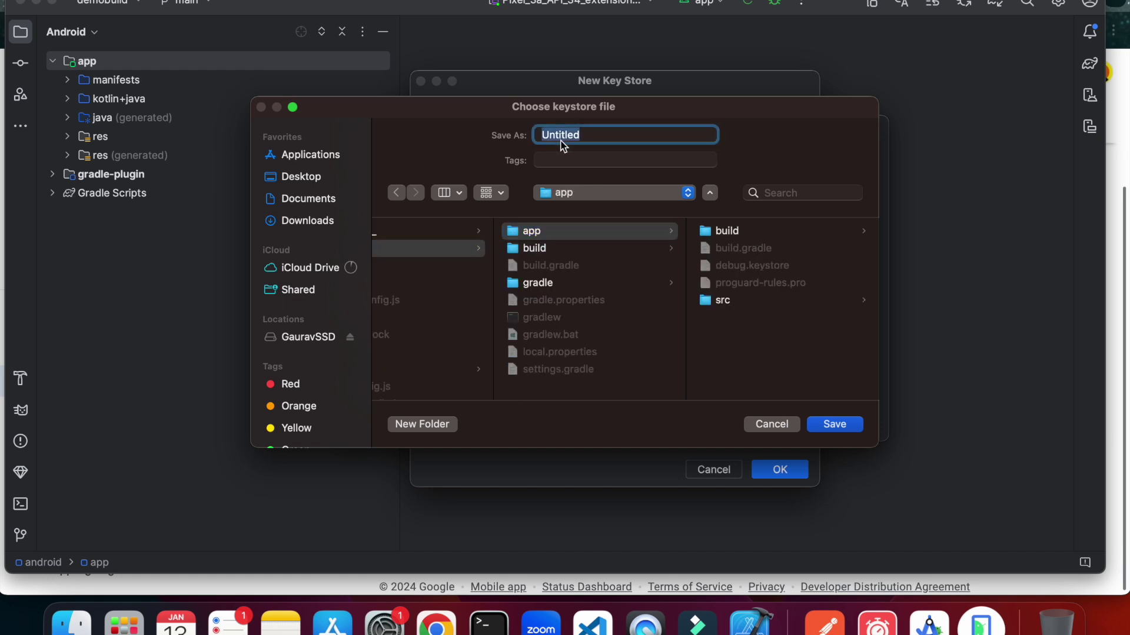
text(keytore)
text(.jks)
key(BackSpace)
text(ks)
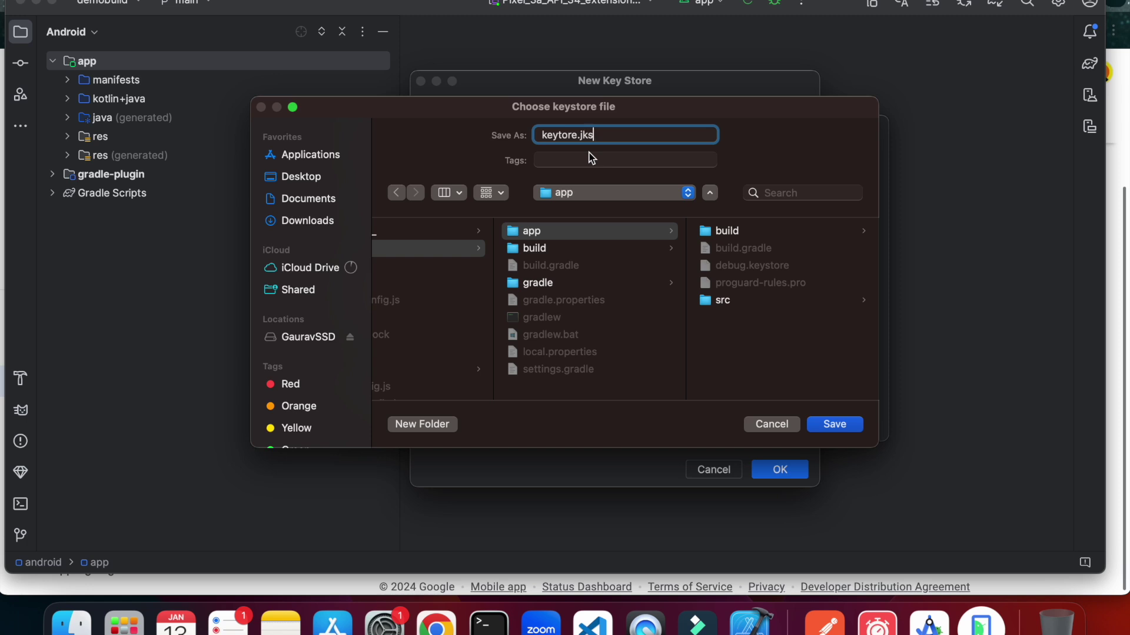
click(827, 426)
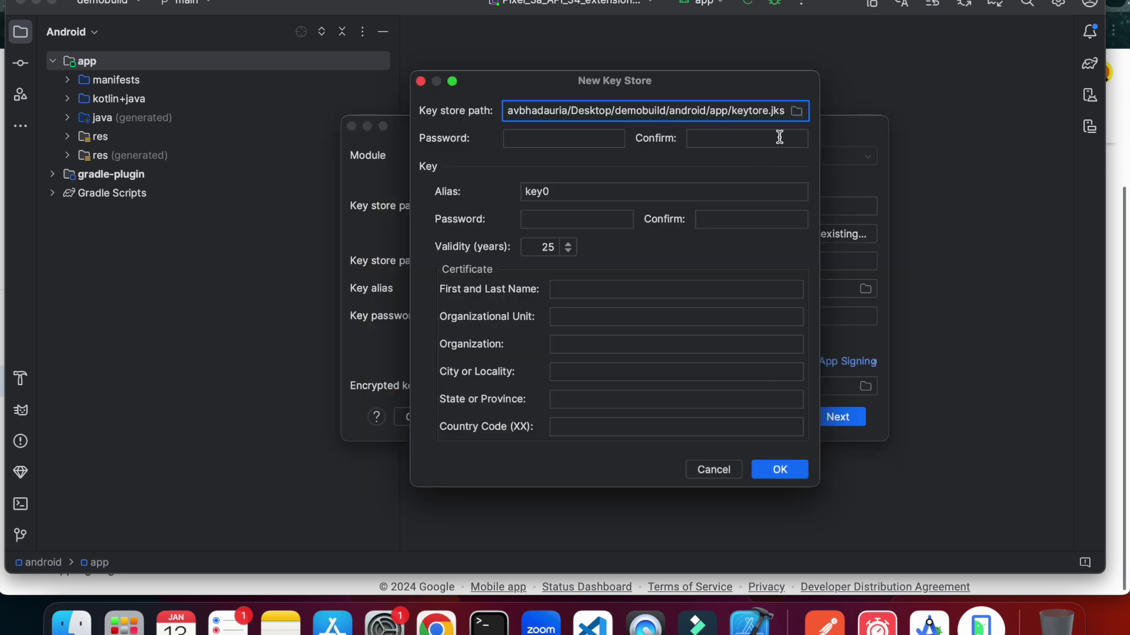
Enter and confirm the key store password and the key password.
click(568, 140)
text(•••••••)
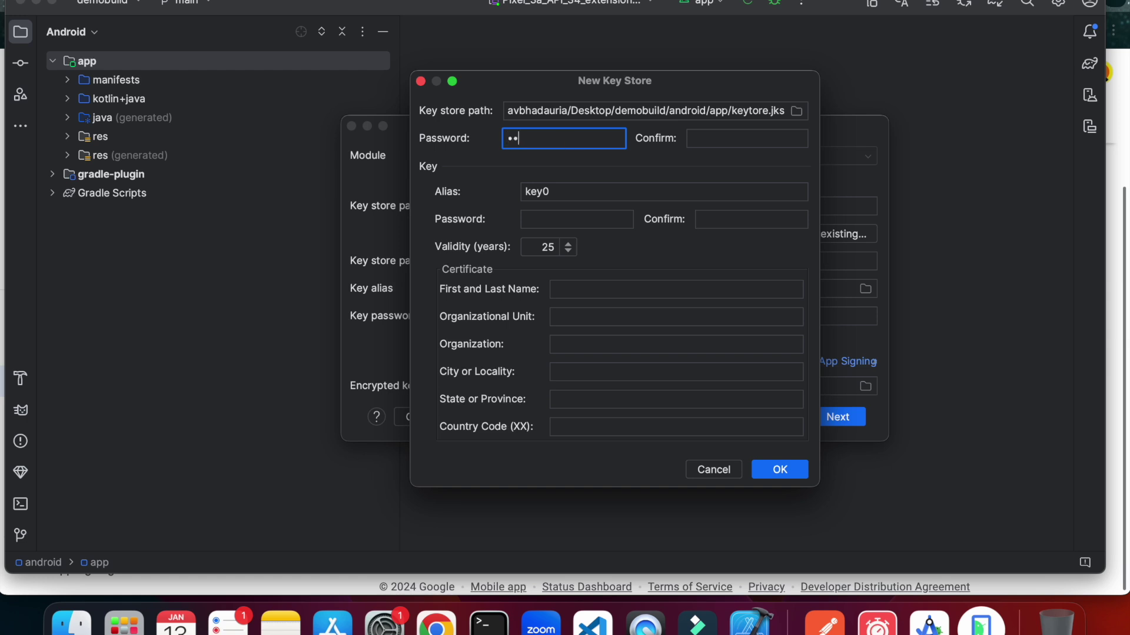
click(709, 135)
text(•••••••)
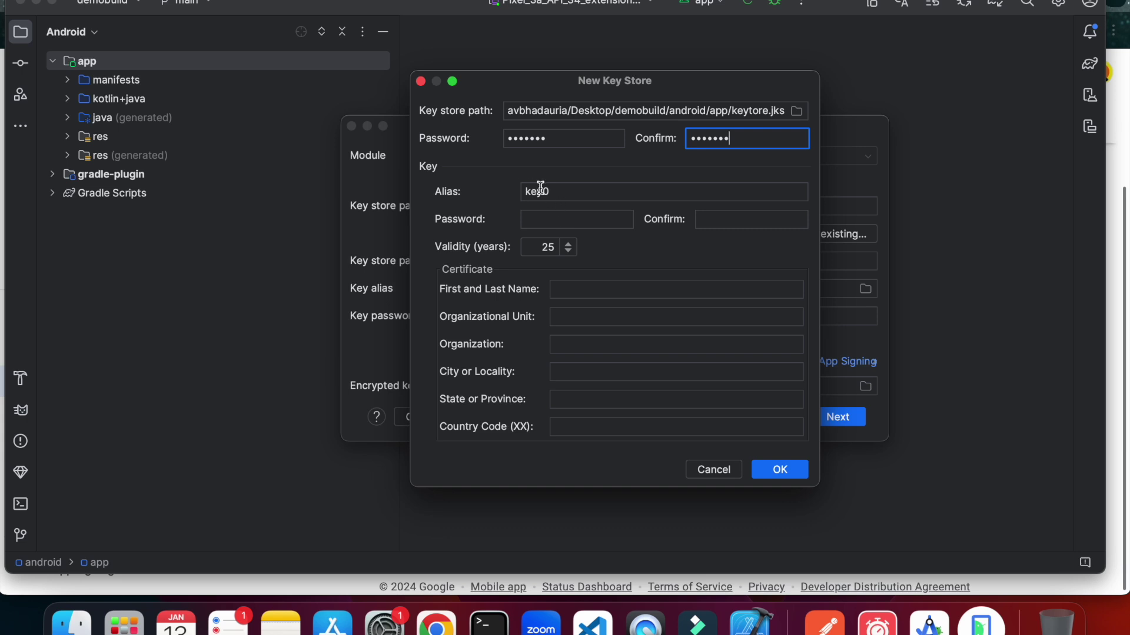
click(536, 220)
text(•••••••)
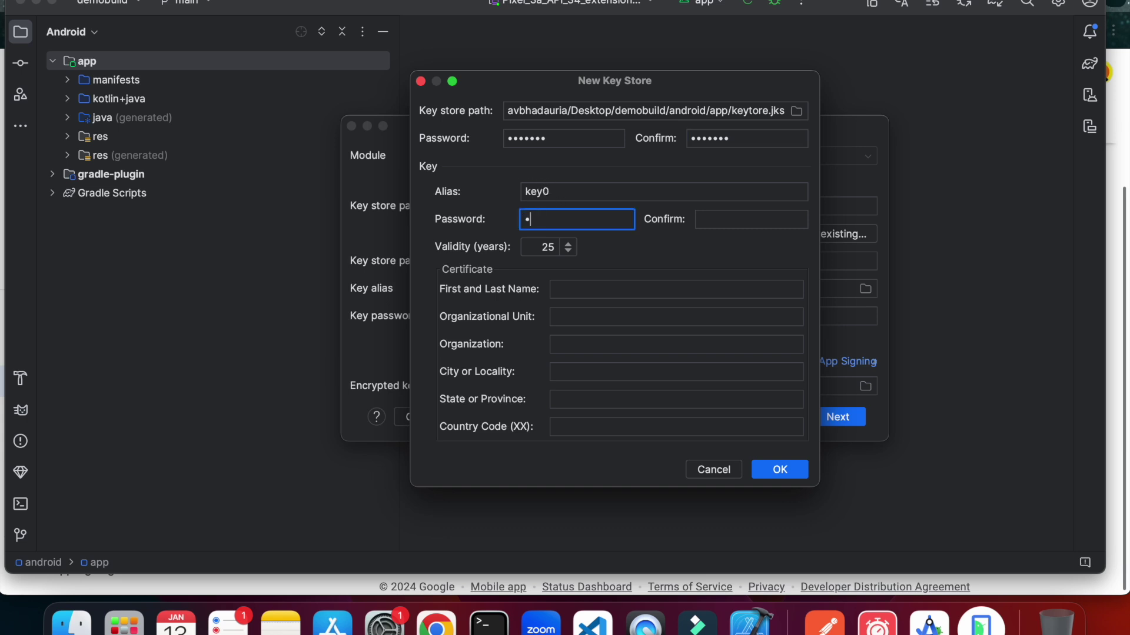
click(714, 213)
text(•••••••)
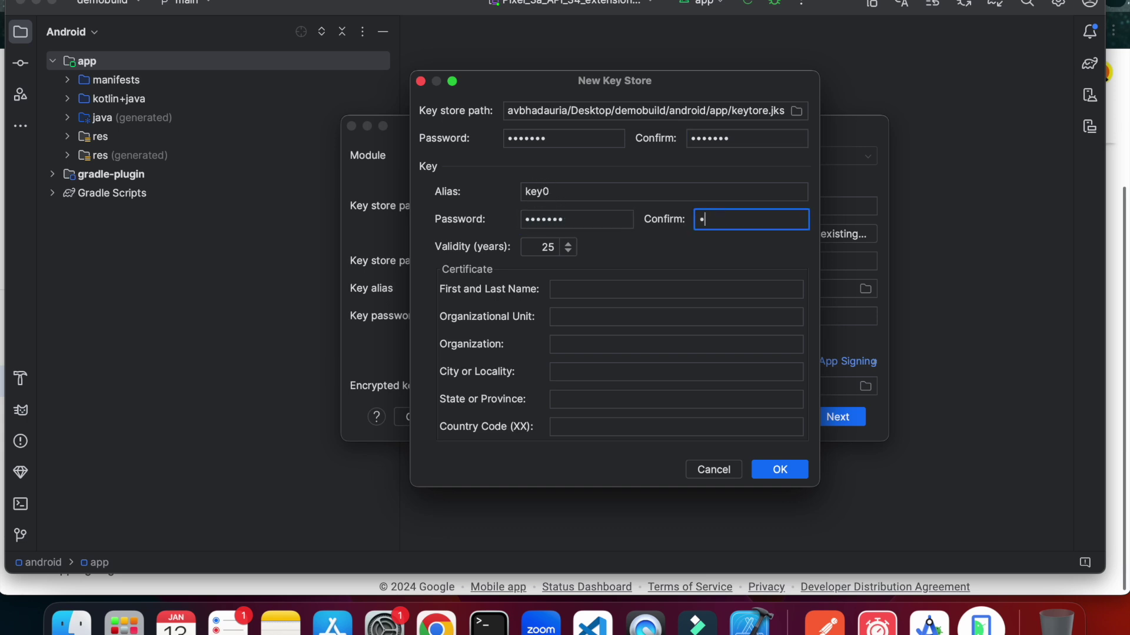
Fill in the certificate holder's name, unit Dev, organization Engineer Codewala, city, state, country IN.
click(614, 288)
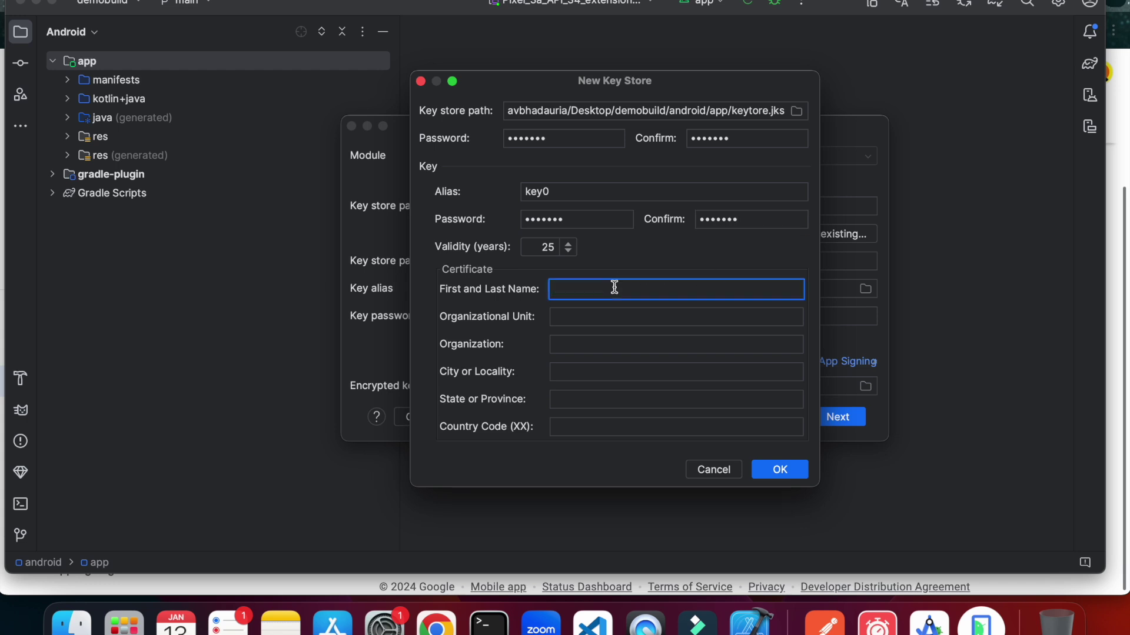
text(Gaurav)
click(597, 316)
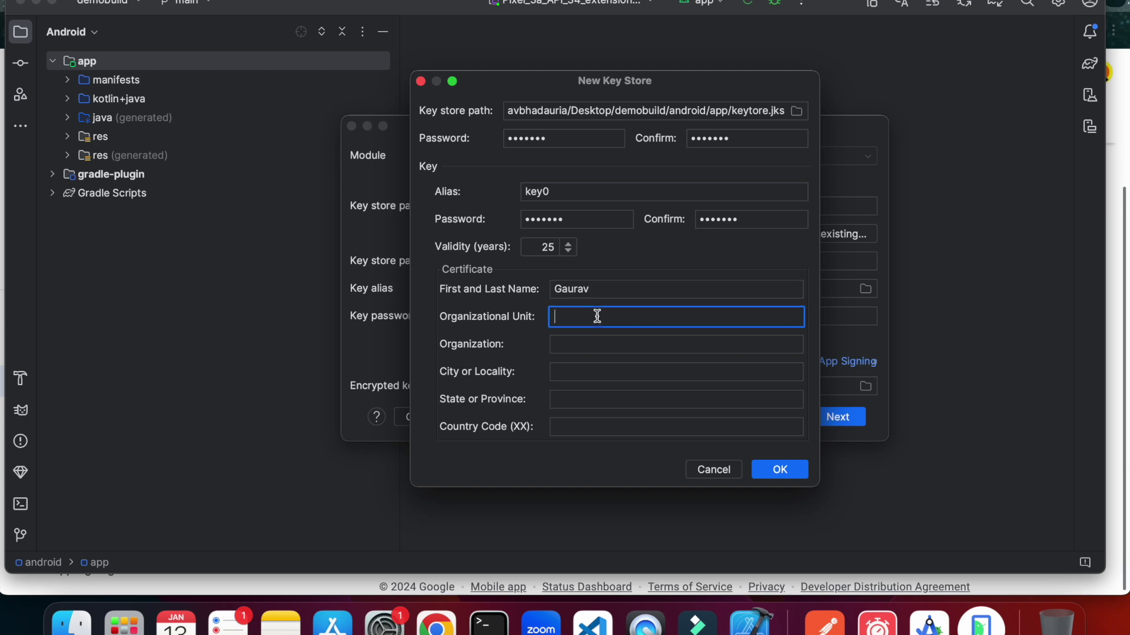
text(Dev)
click(576, 341)
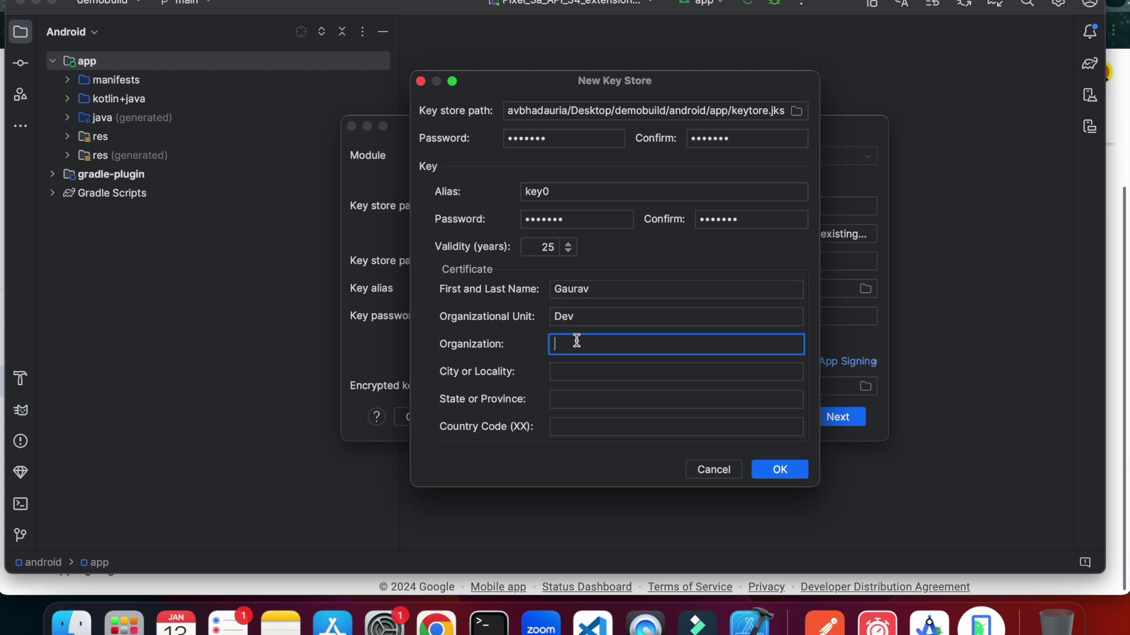
text(Engineer Ci)
text(ty)
key(BackSpace)
key(BackSpace)
key(BackSpace)
text(odewala)
click(560, 374)
text(Noida)
click(569, 399)
text(UP)
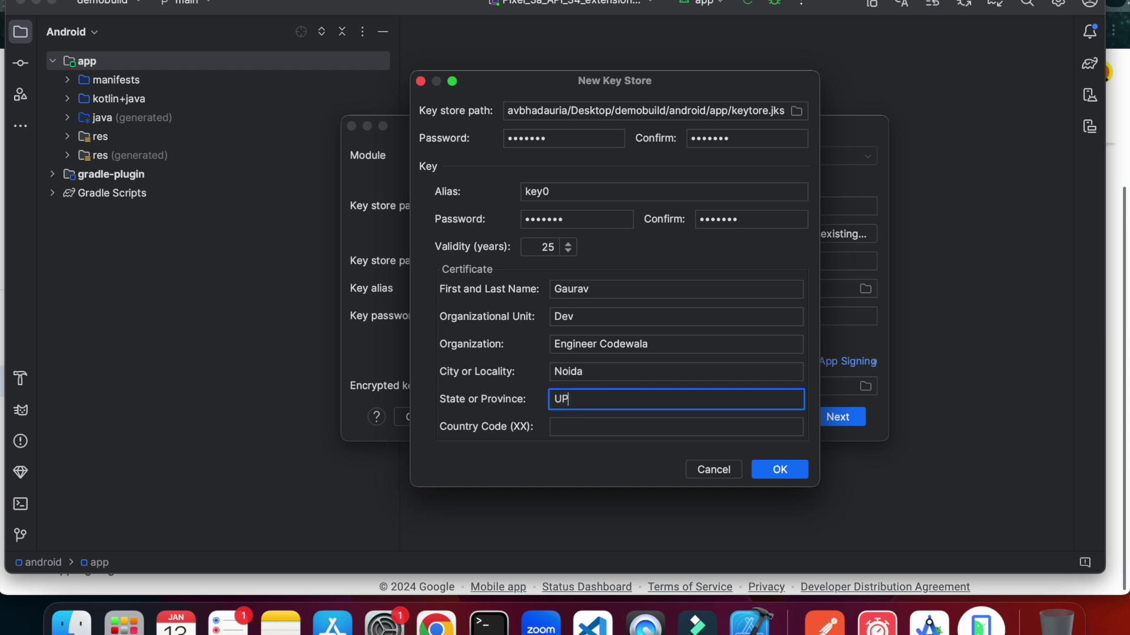
click(567, 428)
text(IN)
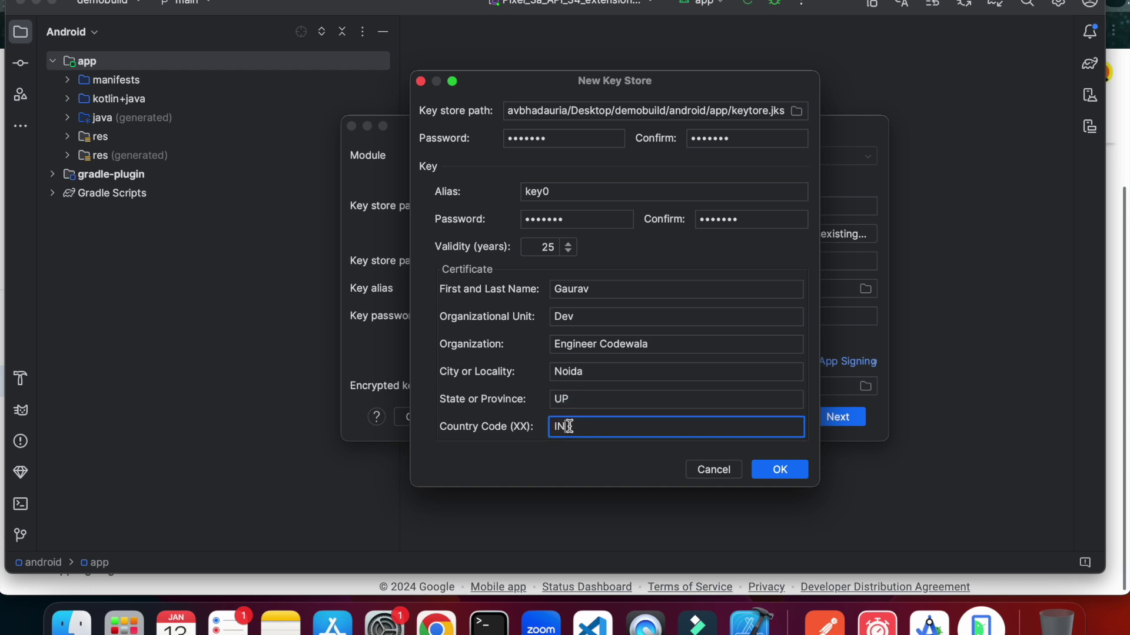
click(772, 476)
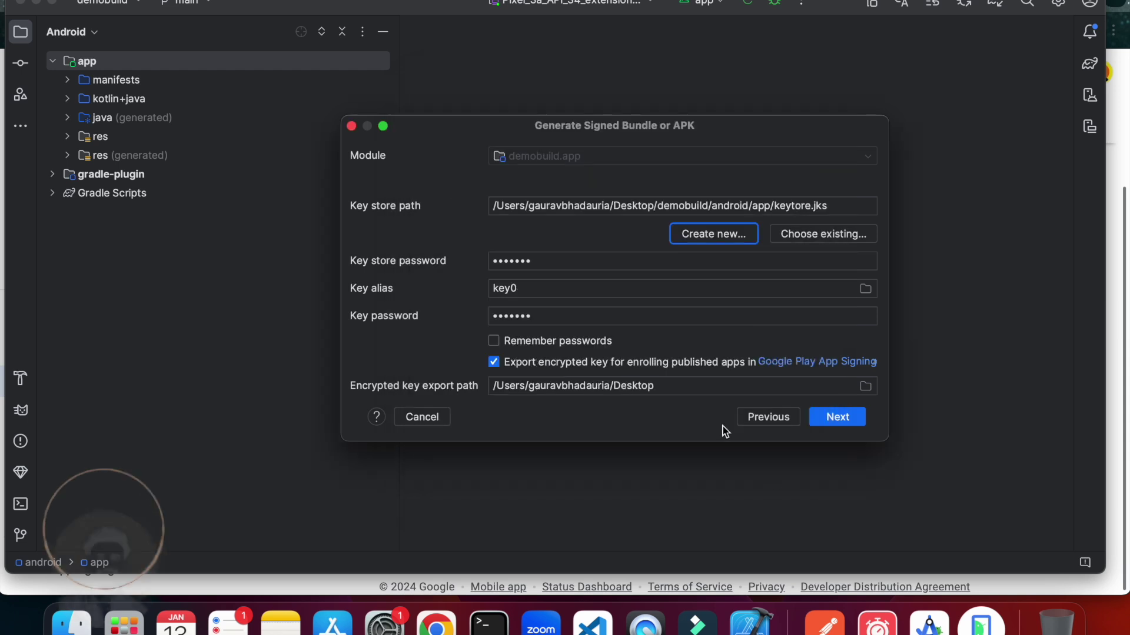
Choose the release build variant and create the signed app bundle.
click(835, 417)
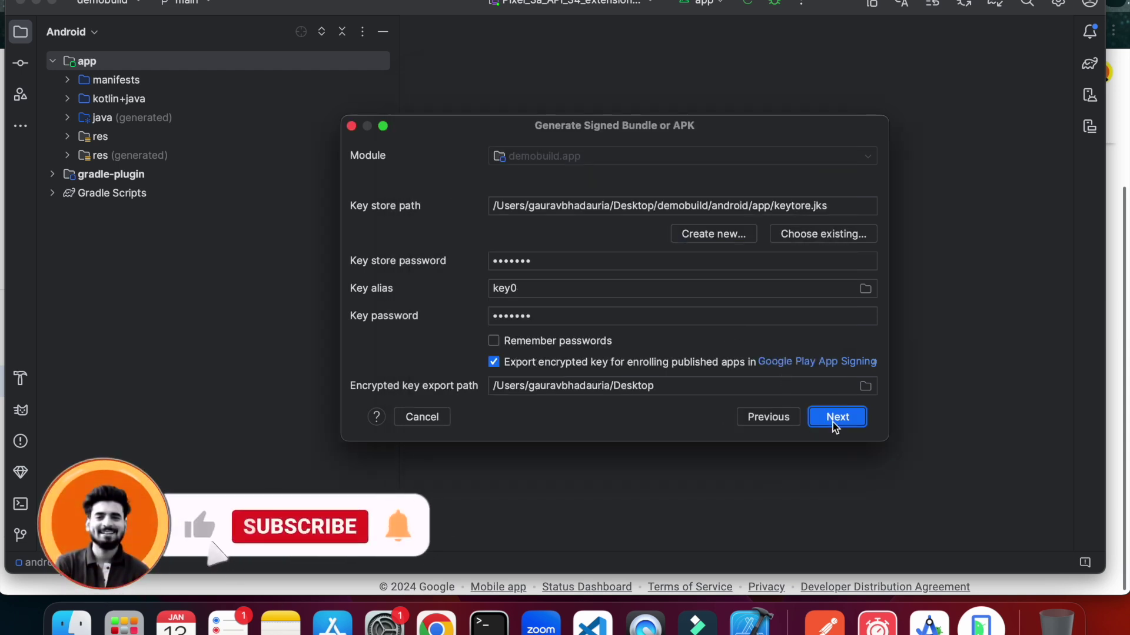
click(479, 202)
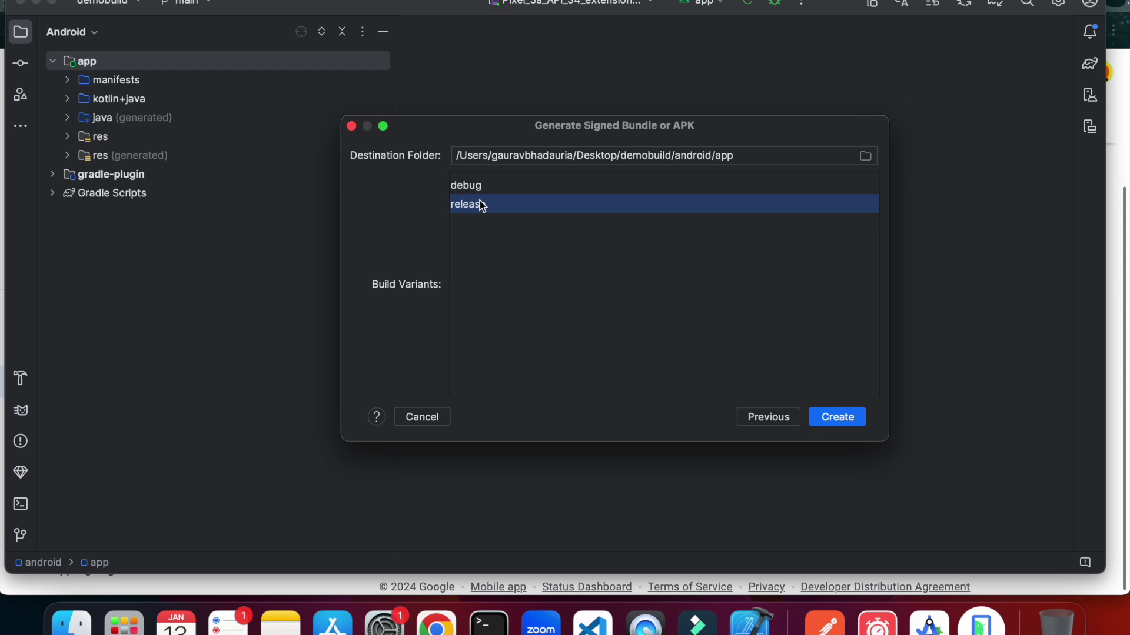
click(864, 417)
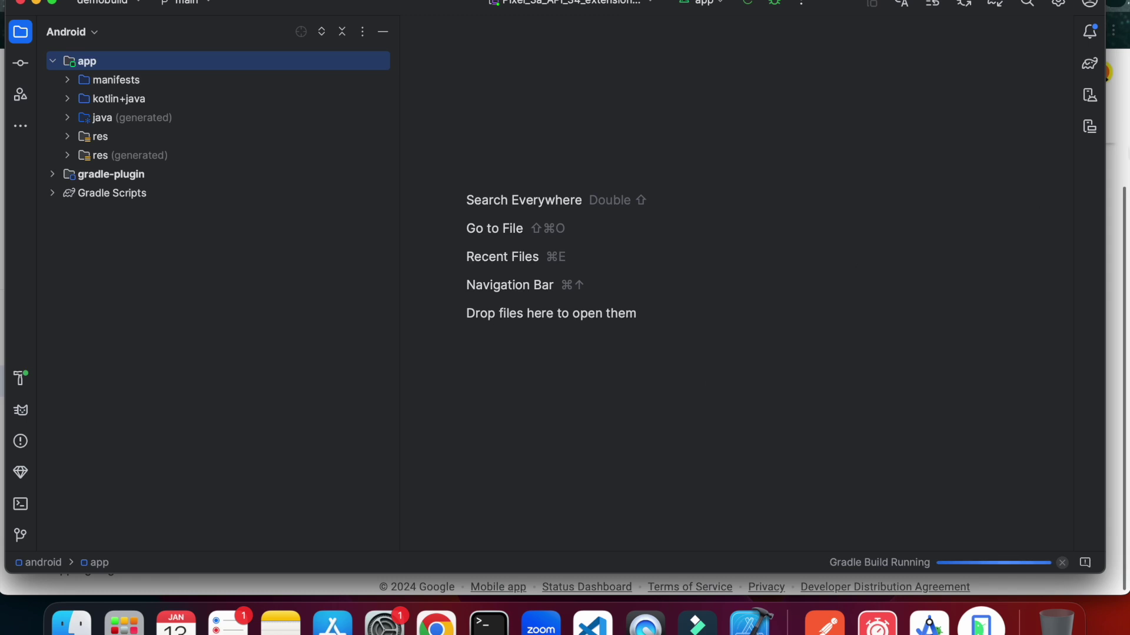
Decline adding app-release.aab and the key store to Git, then bring up Finder.
click(1125, 160)
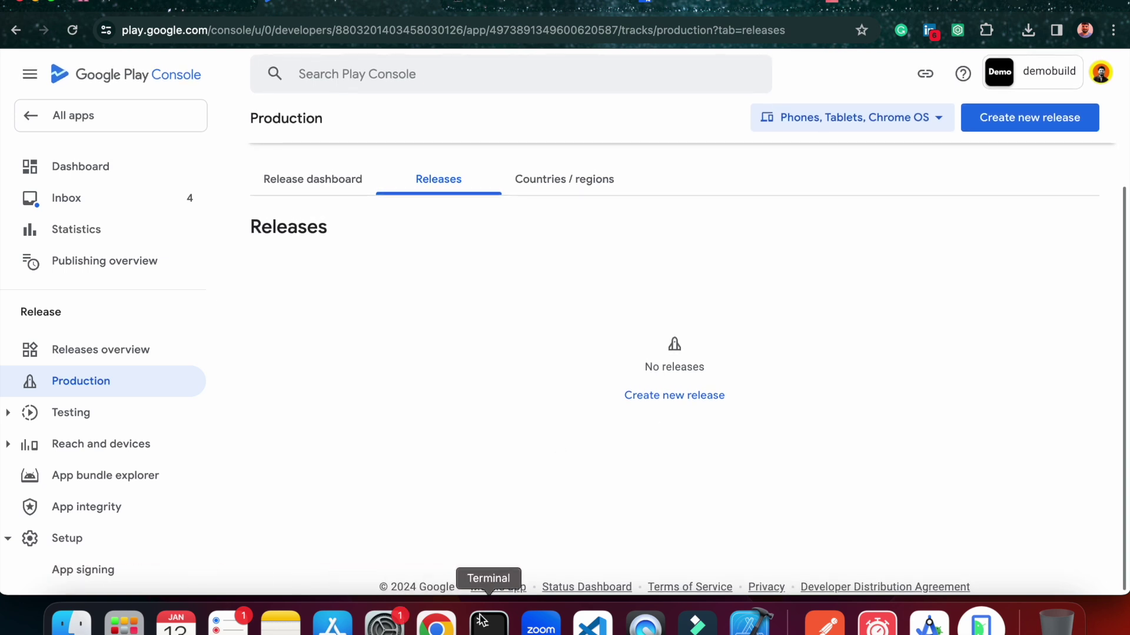
click(929, 622)
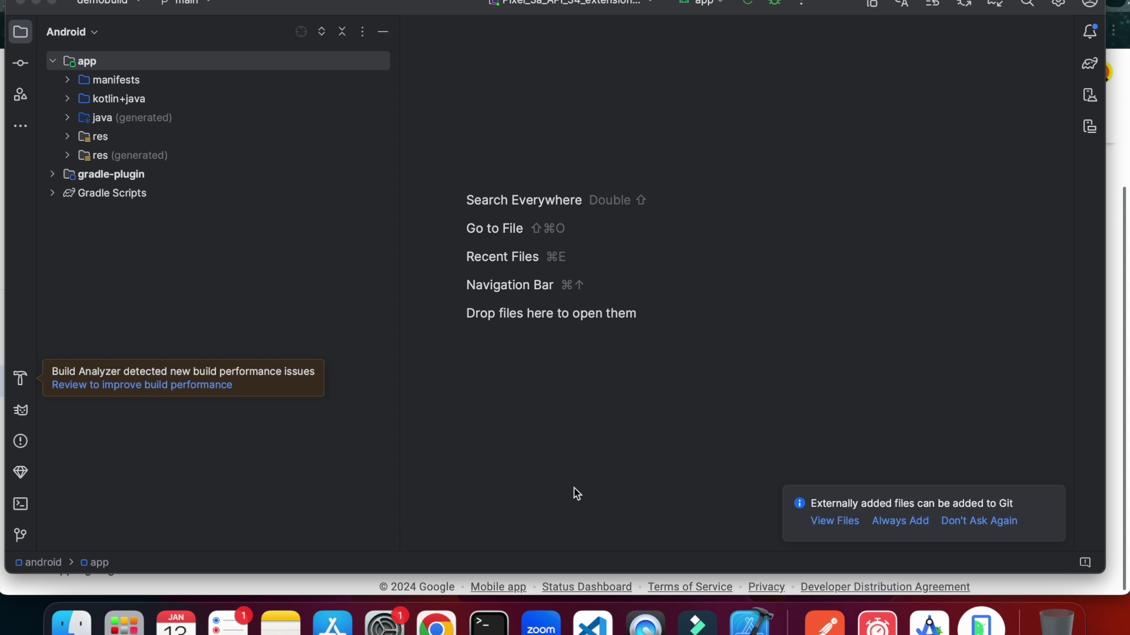
click(836, 521)
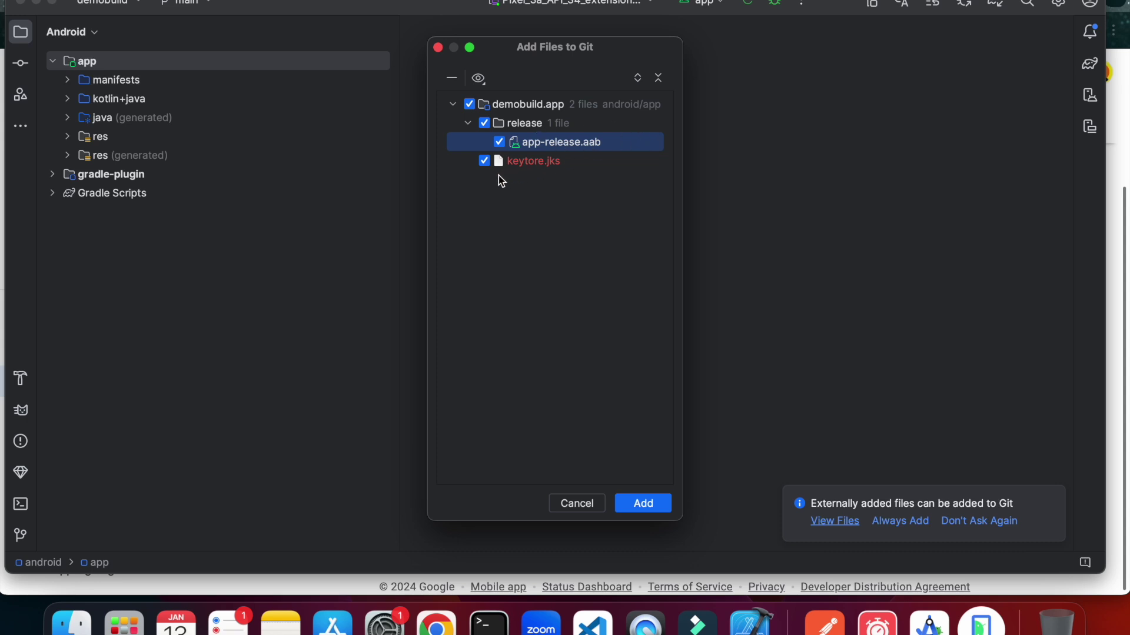
click(574, 502)
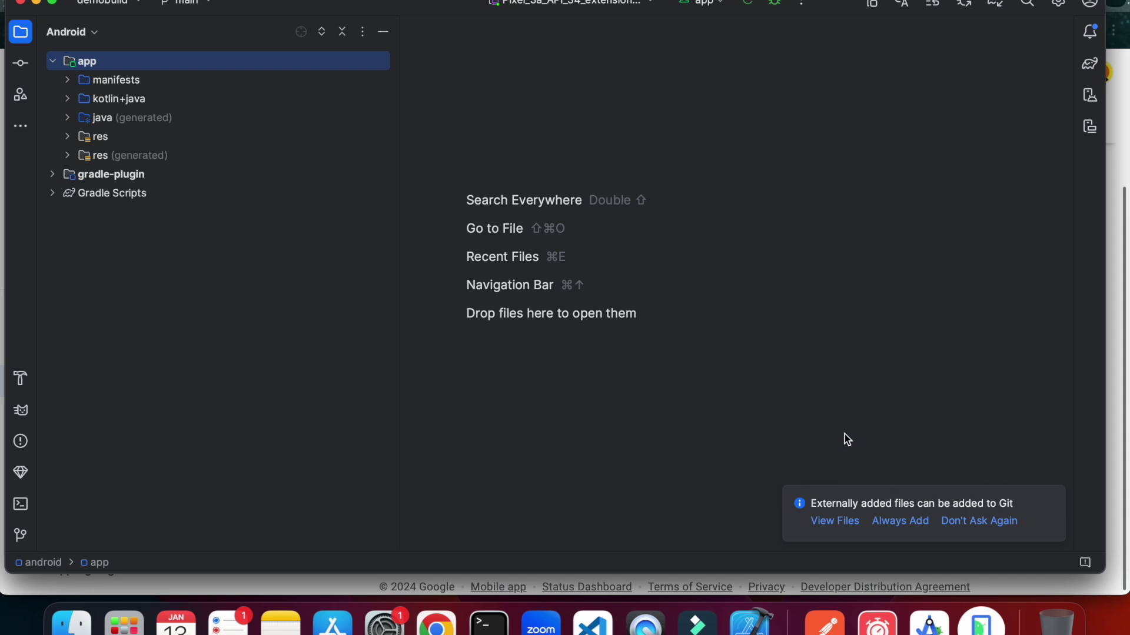
click(70, 623)
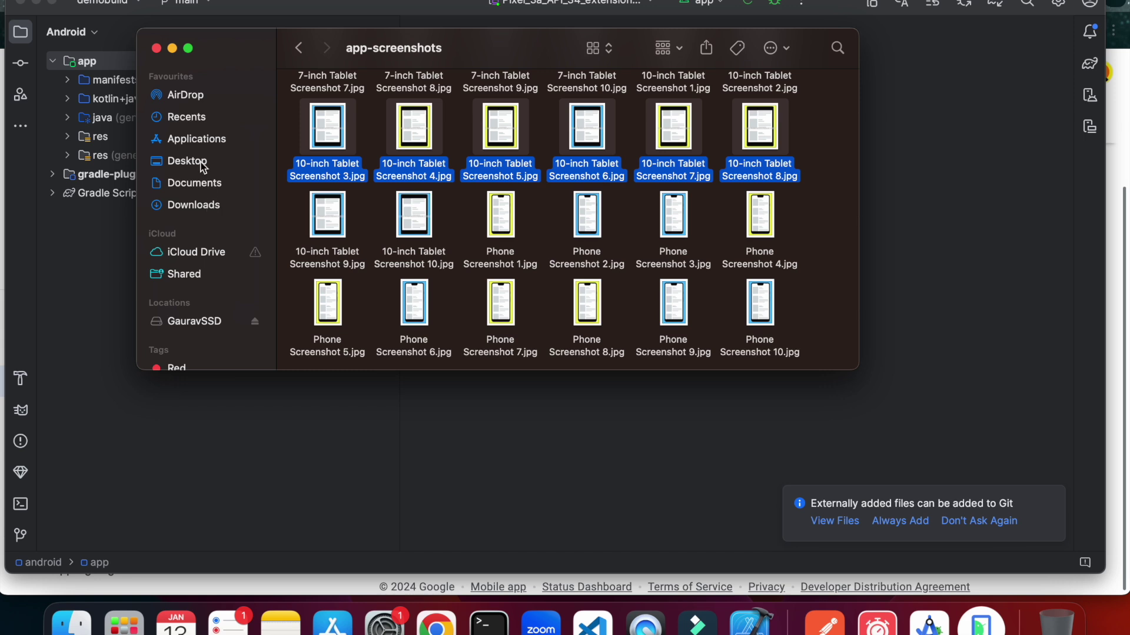
Browse Finder to Desktop/demobuild/android/app/release.
click(192, 184)
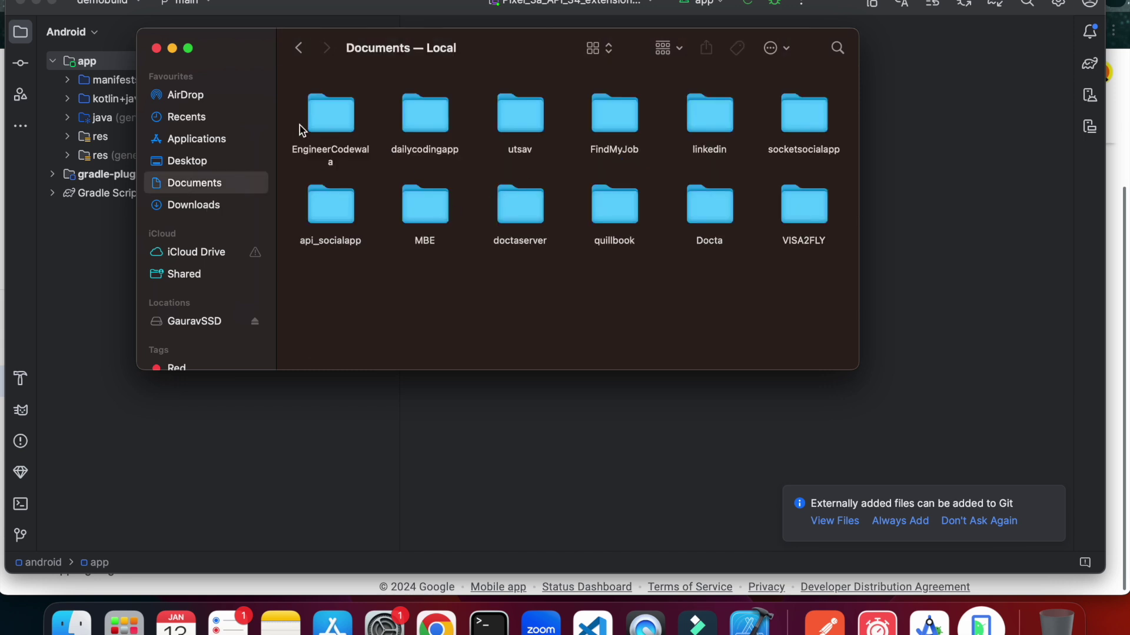
click(187, 161)
double_click(587, 186)
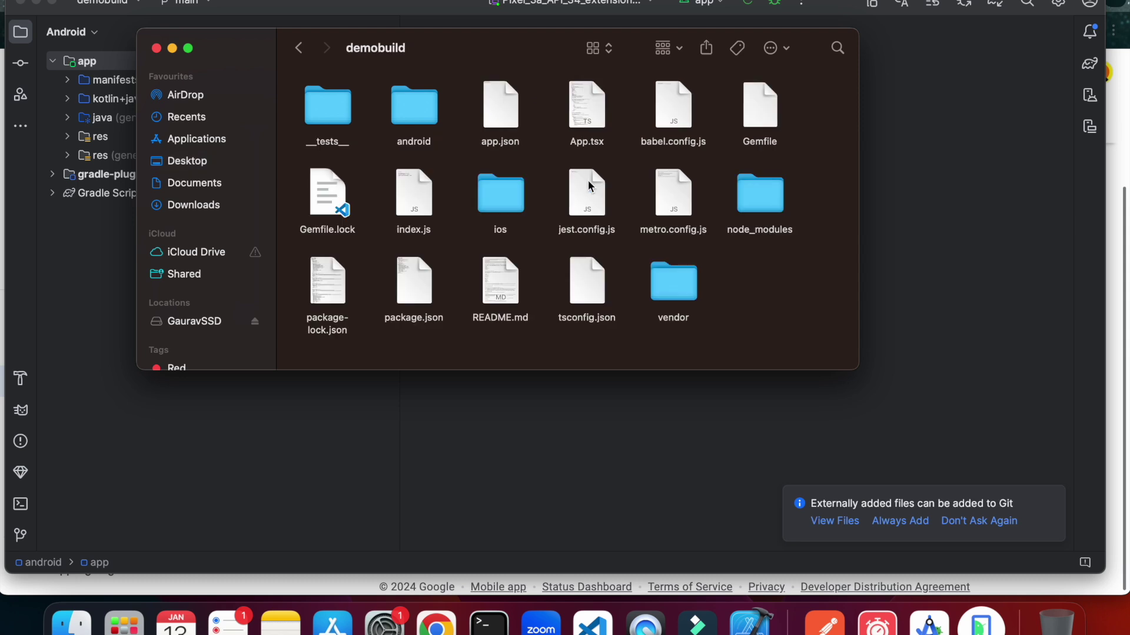
double_click(432, 131)
double_click(336, 117)
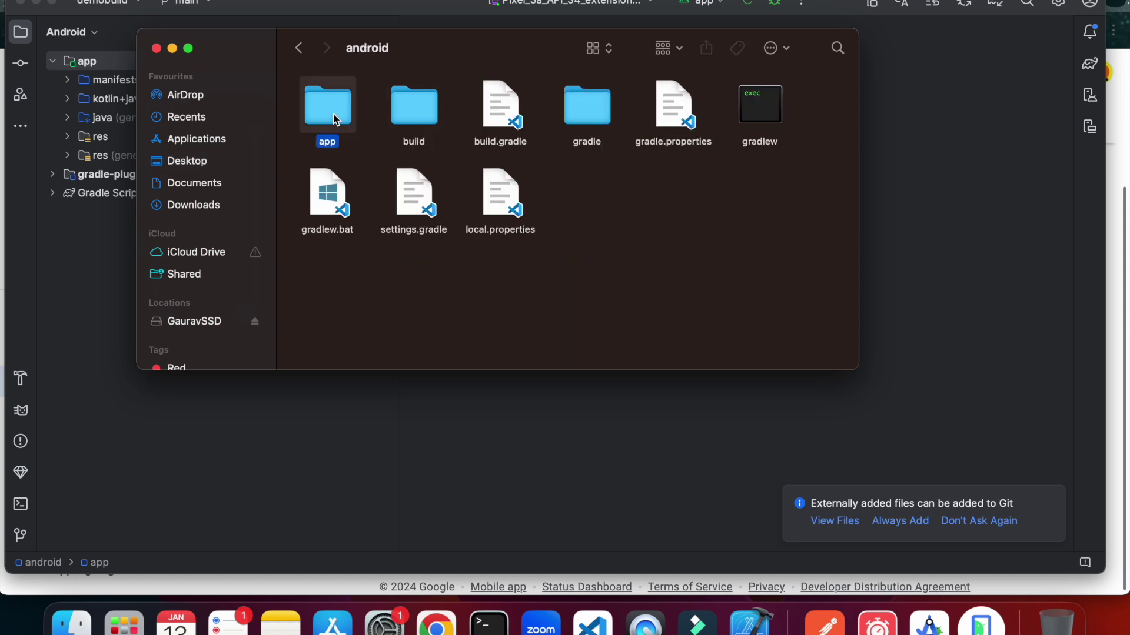
double_click(328, 198)
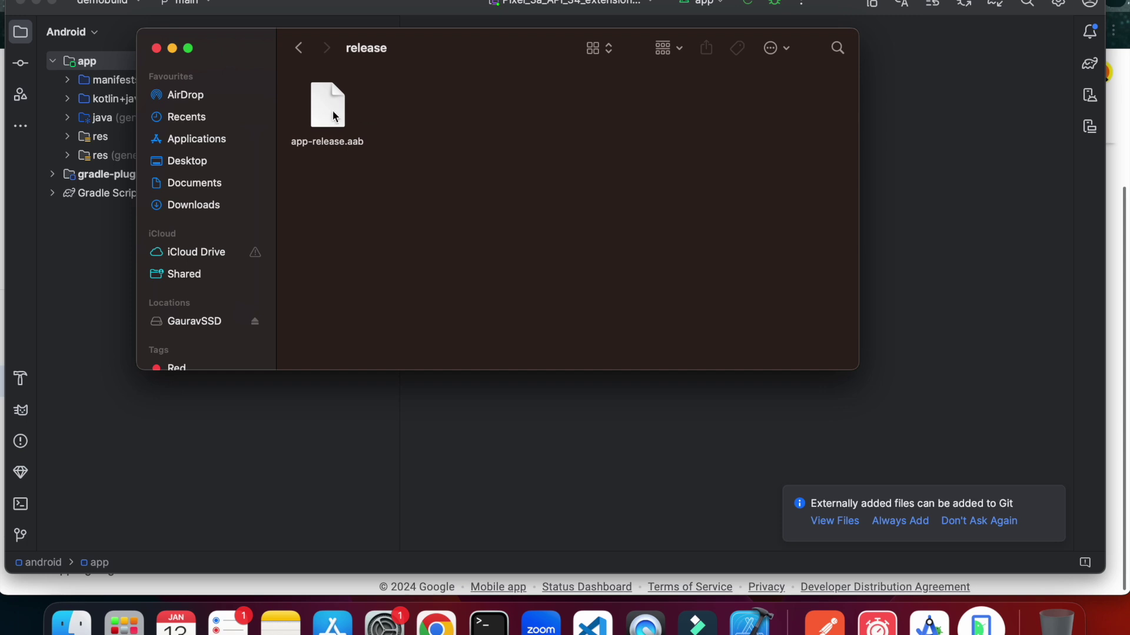
Drag app-release.aab from the release folder toward the Play Console page.
click(436, 625)
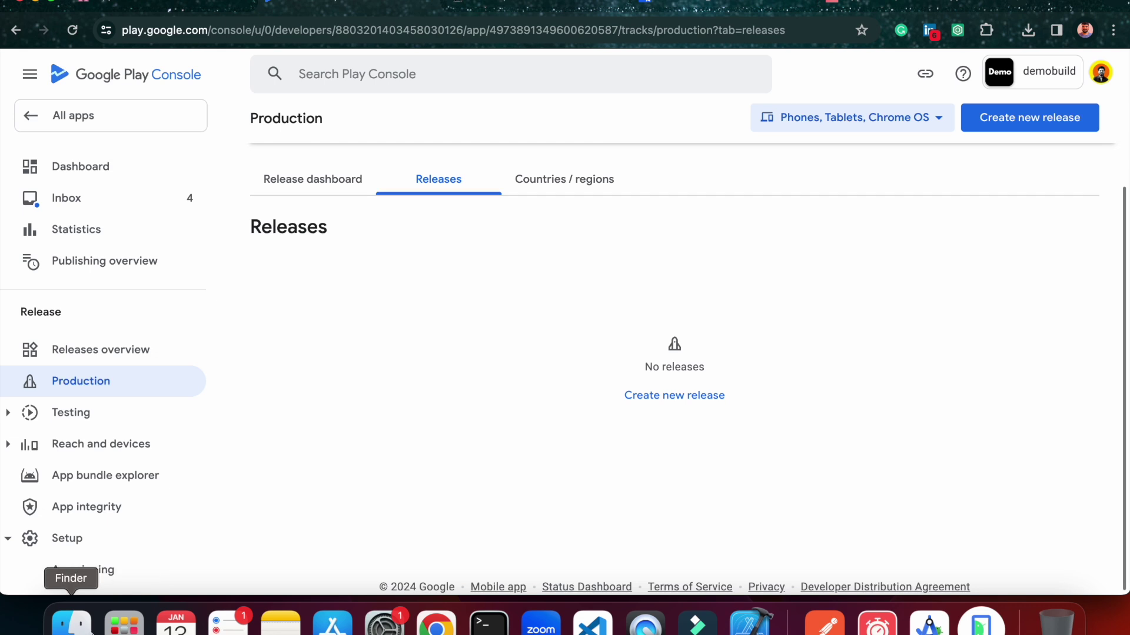
click(71, 623)
drag(349, 149, 644, 410)
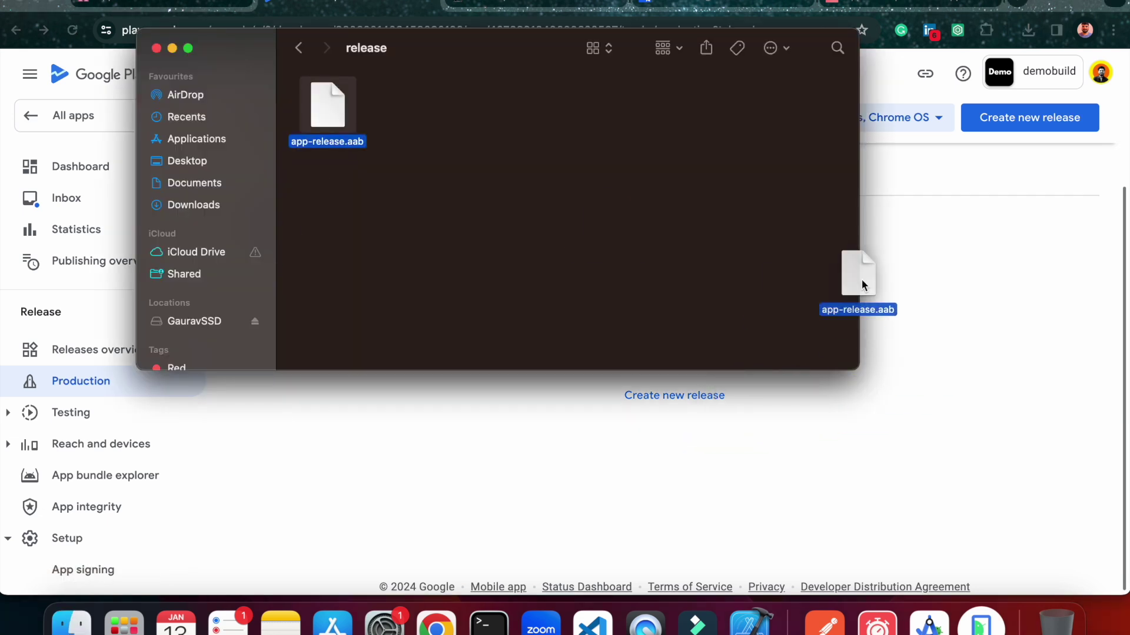
Create a new production release using a Google-generated app signing key.
click(644, 406)
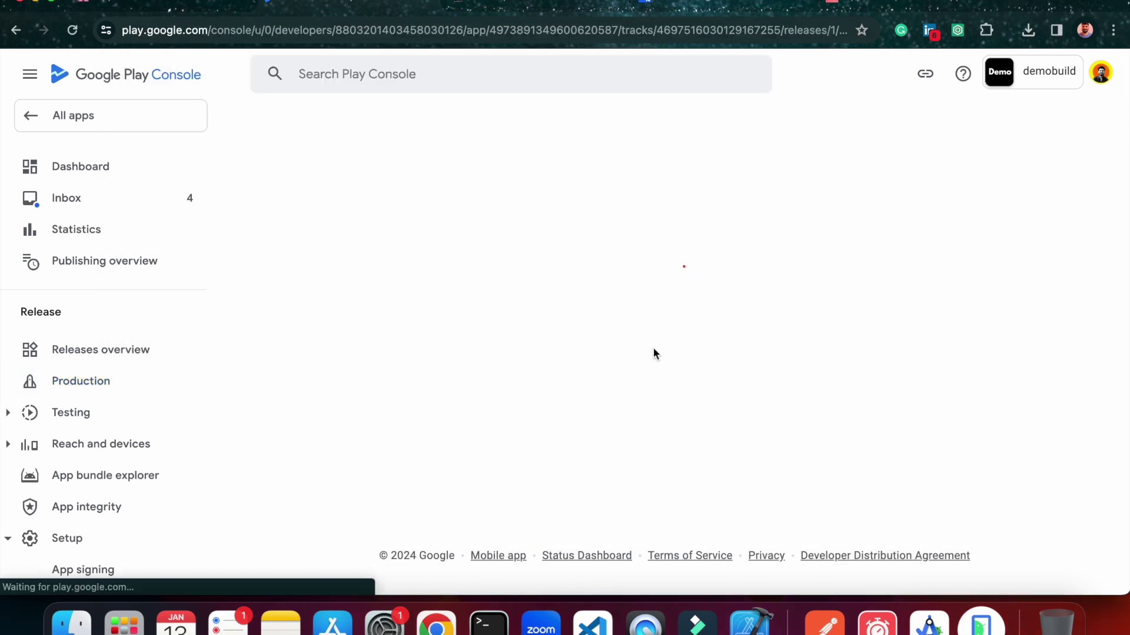
scroll(653, 347, down, 5)
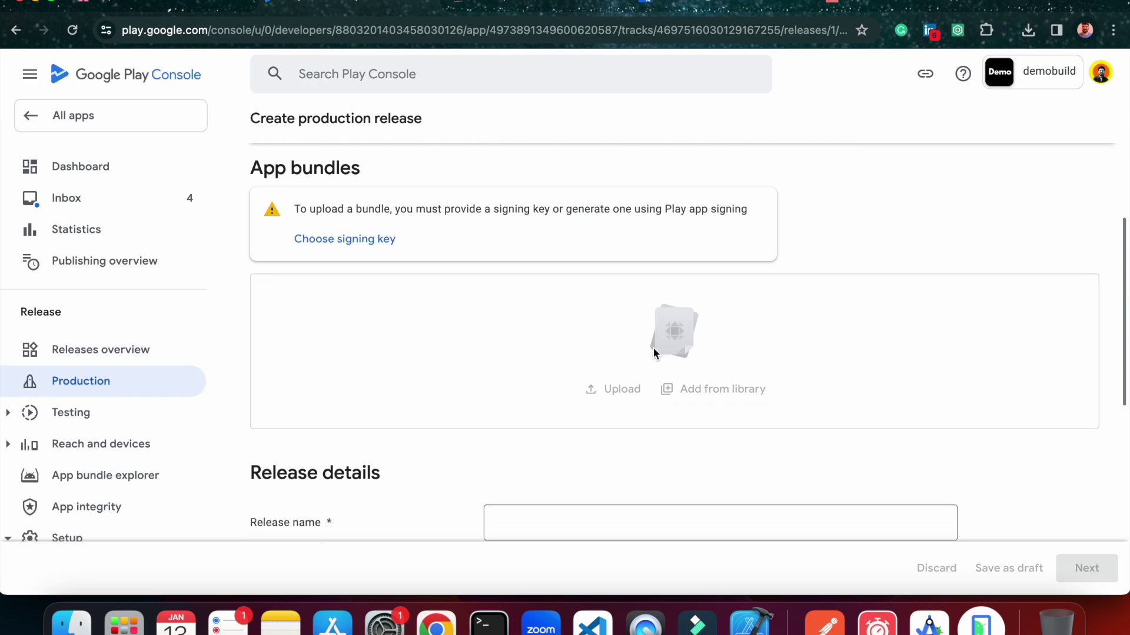
click(357, 276)
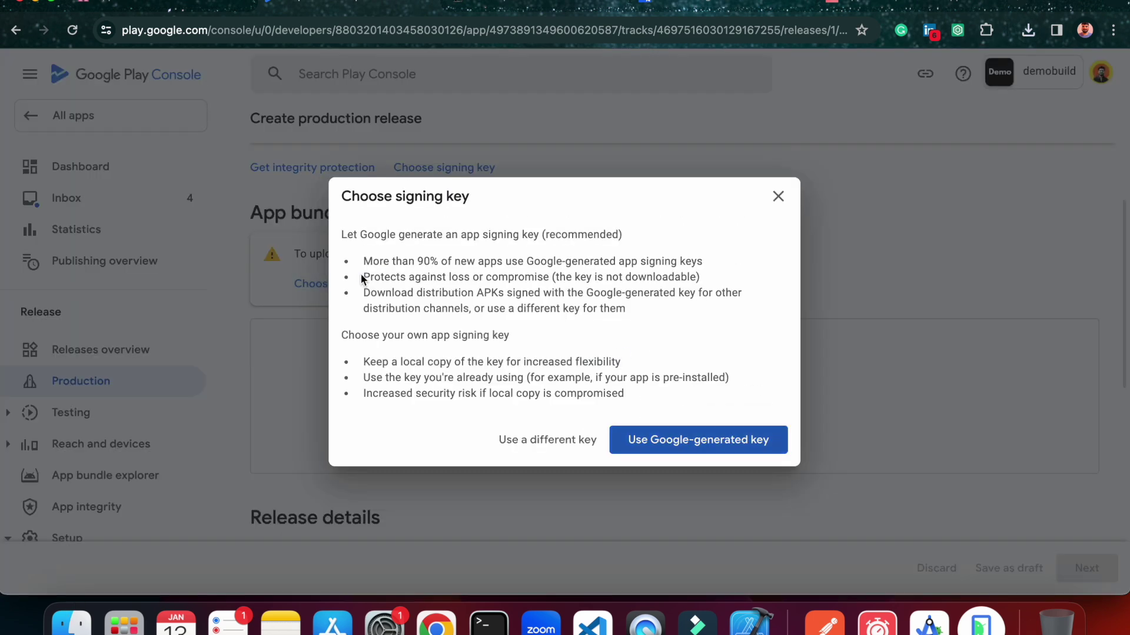
click(712, 439)
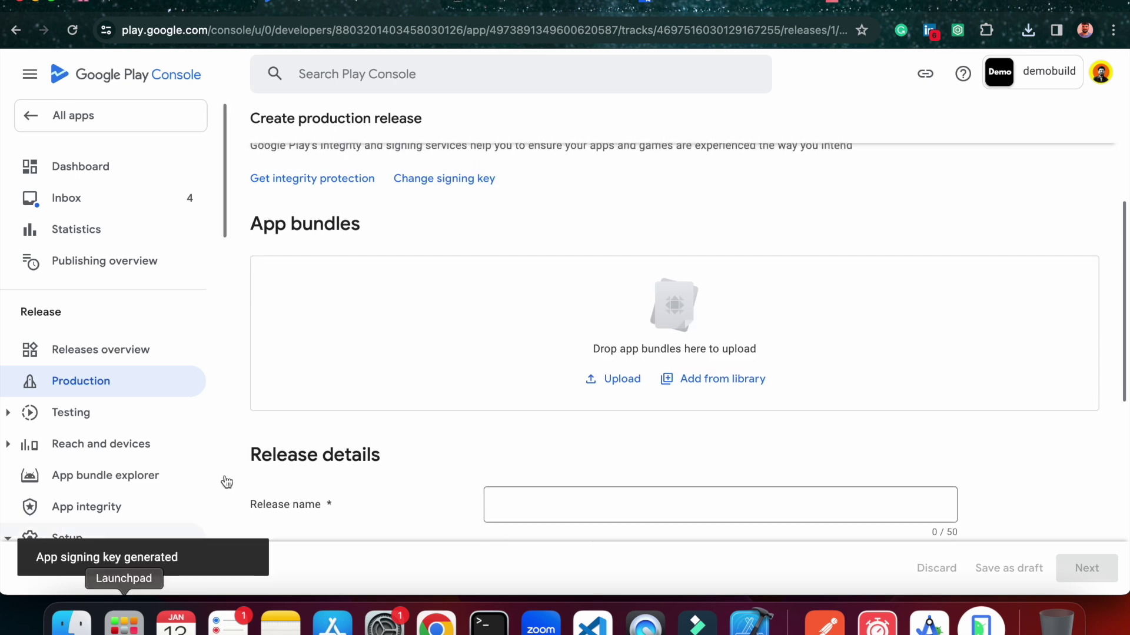
Drag app-release.aab from Finder into the App bundles upload area.
click(70, 622)
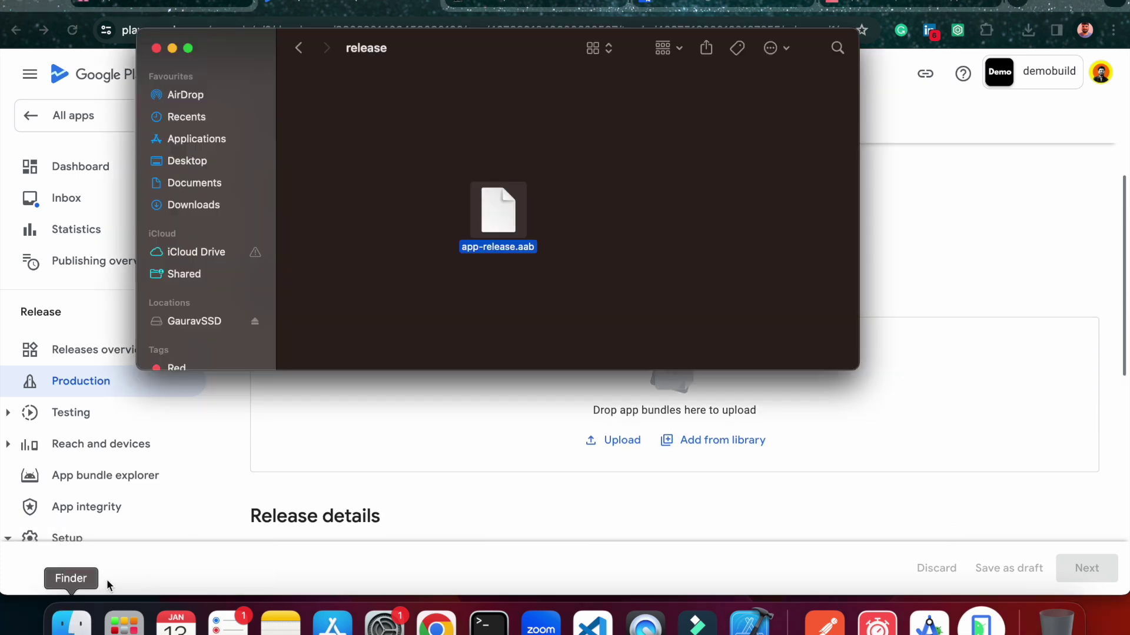
drag(493, 70, 350, 38)
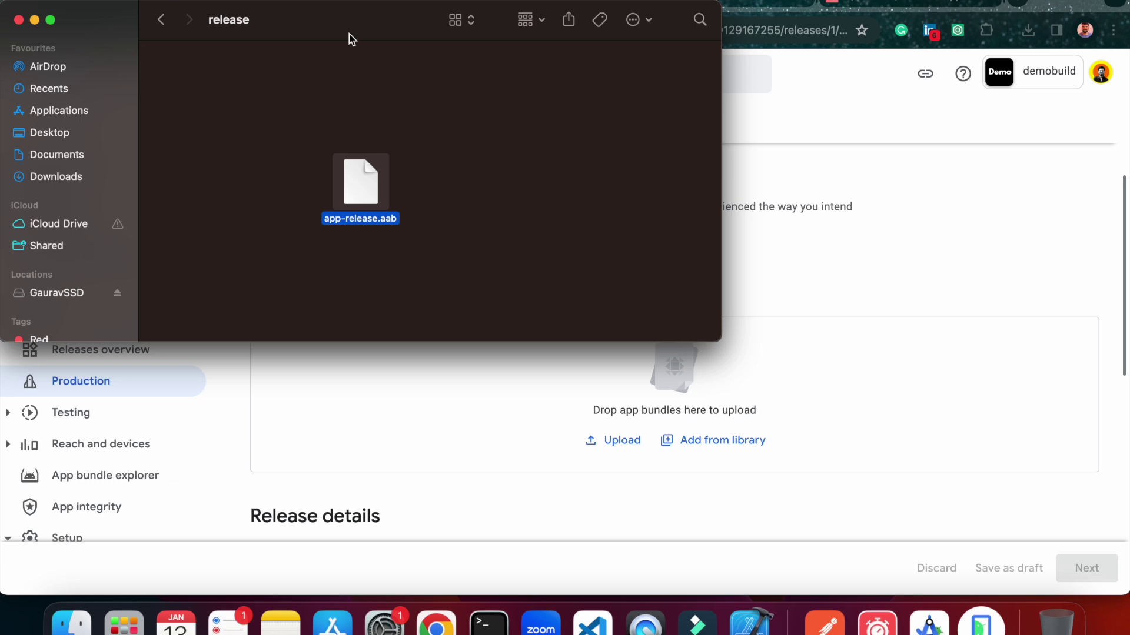
drag(333, 41, 338, 20)
drag(358, 152, 698, 363)
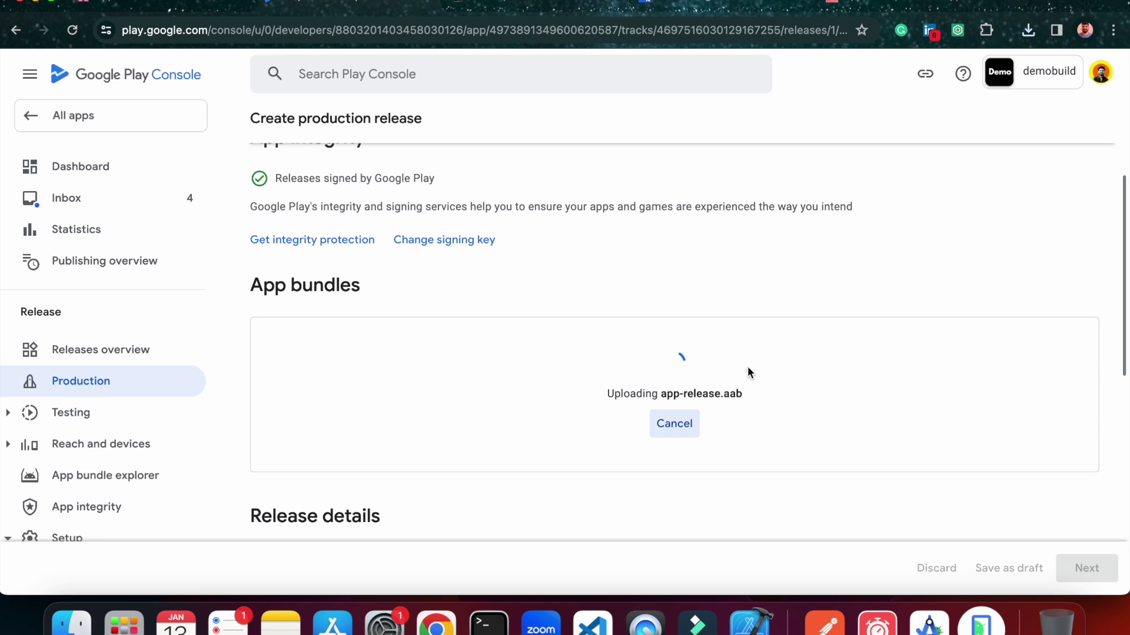
Name the release 'demobuild'.
scroll(748, 372, down, 2)
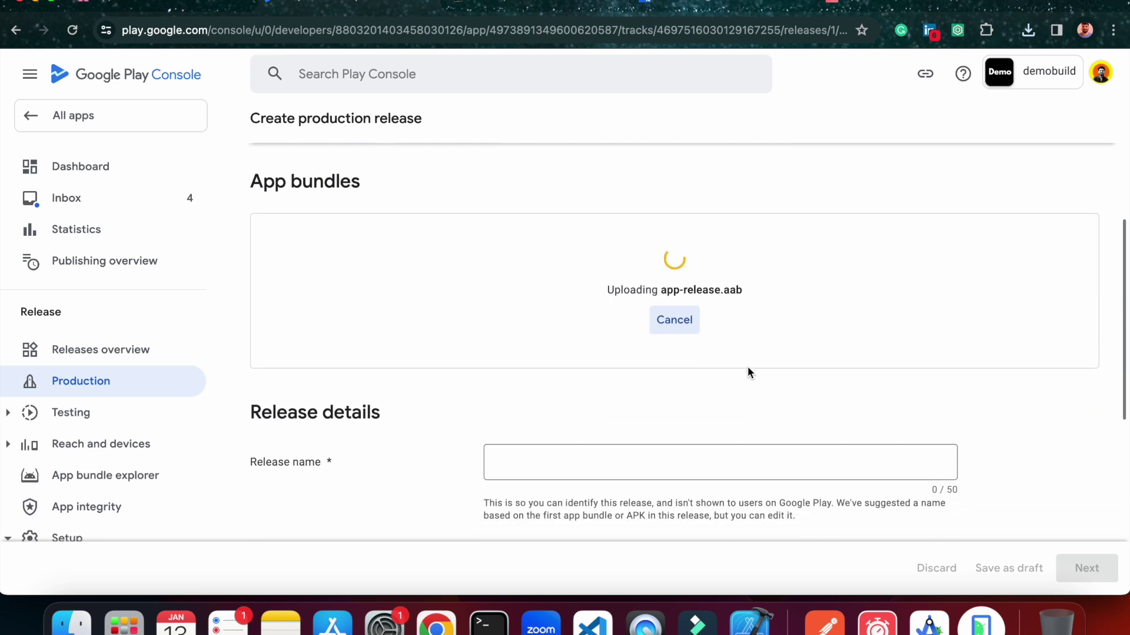
scroll(748, 370, down, 1)
scroll(388, 447, down, 1)
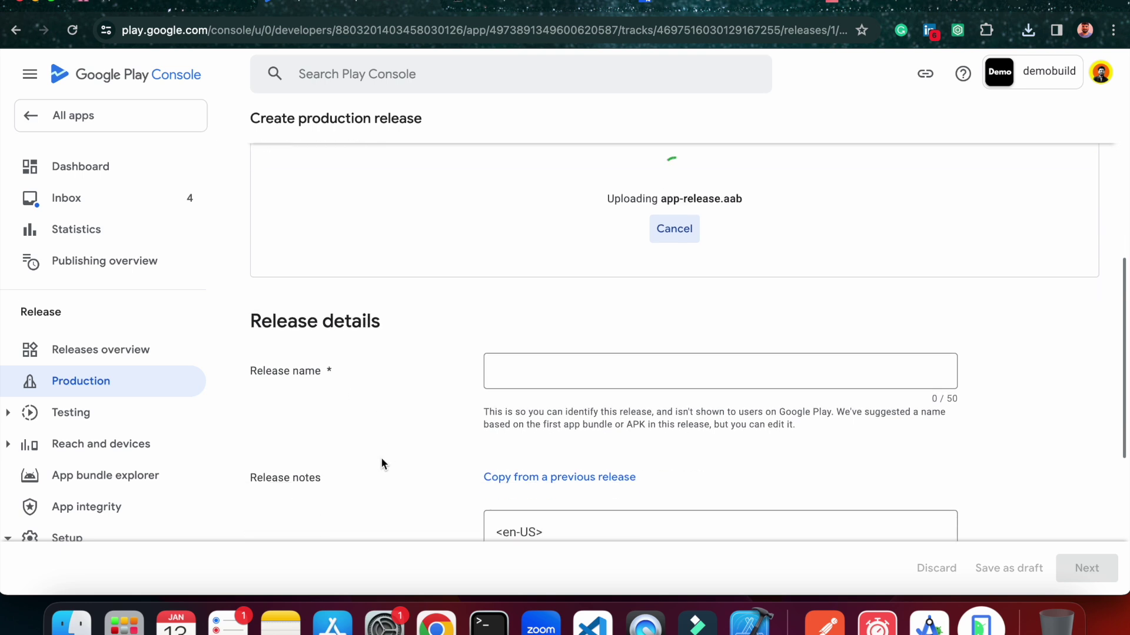
click(553, 376)
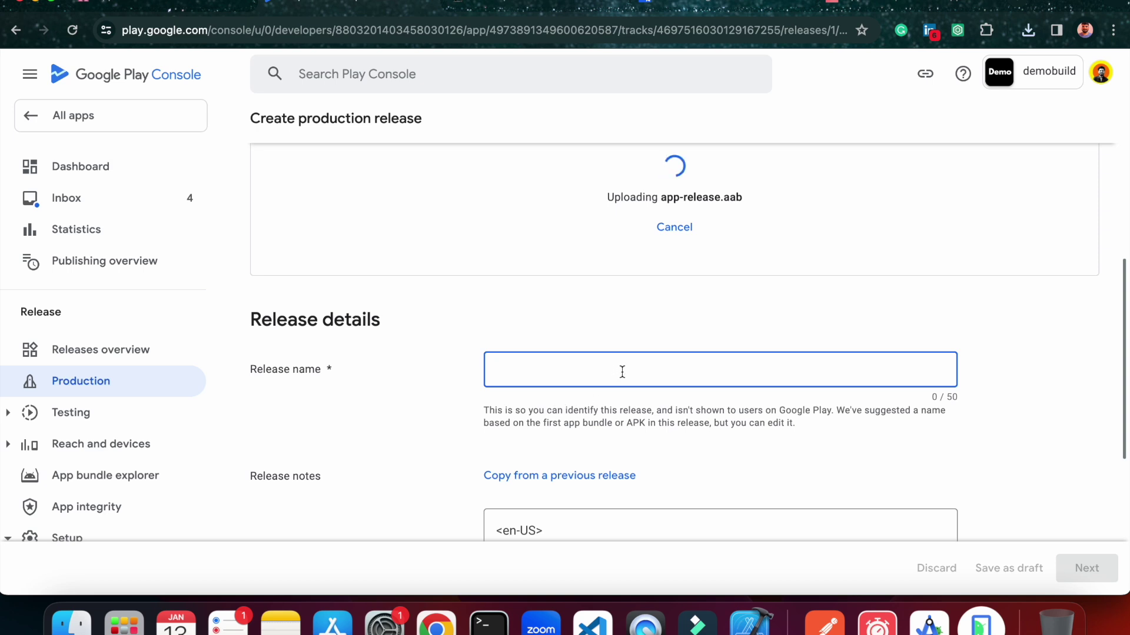
text(Demo)
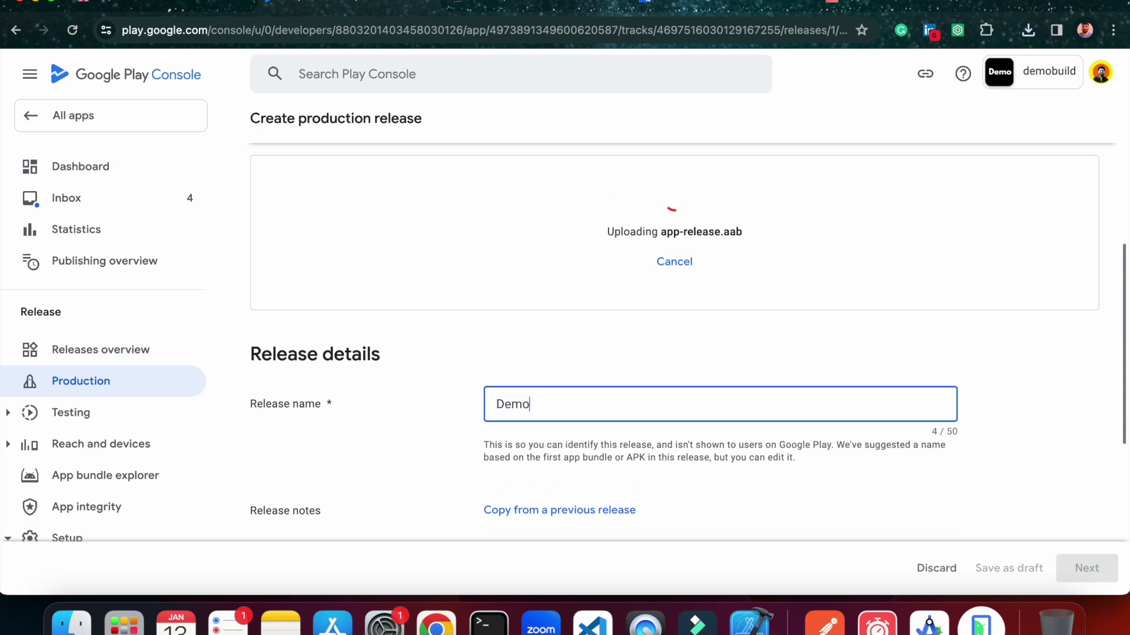
key(BackSpace)
key(BackSpace)
key(BackSpace)
text(demobuild)
Replace the release notes placeholder with 'added new feature' and continue to preview.
scroll(694, 416, down, 3)
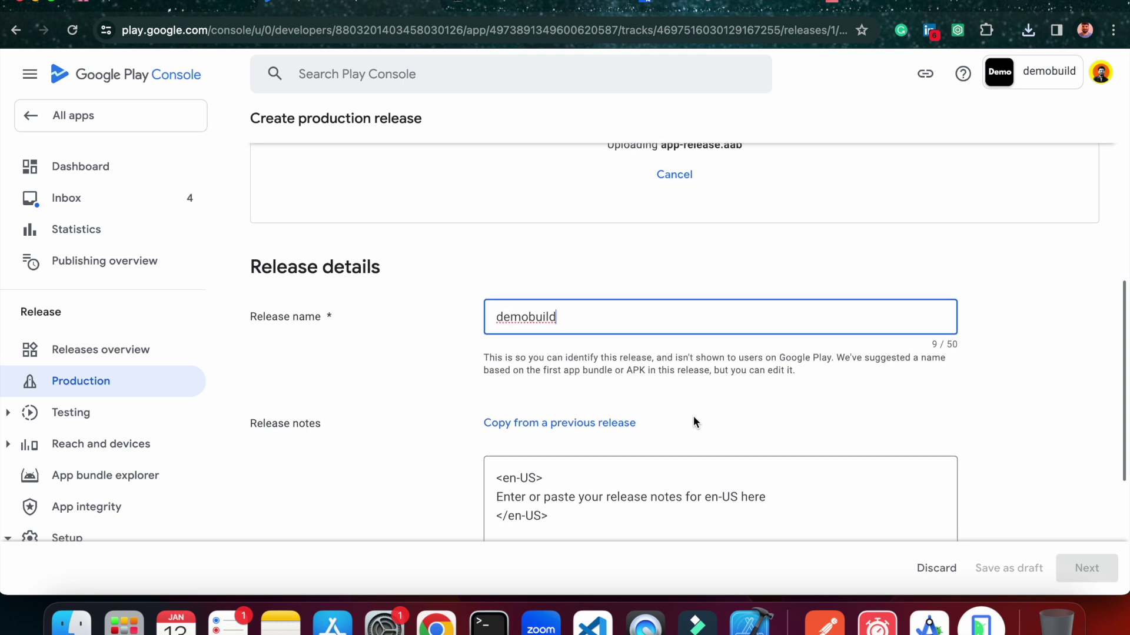
scroll(693, 422, down, 2)
scroll(565, 441, up, 3)
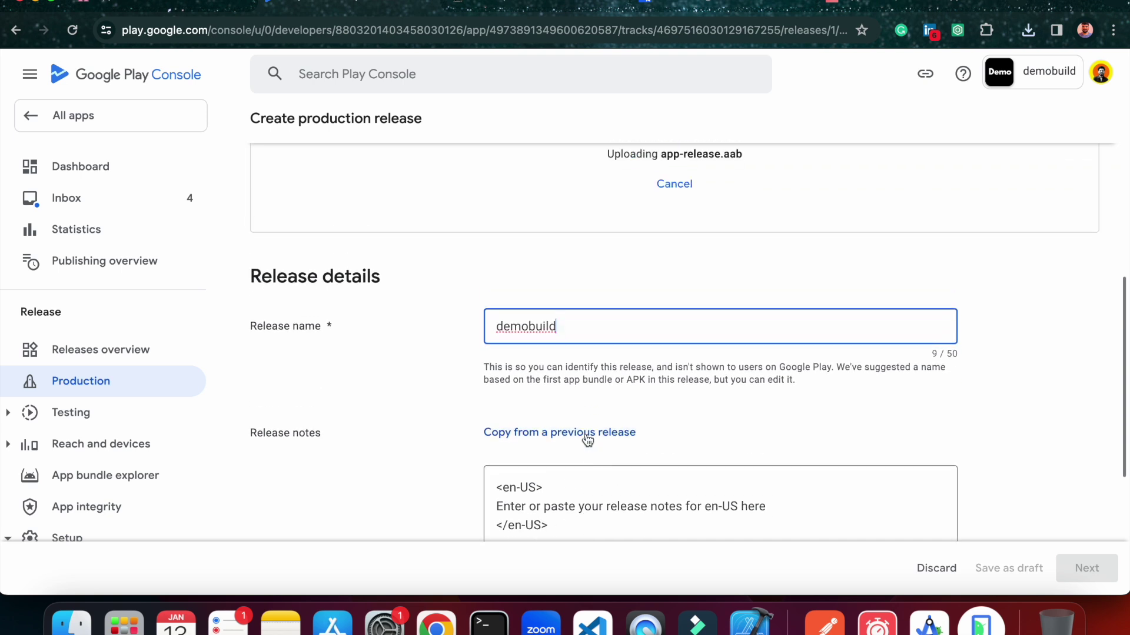
scroll(584, 433, down, 1)
scroll(587, 440, down, 1)
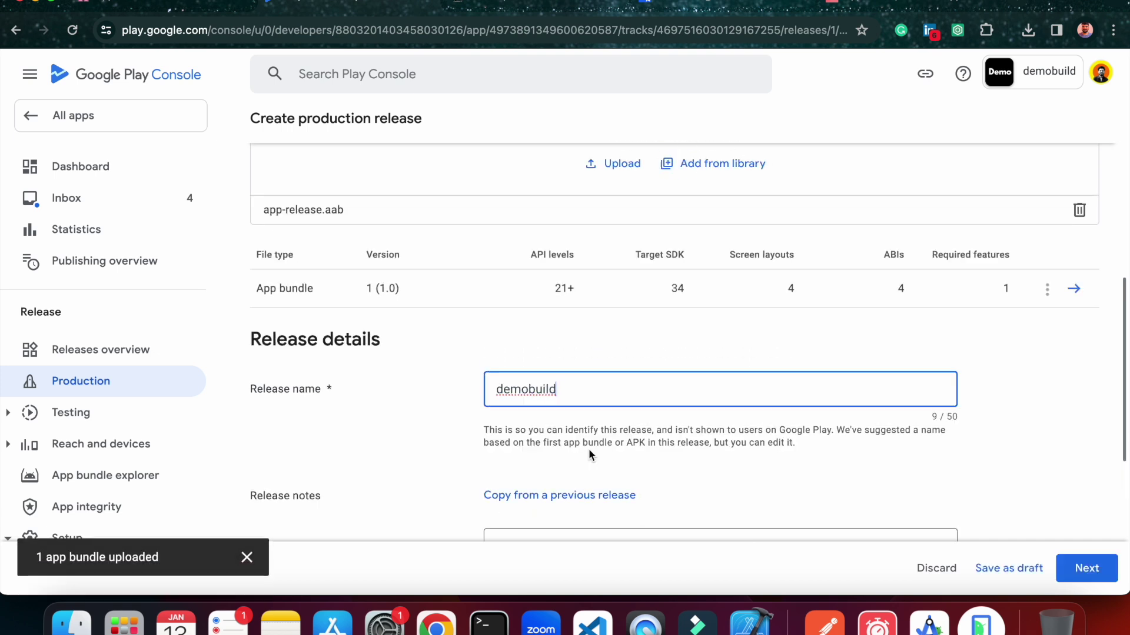
scroll(589, 449, down, 4)
scroll(589, 449, down, 4)
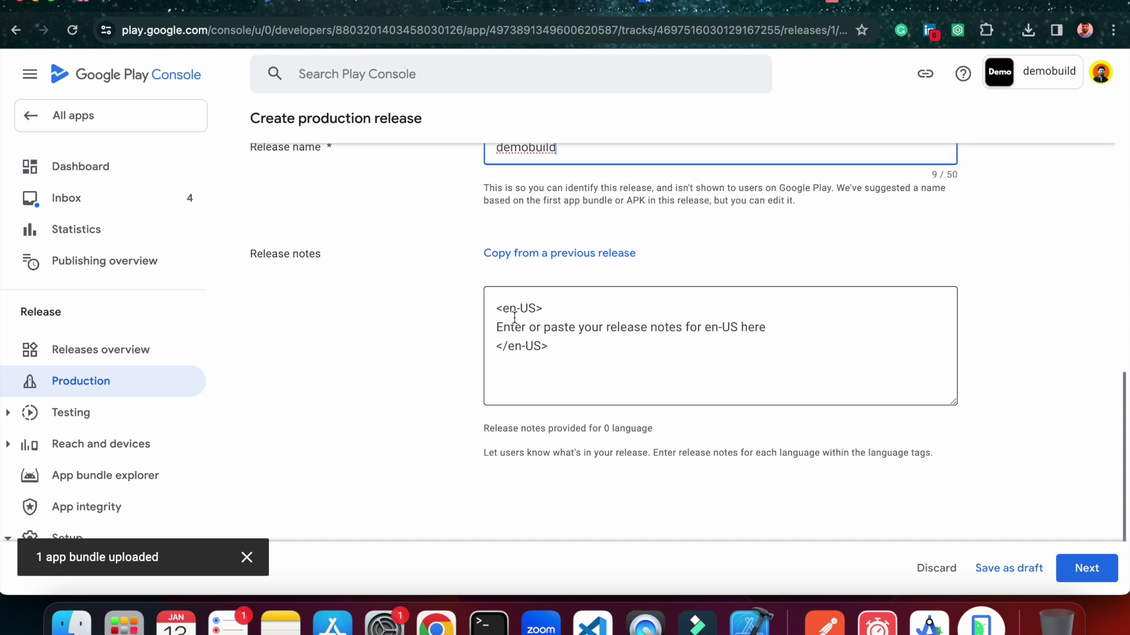
drag(496, 325, 802, 323)
key(BackSpace)
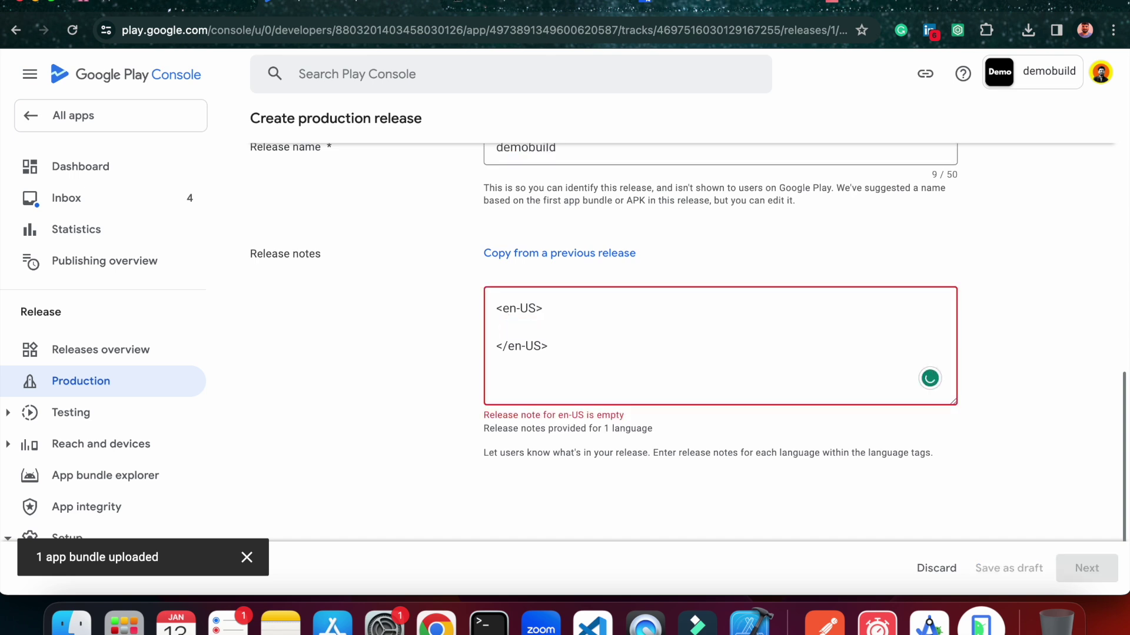
text(added new features)
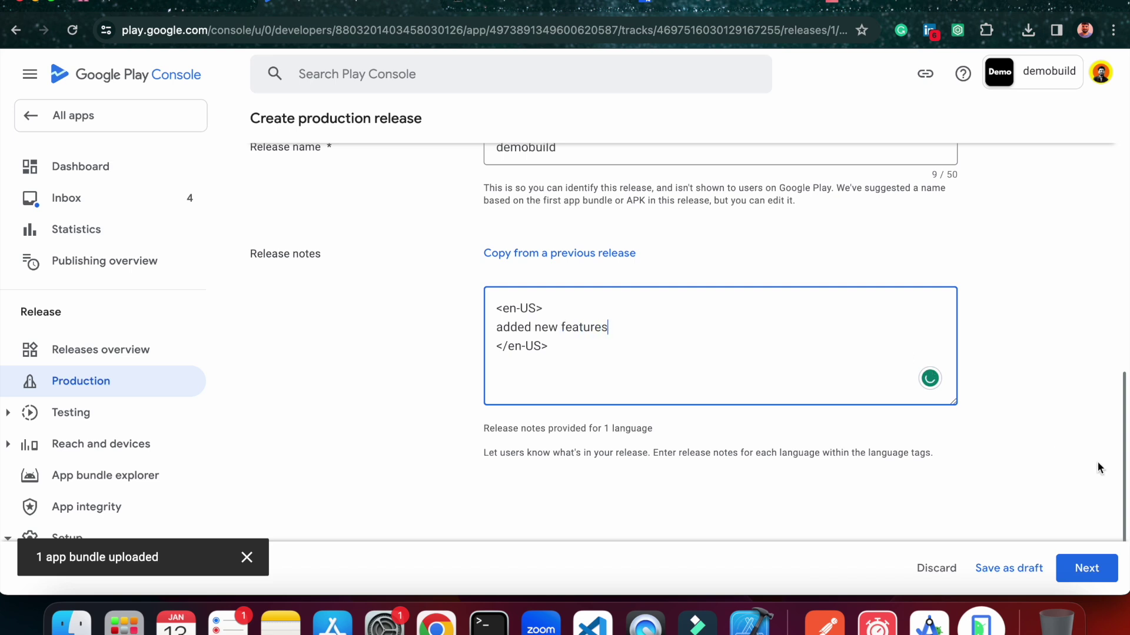
click(1094, 566)
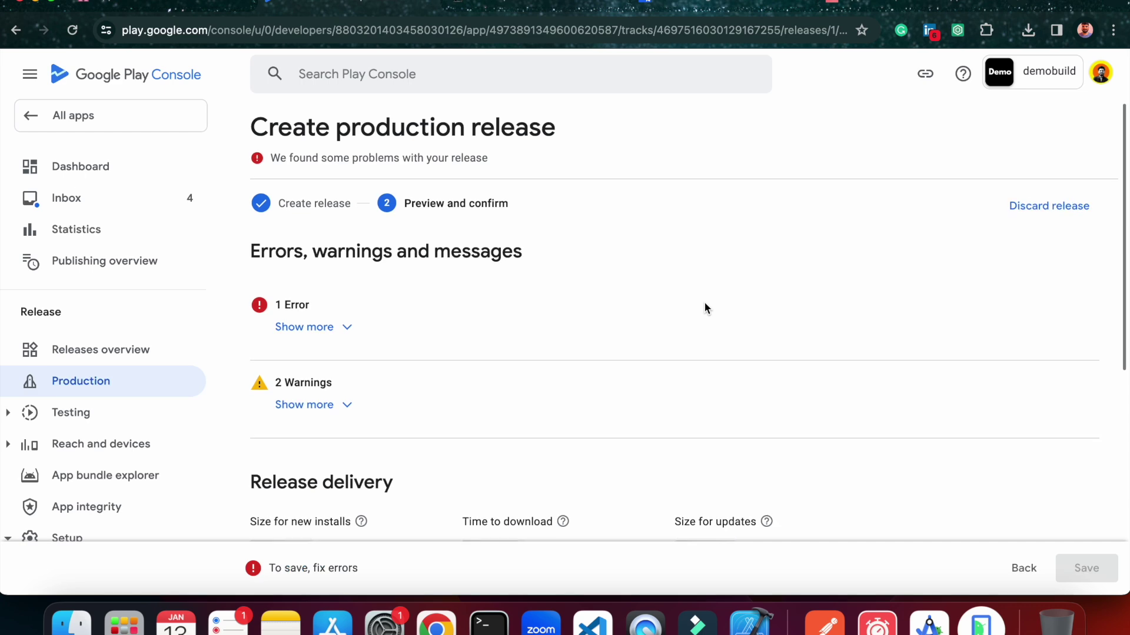
Complete the advertising ID declaration with No and save it.
scroll(669, 297, down, 2)
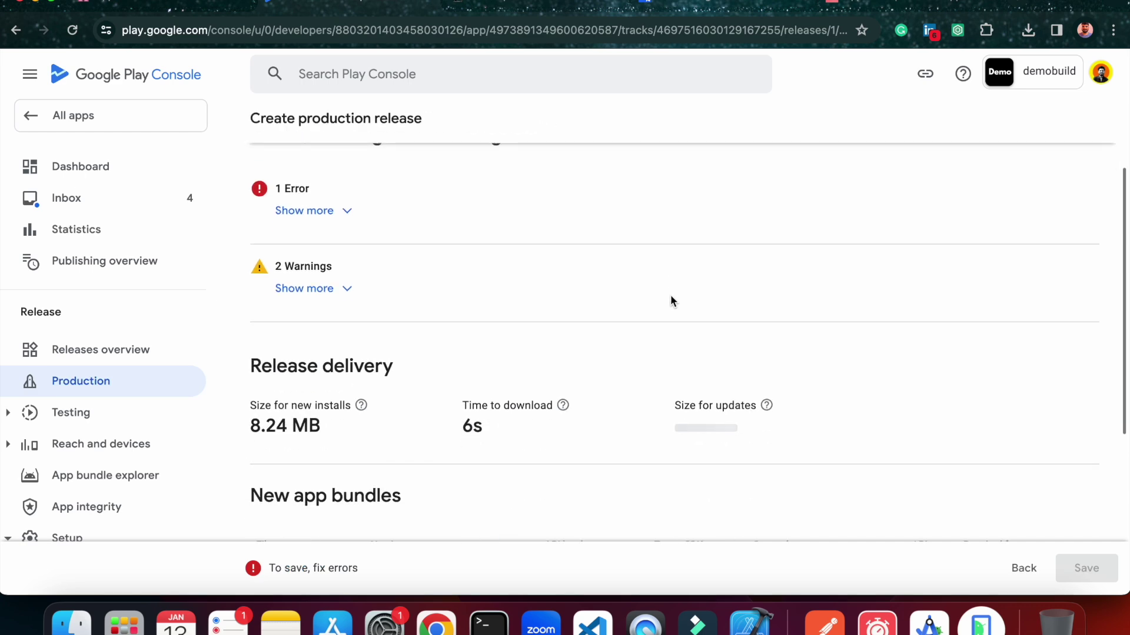
click(315, 221)
click(348, 299)
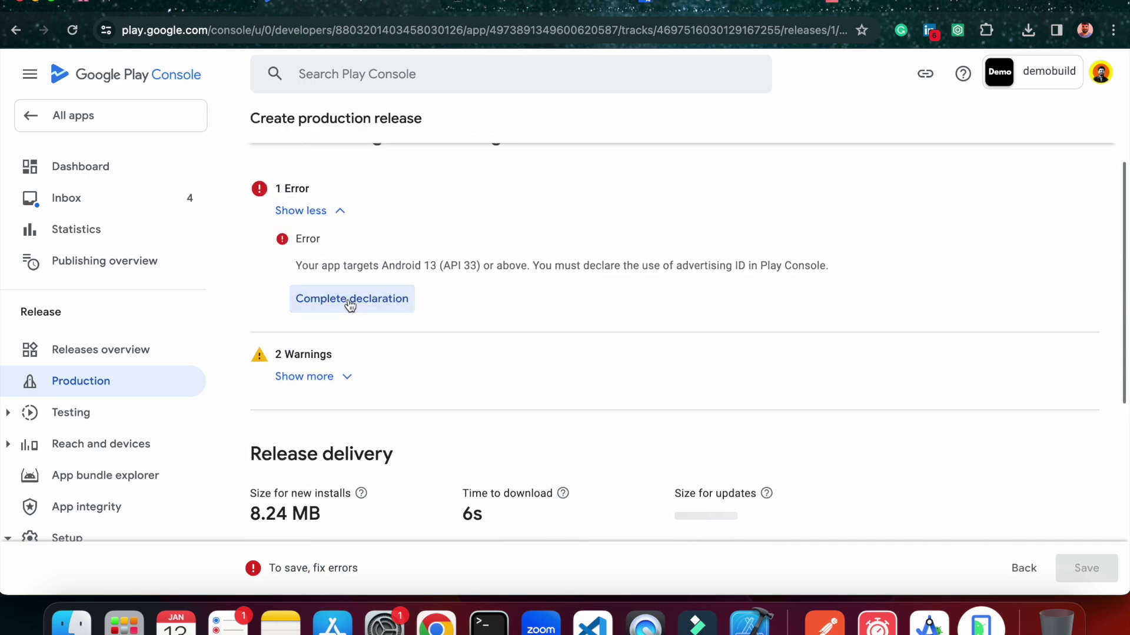
scroll(501, 387, down, 10)
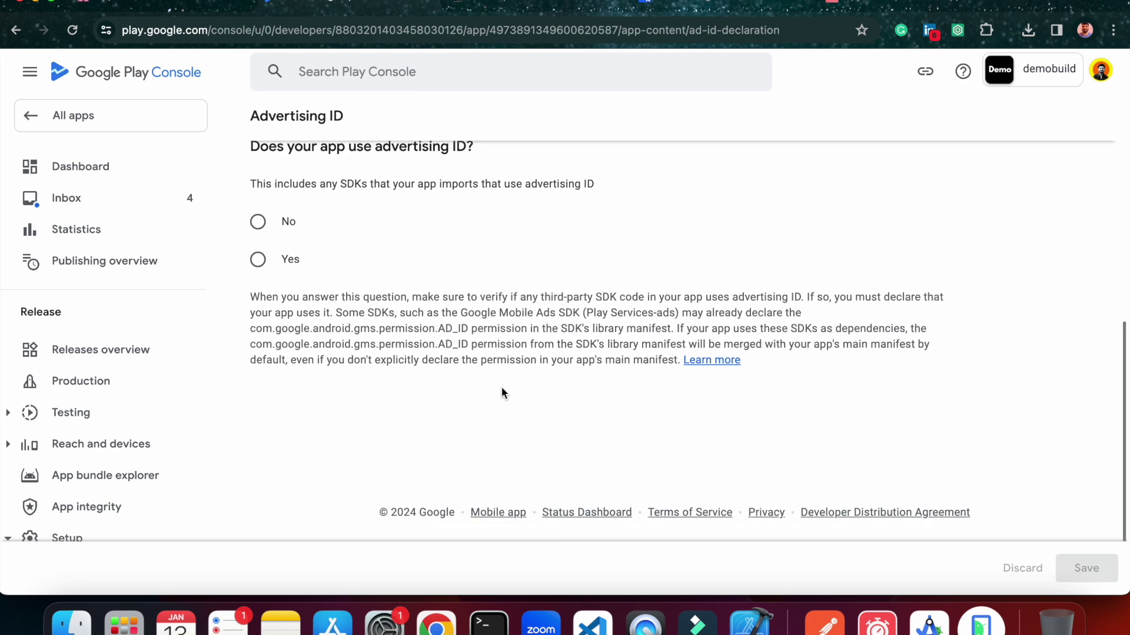
scroll(306, 285, up, 1)
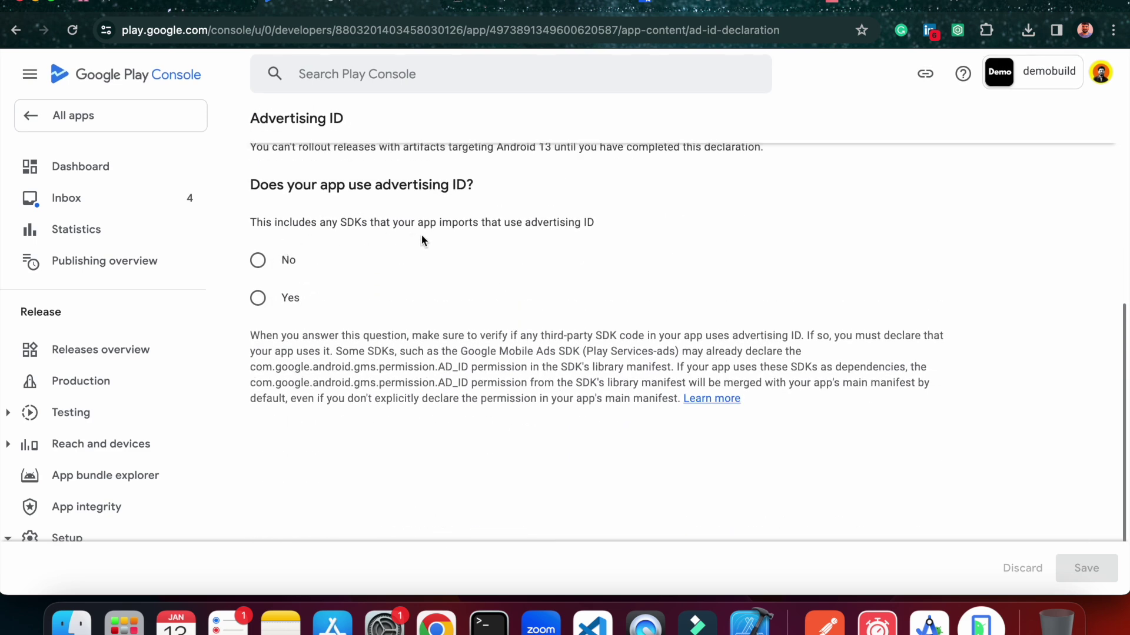
click(258, 260)
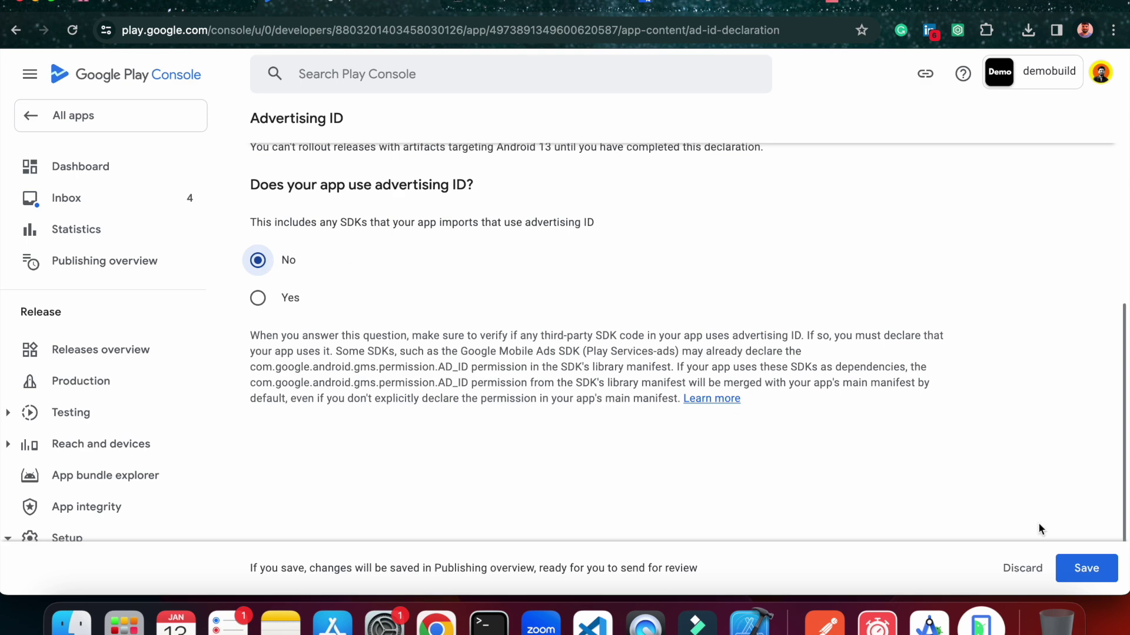
click(1091, 567)
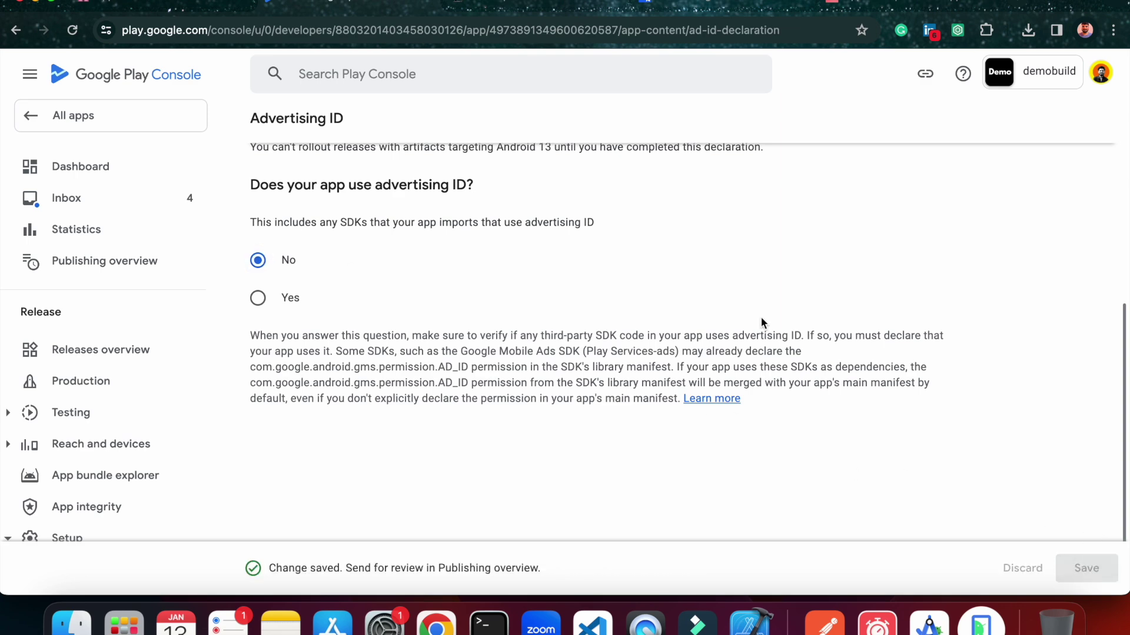
Go from App content through the Dashboard to the Releases overview.
scroll(761, 322, up, 6)
click(261, 128)
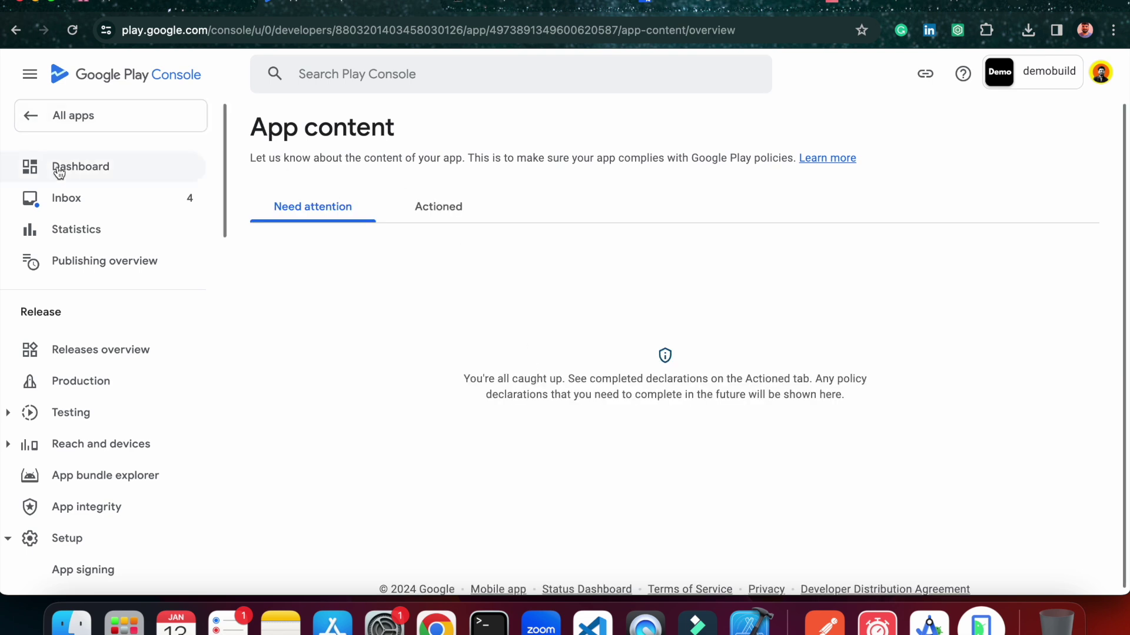
click(87, 165)
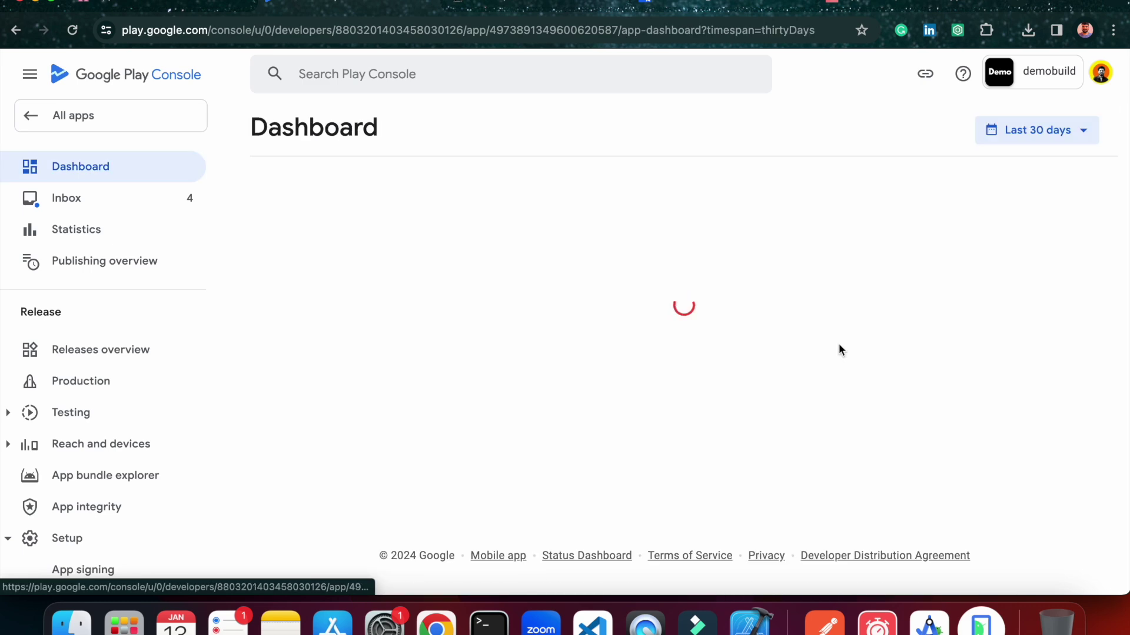
click(131, 350)
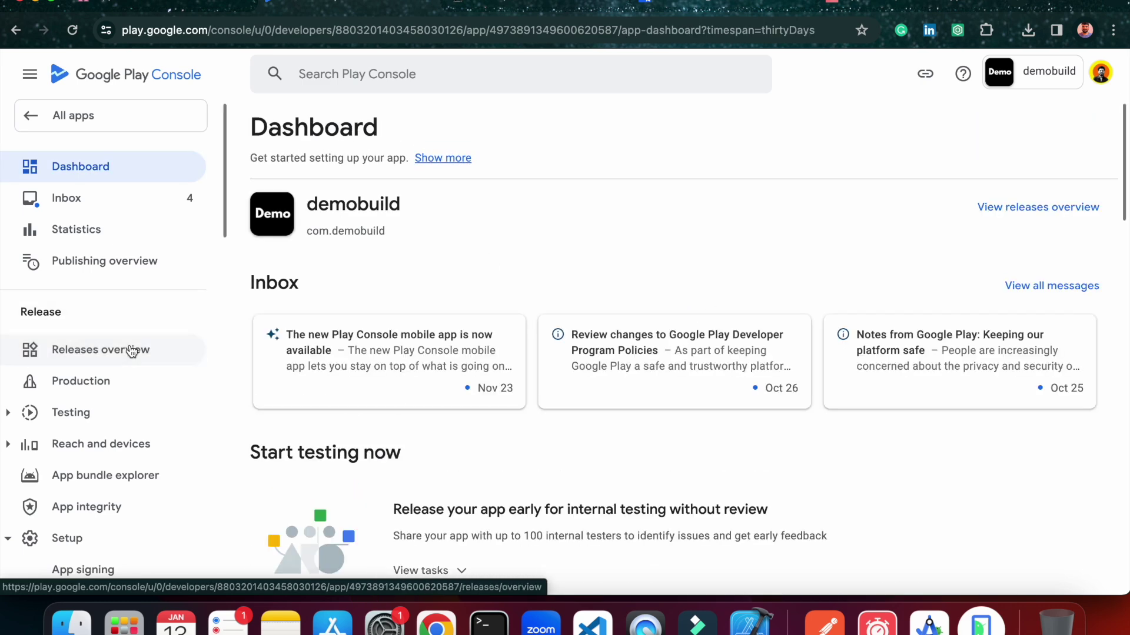
scroll(691, 292, down, 2)
scroll(692, 291, down, 8)
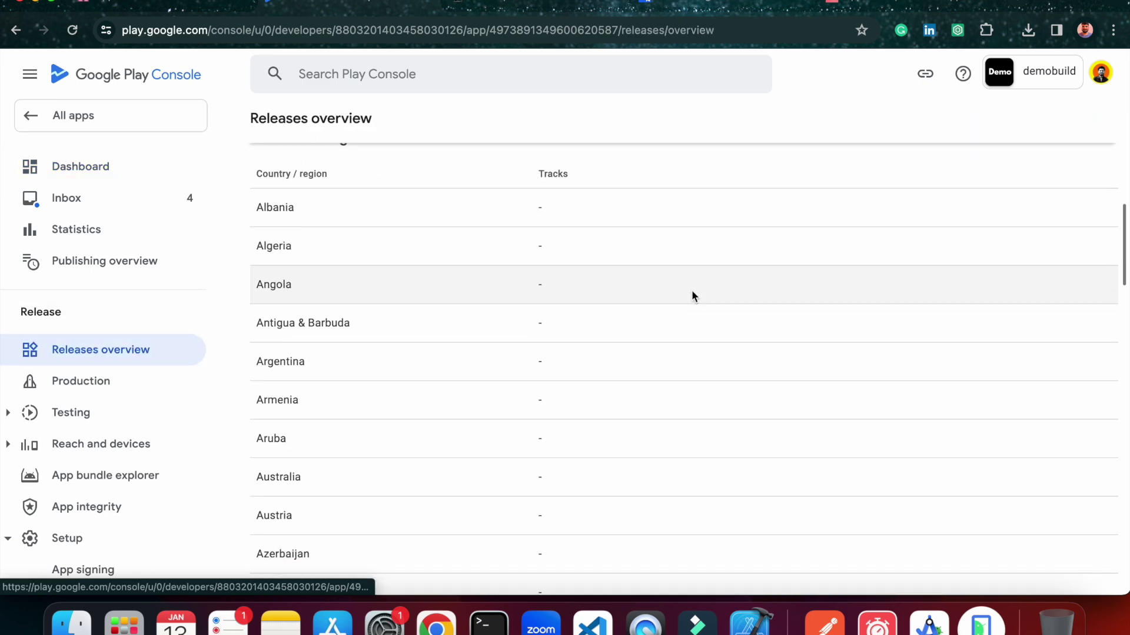
scroll(692, 291, up, 10)
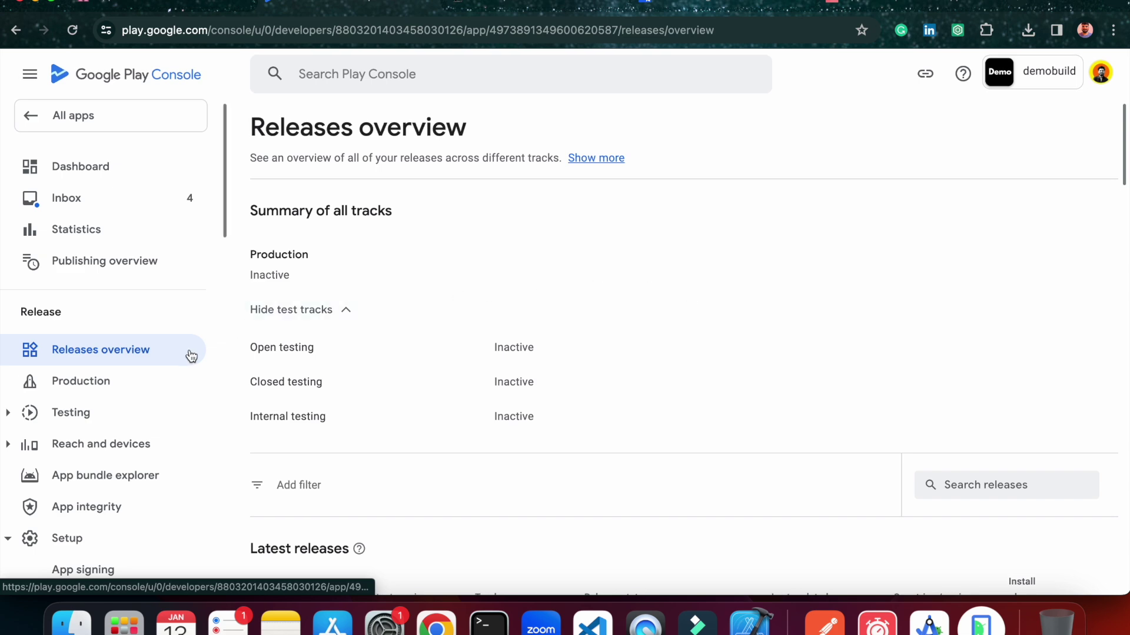
Reopen the draft Production release, proceed to Preview and confirm, and save it.
scroll(615, 437, down, 1)
scroll(615, 441, down, 10)
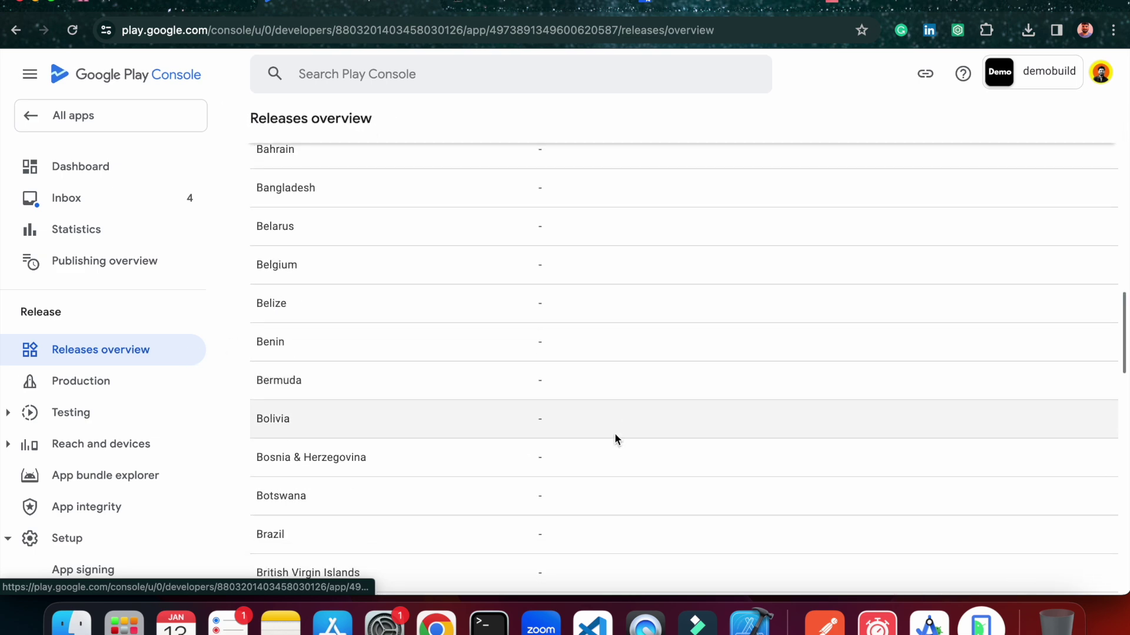
click(101, 384)
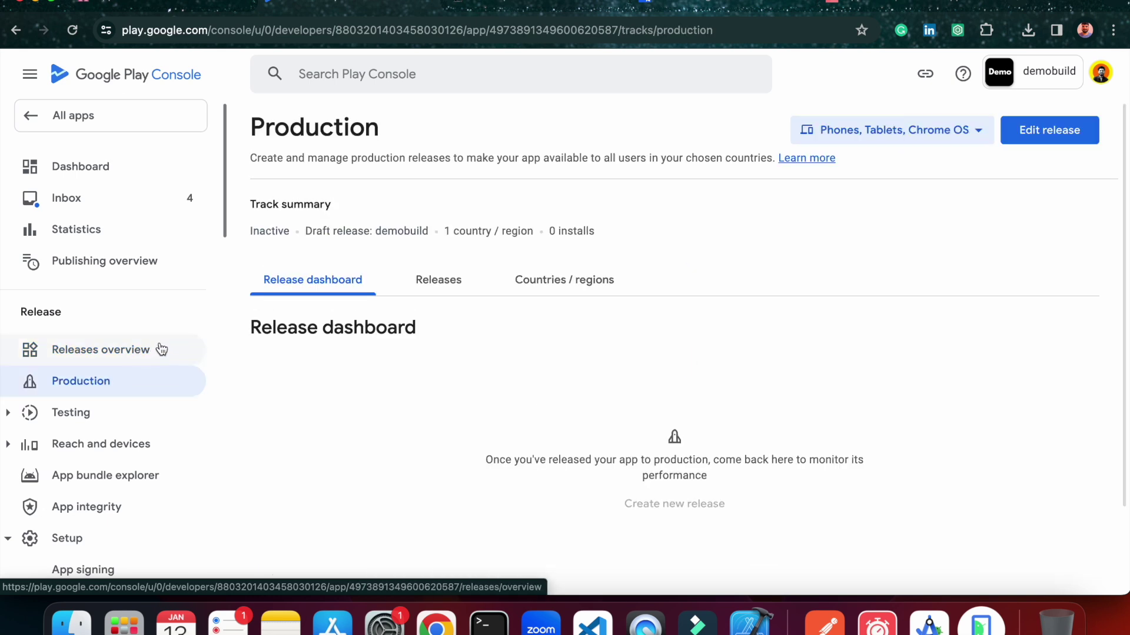
click(1047, 134)
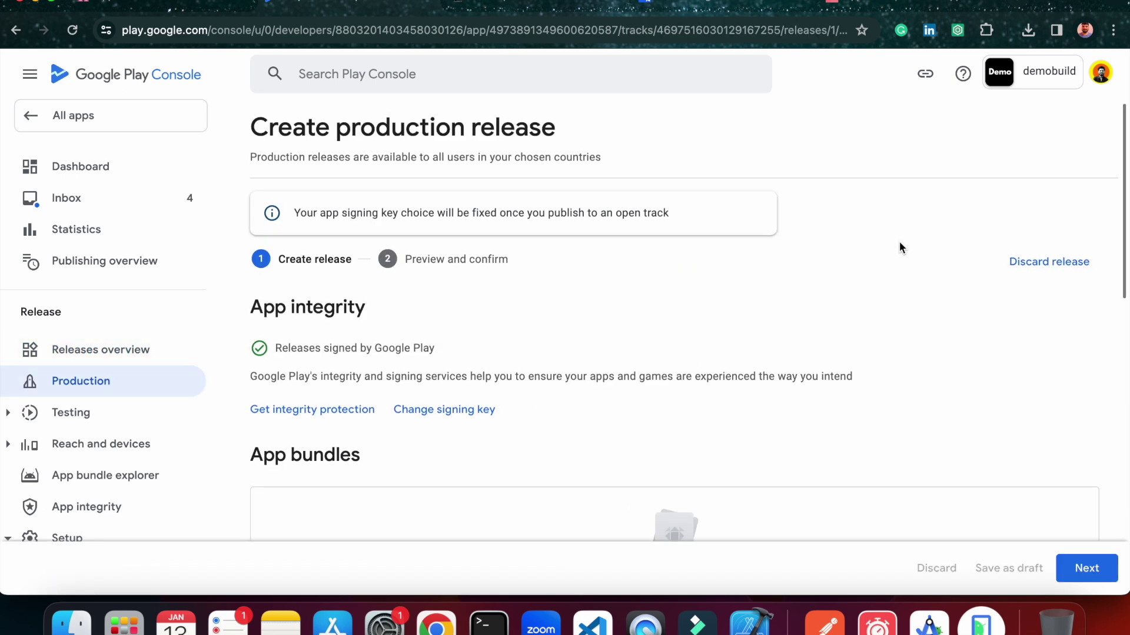
scroll(886, 435, down, 8)
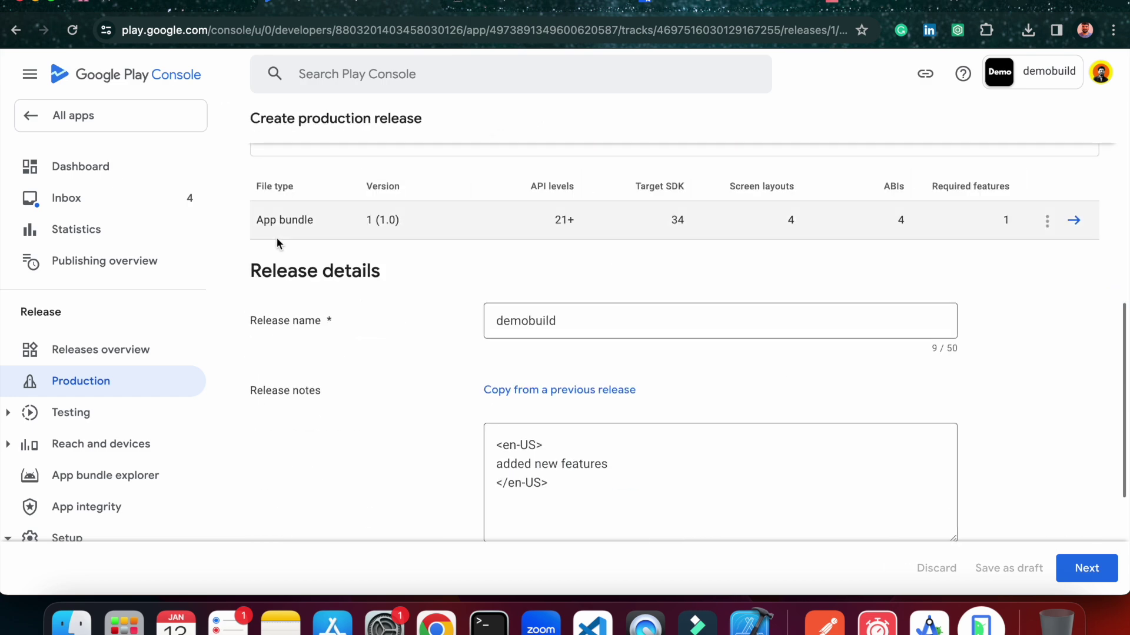
scroll(1074, 244, down, 3)
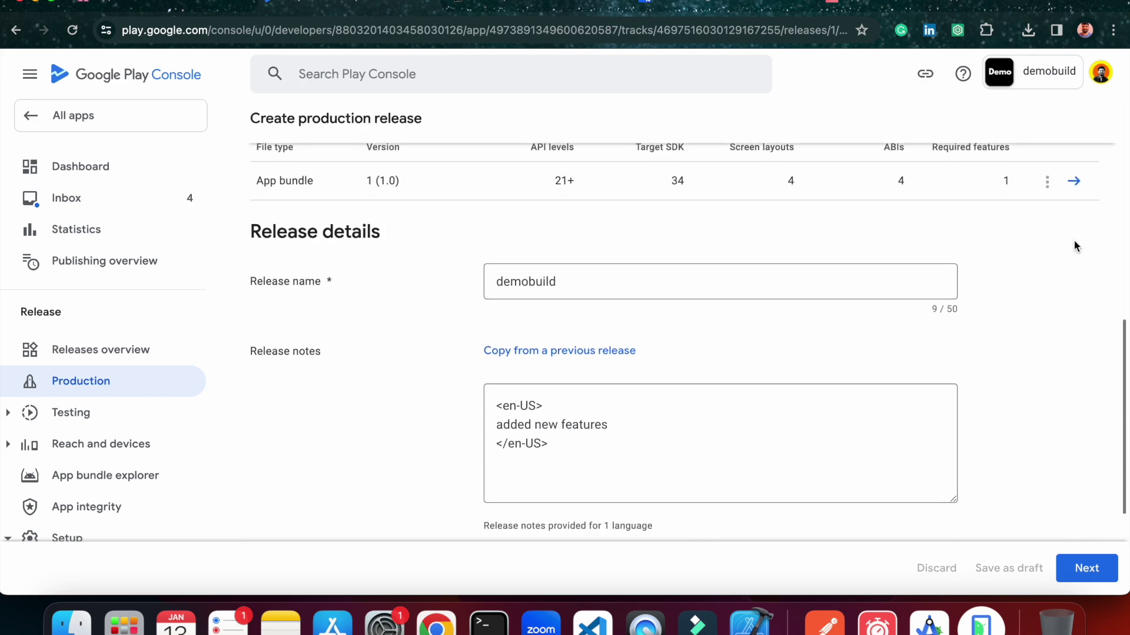
click(1104, 557)
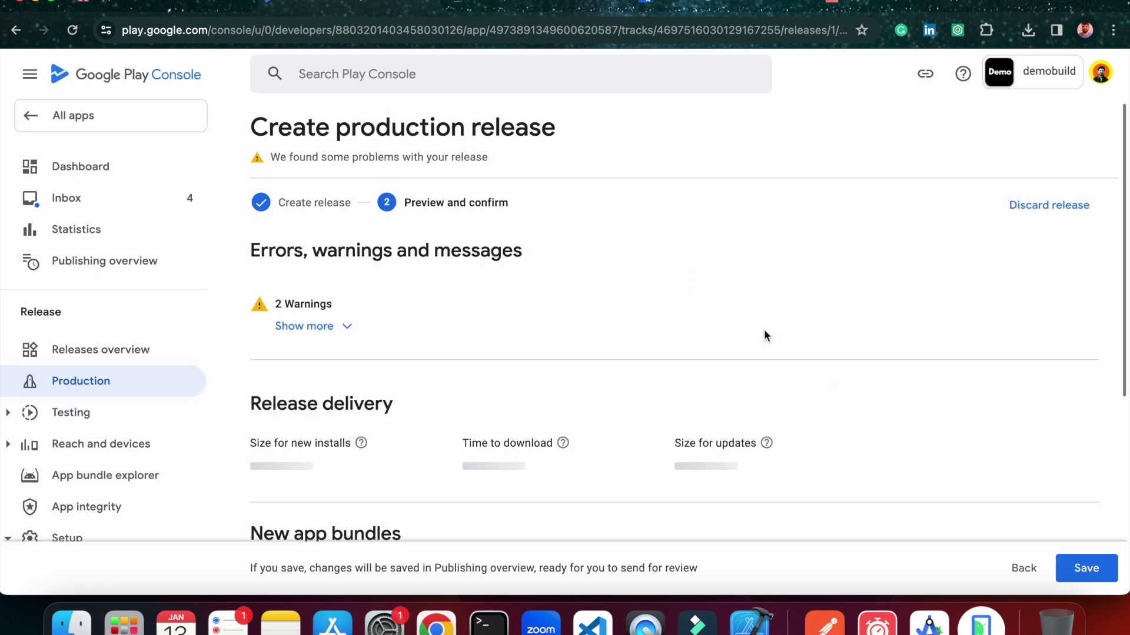
scroll(626, 335, down, 5)
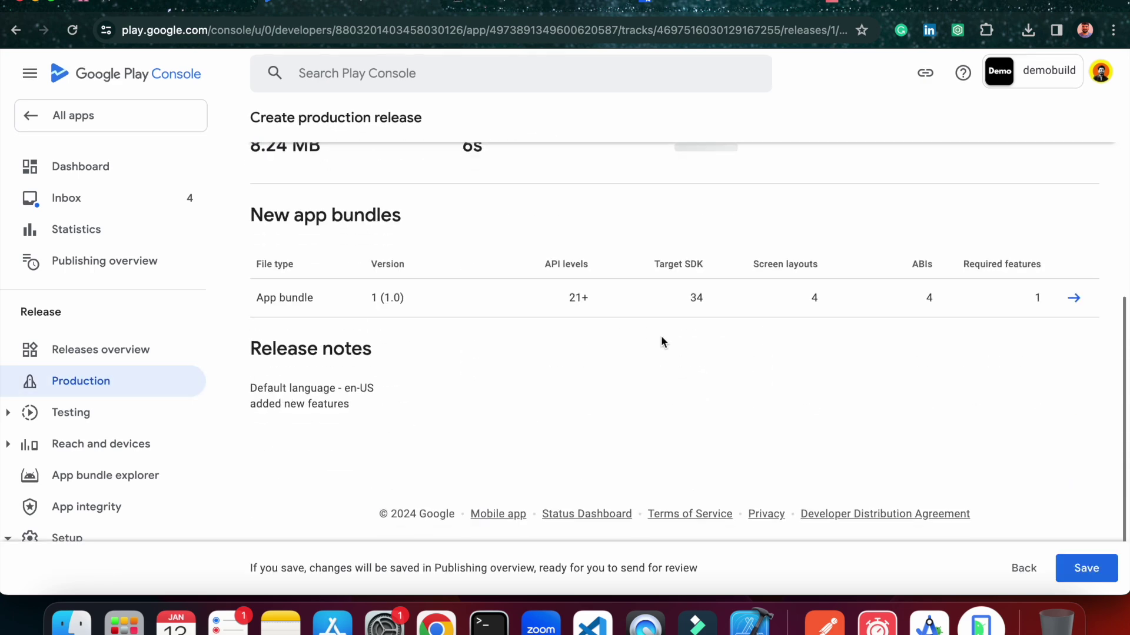
click(1082, 566)
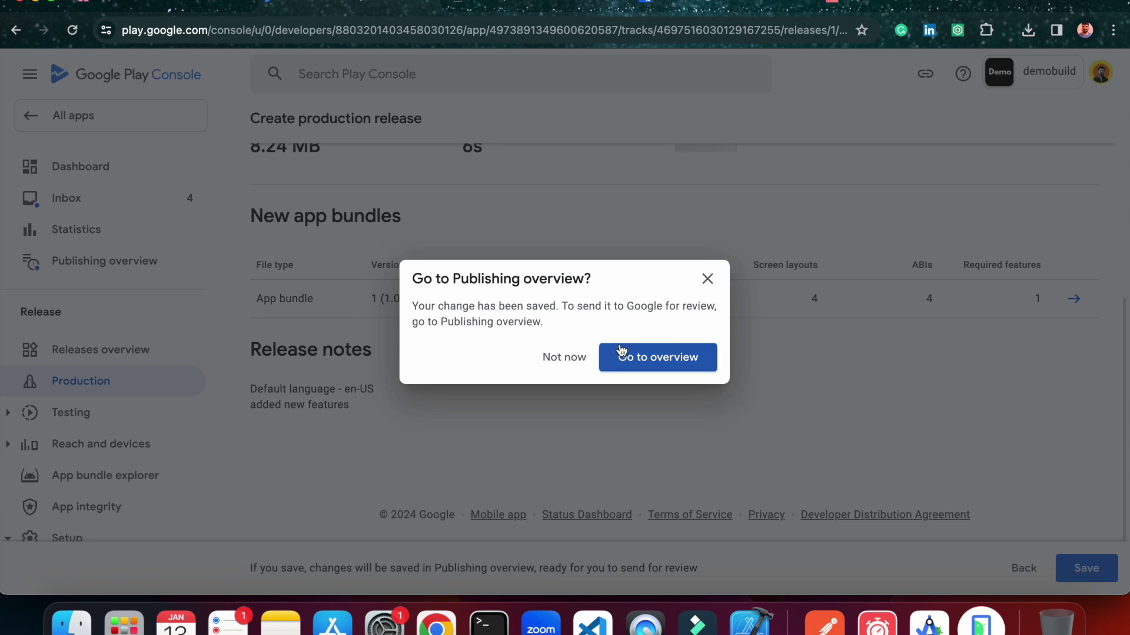
Send the 11 pending changes for review from the publishing overview.
click(622, 354)
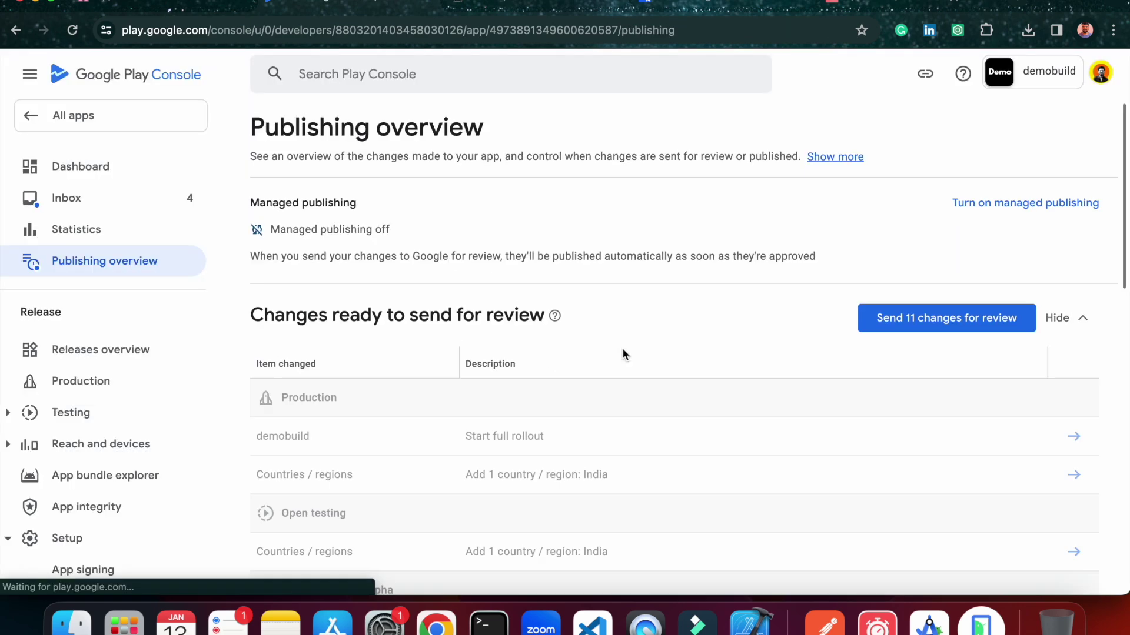
scroll(736, 426, down, 6)
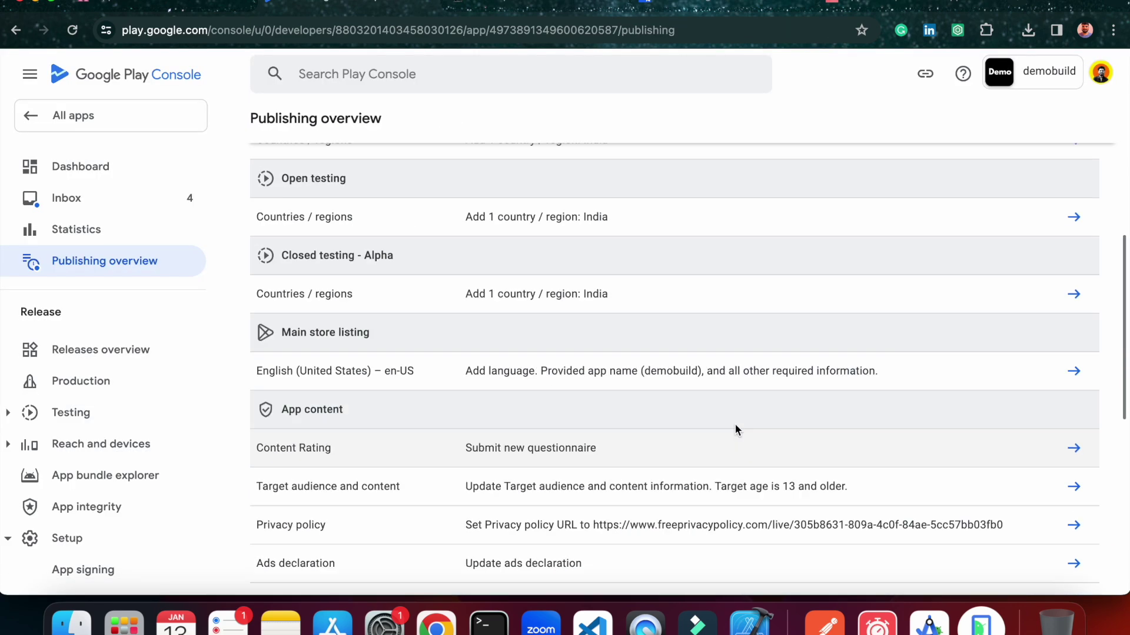
scroll(735, 430, up, 6)
click(889, 322)
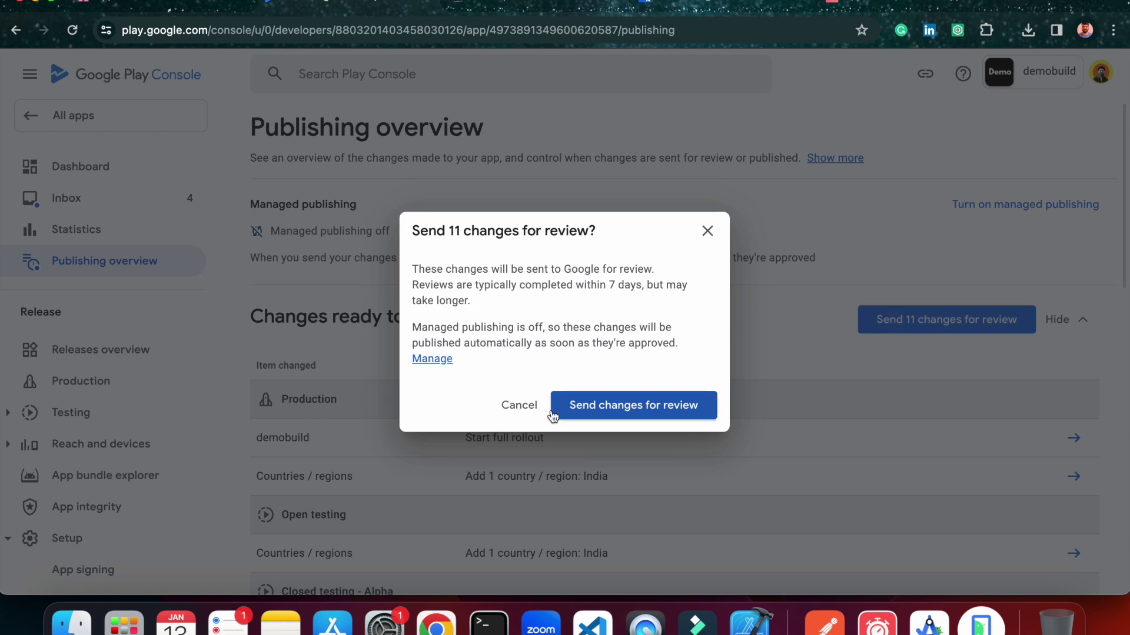
click(584, 407)
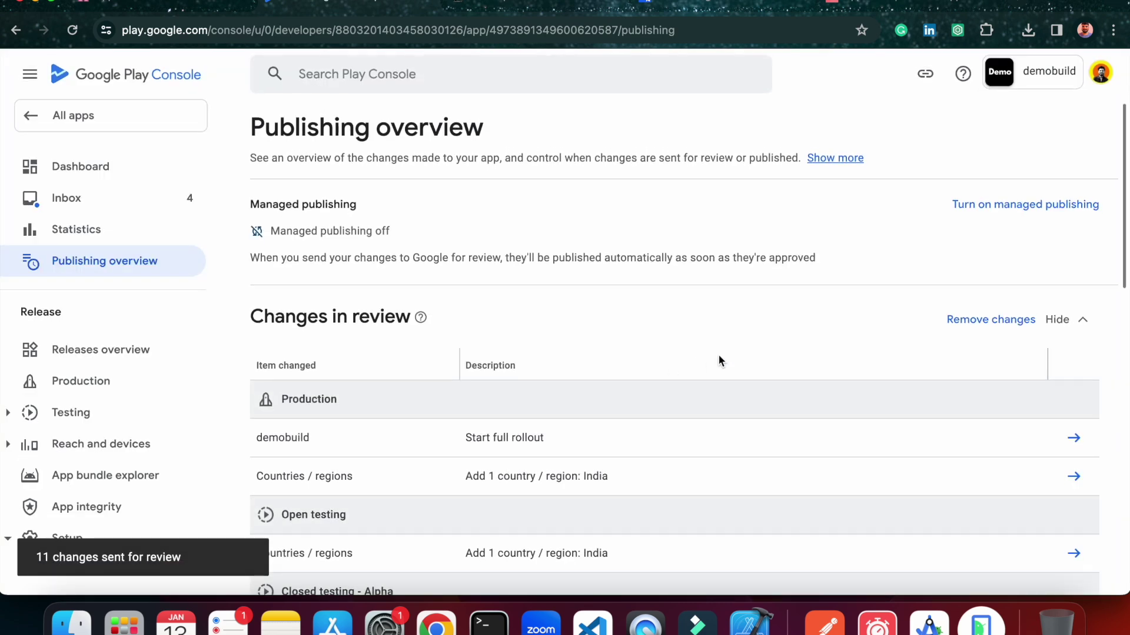
Check the Dashboard's update status reads In review.
click(83, 168)
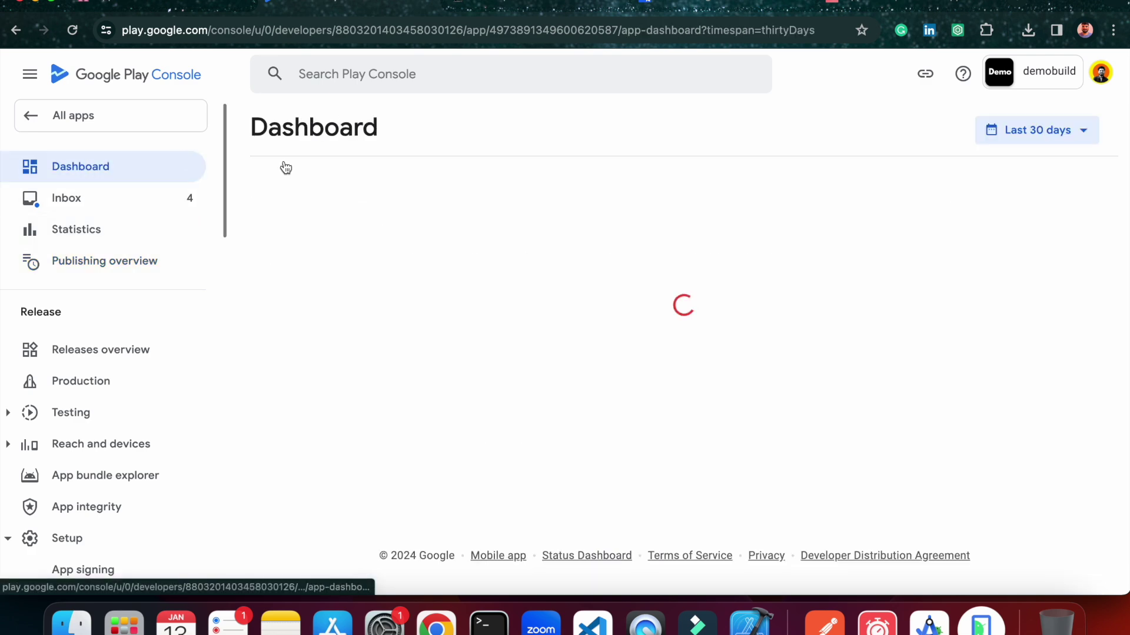
drag(310, 271, 275, 272)
scroll(630, 299, down, 5)
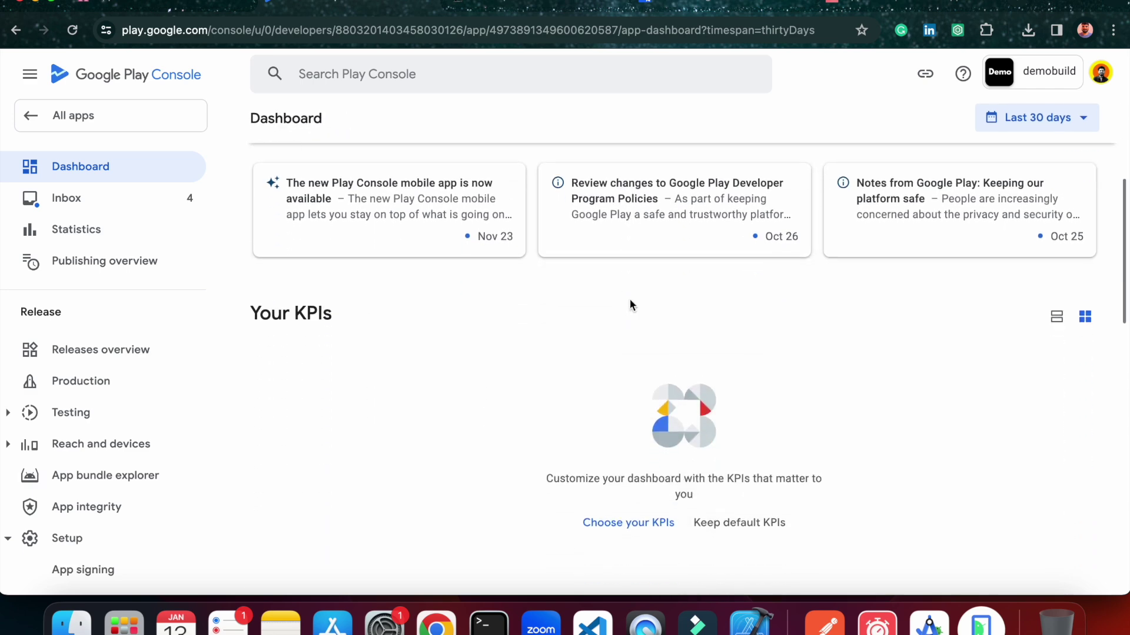
scroll(630, 299, up, 5)
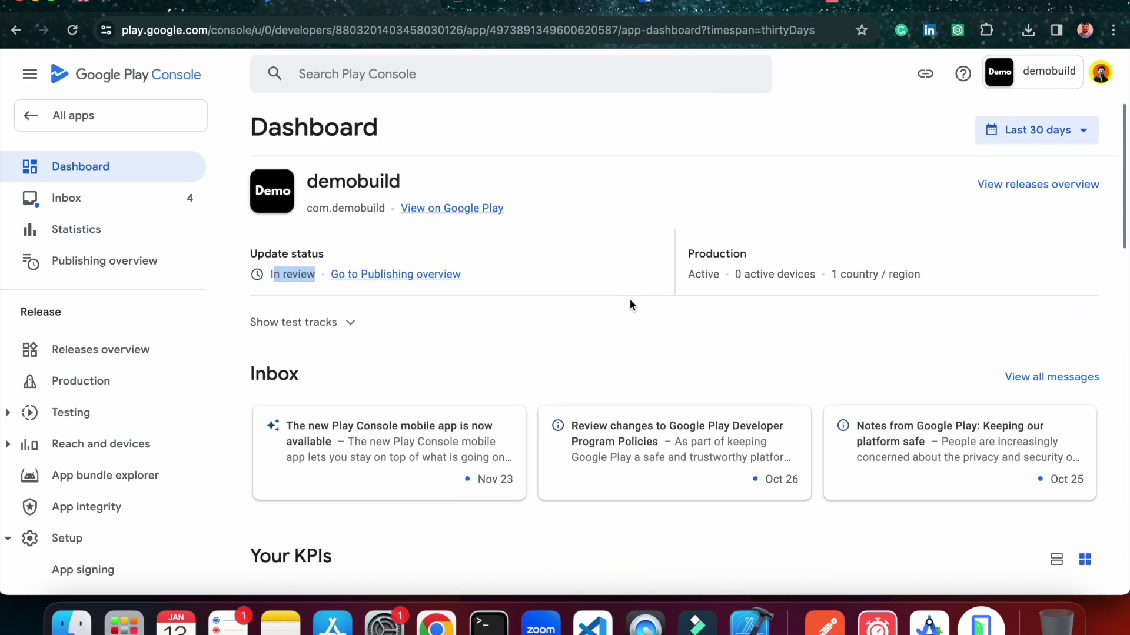
Try the app's public Google Play store page, which isn't found yet, and return to the dashboard.
click(469, 210)
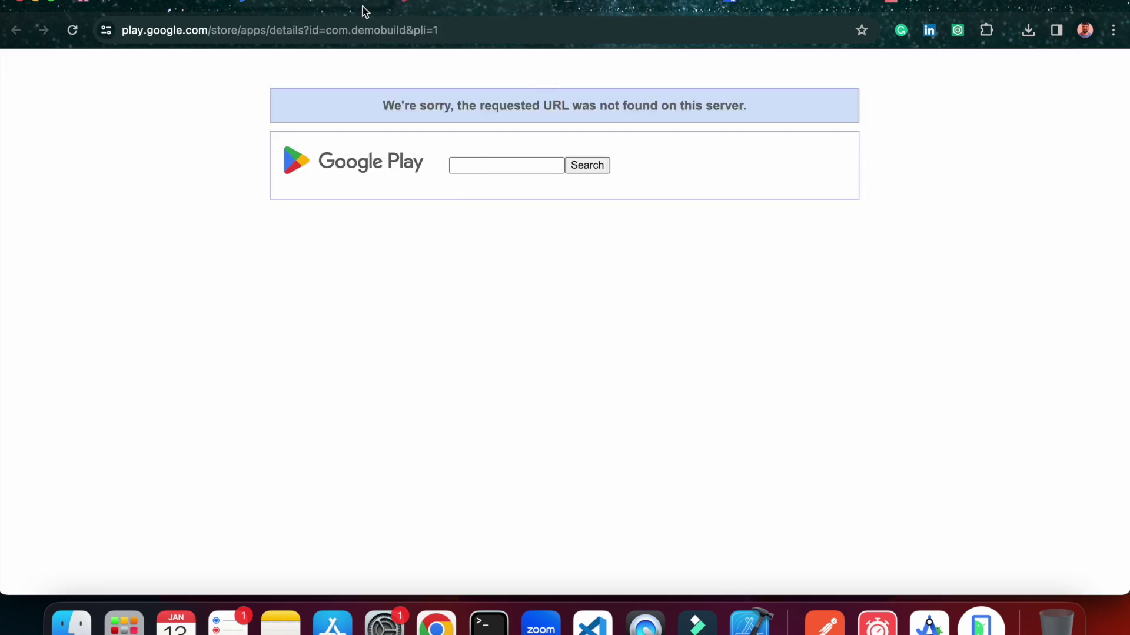
click(346, 5)
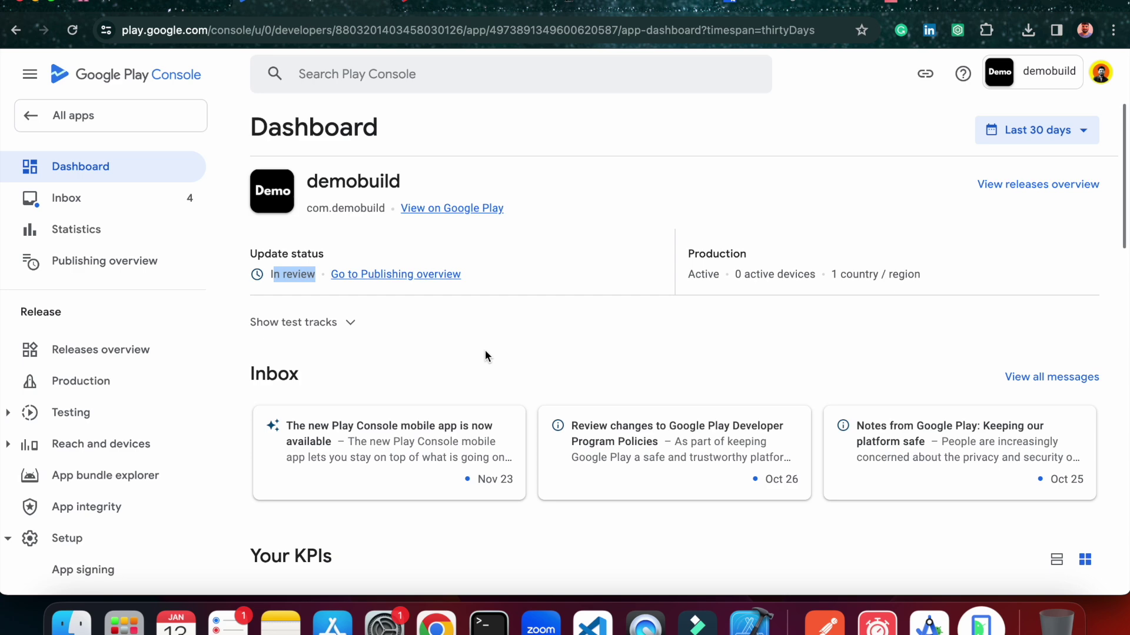
drag(298, 184, 406, 182)
click(556, 309)
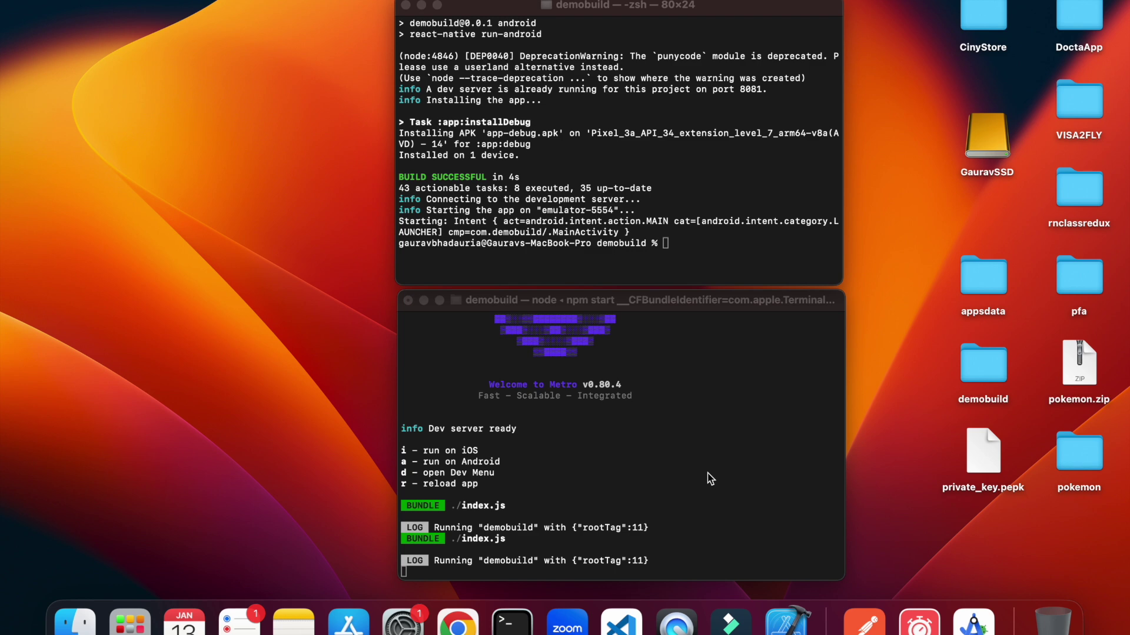
Run npm run ios in the project's shell terminal to build demobuild for iOS.
click(762, 246)
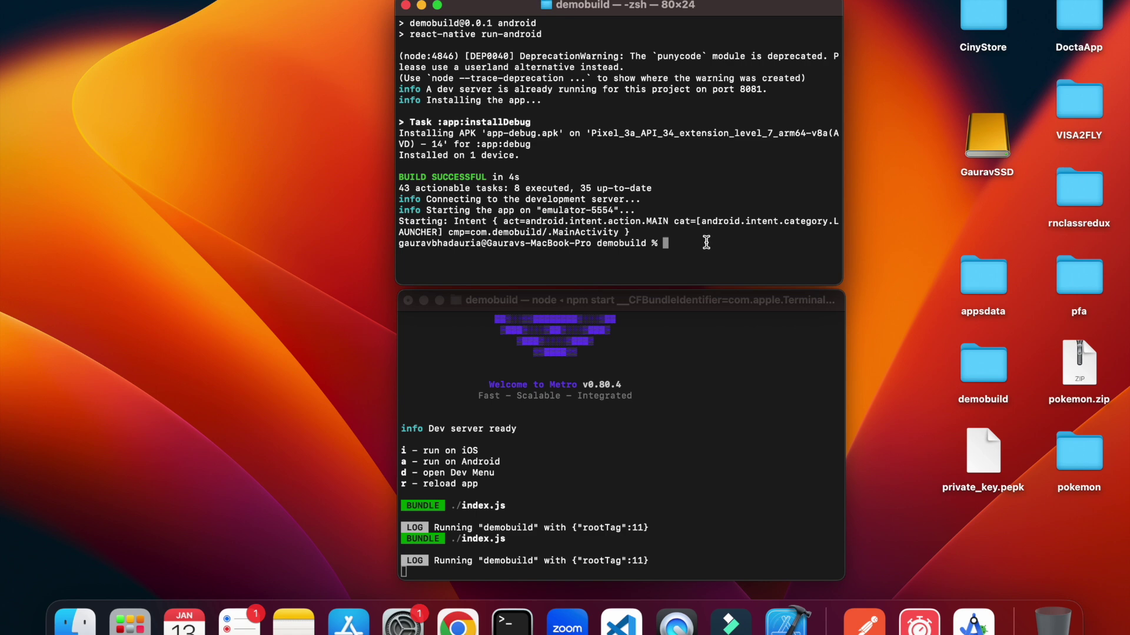
text(npm run ios)
key(Return)
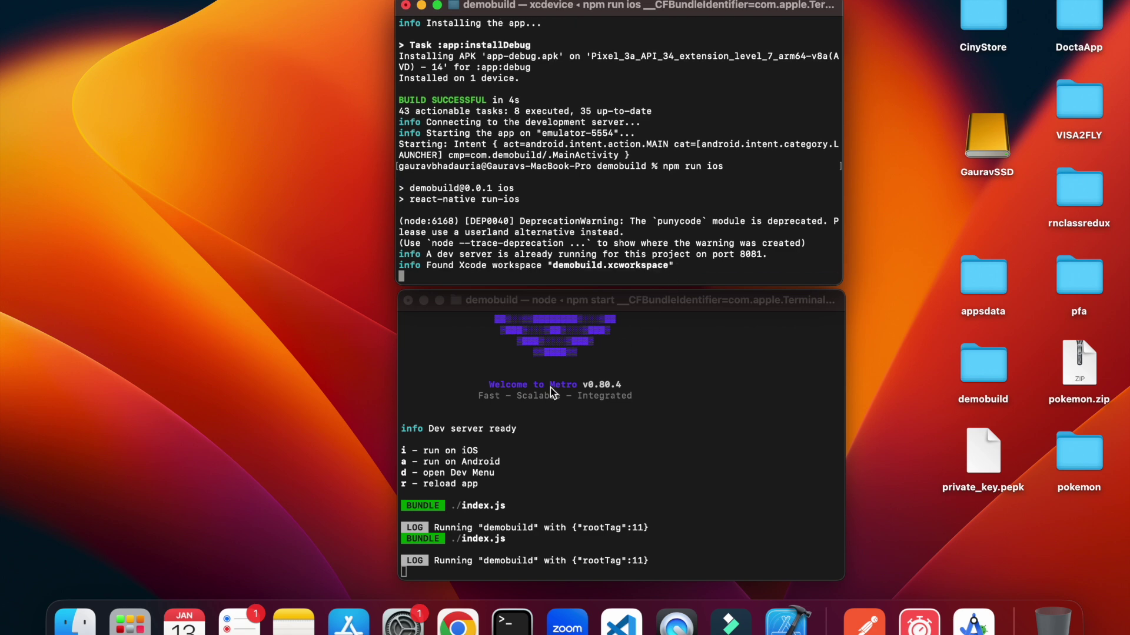
Dismiss the unable-to-boot-device alert and move the terminals aside while the simulator launches demobuild.
click(522, 491)
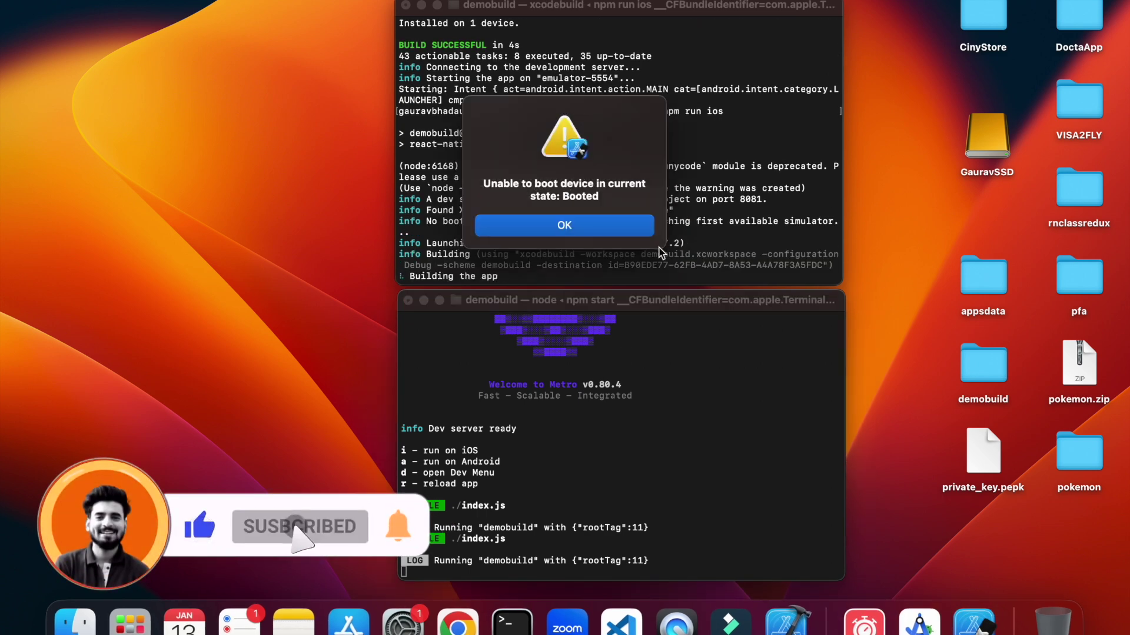
click(651, 234)
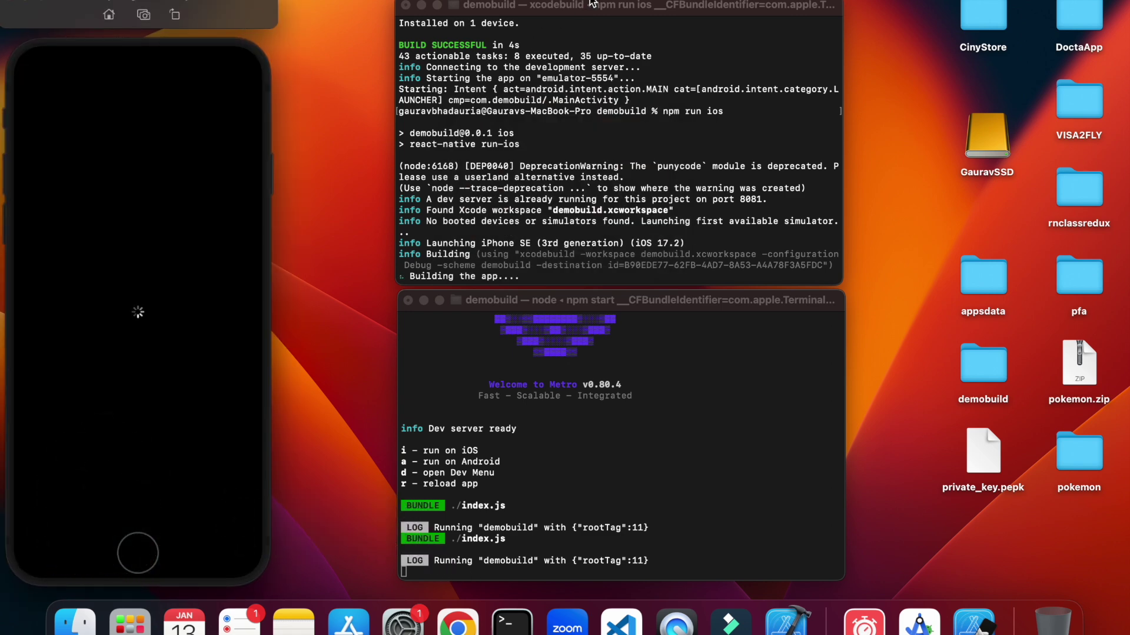
drag(592, 4, 569, 2)
drag(620, 298, 592, 300)
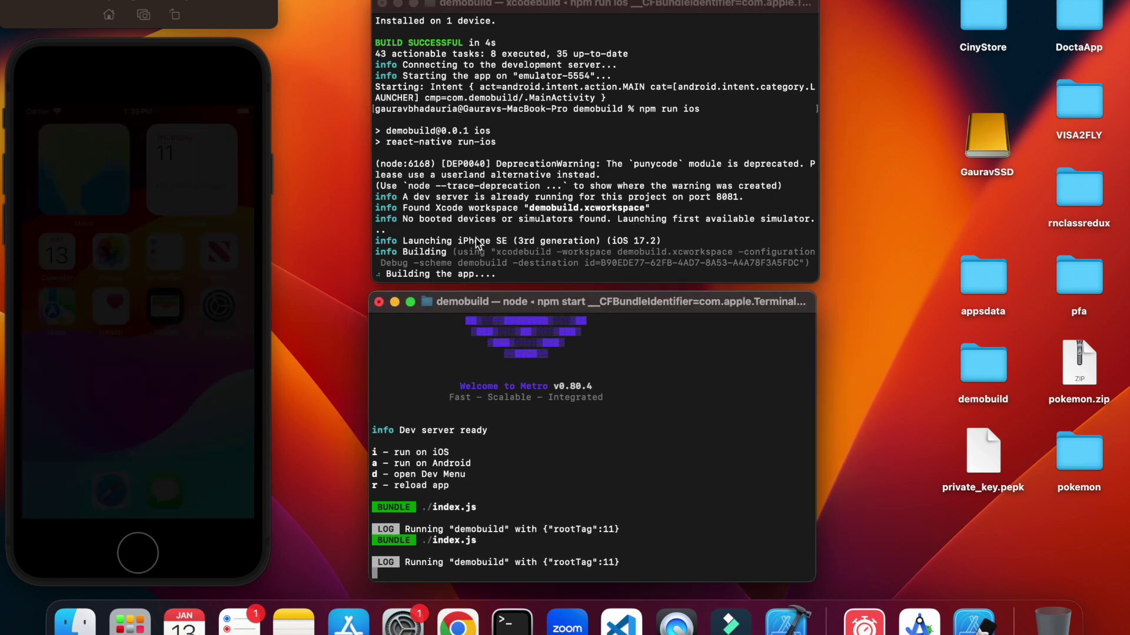
click(430, 267)
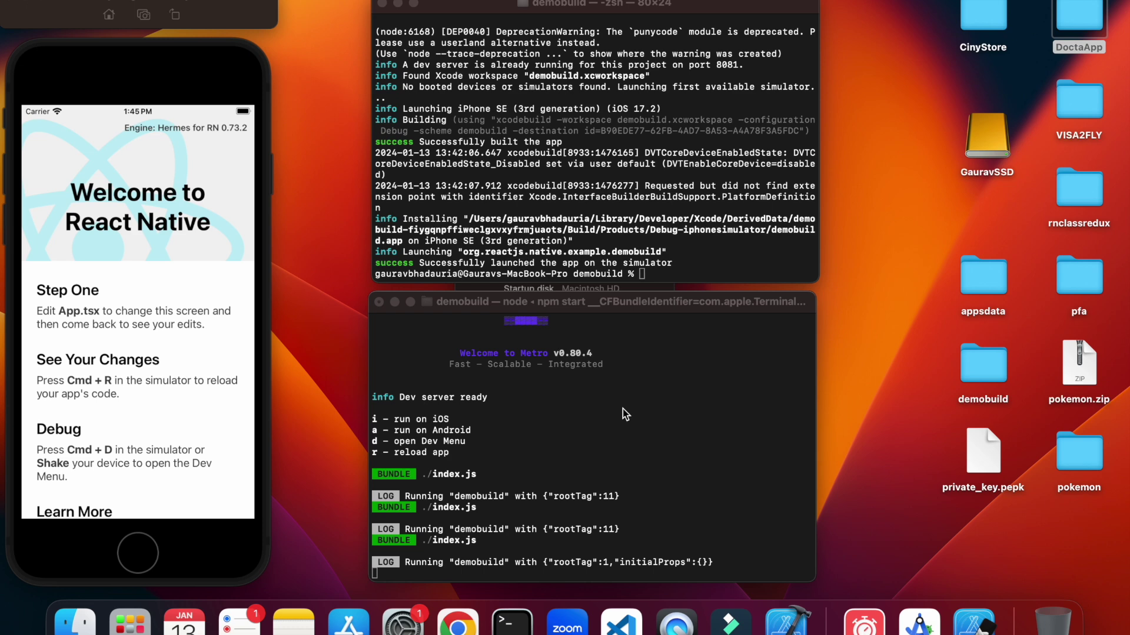
In a new Finder window, select AppIcon.appiconset in appsdata/AppIcons (1)/Assets.xcassets.
click(699, 264)
click(75, 620)
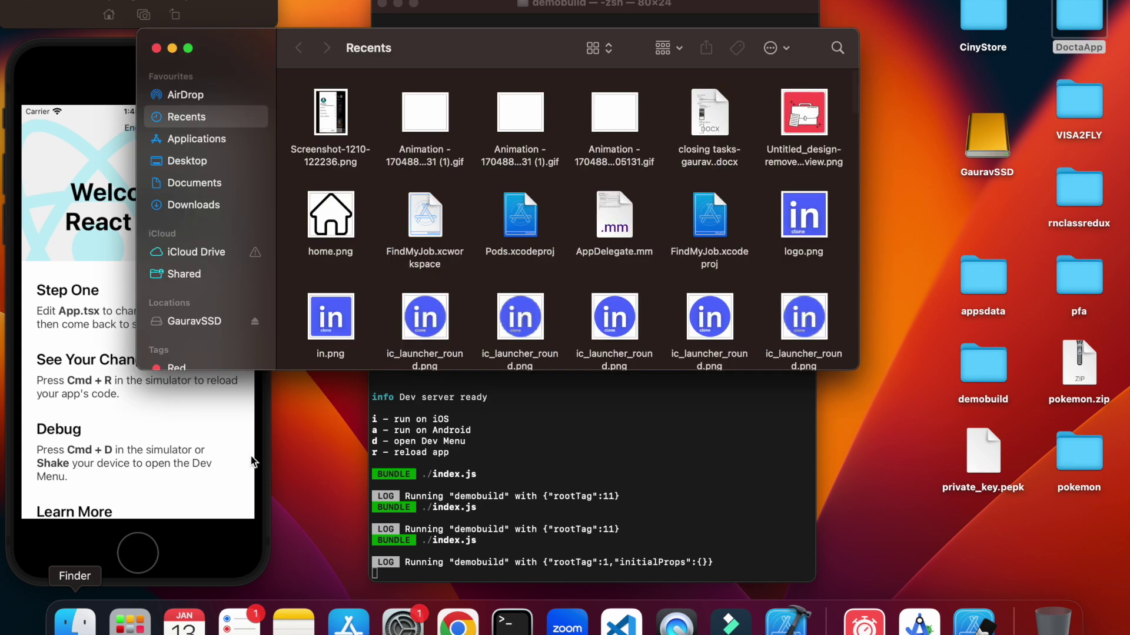
click(196, 186)
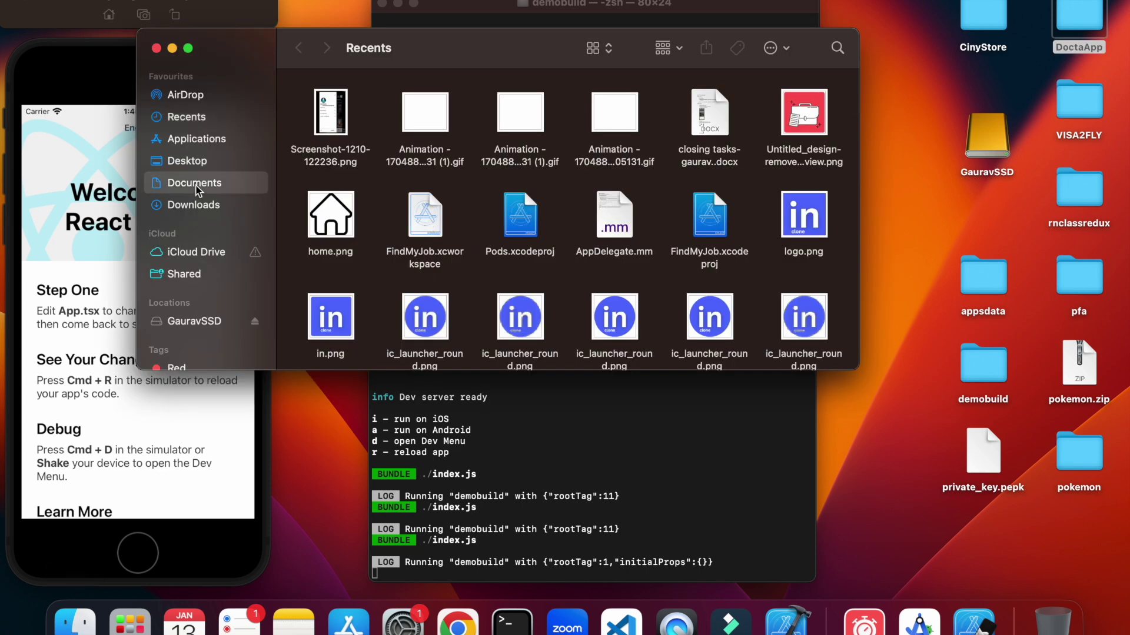
click(197, 140)
click(189, 161)
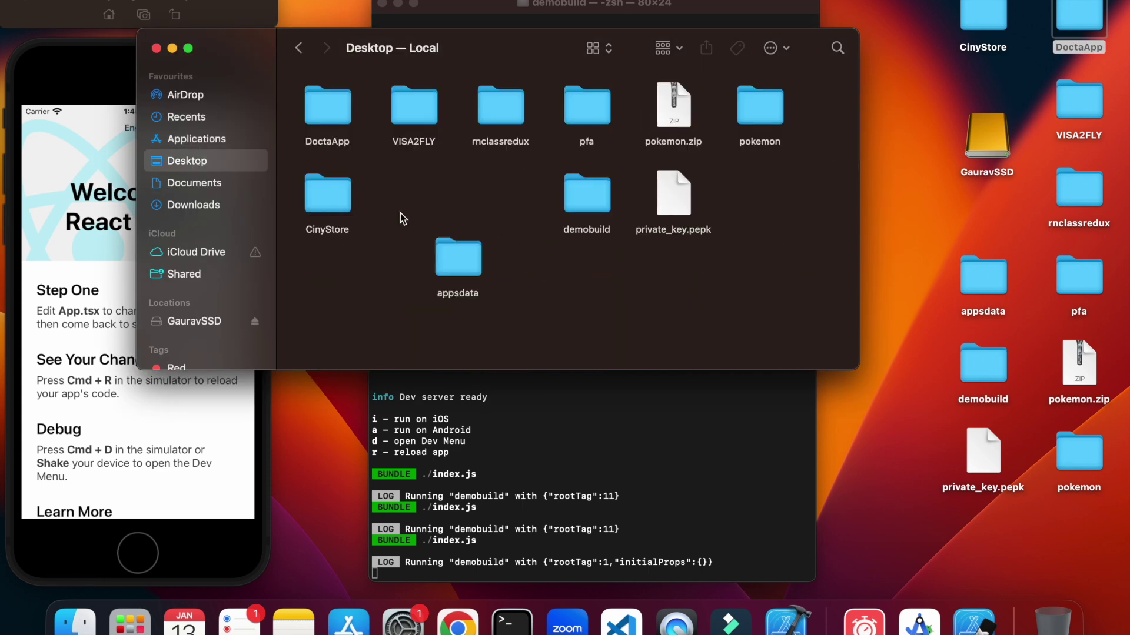
double_click(455, 247)
click(622, 118)
double_click(622, 117)
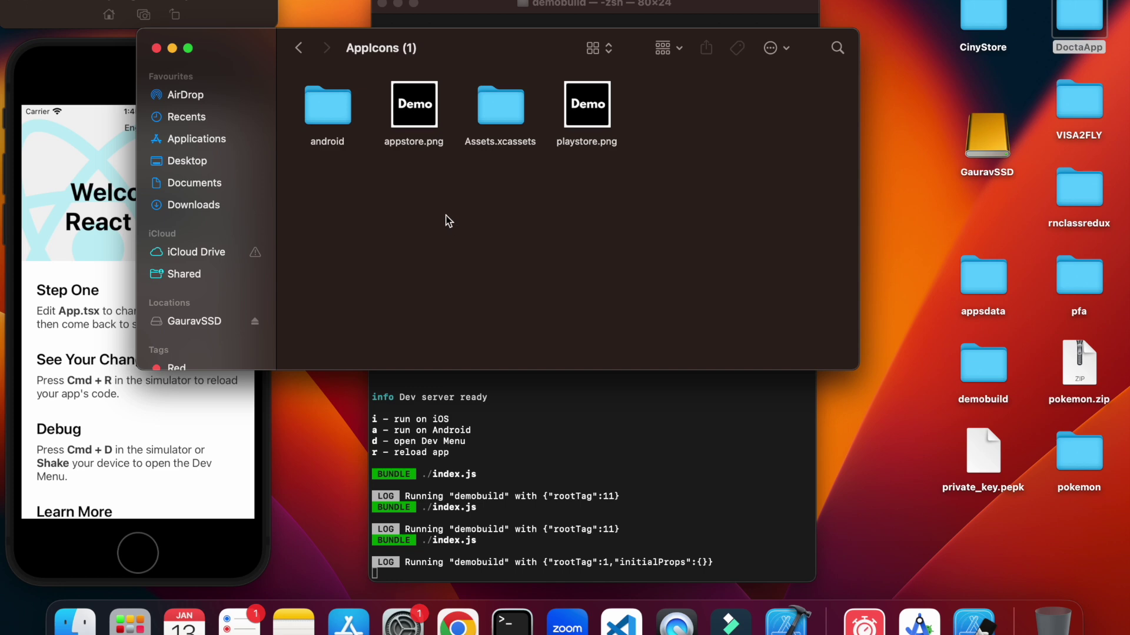
click(509, 117)
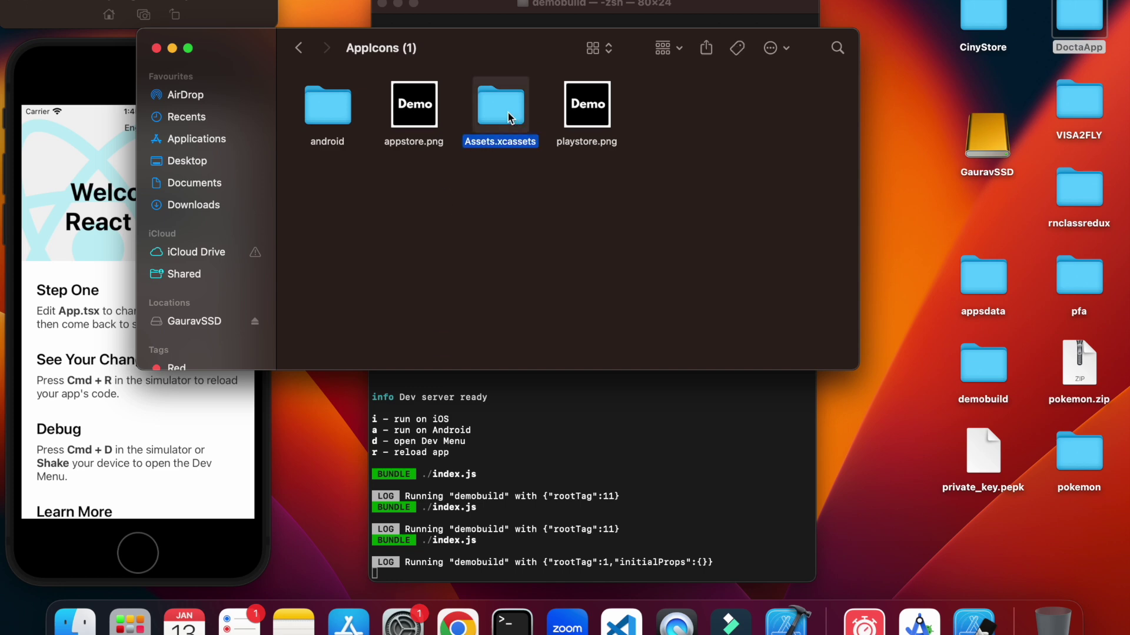
click(502, 161)
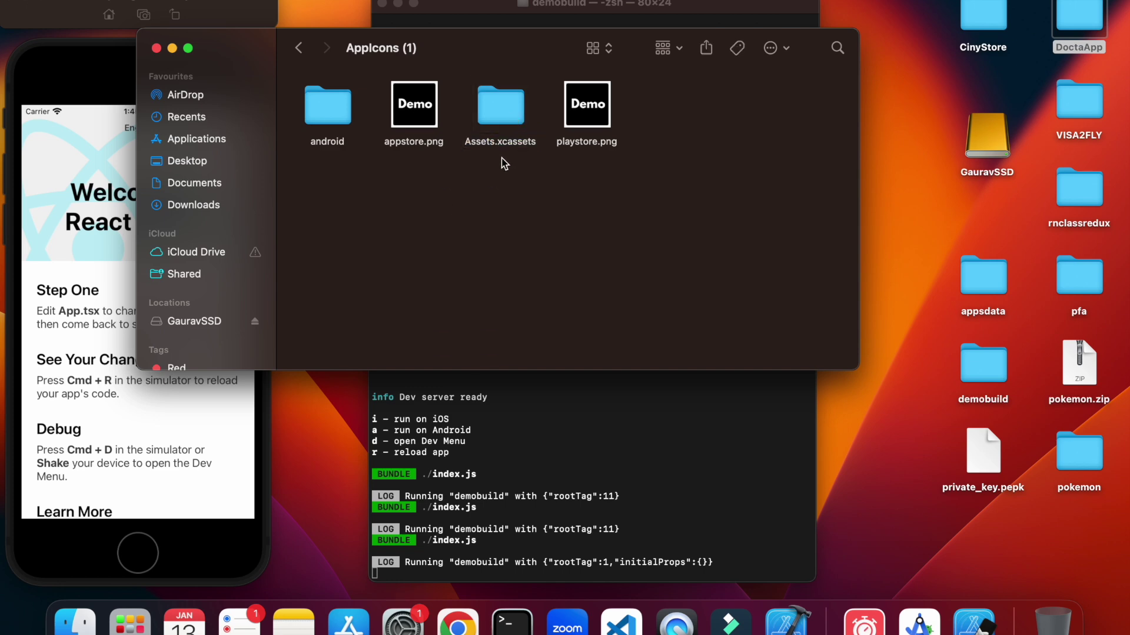
double_click(513, 106)
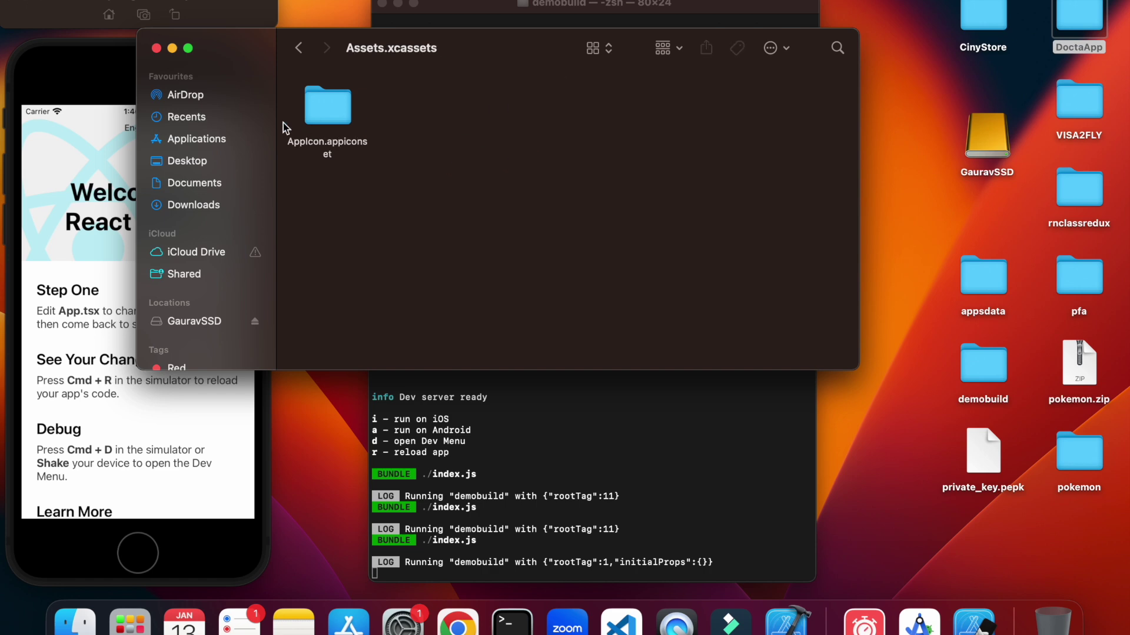
click(324, 106)
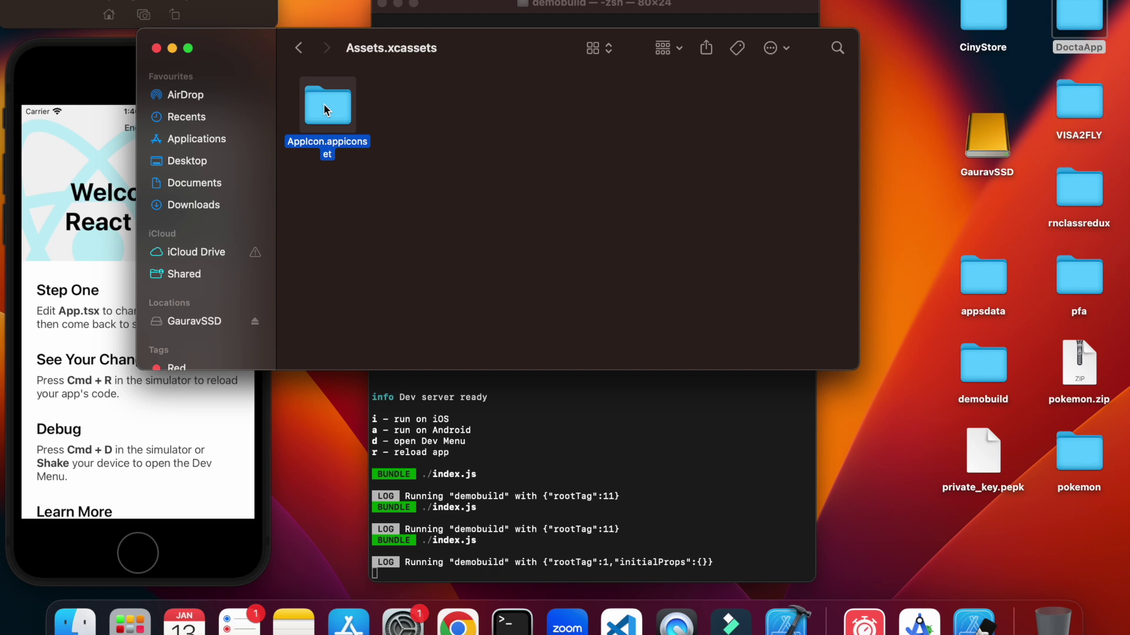
Go to the demobuild/ios/demobuild/Images.xcassets folder.
click(211, 158)
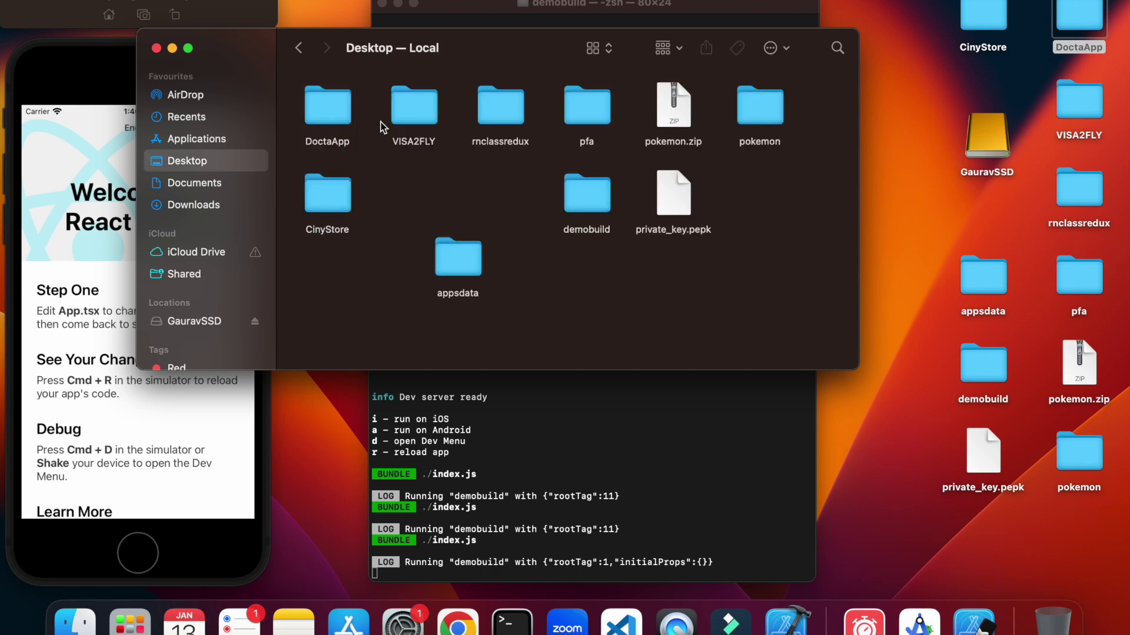
click(592, 203)
double_click(591, 203)
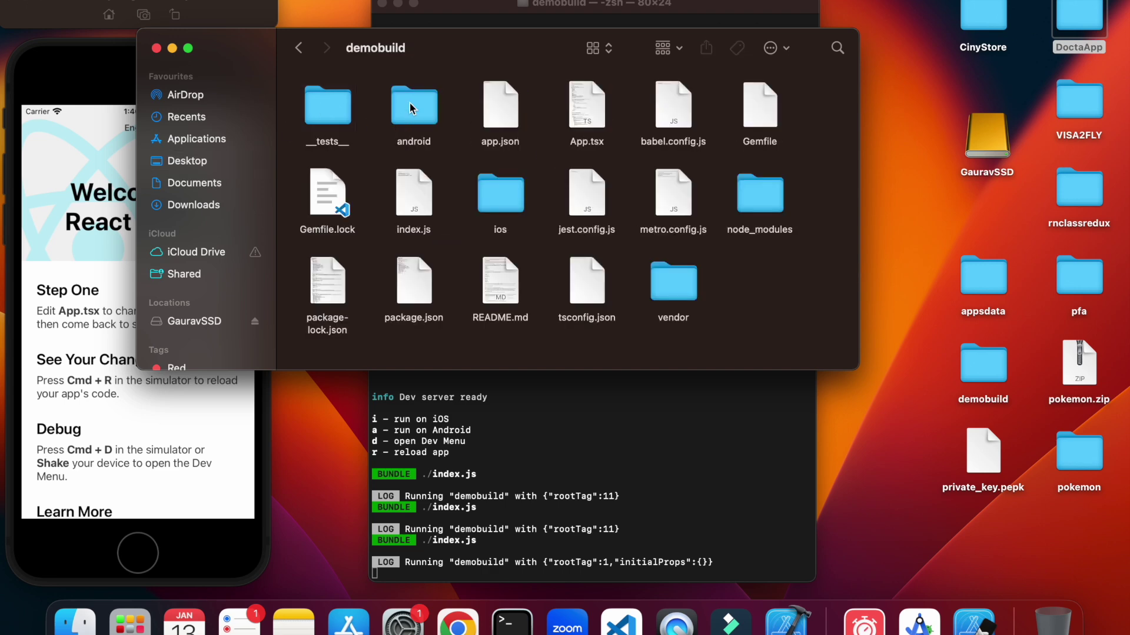
double_click(493, 183)
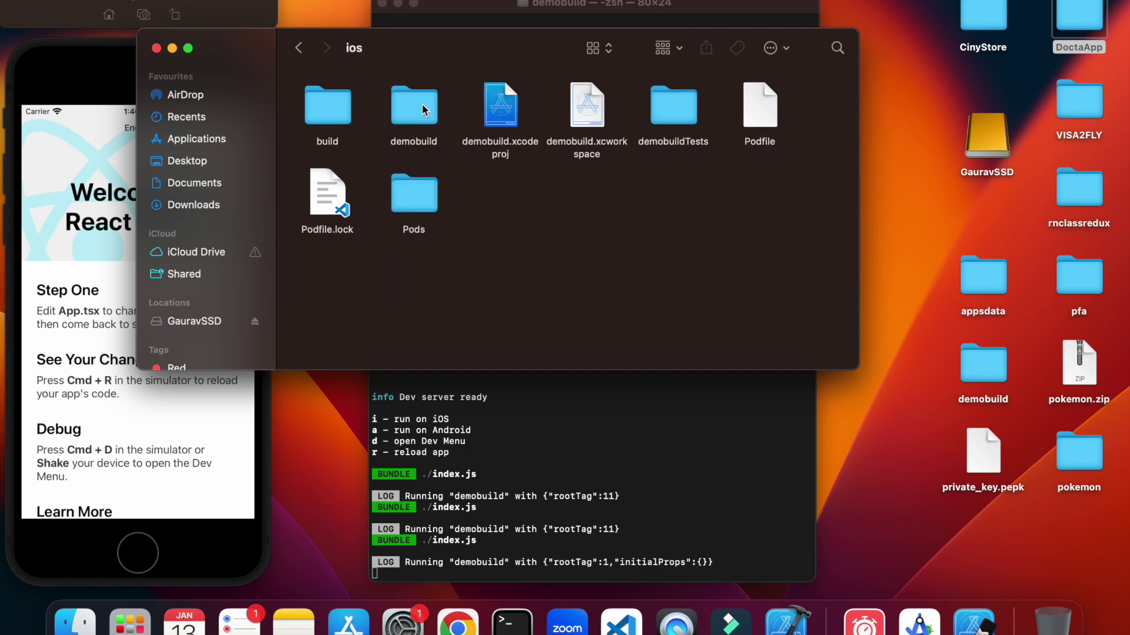
double_click(421, 108)
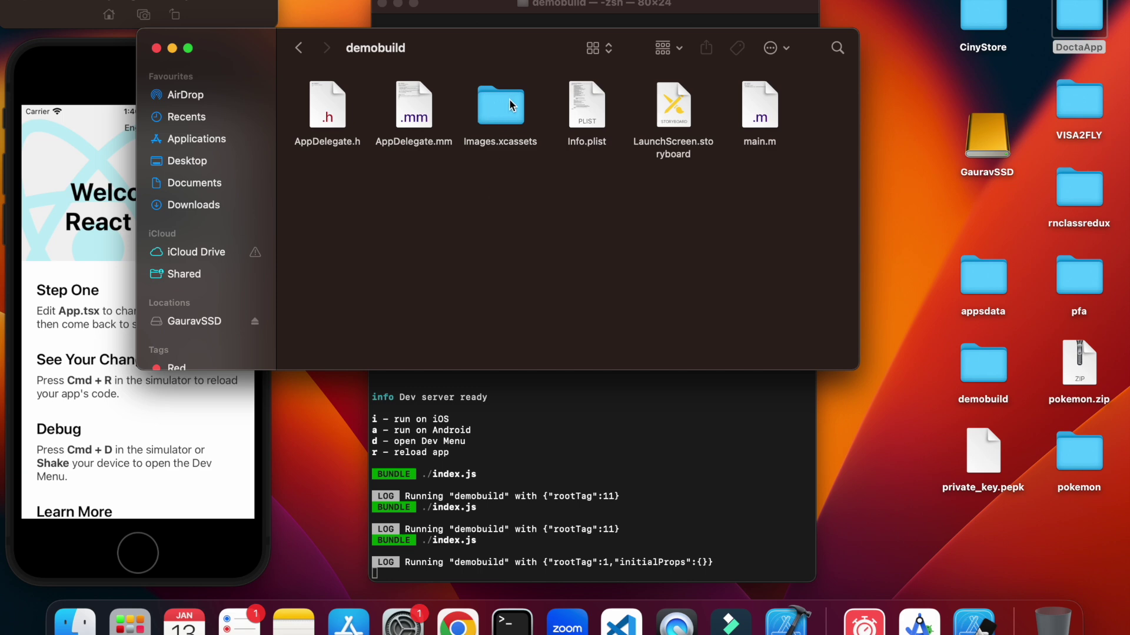
click(510, 105)
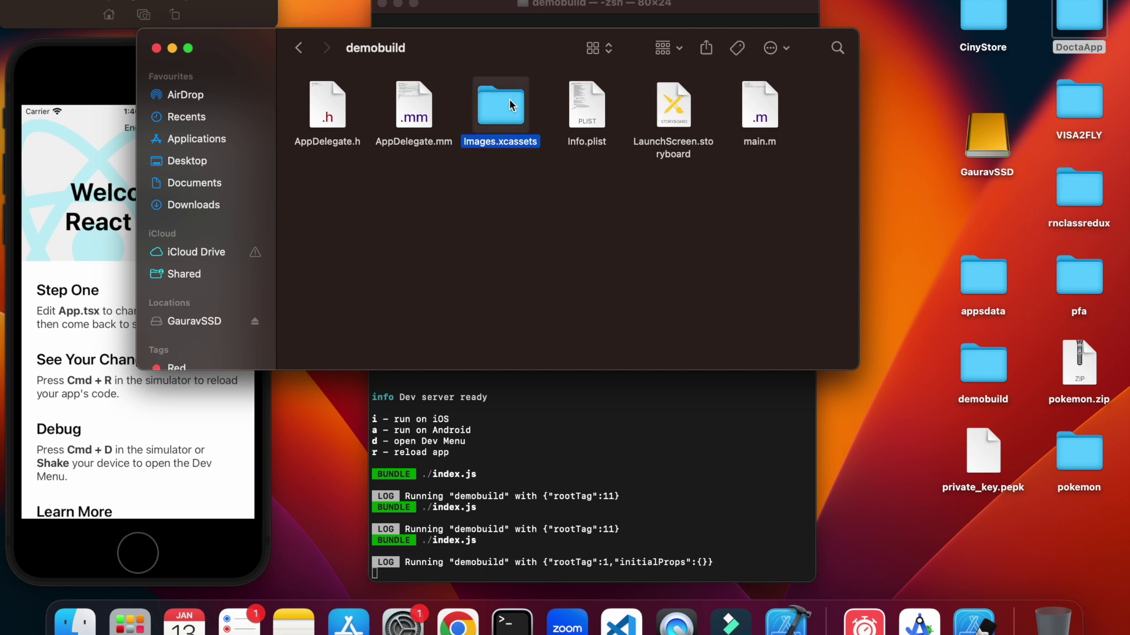
double_click(510, 104)
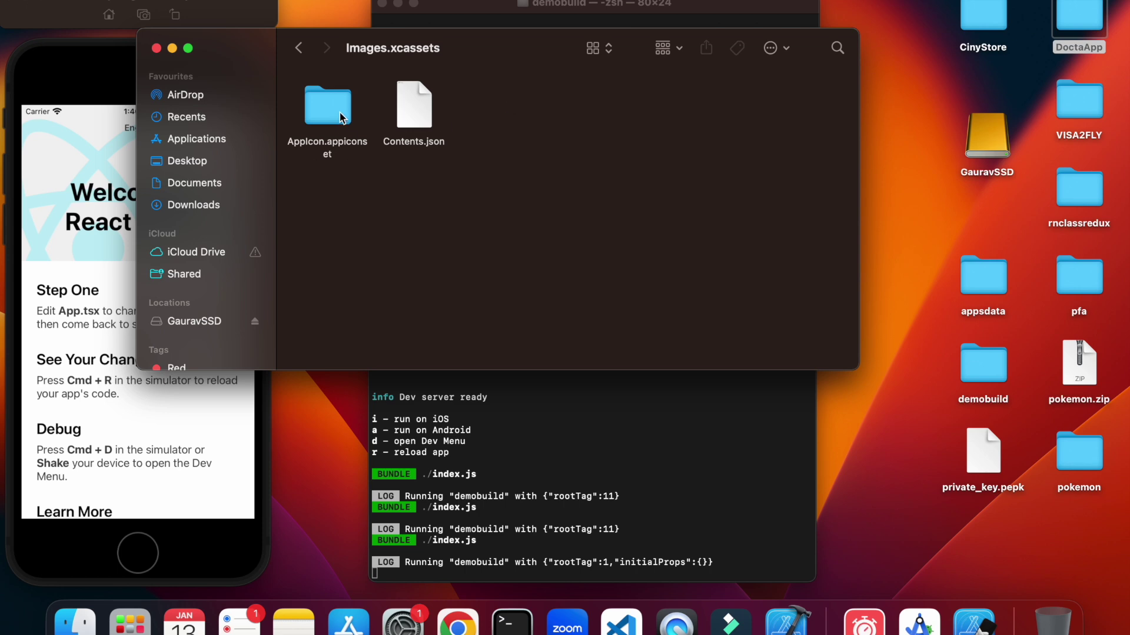
Paste AppIcon.appiconset, replacing the old set, check the Demo icons, and close Finder.
key(super+v)
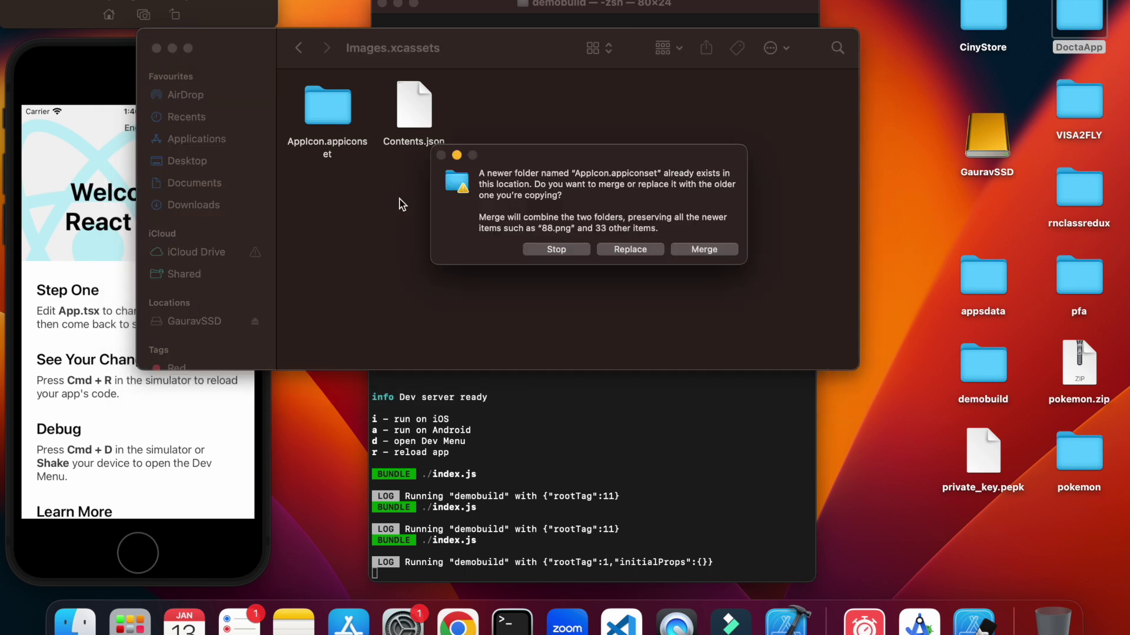
click(626, 248)
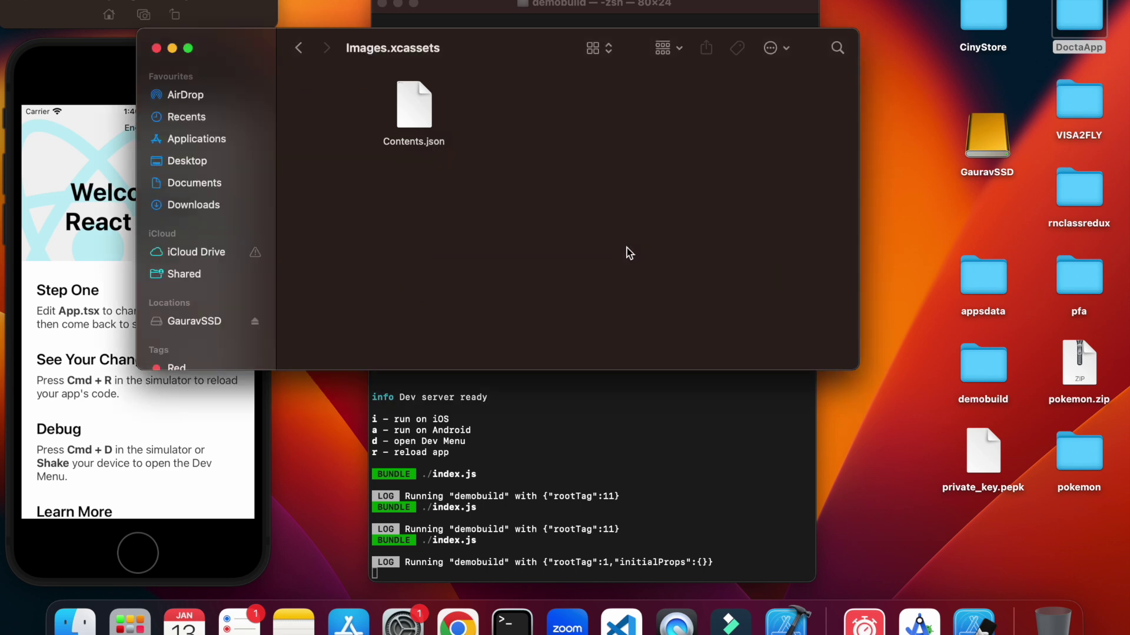
double_click(339, 119)
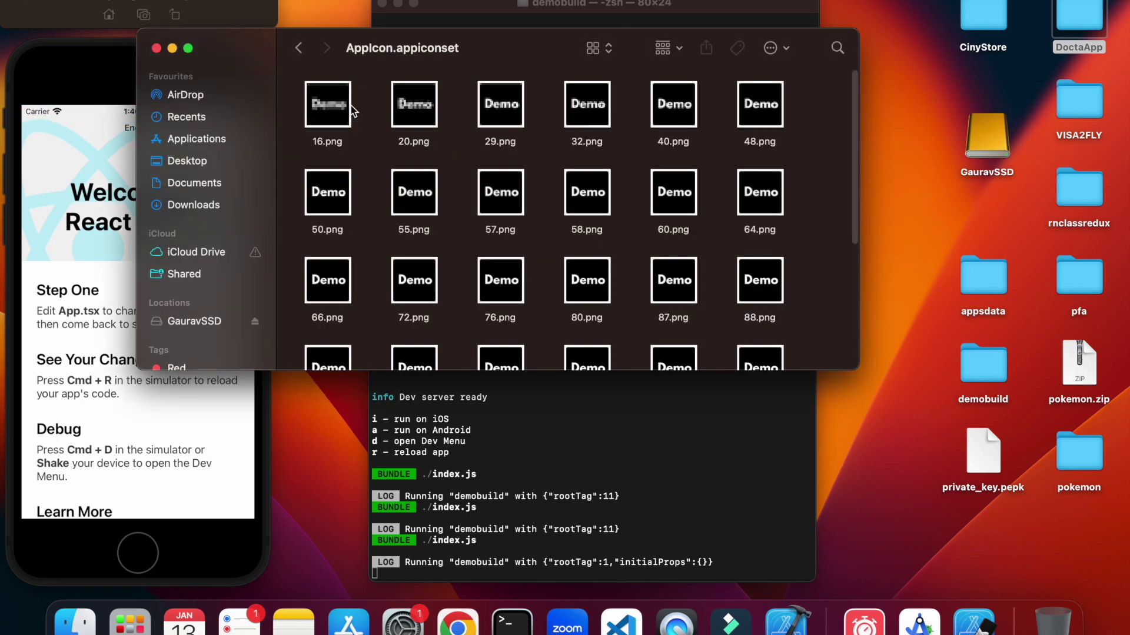
scroll(512, 252, down, 5)
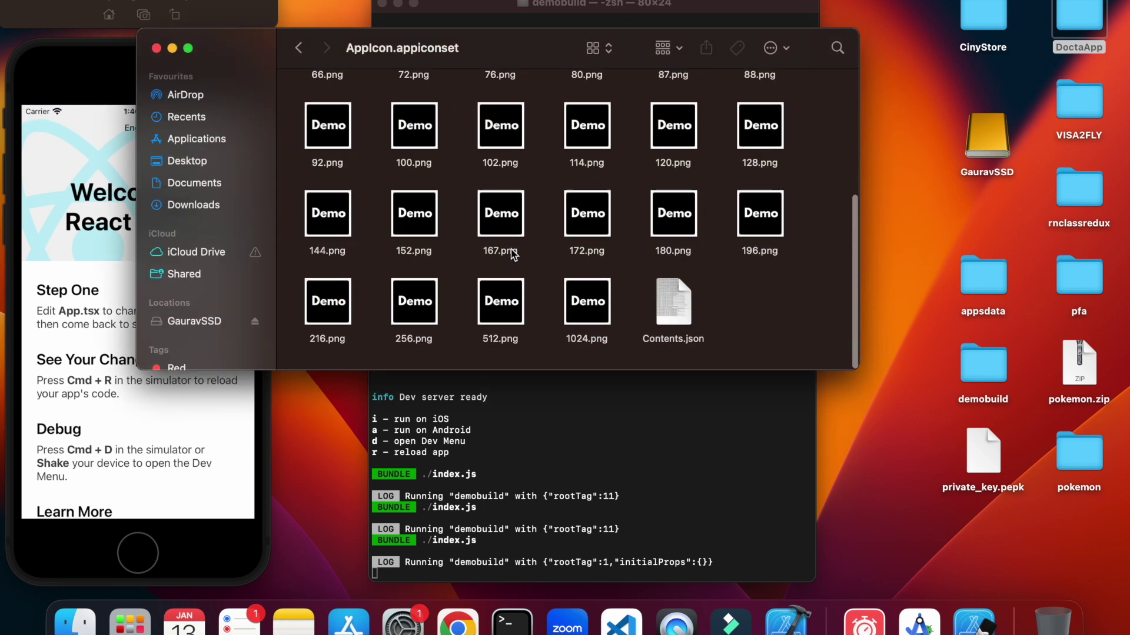
scroll(512, 252, up, 5)
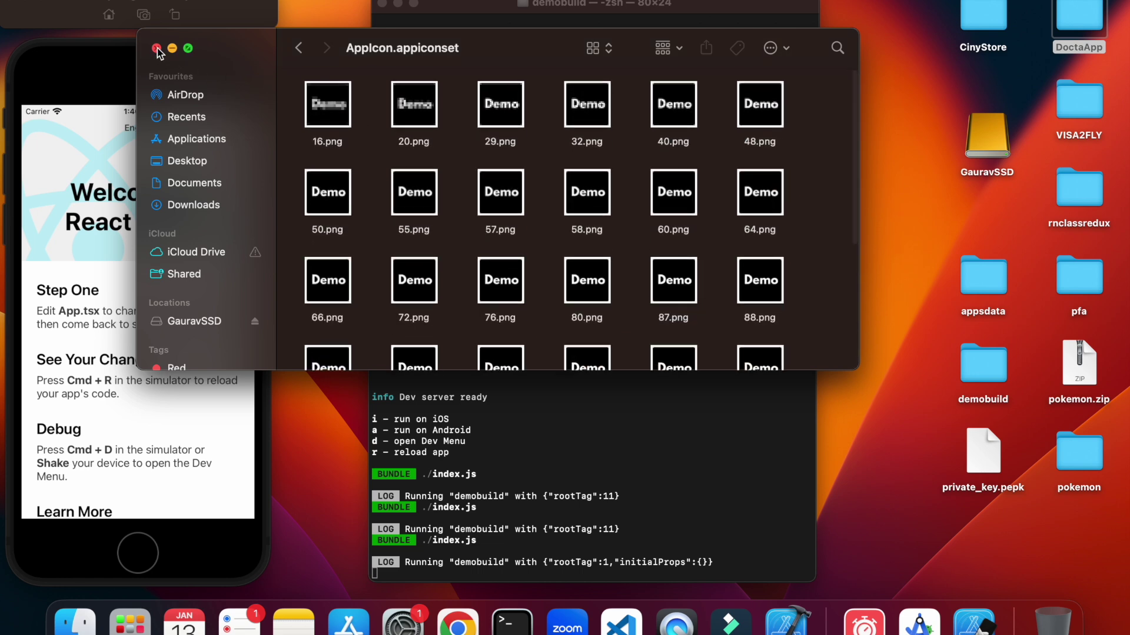
click(156, 48)
Rerun npm run ios in the zsh terminal to rebuild demobuild with the new icons.
click(683, 271)
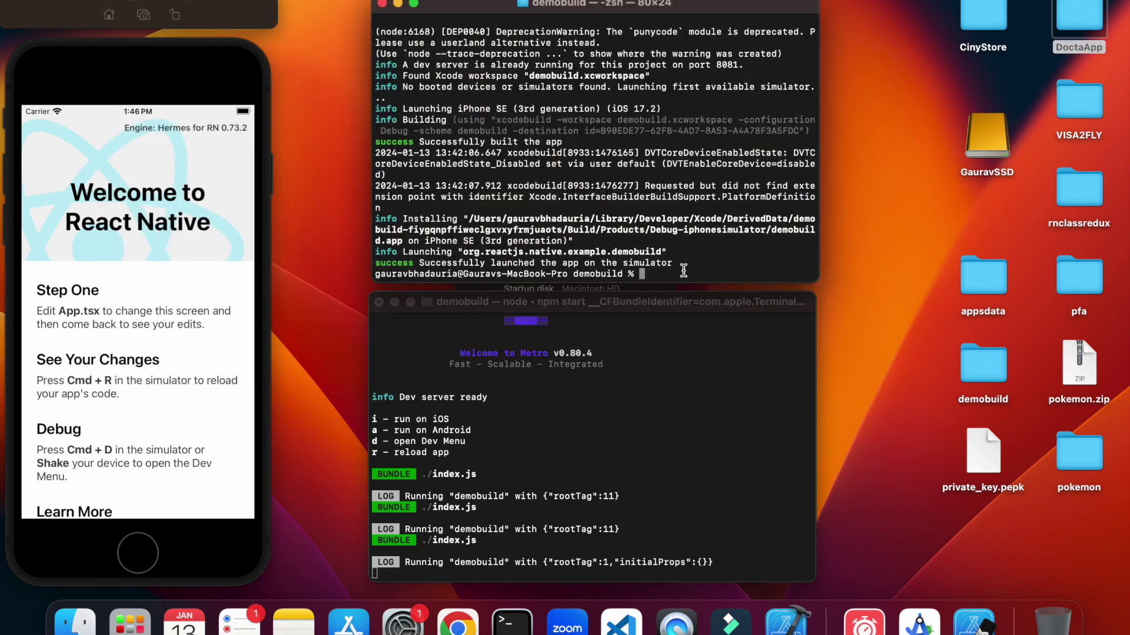
text(npm run io)
text(s)
key(Return)
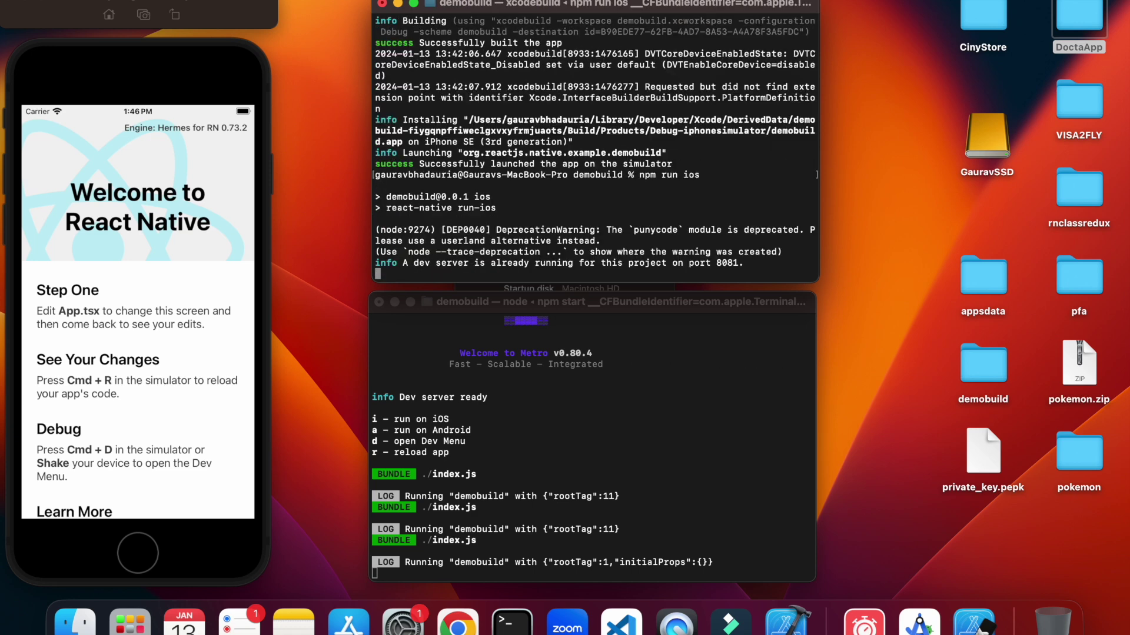
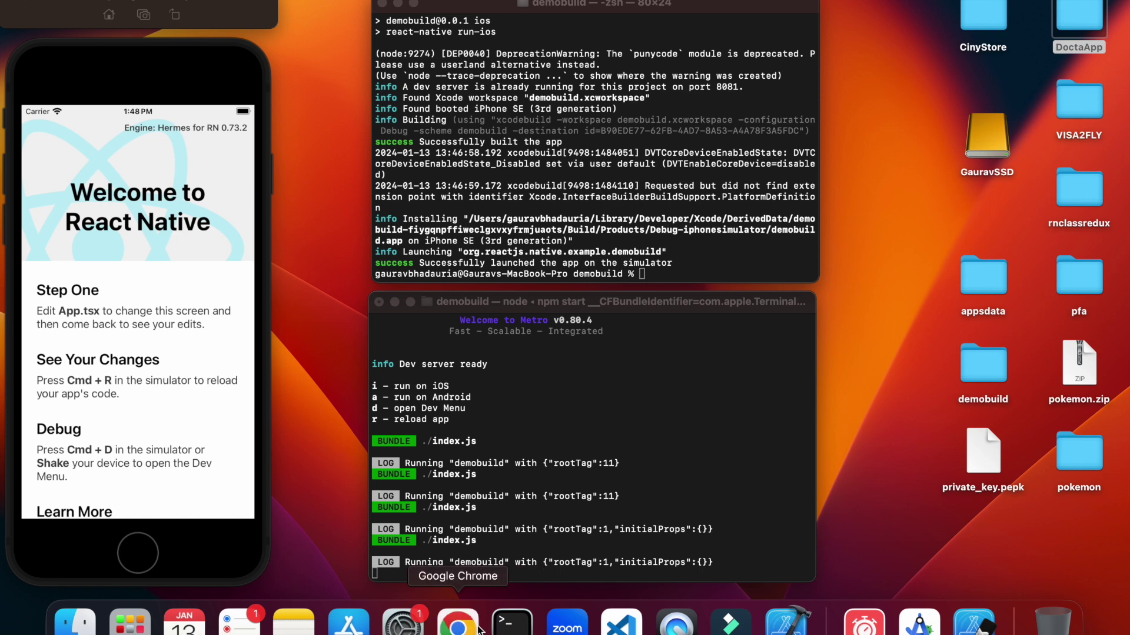
Search Google for 'apple connect' in Chrome and open the App Store Connect result.
click(458, 624)
click(753, 246)
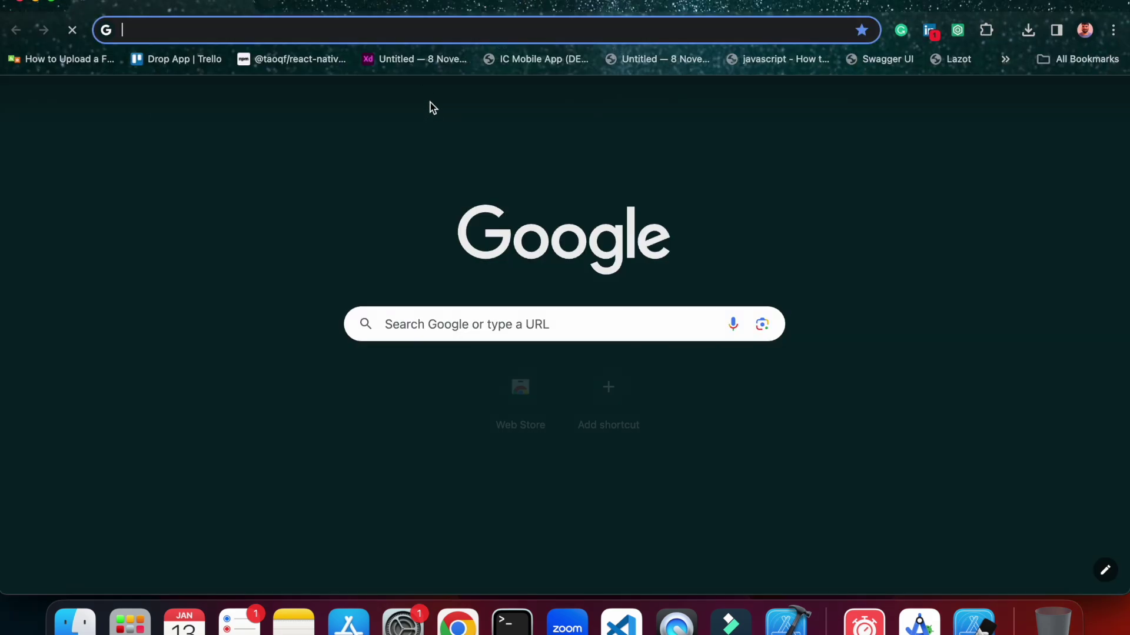
click(375, 36)
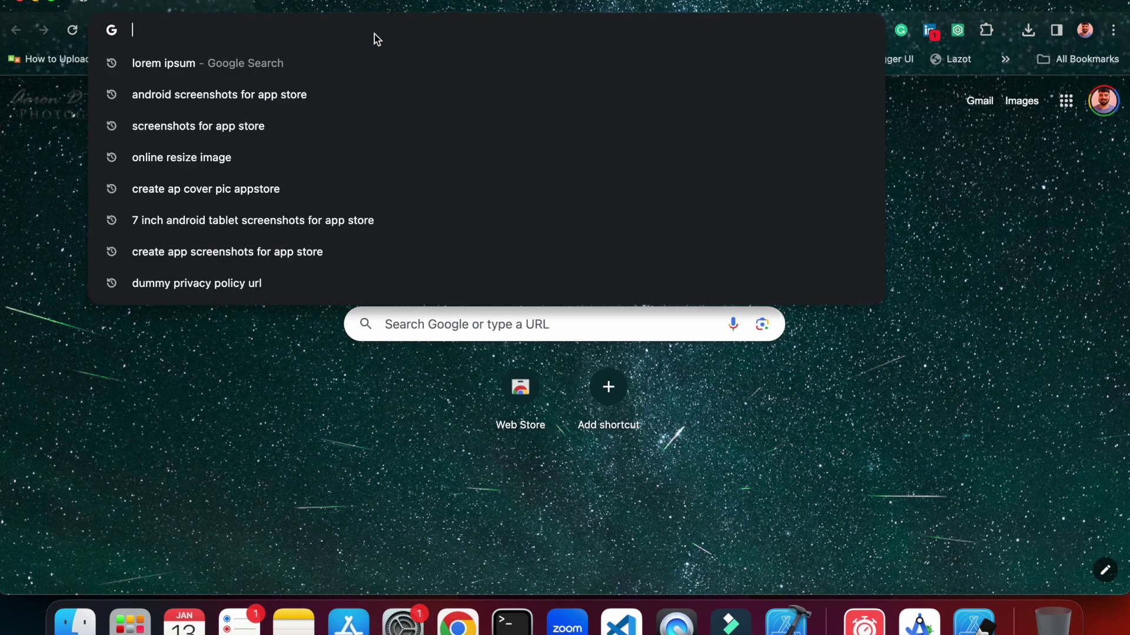
text(appl)
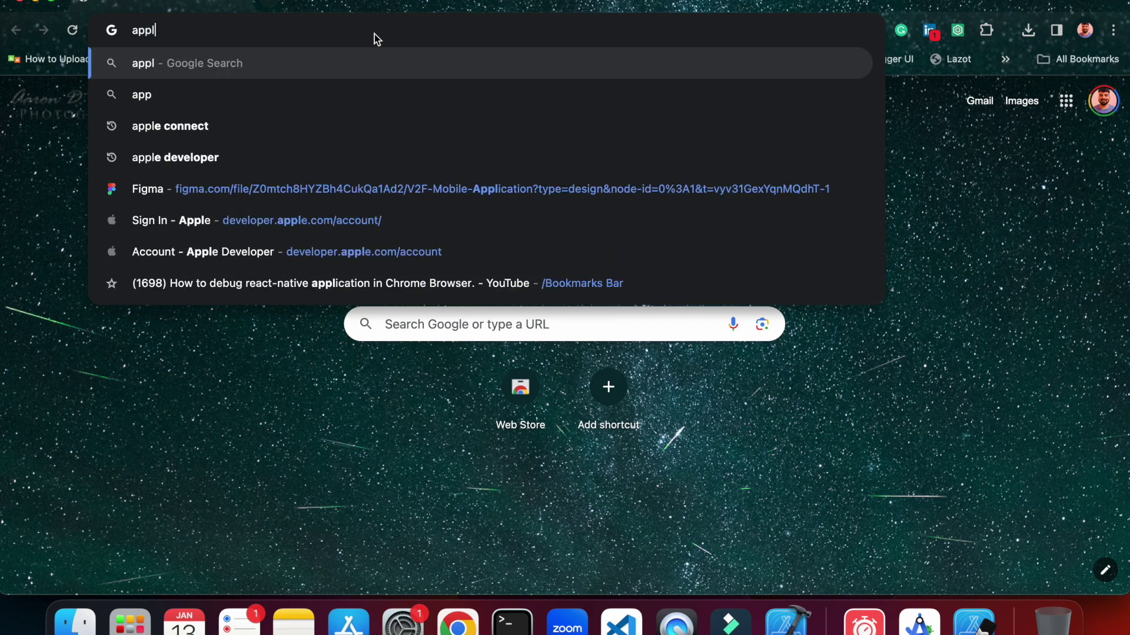
text(e c)
key(Return)
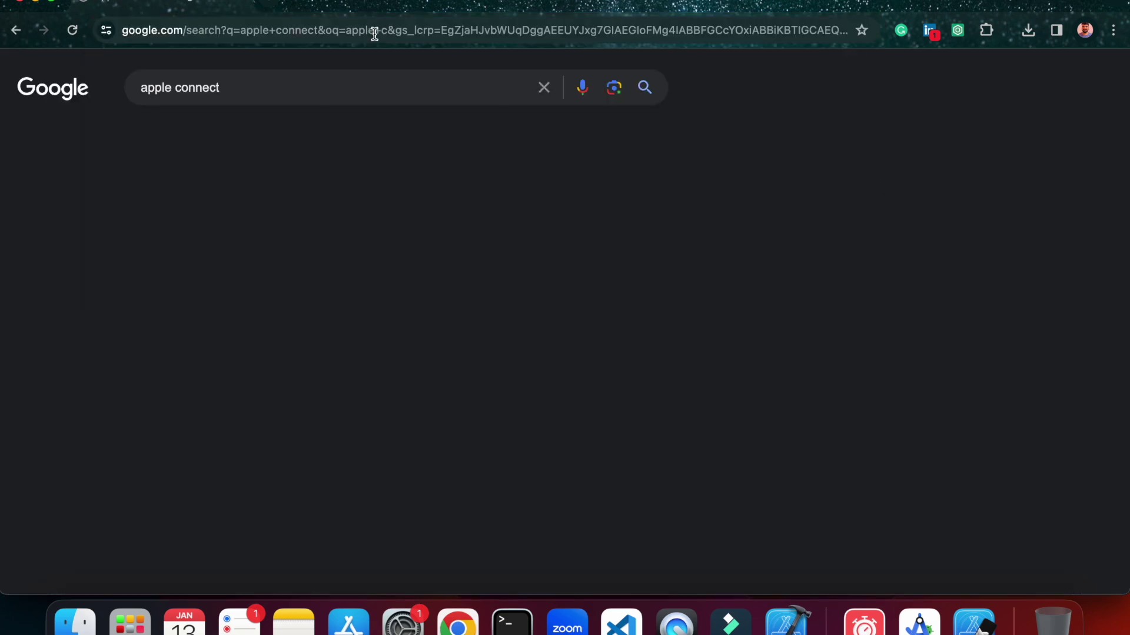
click(315, 230)
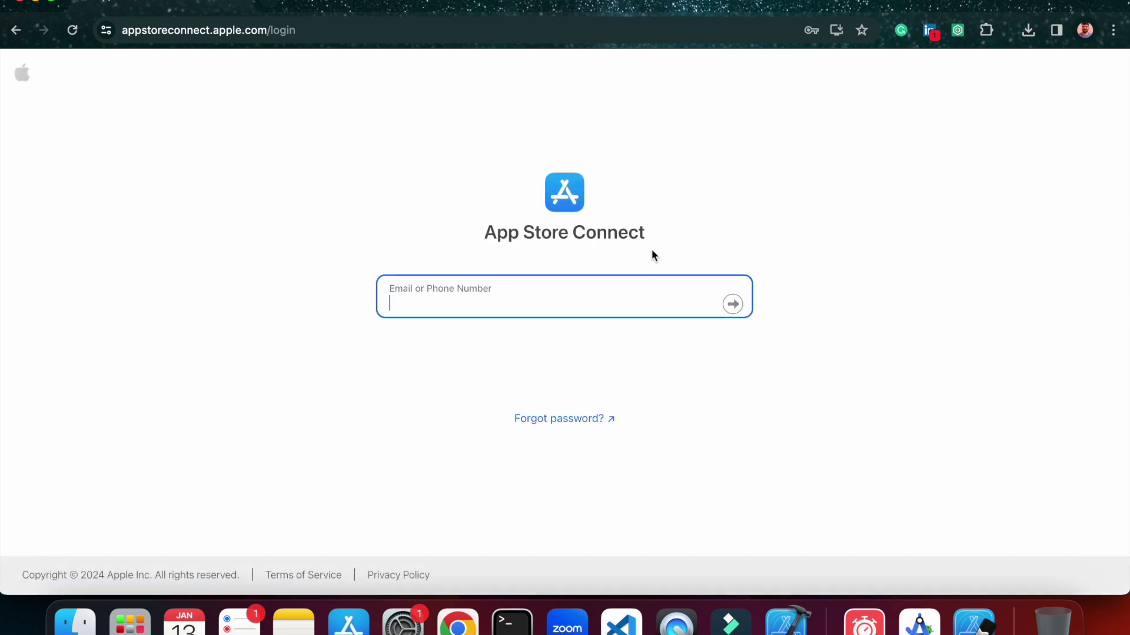
Sign in with the saved account's autofilled e-mail and password, then open My Apps.
click(599, 287)
click(882, 262)
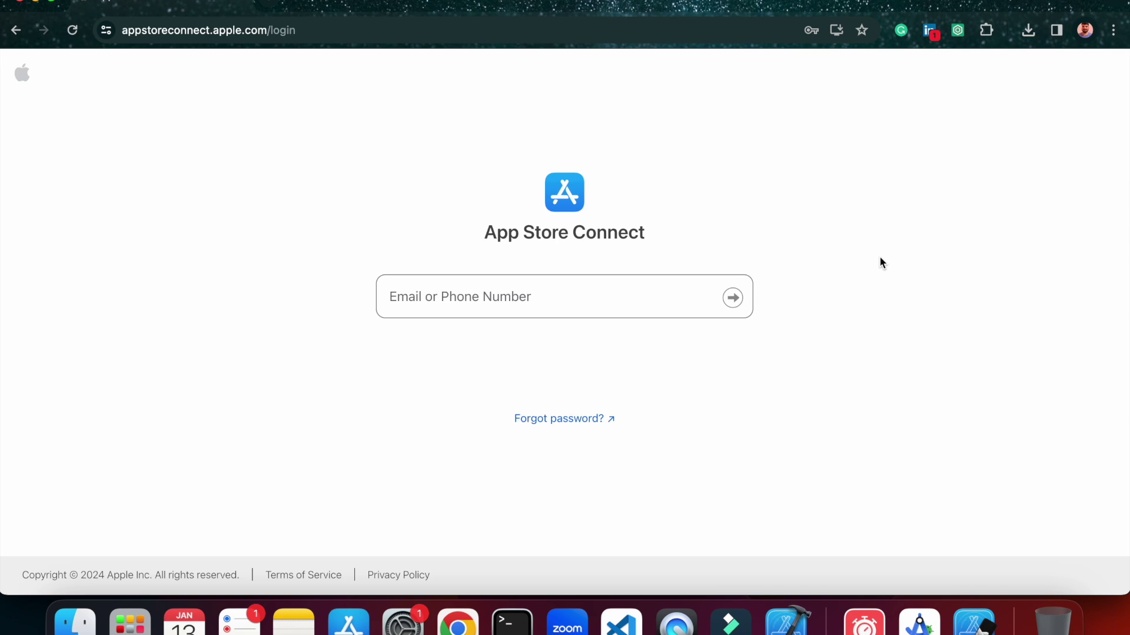
click(676, 279)
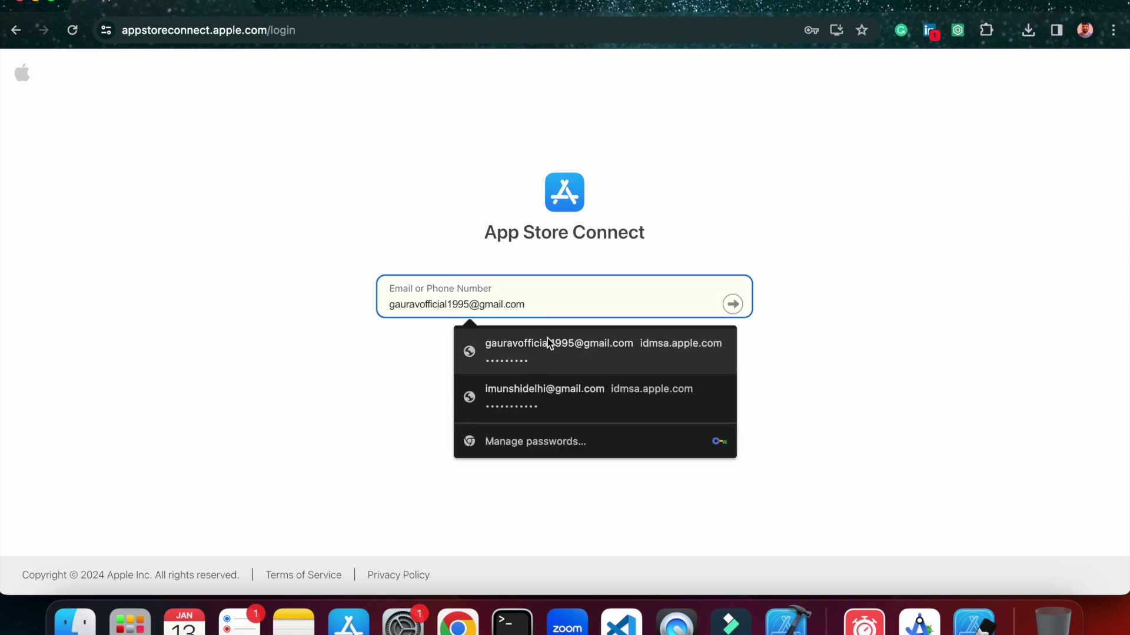
click(539, 353)
click(733, 304)
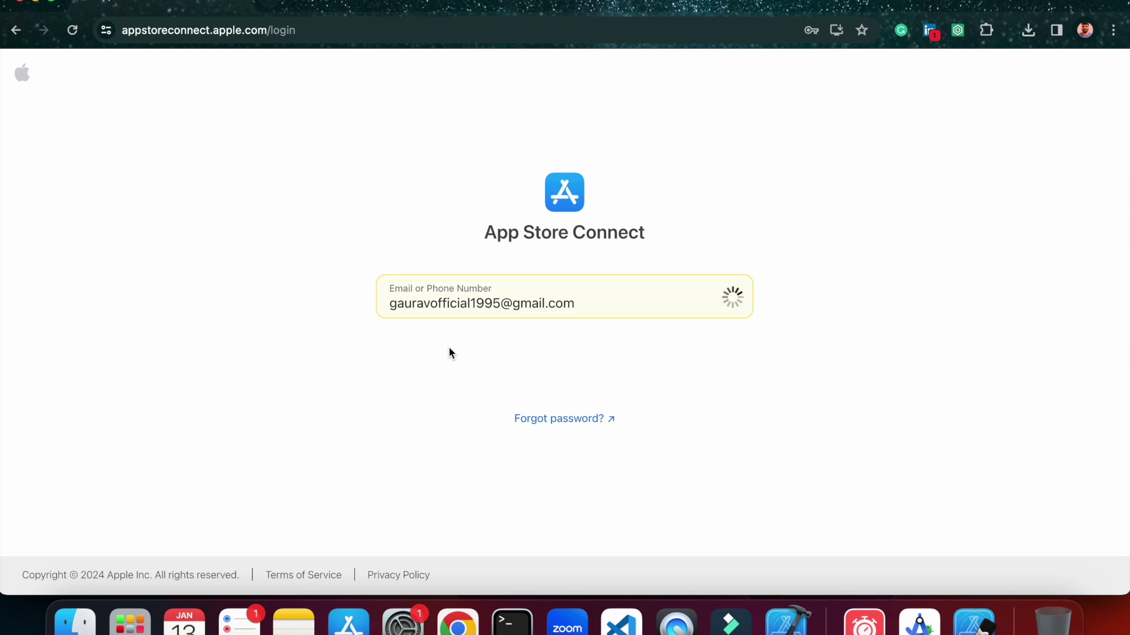
click(498, 351)
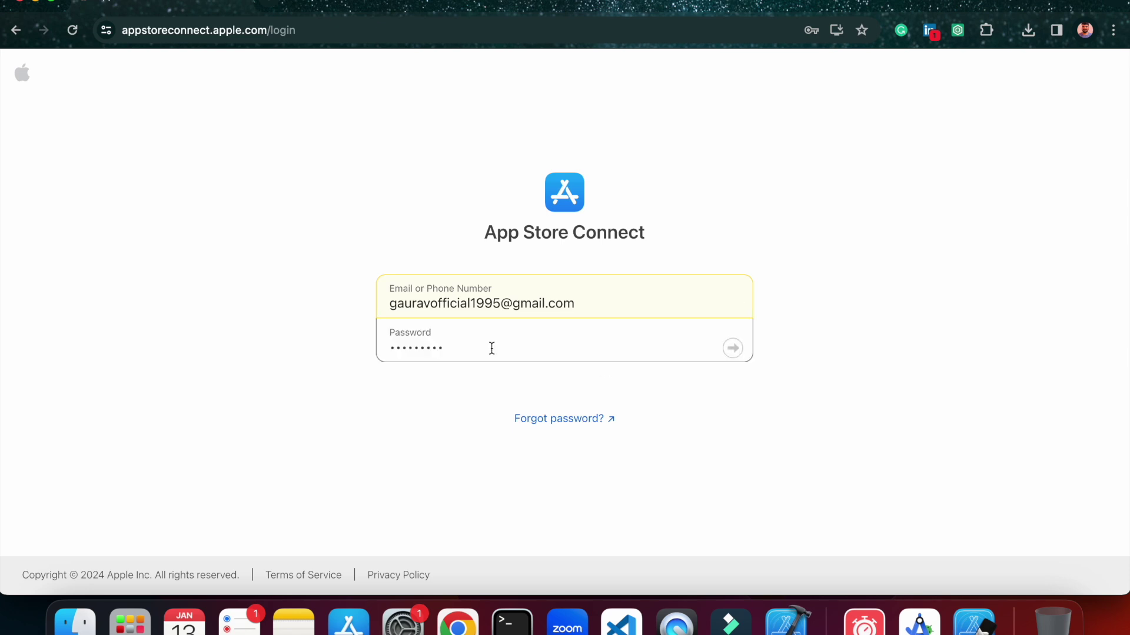
click(732, 347)
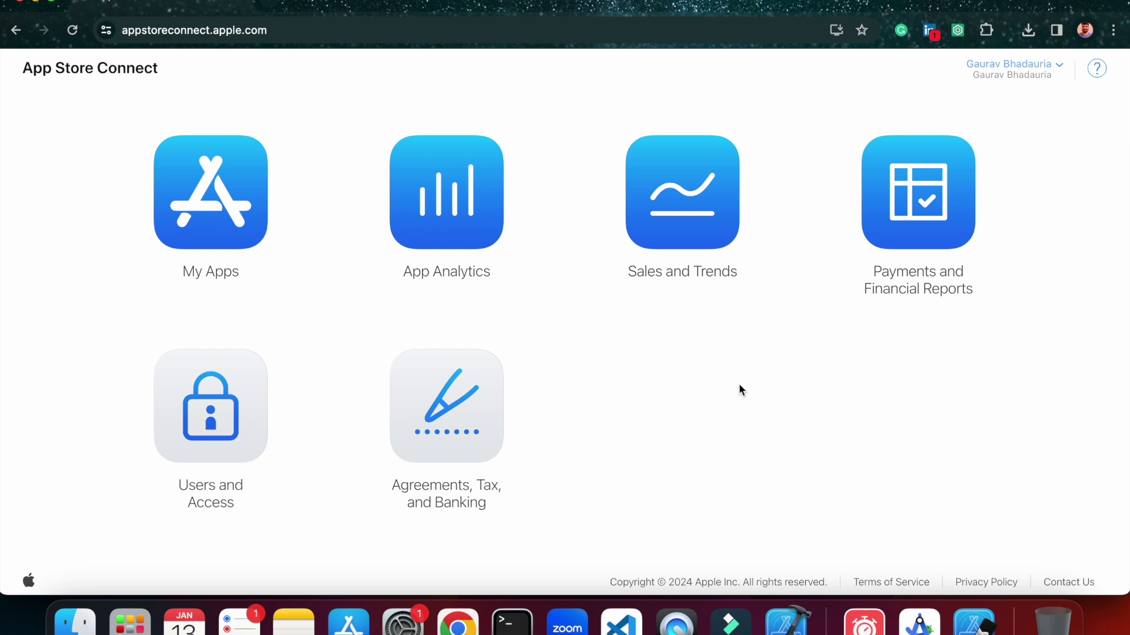
click(228, 240)
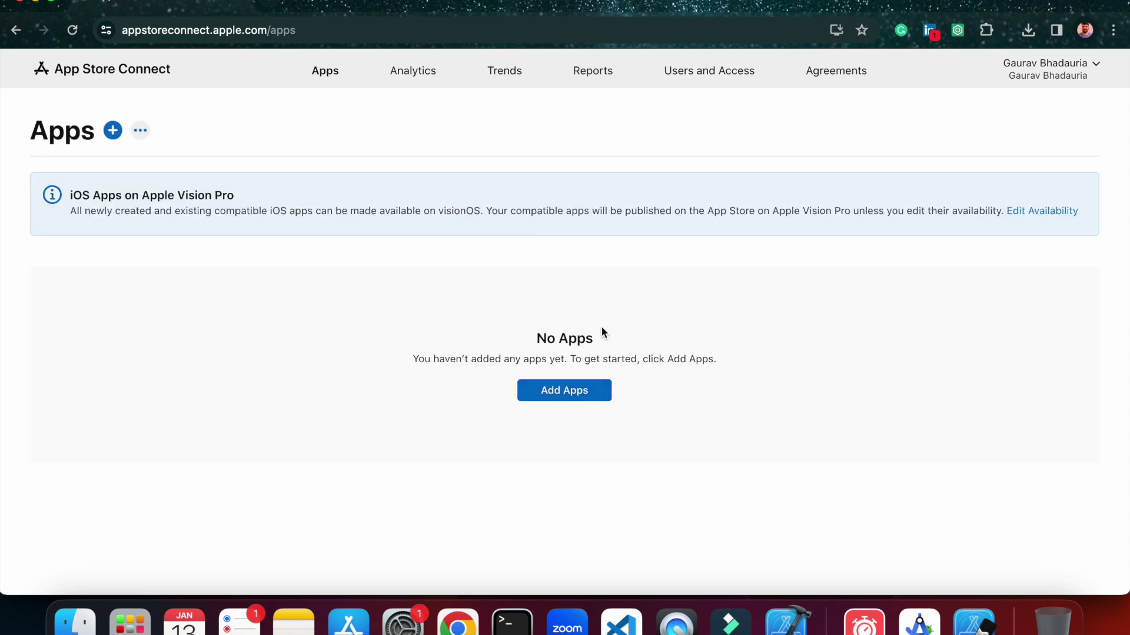
Start a new iOS app and name it demobuild.
click(553, 393)
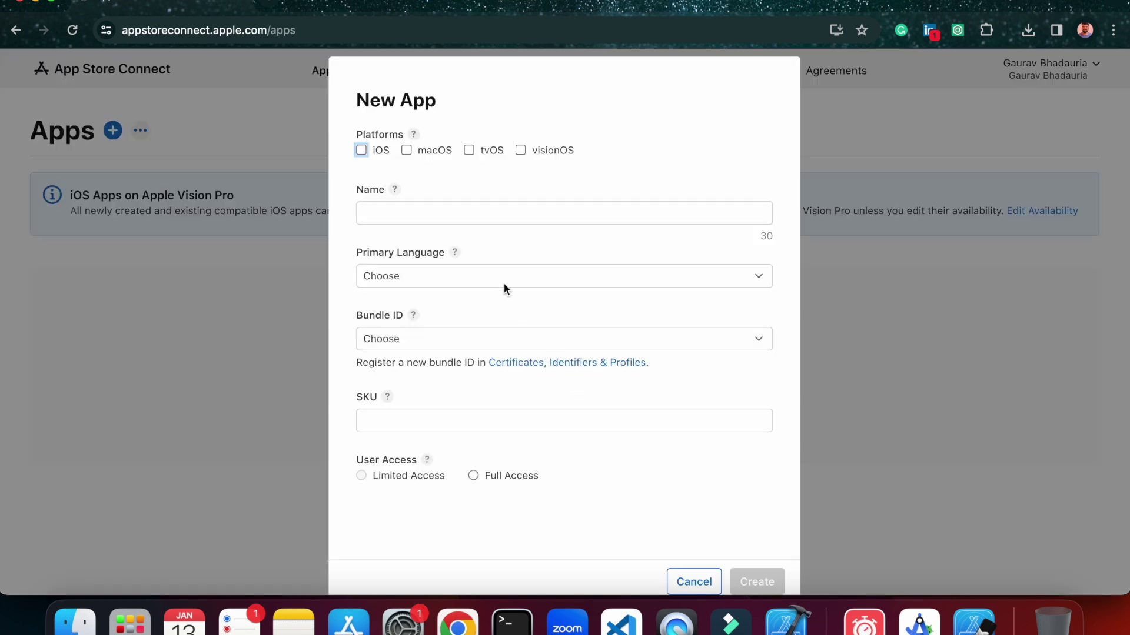
click(361, 150)
click(401, 211)
text(de)
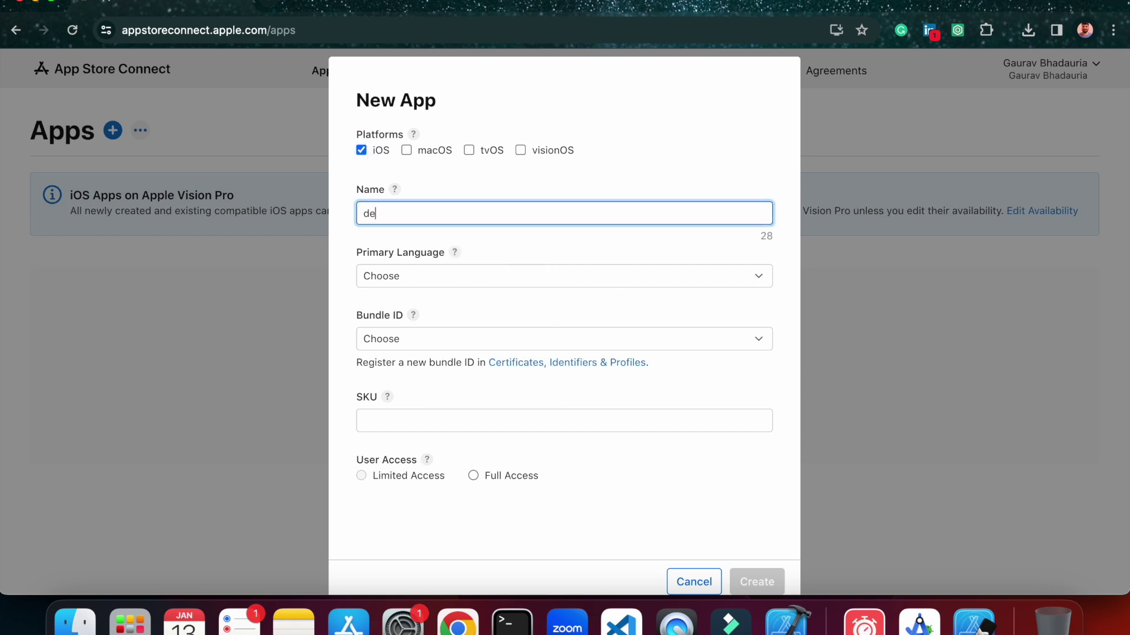
text(mobuild)
Choose English (U.S.) as primary language and leave the Bundle ID unset.
click(461, 275)
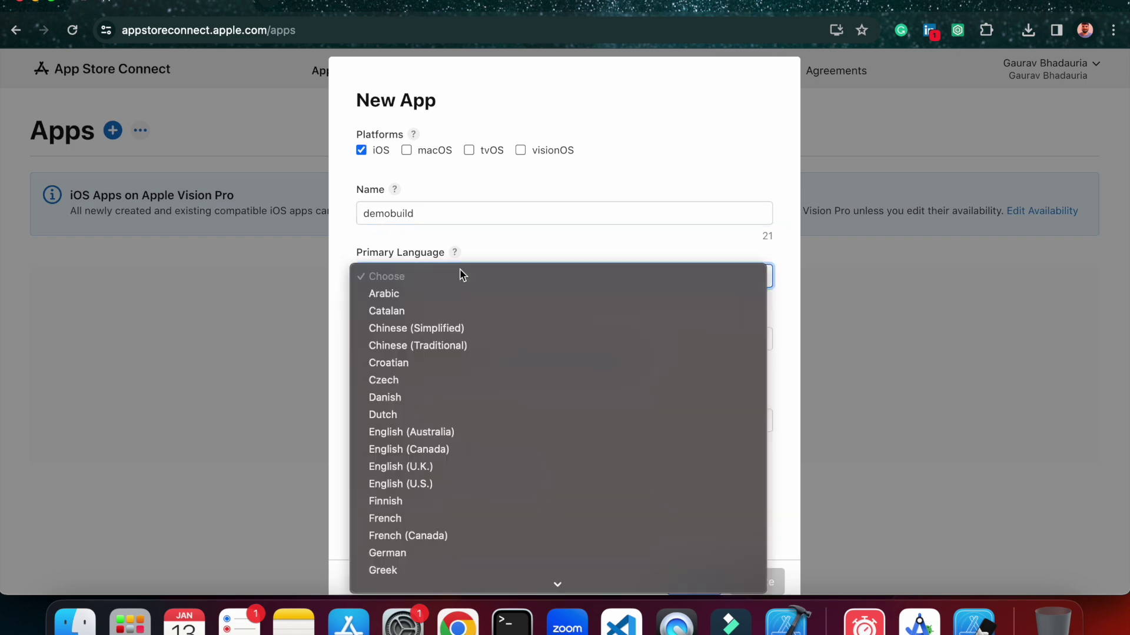
key(i)
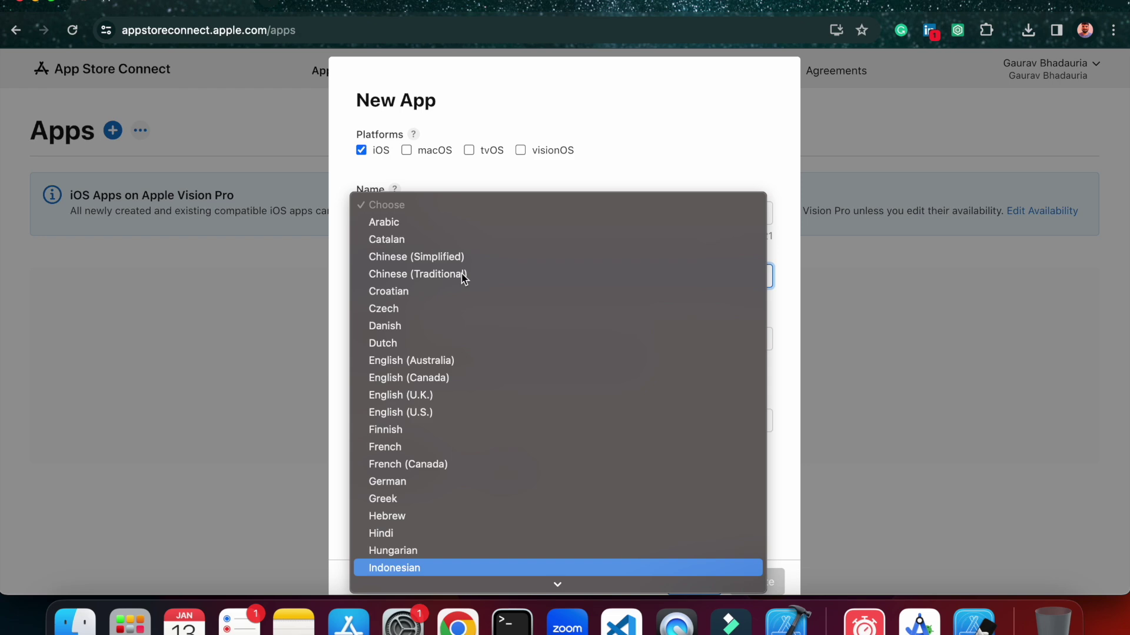
key(Up)
key(Up)
key(Up)
key(Up)
key(Up)
key(Up)
key(Up)
key(Up)
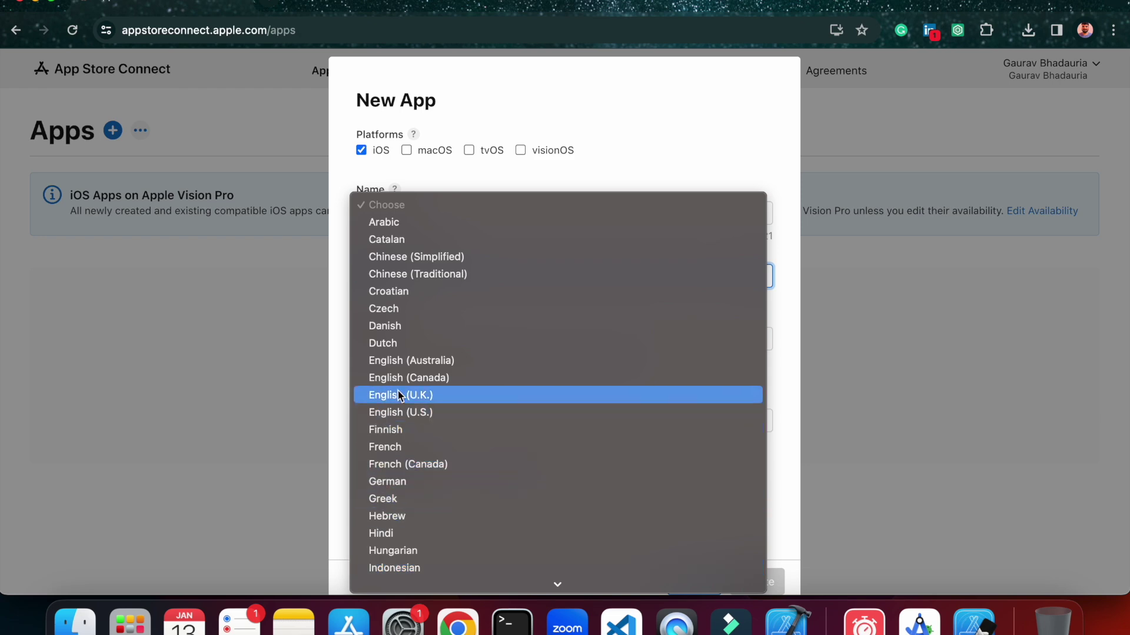
click(399, 412)
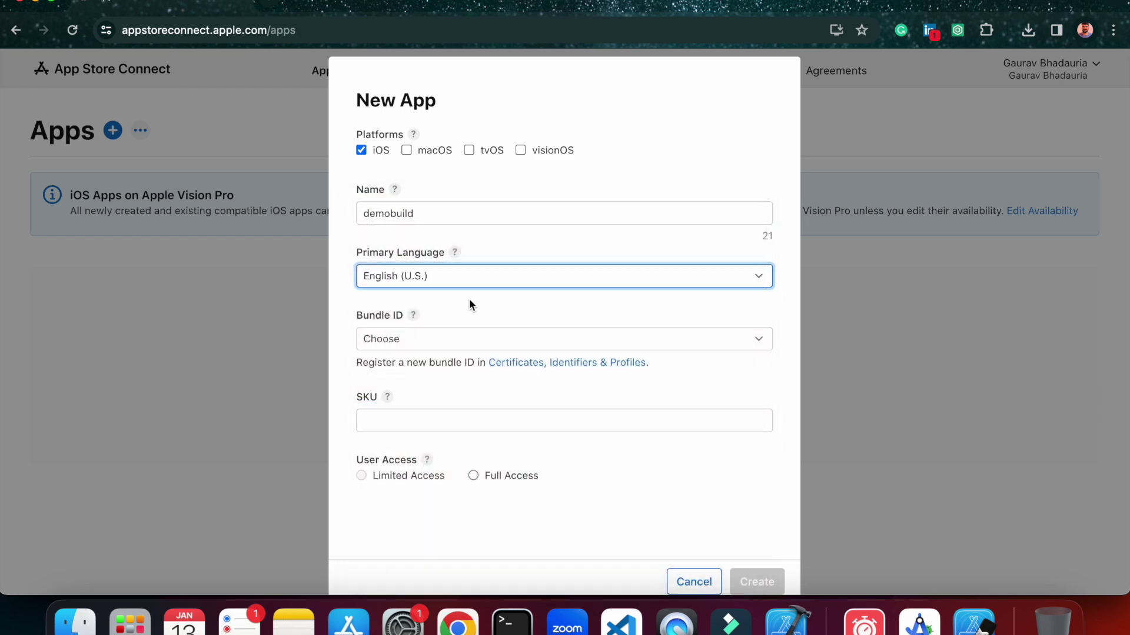
click(411, 344)
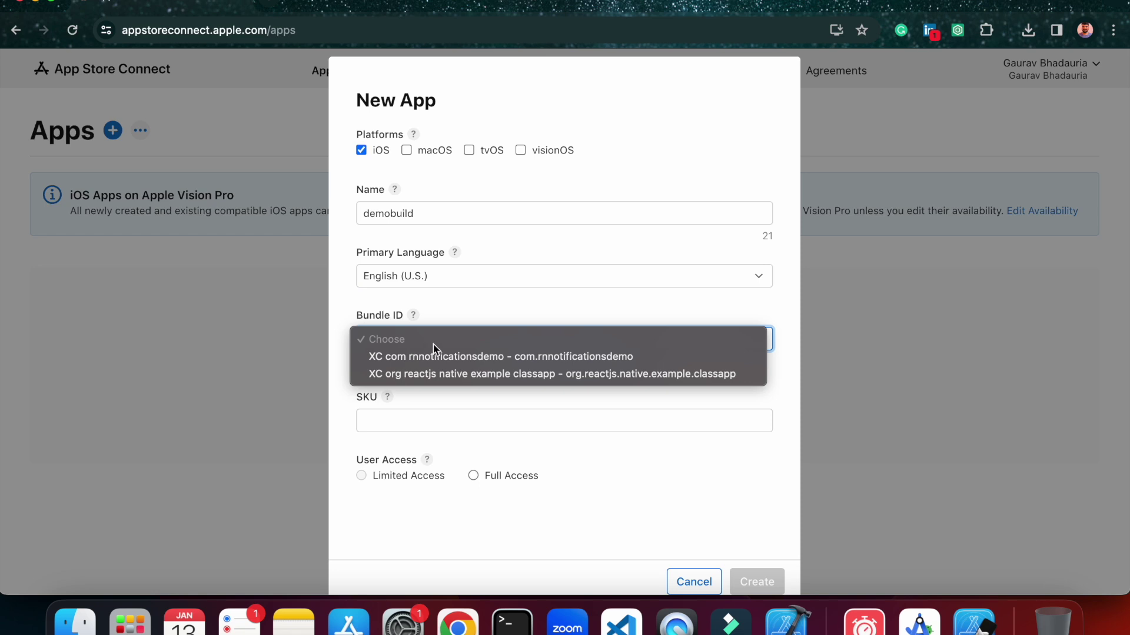
click(783, 379)
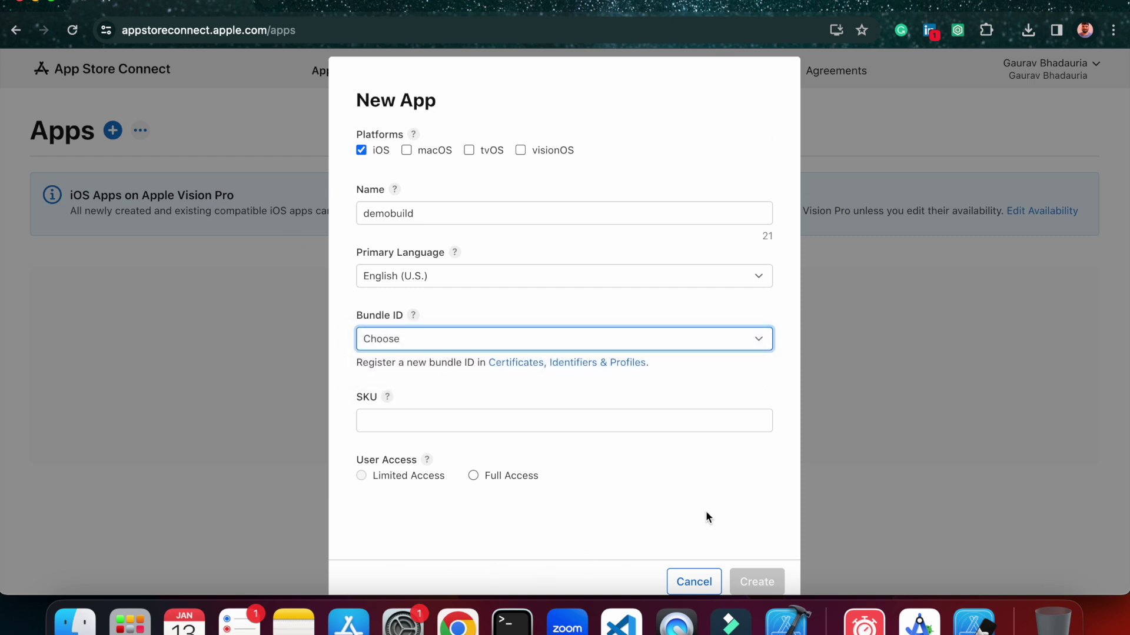
click(700, 487)
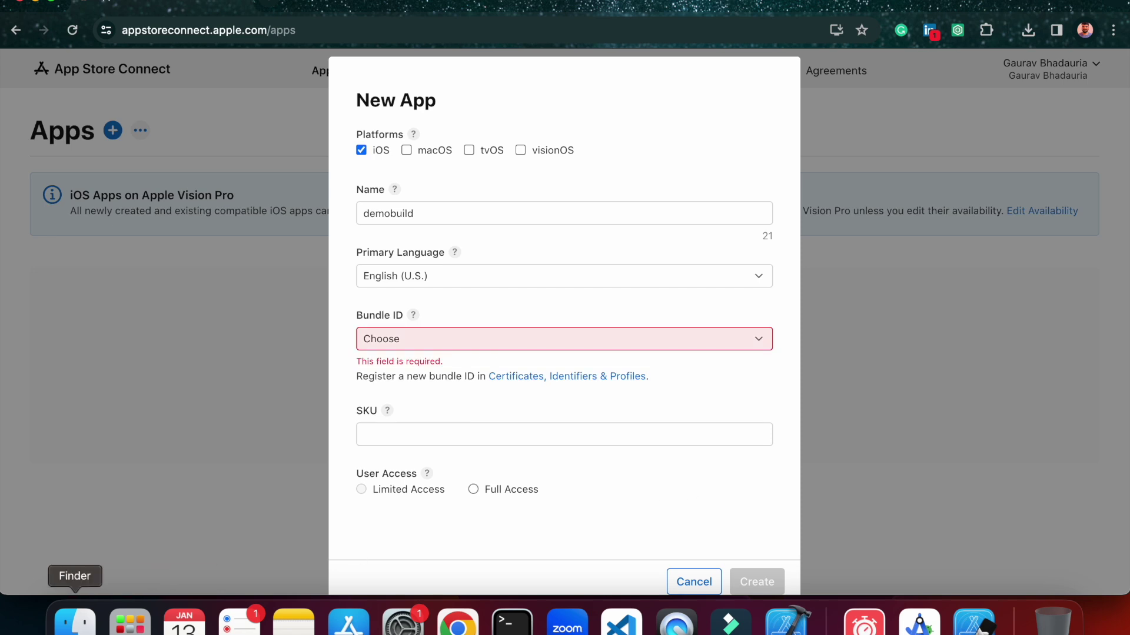
Open demobuild.xcworkspace from Desktop > demobuild > ios, then return to the form's SKU field.
click(75, 621)
click(194, 183)
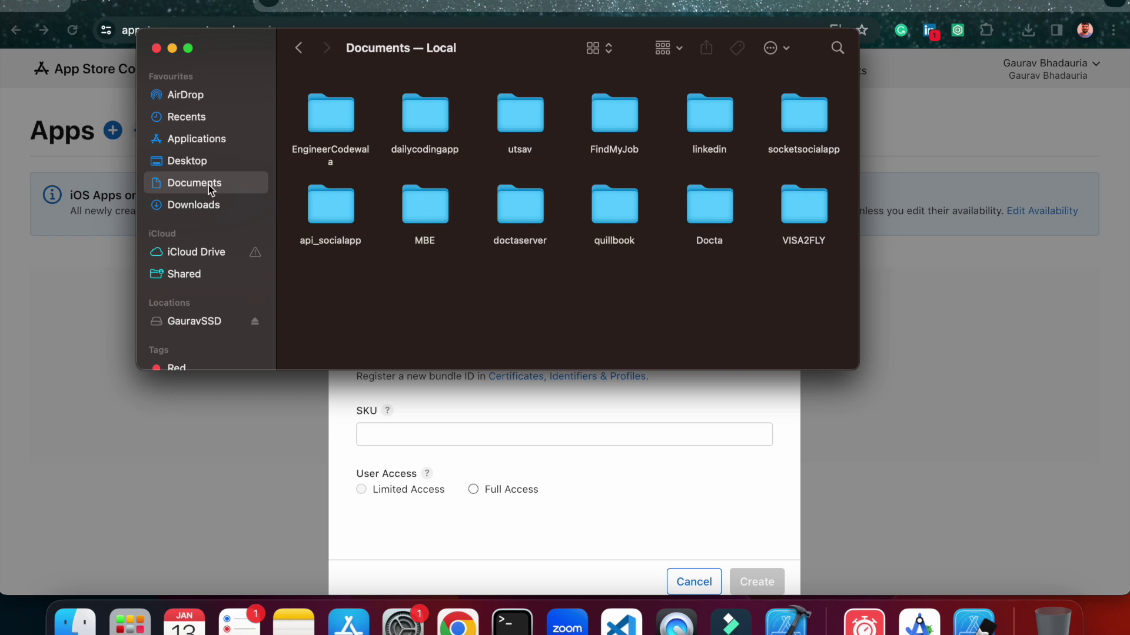
click(200, 167)
double_click(589, 203)
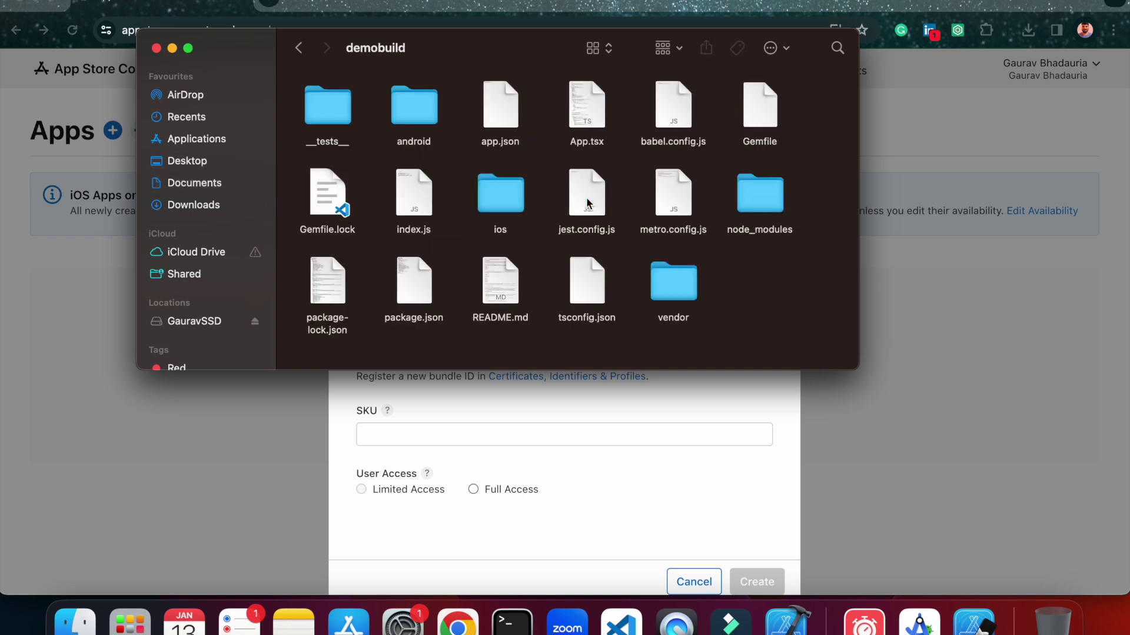
double_click(505, 189)
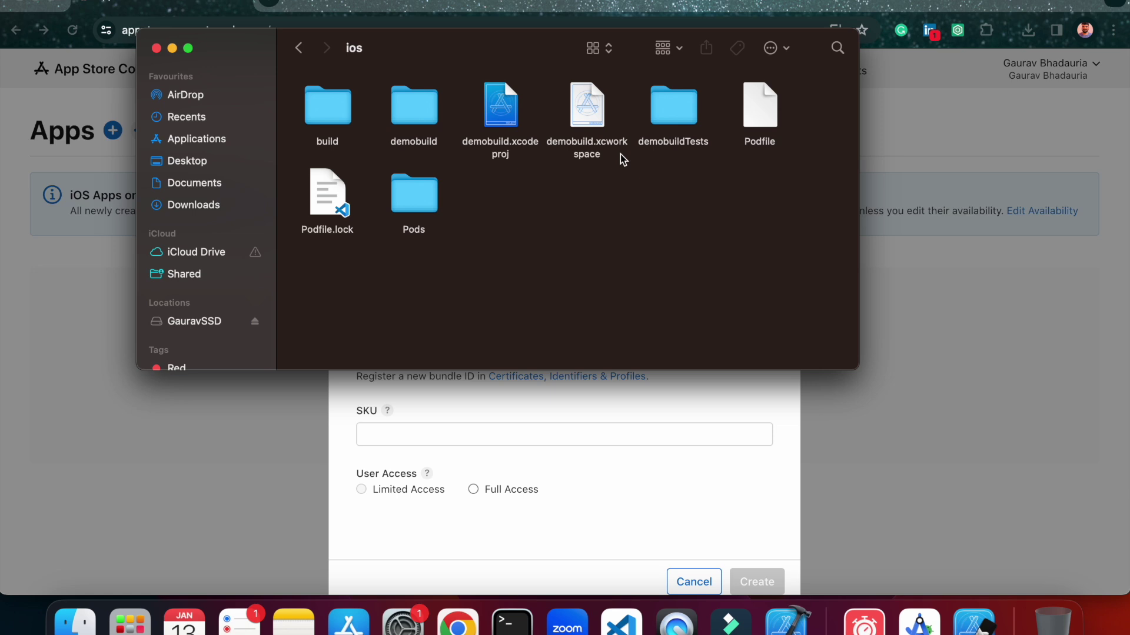
double_click(590, 109)
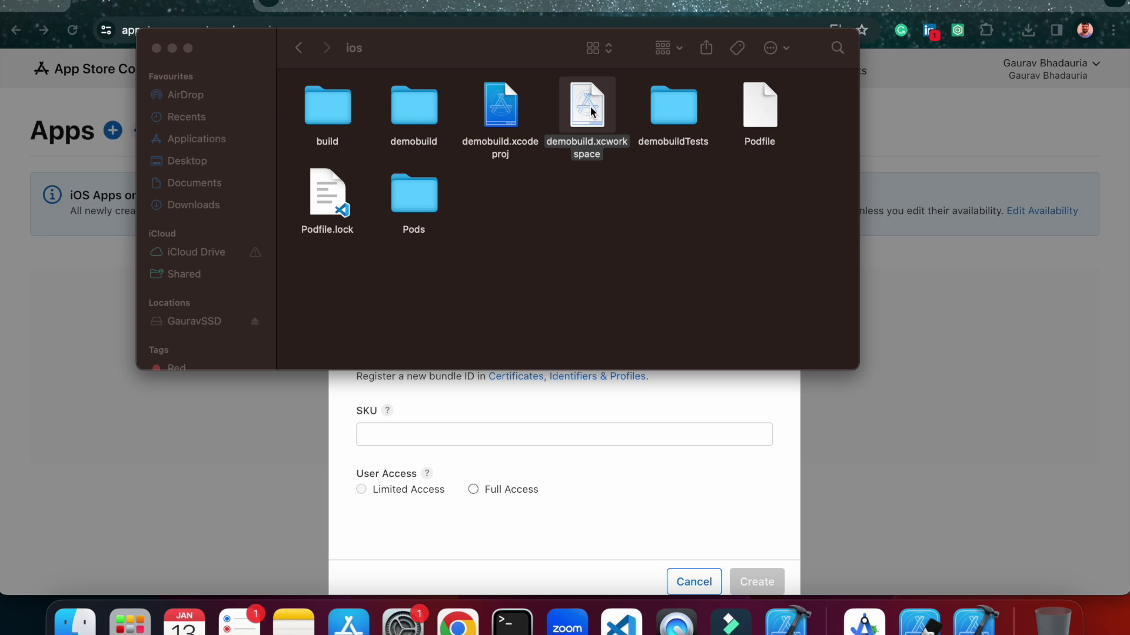
click(641, 389)
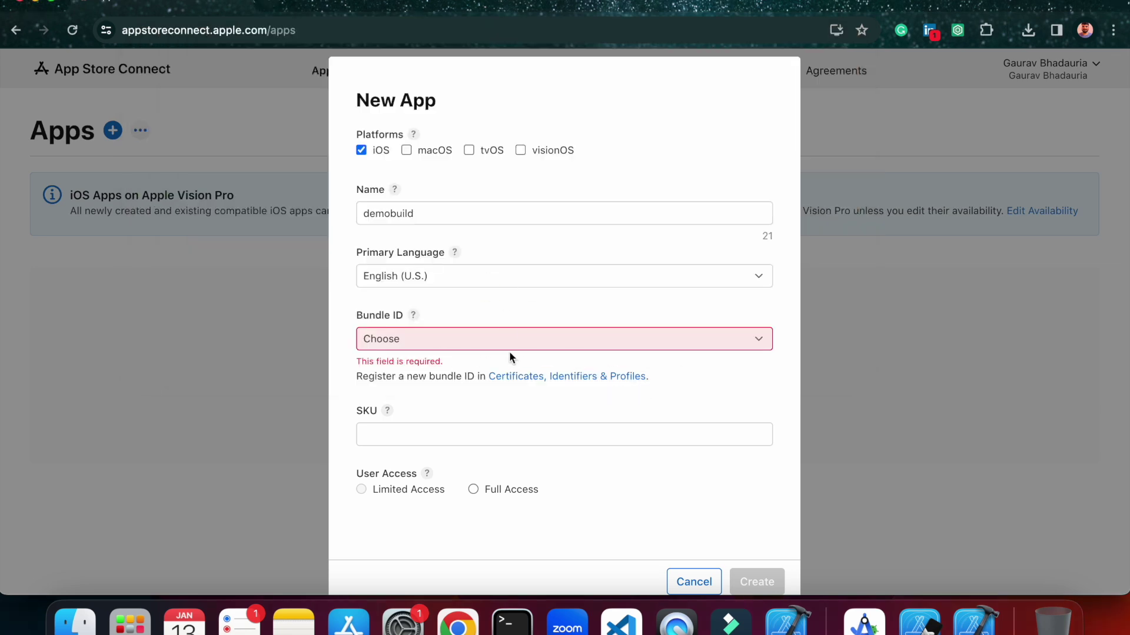
click(680, 411)
Set the demobuild target's signing team to the personal development team in Signing & Capabilities.
click(978, 619)
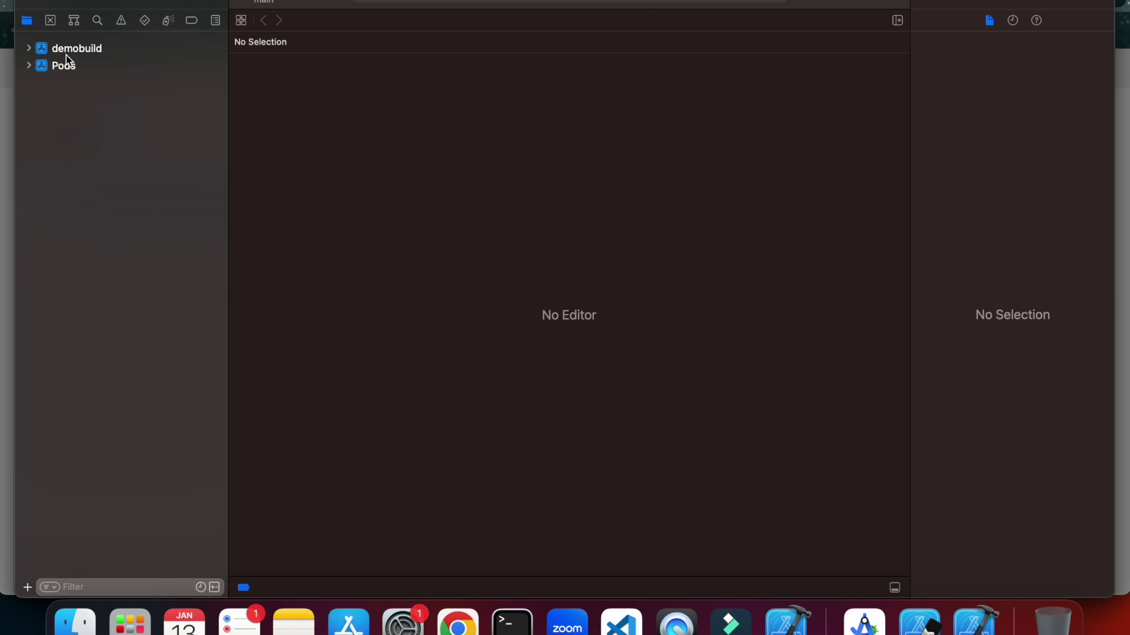
click(70, 53)
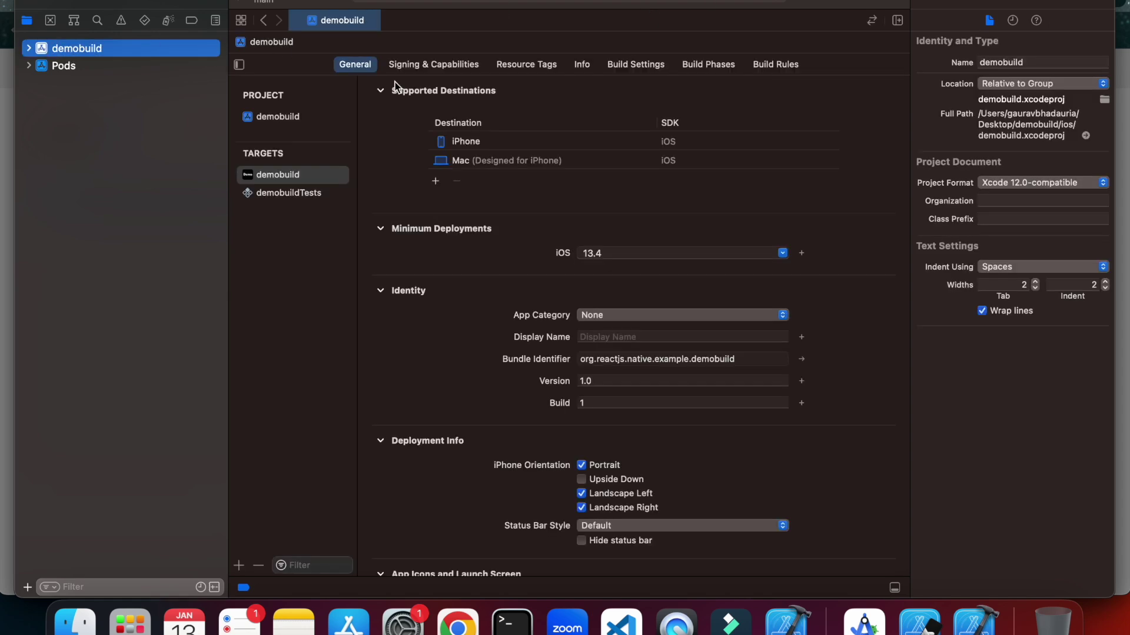
click(421, 66)
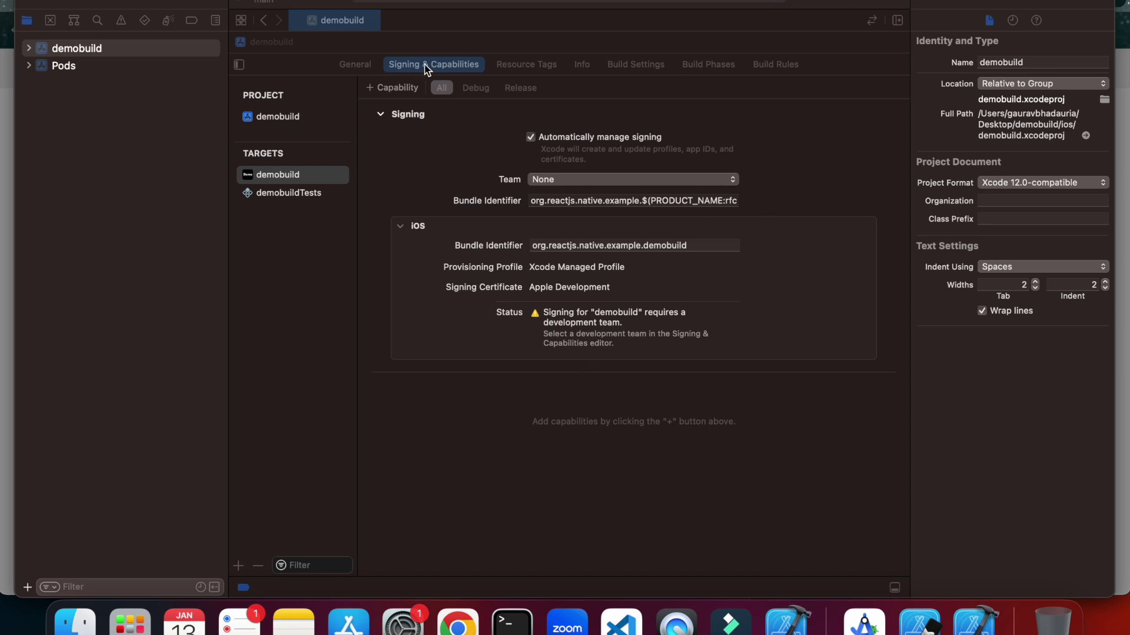
click(436, 65)
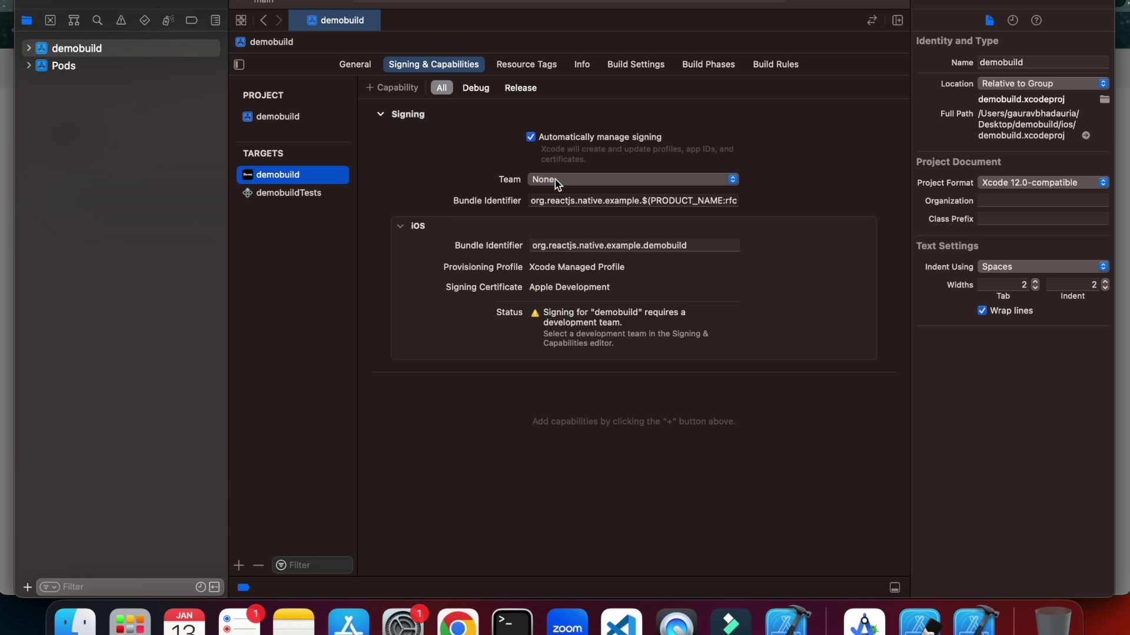
click(555, 180)
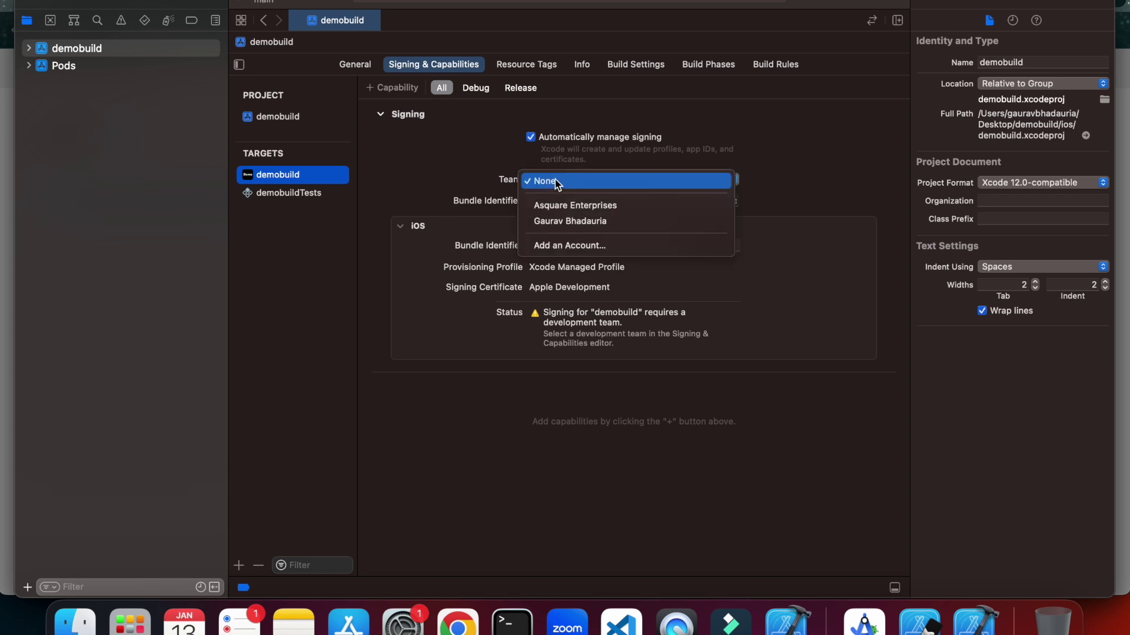
click(544, 221)
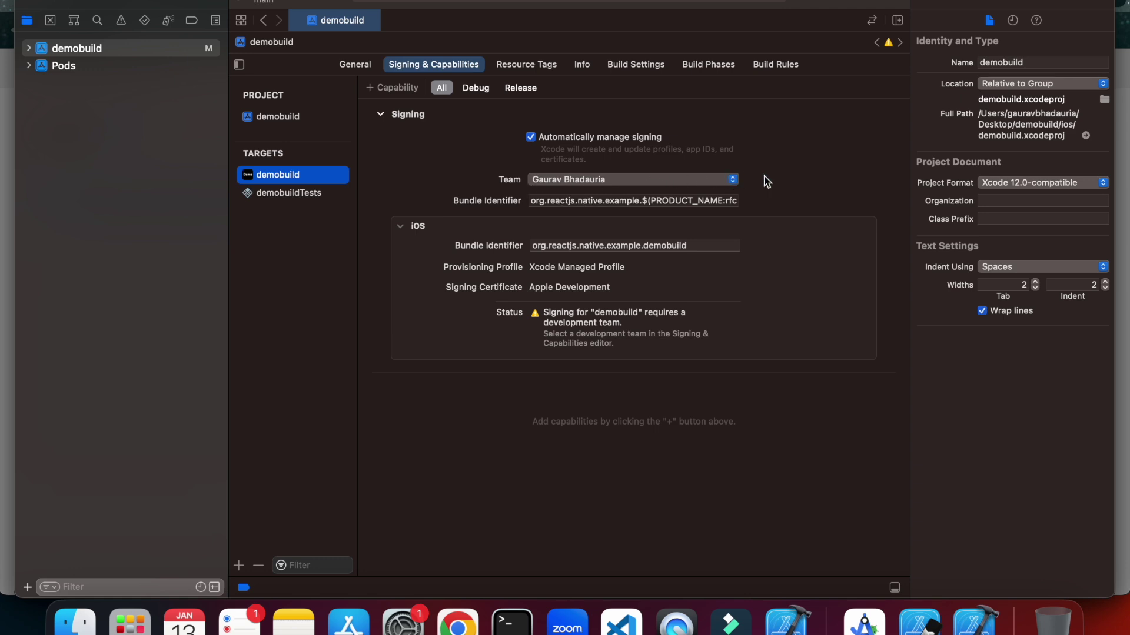
click(676, 180)
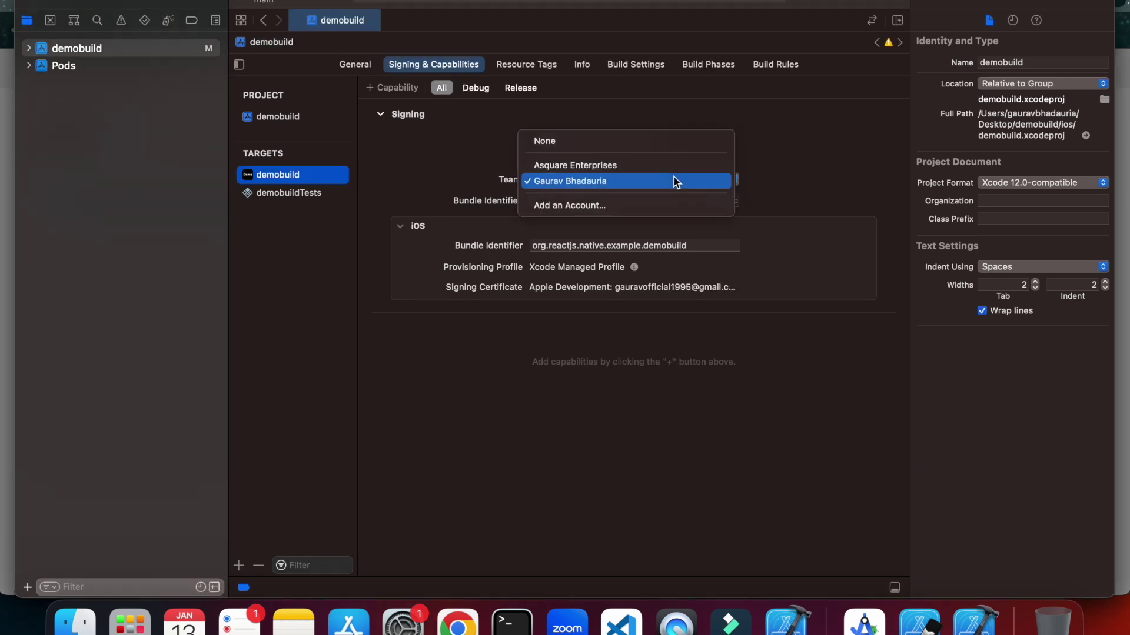
click(677, 182)
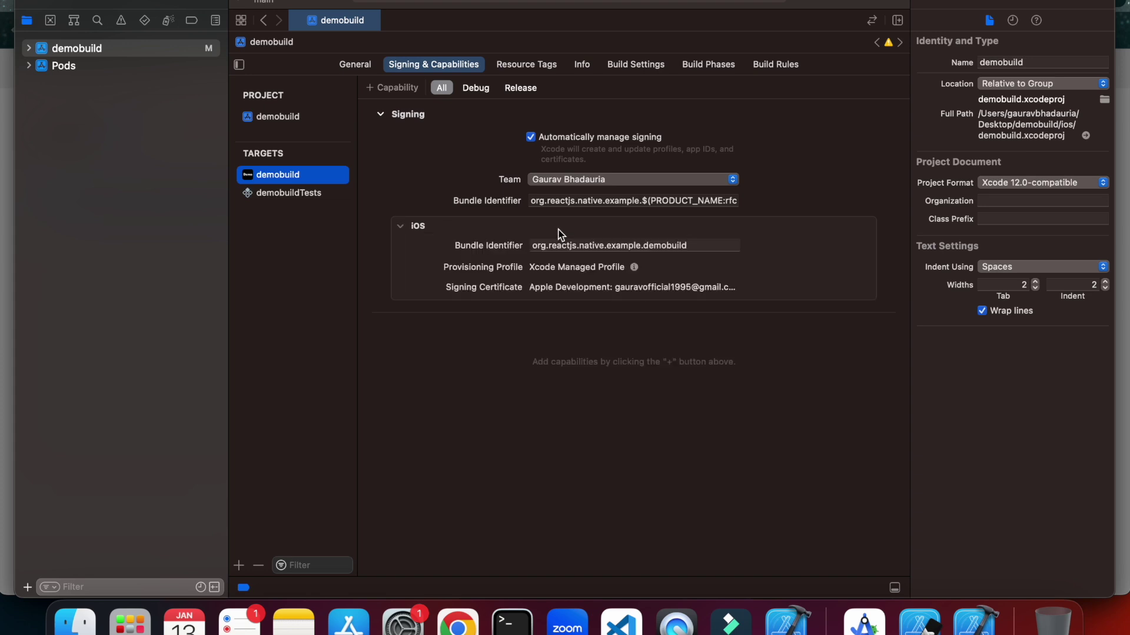
Replace the iOS bundle identifier with com.demobuild, keeping the personal signing team.
click(667, 244)
drag(703, 244, 528, 250)
key(BackSpace)
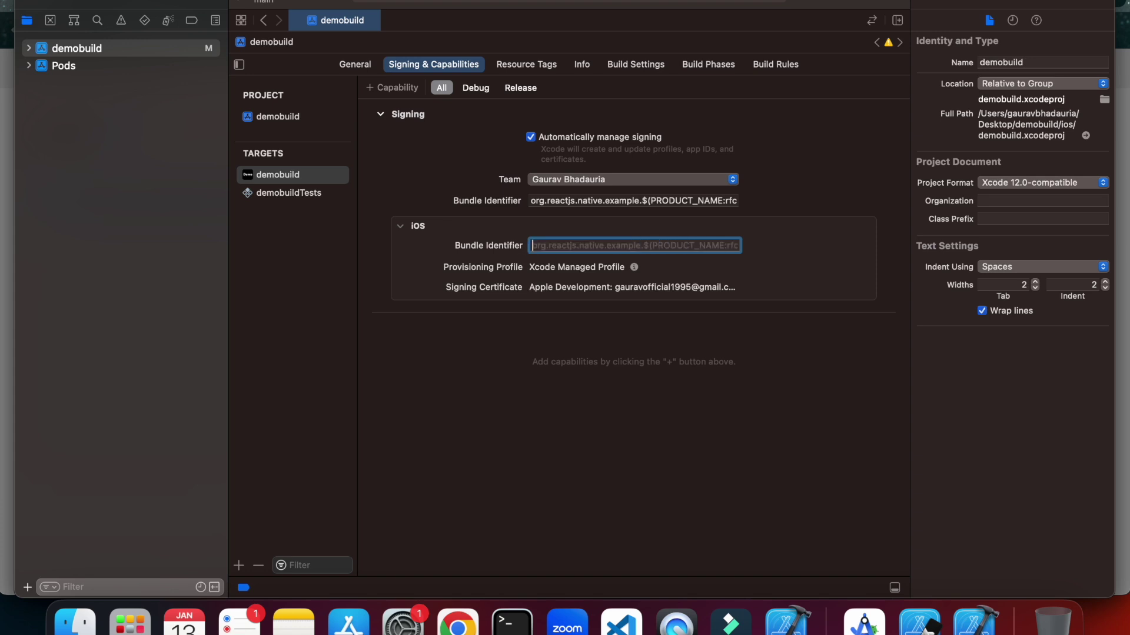
text(com)
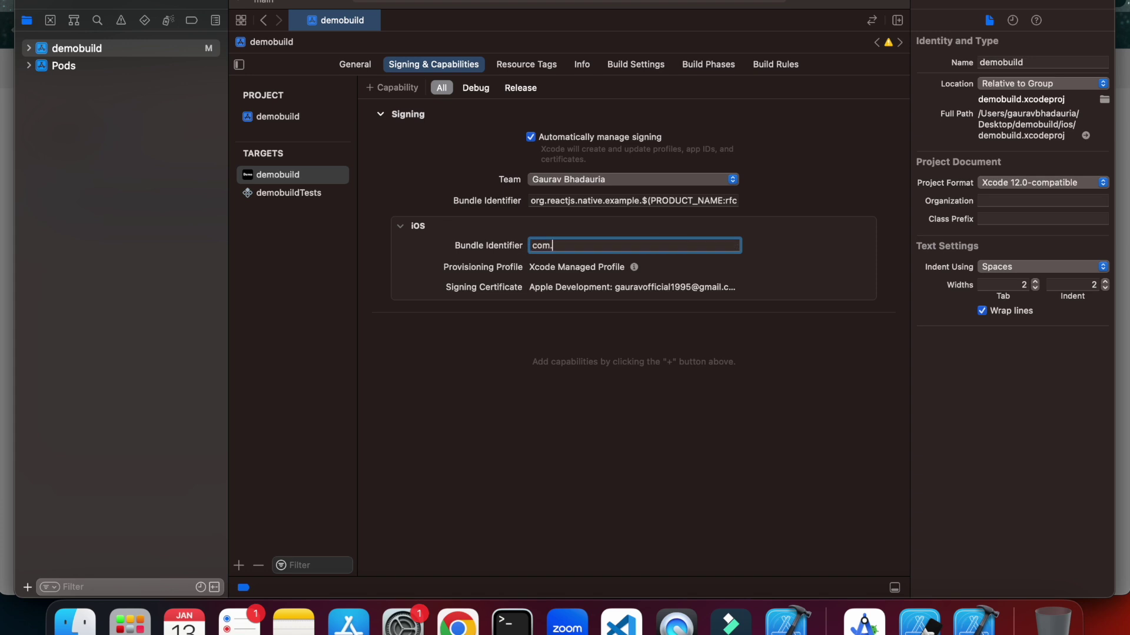
text(.demobuild)
click(411, 227)
click(411, 228)
click(672, 180)
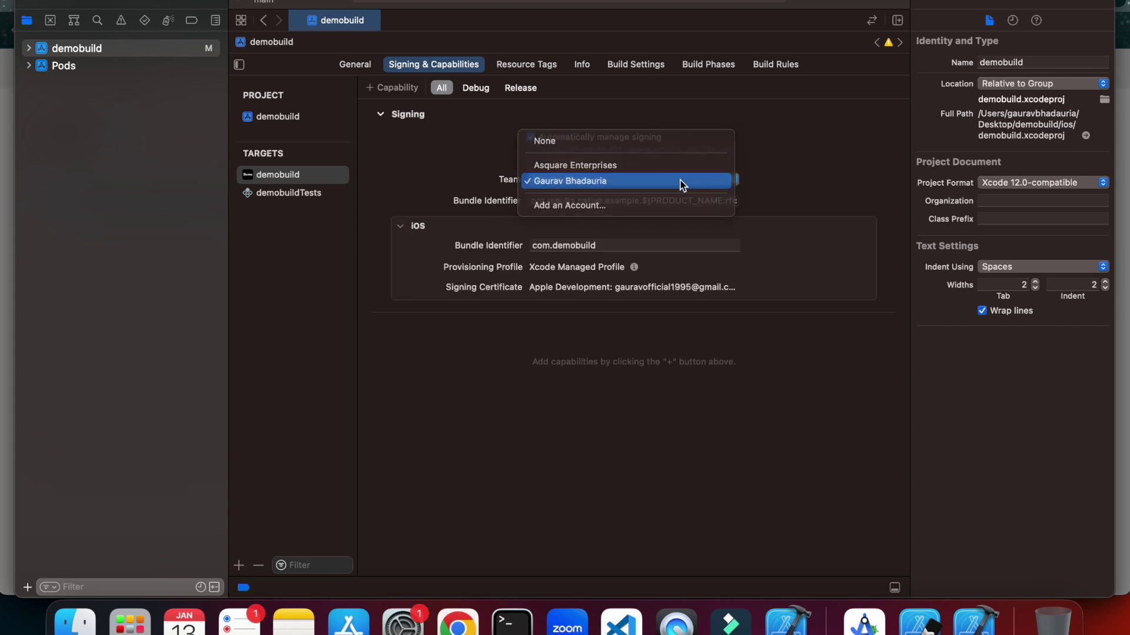
click(681, 185)
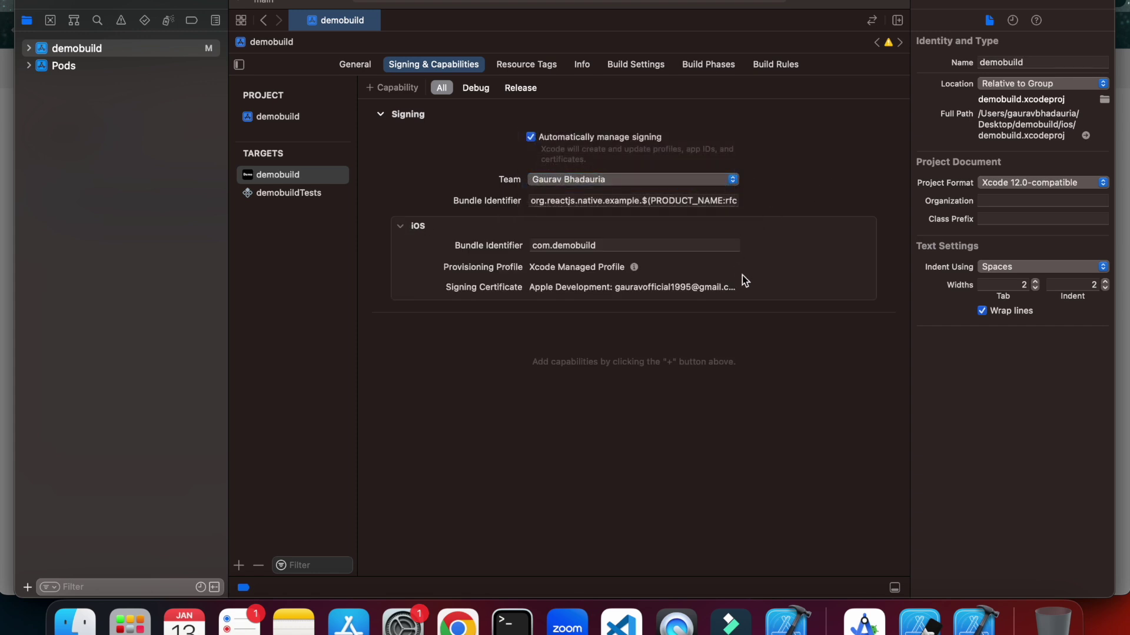
Set the target's main bundle identifier to com.demobuild and confirm it.
click(708, 203)
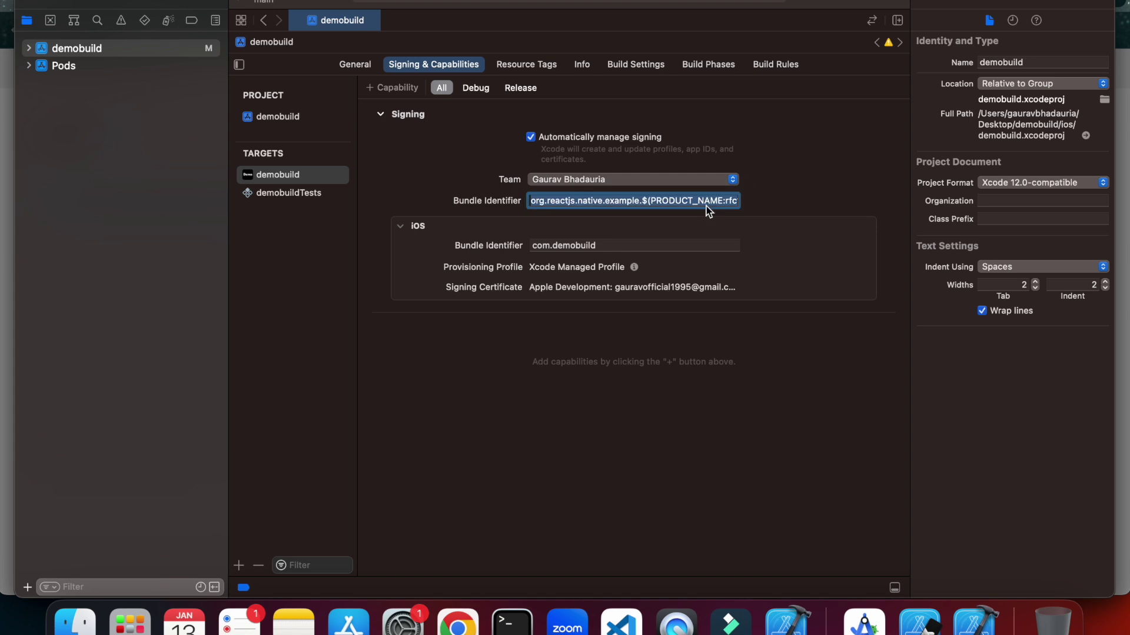
key(BackSpace)
text(com.)
text(demobuild)
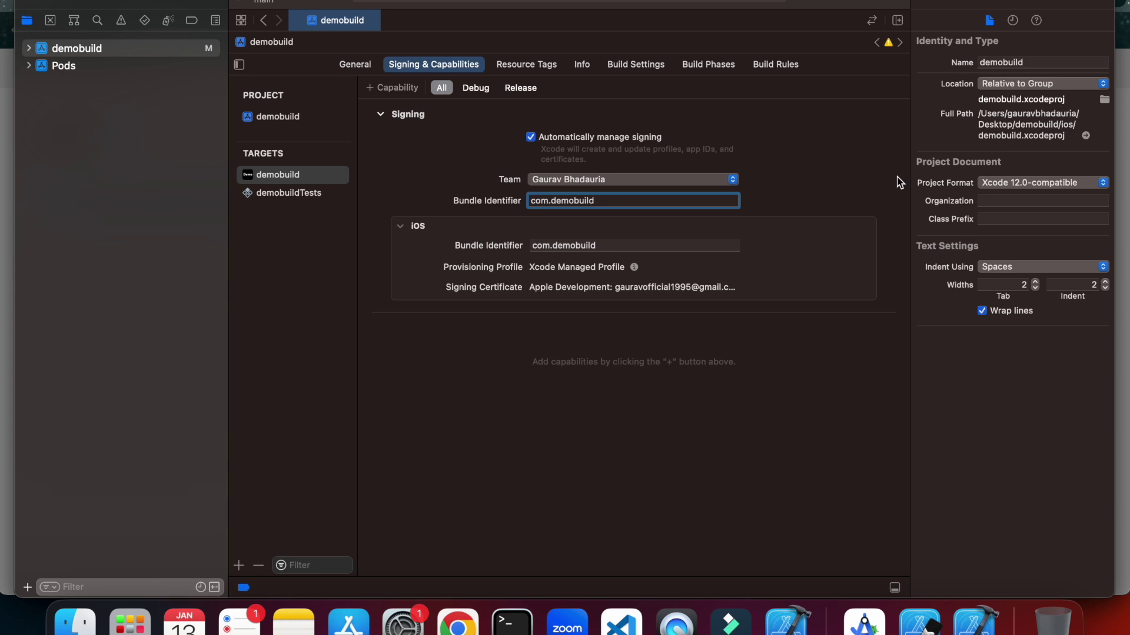
key(Return)
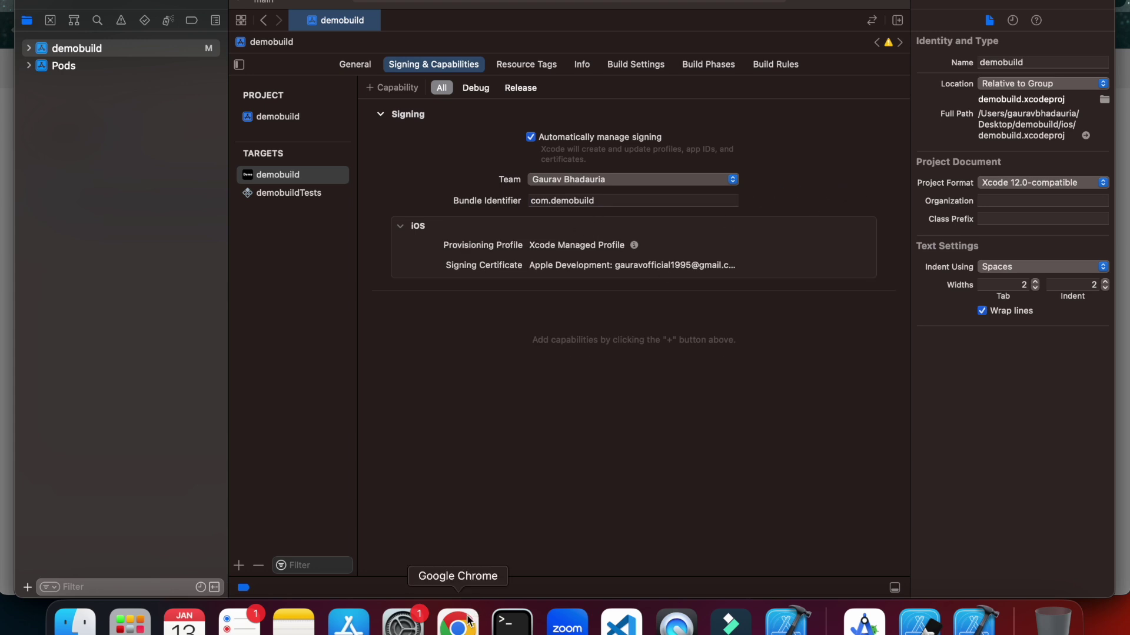
click(463, 622)
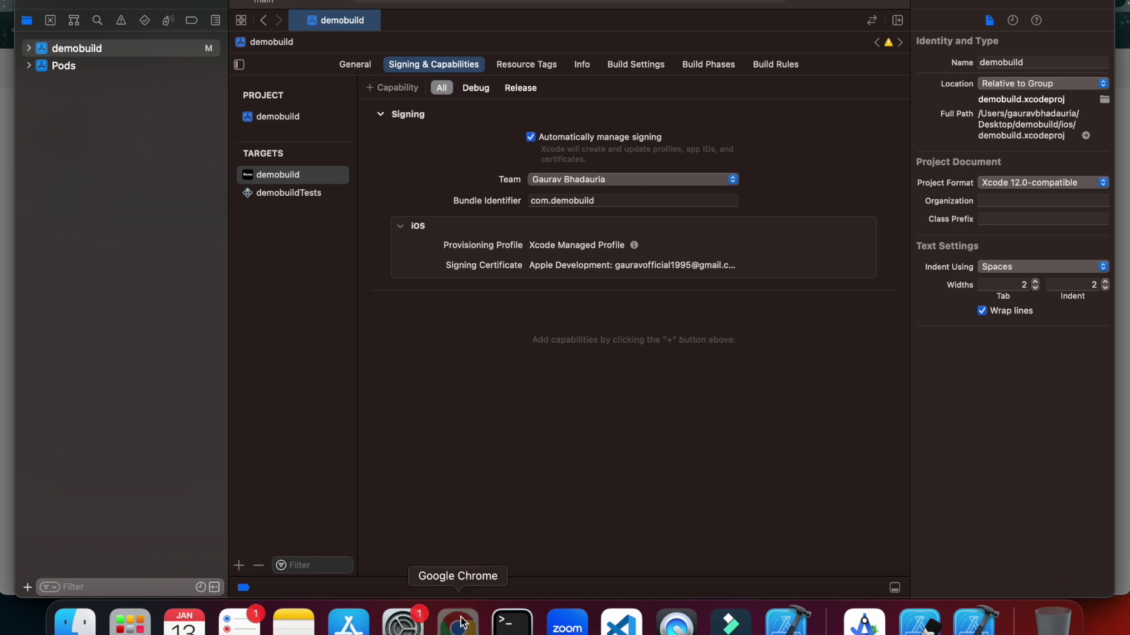
Check the New App form's Bundle ID list, which still lacks com.demobuild, and leave it unset.
click(476, 344)
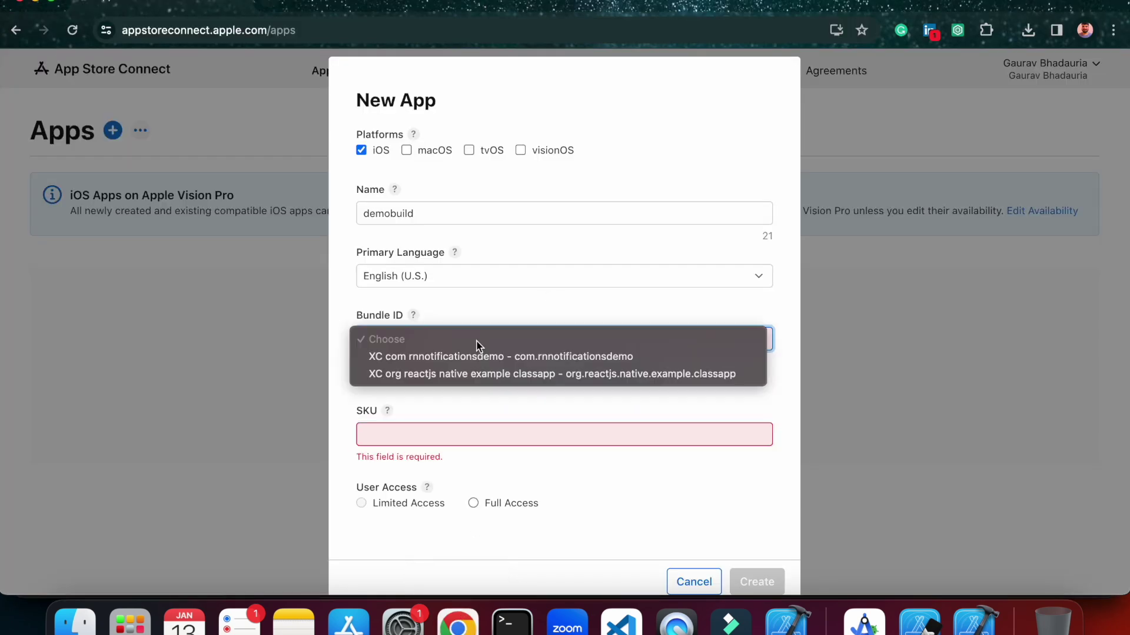
click(619, 403)
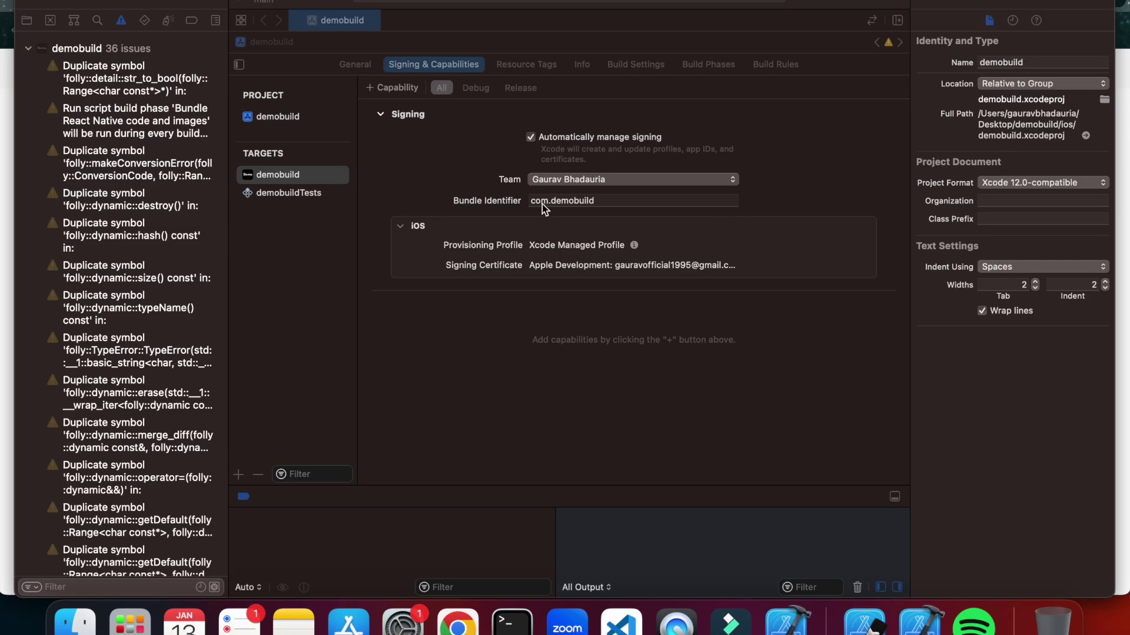
click(457, 623)
click(212, 15)
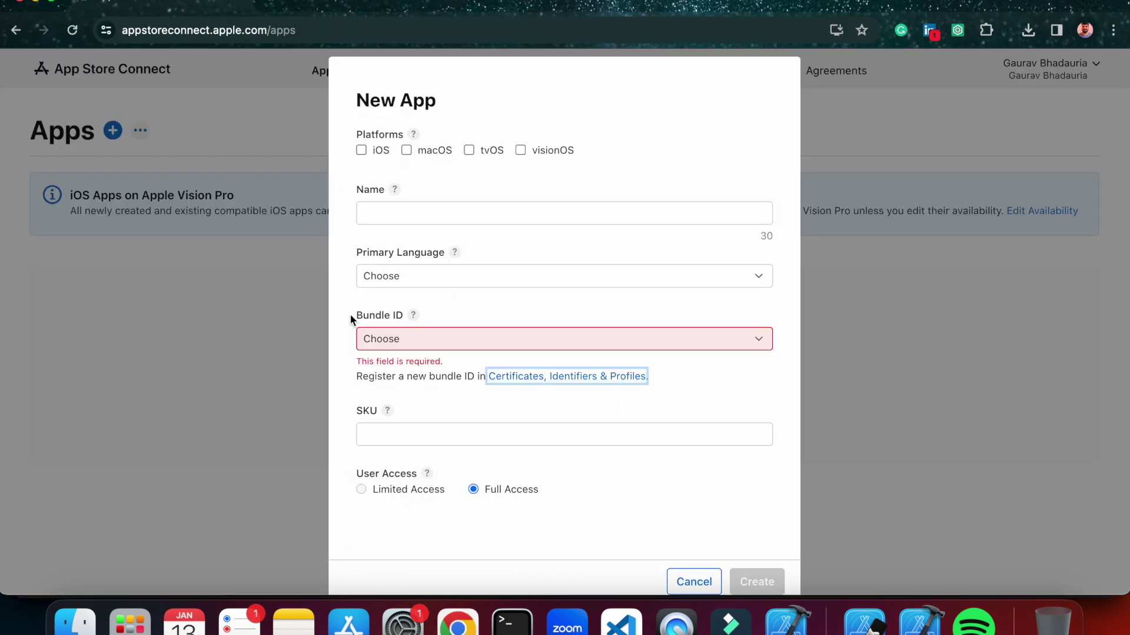
click(381, 339)
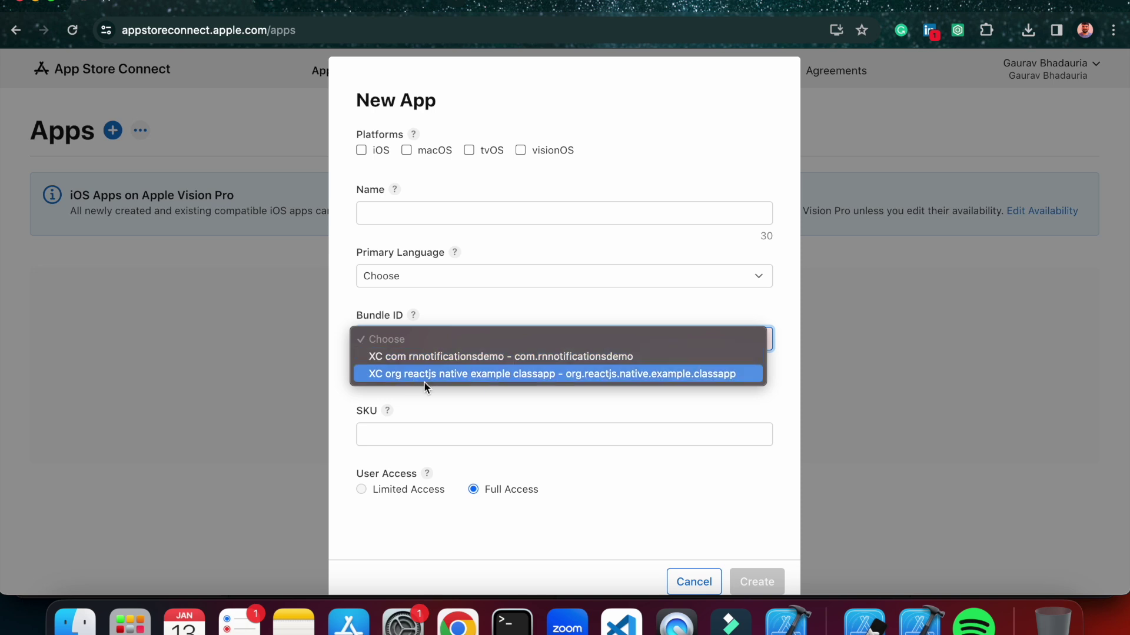
click(500, 407)
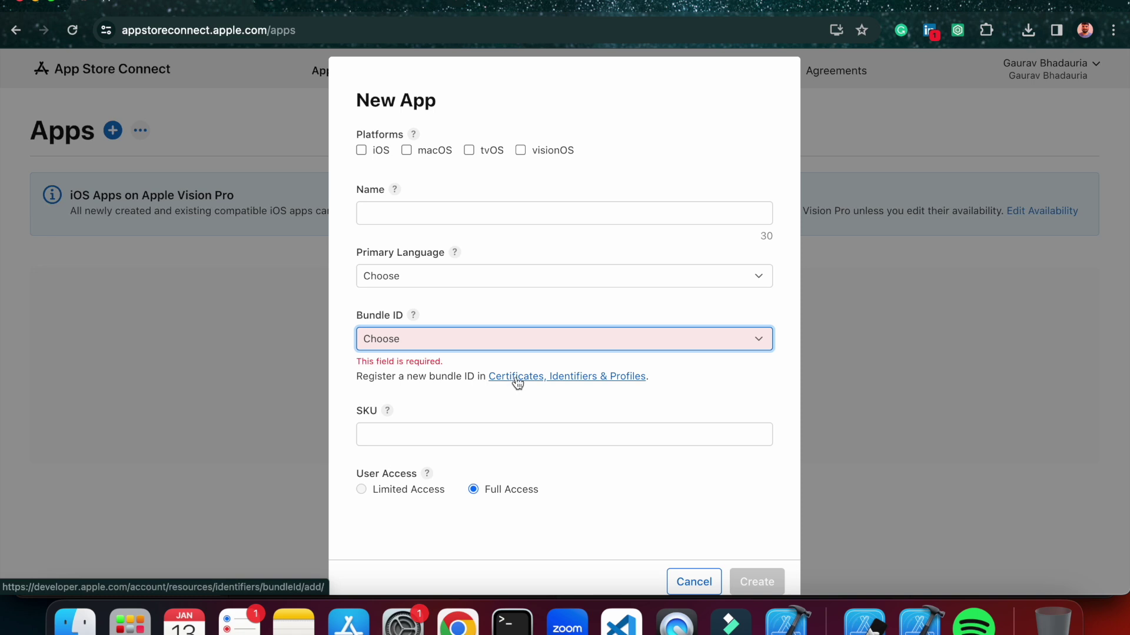
Open the new App ID registration page and enter the description 'demobuild app'.
click(560, 380)
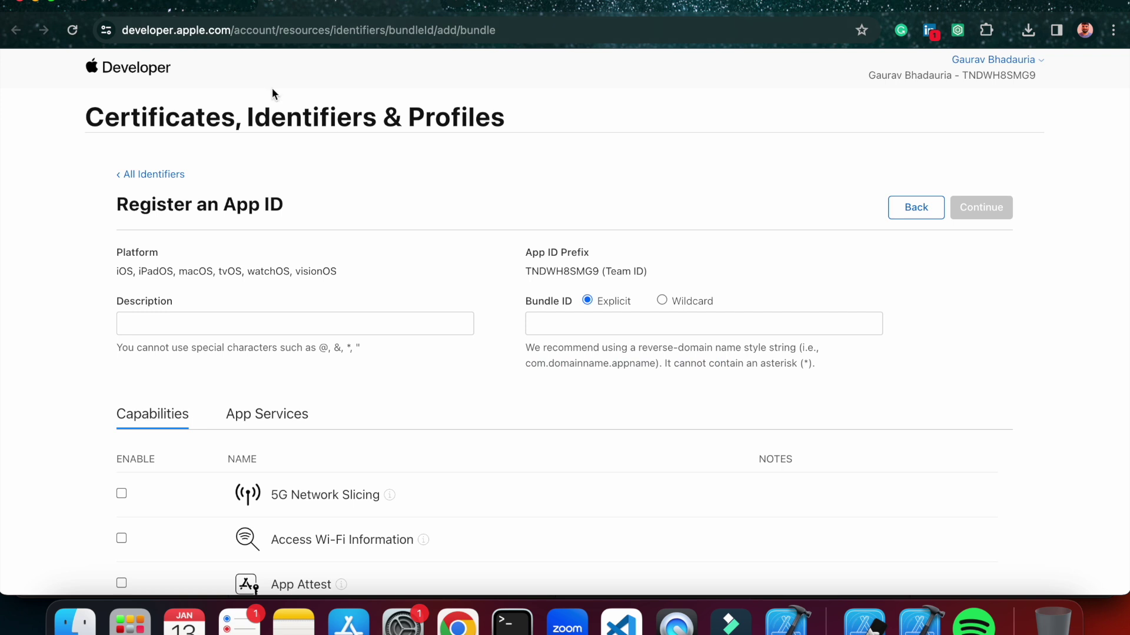
scroll(420, 417, down, 3)
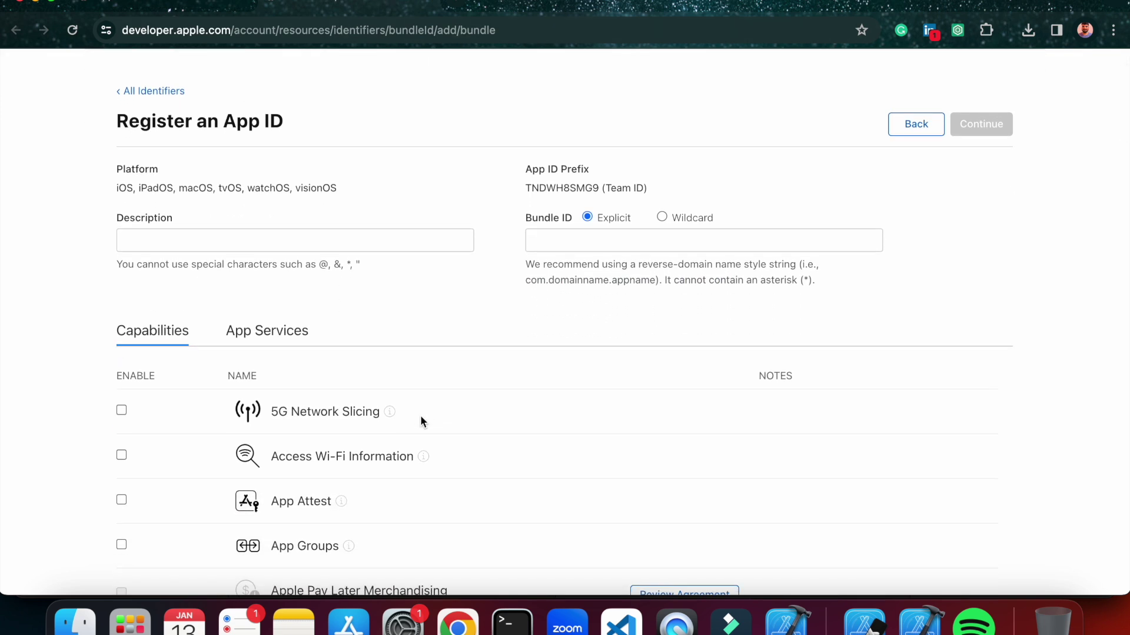
scroll(400, 329, down, 1)
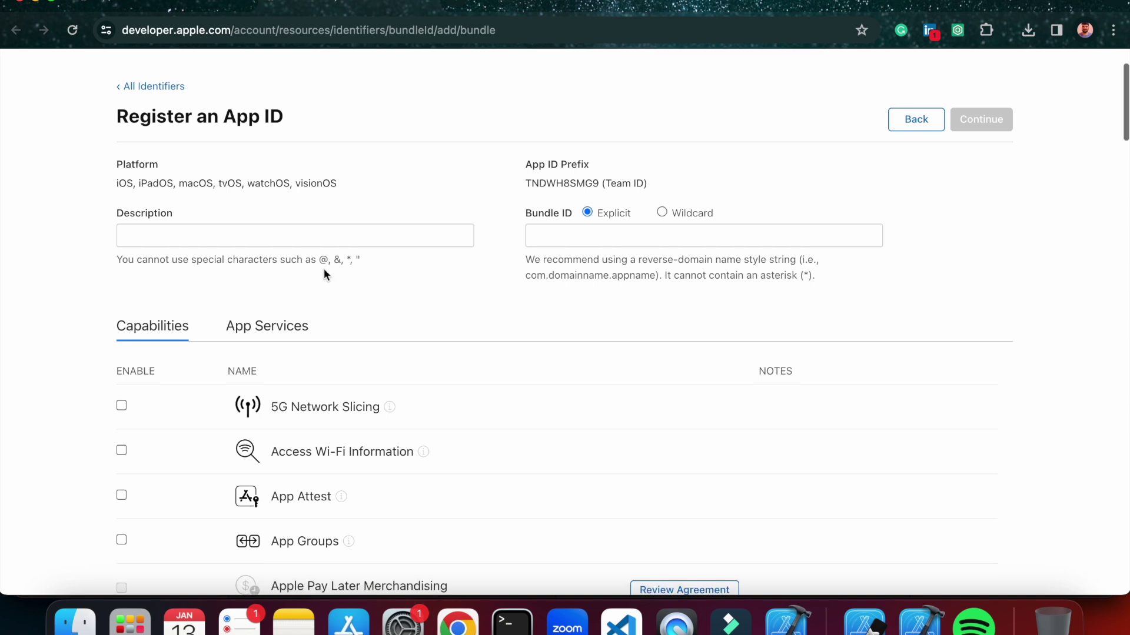
click(288, 245)
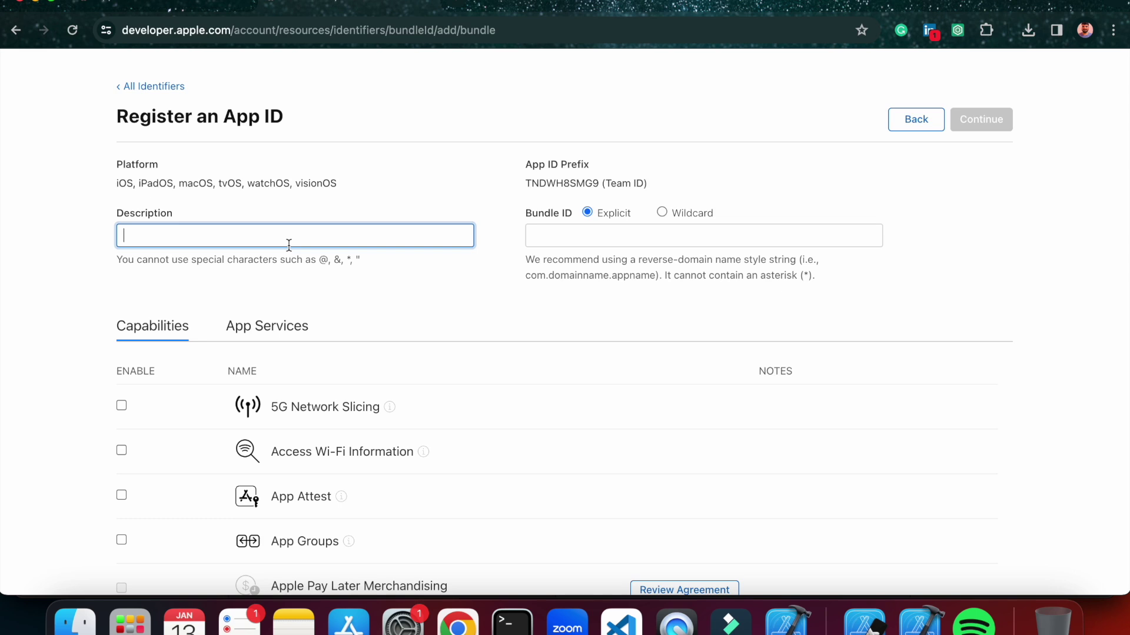
text(demobuild app)
Enter explicit bundle ID com.demobuild, continue and register the App ID.
click(541, 237)
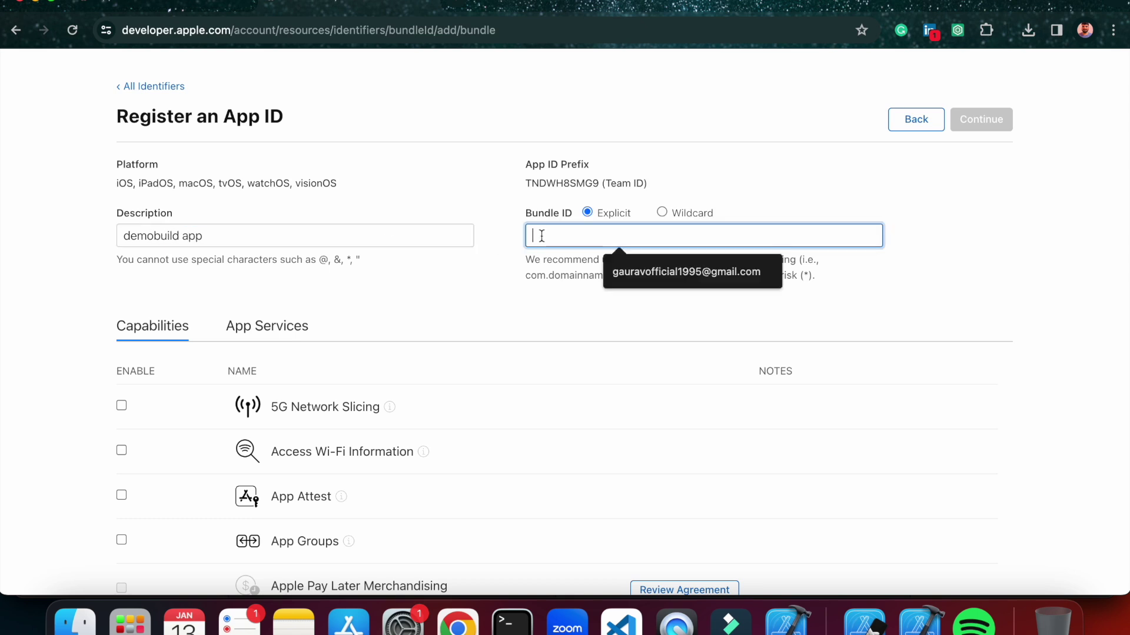
text(com)
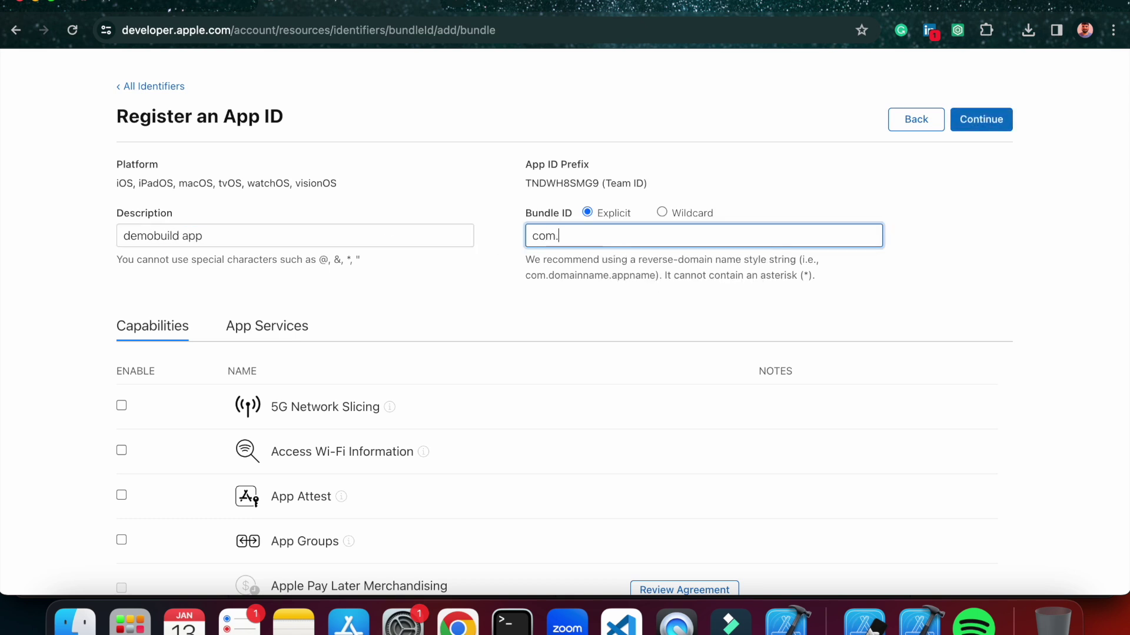
text(.demobuild)
click(970, 127)
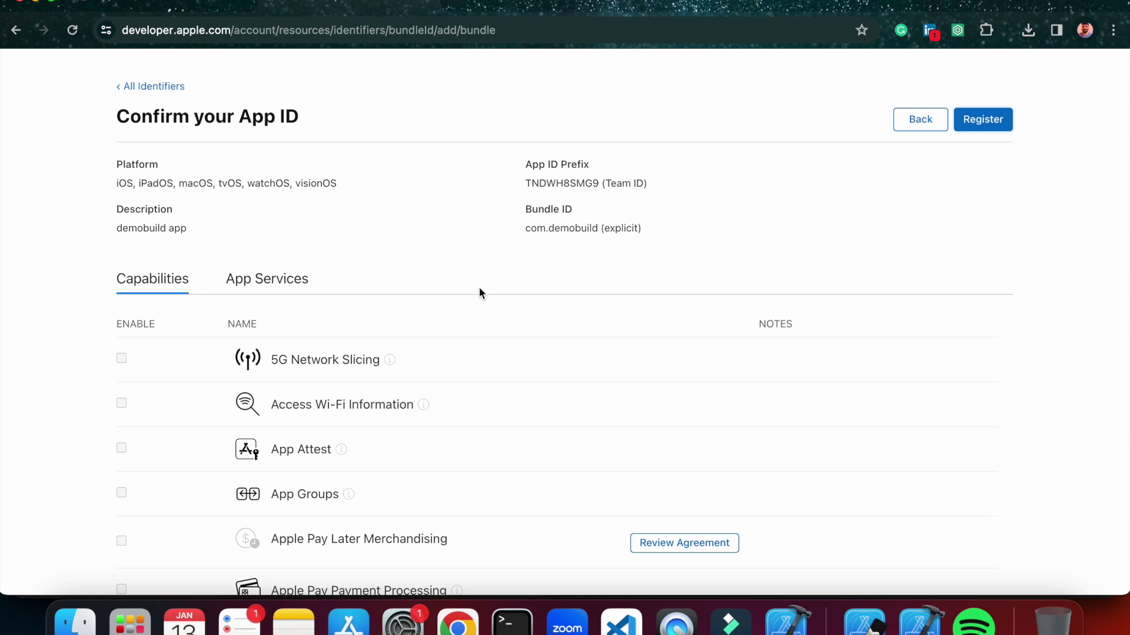
scroll(479, 285, down, 5)
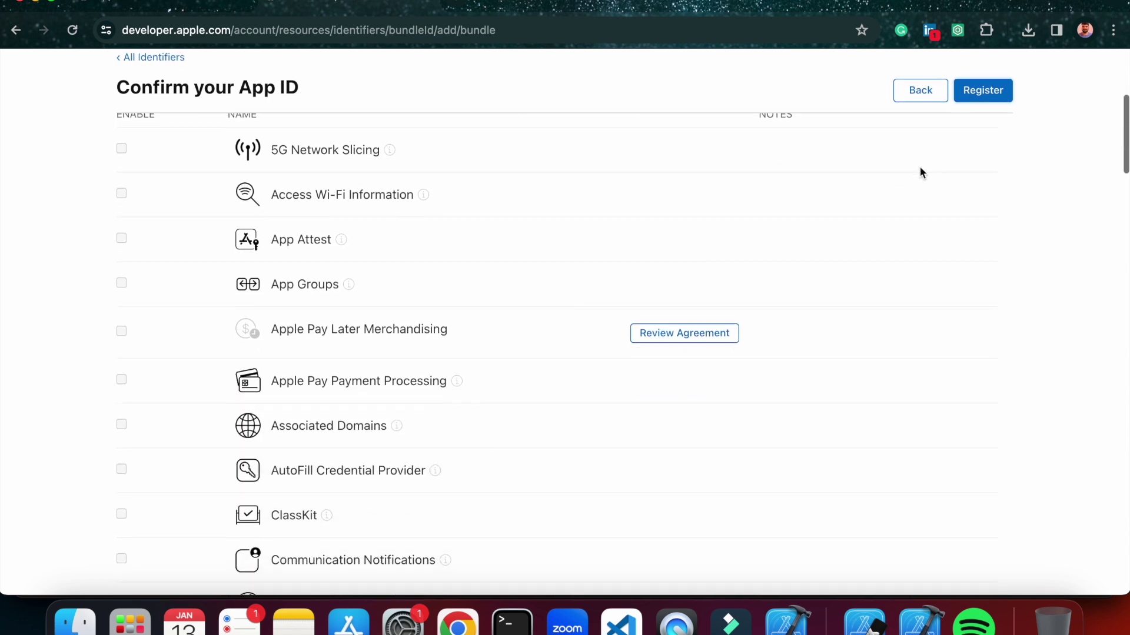
click(984, 96)
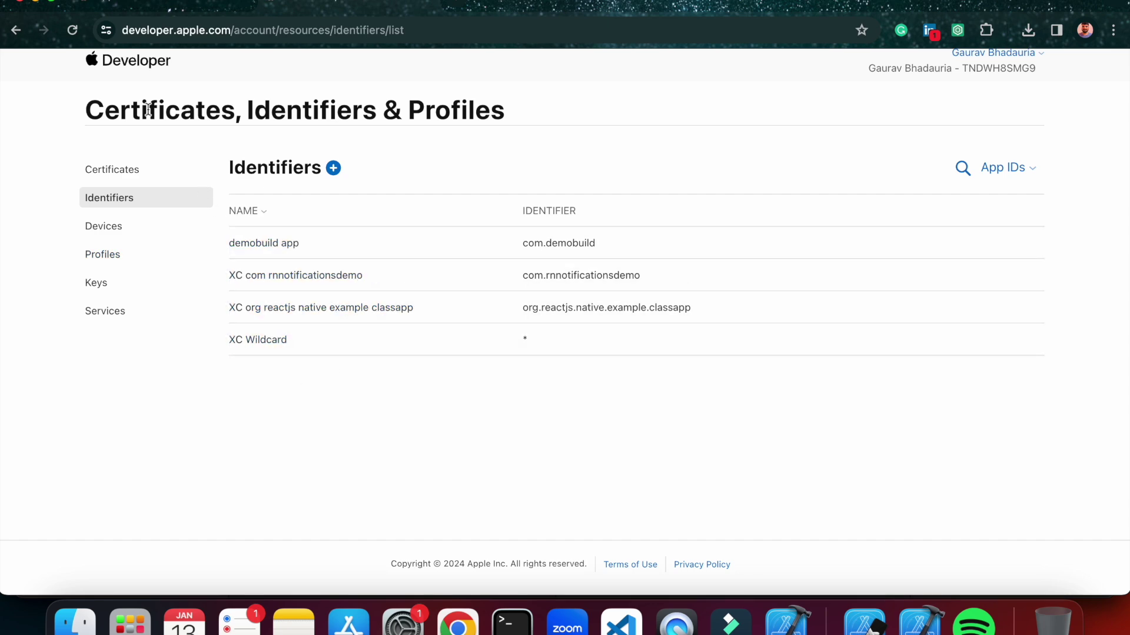
click(147, 12)
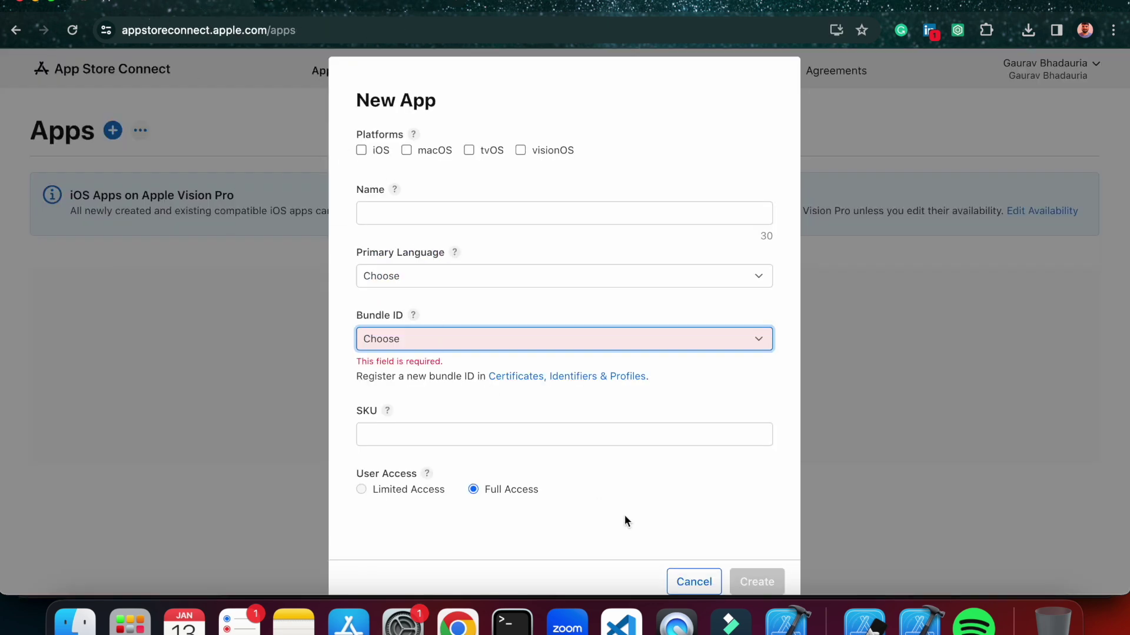
Reopen a fresh New App form and pick the com.demobuild bundle ID.
click(522, 344)
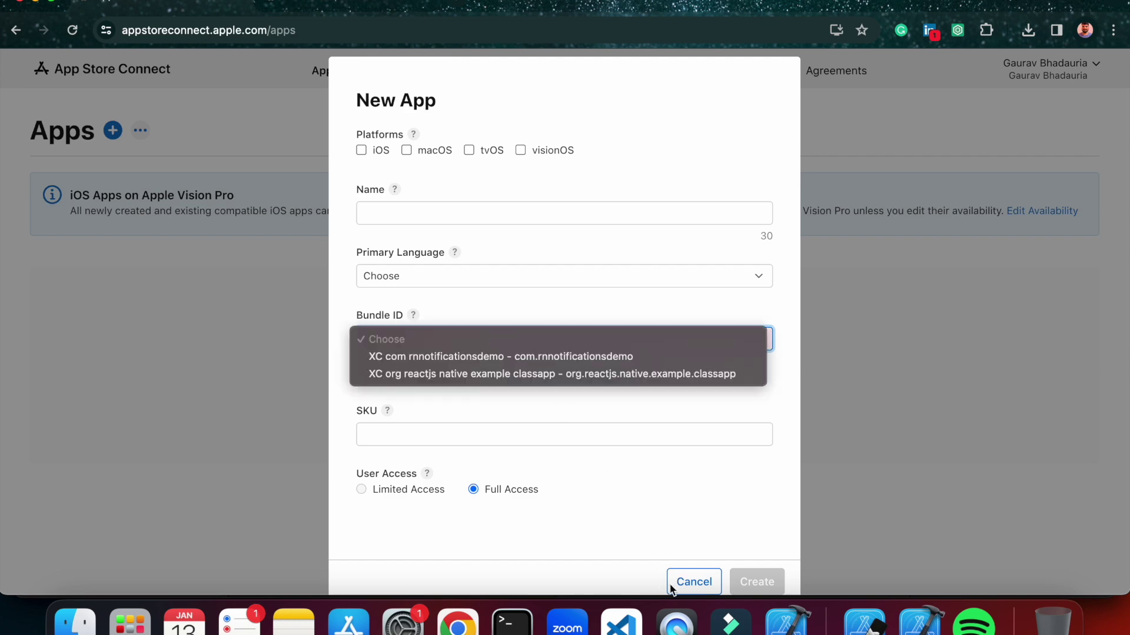
click(679, 584)
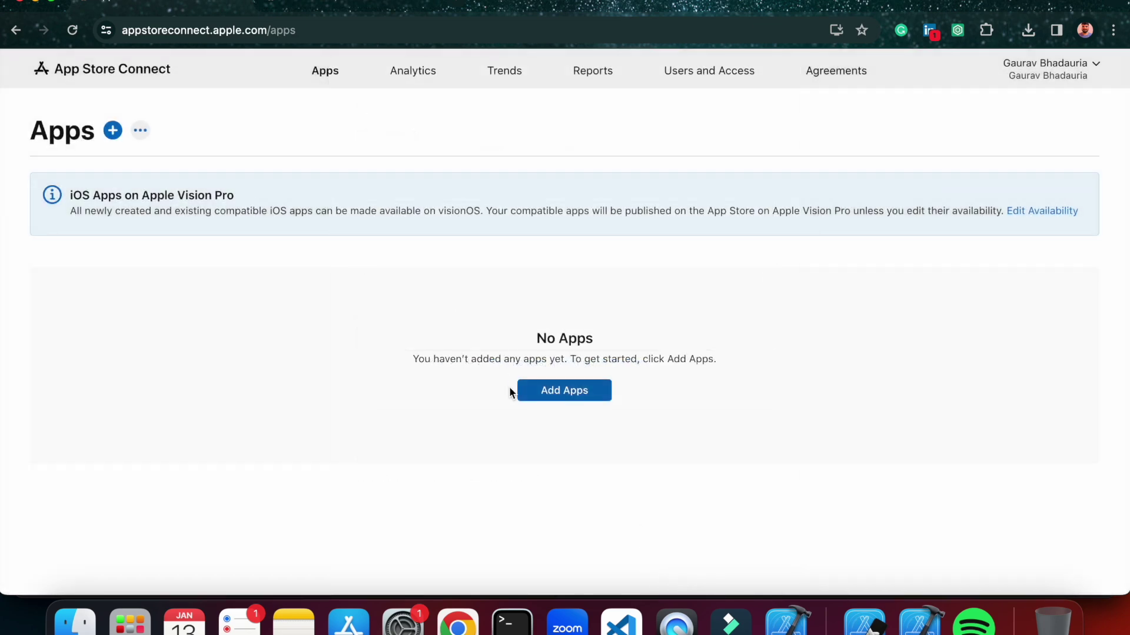
click(532, 391)
click(523, 341)
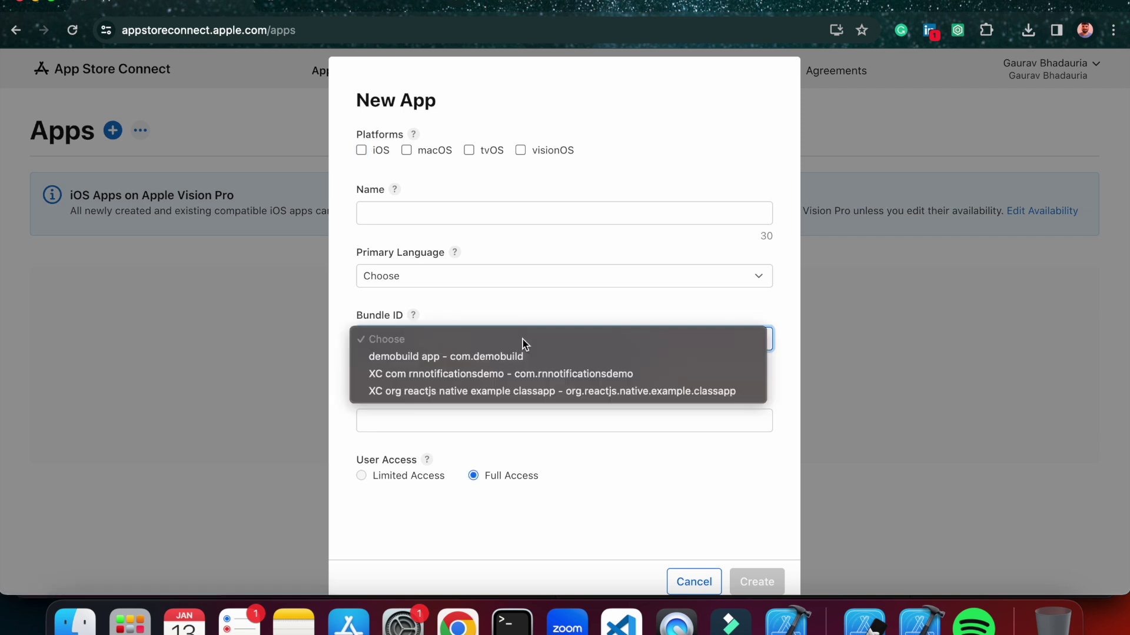
click(438, 356)
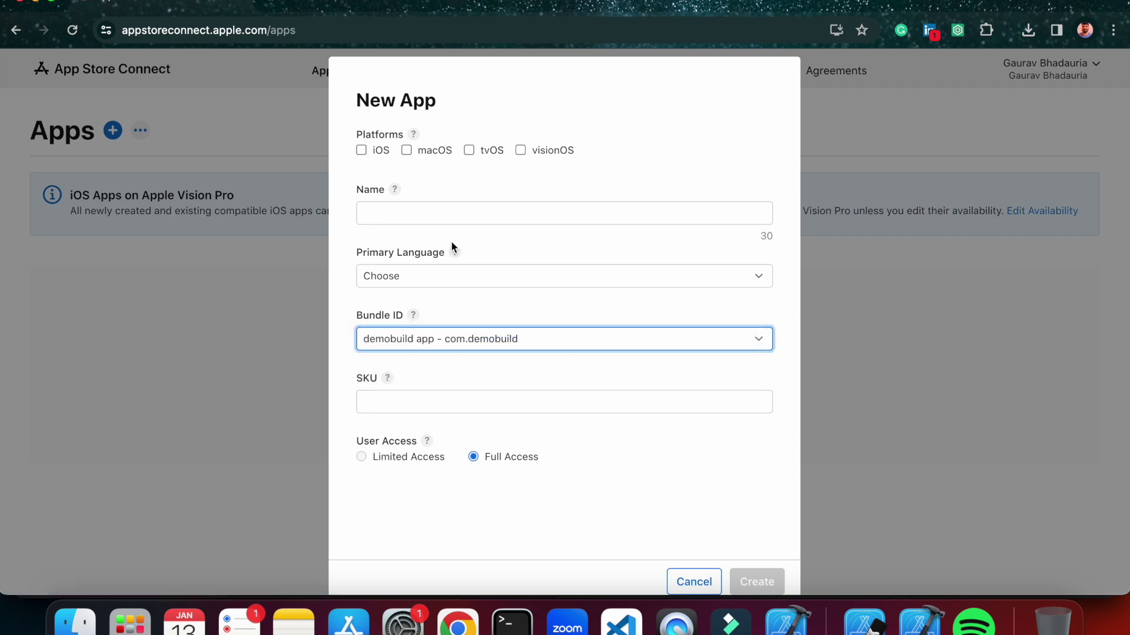
Enter Demobuild as the app name.
click(419, 216)
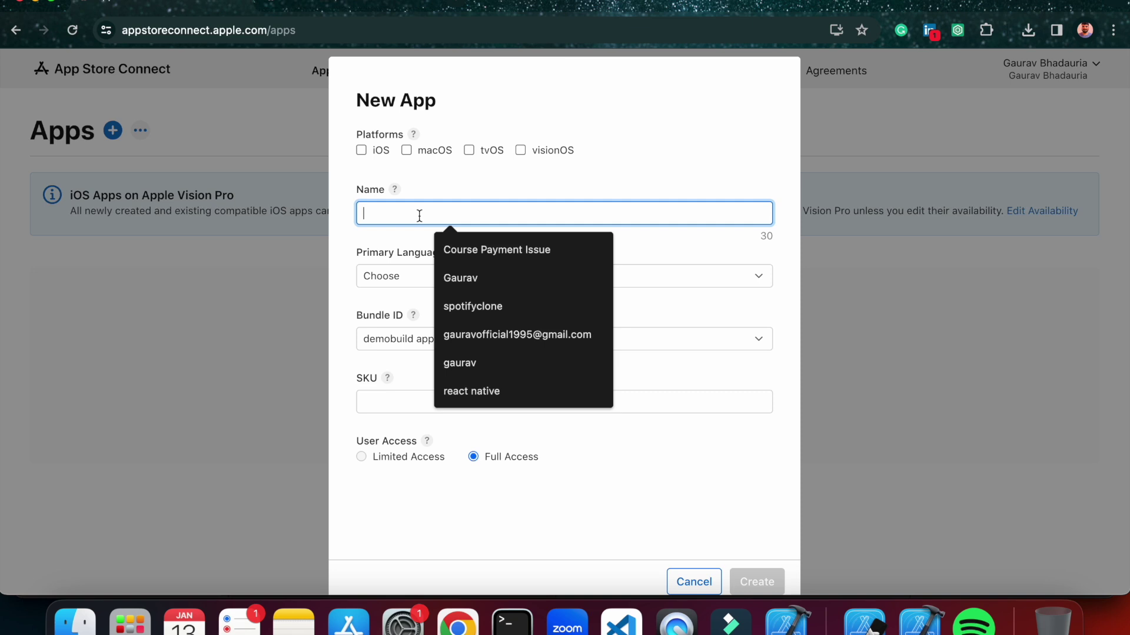
click(417, 239)
click(417, 208)
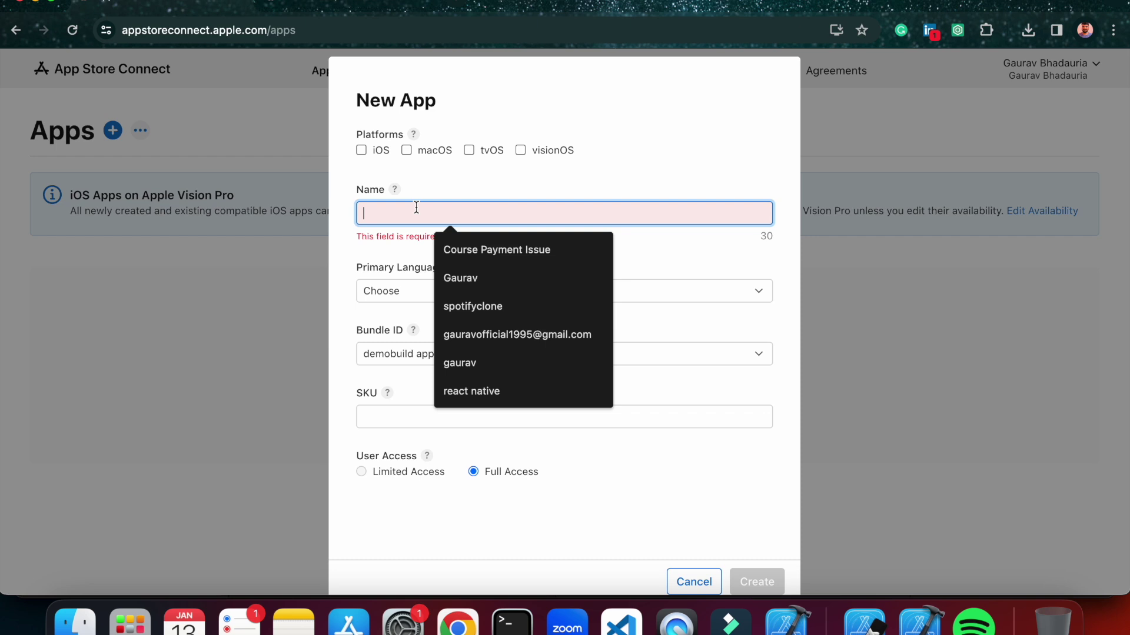
click(395, 251)
click(410, 214)
text(Demobuild)
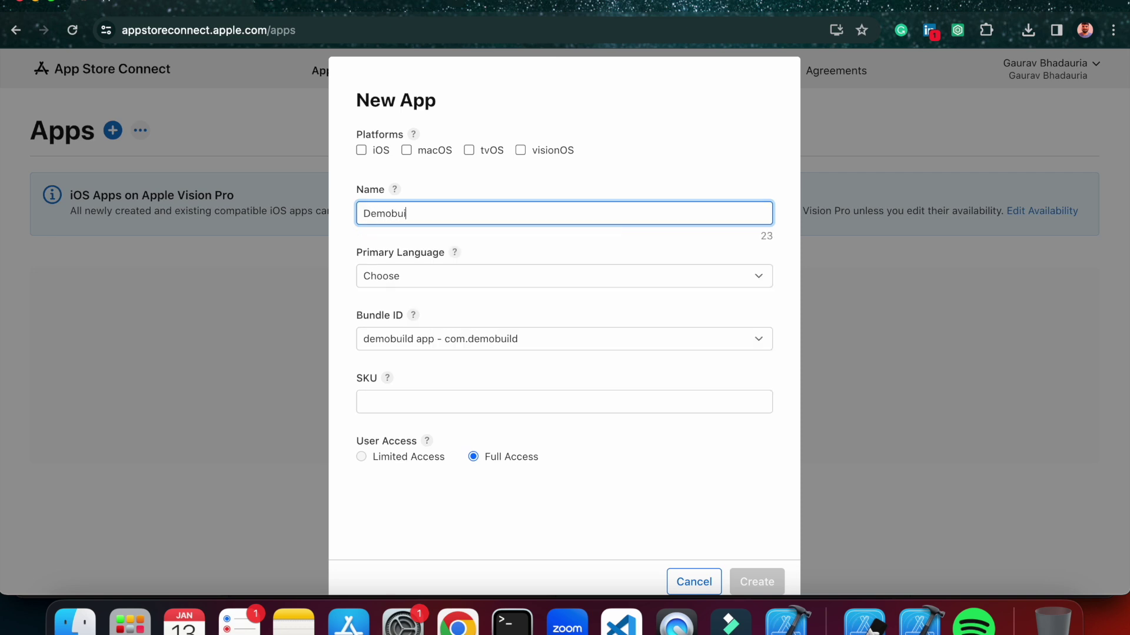
Set the primary language to English (U.S.) and the SKU to demobuild.
click(460, 277)
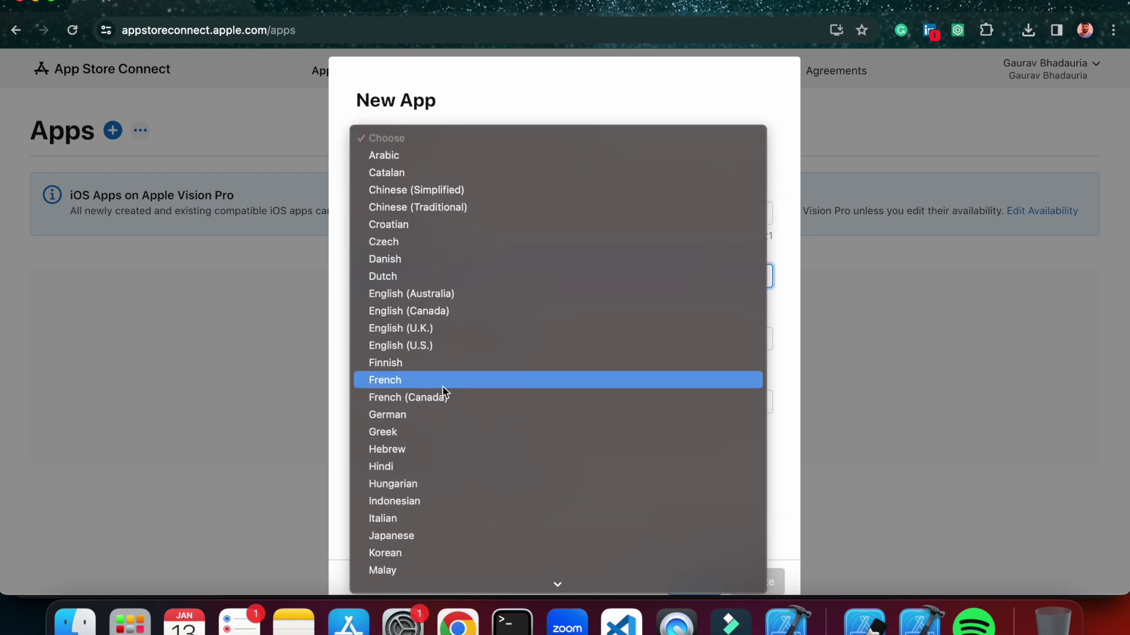
click(428, 284)
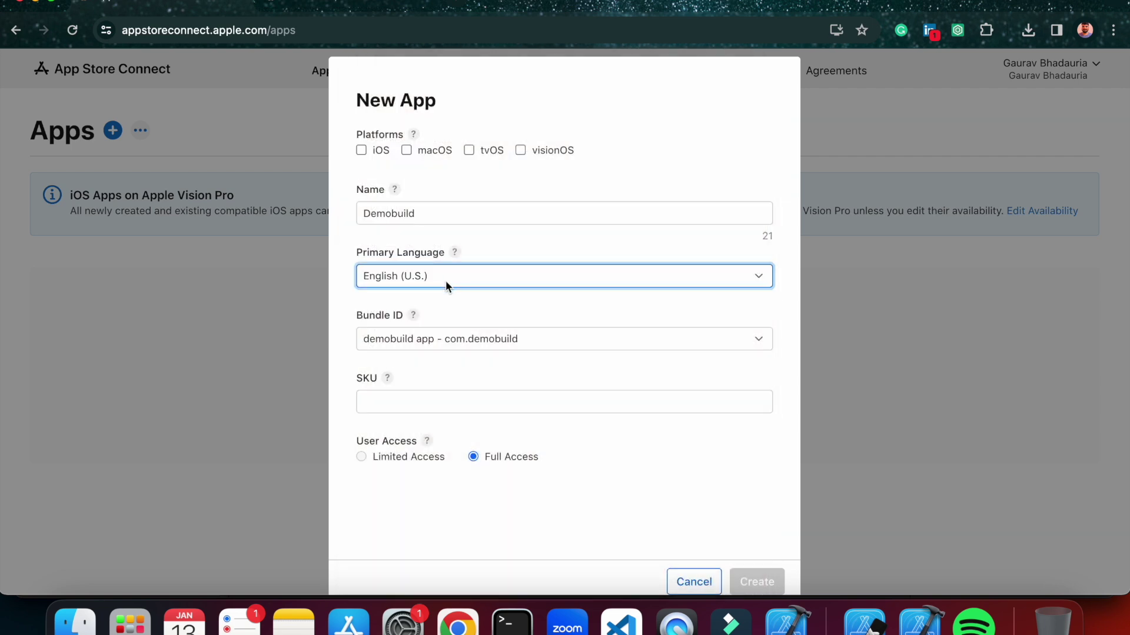
click(389, 379)
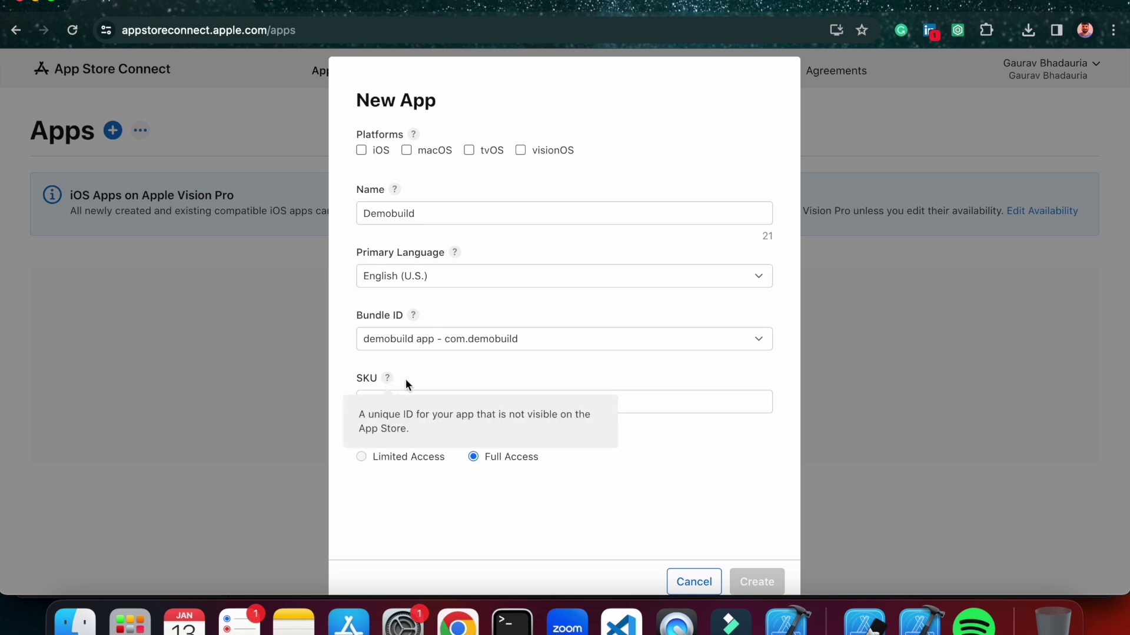
click(421, 400)
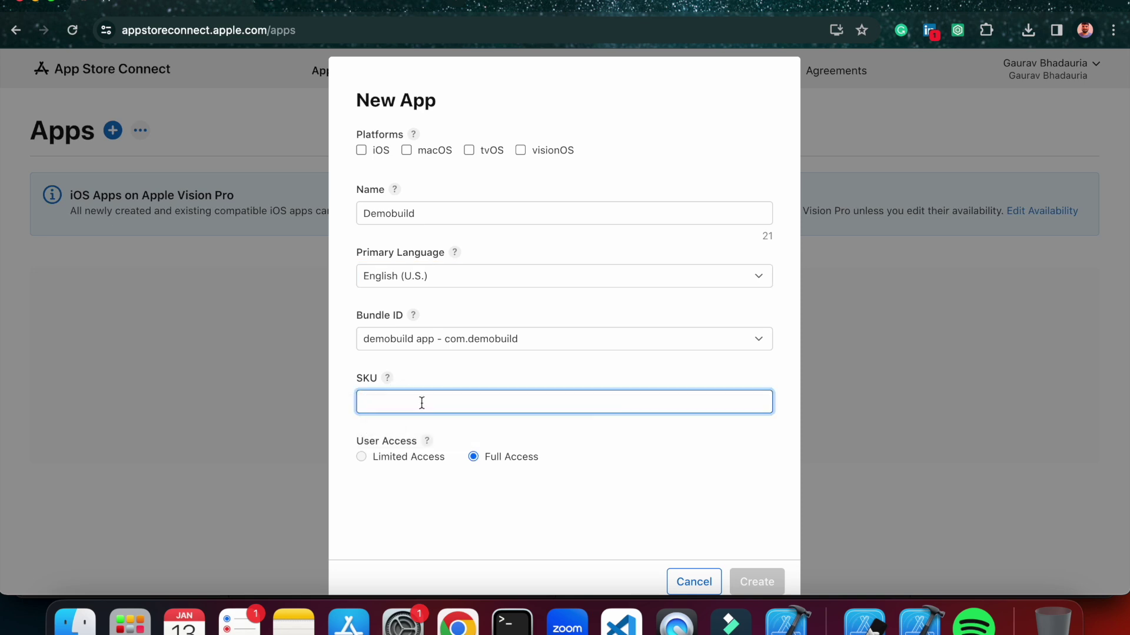
text(demobuild)
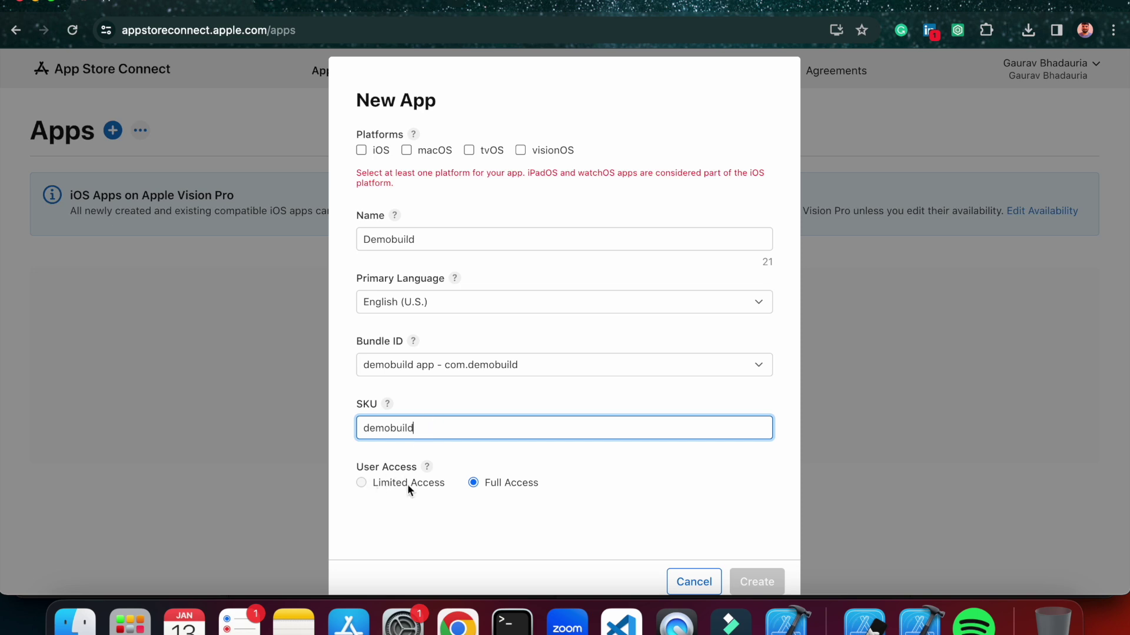
Check iOS as the platform and submit the New App form.
scroll(556, 521, down, 1)
click(355, 468)
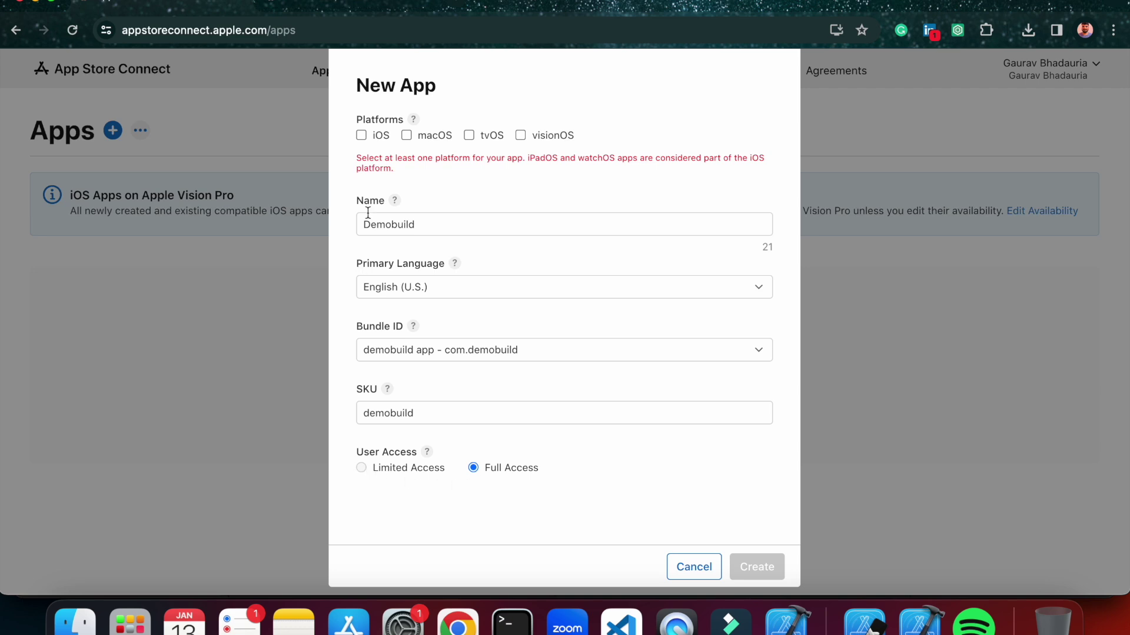
click(362, 137)
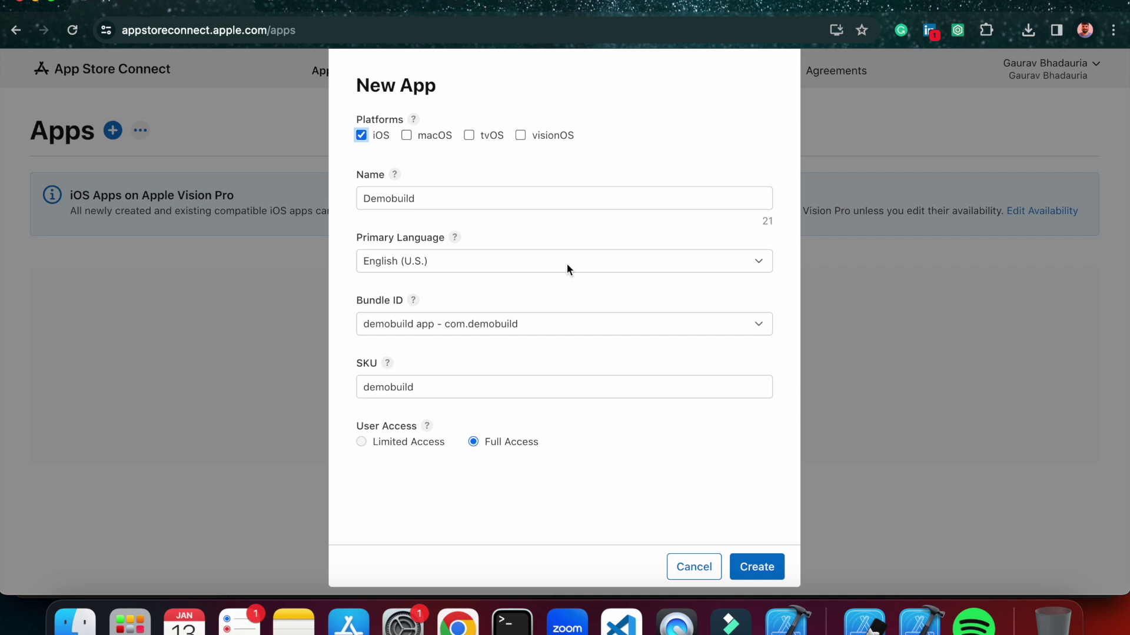
click(757, 565)
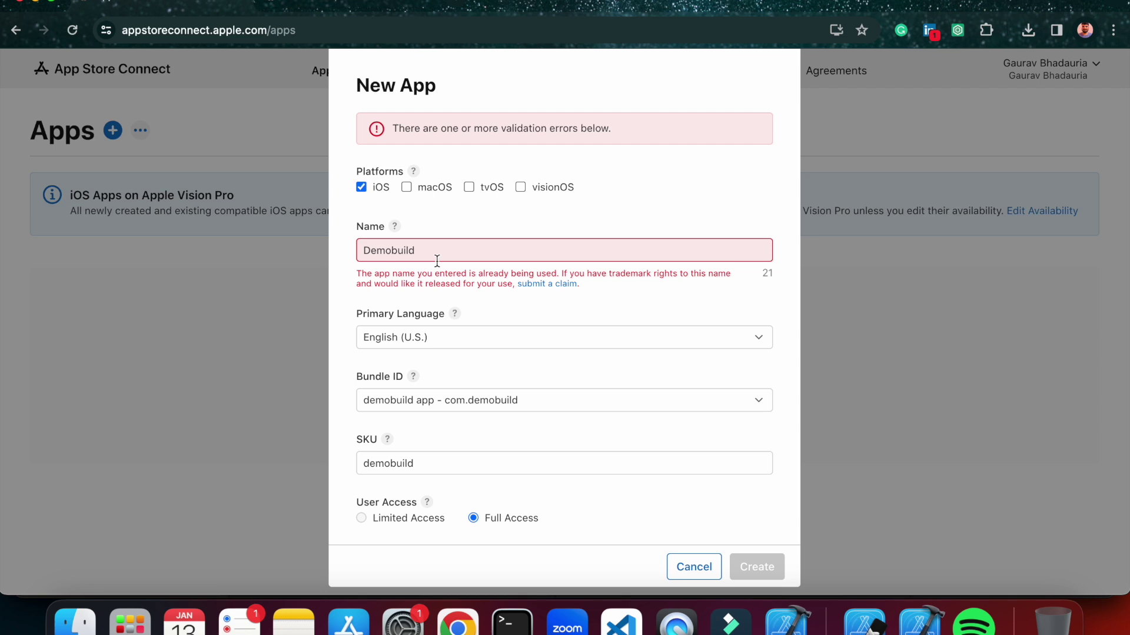
Rename the app to Demobuildapp, create it, and reload to reach the Version 1.0 page.
click(436, 256)
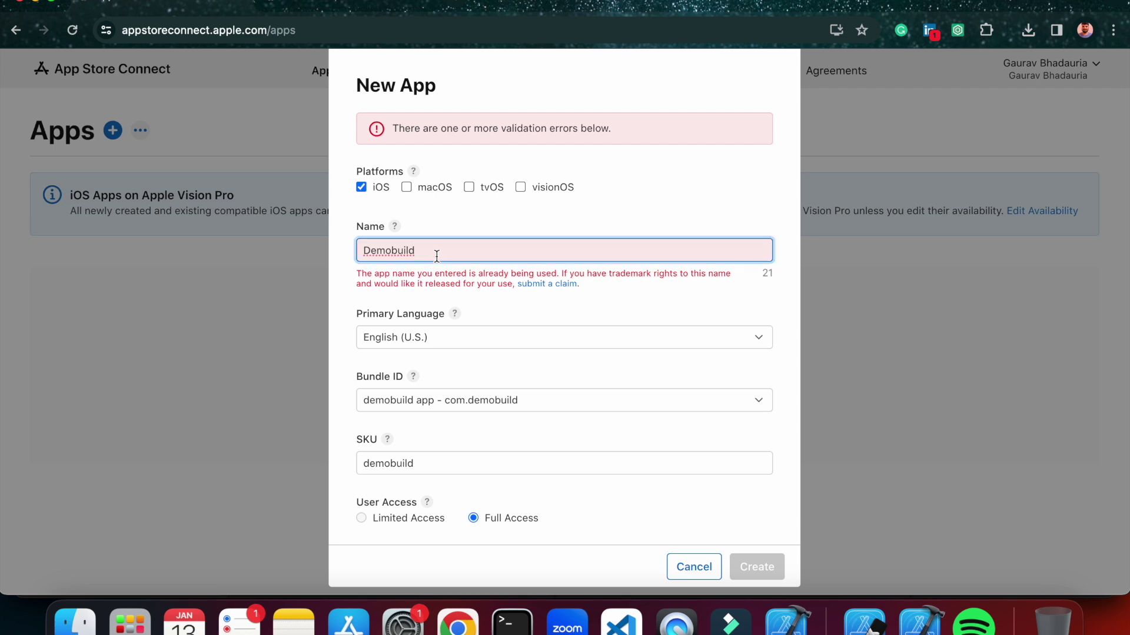
text(app)
click(775, 577)
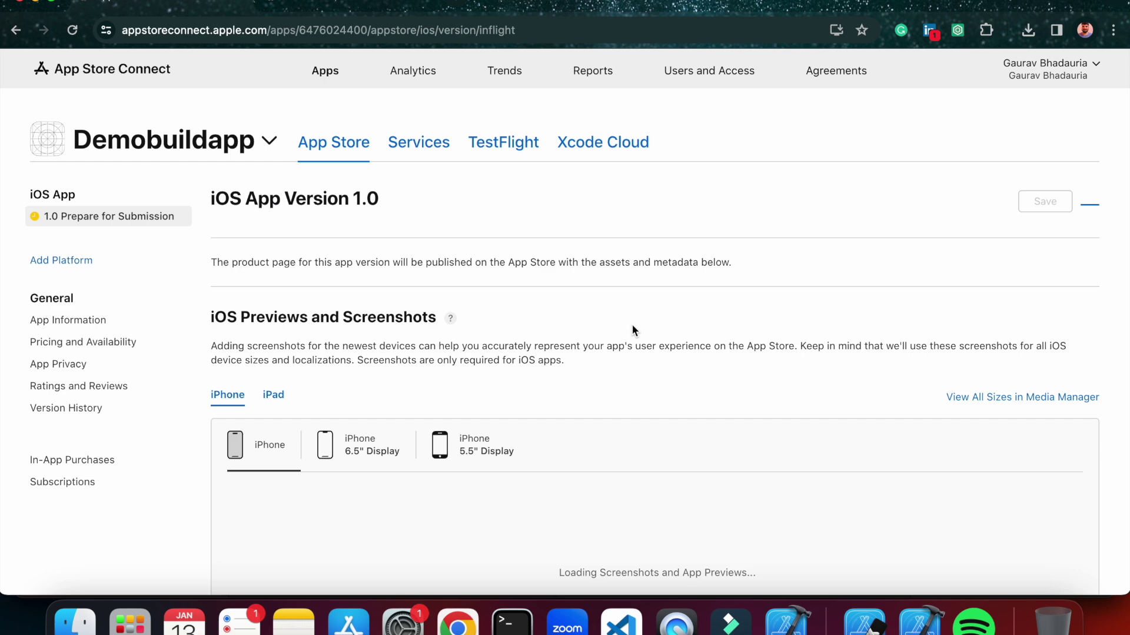
scroll(548, 358, down, 10)
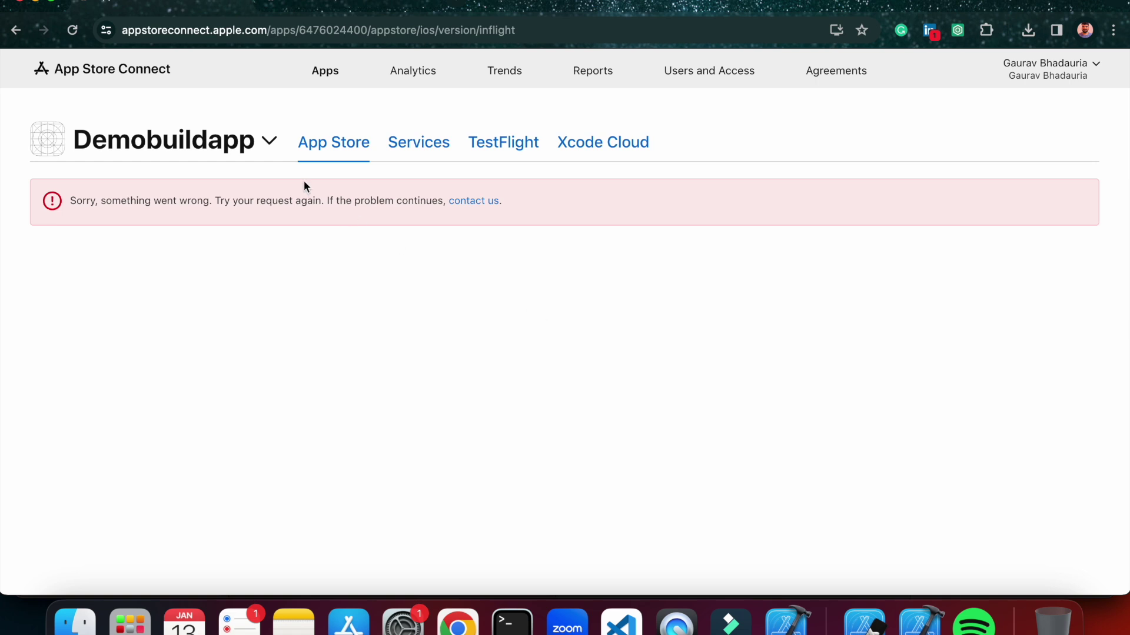
click(72, 30)
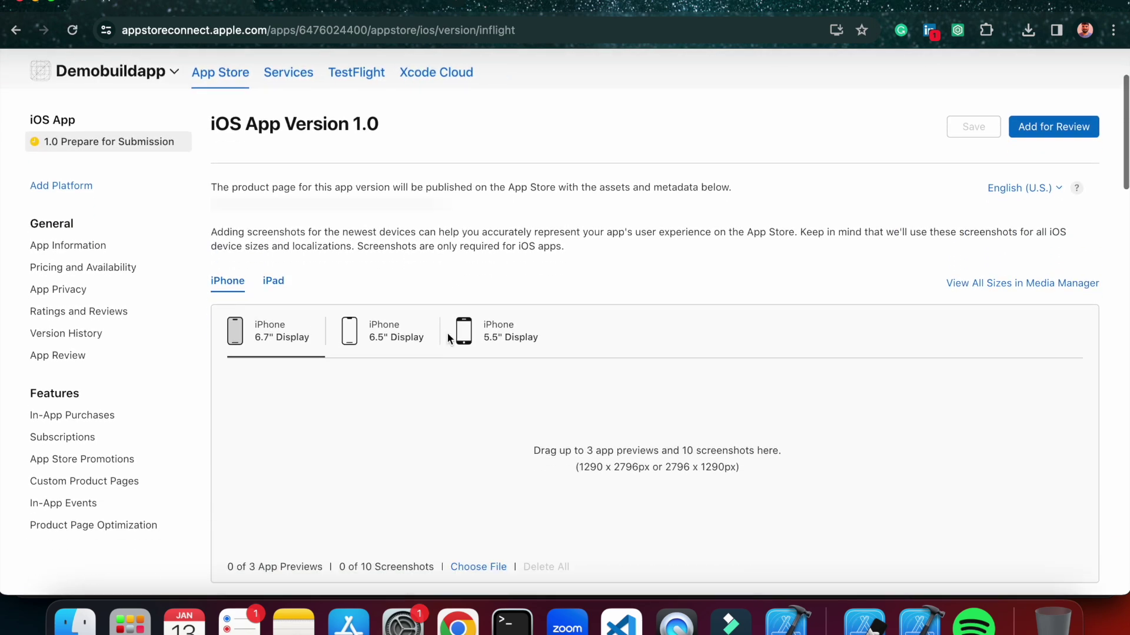
In App Information, declare no third-party content under Content Rights and start the age rating questionnaire.
click(108, 249)
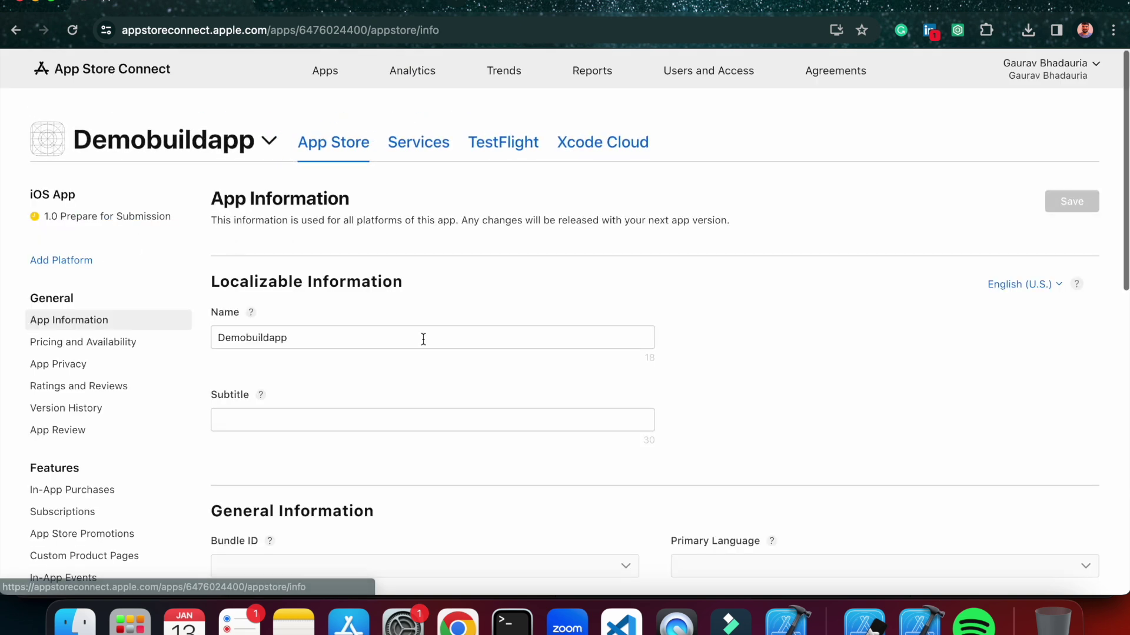
scroll(241, 379, down, 3)
scroll(610, 382, down, 3)
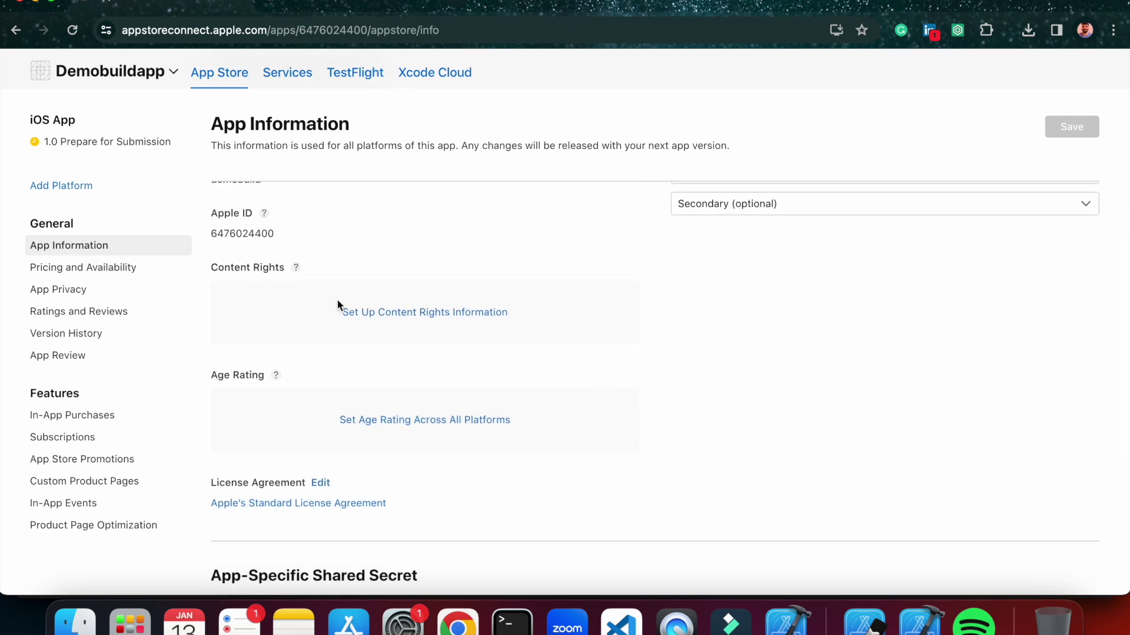
click(381, 313)
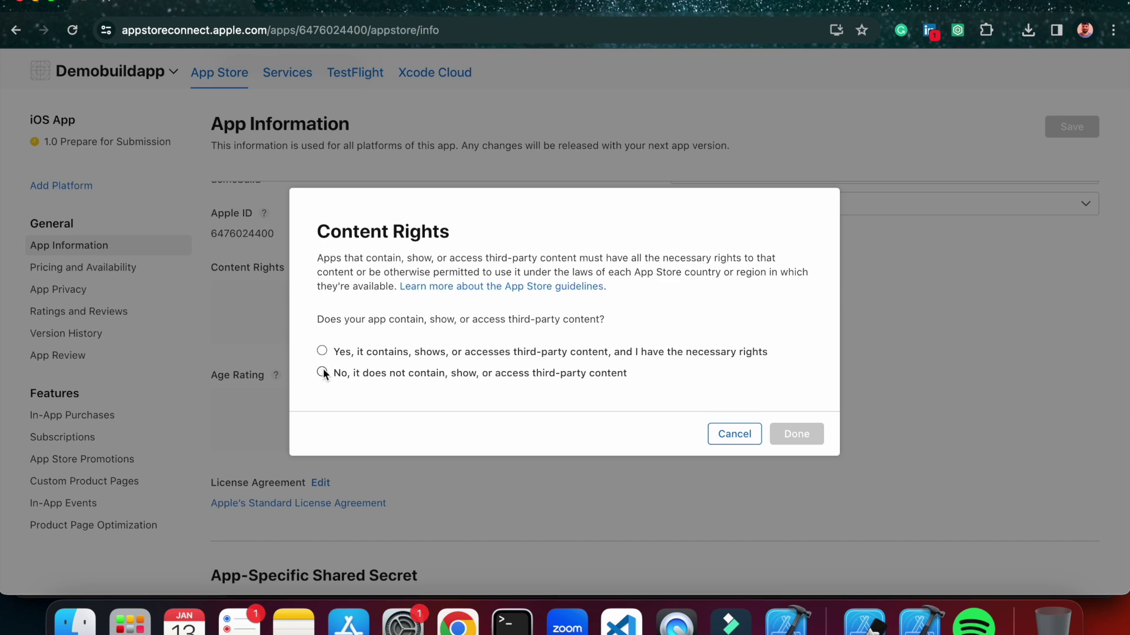
click(322, 373)
click(797, 432)
scroll(558, 414, down, 3)
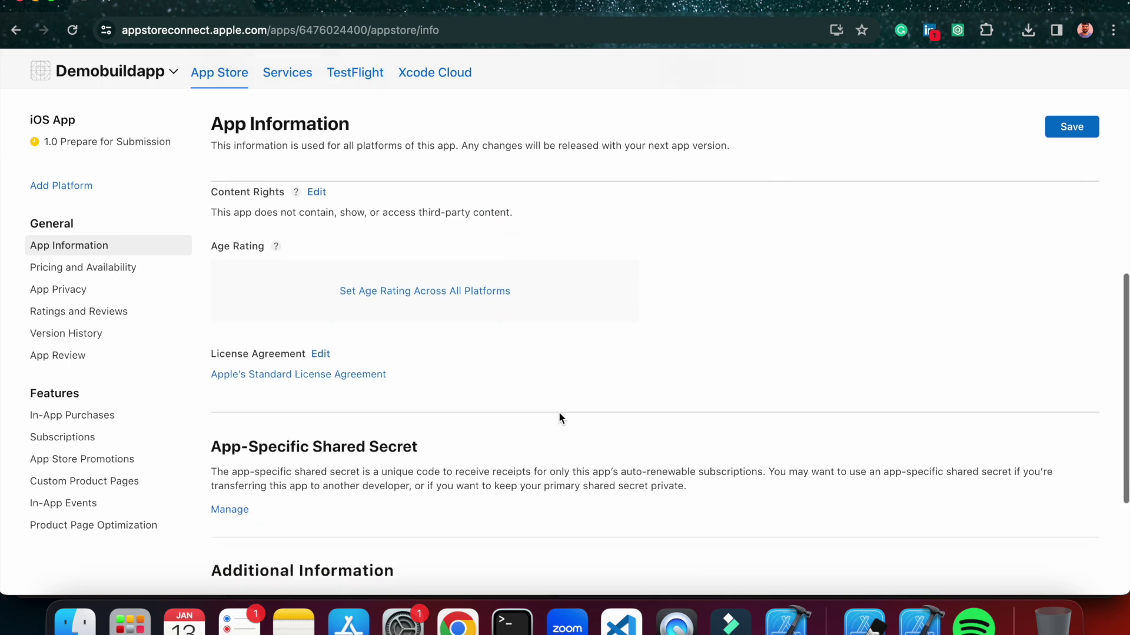
click(476, 272)
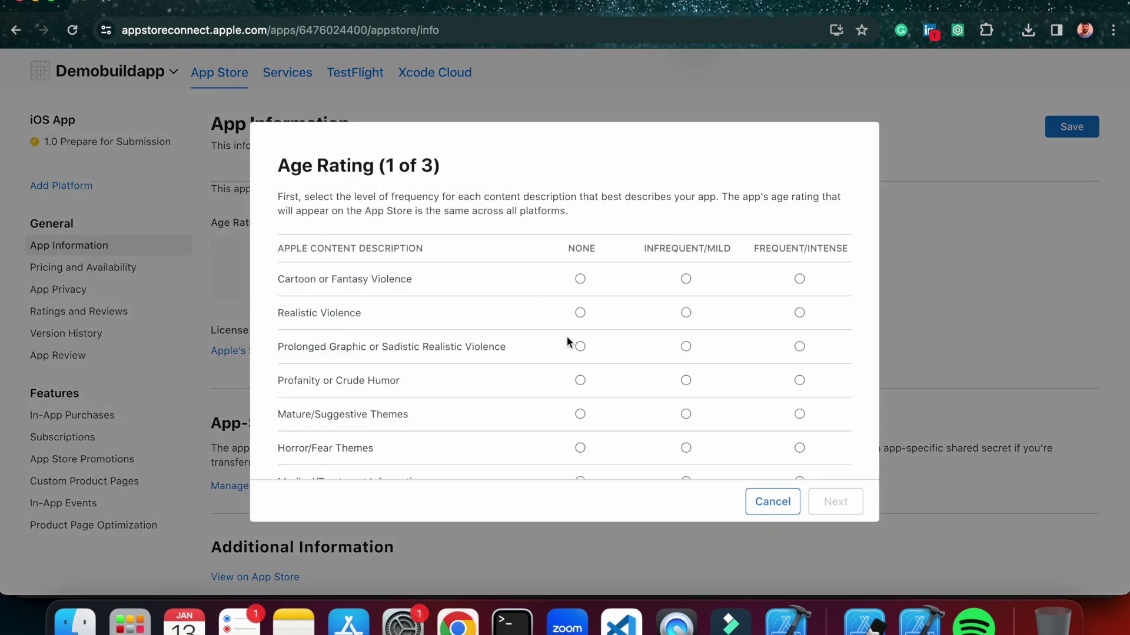
Rate every violence, mature theme, substance, gambling, sexual content and contest descriptor as None.
scroll(568, 340, down, 7)
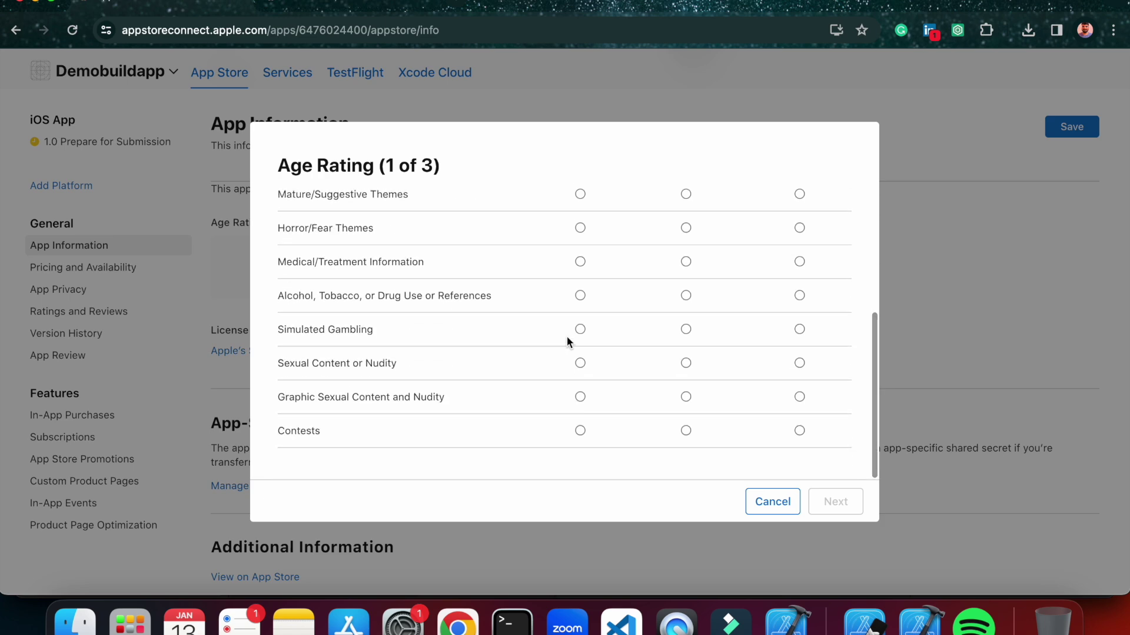
scroll(566, 341, up, 4)
scroll(566, 336, up, 2)
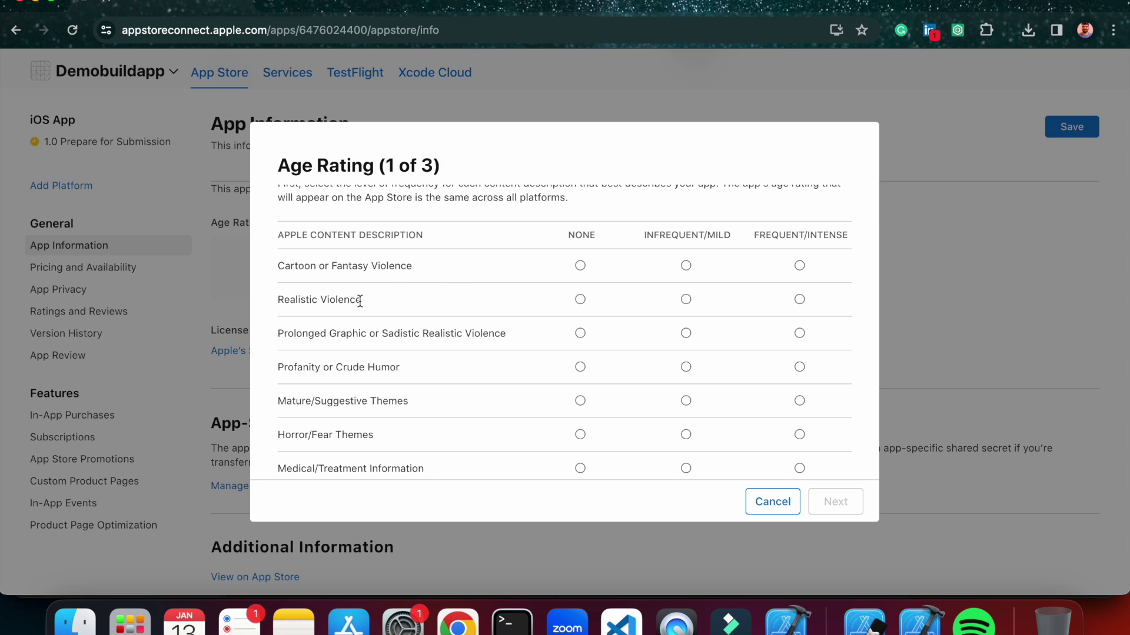
scroll(455, 335, up, 1)
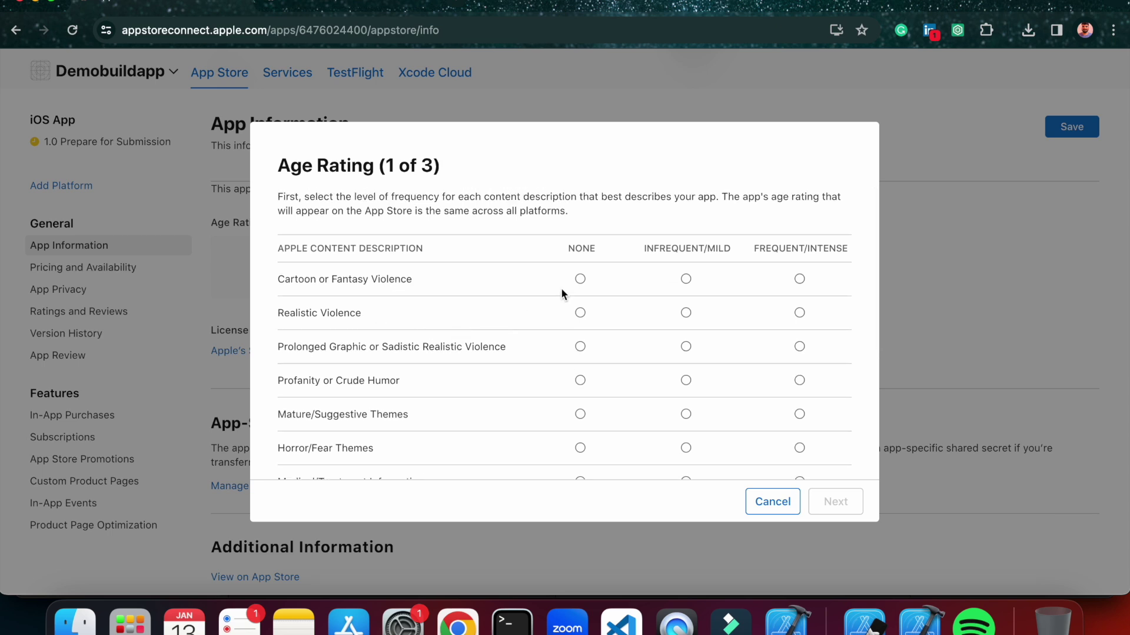
click(580, 279)
click(580, 313)
click(581, 346)
click(580, 380)
click(580, 414)
scroll(582, 414, down, 2)
click(581, 385)
click(580, 417)
click(580, 452)
scroll(583, 450, down, 4)
click(580, 329)
click(580, 397)
click(580, 430)
click(825, 501)
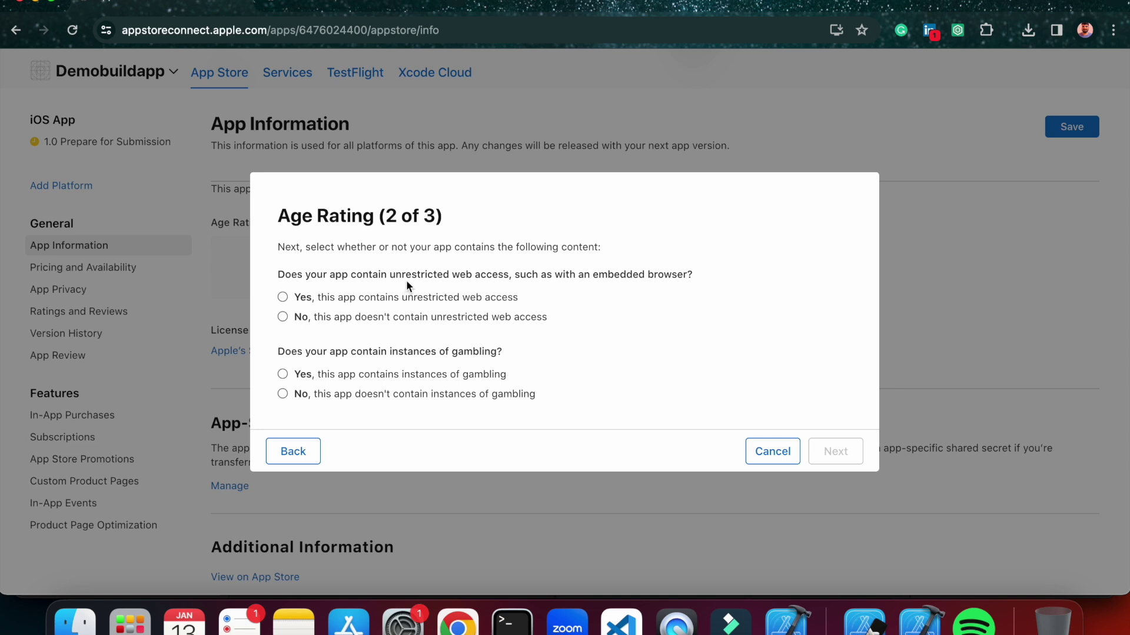
Answer No to unrestricted web access and gambling, then restrict the app to Ages 17+.
click(283, 317)
click(282, 394)
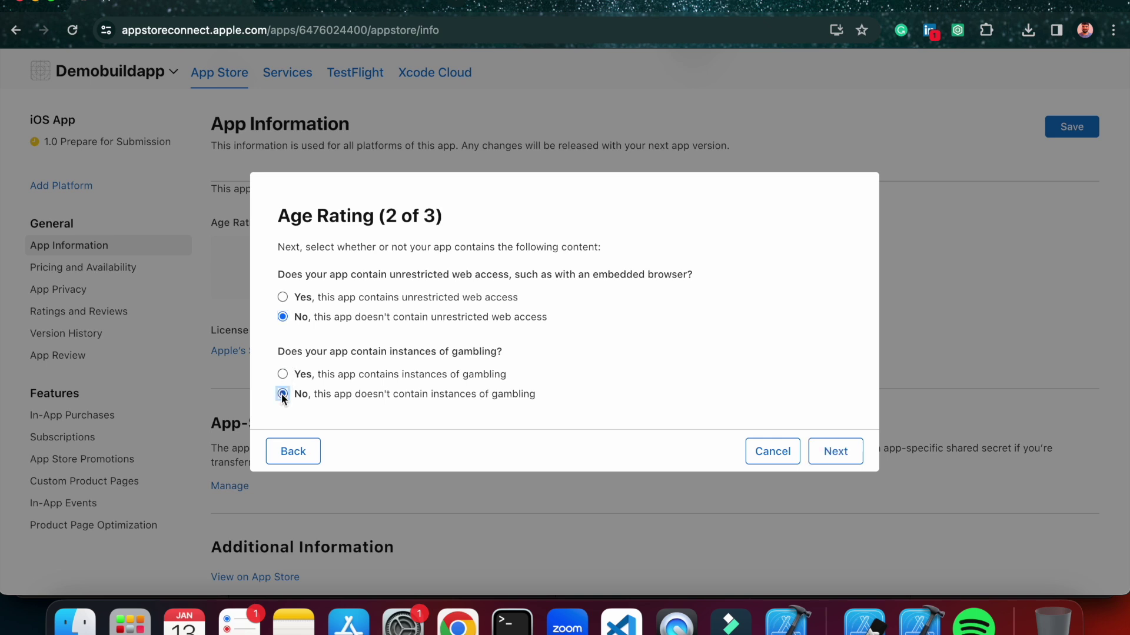
click(815, 451)
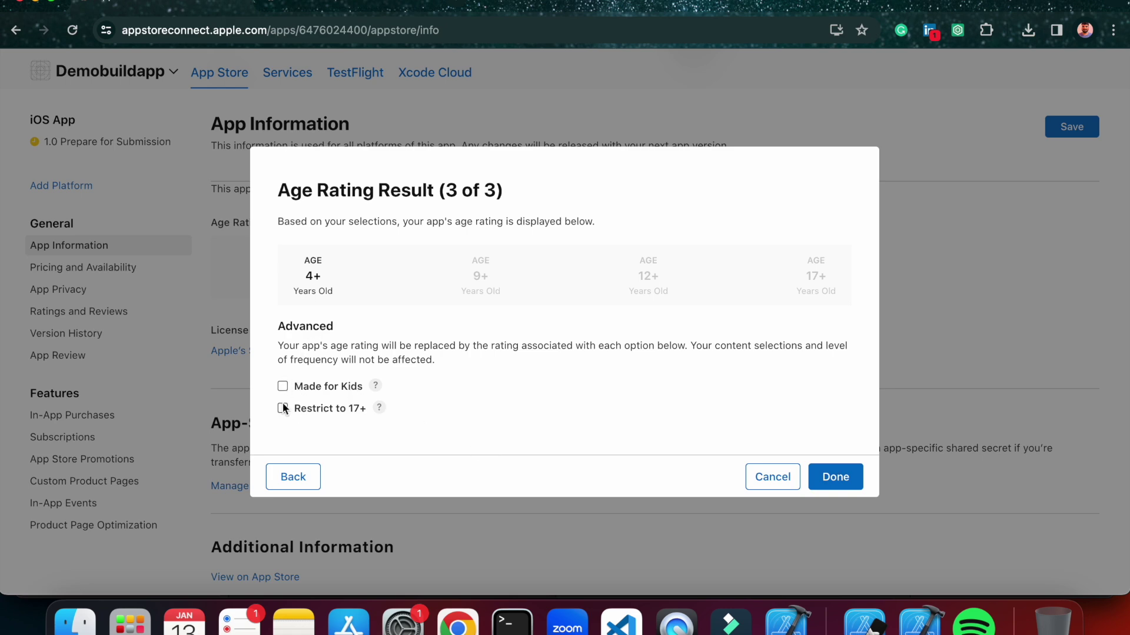
click(283, 387)
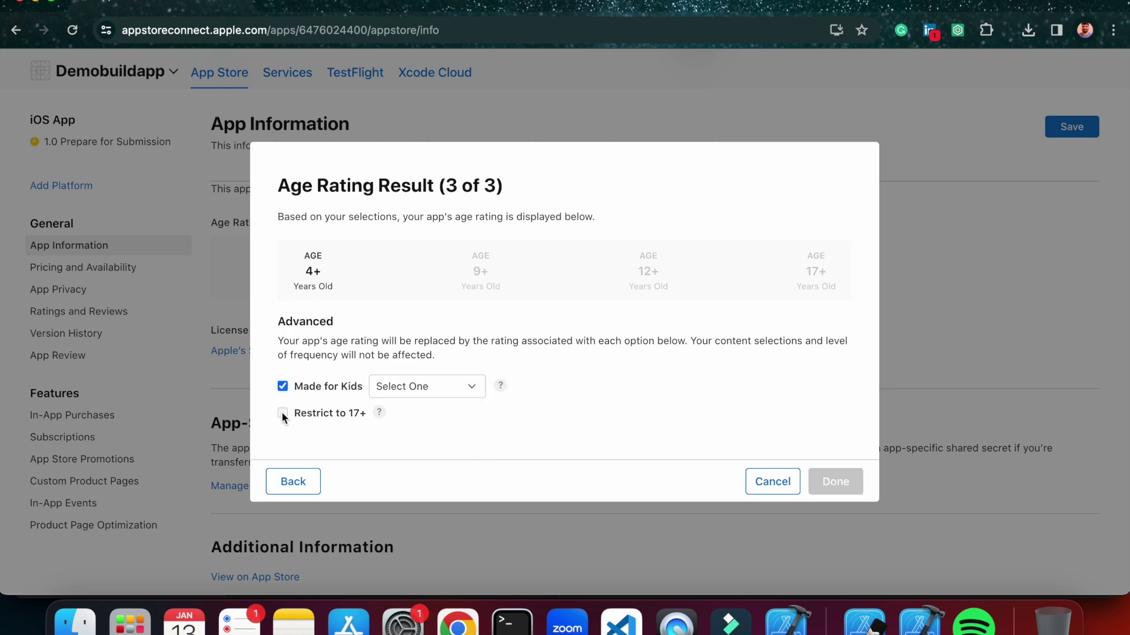
click(281, 387)
click(282, 407)
click(831, 474)
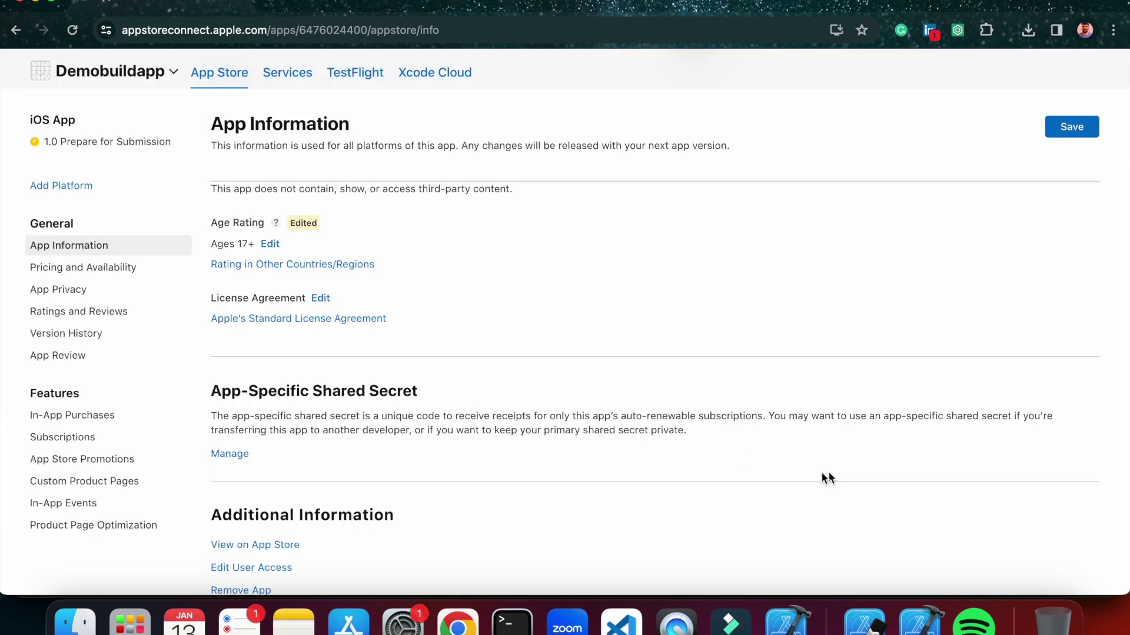
Save the App Information changes.
scroll(327, 390, up, 2)
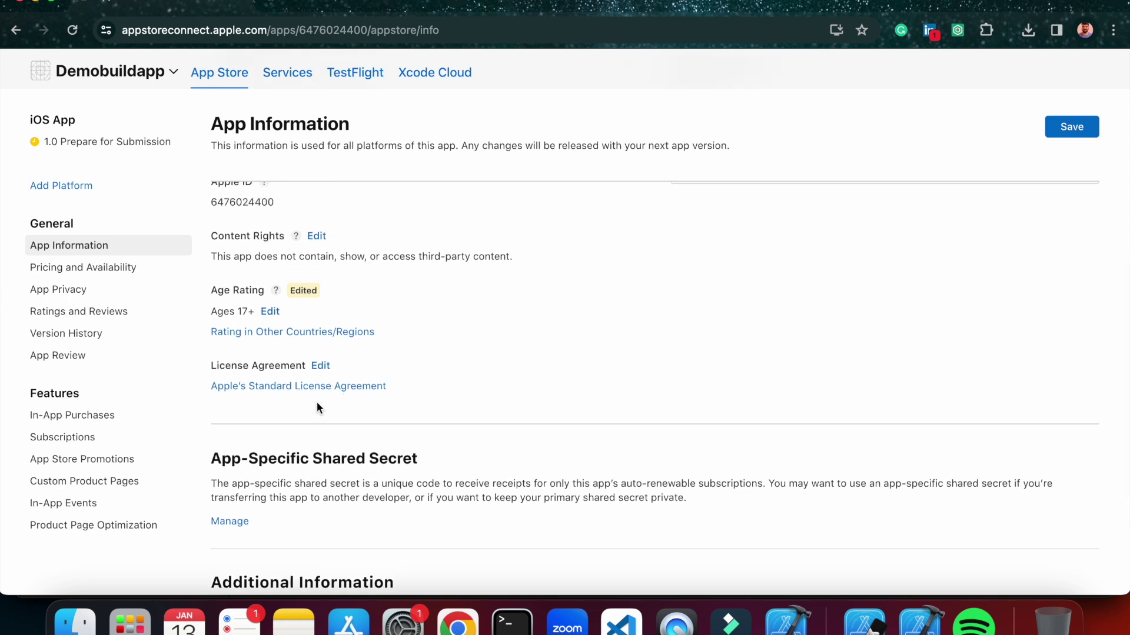
scroll(375, 371, down, 5)
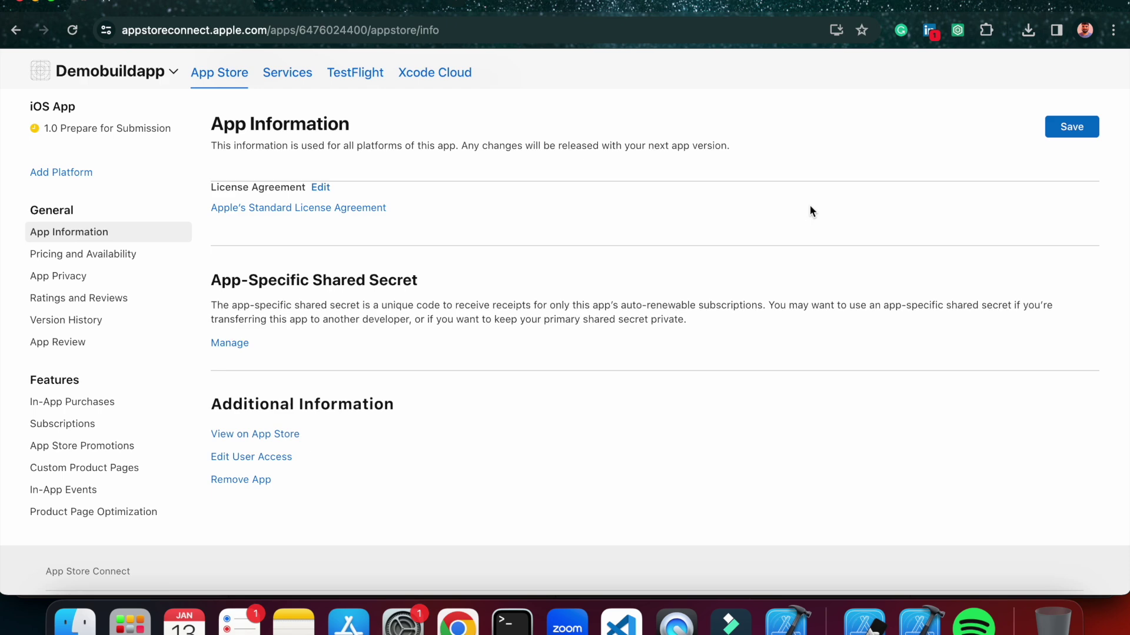
click(1078, 127)
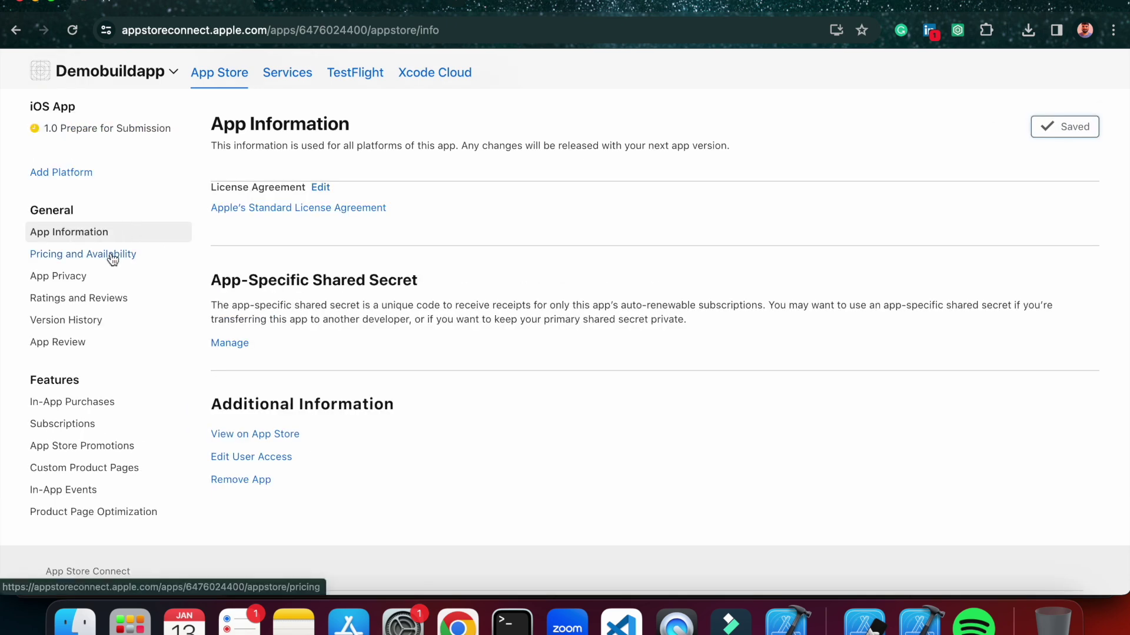
Add a $0.00 price based on United States (USD) and confirm the per-country price schedule.
click(112, 255)
scroll(552, 353, down, 2)
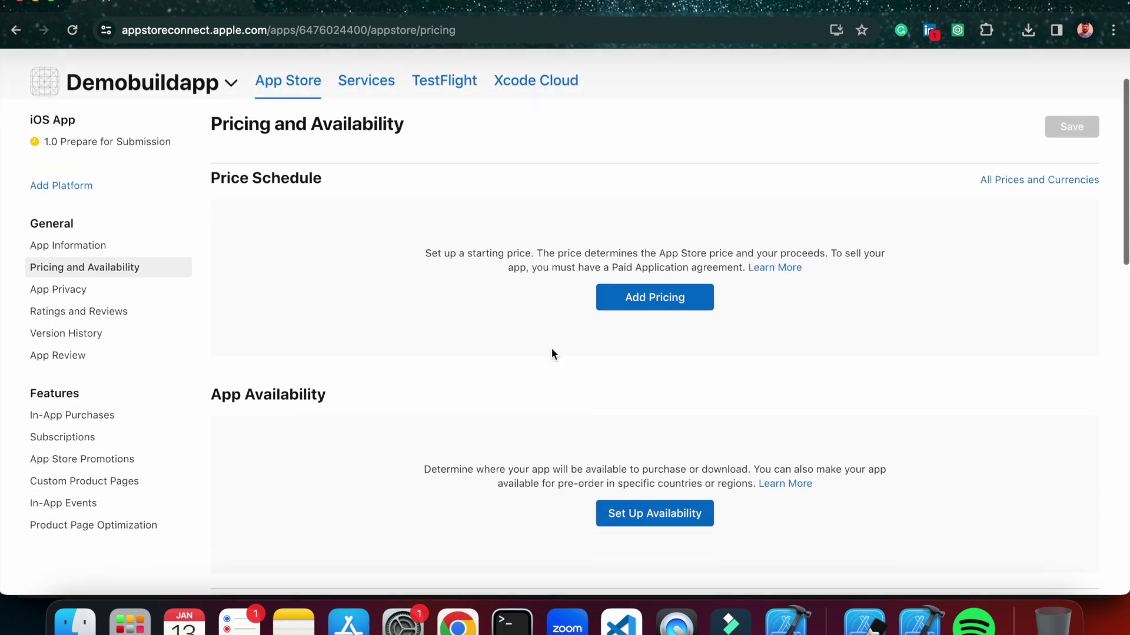
click(637, 286)
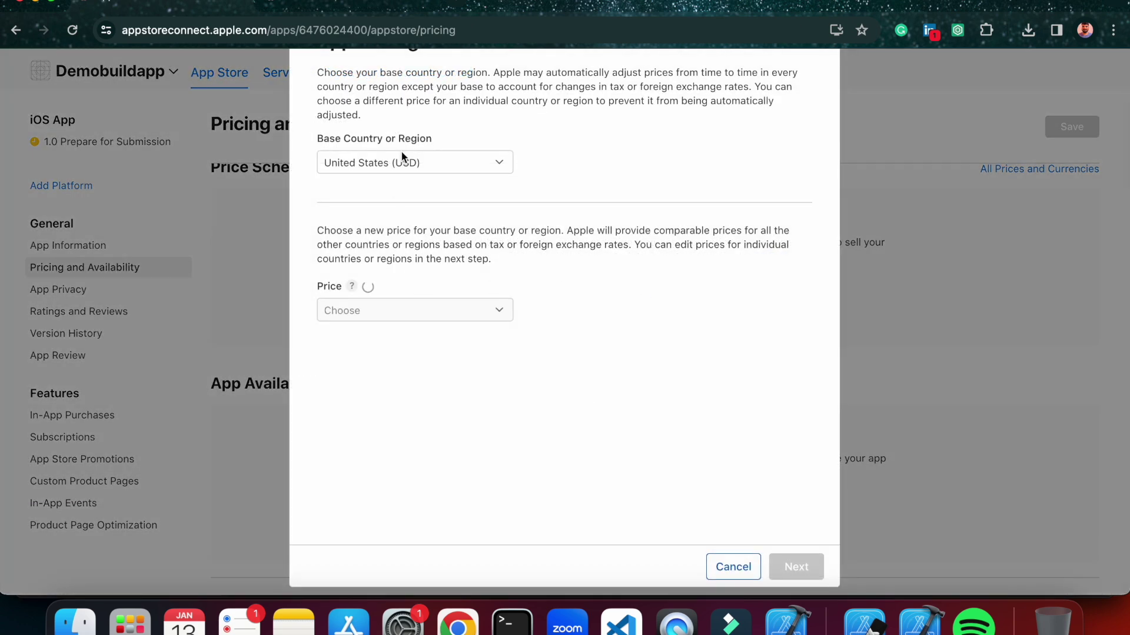
click(386, 309)
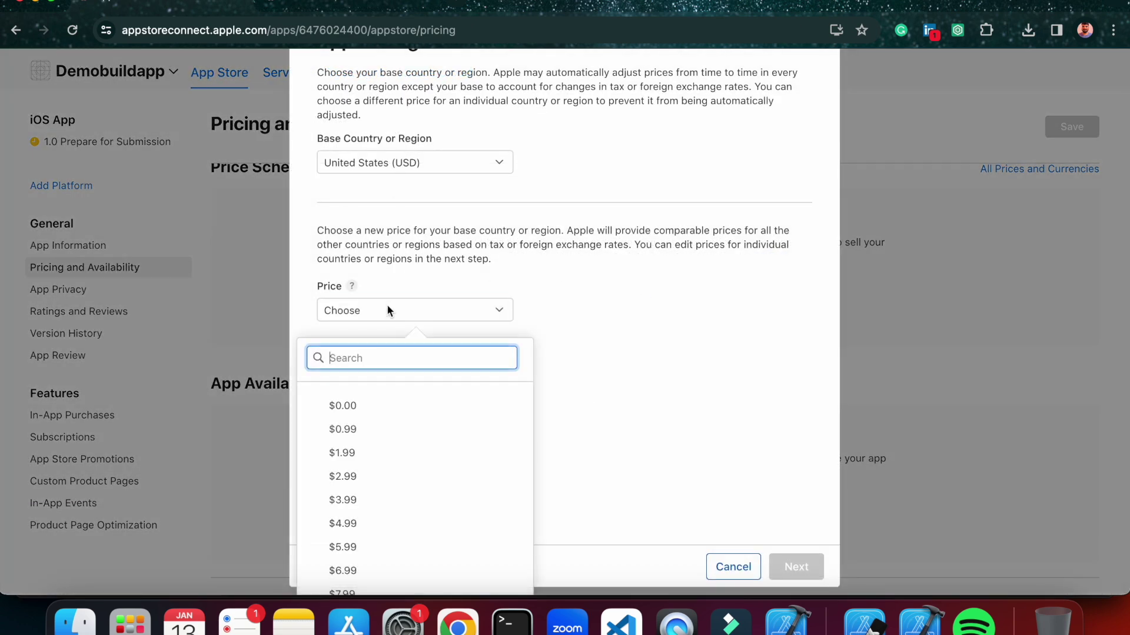
click(368, 410)
click(790, 565)
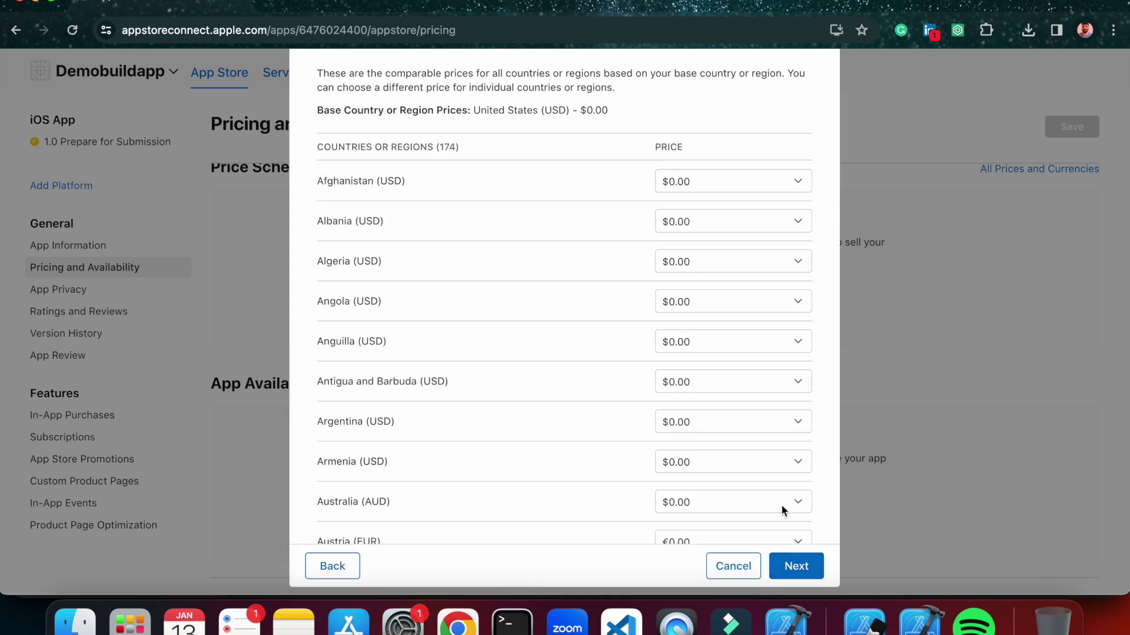
click(814, 574)
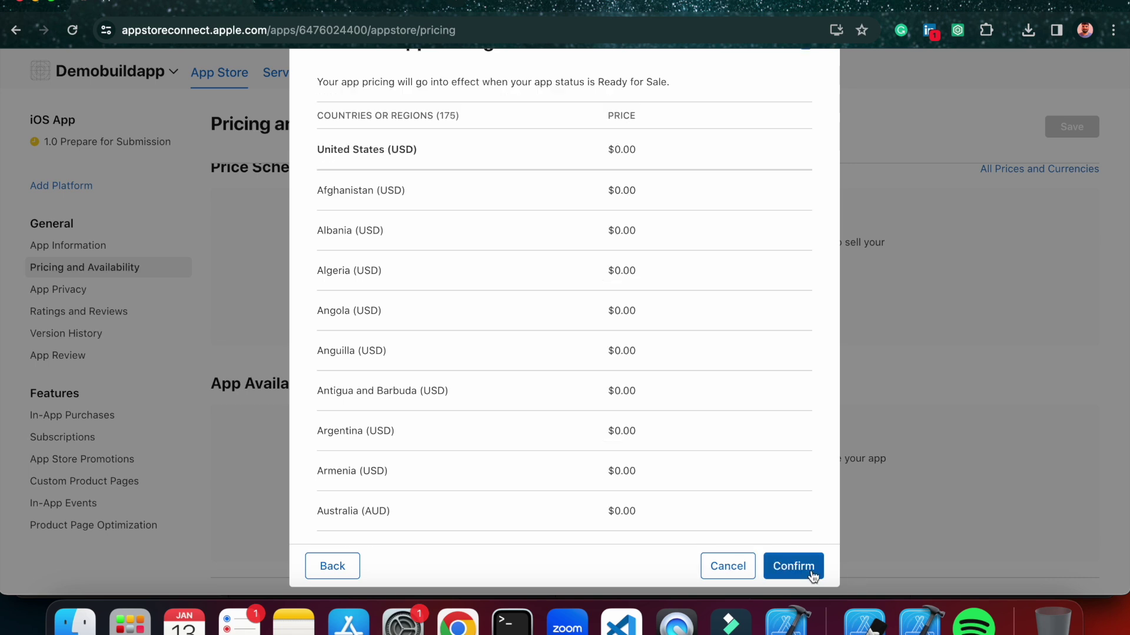
click(812, 574)
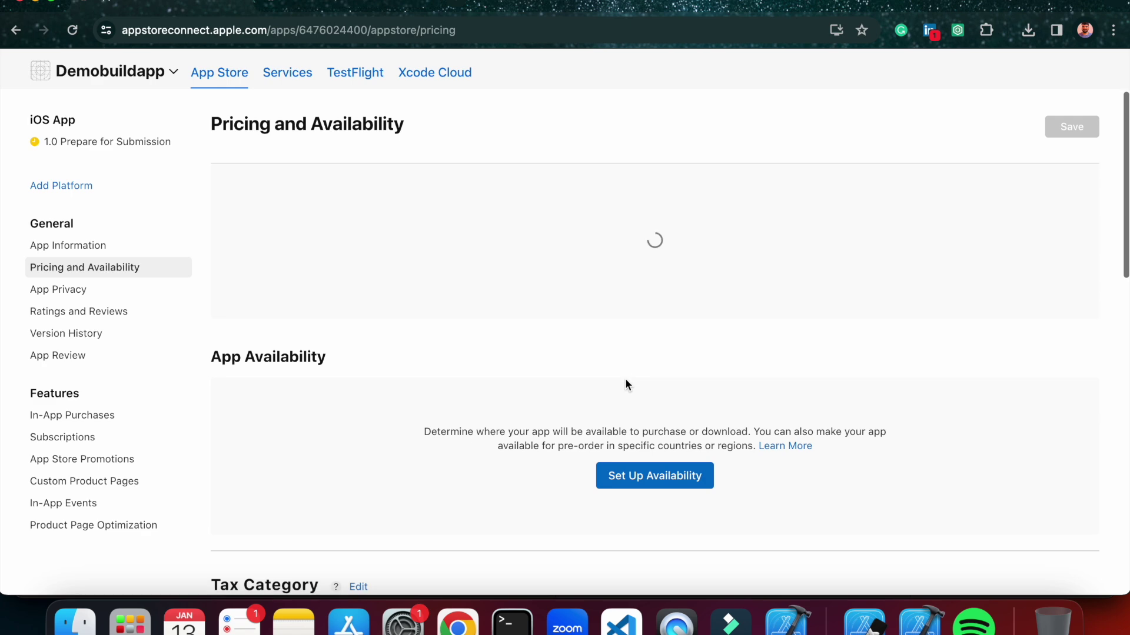
Limit the app's availability to India only and confirm it.
click(656, 368)
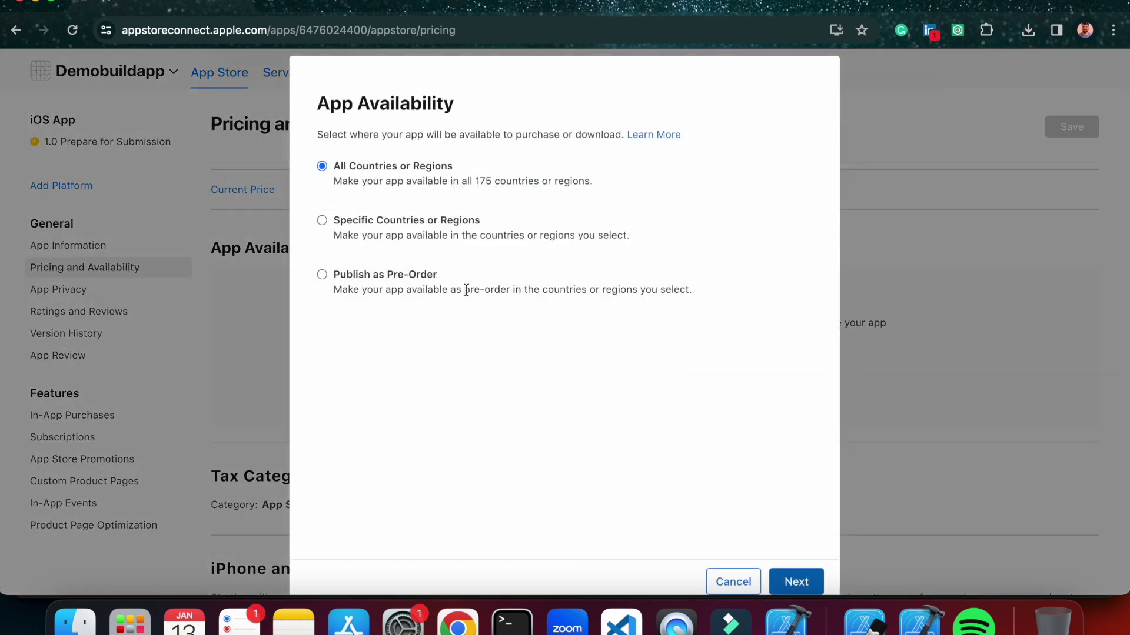
click(322, 220)
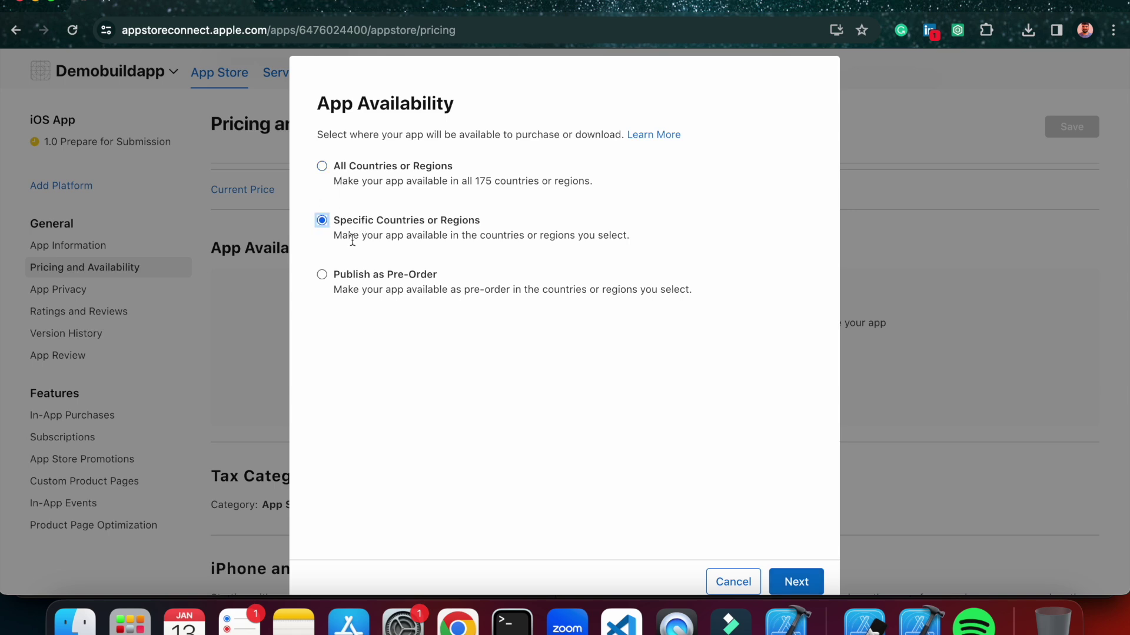
click(783, 572)
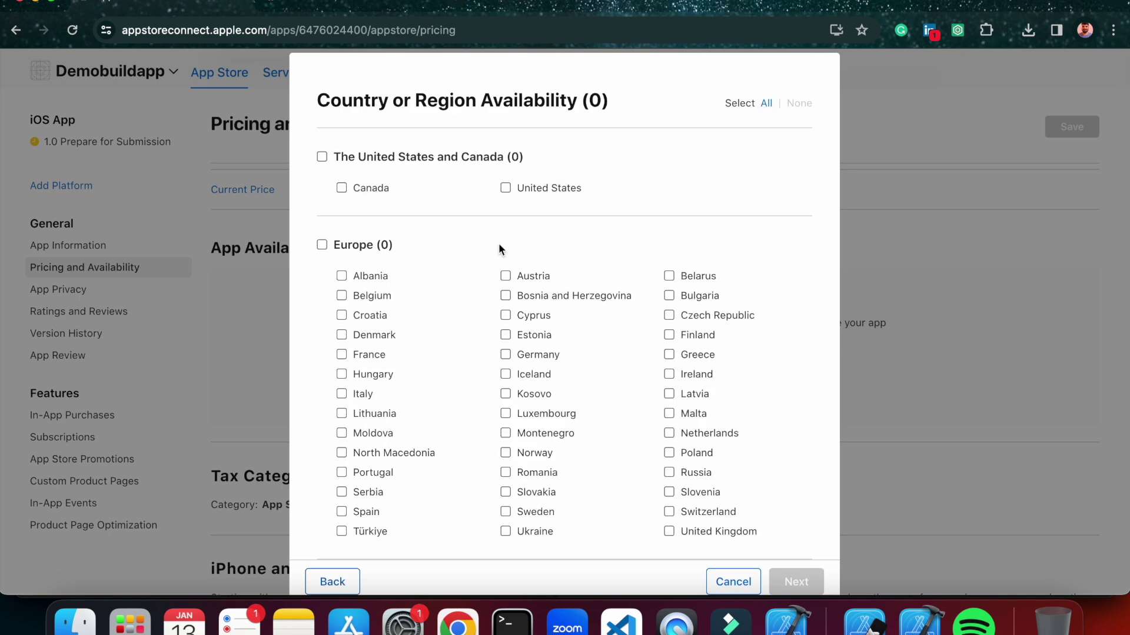
scroll(522, 228, down, 3)
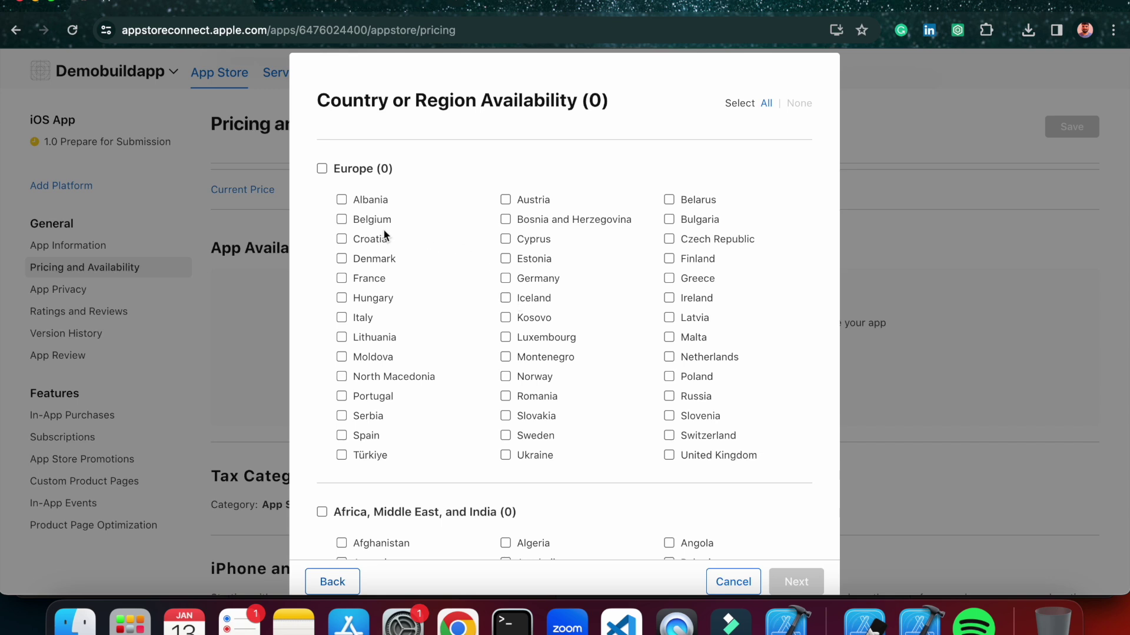
scroll(384, 231, down, 5)
scroll(383, 228, down, 2)
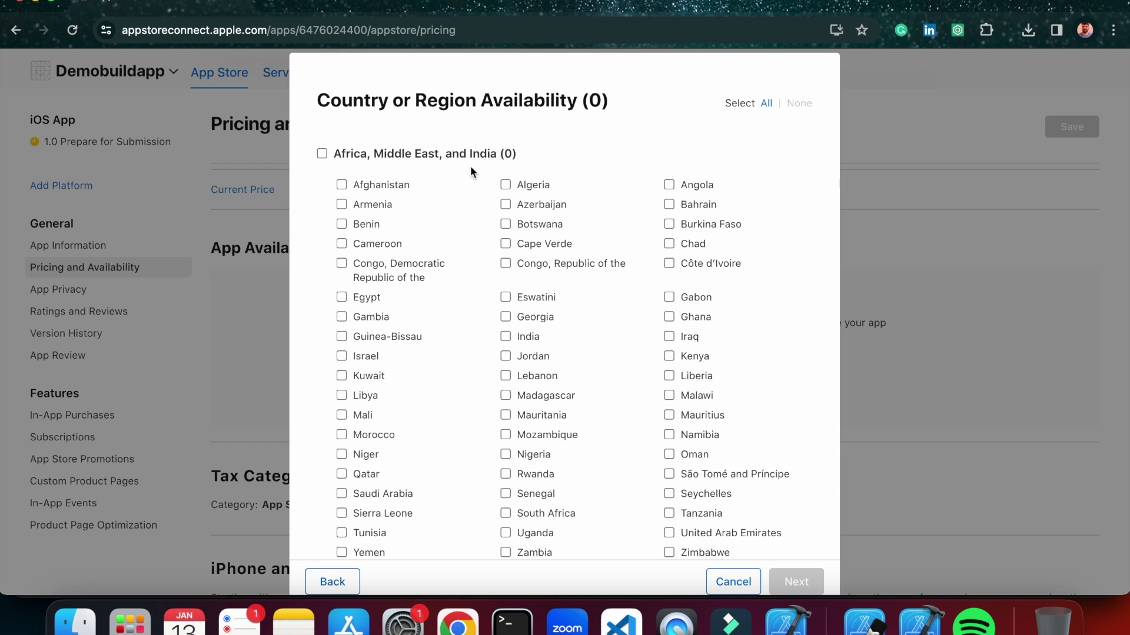
scroll(403, 347, down, 1)
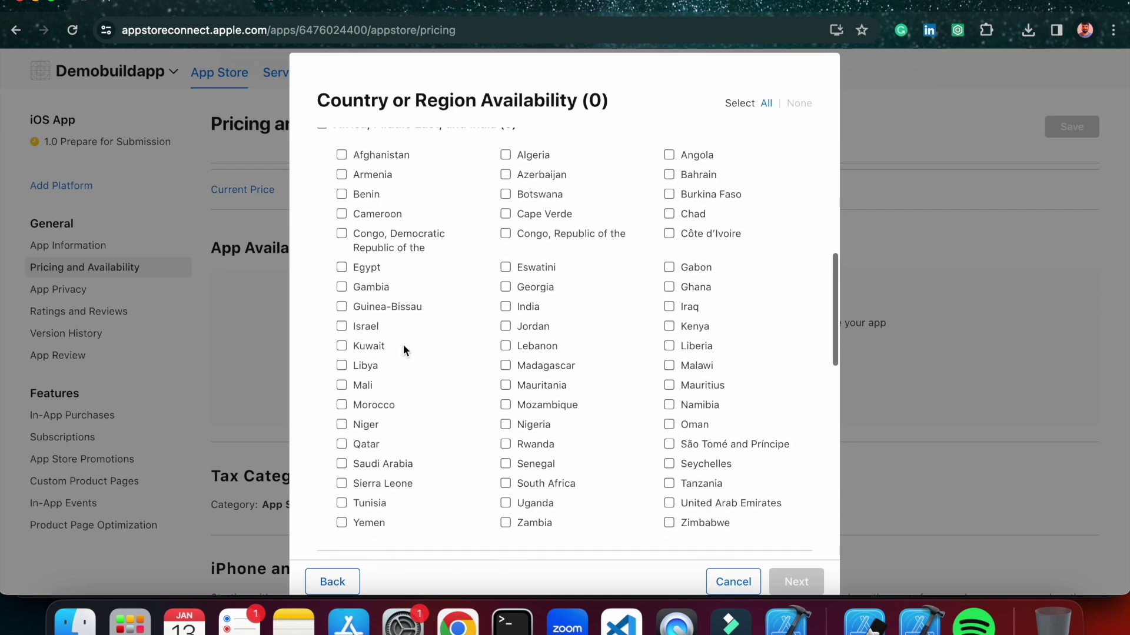
click(518, 306)
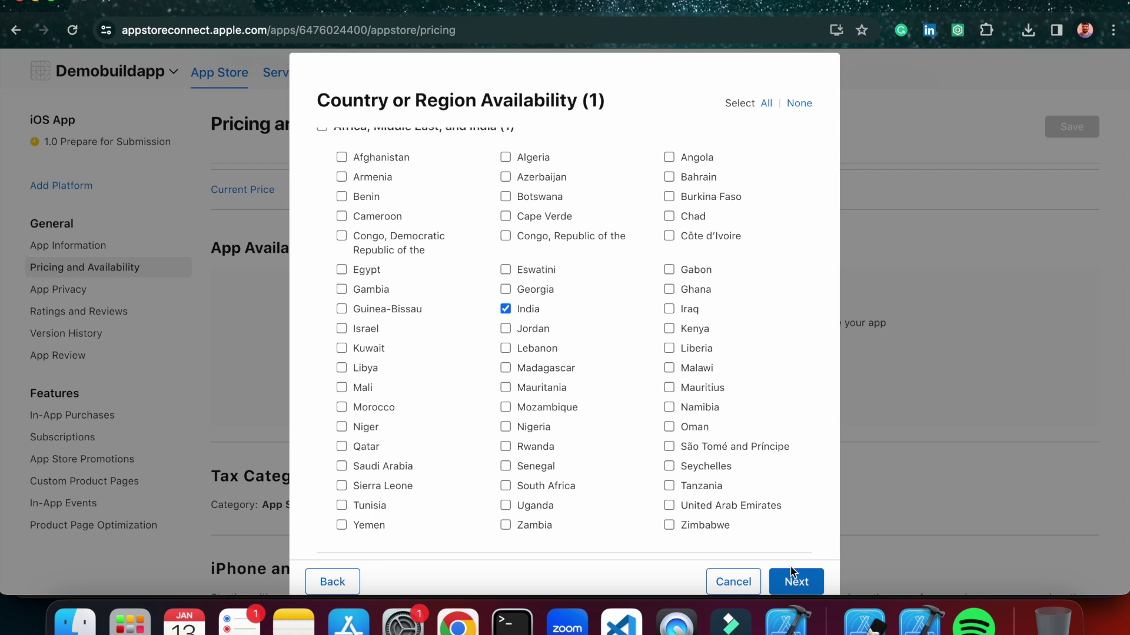
click(799, 583)
click(809, 585)
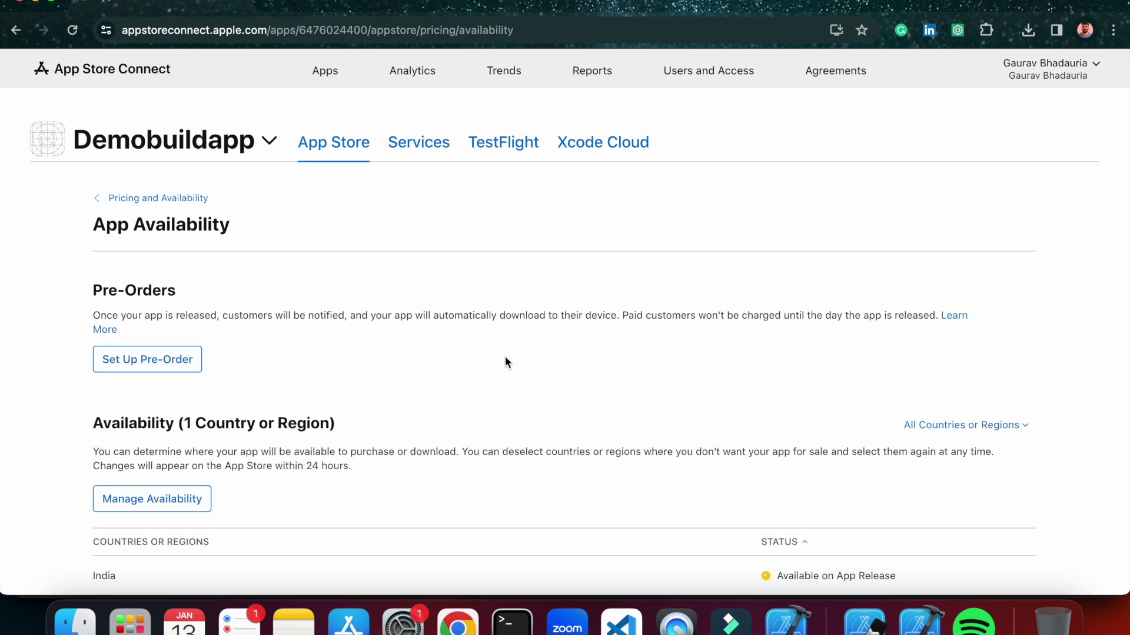
Review the Pricing and Availability overview, then go to App Privacy.
scroll(505, 361, down, 2)
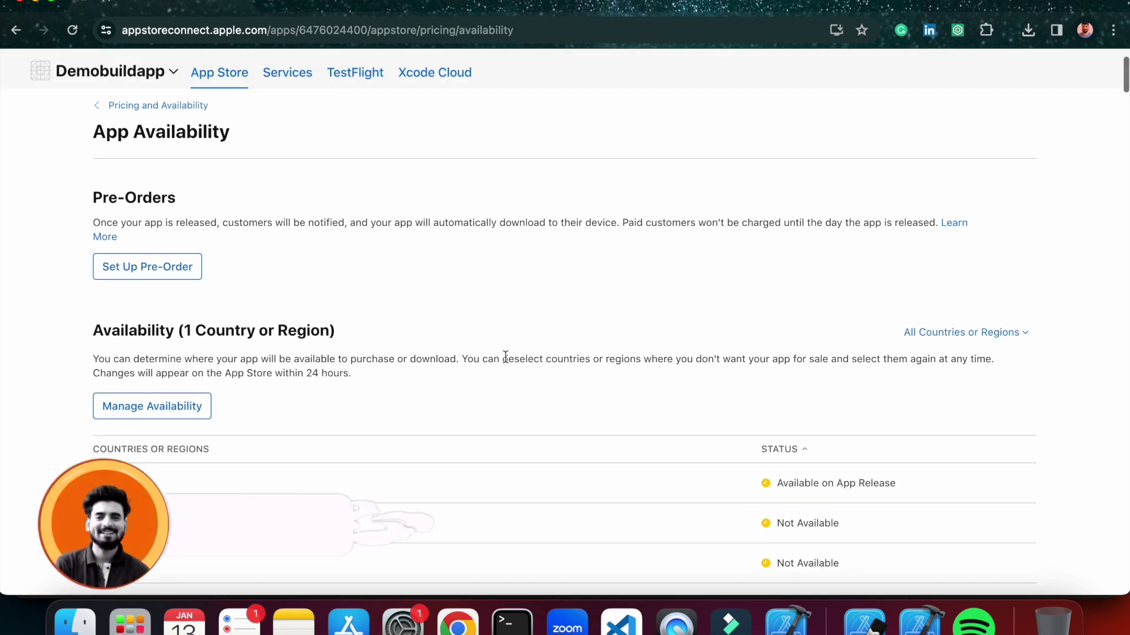
scroll(506, 356, down, 4)
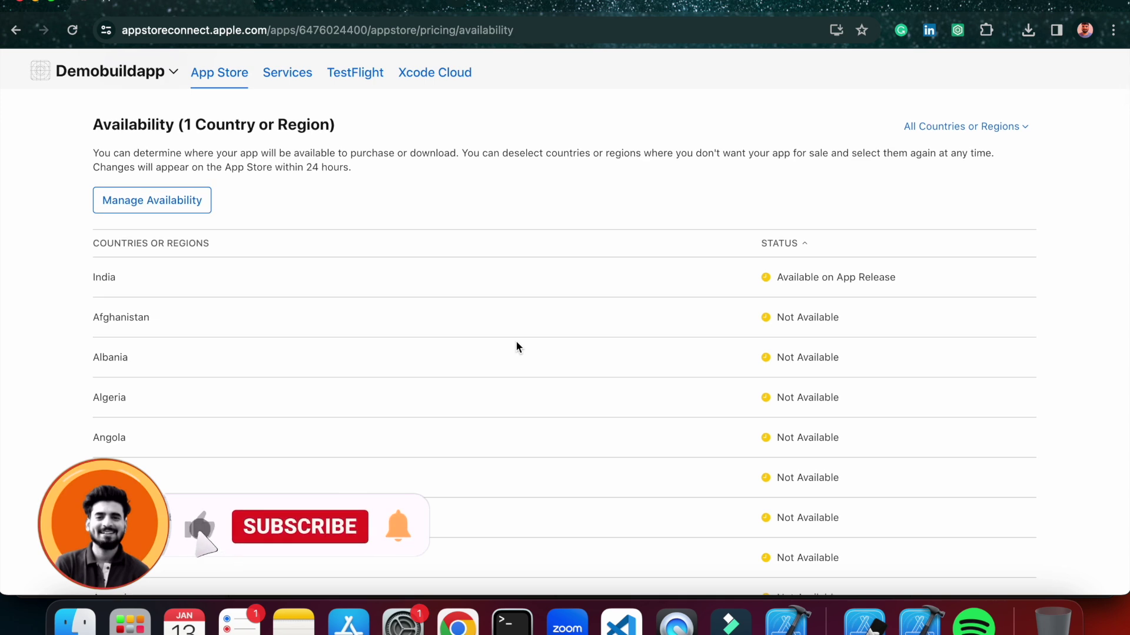
scroll(515, 346, up, 5)
click(179, 199)
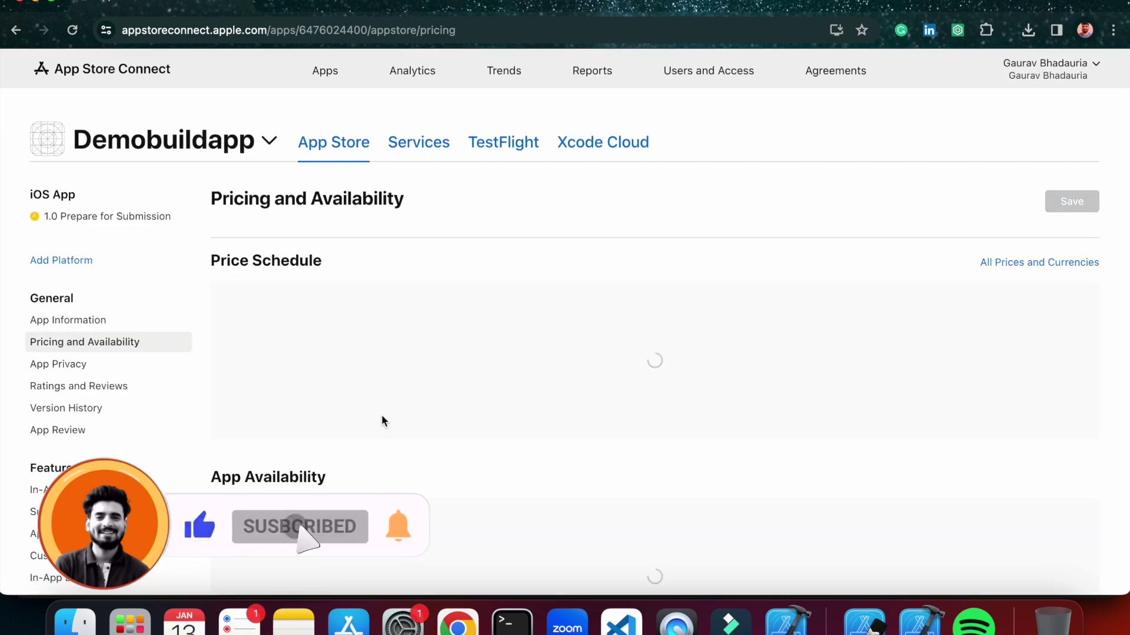
scroll(377, 406, down, 2)
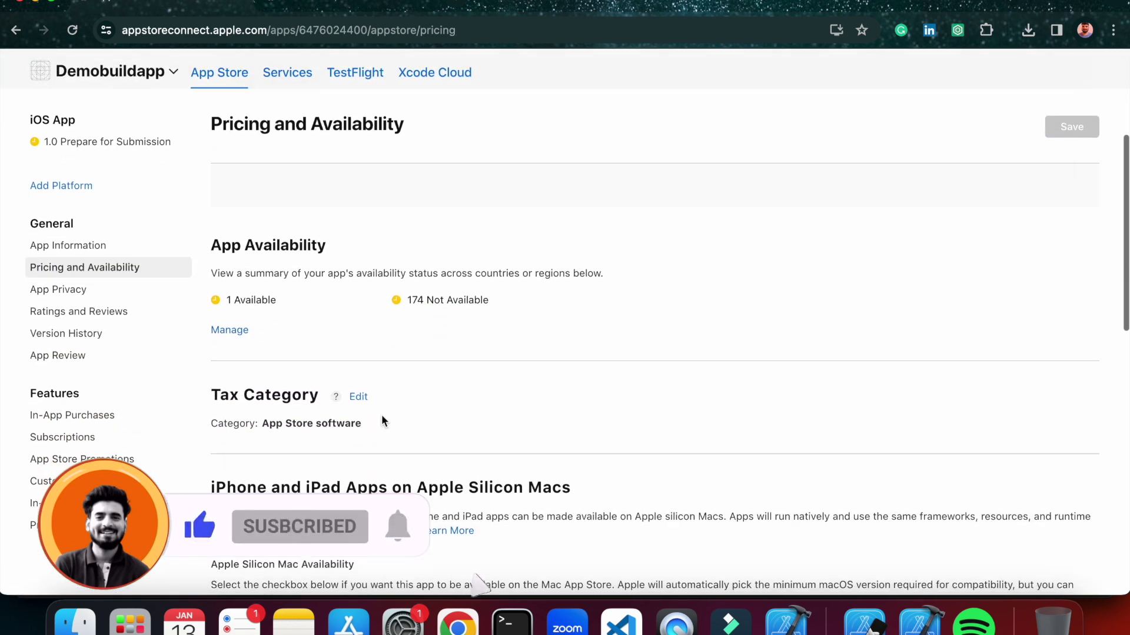
scroll(355, 423, down, 5)
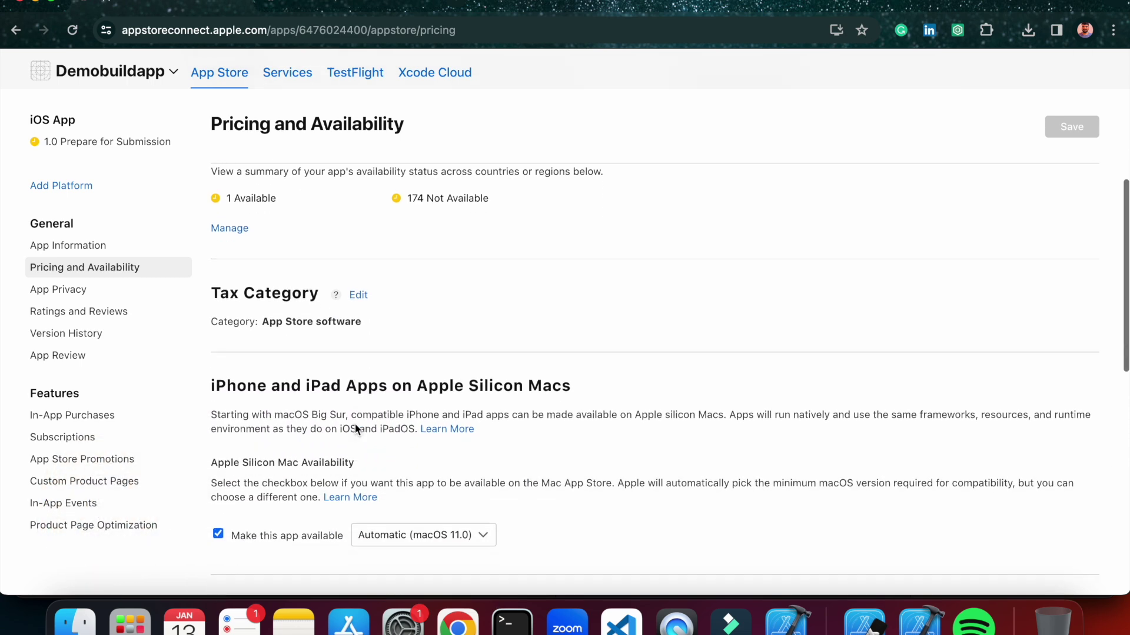
scroll(355, 424, down, 10)
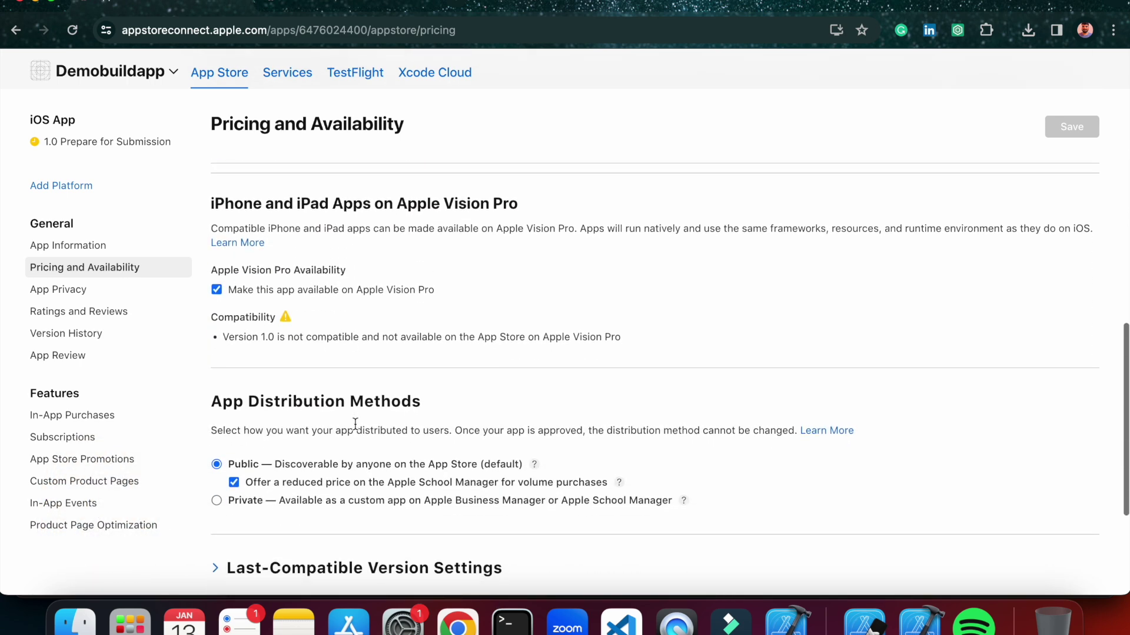
click(84, 233)
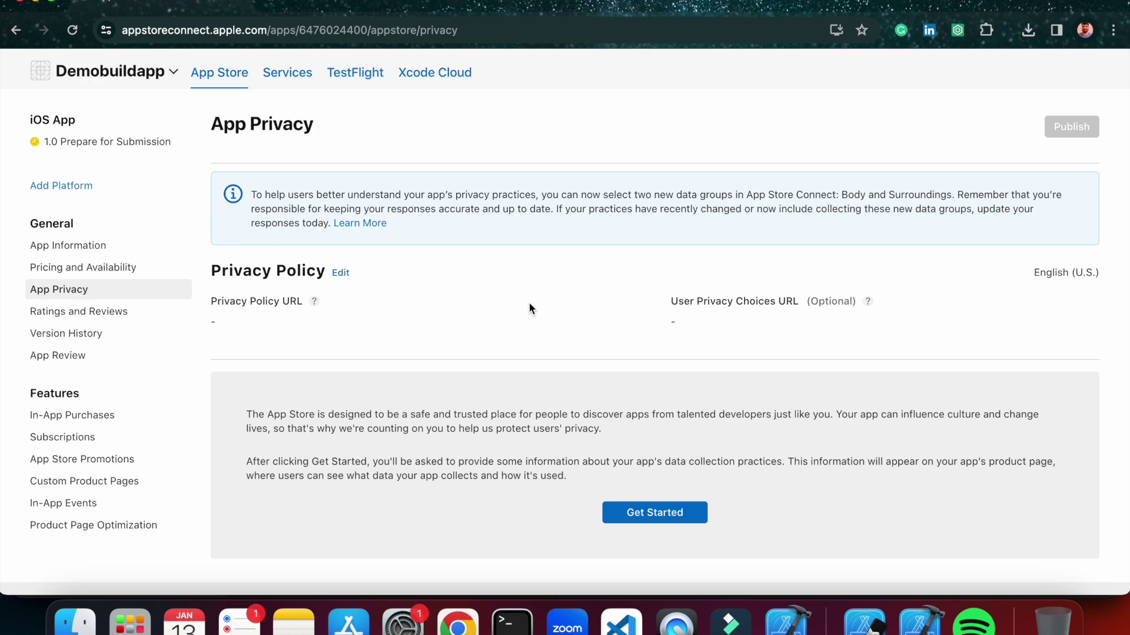
Declare in the data collection questionnaire that the app collects no data.
click(647, 518)
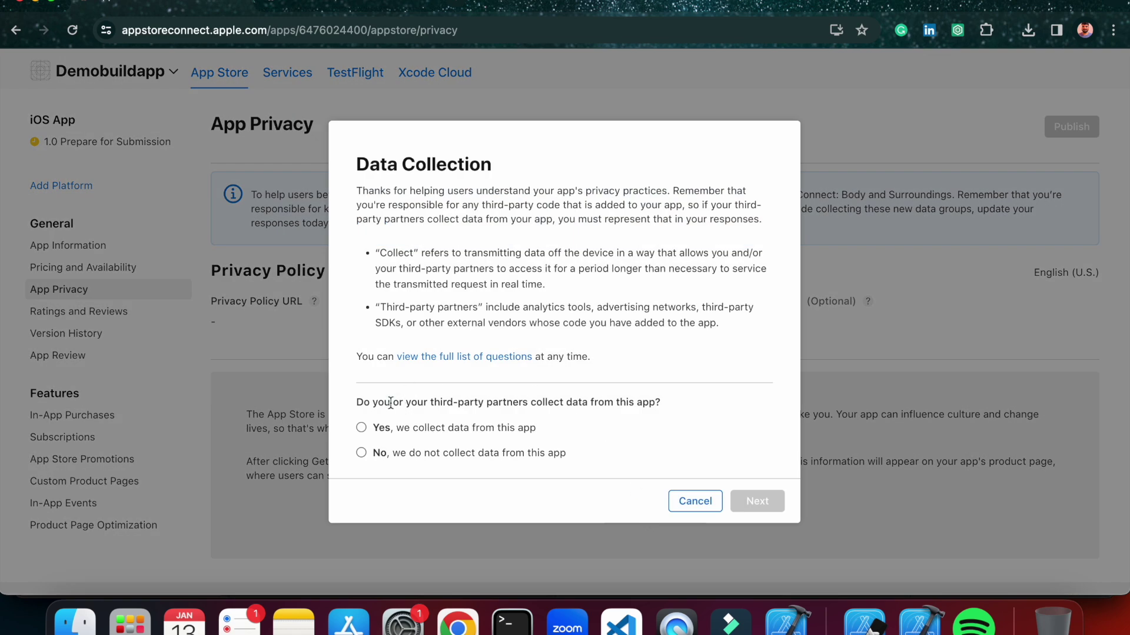
click(360, 452)
click(753, 499)
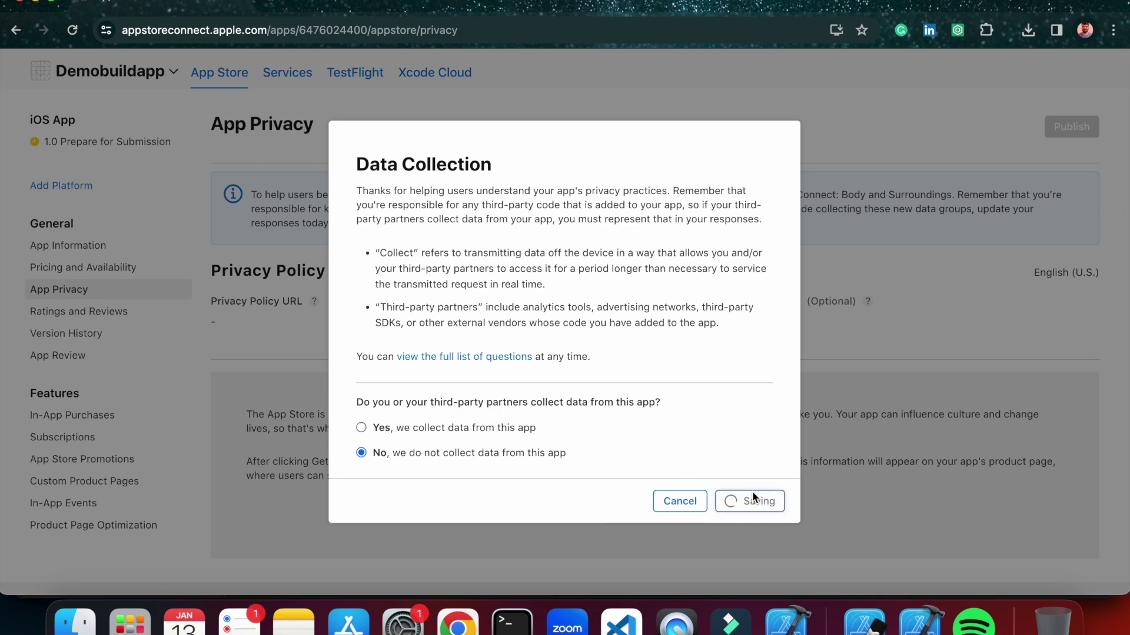
scroll(663, 465, down, 2)
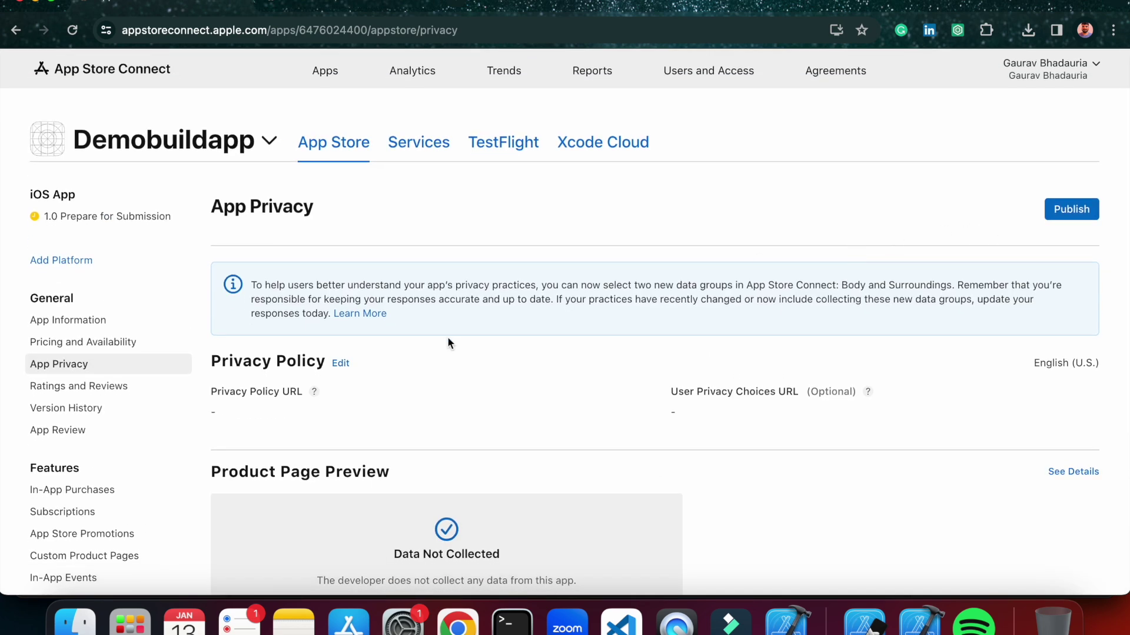
Paste the freeprivacypolicy.com link as the Privacy Policy URL and save it.
click(340, 364)
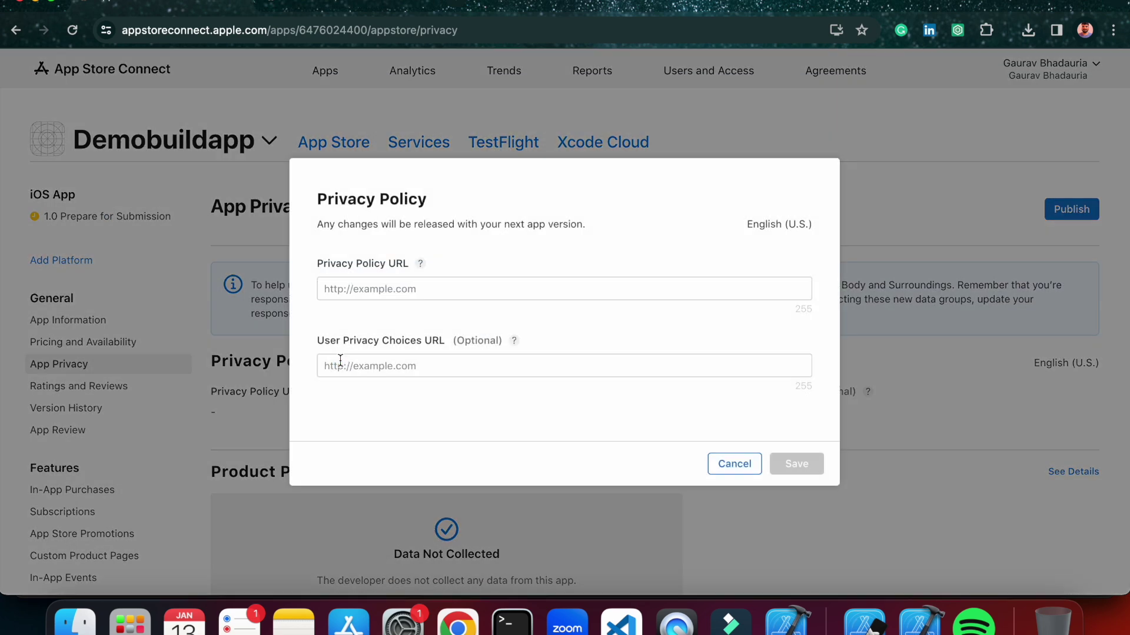
click(370, 367)
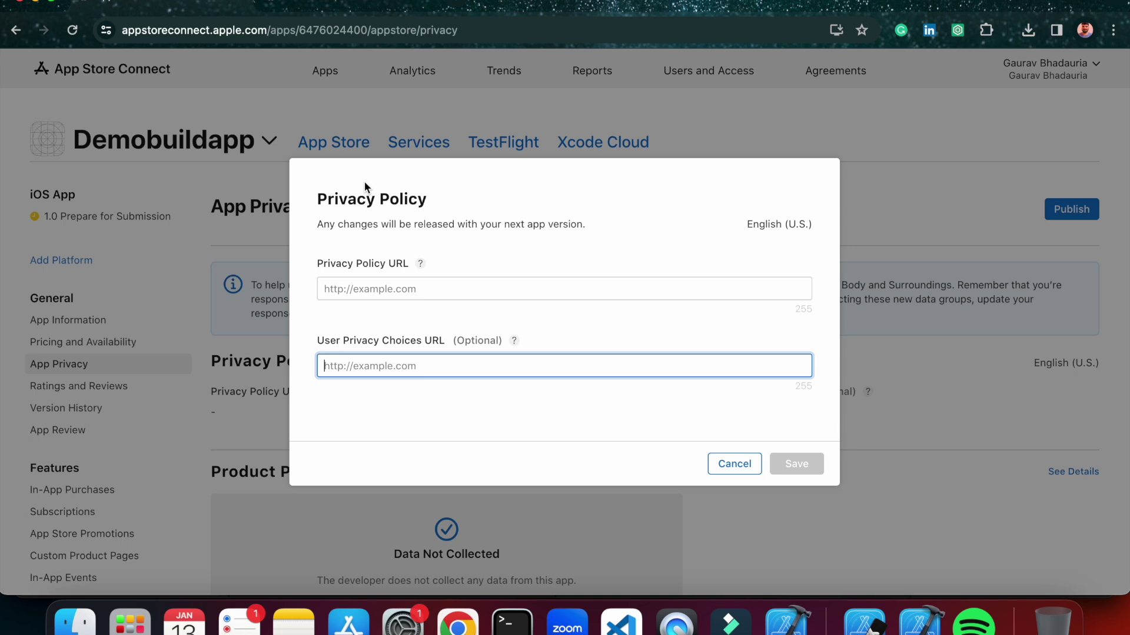
click(415, 289)
text(https://www.freeprivacypolicy.com/live/305b8631-809a-4c0f-84ae-5cc57bb03fb0)
click(460, 304)
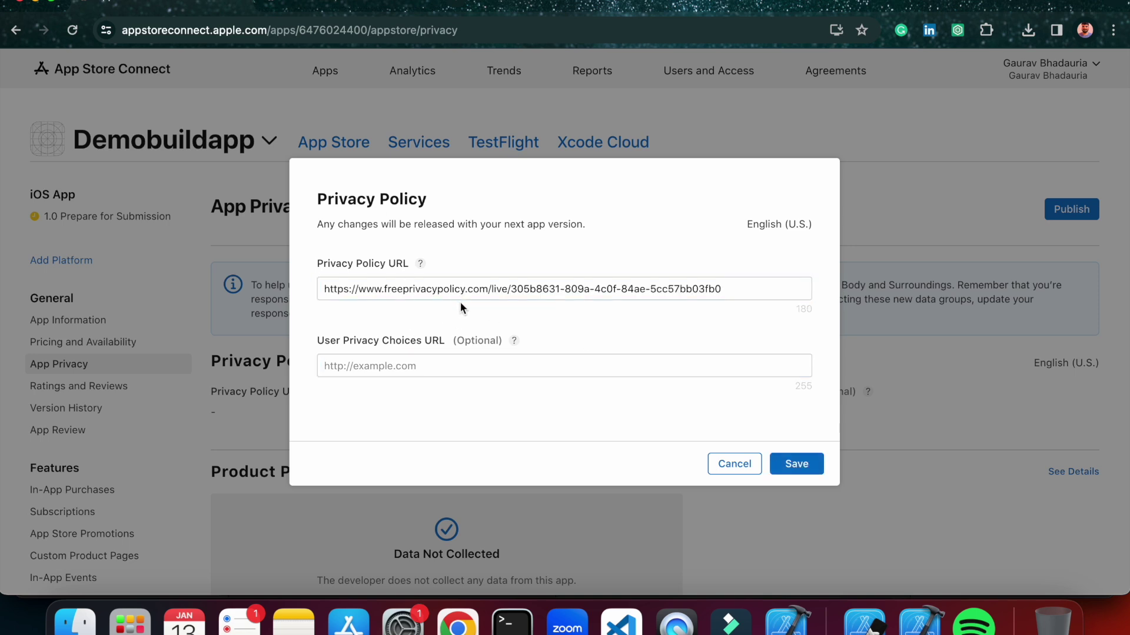
click(782, 458)
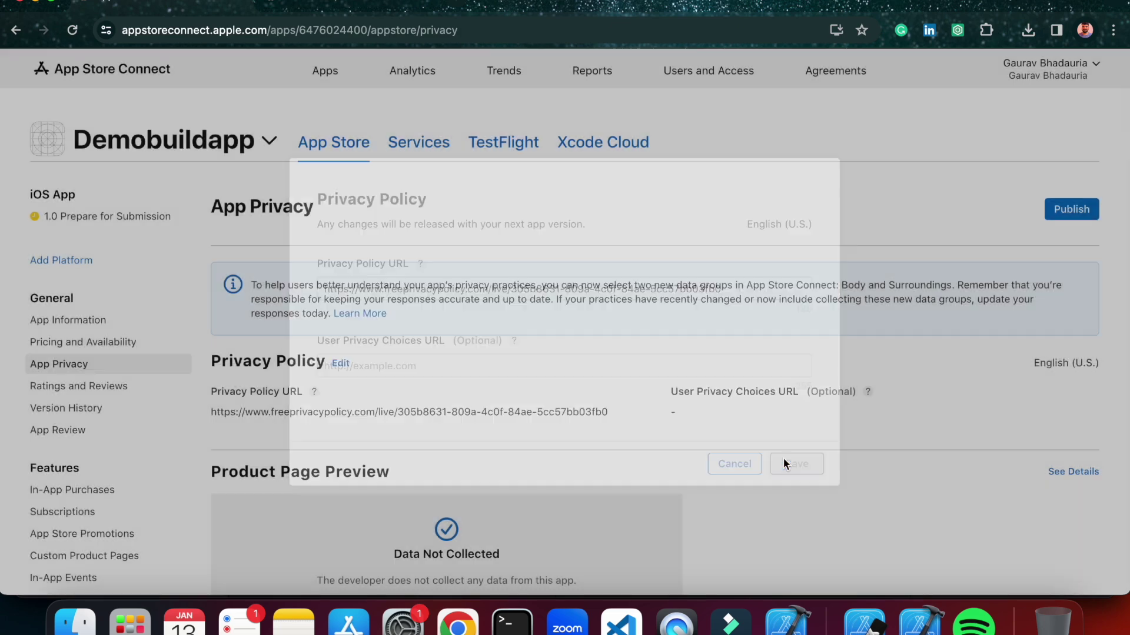
scroll(457, 393, down, 3)
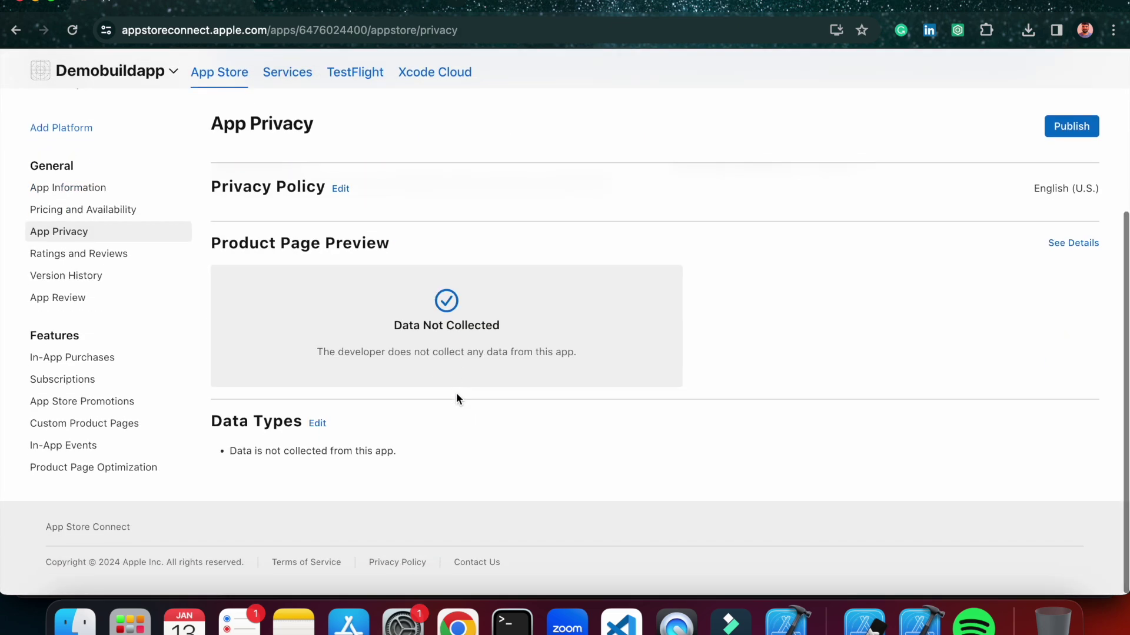
View Ratings and Reviews, Version History and App Review, then cancel adding a platform.
click(127, 255)
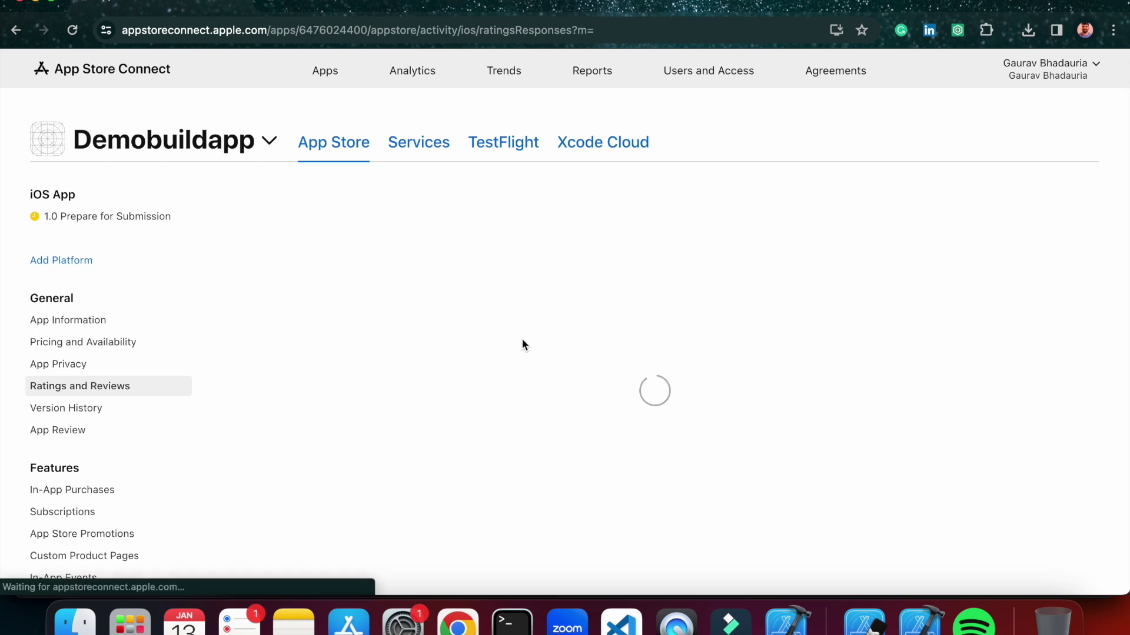
scroll(523, 341, down, 2)
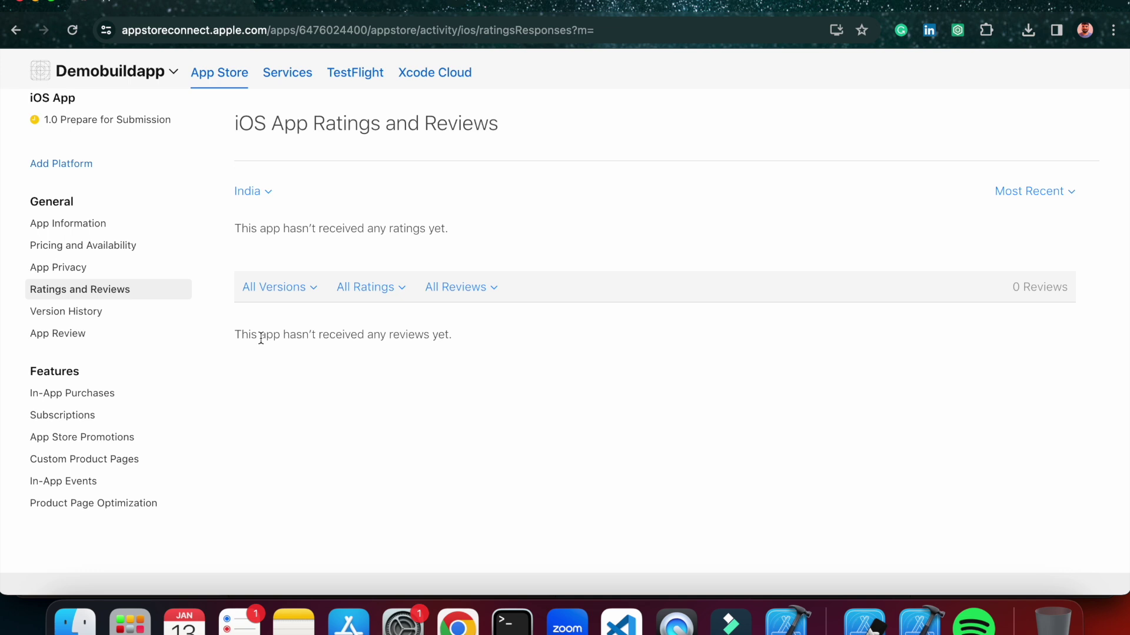
click(94, 312)
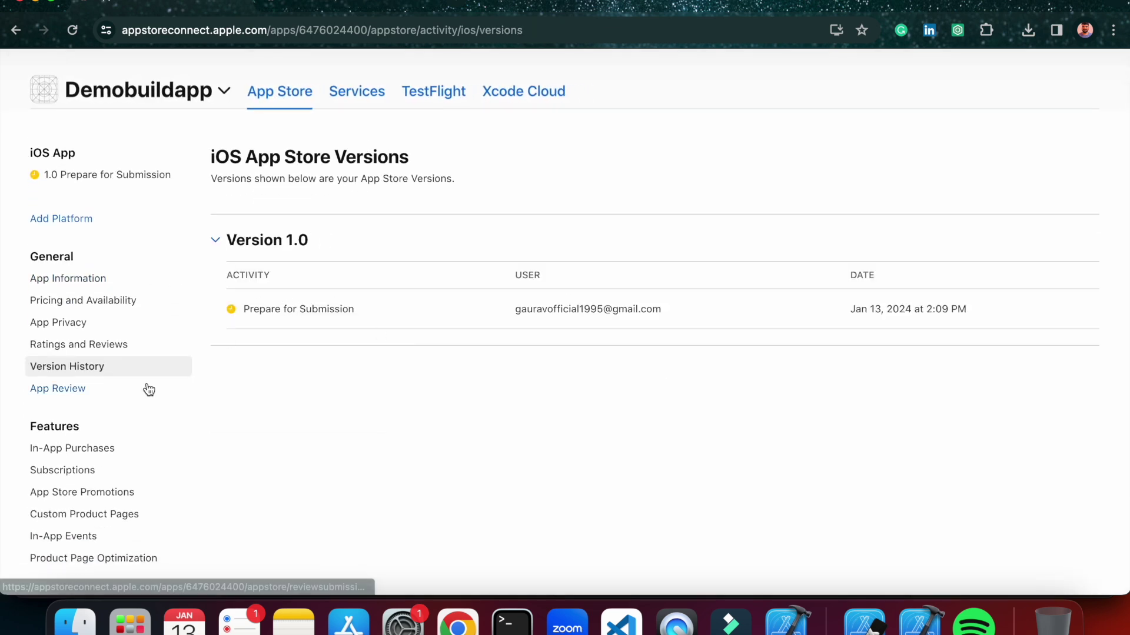
scroll(117, 377, down, 2)
click(102, 328)
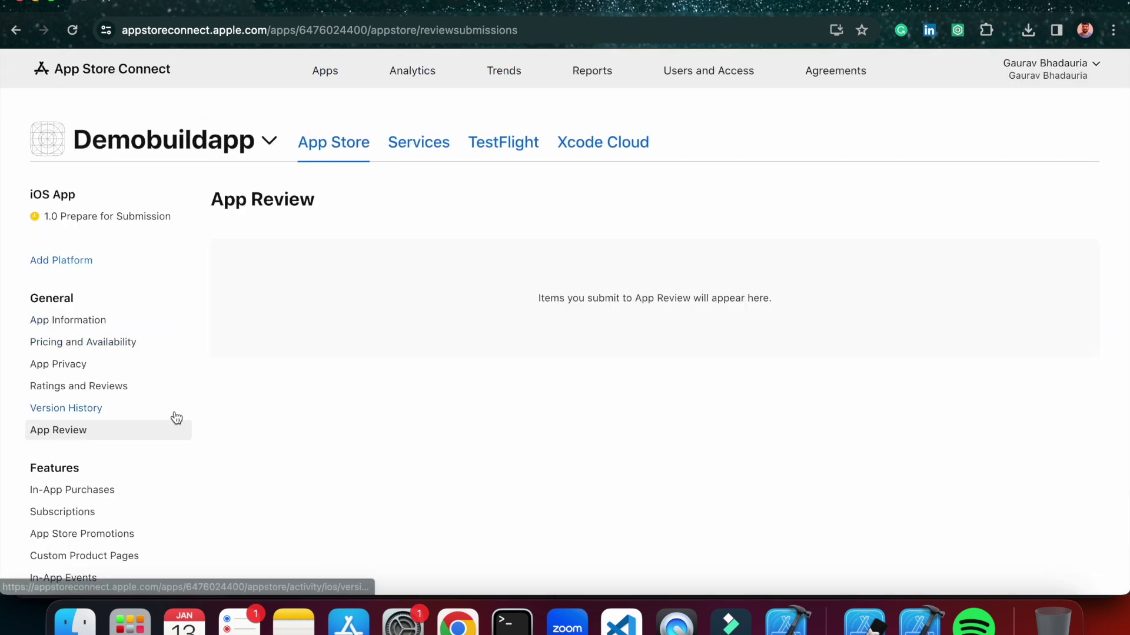
scroll(174, 416, down, 5)
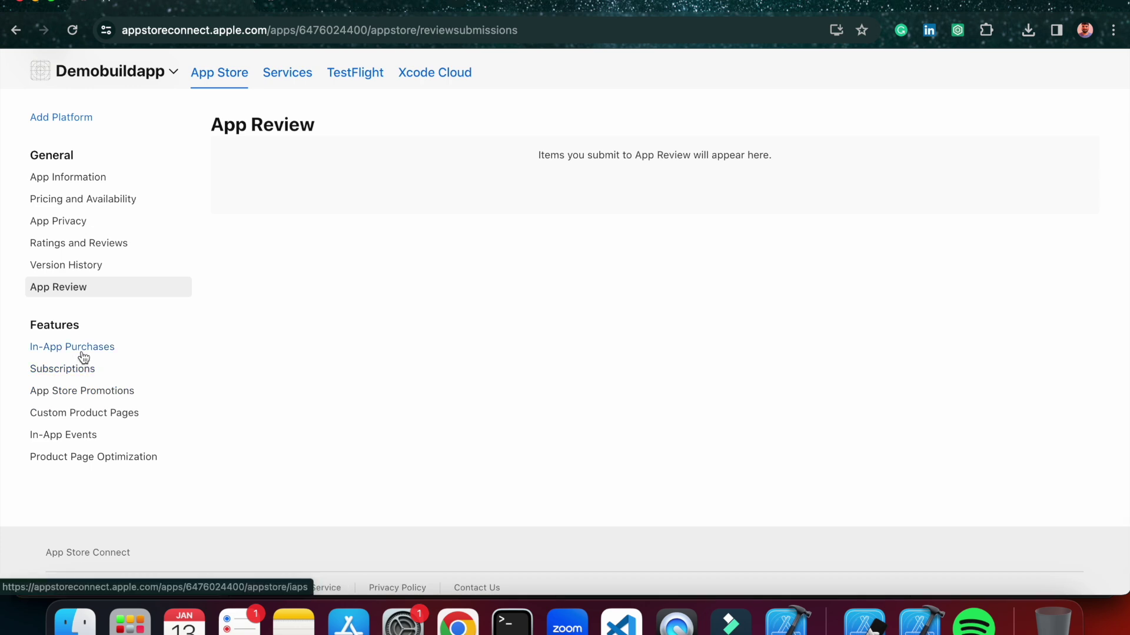
scroll(105, 321, up, 5)
click(82, 264)
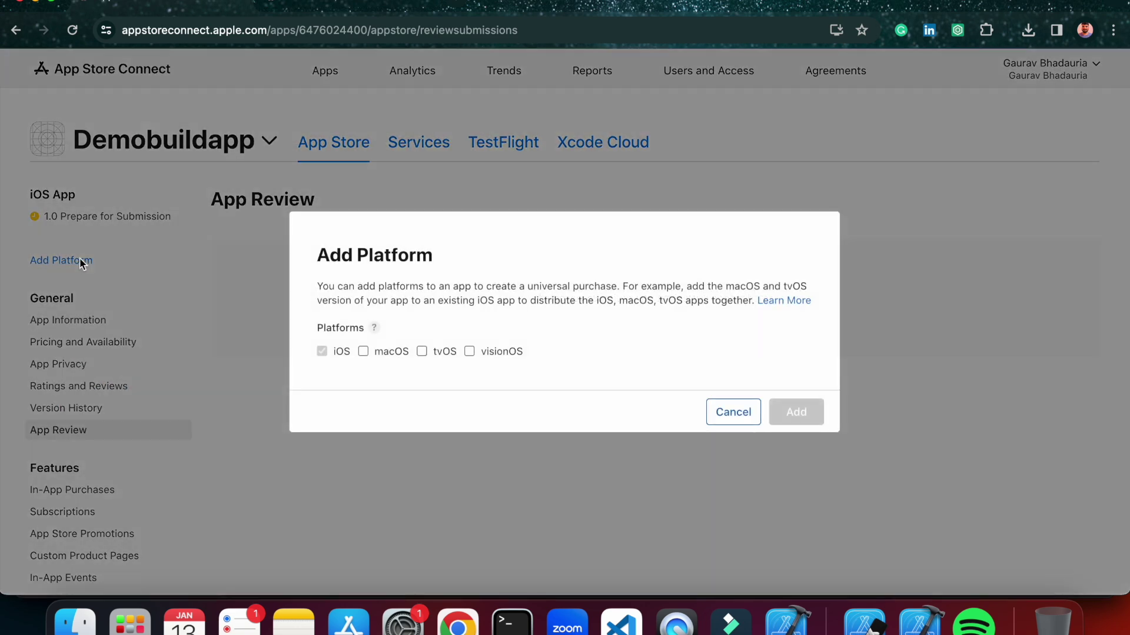
click(723, 412)
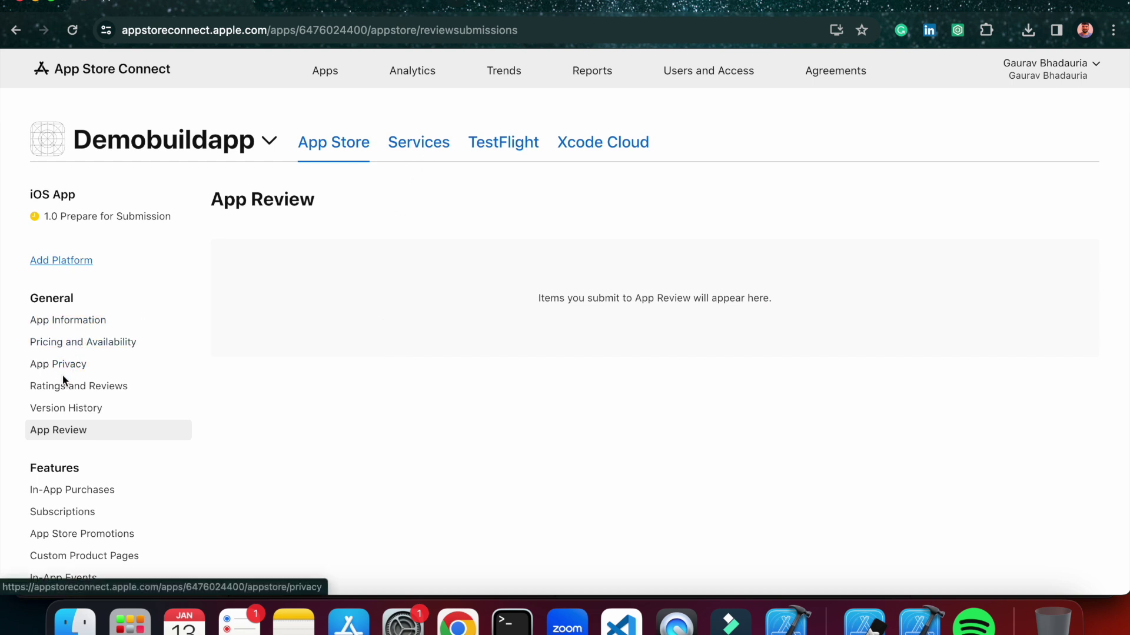
Browse In-App Purchases, Subscriptions, Promotions, Custom Product Pages and Product Page Optimization, then return to version 1.0.
scroll(62, 400, down, 3)
click(63, 408)
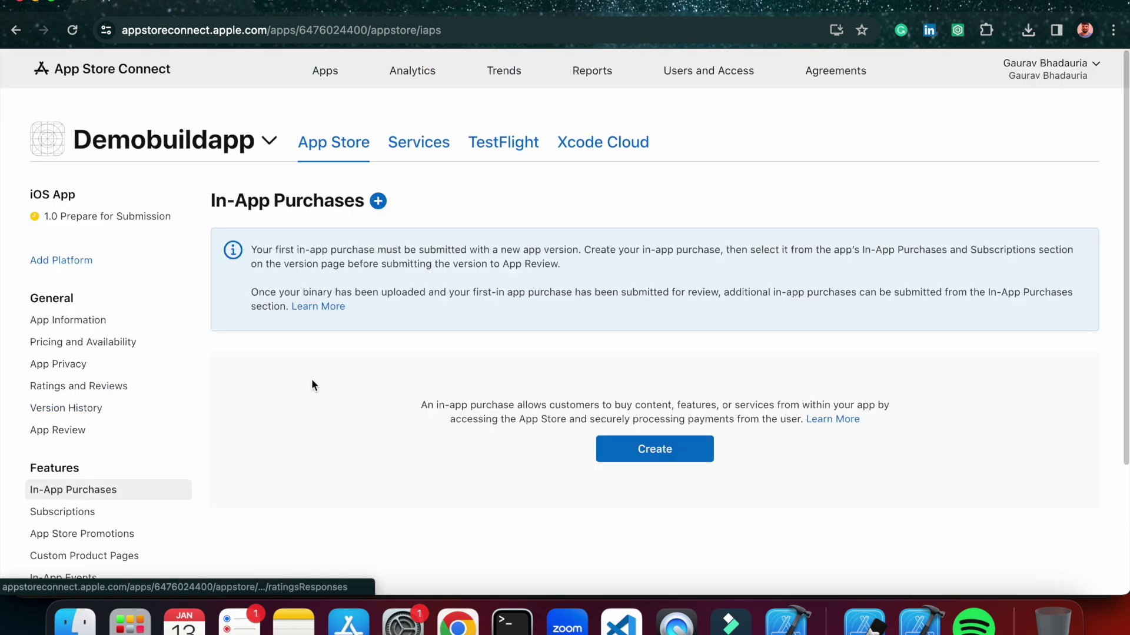
scroll(312, 384, down, 3)
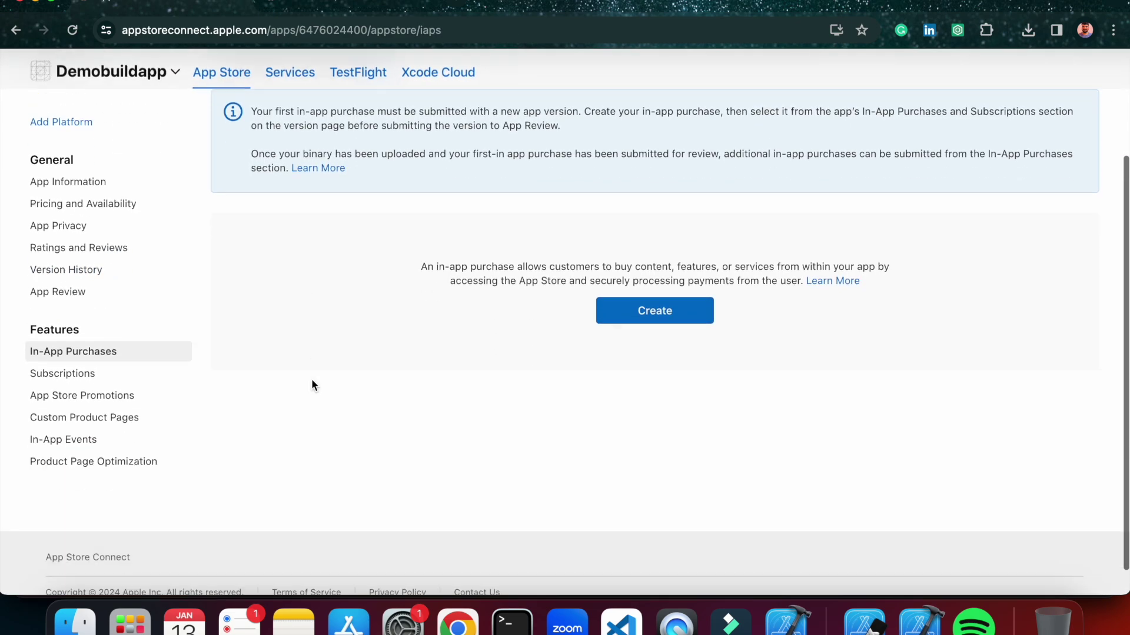
click(78, 344)
scroll(380, 338, down, 8)
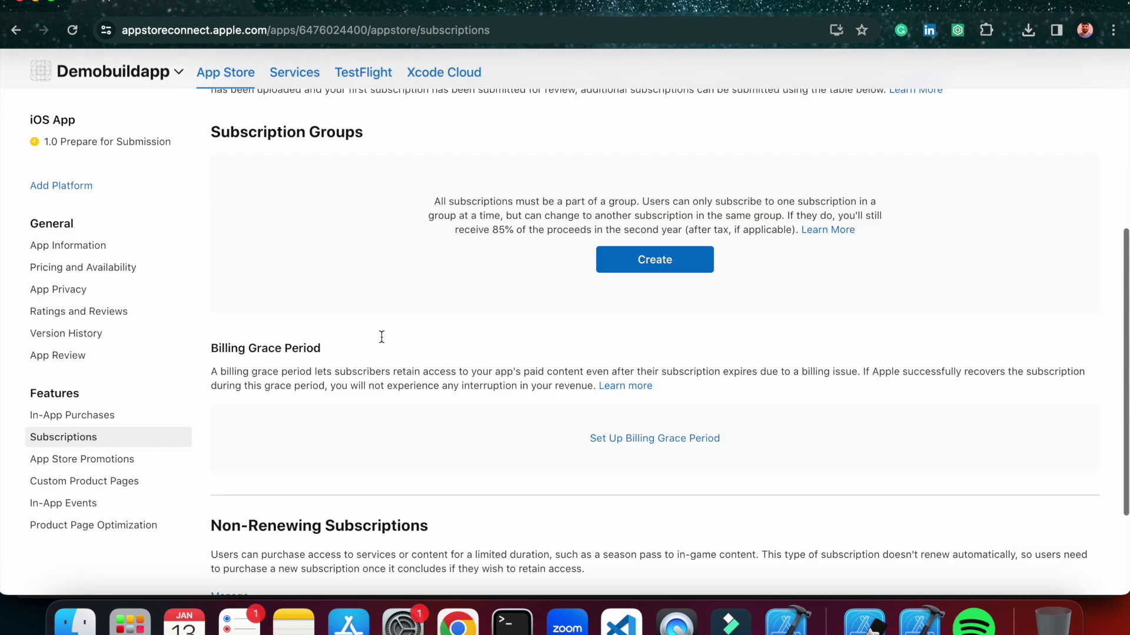
scroll(381, 341, down, 3)
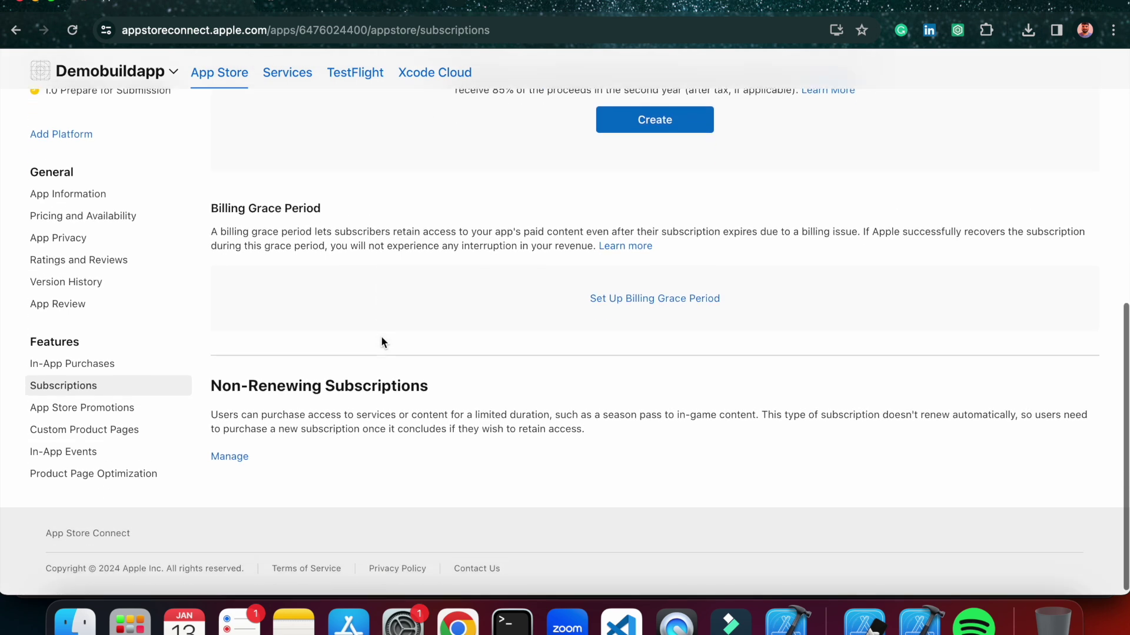
click(113, 406)
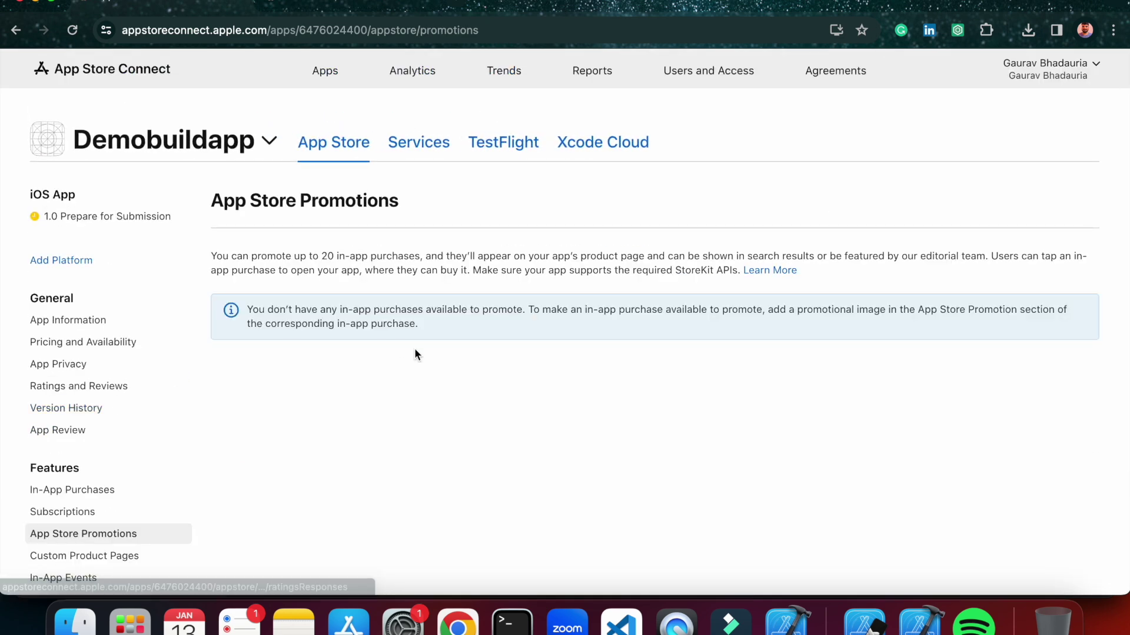
scroll(414, 348, down, 5)
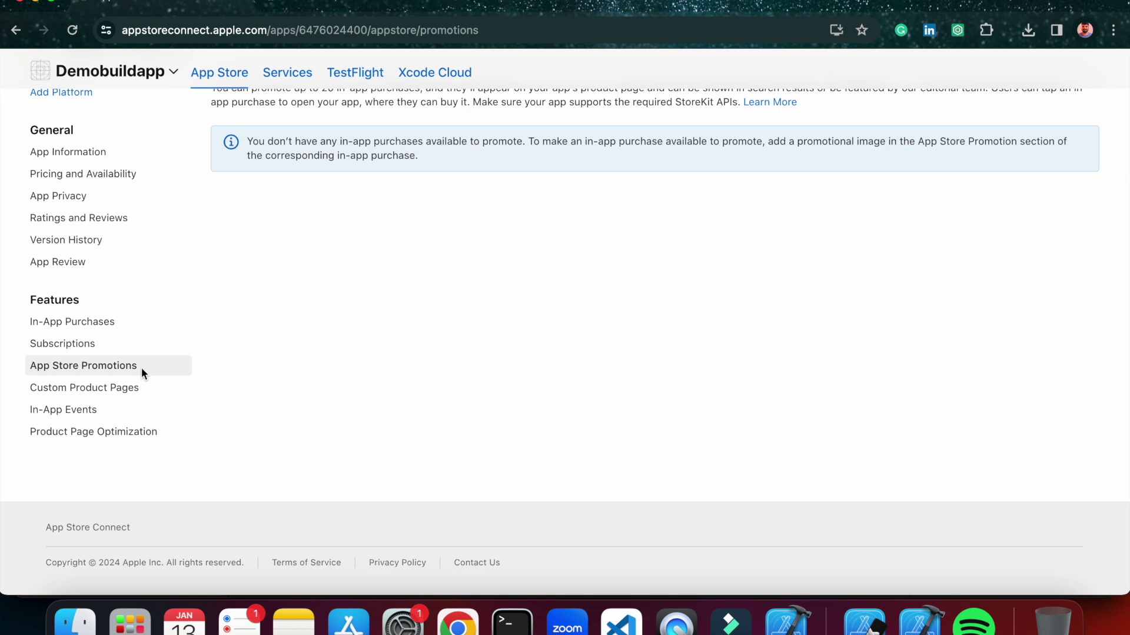
click(101, 390)
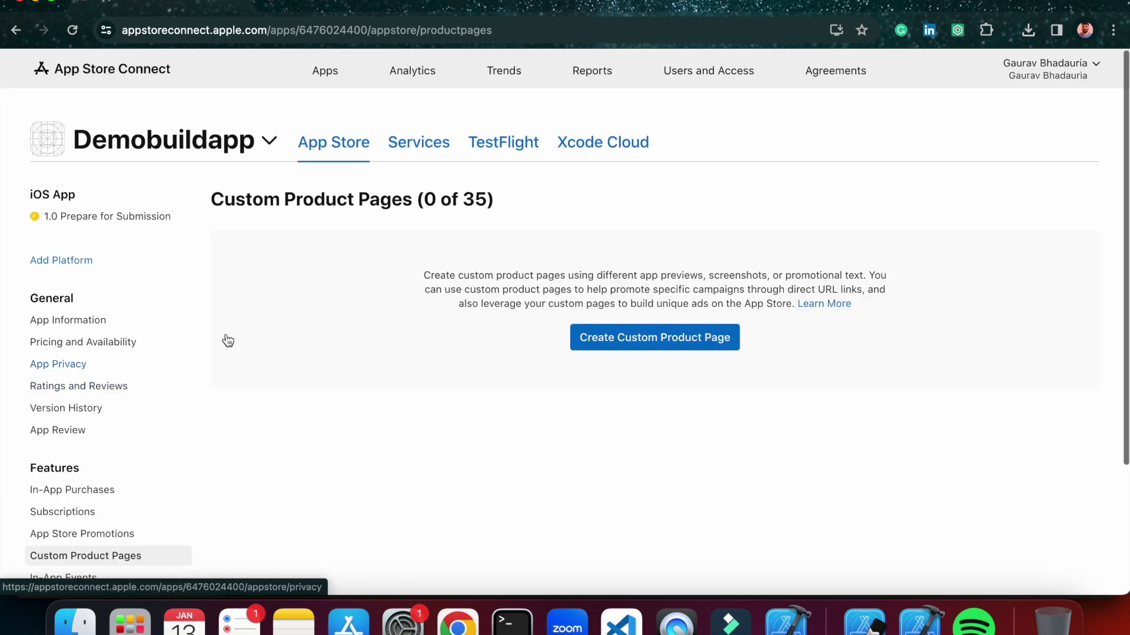
scroll(532, 315, down, 5)
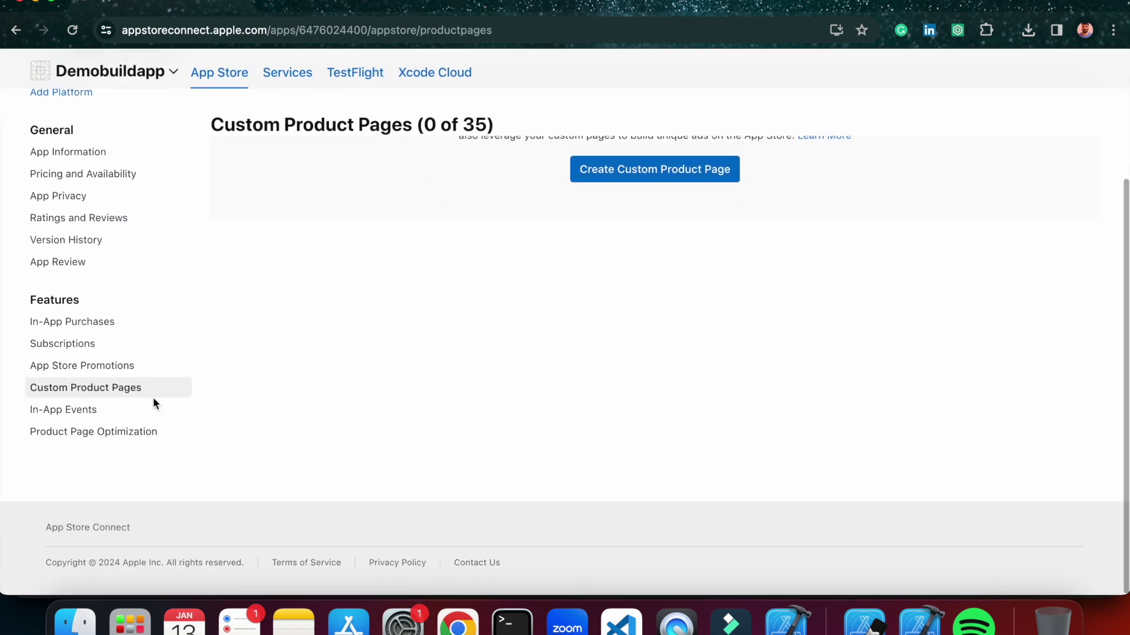
click(80, 433)
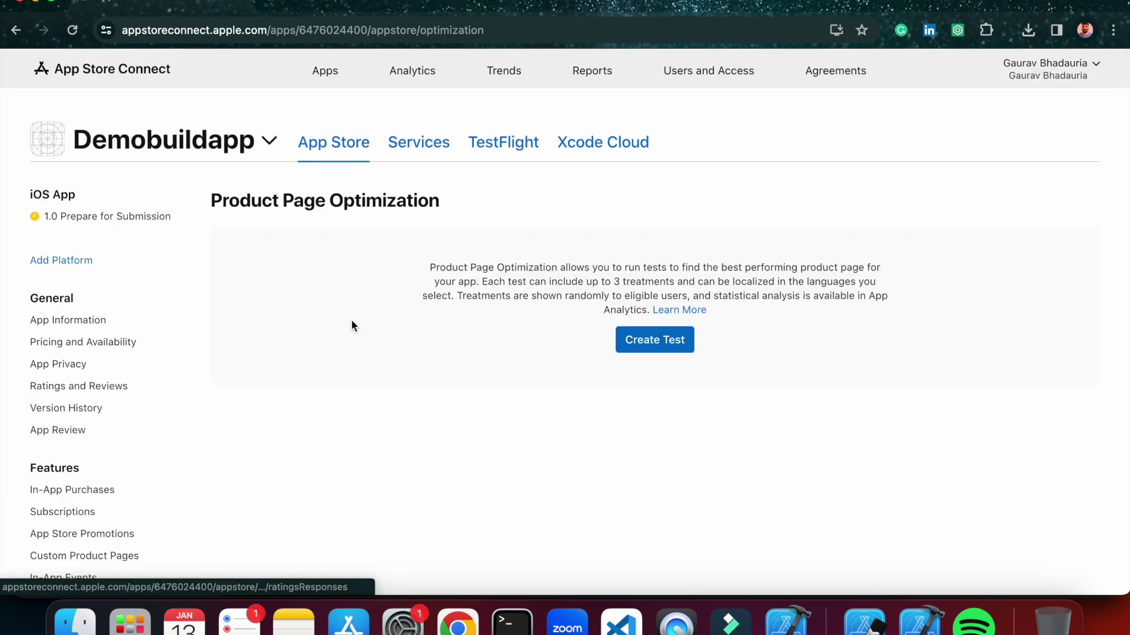
scroll(560, 313, down, 1)
scroll(560, 307, up, 2)
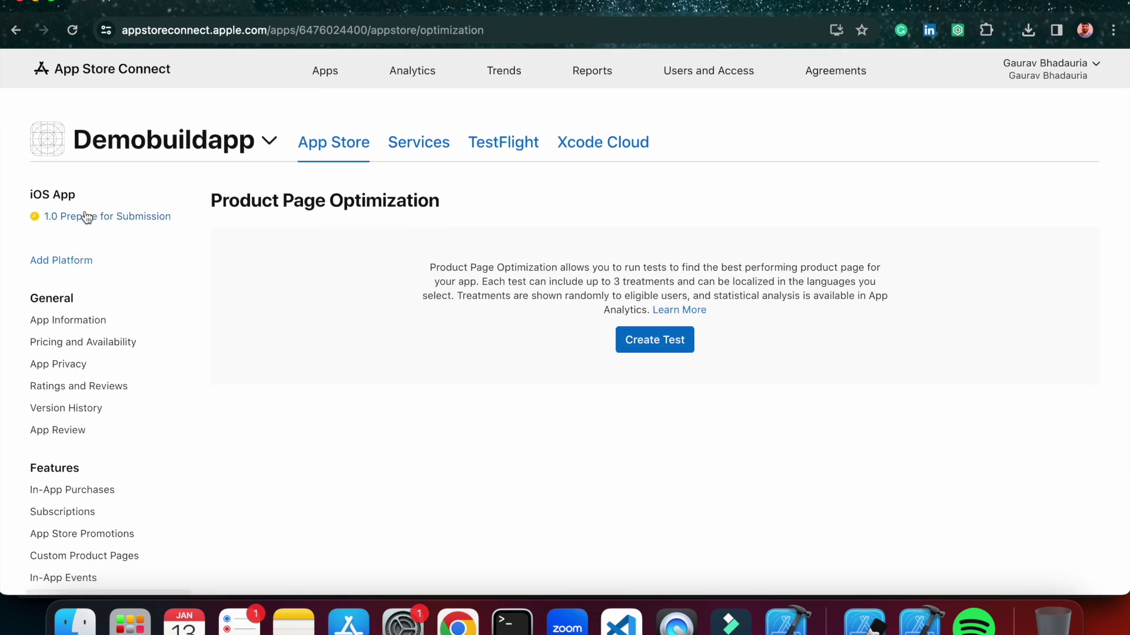
click(86, 217)
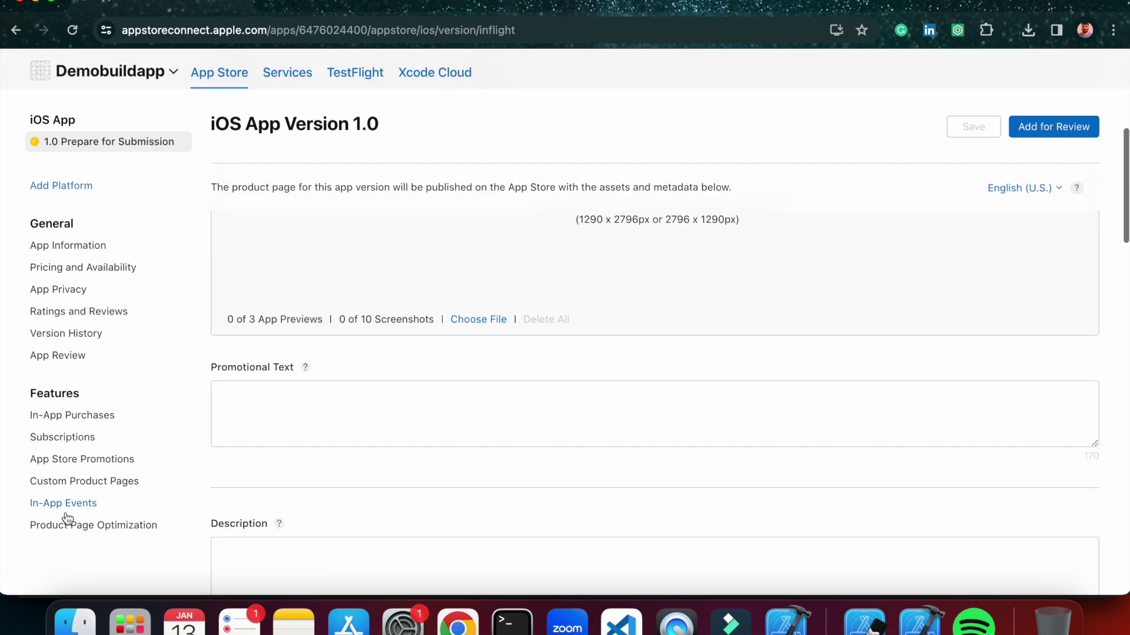
Scroll through the iOS App Version 1.0 page to review its sections.
scroll(99, 382, up, 3)
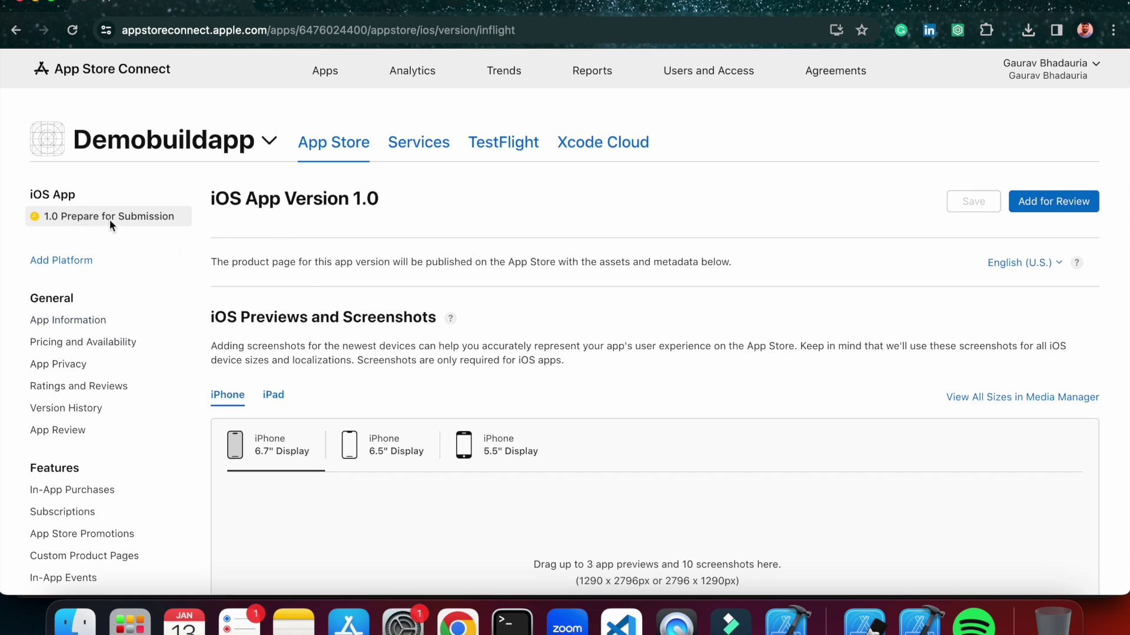
scroll(446, 333, down, 7)
scroll(542, 322, up, 10)
scroll(514, 355, down, 2)
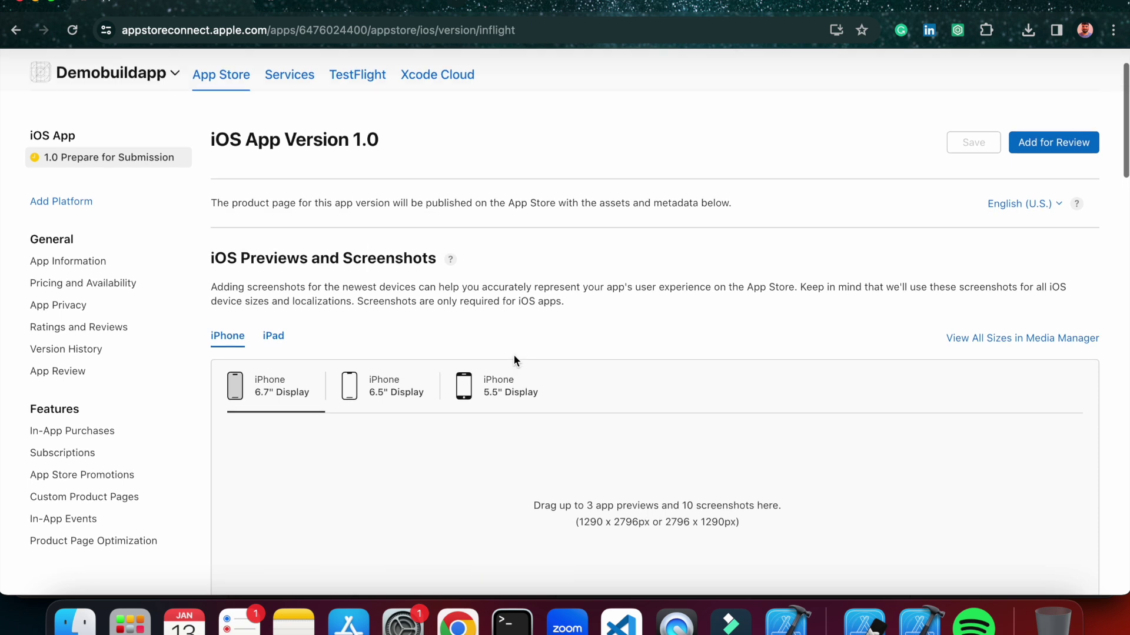
scroll(513, 355, down, 3)
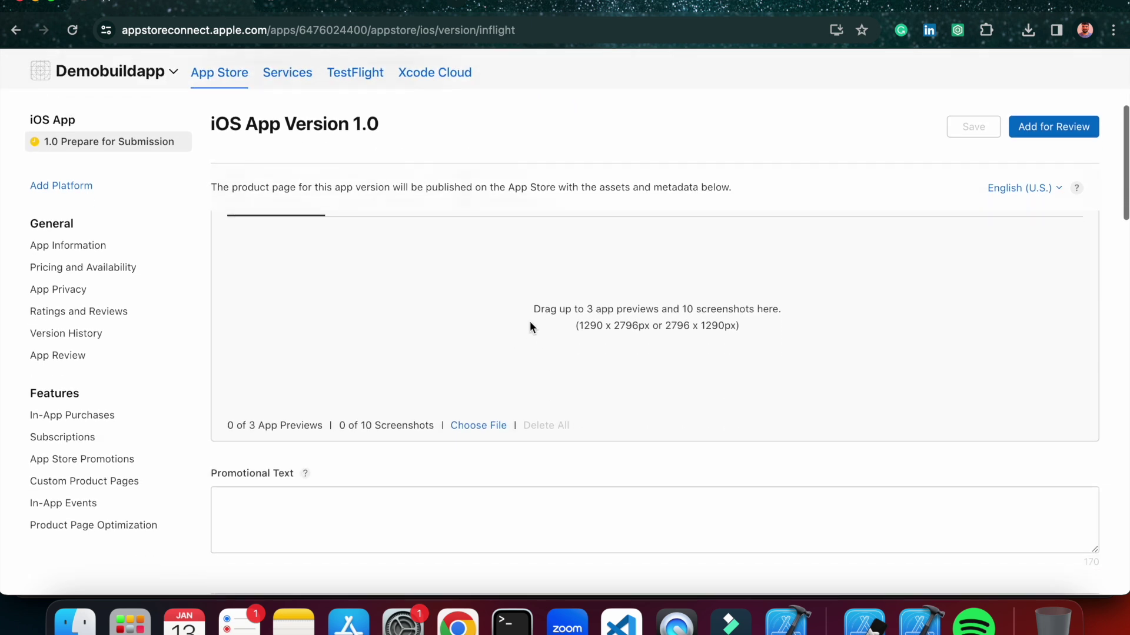
scroll(530, 323, up, 2)
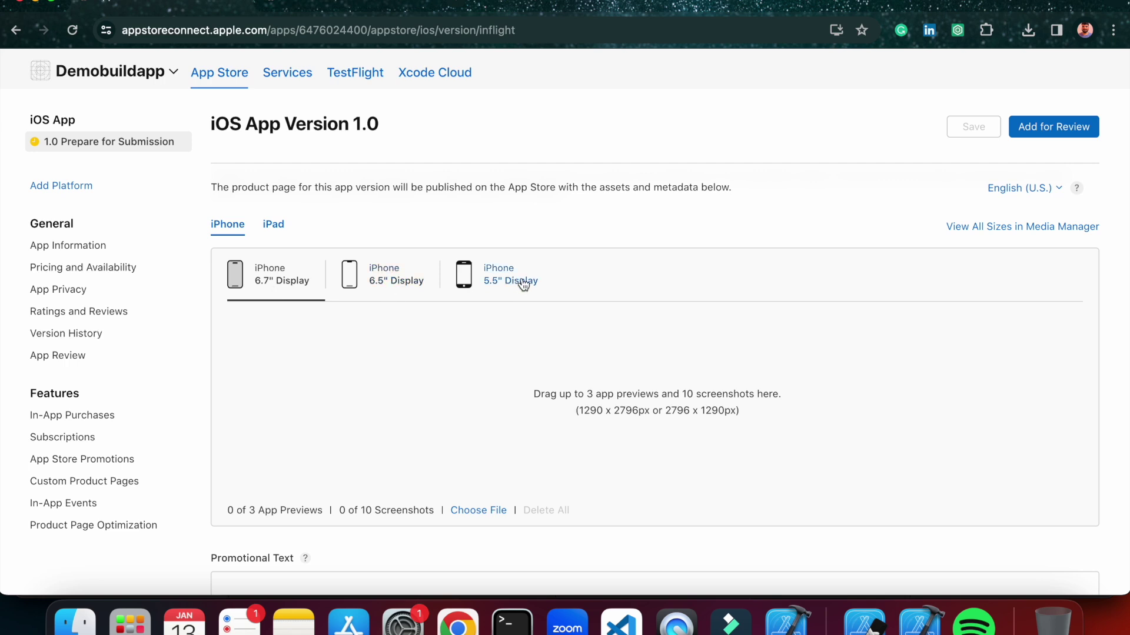
scroll(408, 369, down, 3)
scroll(408, 369, up, 6)
Check the iPad screenshot sizes, then return to the iPhone 6.7" Display screenshot area.
click(274, 382)
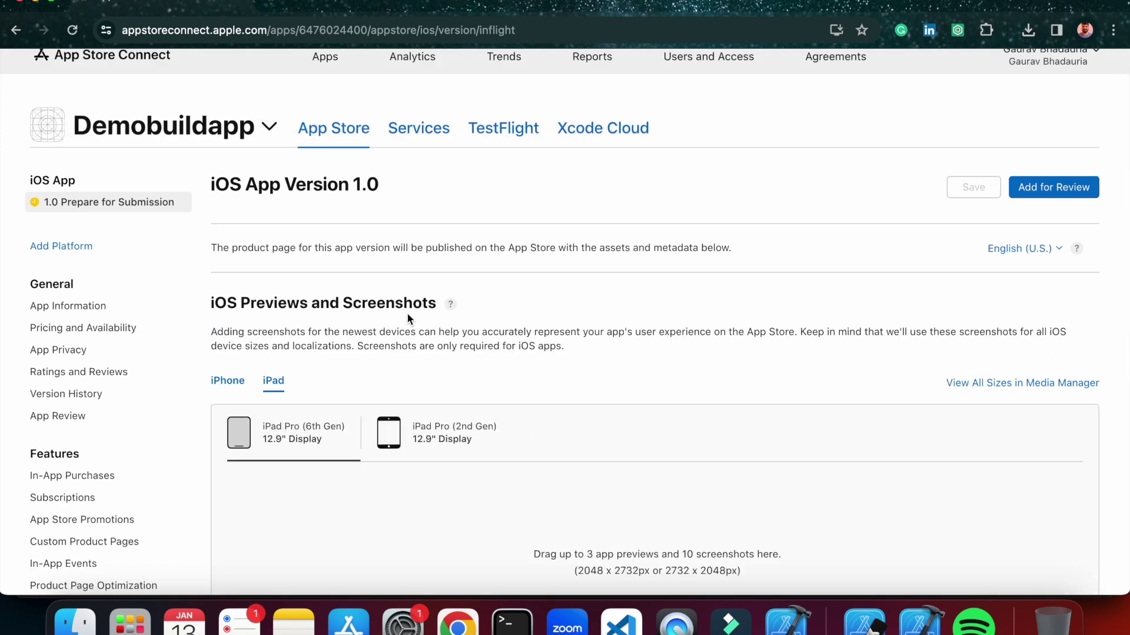
scroll(407, 313, down, 3)
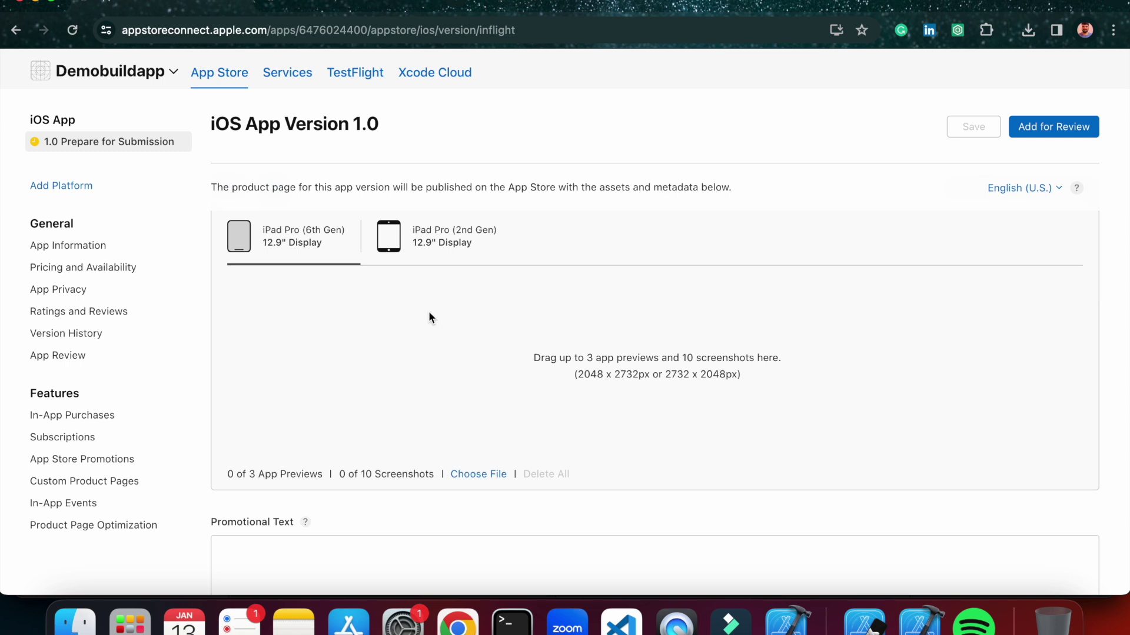
scroll(436, 308, up, 4)
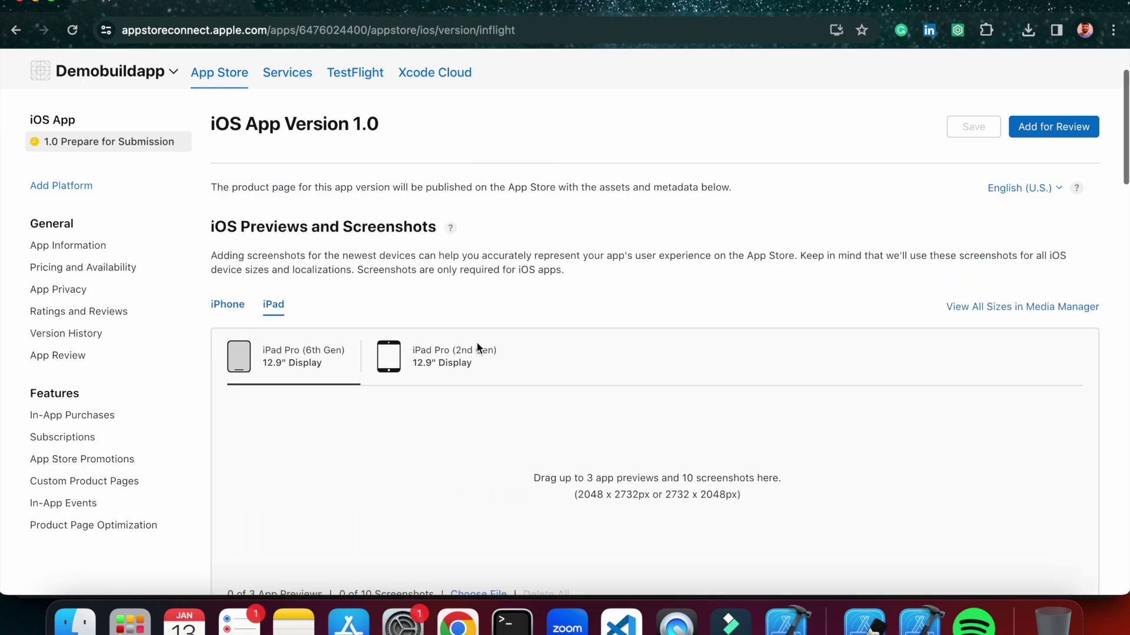
click(237, 394)
scroll(370, 347, down, 2)
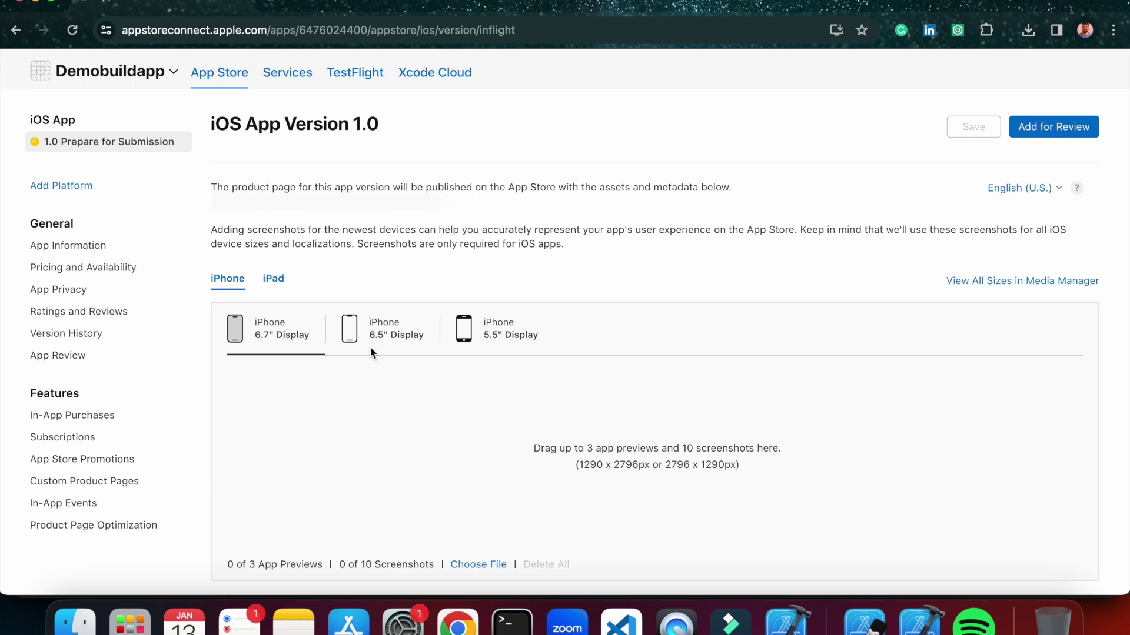
scroll(517, 398, down, 3)
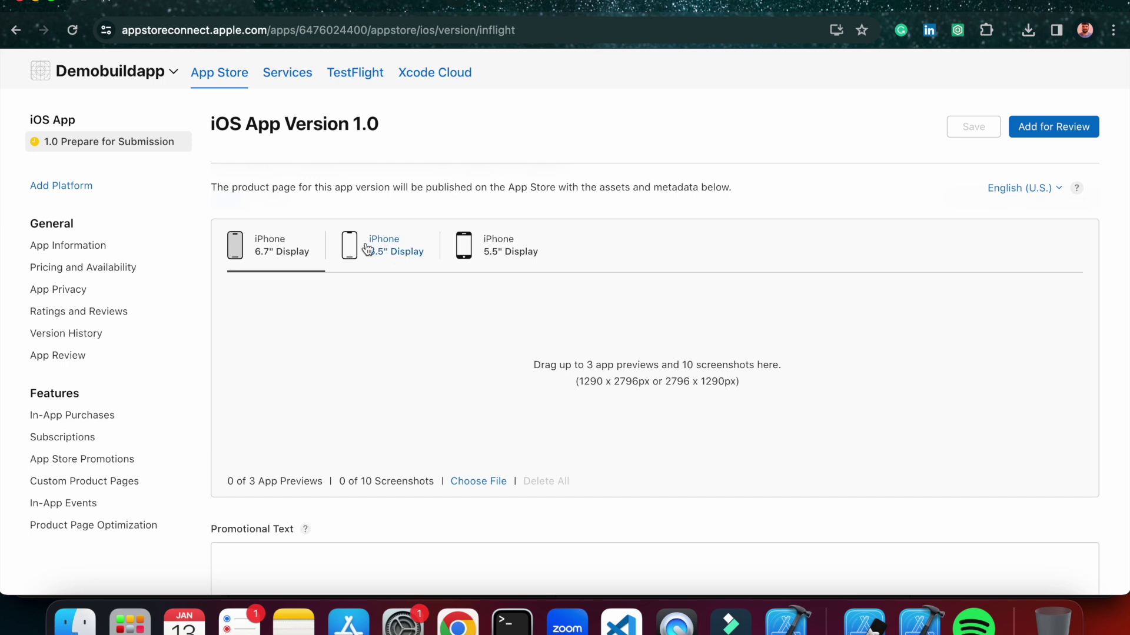
Drag 6_7.png from the appsdata Finder window onto the 6.7" Display screenshot drop zone.
click(75, 623)
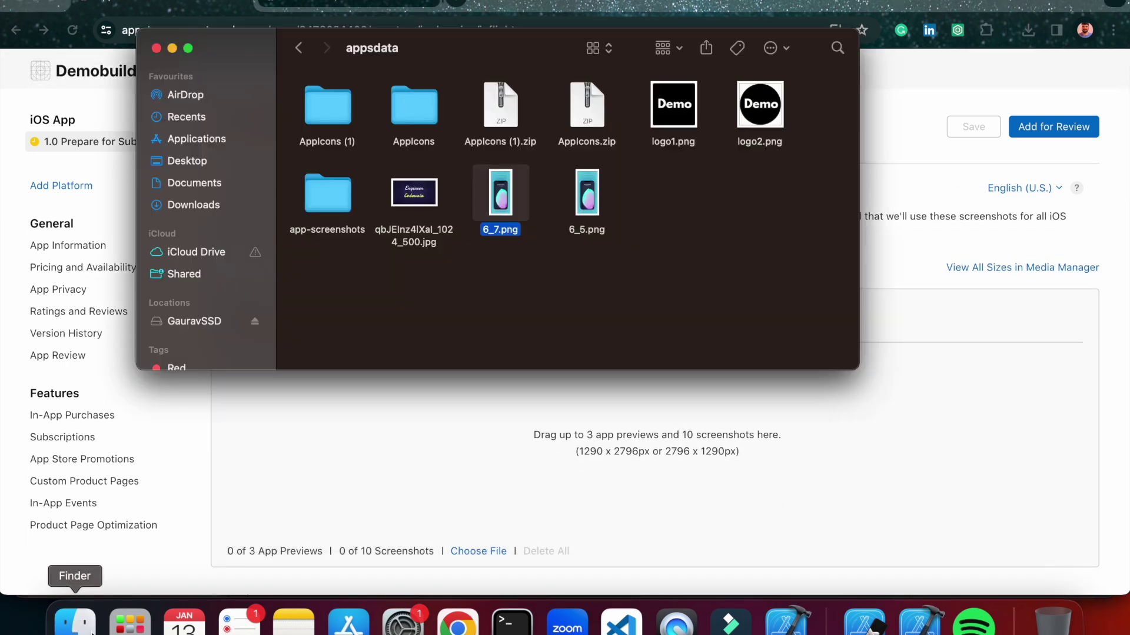
click(468, 277)
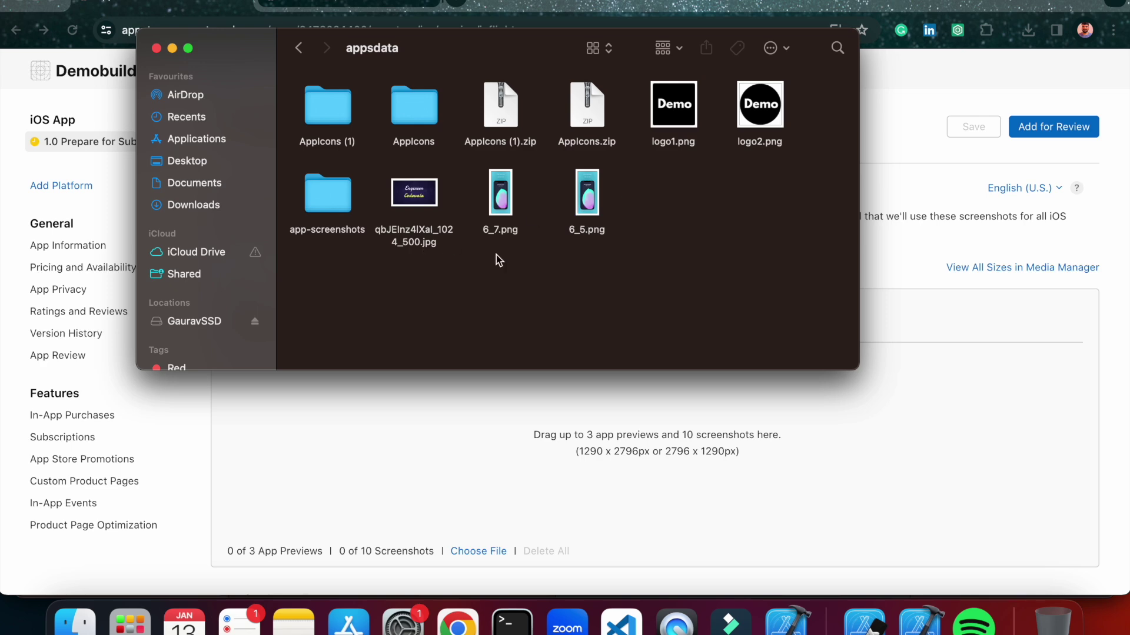
click(503, 417)
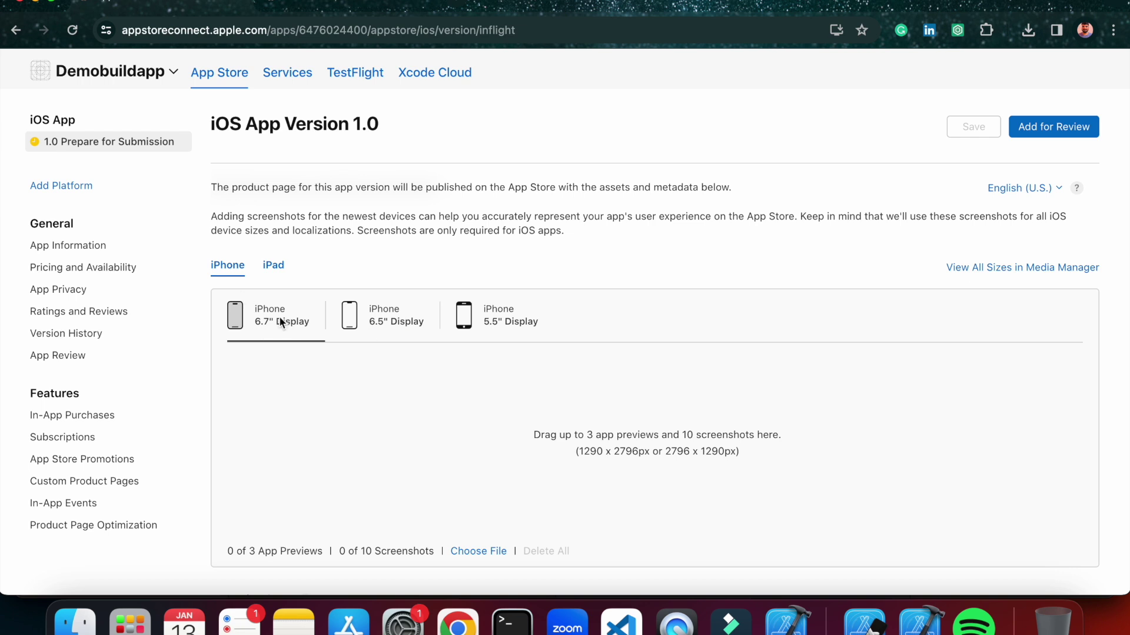
click(74, 620)
drag(520, 203, 577, 442)
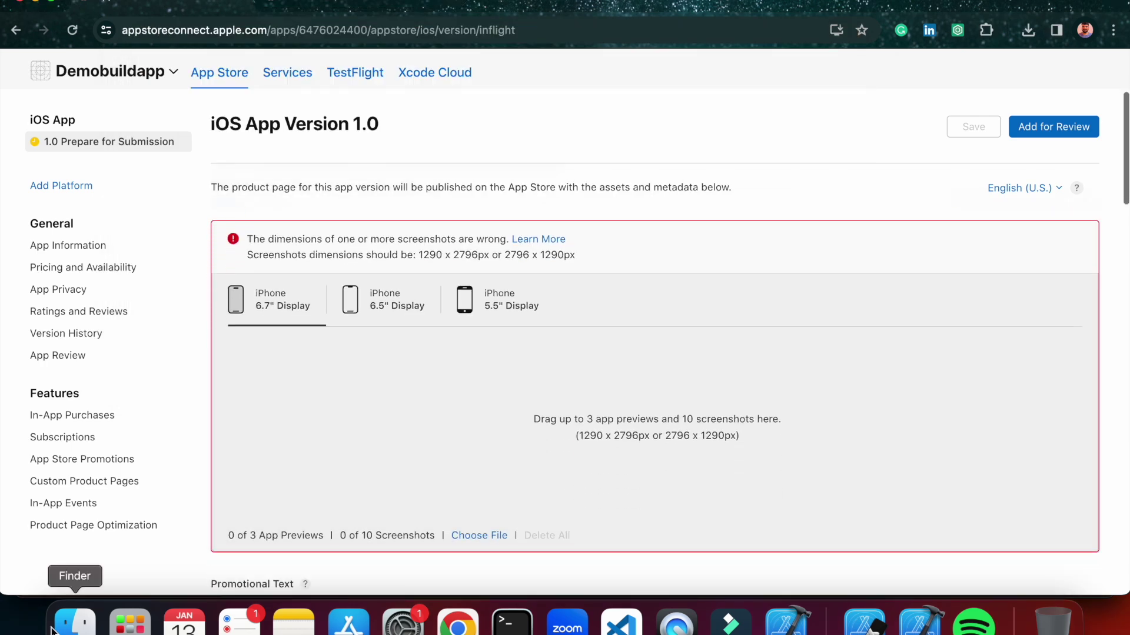
click(53, 628)
Try adding 6_5.png by dragging it and then through the Choose File picker.
drag(586, 197, 533, 419)
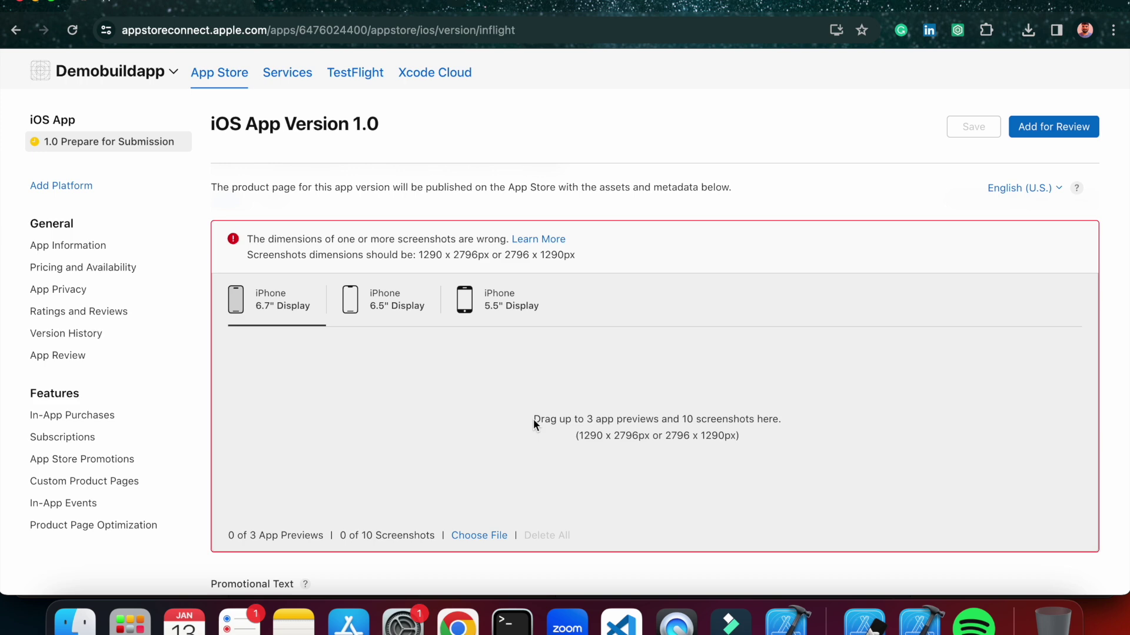
scroll(533, 419, down, 3)
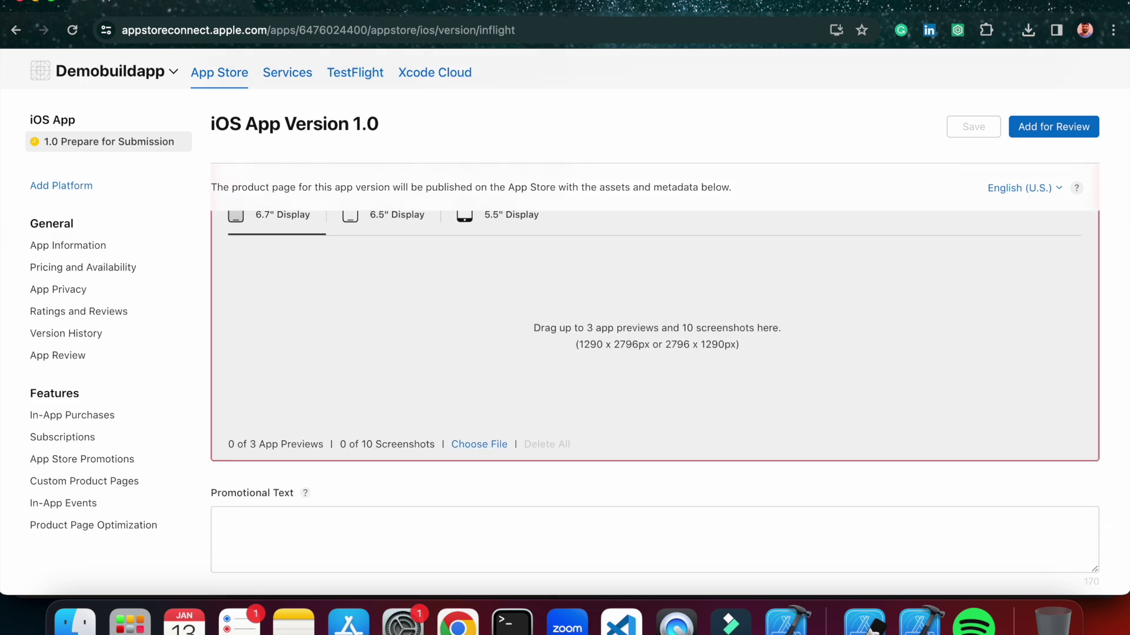
click(484, 446)
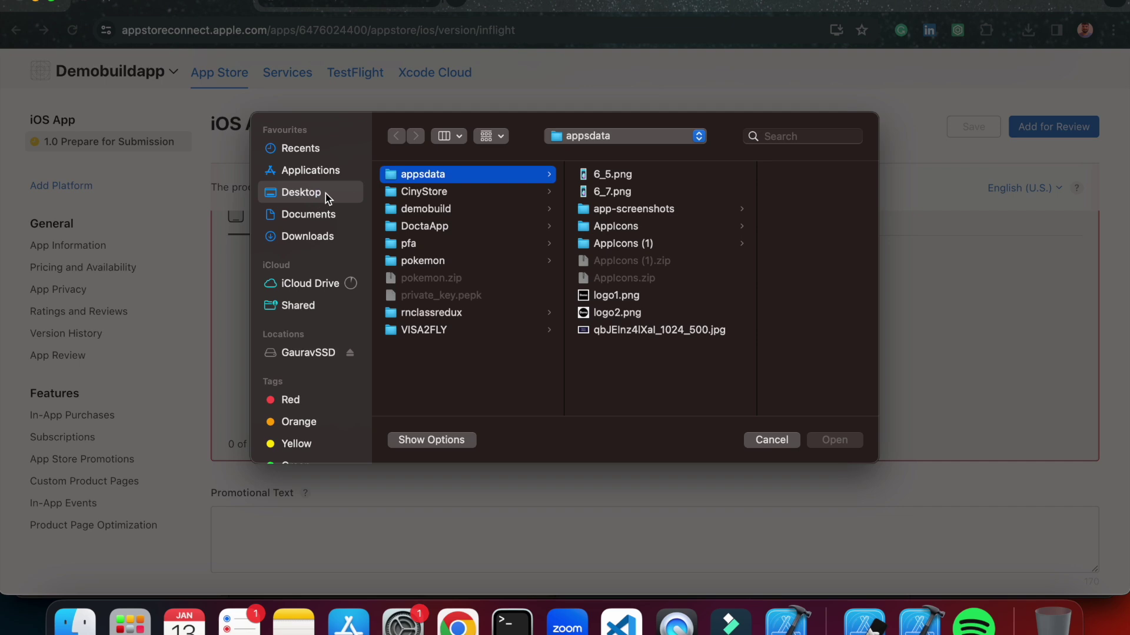
click(625, 176)
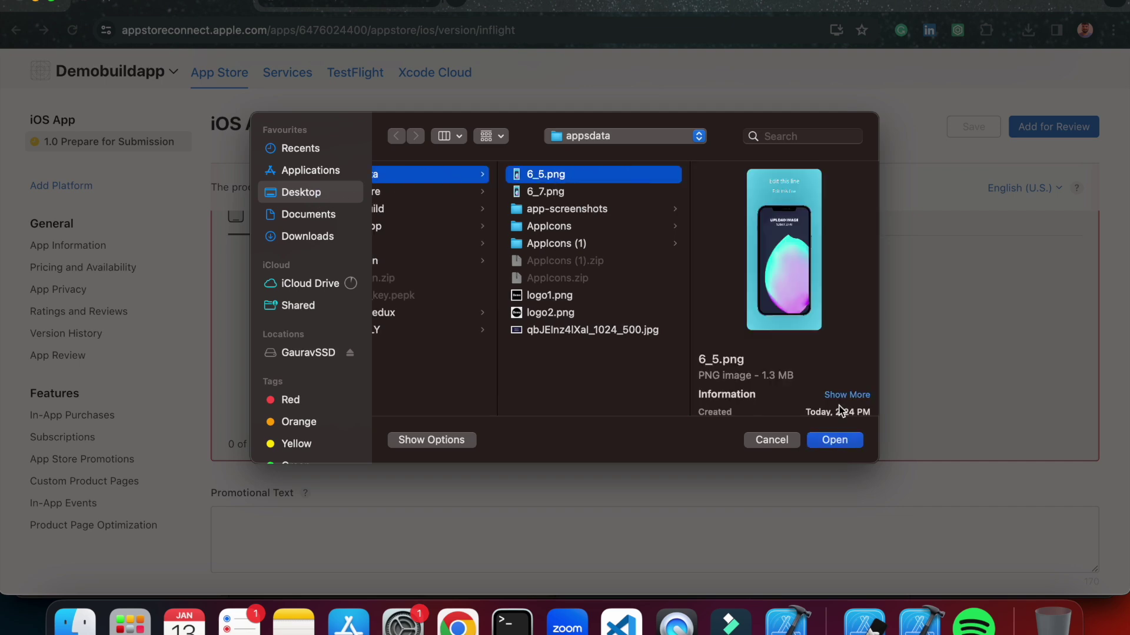
click(848, 445)
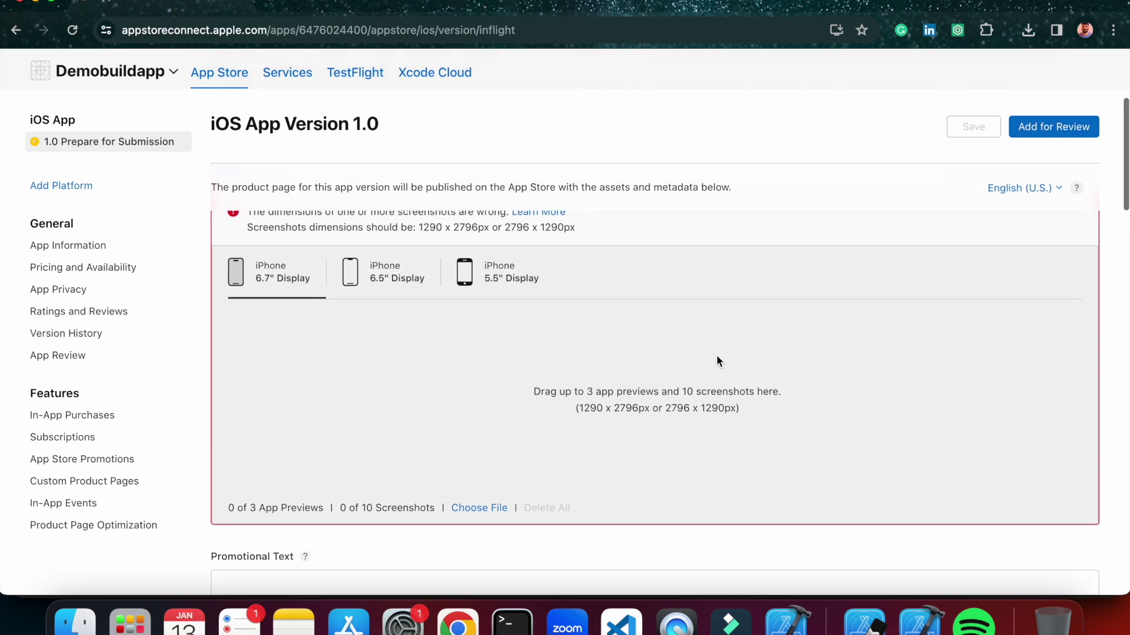
Switch to the 6.5" set and back to 6.7", then upload another screenshot via Choose File.
scroll(716, 360, down, 2)
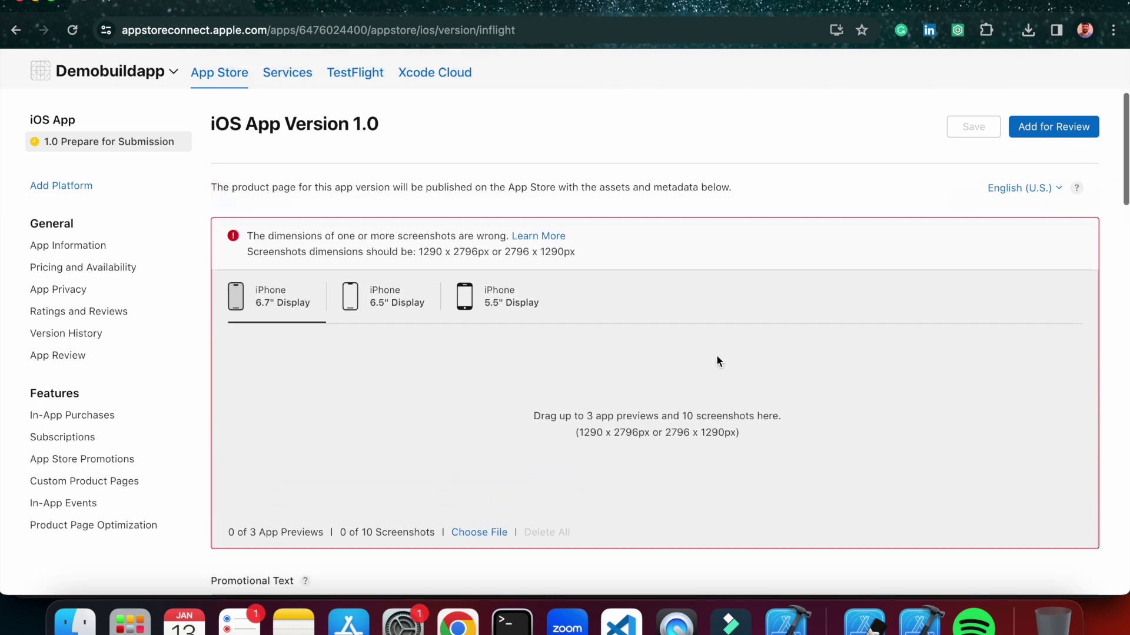
scroll(717, 360, down, 4)
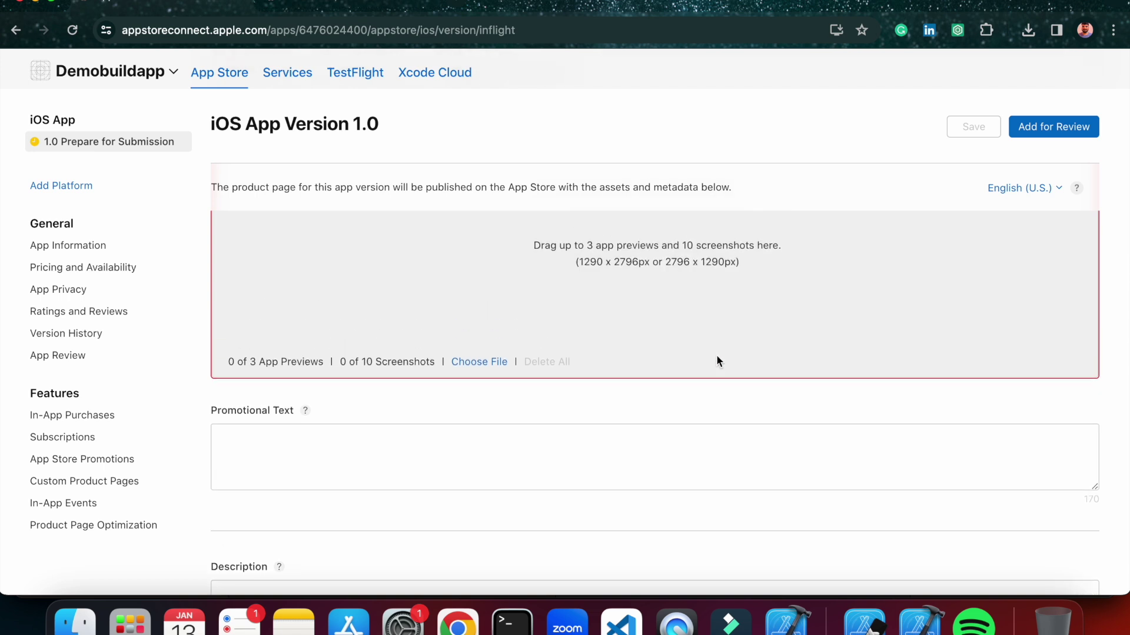
scroll(717, 357, up, 4)
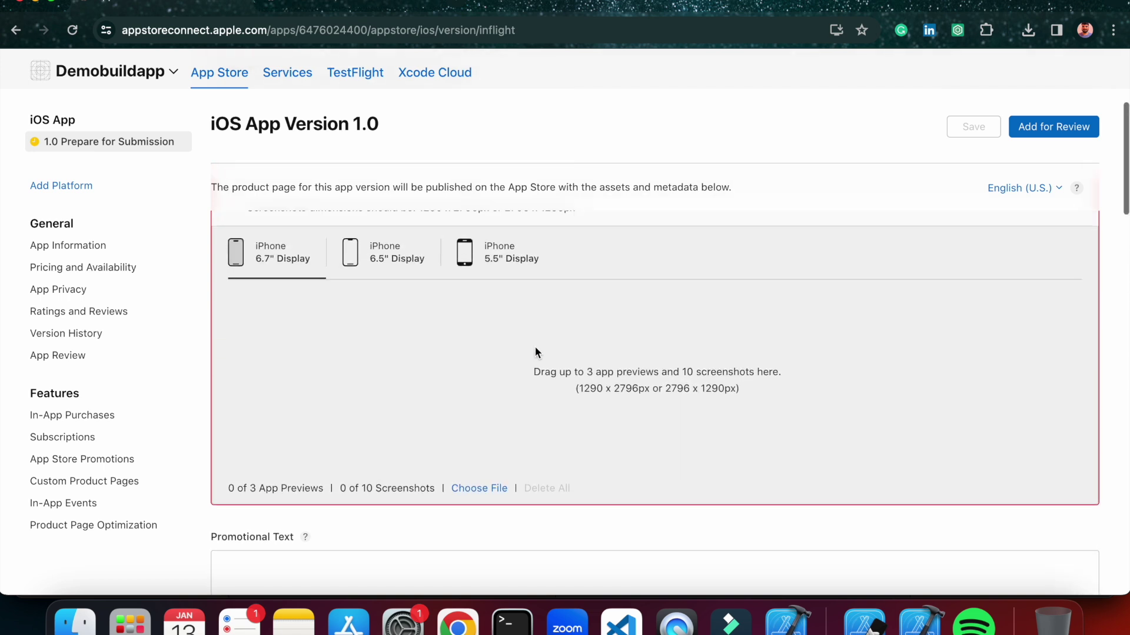
click(371, 255)
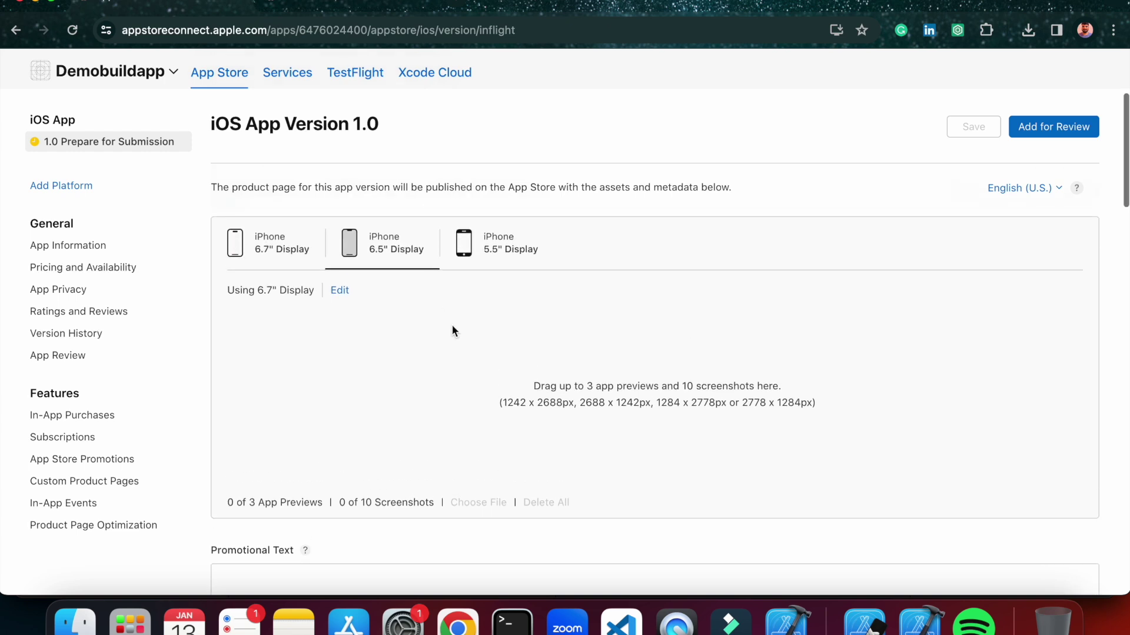
scroll(451, 327, down, 1)
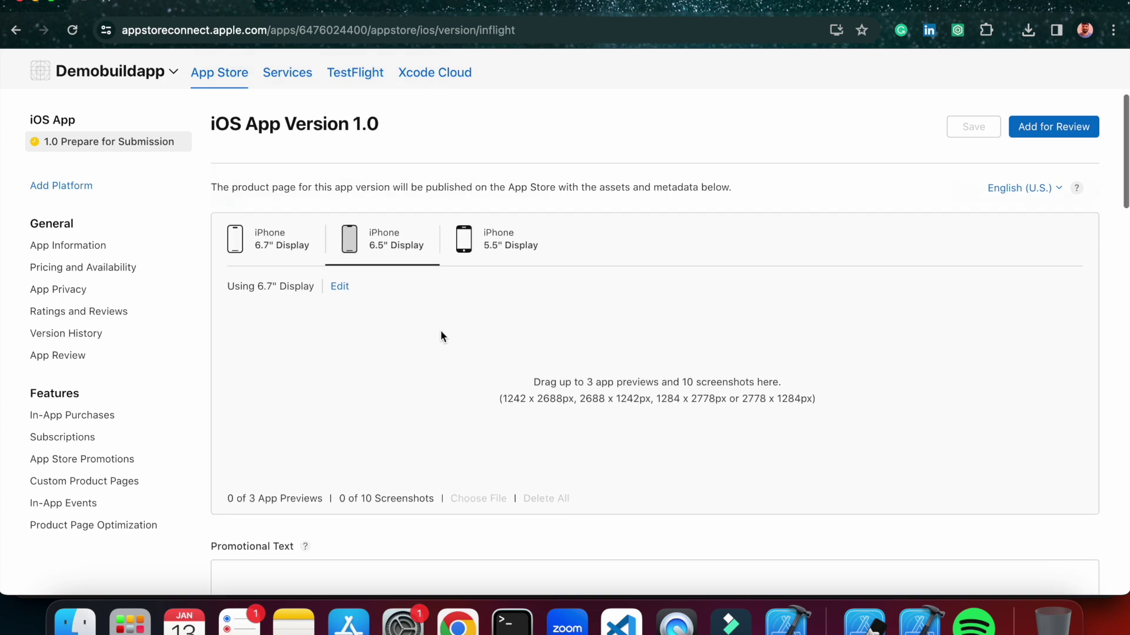
click(298, 249)
scroll(377, 369, down, 1)
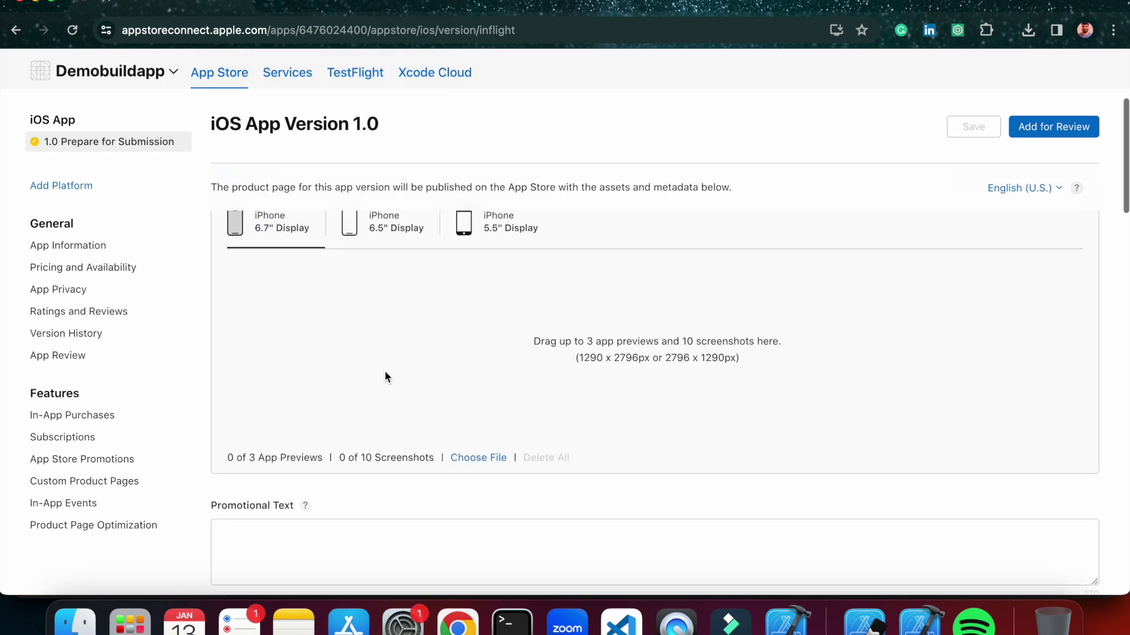
click(470, 458)
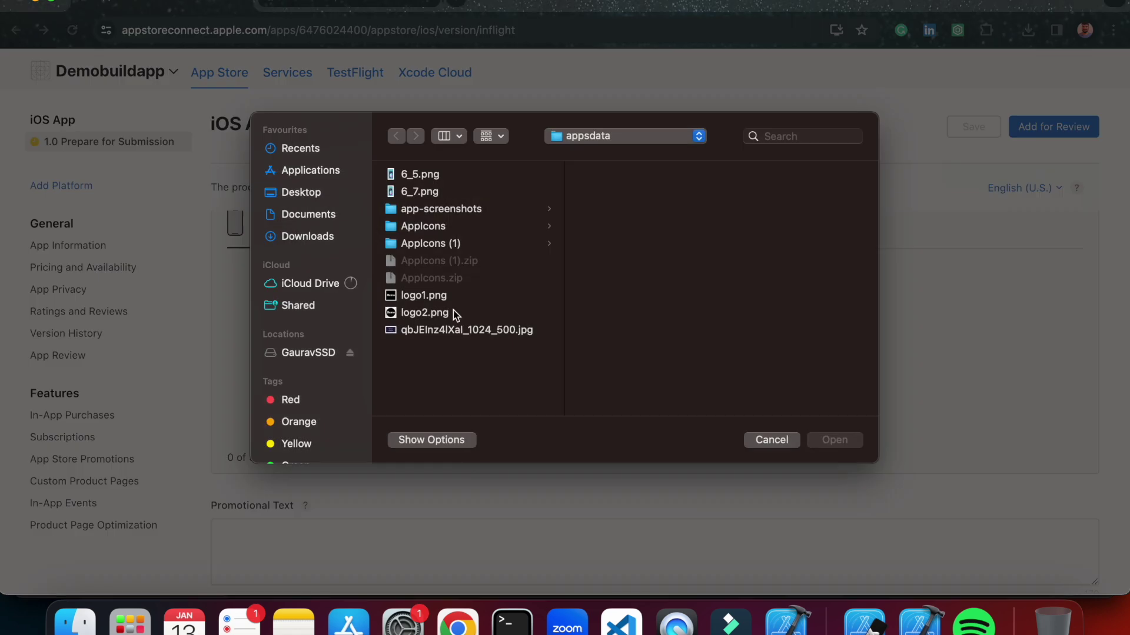
click(436, 174)
click(834, 440)
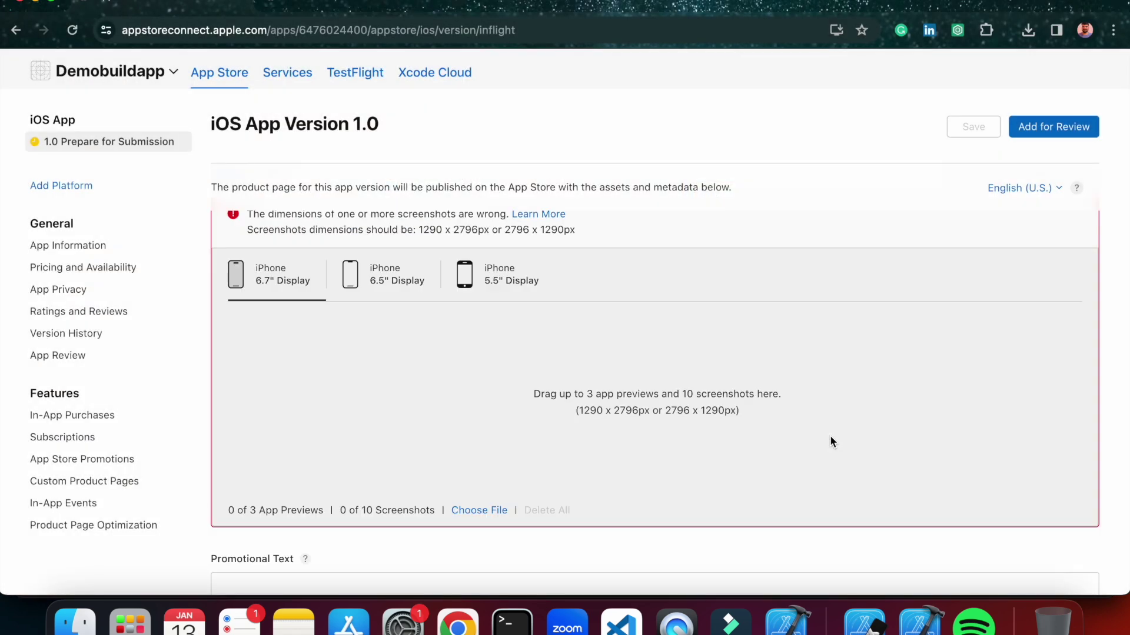
Highlight the required 1290 x 2796px and 2796 x 1290px sizes in the error, then return to appsdata.
scroll(653, 406, up, 1)
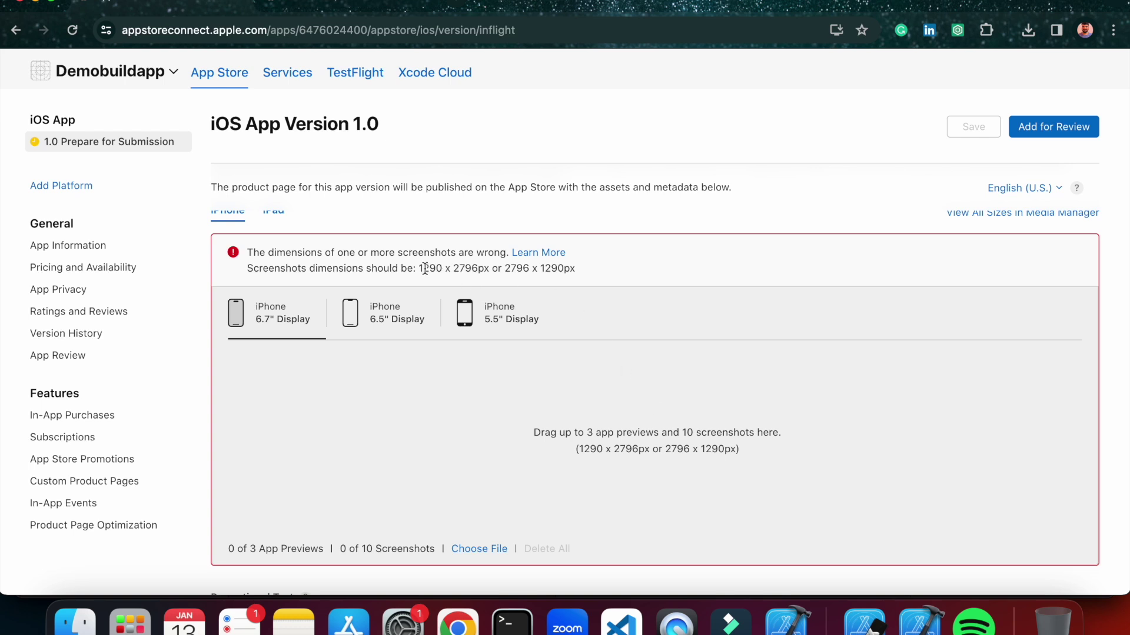
drag(419, 265, 478, 267)
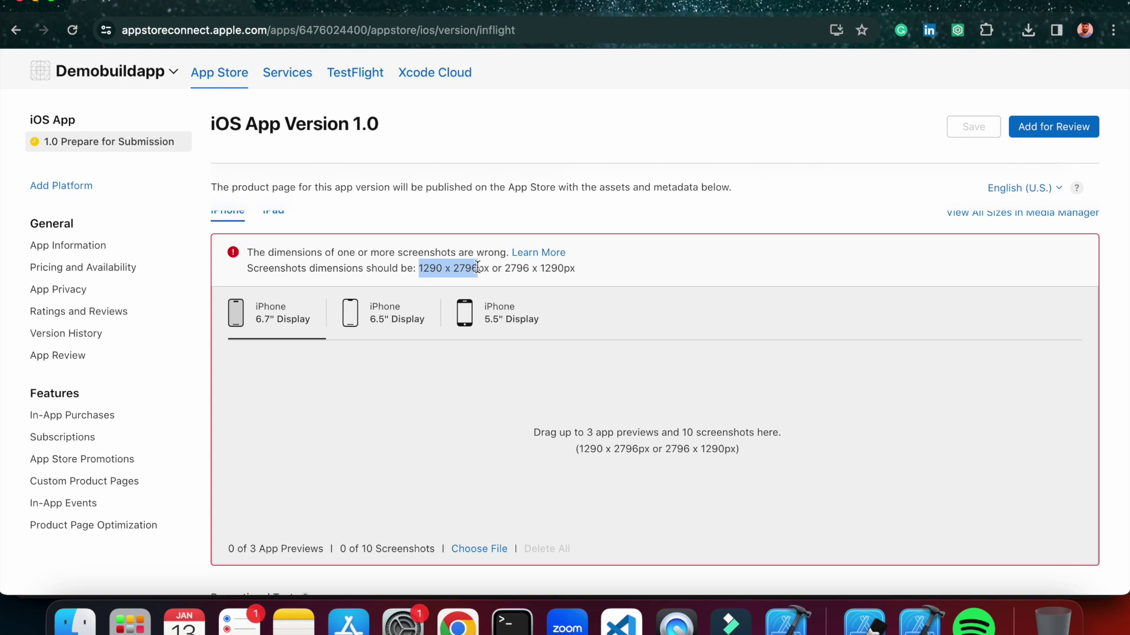
click(510, 276)
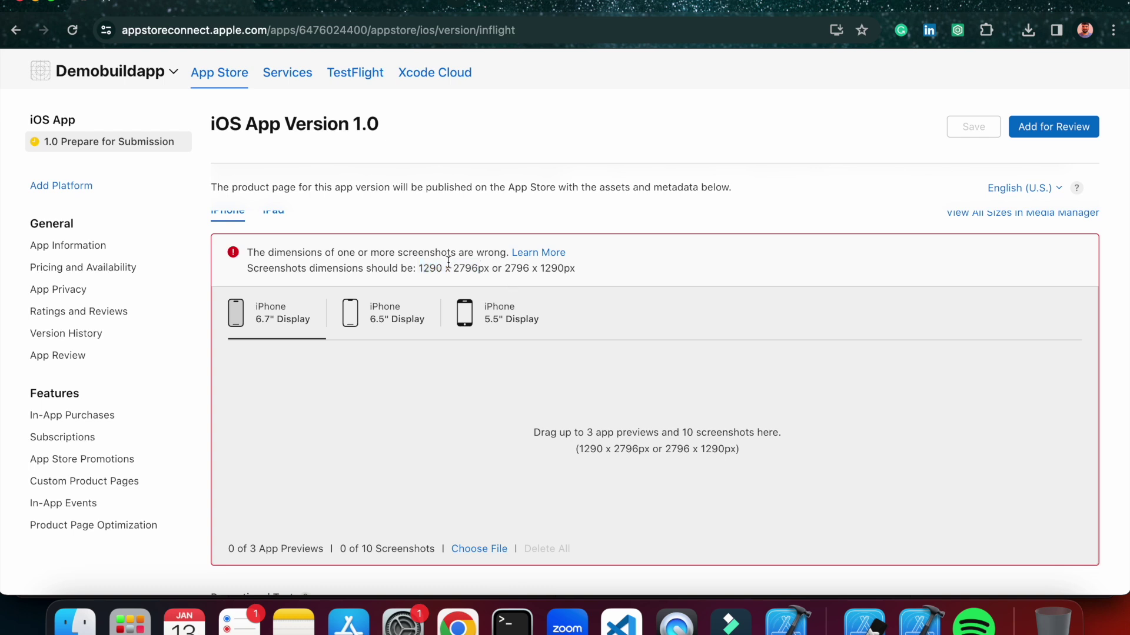
drag(510, 264, 588, 263)
click(588, 265)
scroll(382, 474, down, 1)
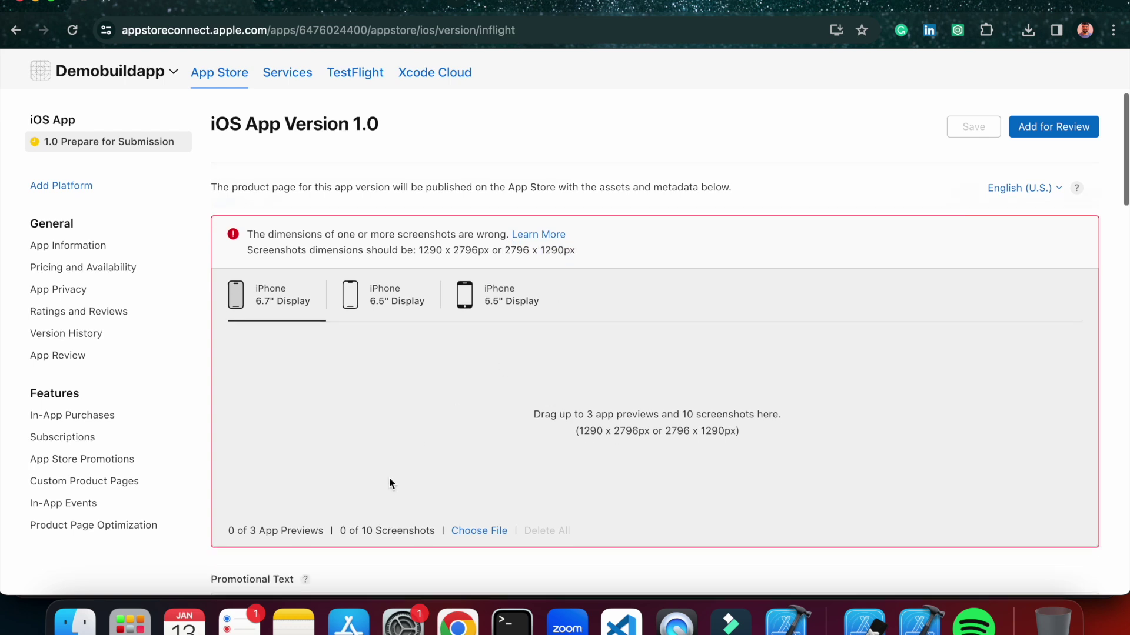
click(75, 622)
click(542, 241)
Check 6_5.png's Get Info dimensions in Finder, which show only 1284 × 2778.
click(583, 200)
right_click(579, 203)
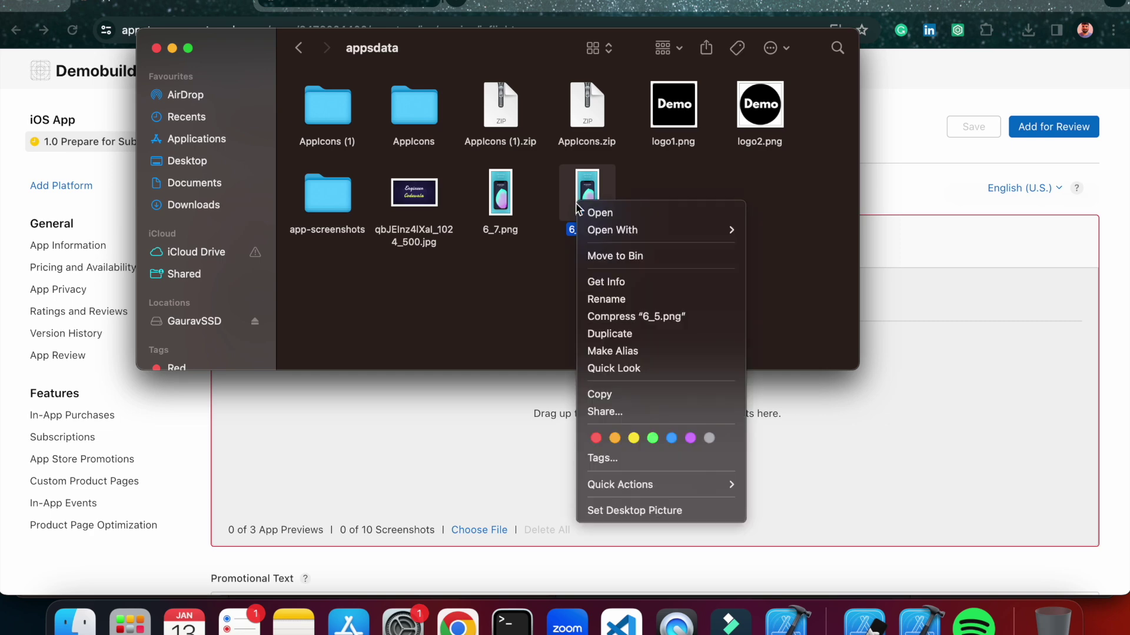
click(631, 281)
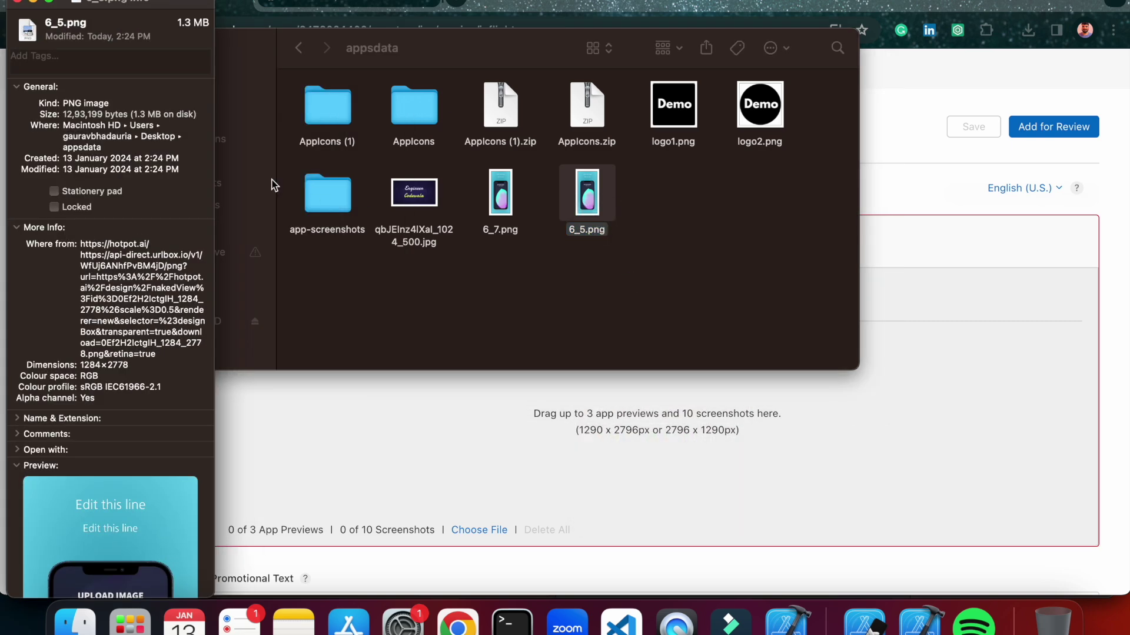
scroll(122, 207, down, 3)
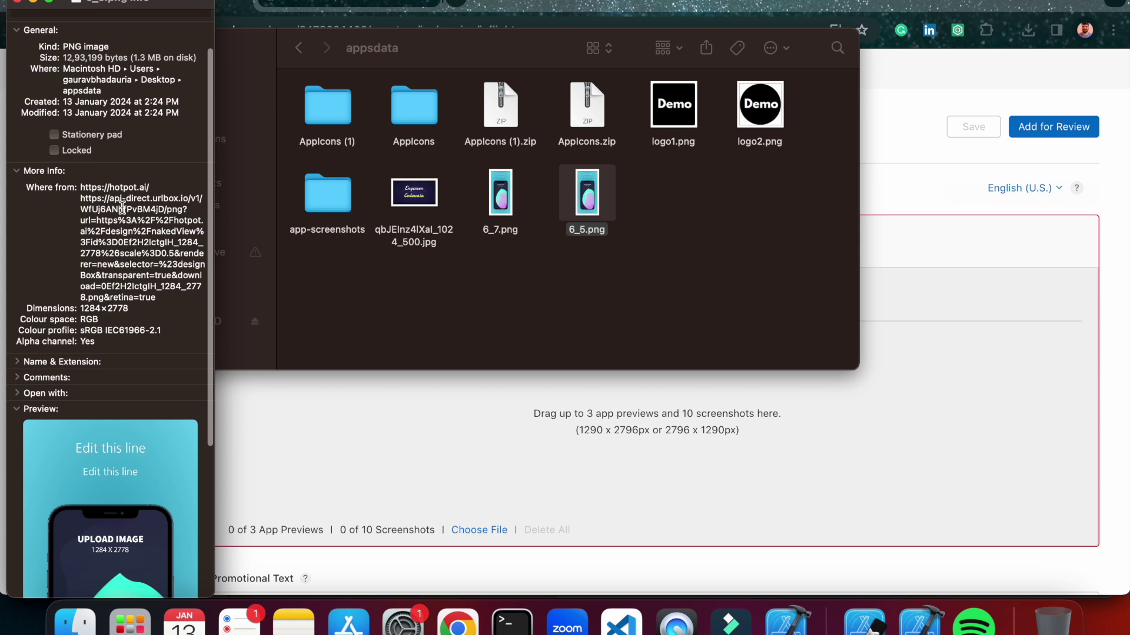
scroll(122, 206, down, 1)
drag(80, 288, 131, 288)
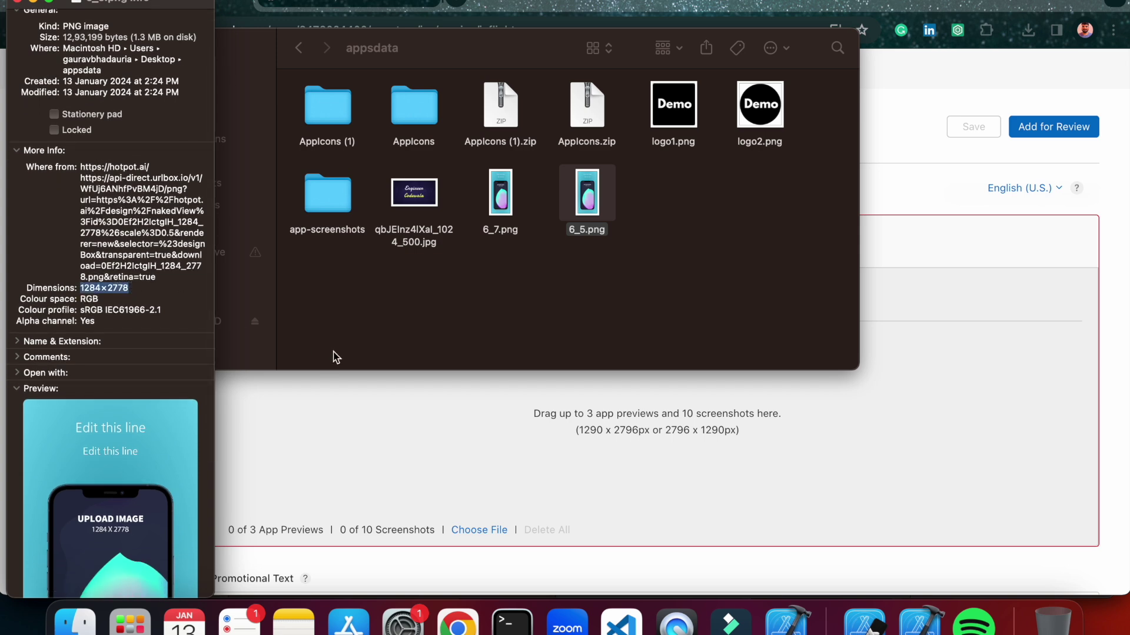
Search Google for 'resize image' in a new Chrome tab and open iLoveIMG's Resize IMAGE page.
click(459, 406)
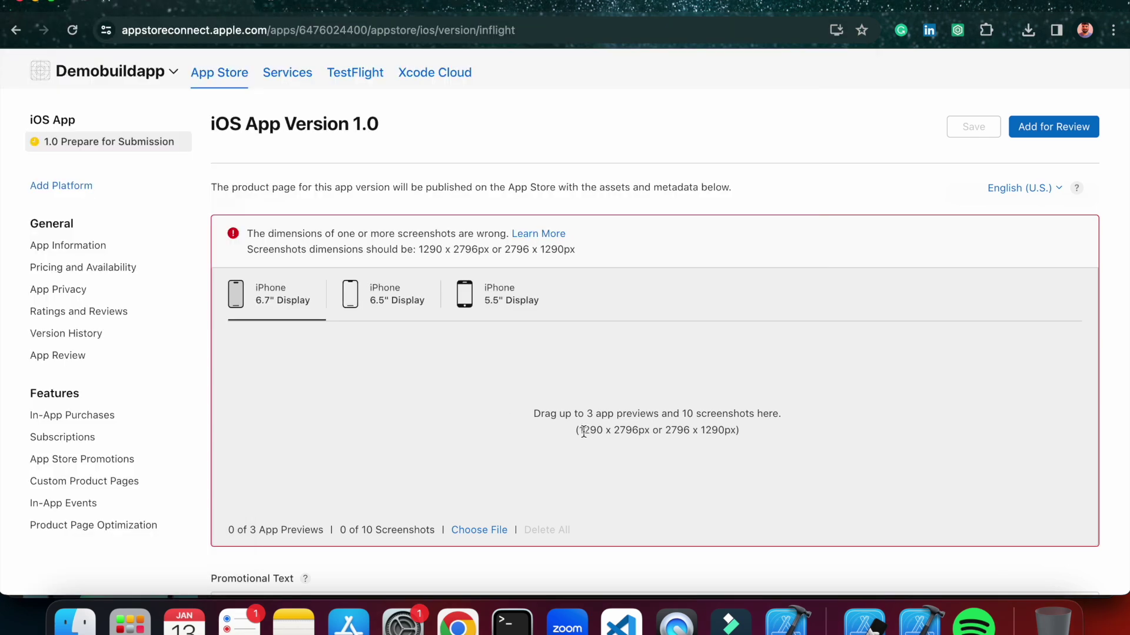
click(460, 5)
text(resi)
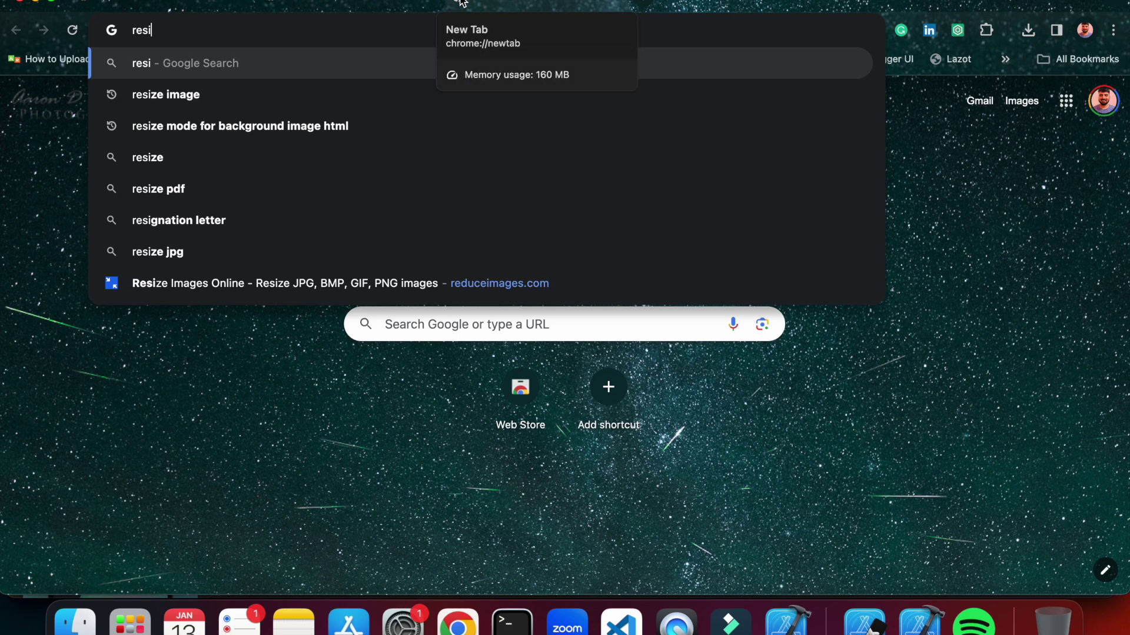
click(462, 94)
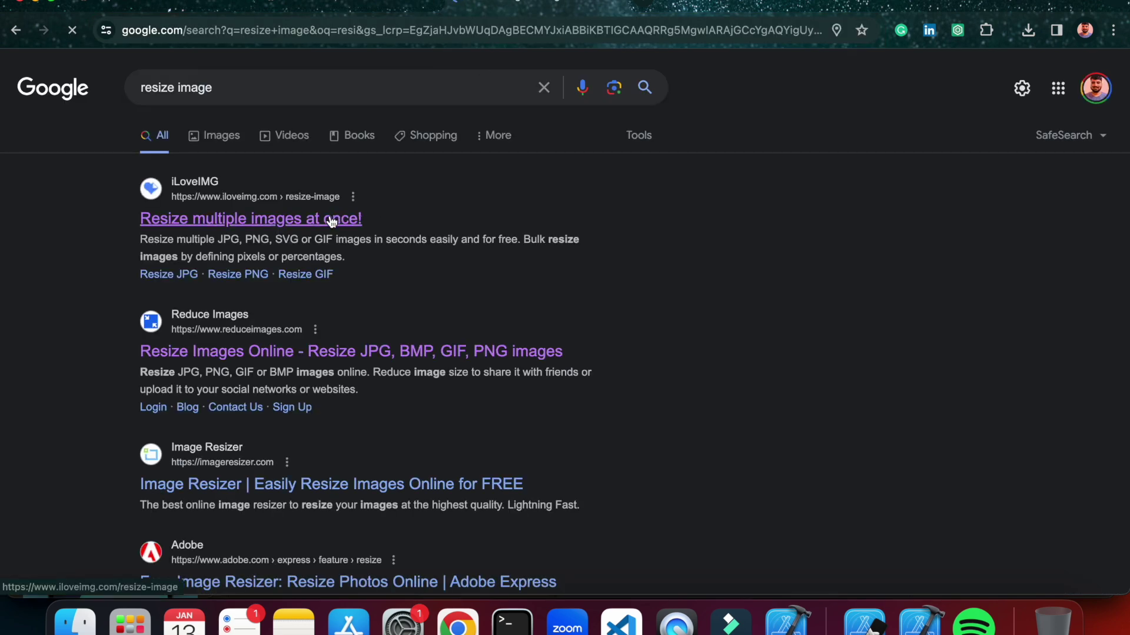
click(332, 219)
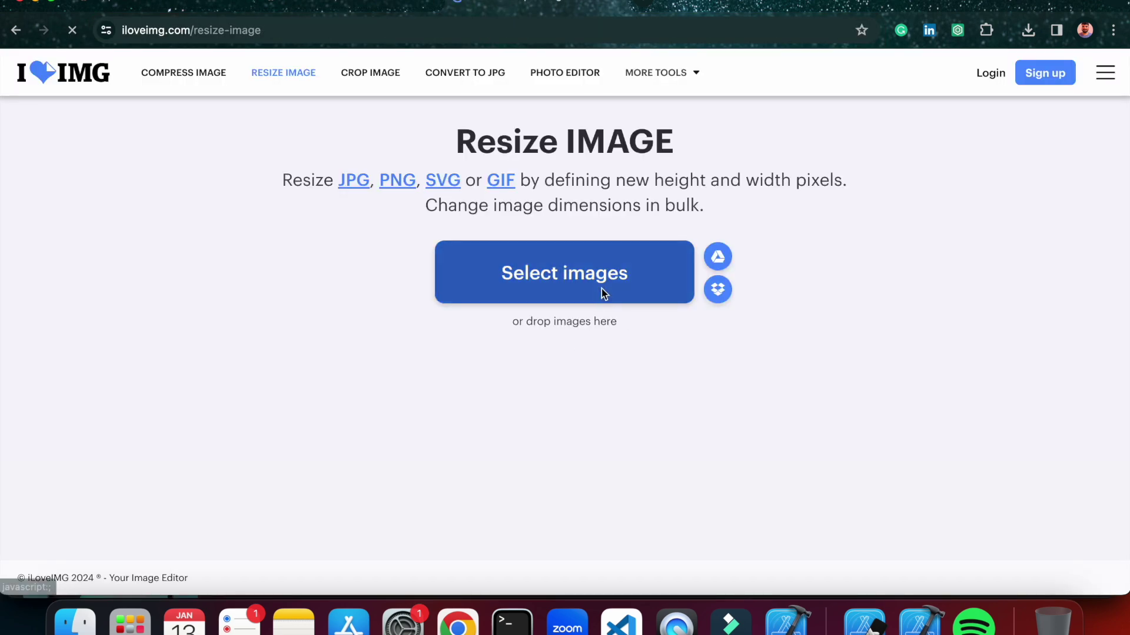
Load 6_7.png into iLoveIMG and note App Store Connect's required 1290 x 2796 size.
click(602, 290)
click(418, 191)
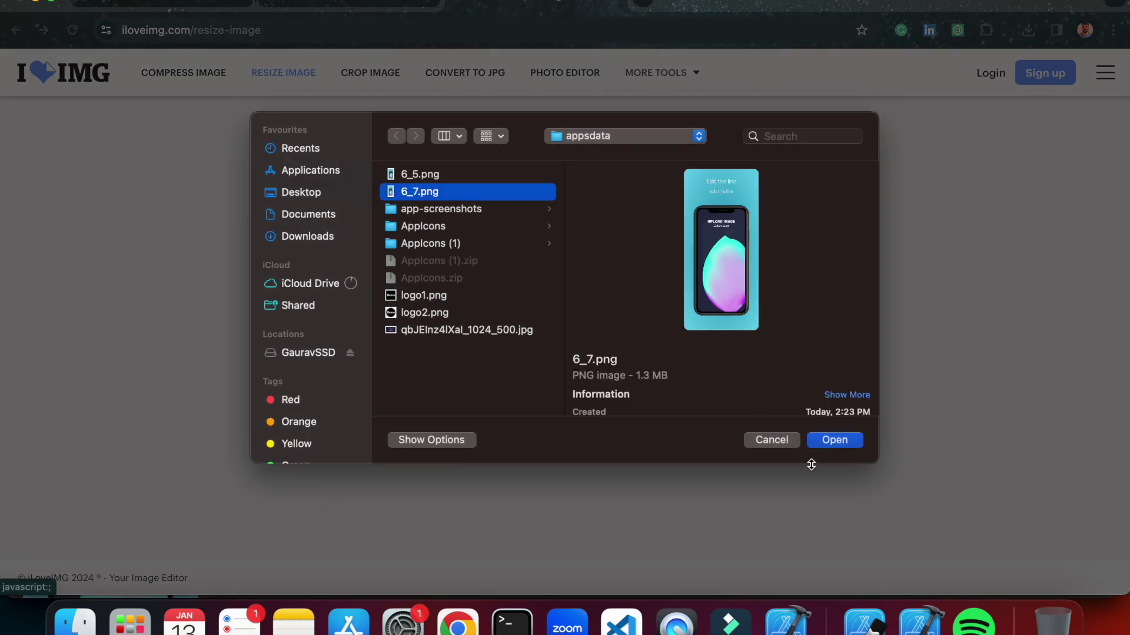
click(830, 443)
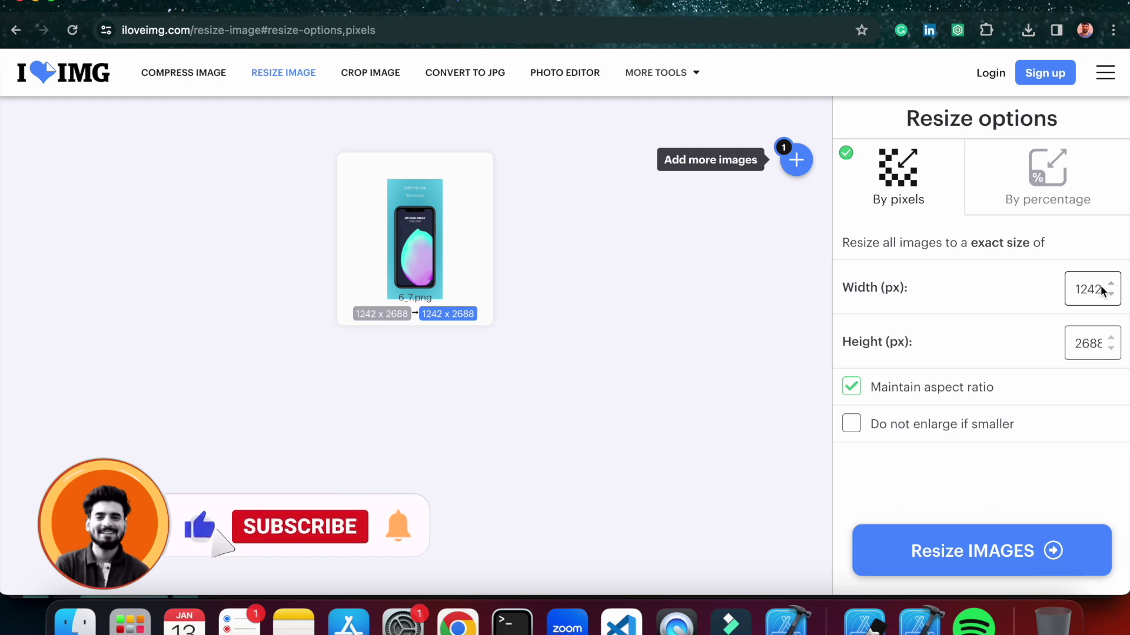
click(193, 6)
drag(579, 430, 644, 431)
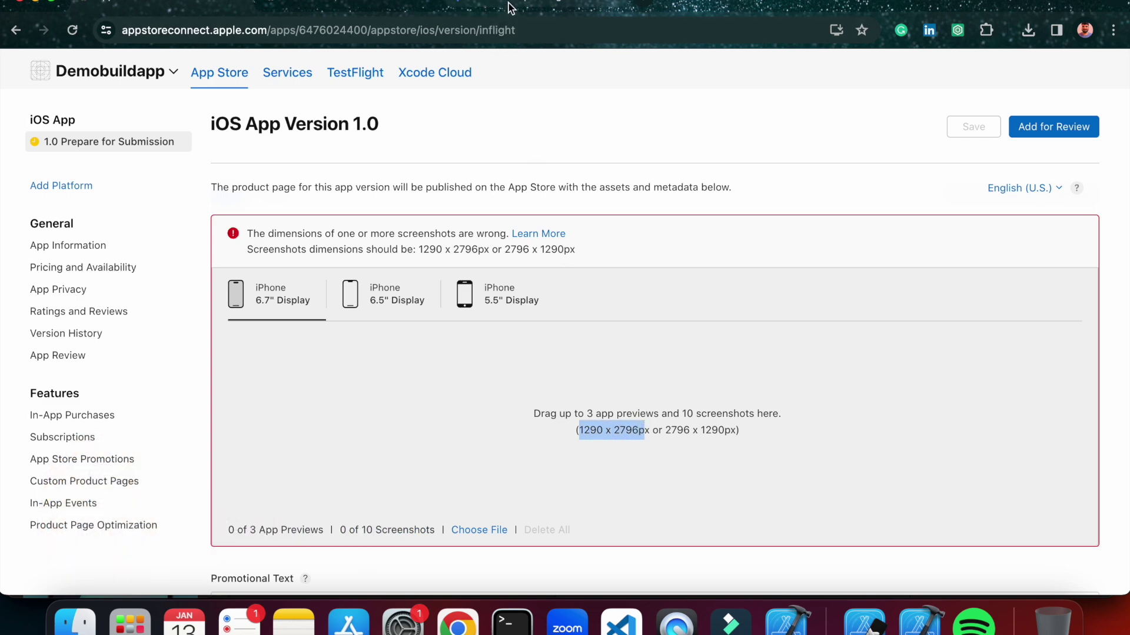
click(510, 7)
Resize 6_7.png to width 1290 and height 2796 with aspect ratio unlocked.
click(1102, 298)
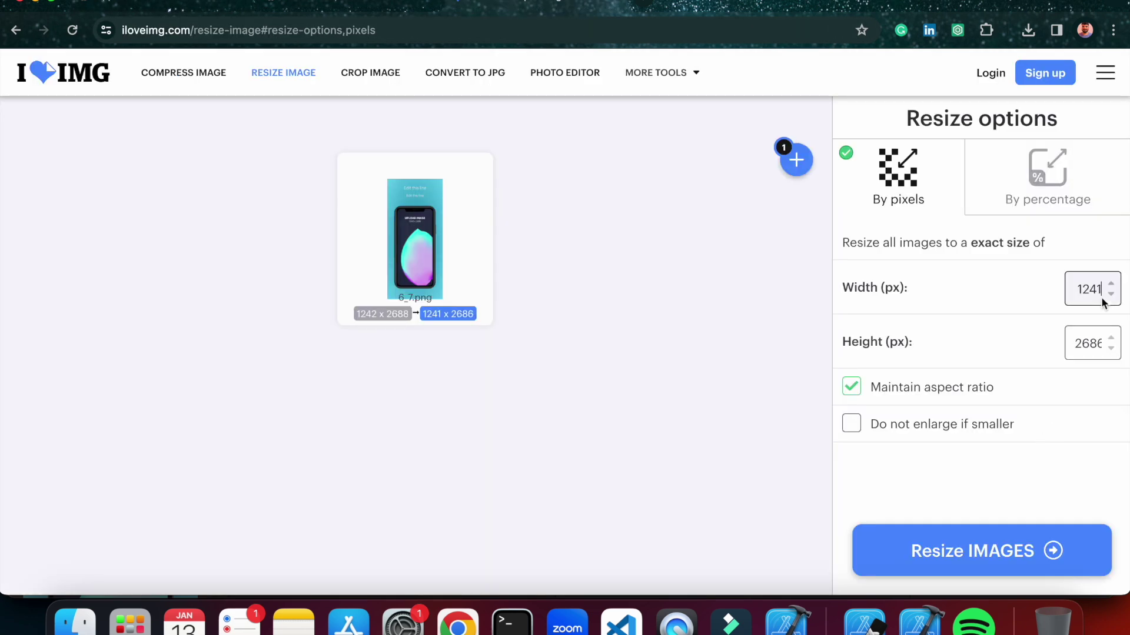
key(BackSpace)
key(BackSpace)
text(90)
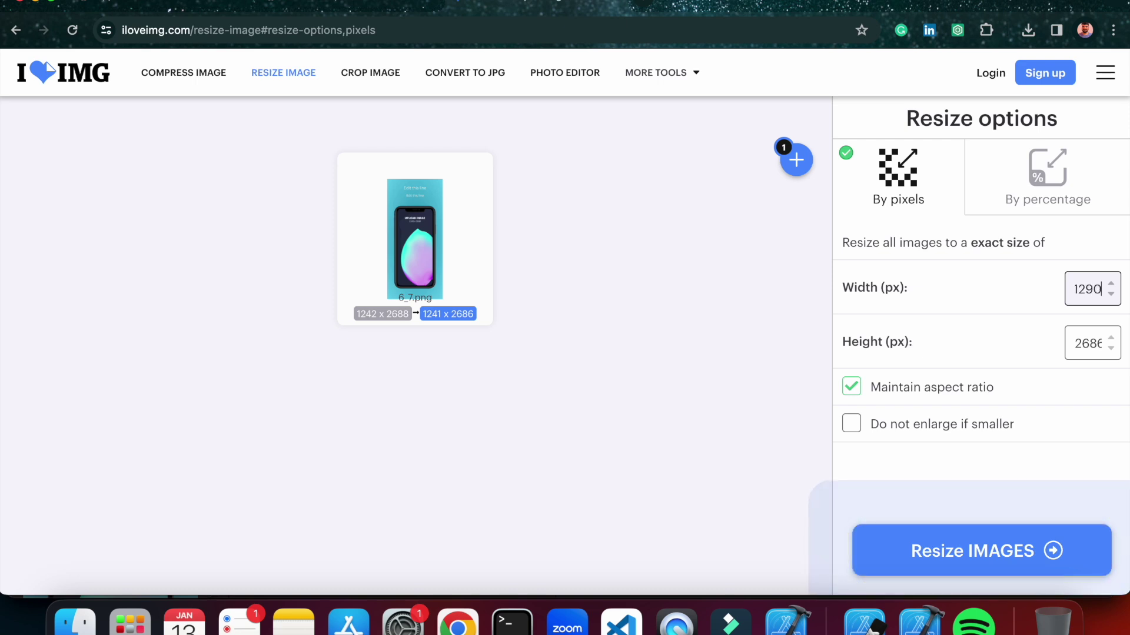
double_click(1087, 336)
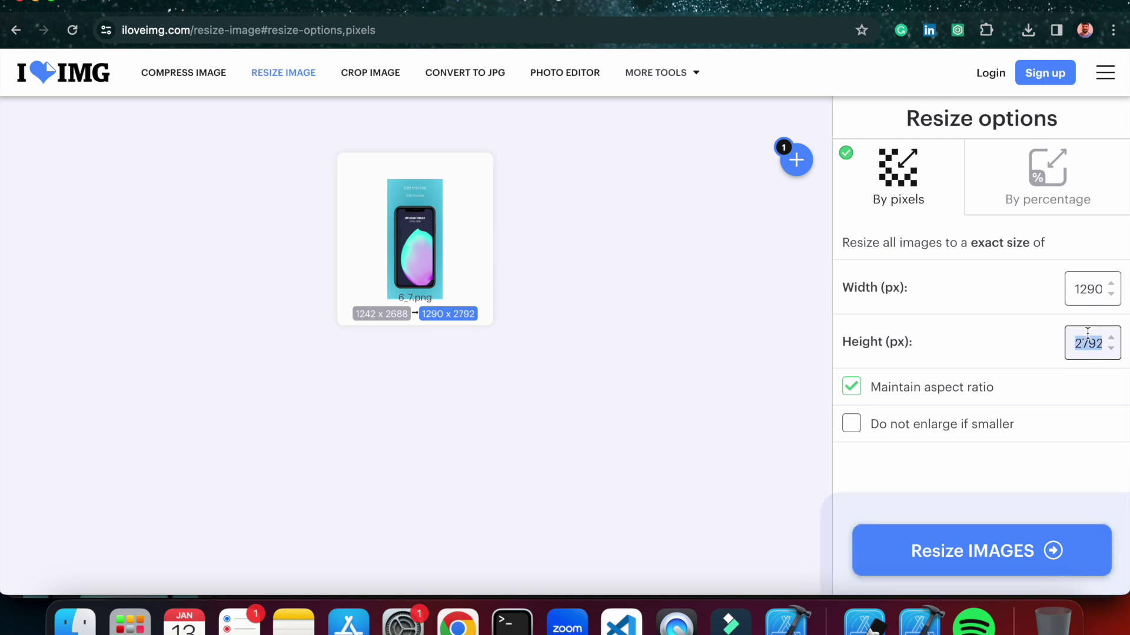
text(2796)
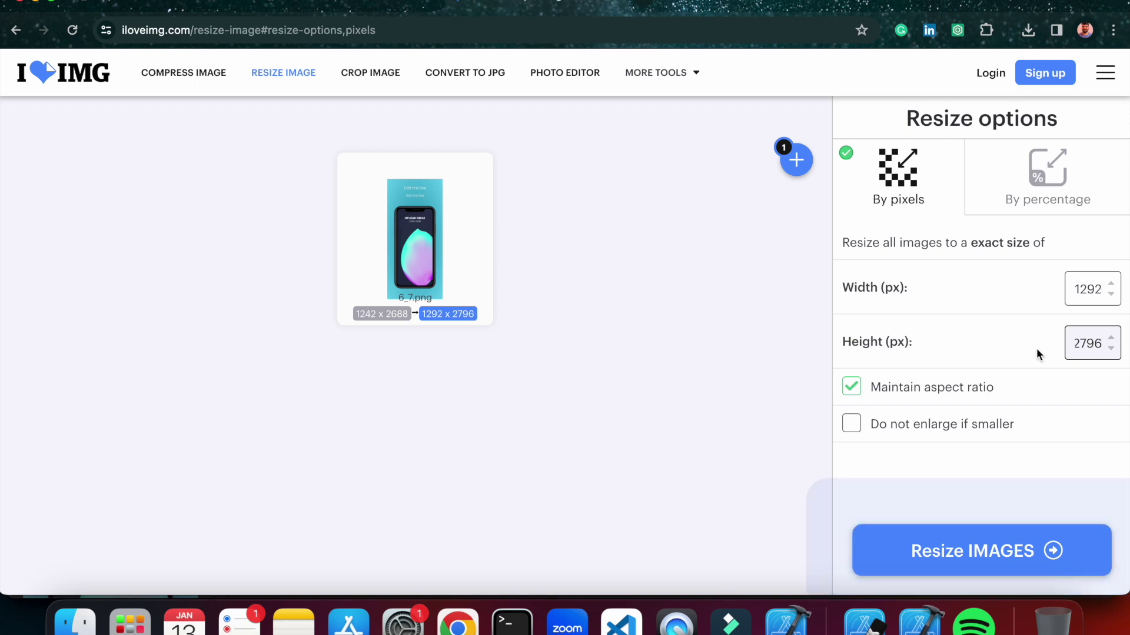
click(856, 388)
click(1100, 289)
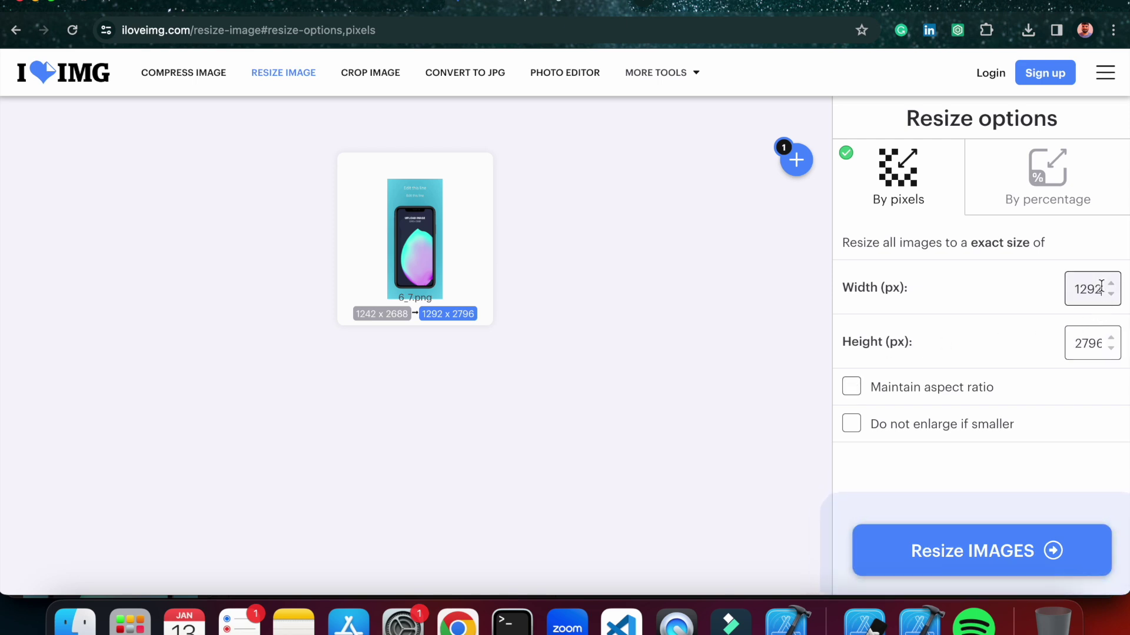
key(BackSpace)
text(0)
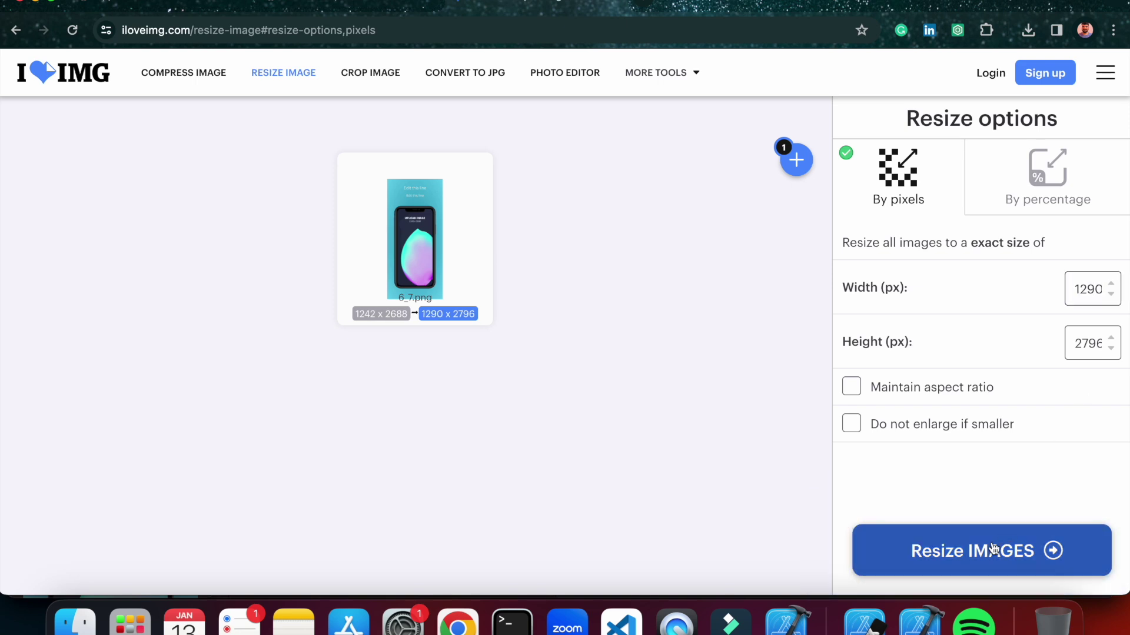
click(992, 547)
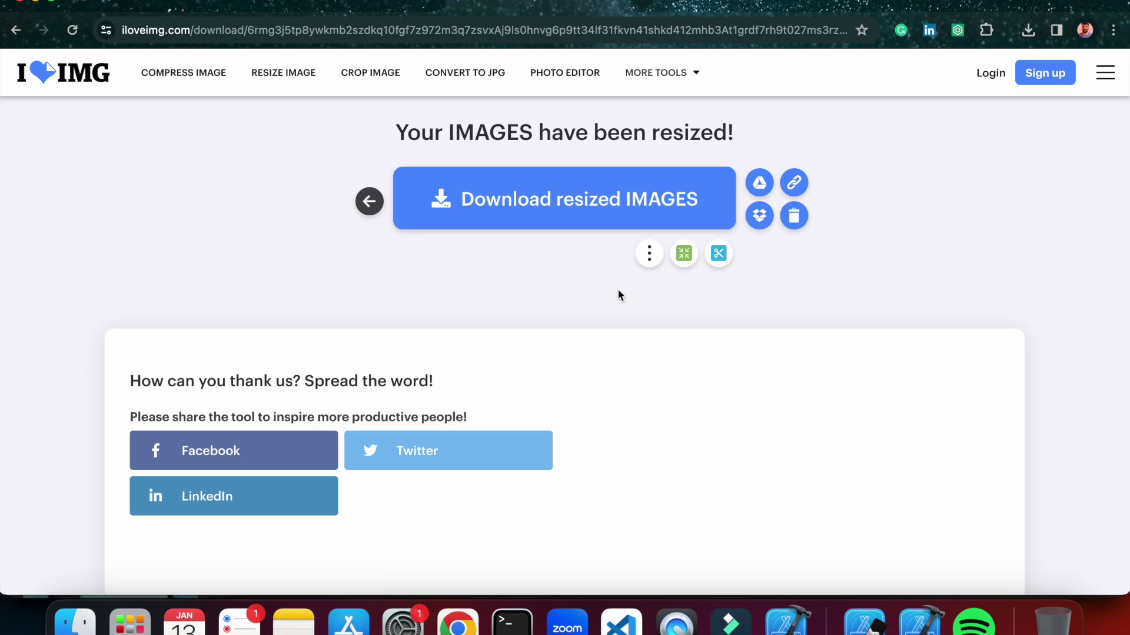
Download the resized 6_7.png and reveal it in the Downloads folder.
click(562, 210)
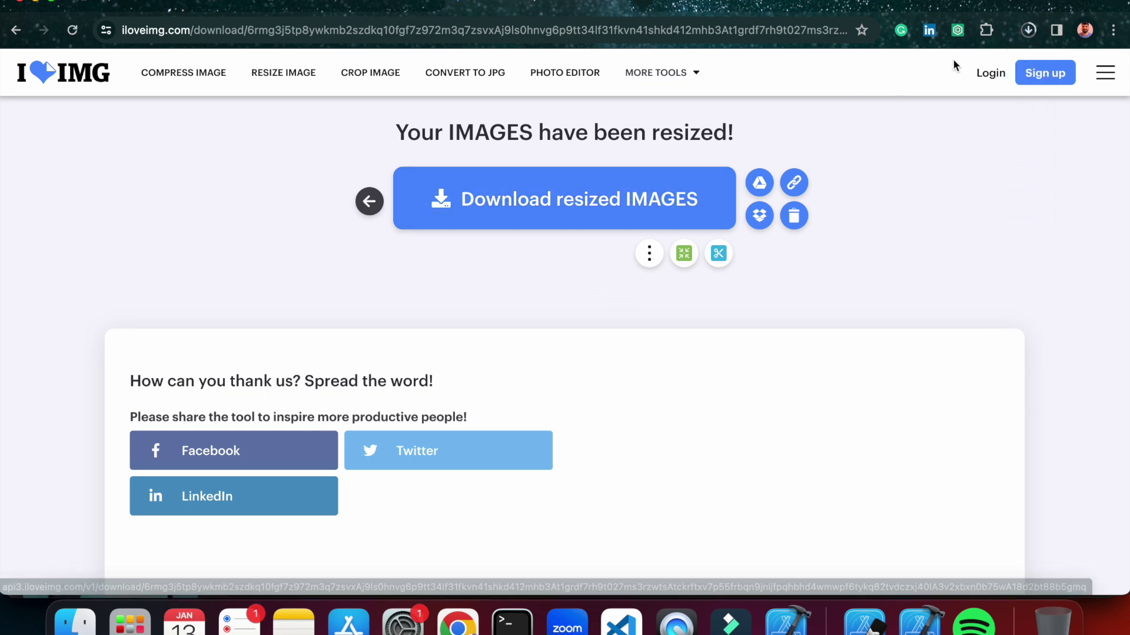
click(1027, 31)
click(991, 66)
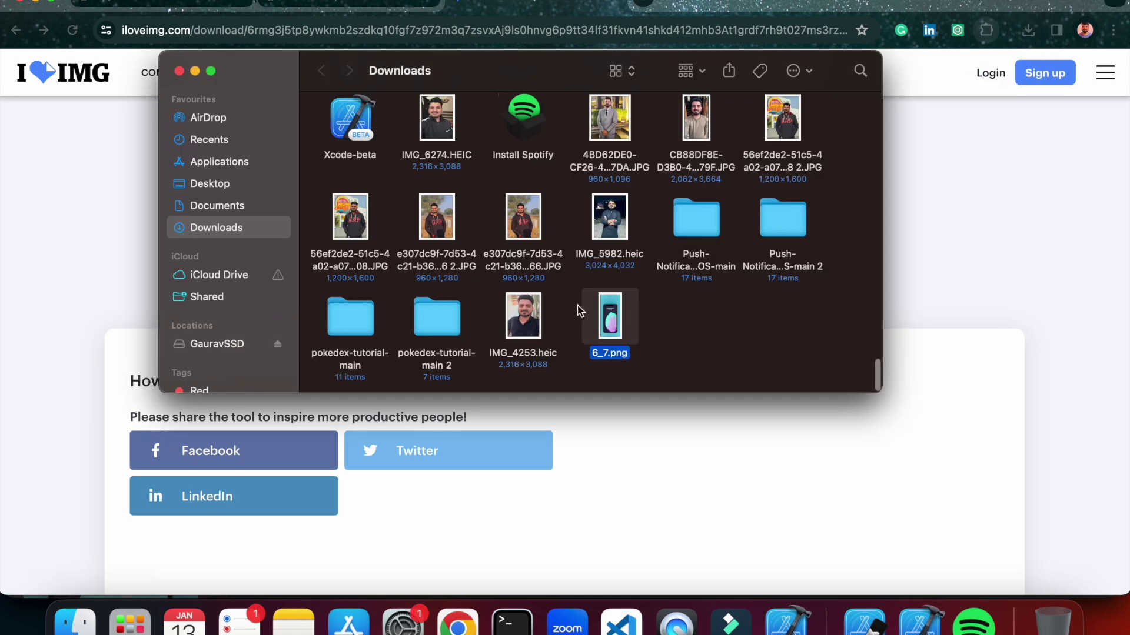
click(102, 137)
Drop 6_7.png from Downloads into the 6.7" Display screenshots three times, accepting the reuse notice.
click(145, 7)
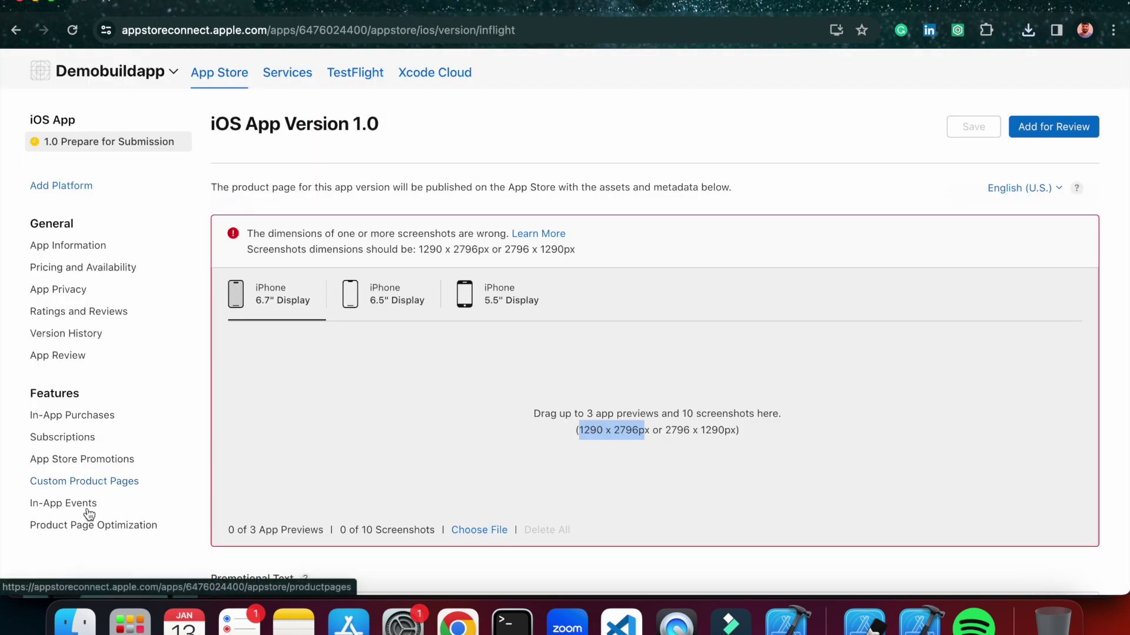
click(74, 617)
drag(606, 389, 744, 464)
click(794, 412)
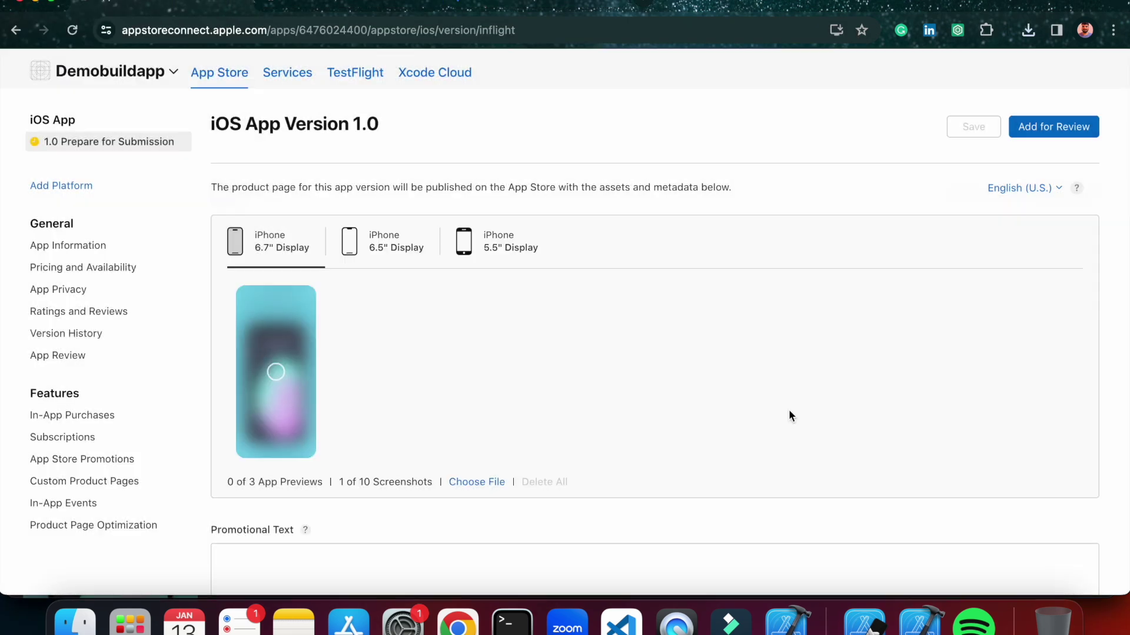
click(74, 626)
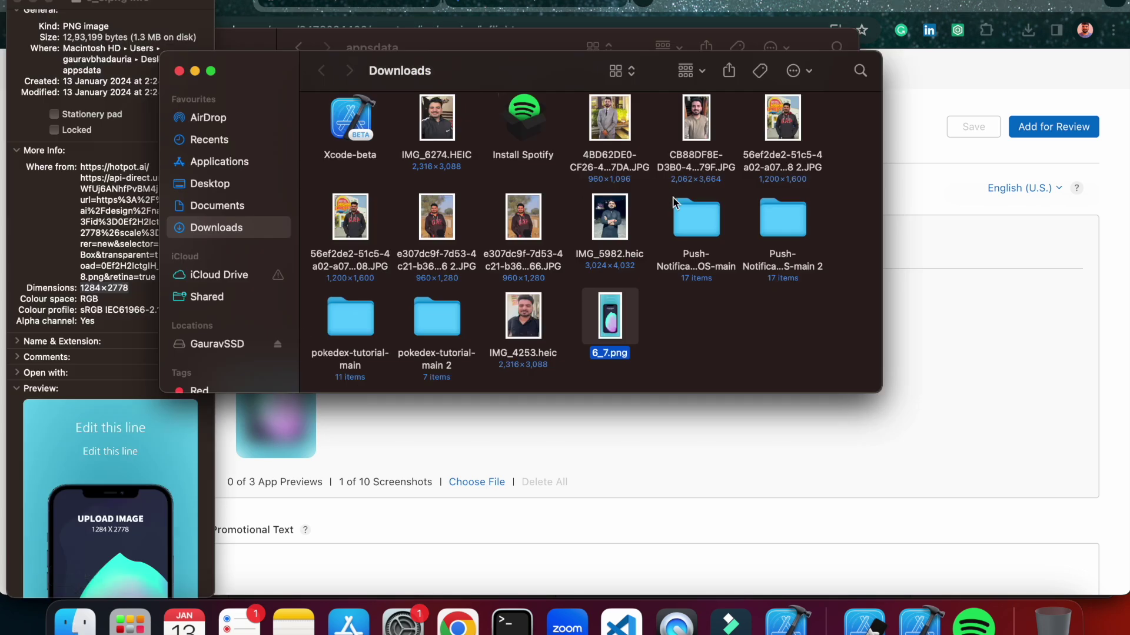
drag(534, 318, 673, 413)
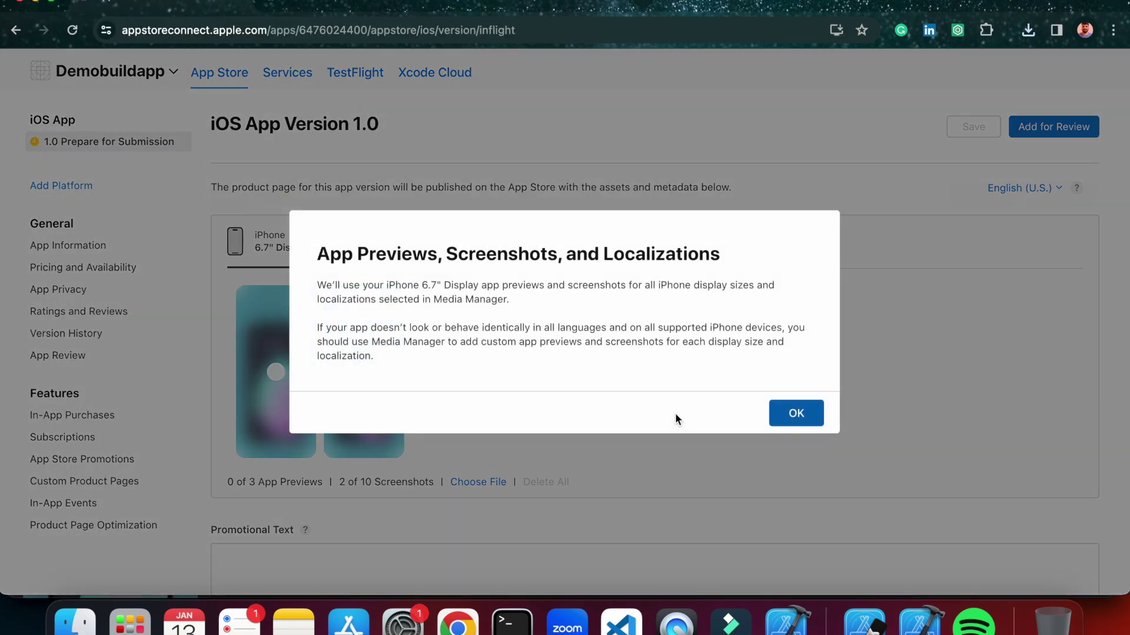
click(789, 414)
click(75, 623)
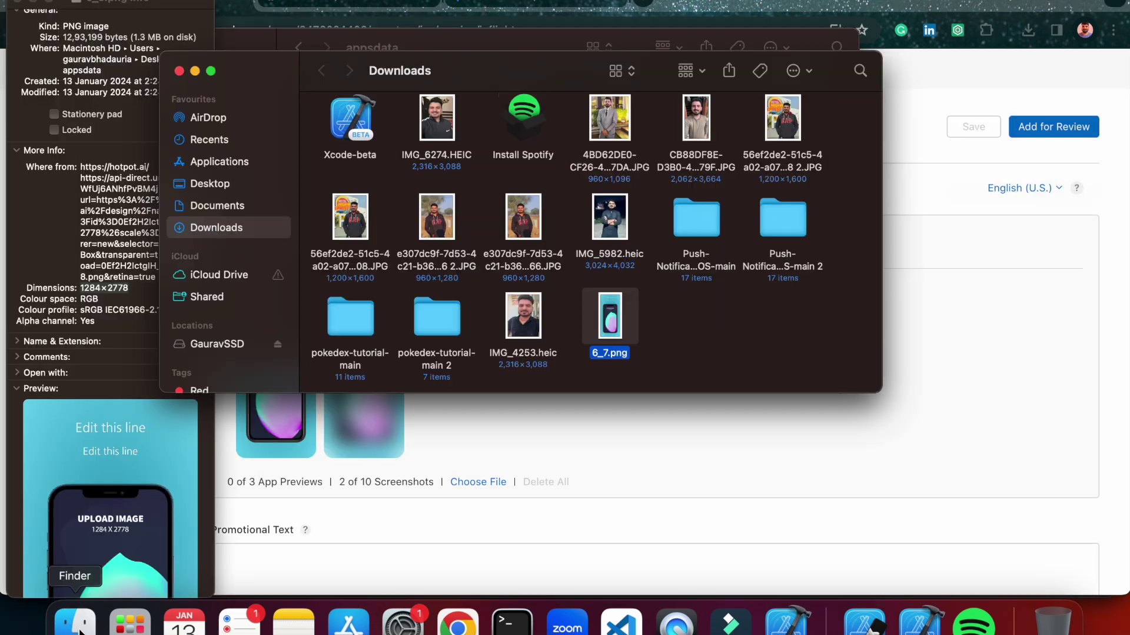
drag(610, 317, 684, 418)
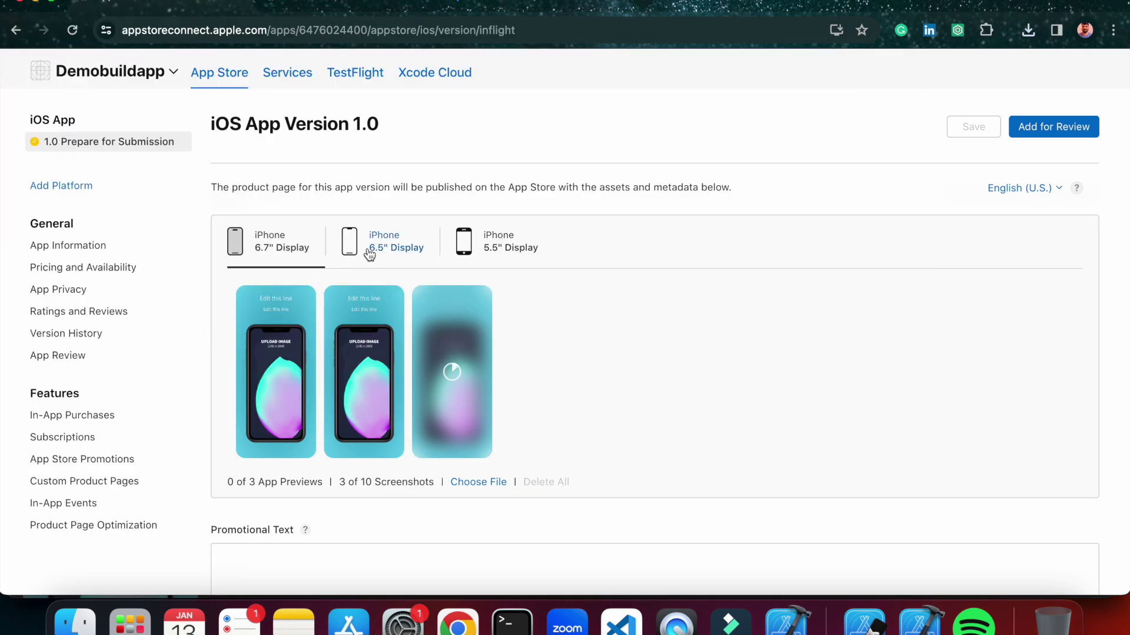
Confirm the 6.5" Display set reuses the three 6.7" screenshots.
click(387, 253)
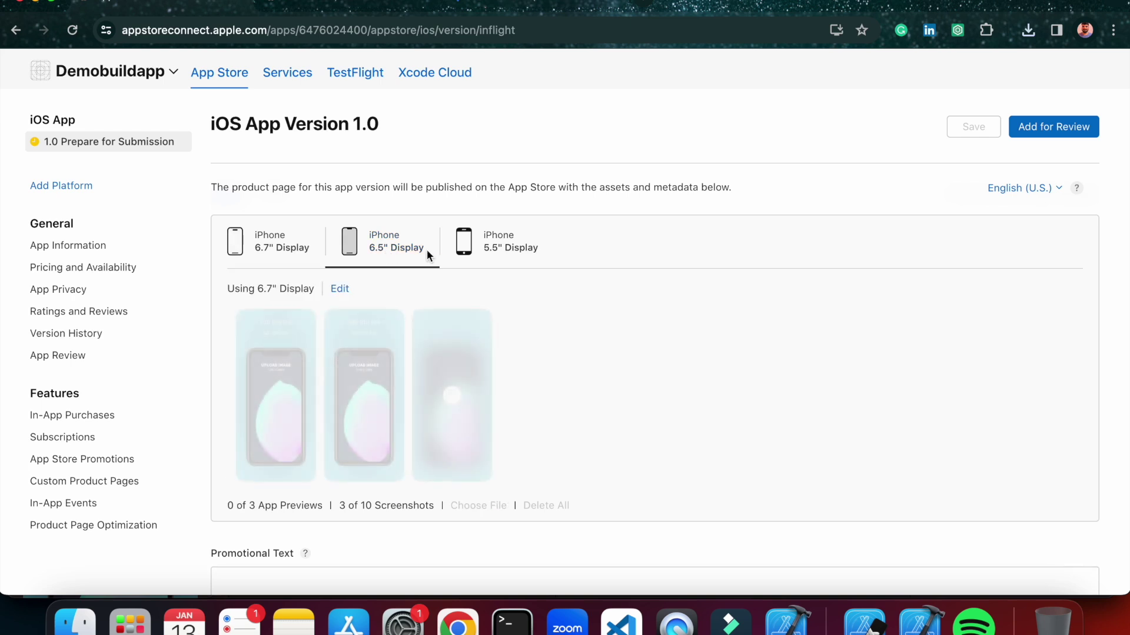
click(278, 258)
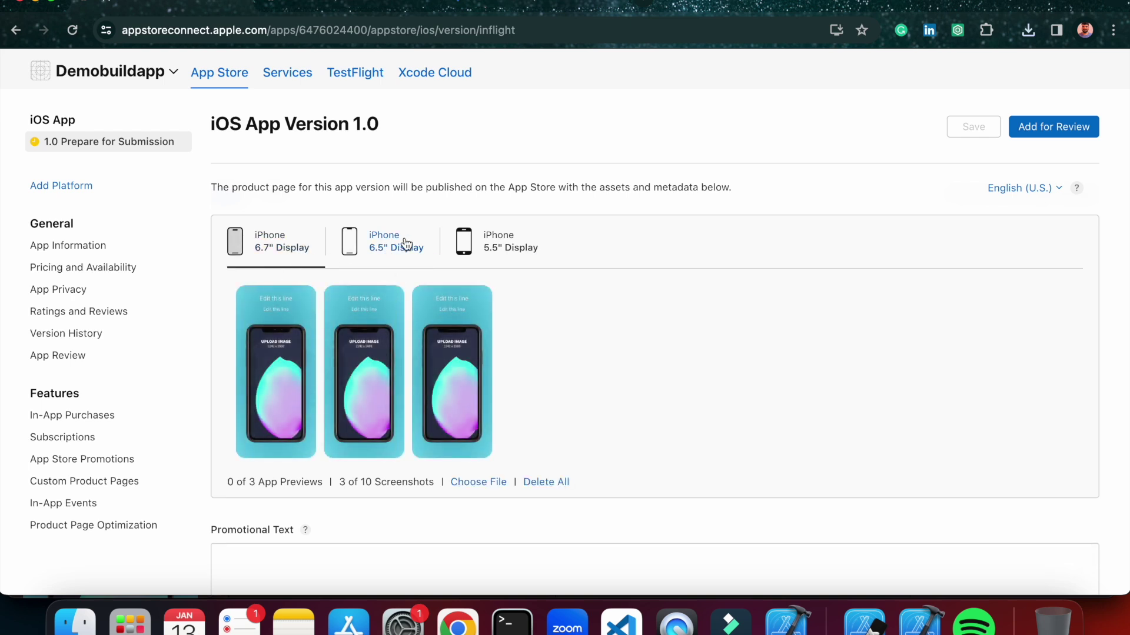
click(403, 257)
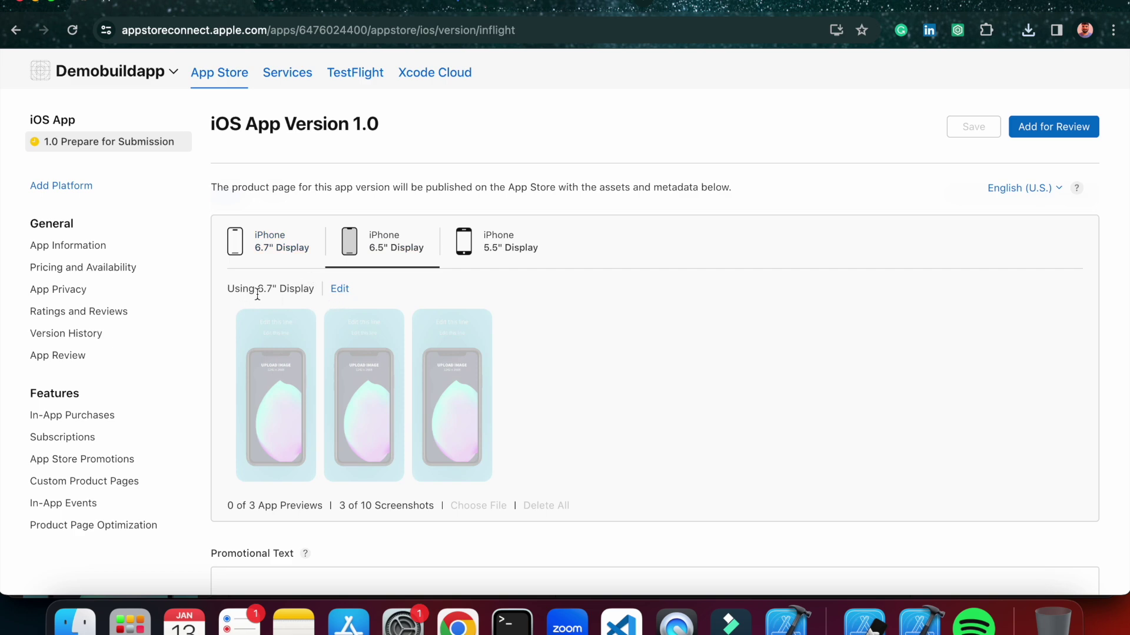
Enter 'demo build for learning purpose' in the version 1.0 Description field.
click(288, 253)
scroll(552, 419, down, 3)
scroll(552, 419, down, 2)
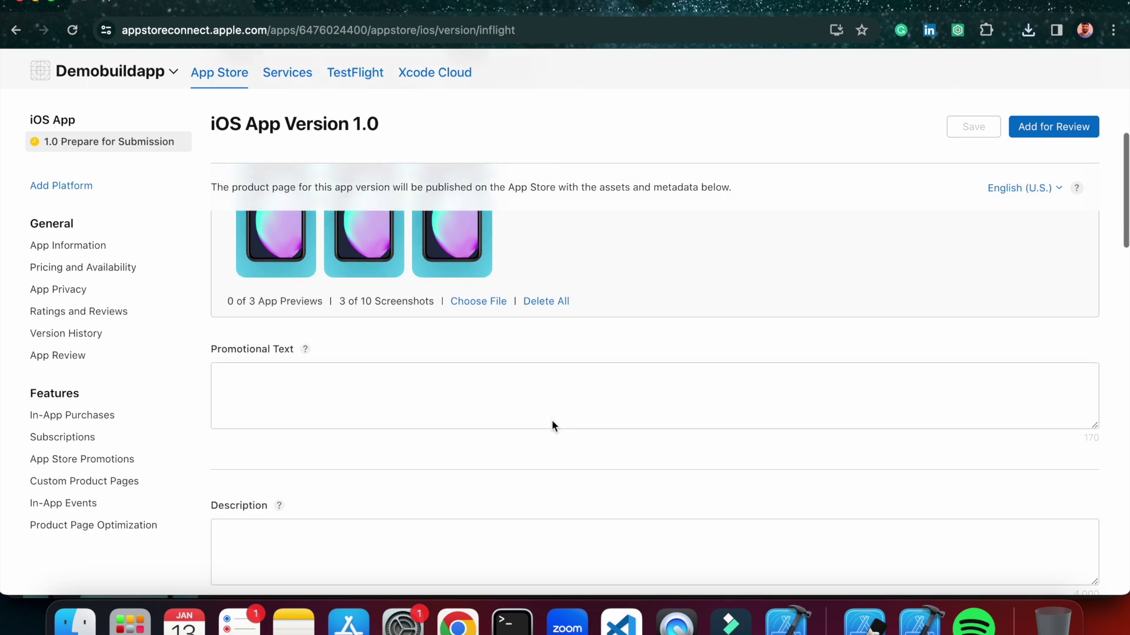
scroll(512, 418, up, 5)
scroll(511, 419, down, 5)
scroll(511, 415, down, 1)
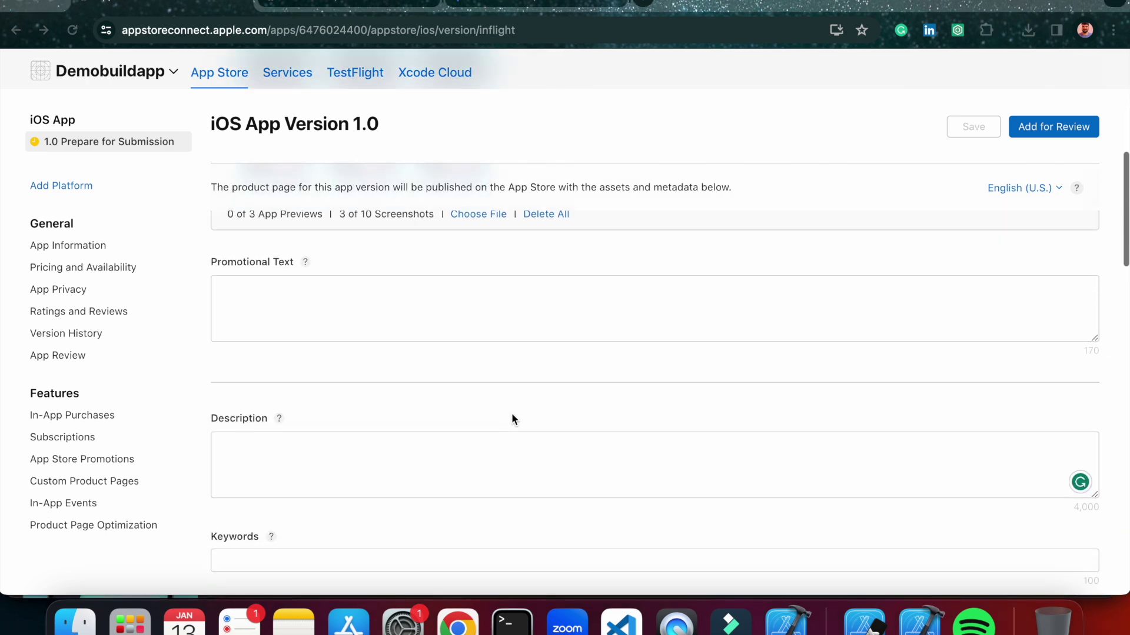
scroll(295, 453, down, 3)
click(283, 376)
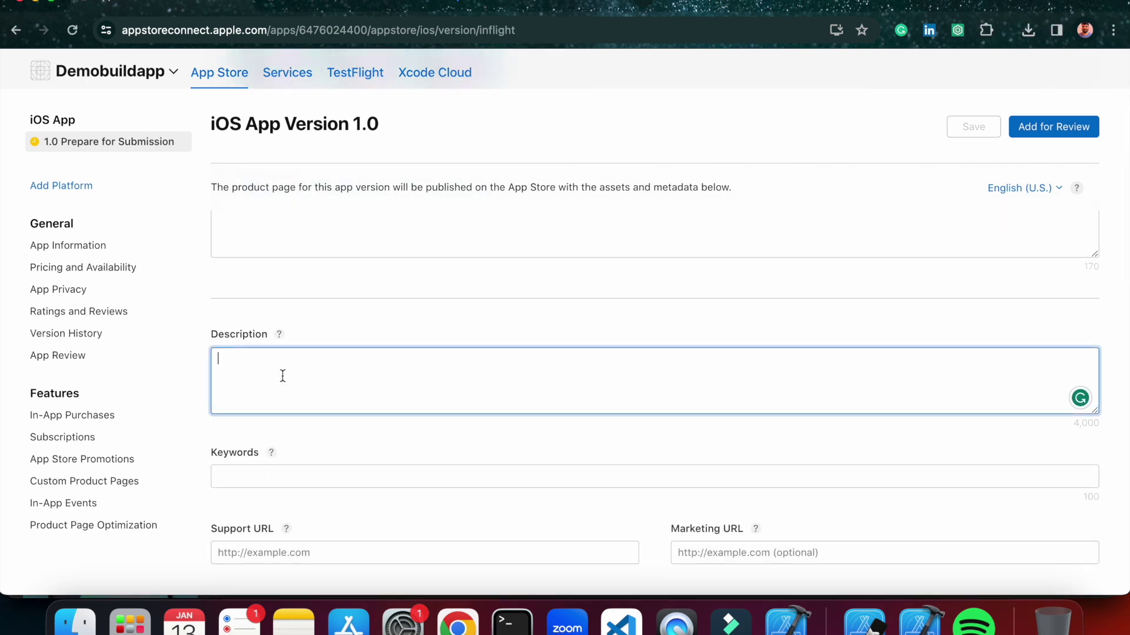
text(d)
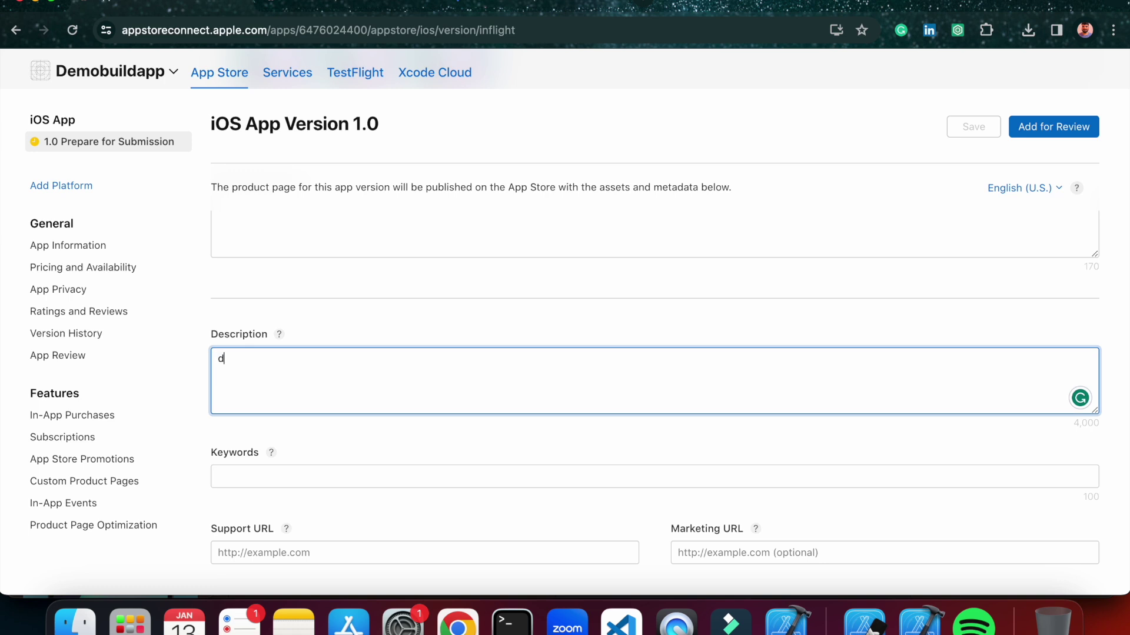
text(emo bui)
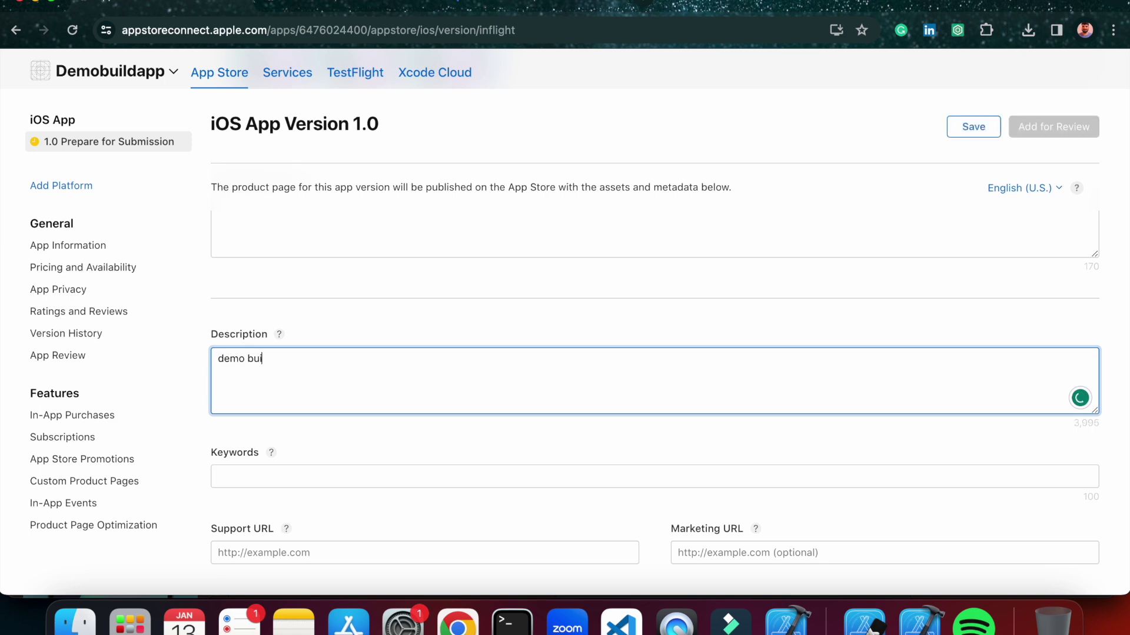
text(ld for learning purpoise)
scroll(348, 323, down, 4)
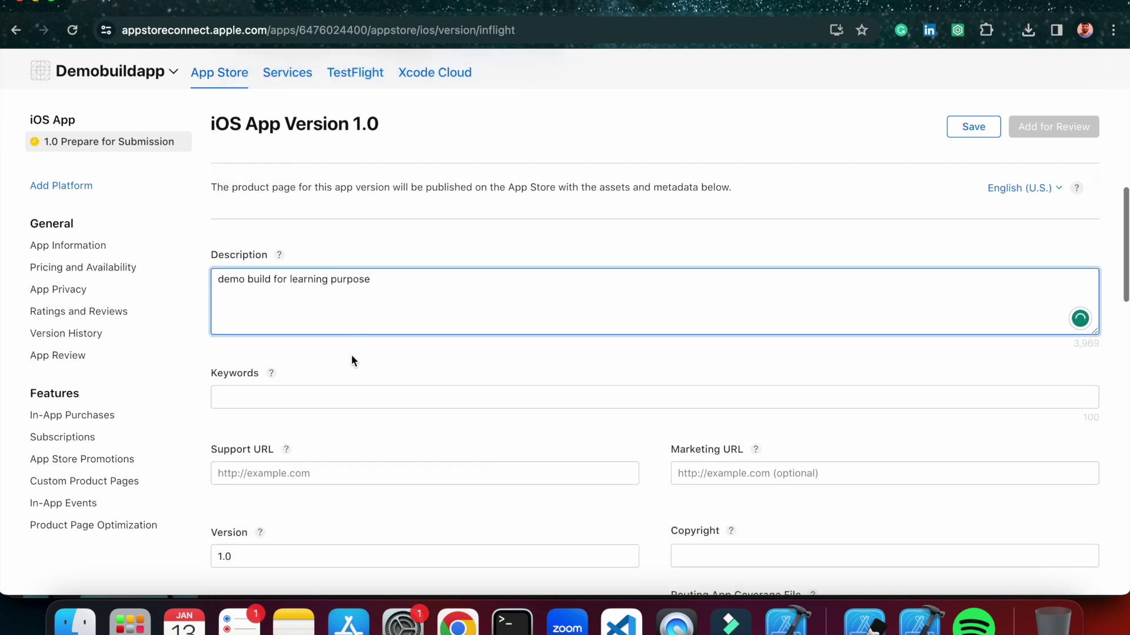
Enter 'education' as the version 1.0 keywords.
click(296, 355)
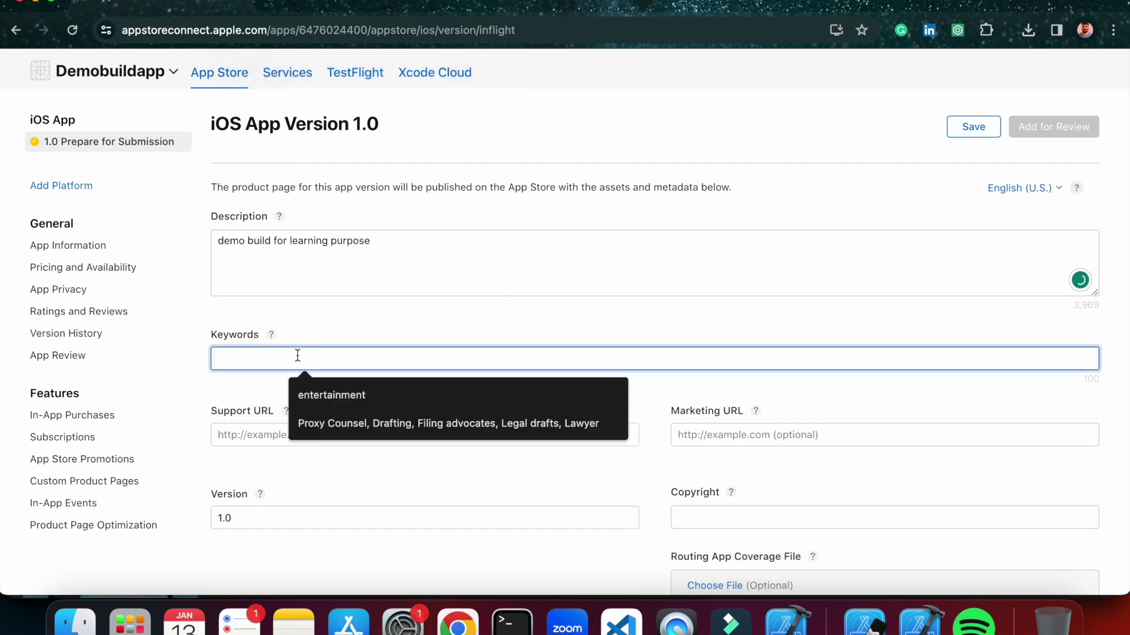
text(edu)
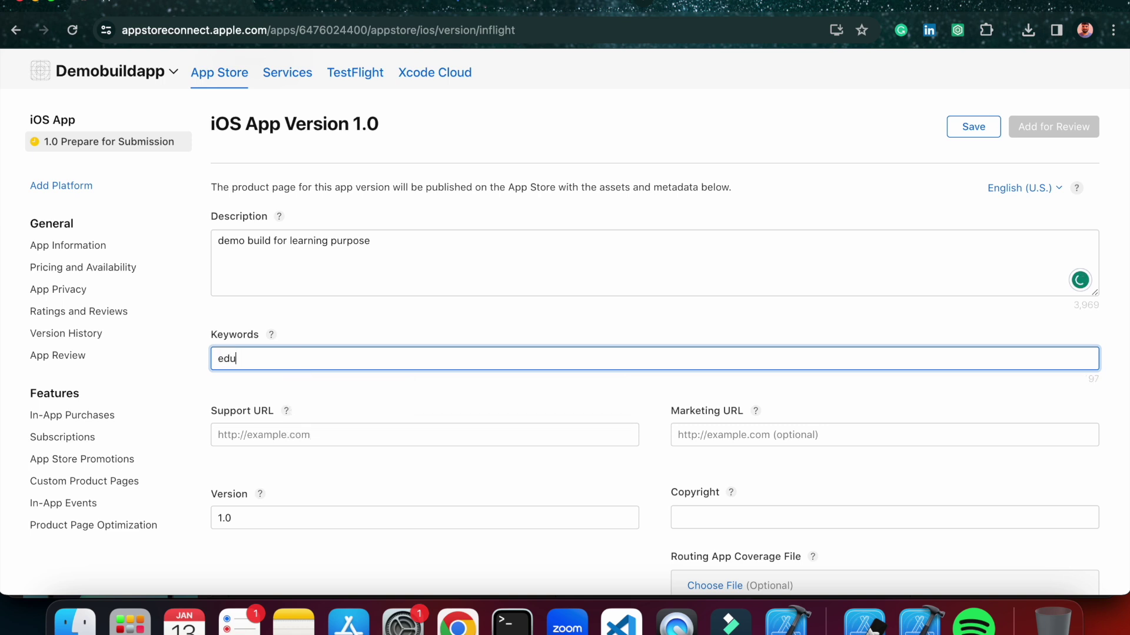
text(cation)
scroll(389, 386, down, 3)
click(340, 367)
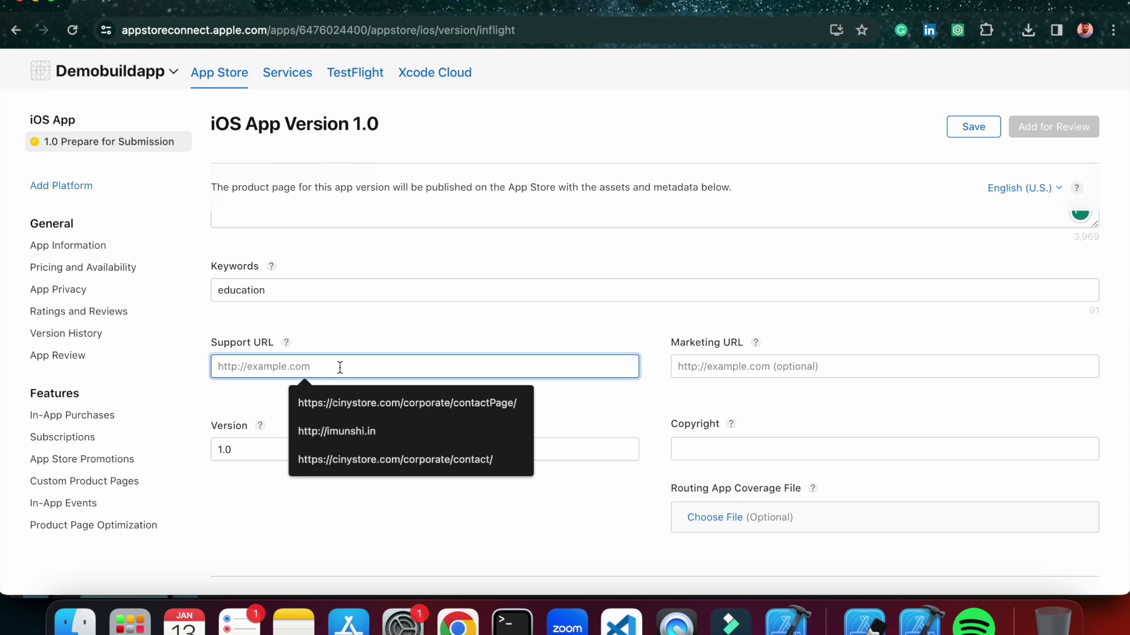
click(259, 397)
click(304, 359)
text(w)
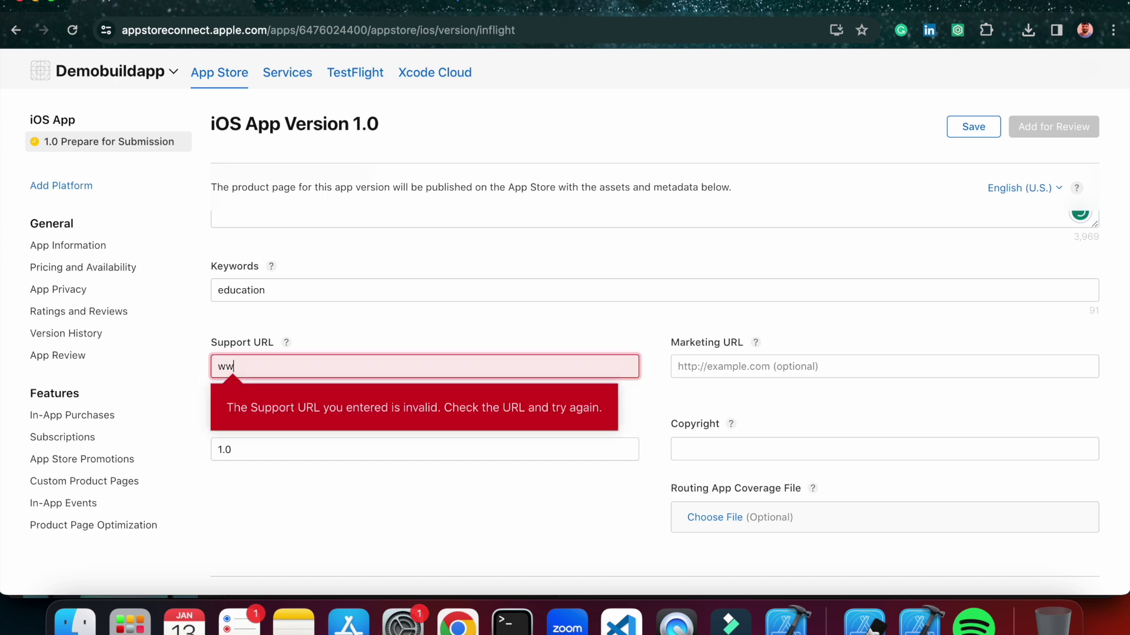
key(BackSpace)
text(google.com)
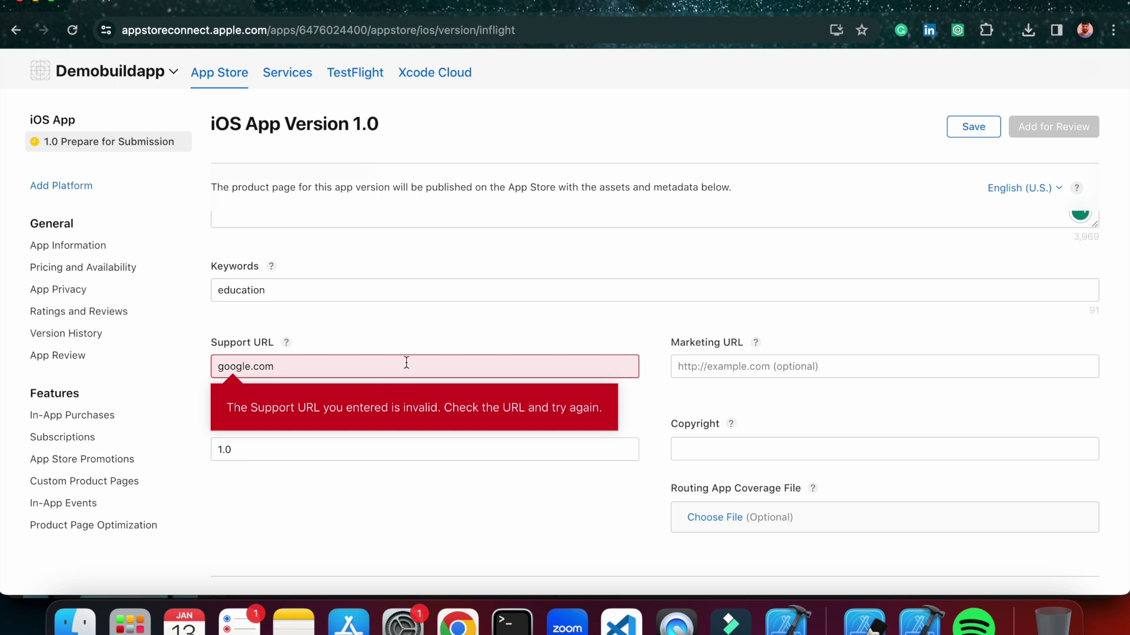
drag(273, 367, 212, 368)
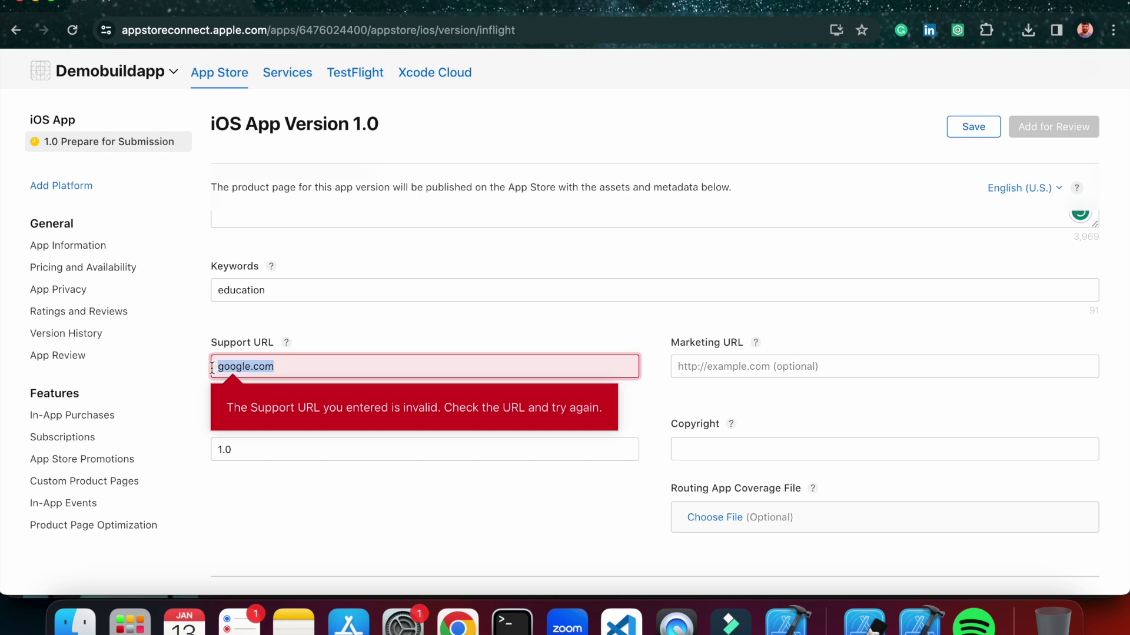
click(217, 367)
text(https:)
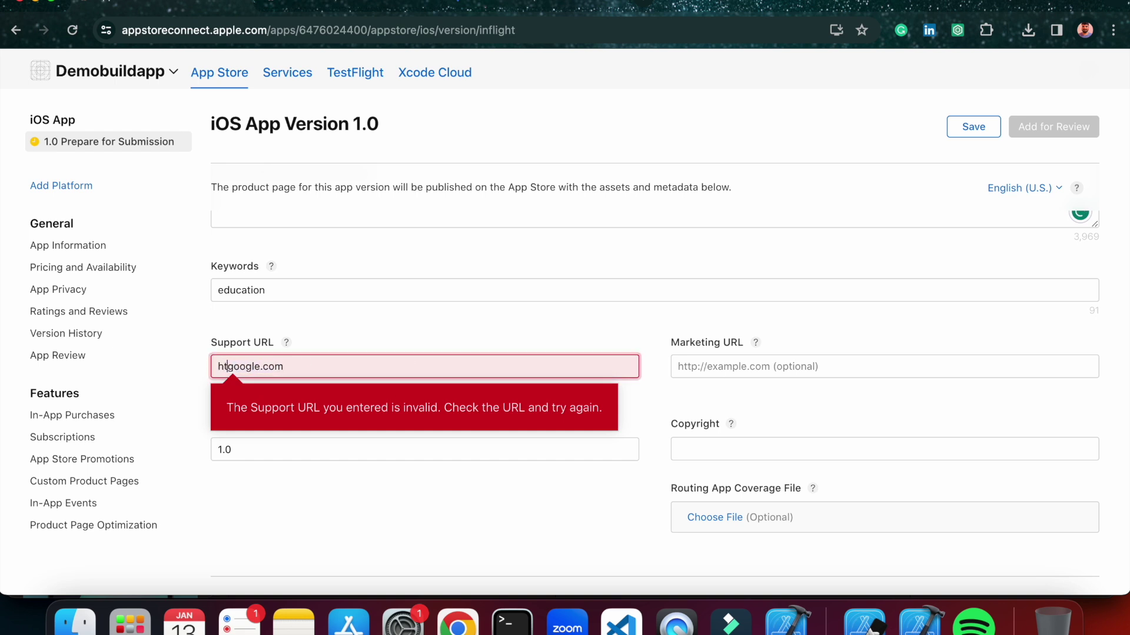
text(//wwww.)
click(327, 418)
scroll(772, 391, down, 4)
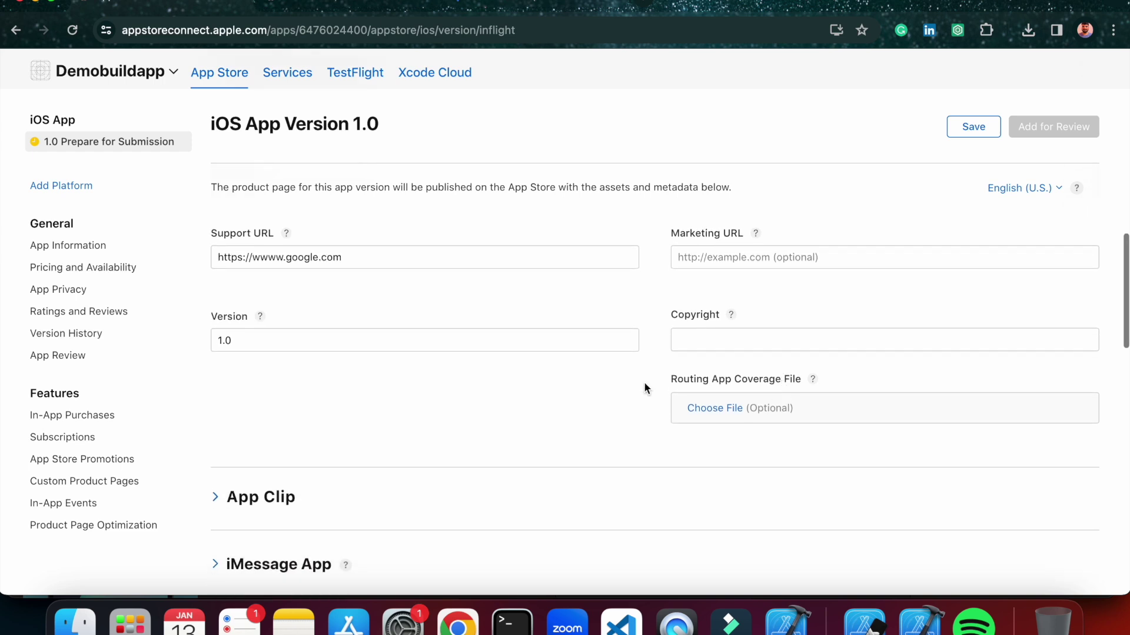
scroll(645, 385, down, 10)
Save the version 1.0 page and switch to the demobuild project in Xcode.
click(976, 128)
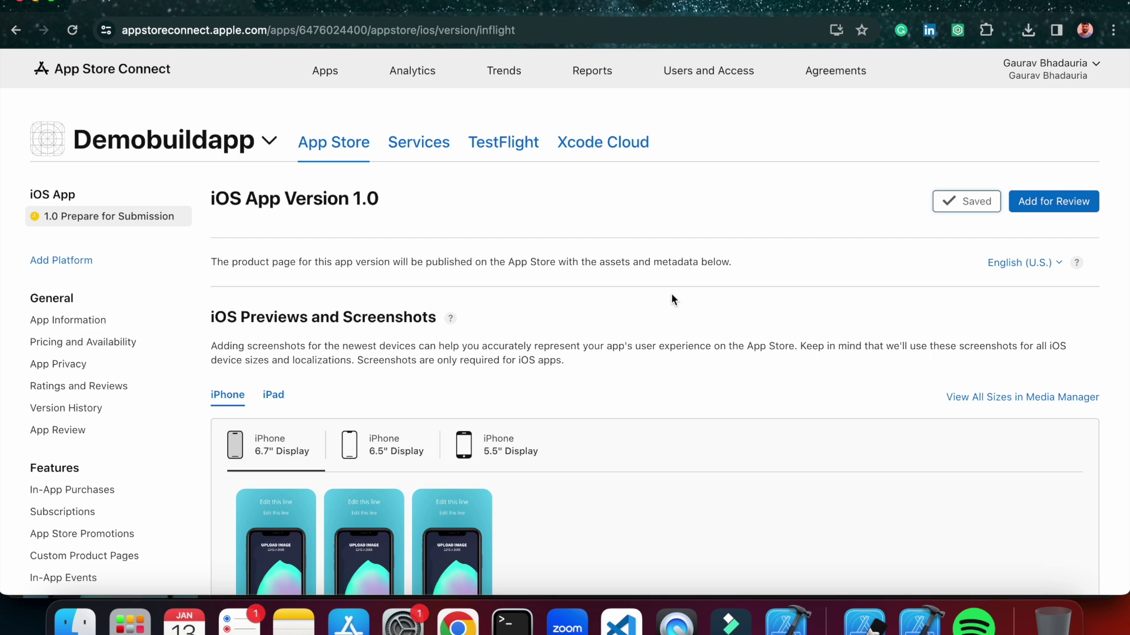
click(921, 623)
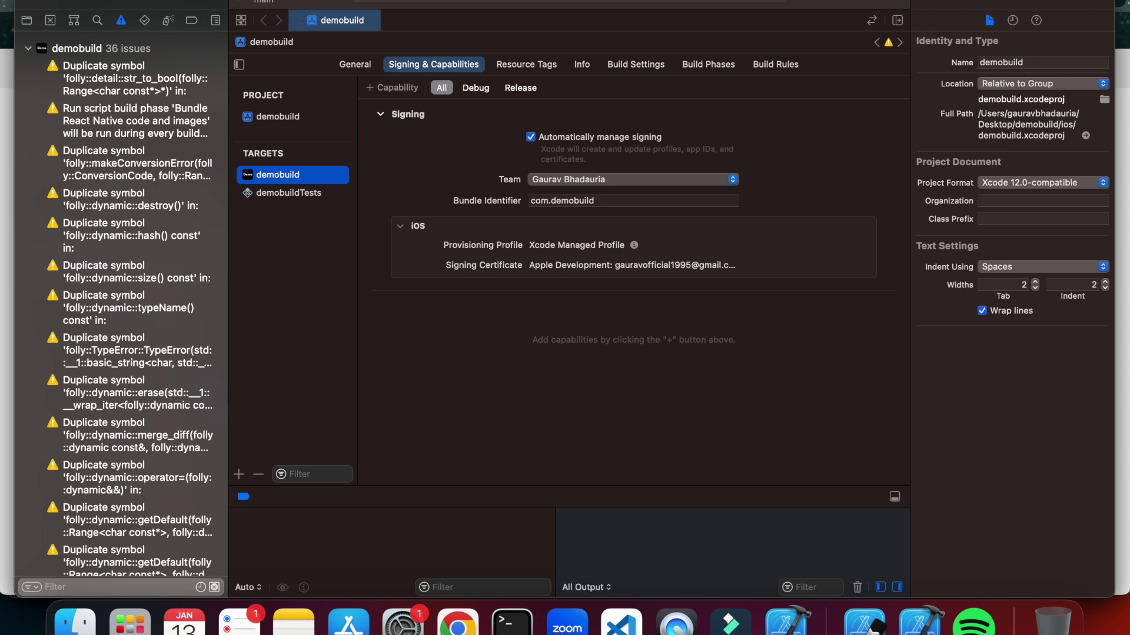
Set the run destination to Any iOS Device (arm64) and run Product > Archive.
click(347, 1)
click(660, 34)
click(487, 3)
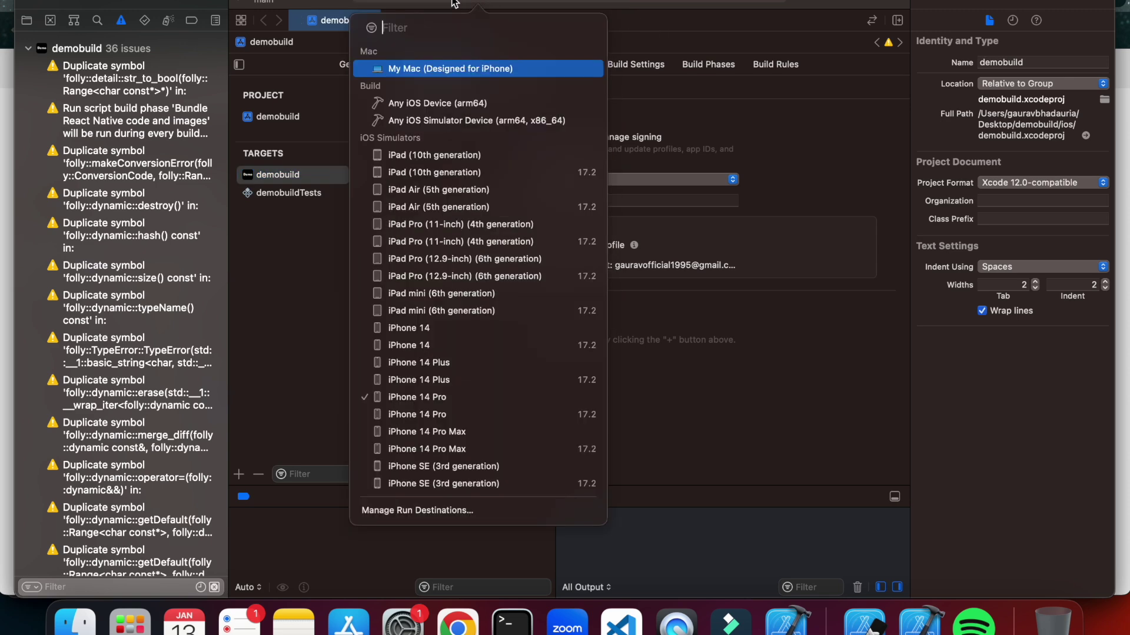
click(425, 107)
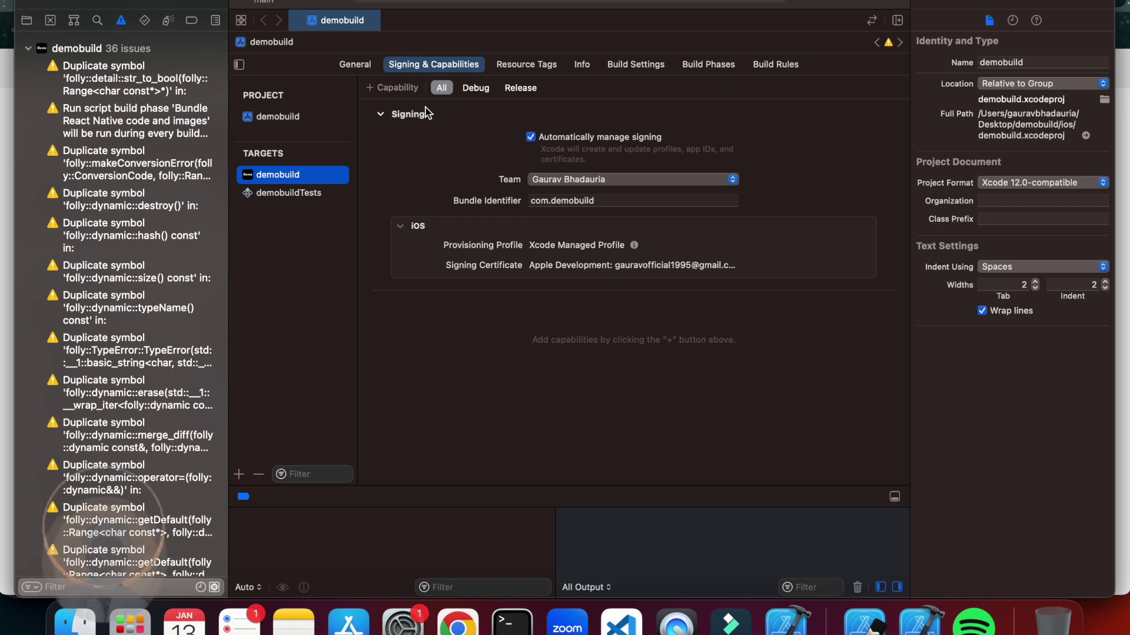
click(338, 1)
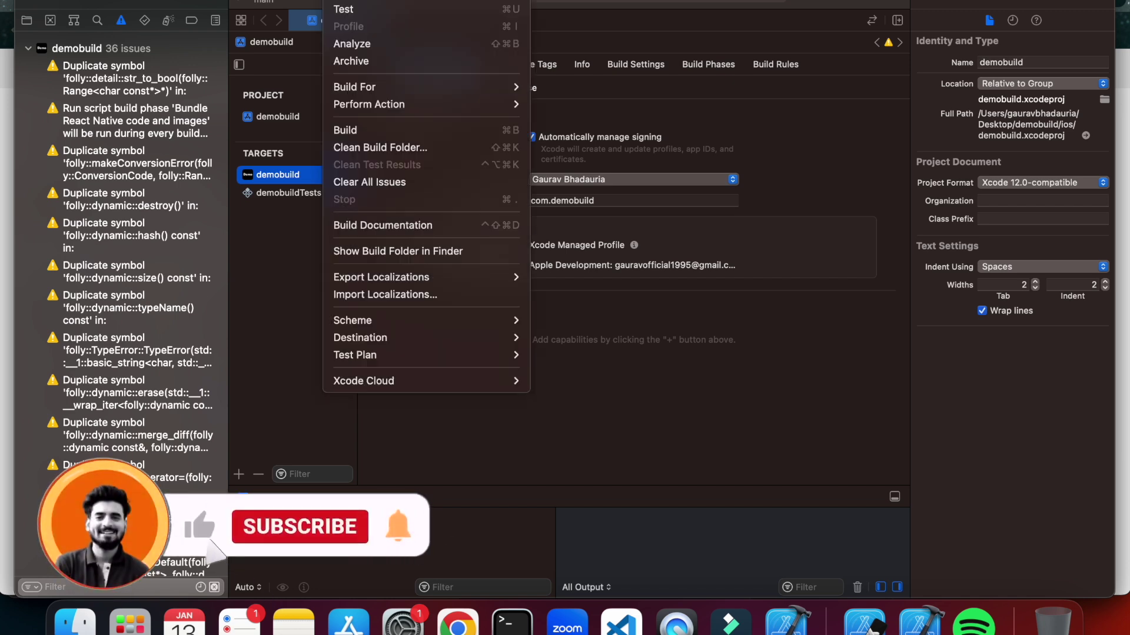
click(363, 62)
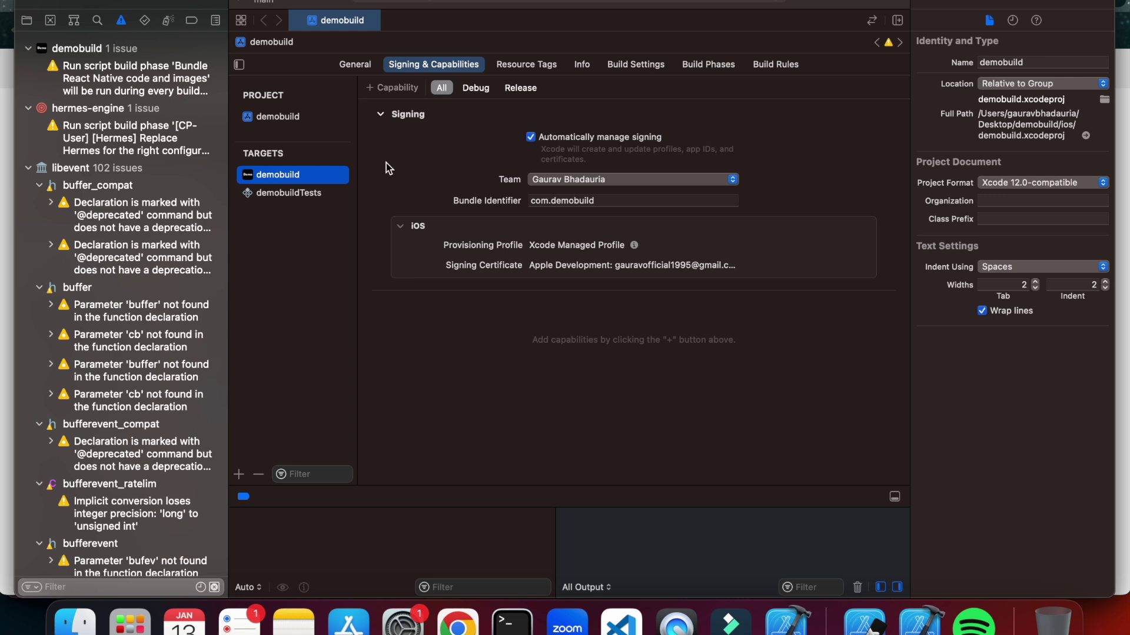
click(416, 5)
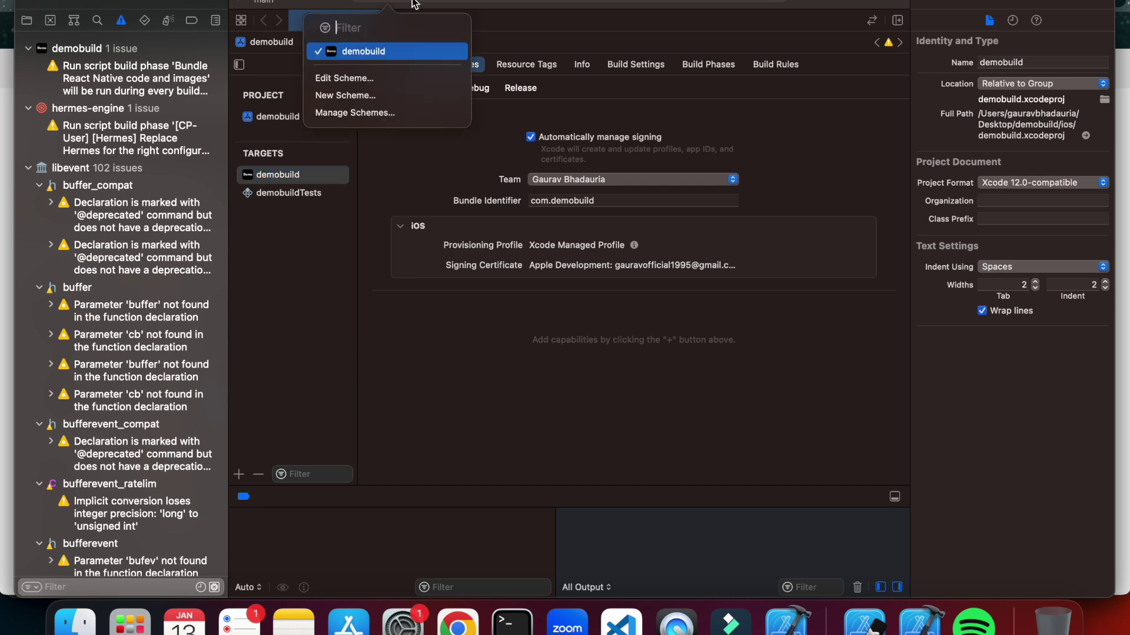
Confirm the demobuild scheme's Archive action uses the Release build configuration.
click(363, 78)
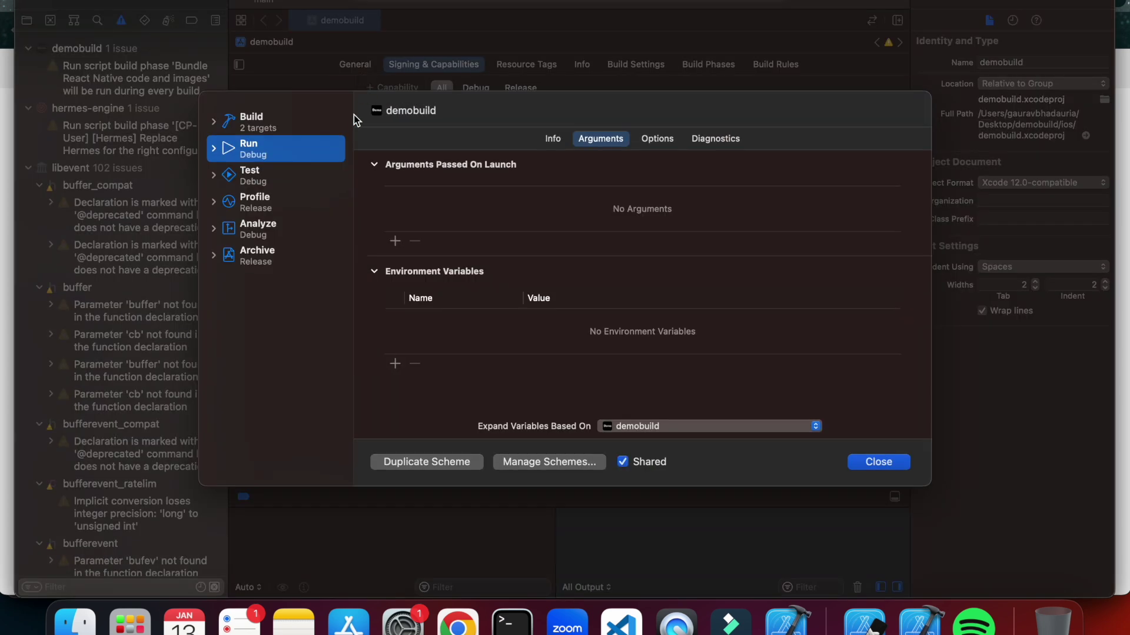
click(272, 127)
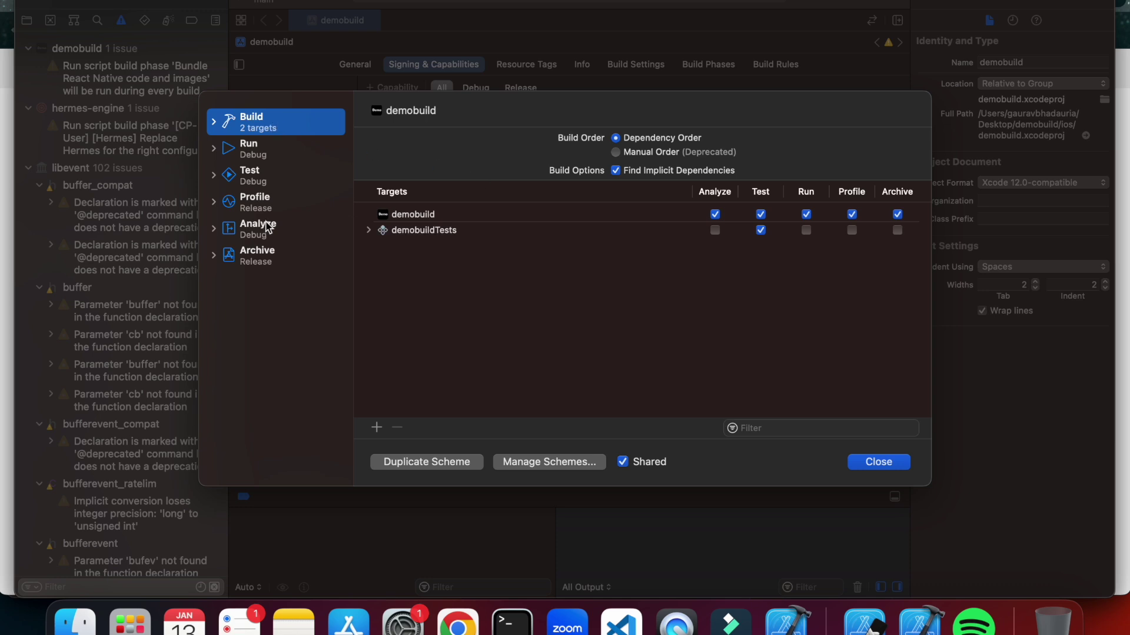
click(262, 255)
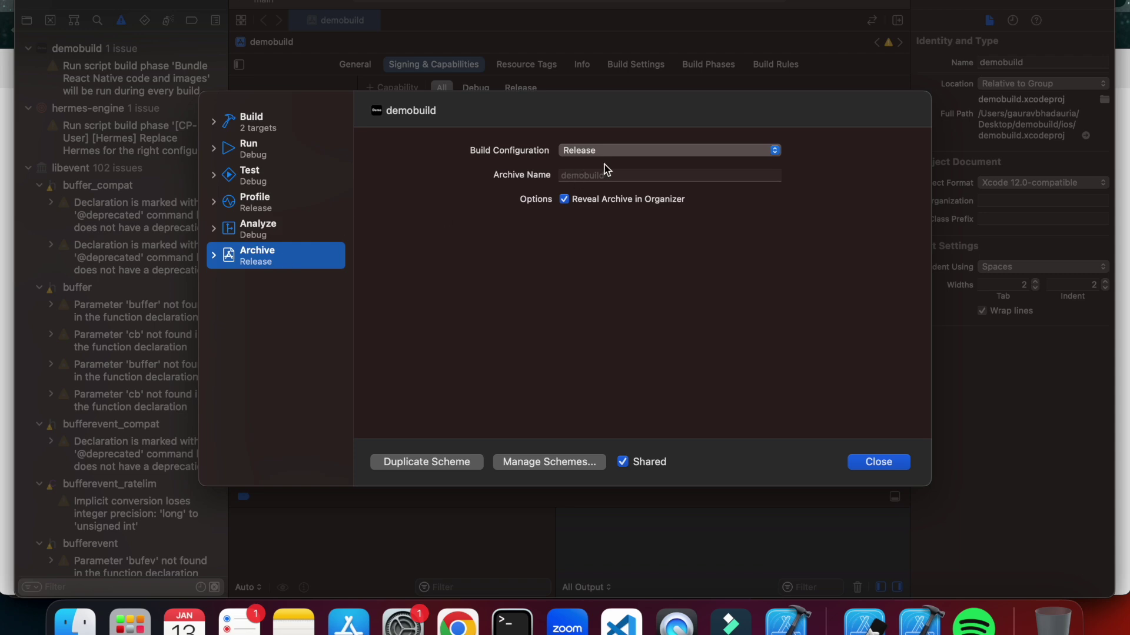
click(615, 153)
click(493, 199)
click(874, 468)
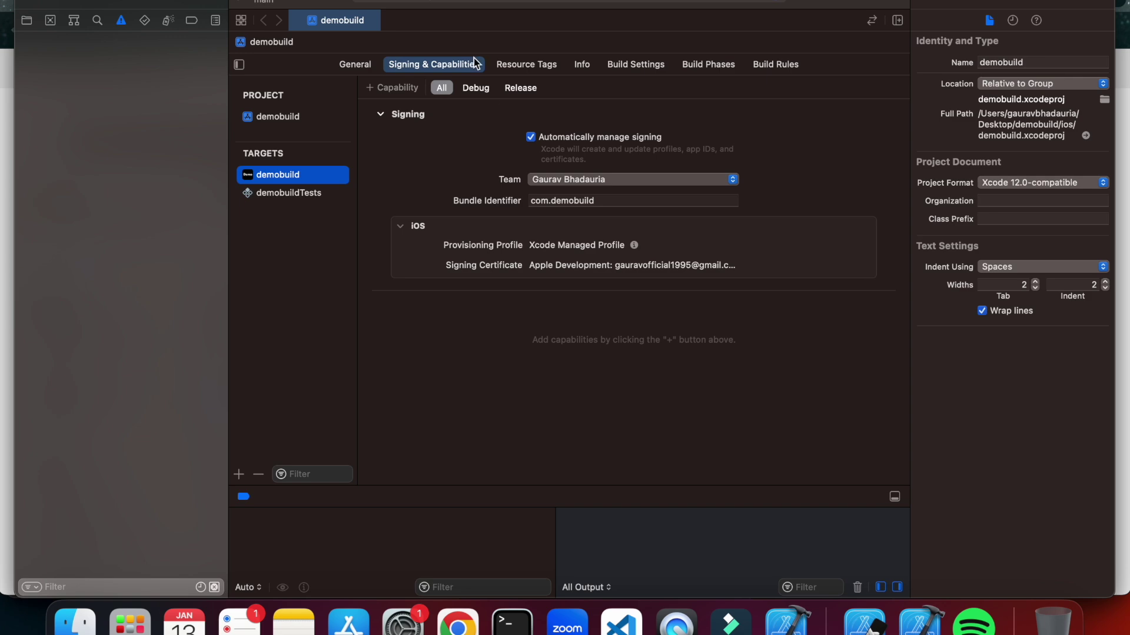
click(347, 1)
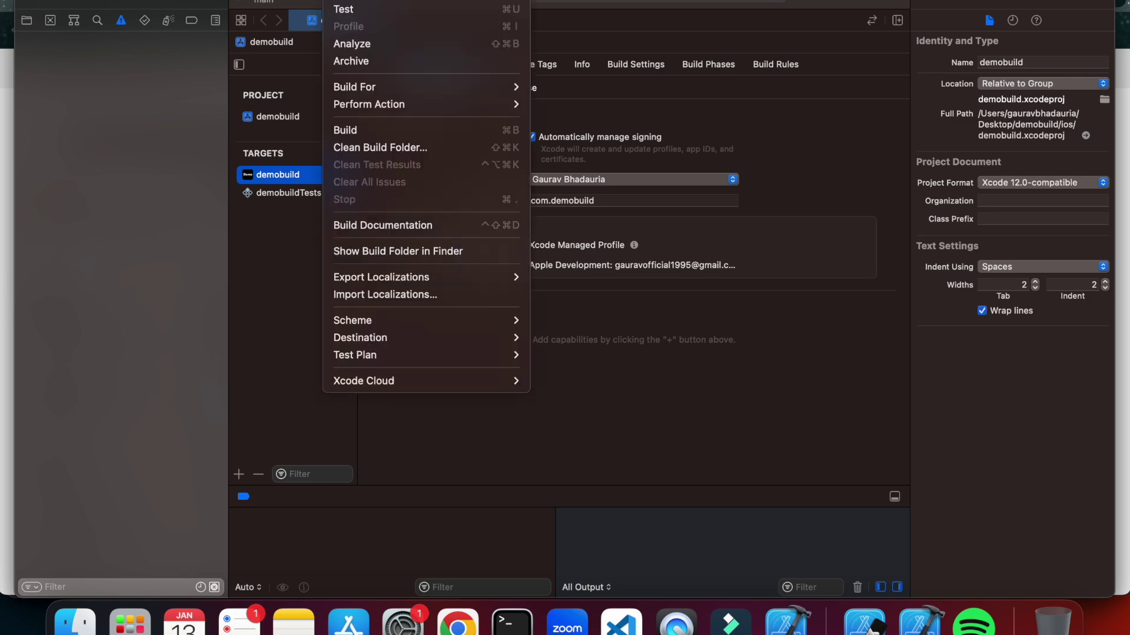
Archive demobuild 1.0 (1) and start Distribute App on it from the Organizer.
click(367, 61)
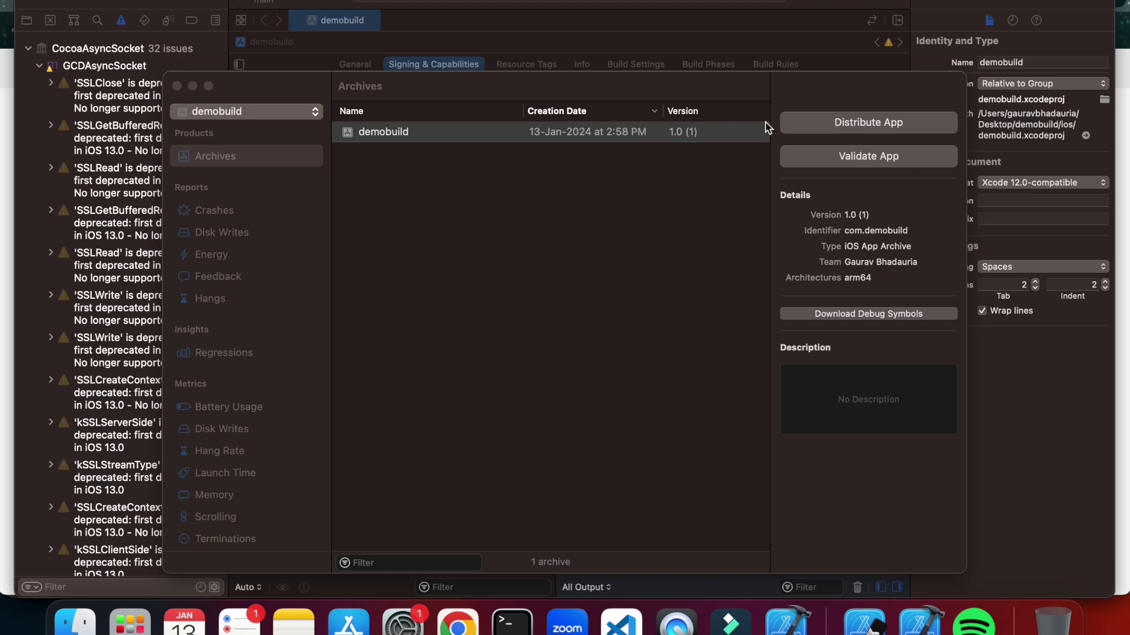
click(804, 89)
click(857, 130)
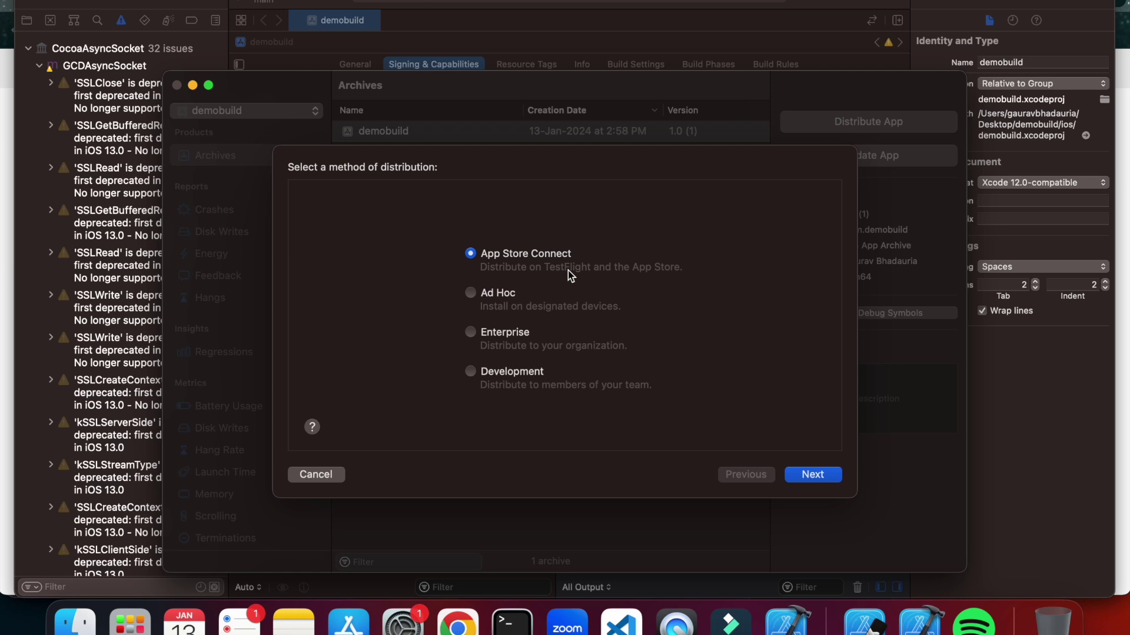
Upload demobuild.ipa to App Store Connect with symbols, version upload options and automatic signing.
click(807, 478)
click(807, 480)
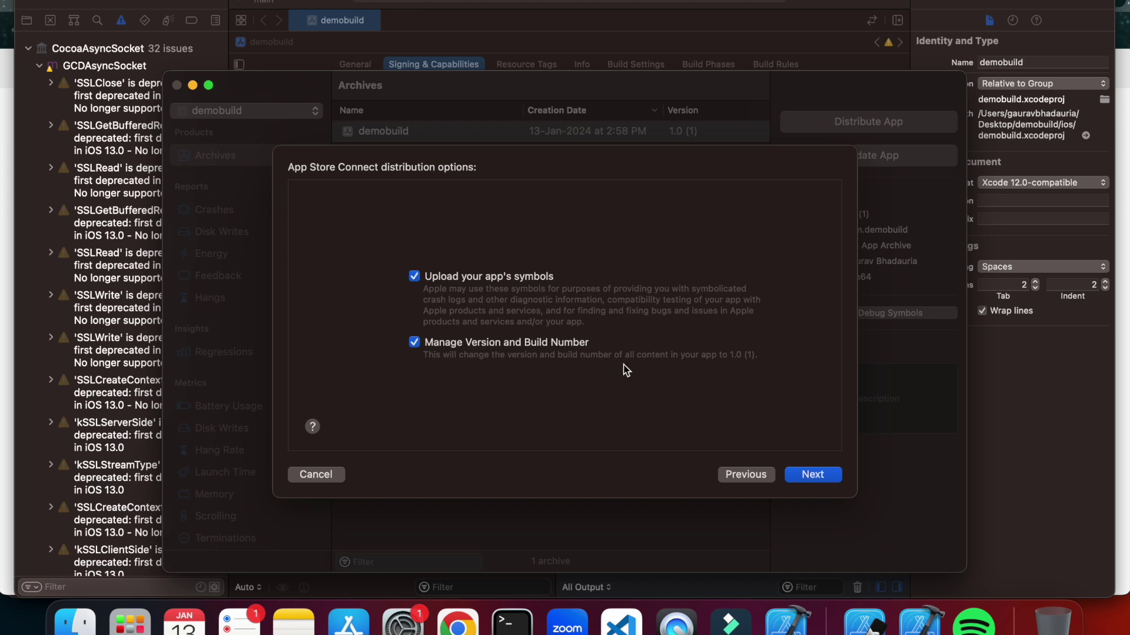
click(805, 476)
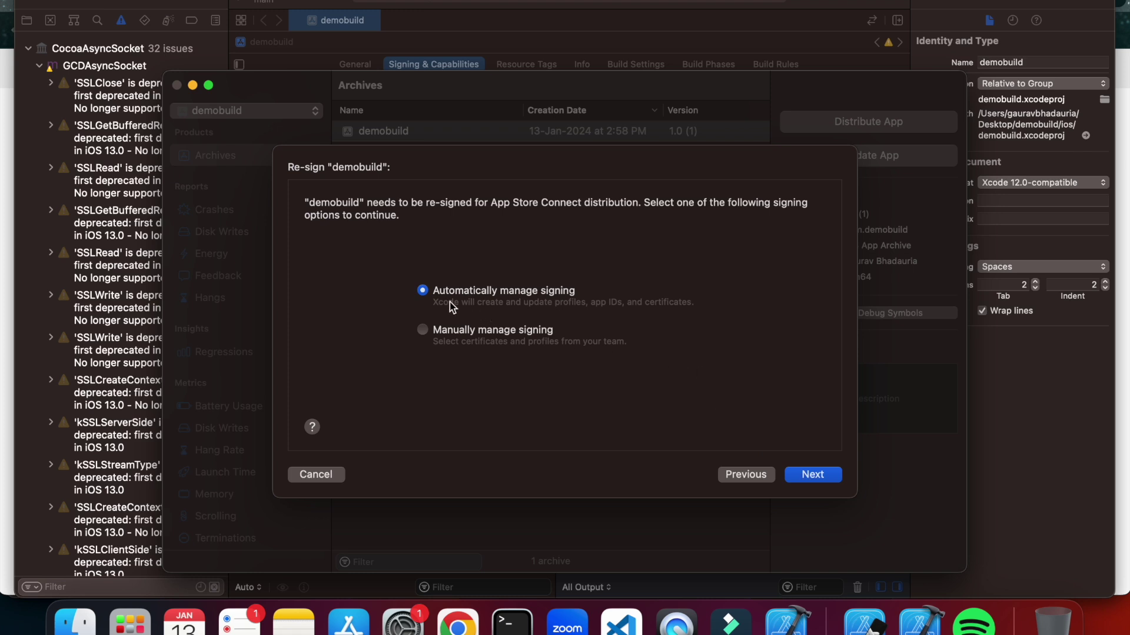
click(815, 475)
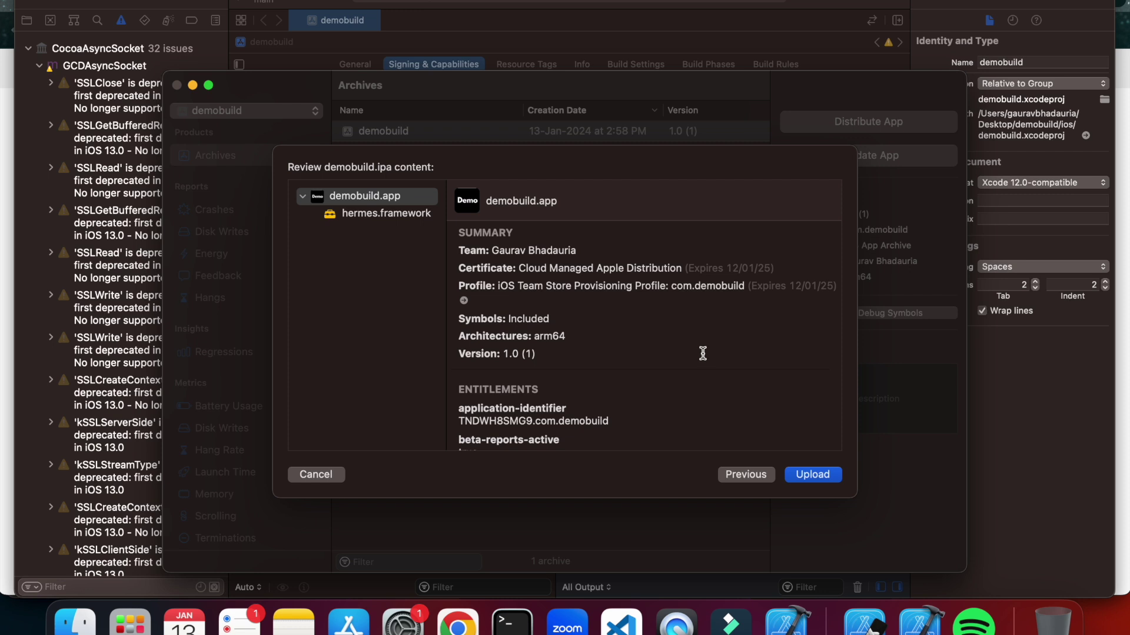
click(823, 475)
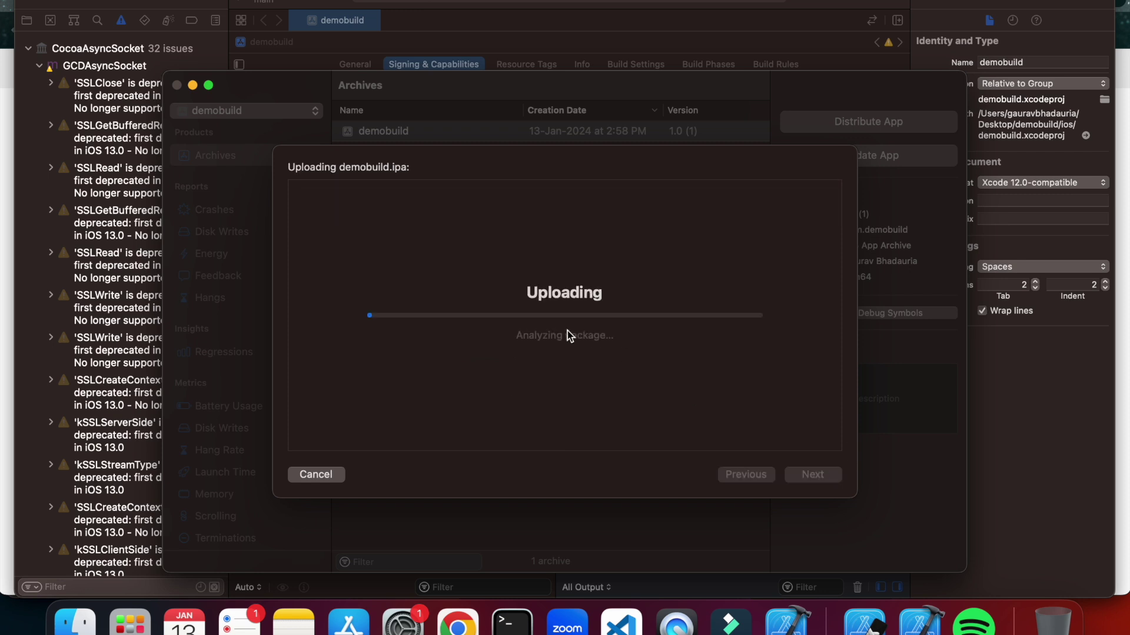
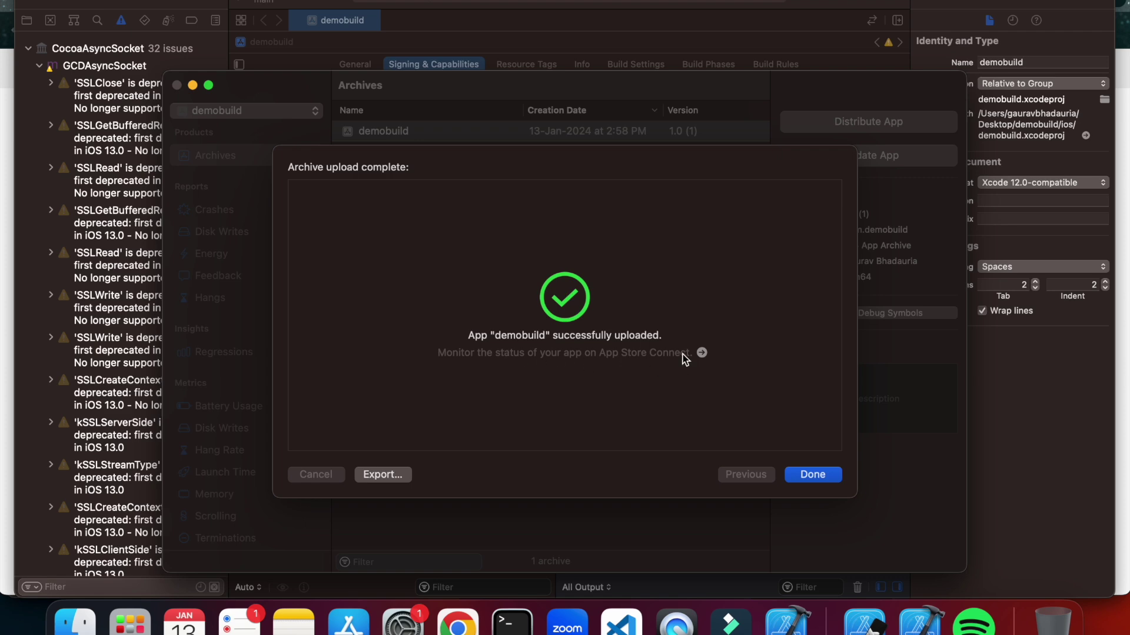
From Xcode's upload-complete dialog, open the app's status on App Store Connect.
click(702, 353)
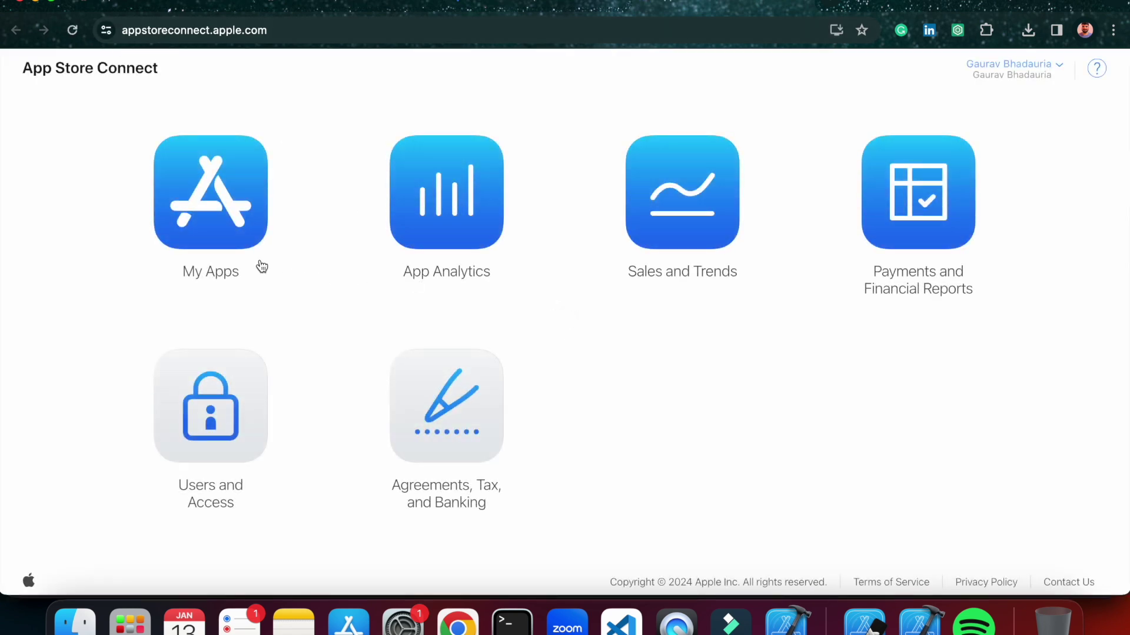
Go to Demobuildapp's TestFlight builds from My Apps.
click(224, 220)
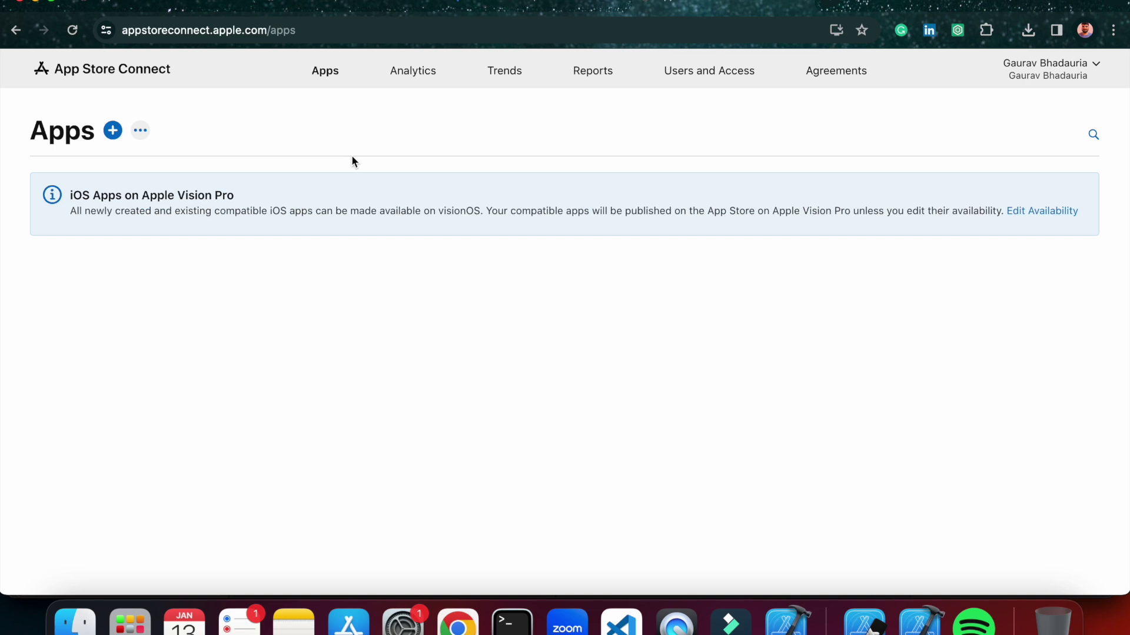
click(199, 305)
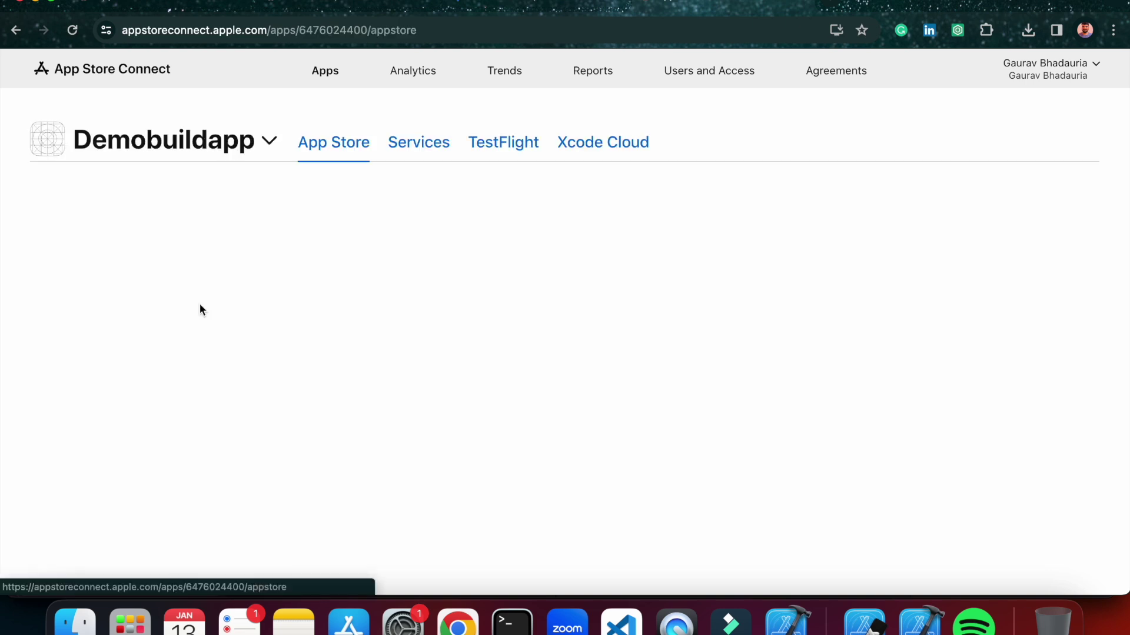
click(496, 147)
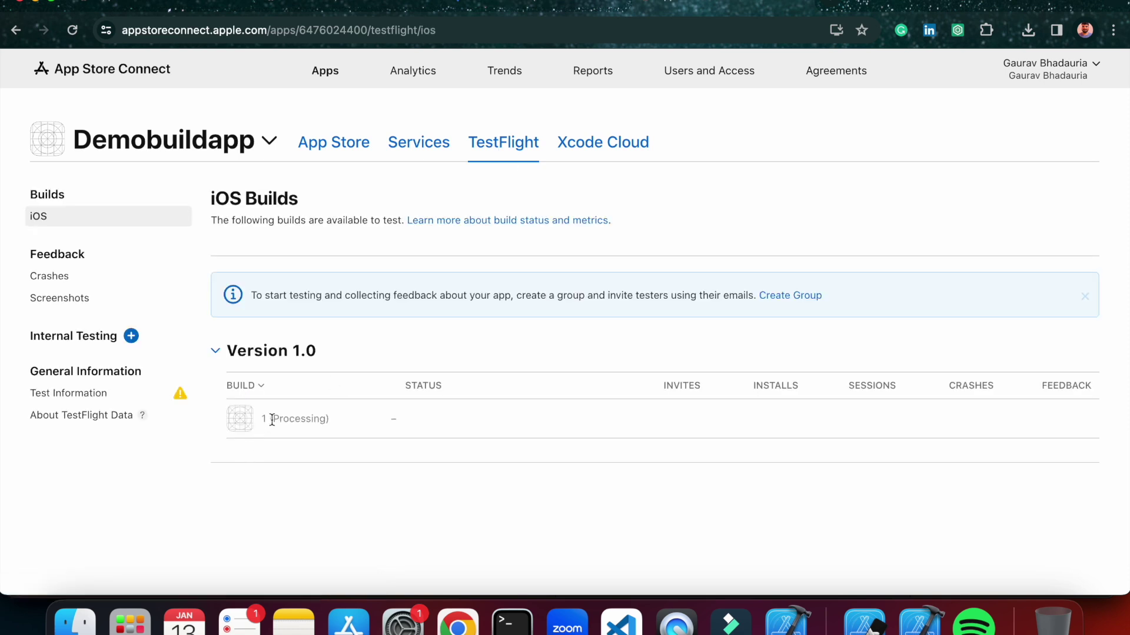
Reload until build 1 finishes processing and shows Missing Compliance.
drag(265, 420, 328, 419)
click(73, 30)
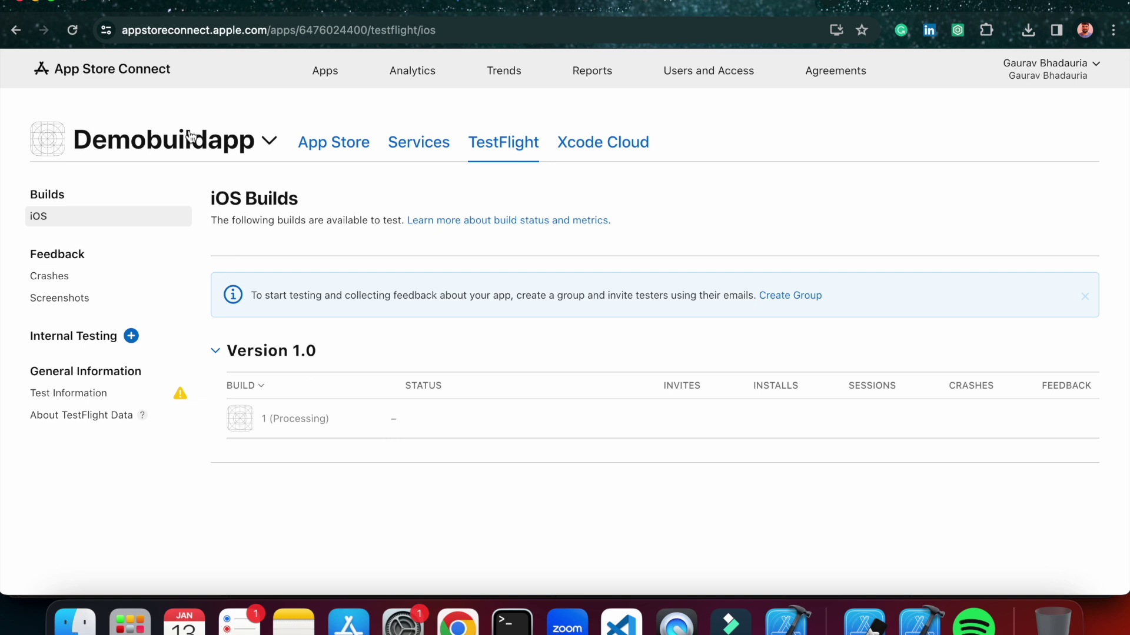
click(72, 29)
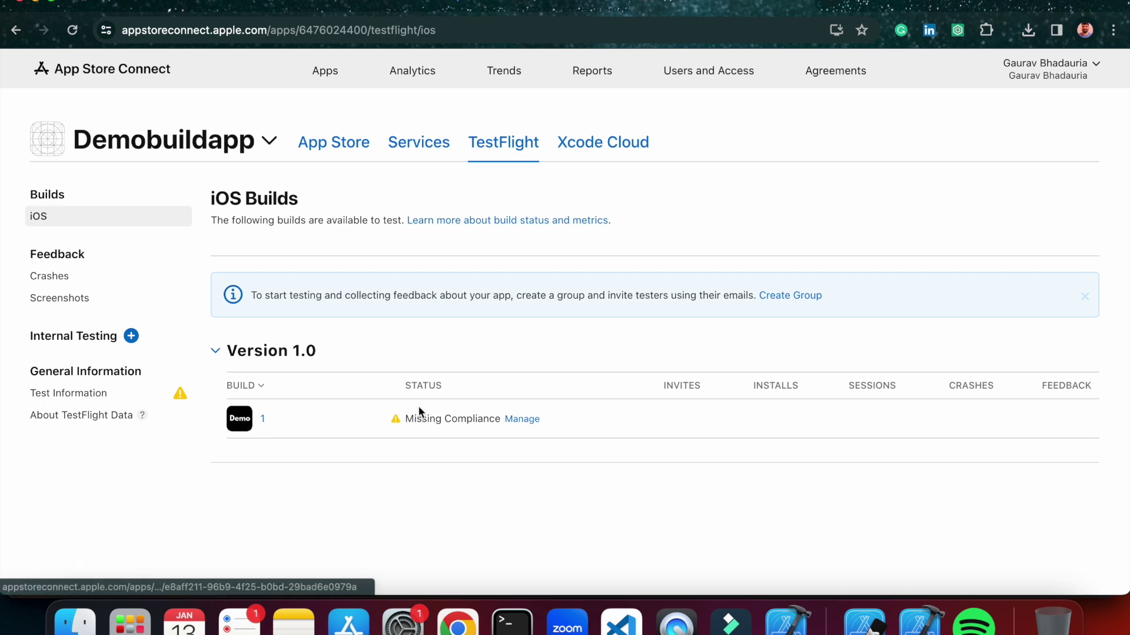
Answer build 1's export compliance with 'None of the algorithms mentioned above' and save.
click(523, 419)
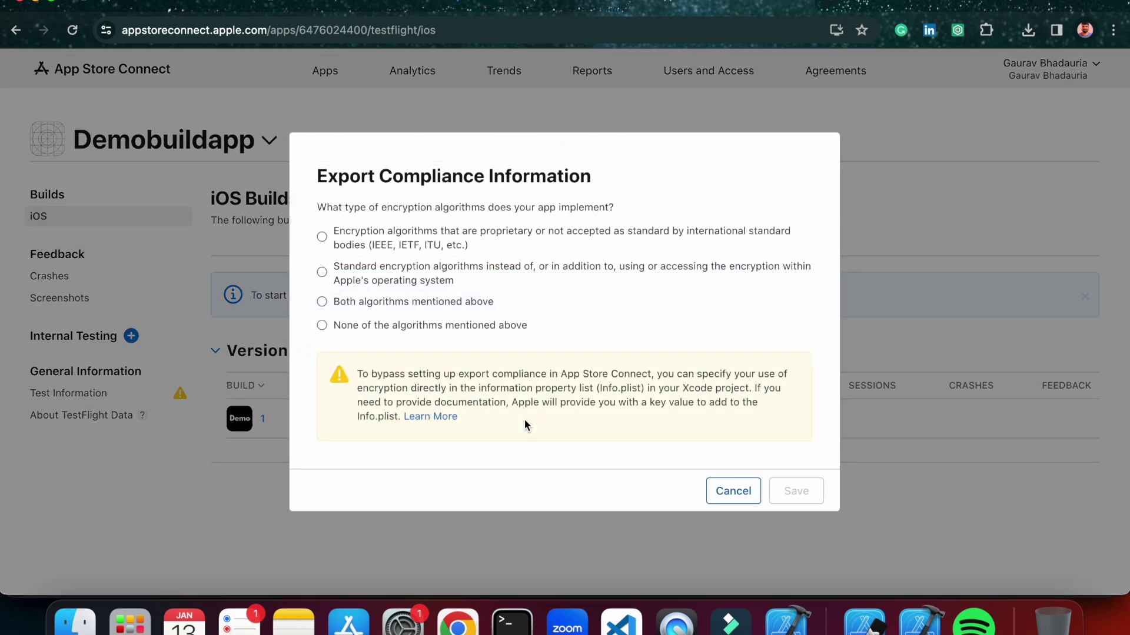
click(325, 323)
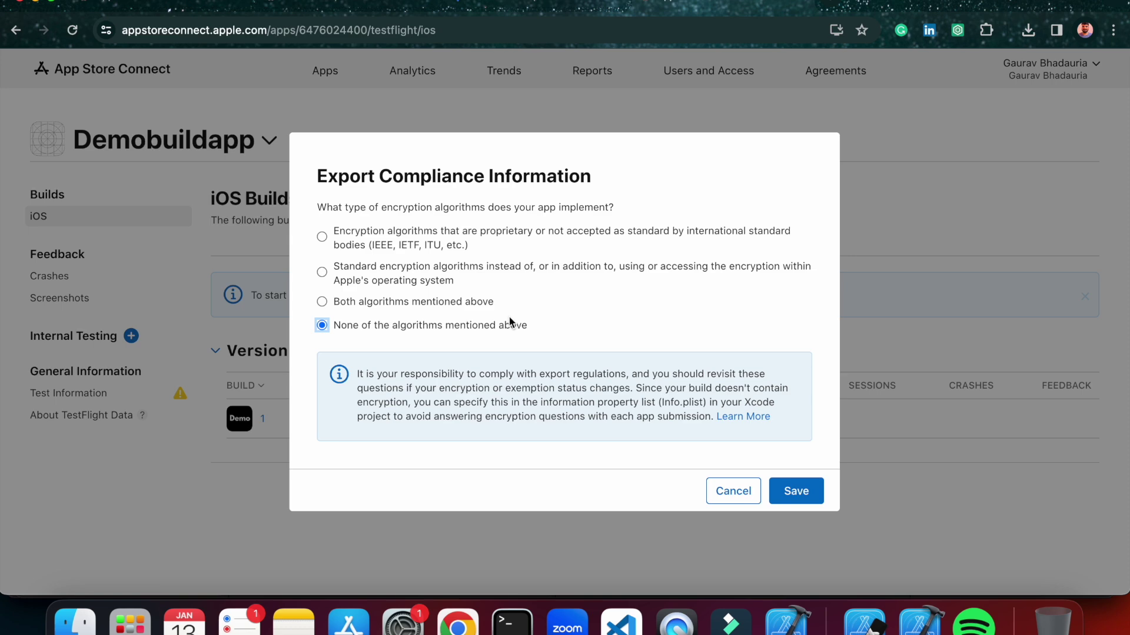
click(796, 490)
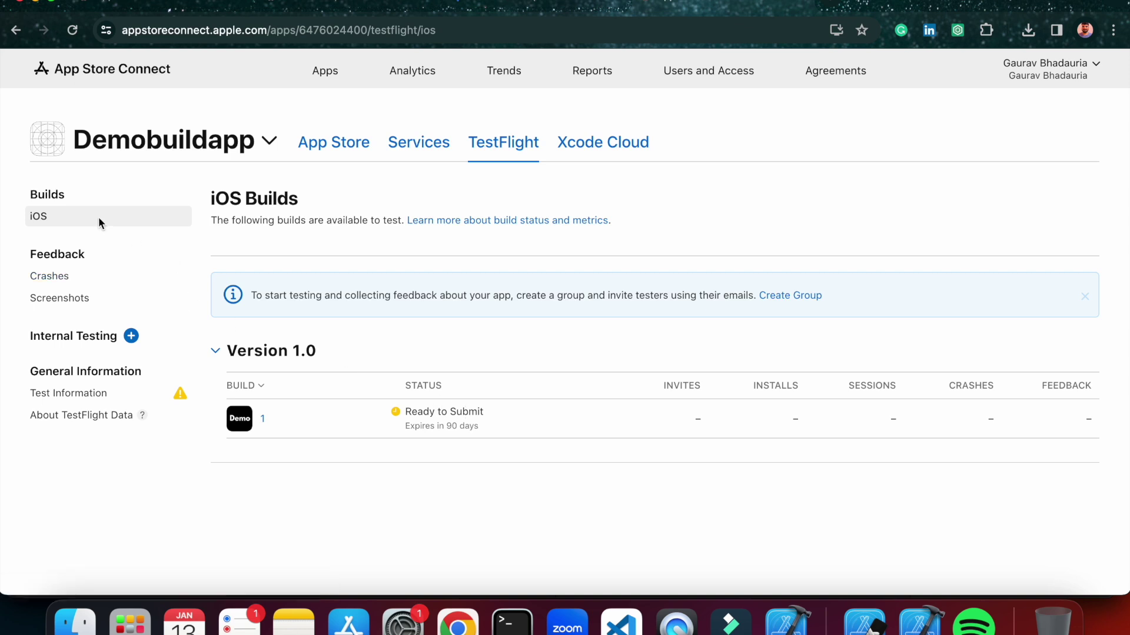
On the App Store version 1.0 page, add build 1 (version 1.0) in the Build section.
click(329, 154)
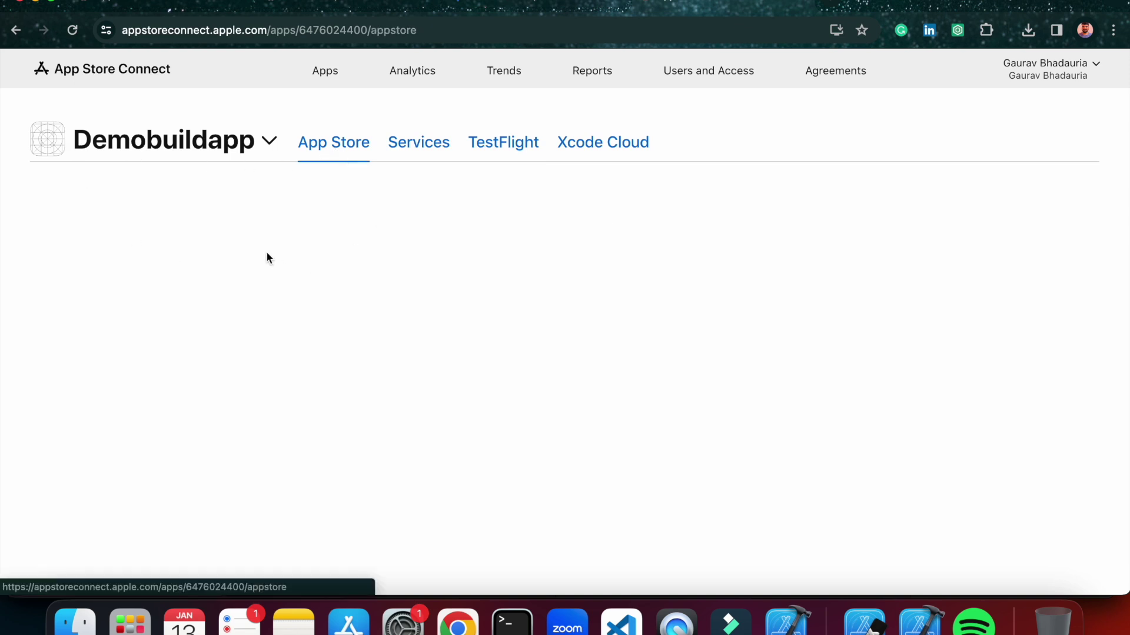
scroll(306, 386, down, 10)
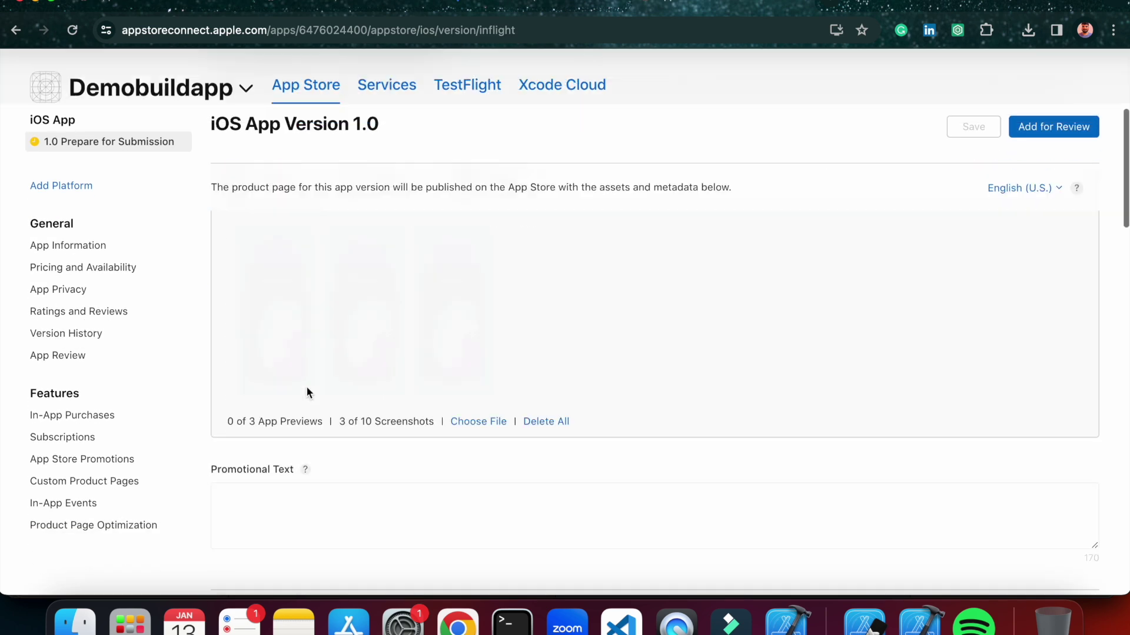
scroll(428, 407, down, 15)
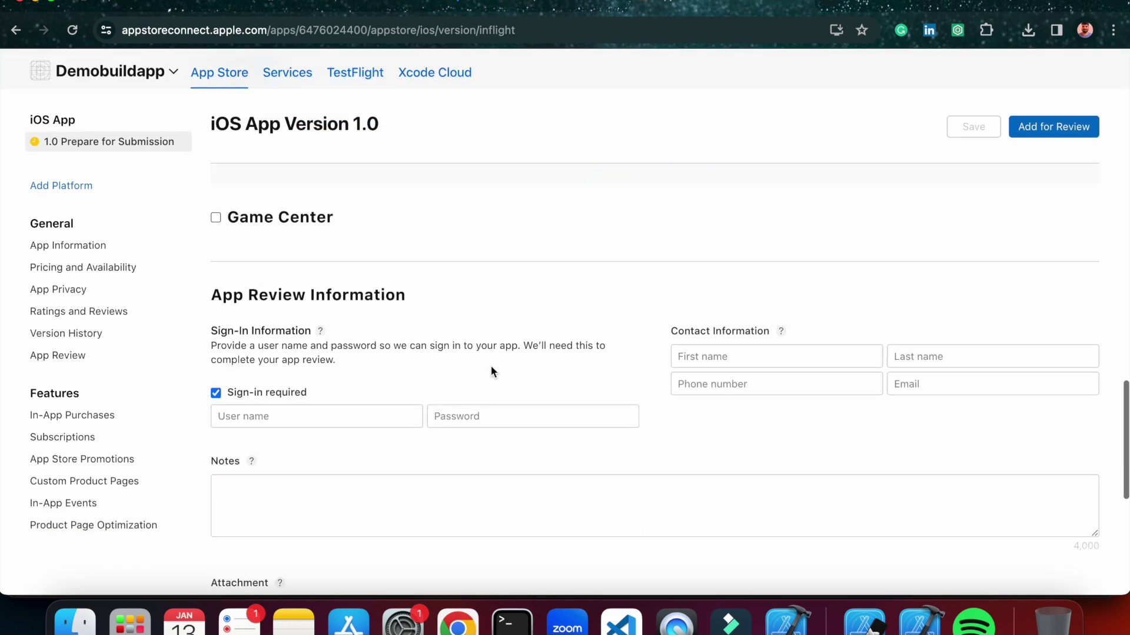
scroll(491, 366, up, 12)
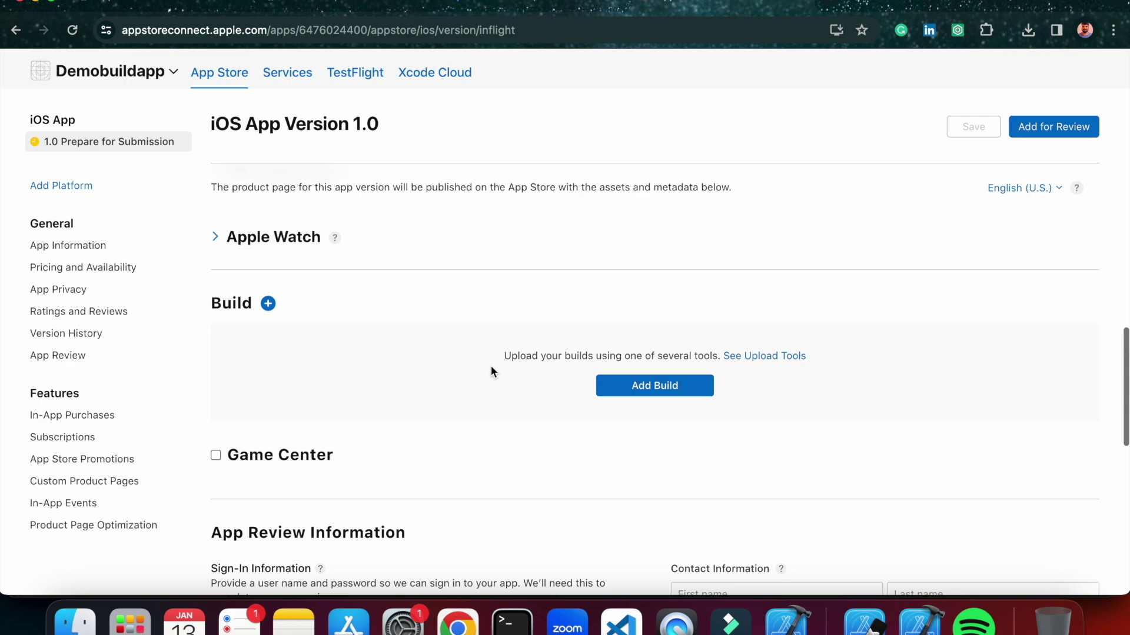
click(659, 392)
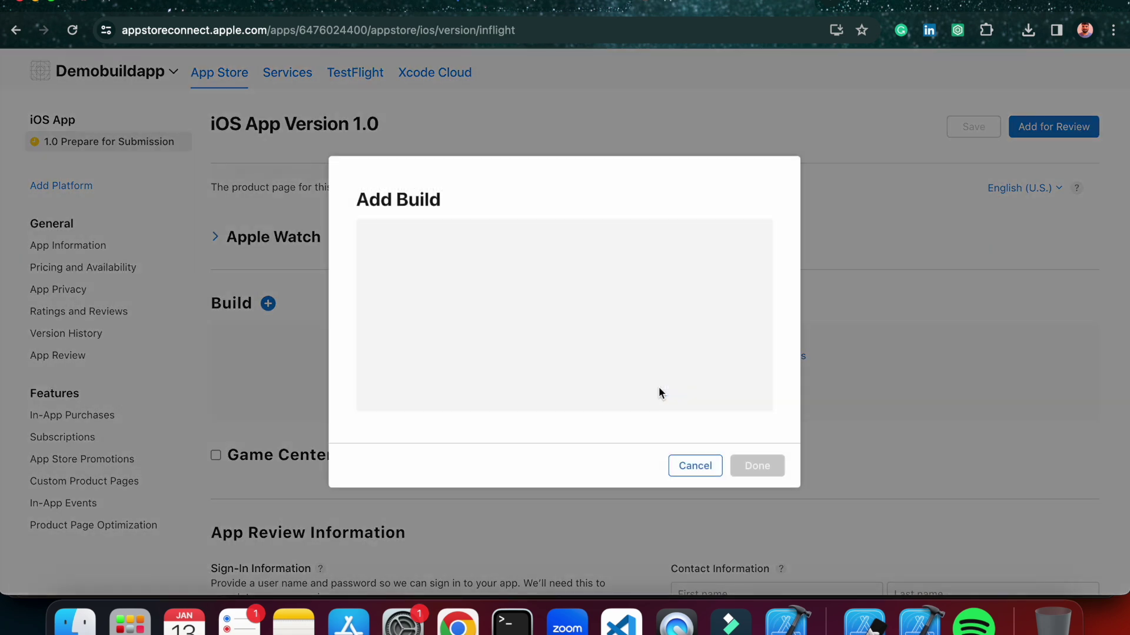
click(367, 267)
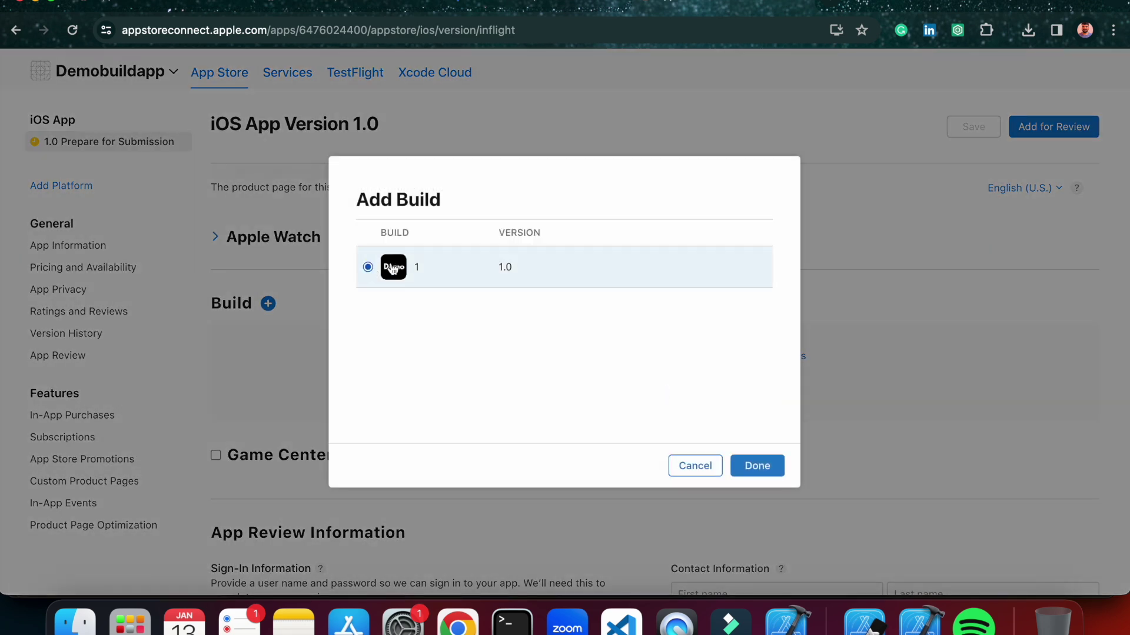
click(757, 466)
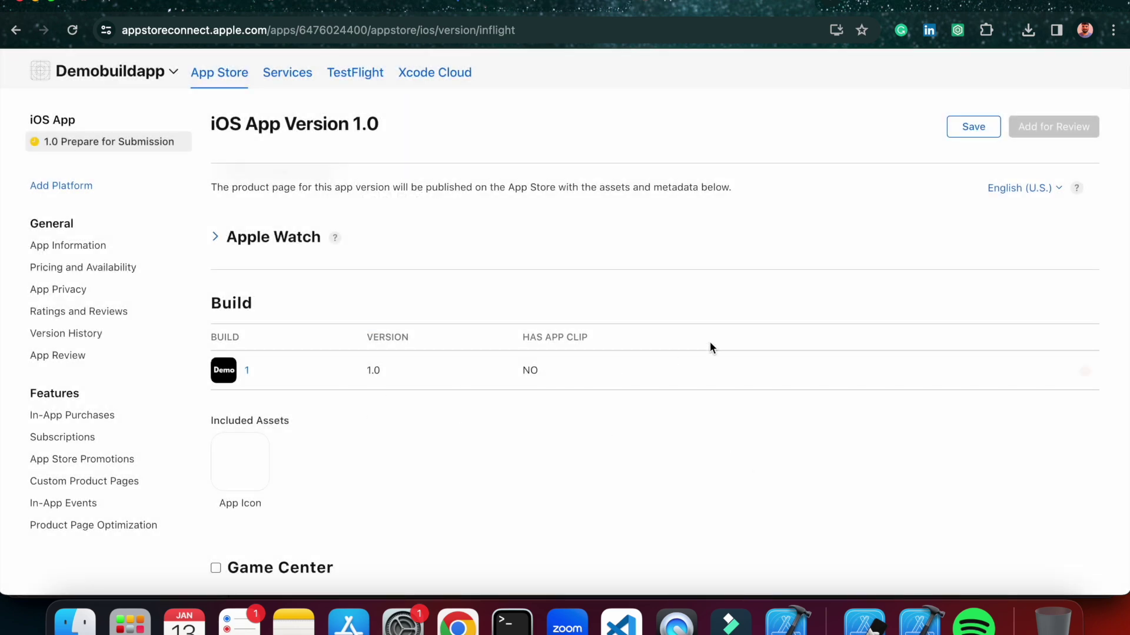
scroll(509, 313, up, 10)
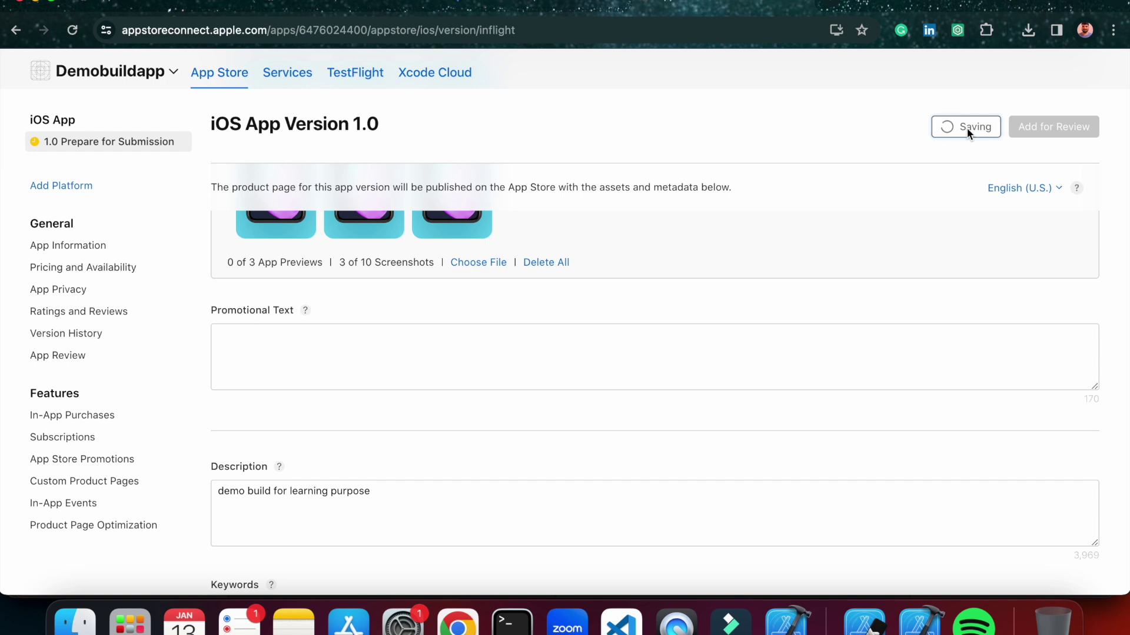
Try submitting version 1.0 and review the missing requirements, including 5.5-inch screenshot and contact information.
click(1022, 126)
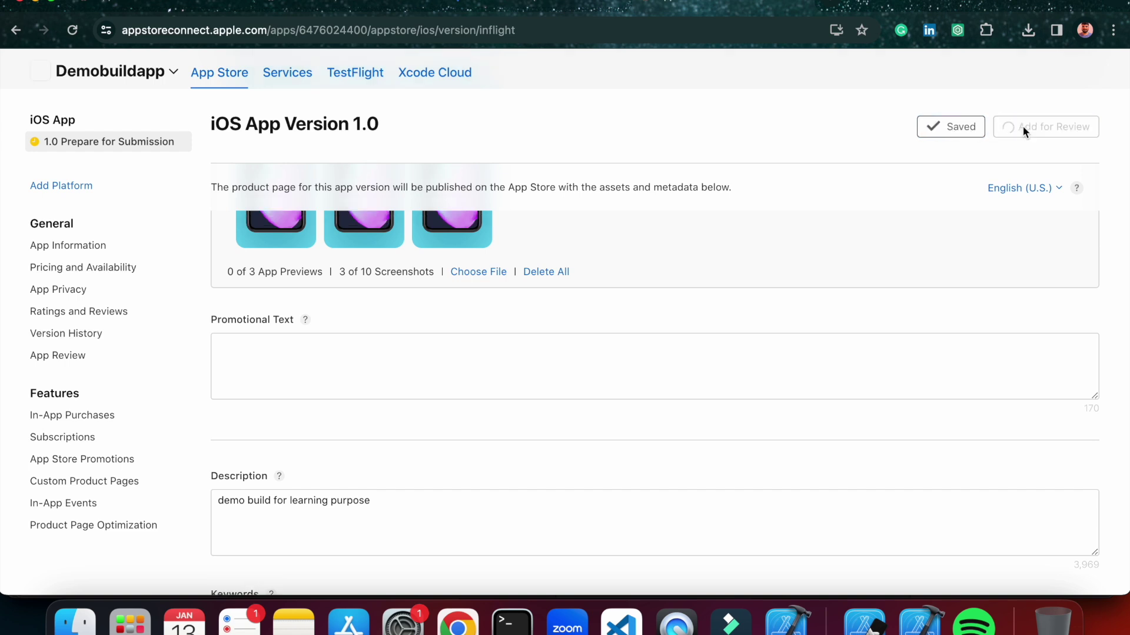
scroll(887, 245, up, 3)
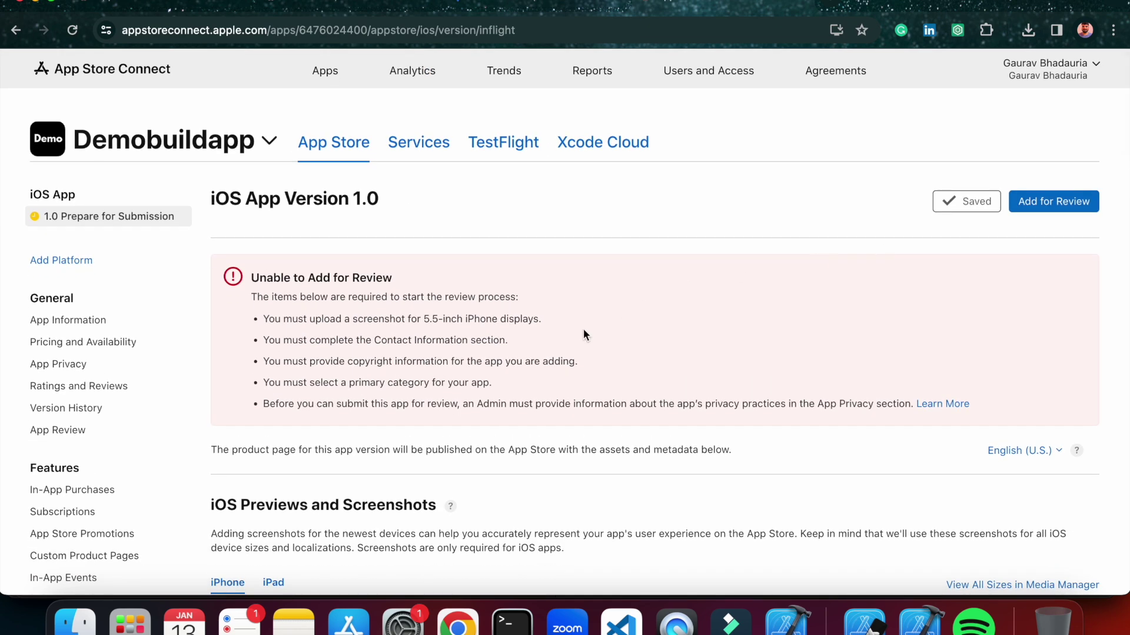
drag(259, 320, 636, 399)
click(391, 349)
drag(424, 319, 469, 321)
click(528, 343)
drag(373, 340, 535, 343)
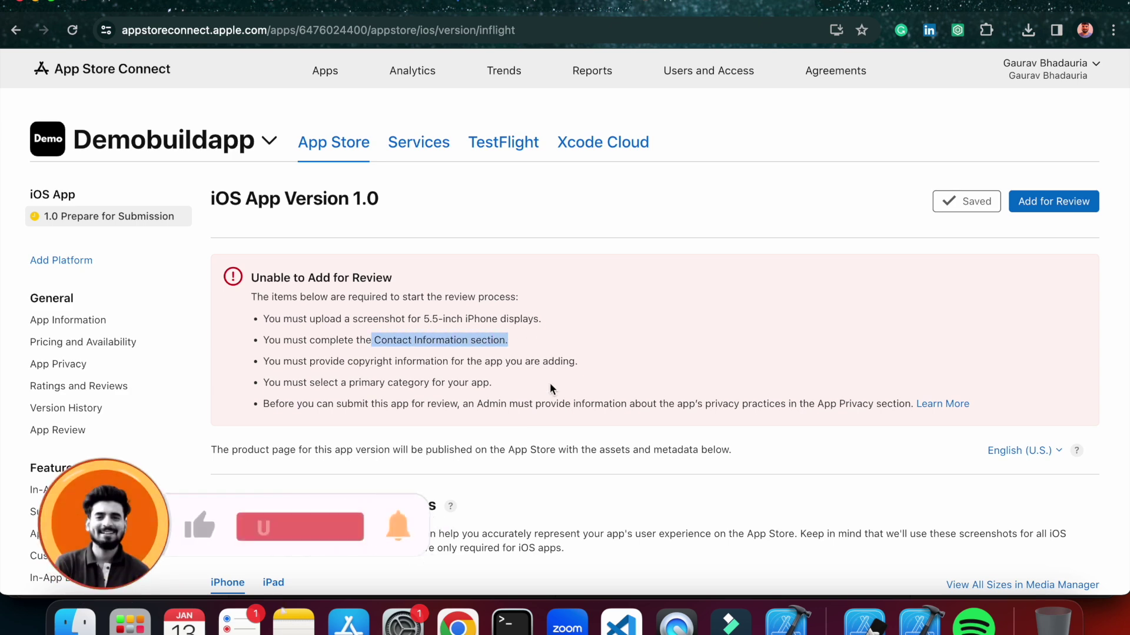
Scroll down past App Clip and Build to the App Review Information section.
scroll(550, 382, down, 5)
scroll(550, 383, down, 20)
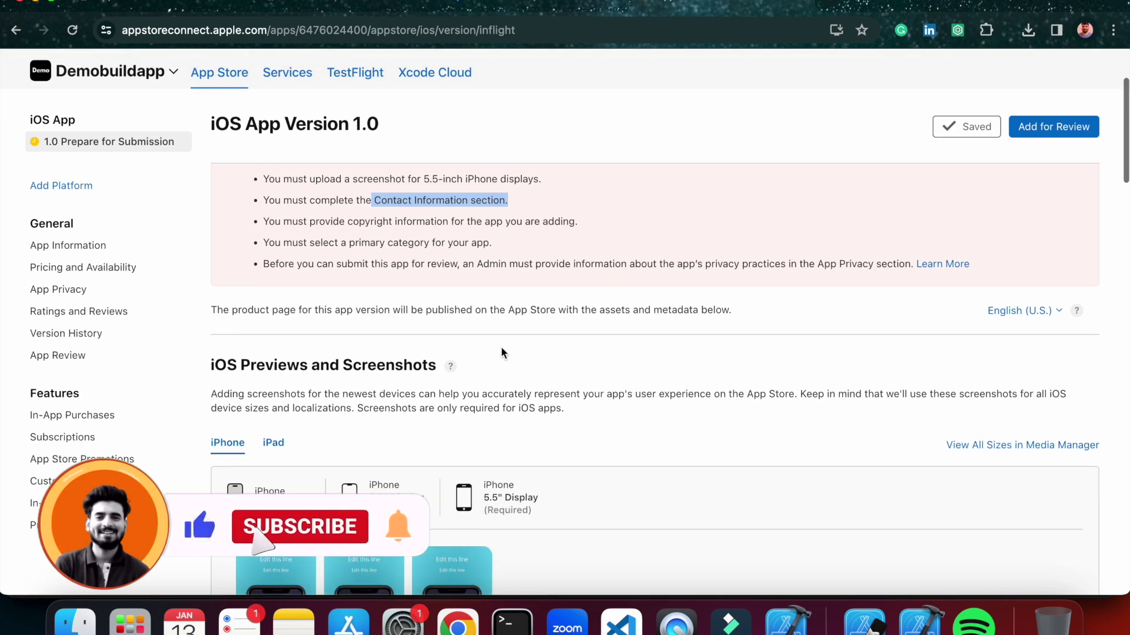
scroll(484, 347, up, 12)
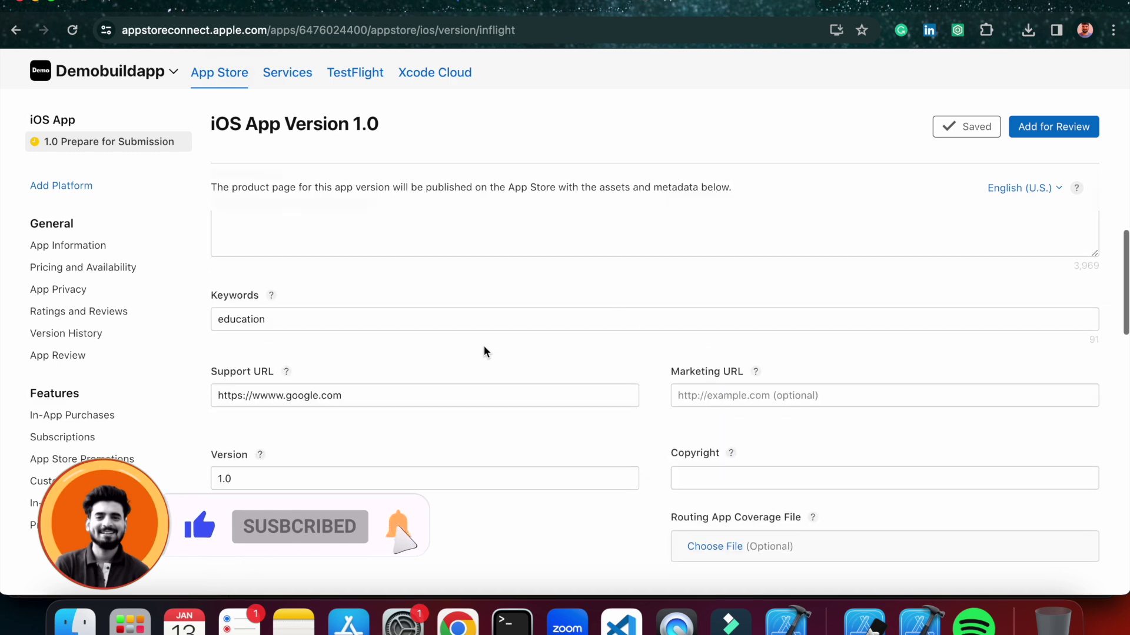
scroll(484, 347, down, 20)
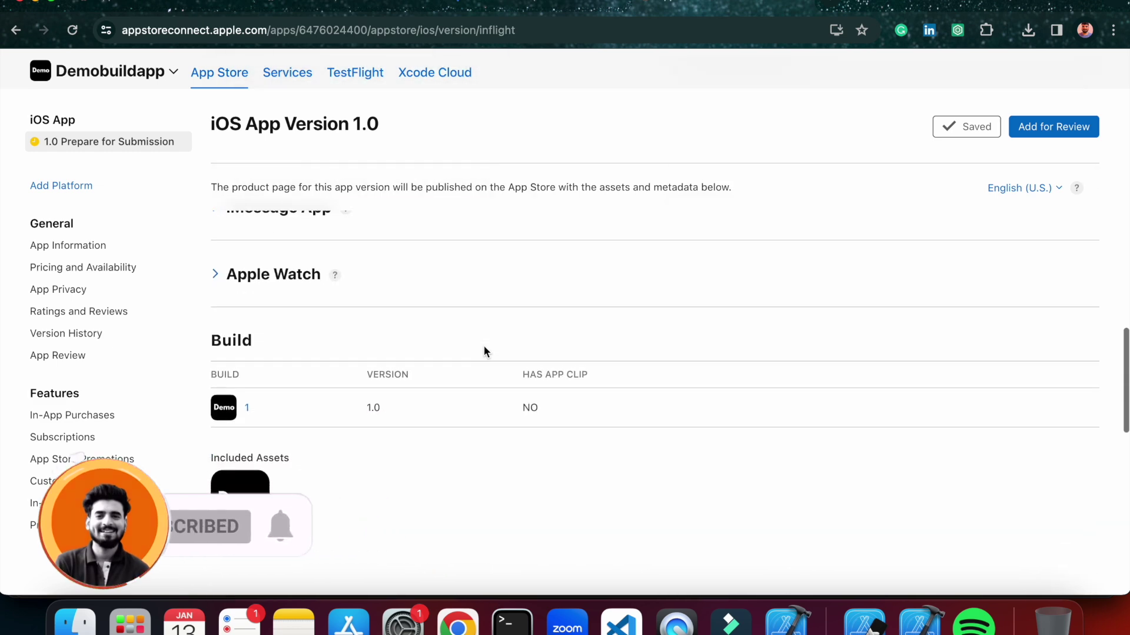
scroll(484, 351, up, 5)
scroll(337, 390, down, 1)
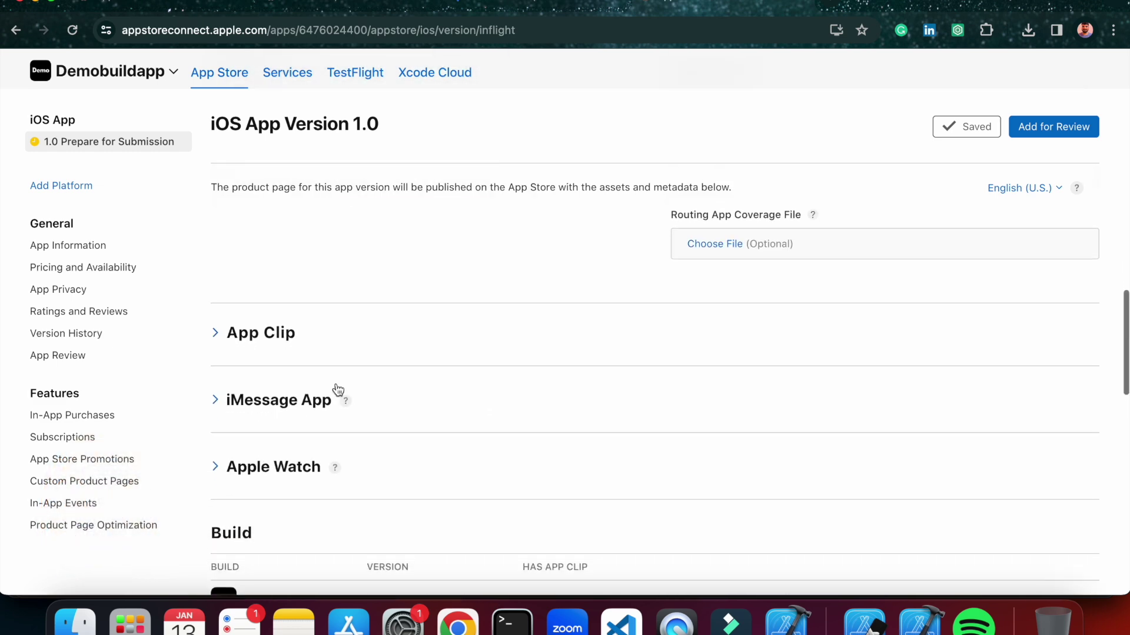
click(217, 332)
scroll(370, 348, down, 2)
scroll(370, 349, down, 1)
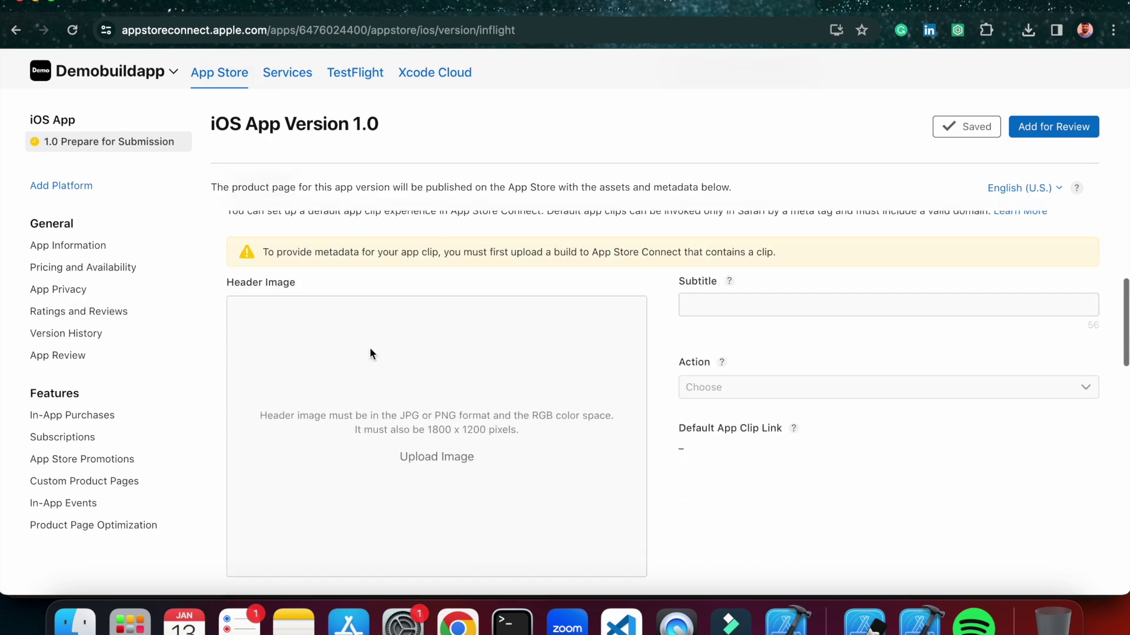
scroll(478, 406, up, 1)
scroll(478, 405, up, 1)
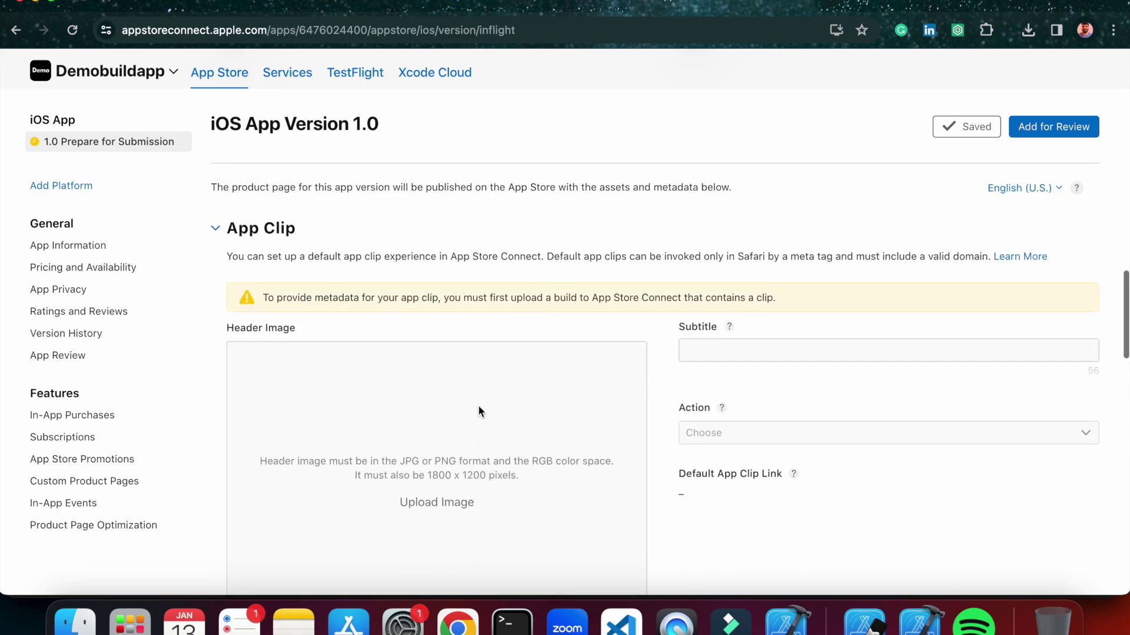
scroll(560, 384, down, 5)
scroll(560, 387, down, 10)
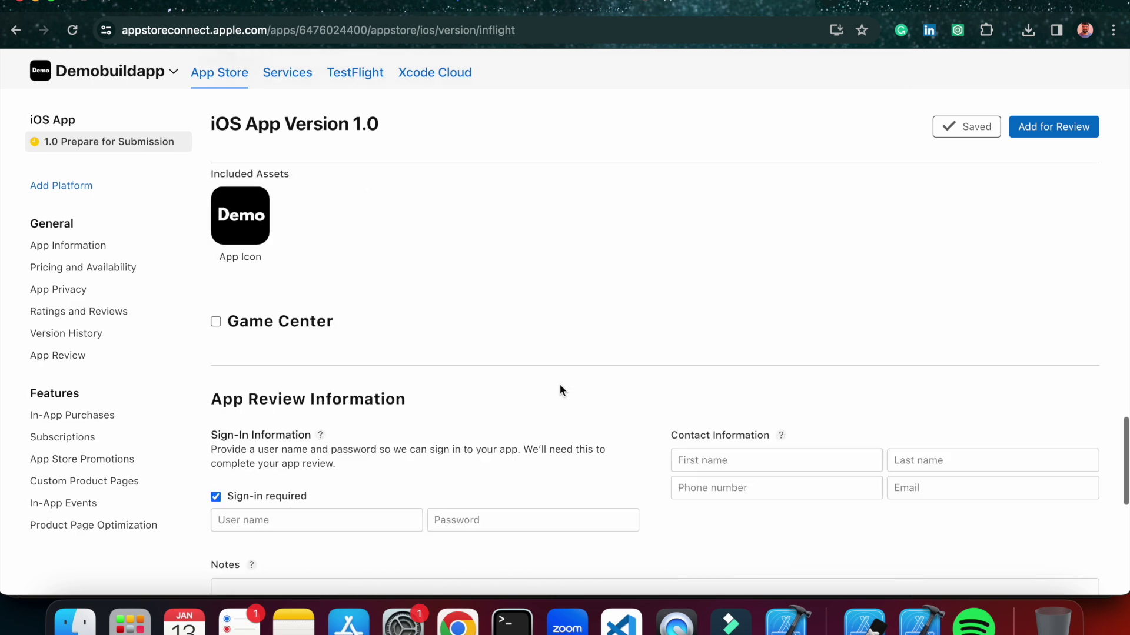
Turn off Sign-in required and autofill the review contact's name, phone and e-mail.
click(746, 273)
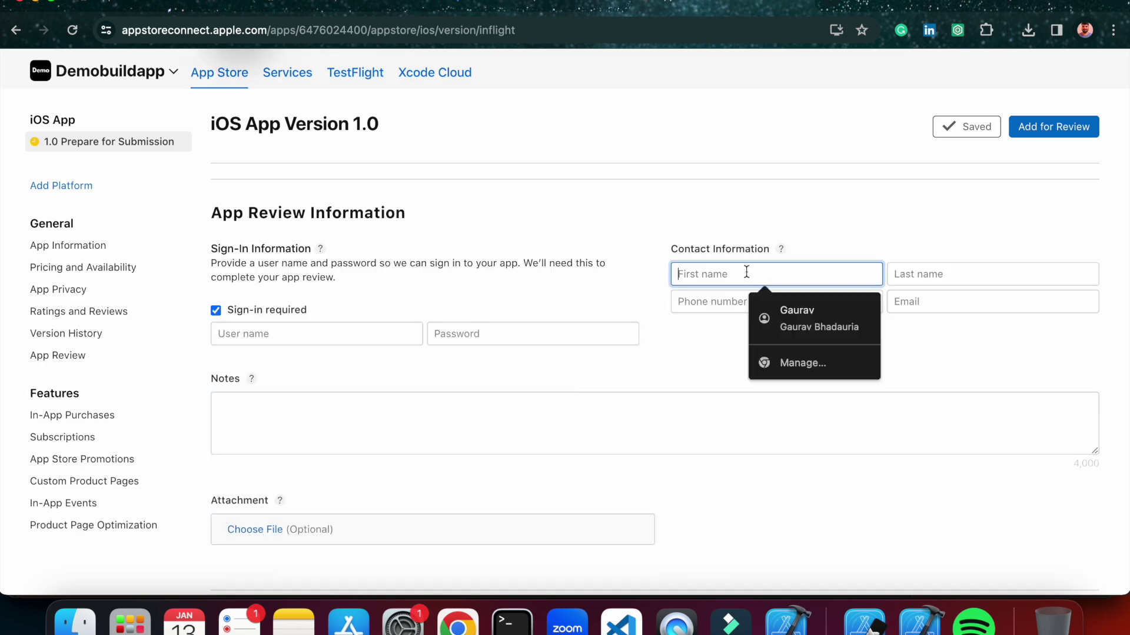
click(233, 316)
click(693, 272)
click(812, 315)
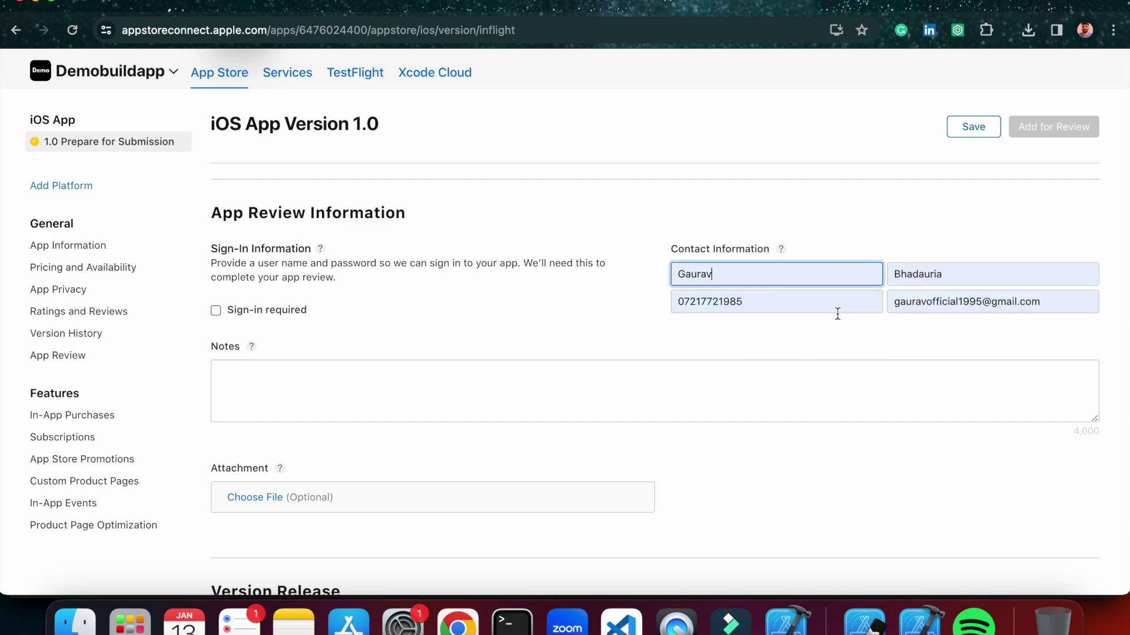
Replace the phone number's leading zero with the +91 country code and save.
scroll(772, 335, down, 5)
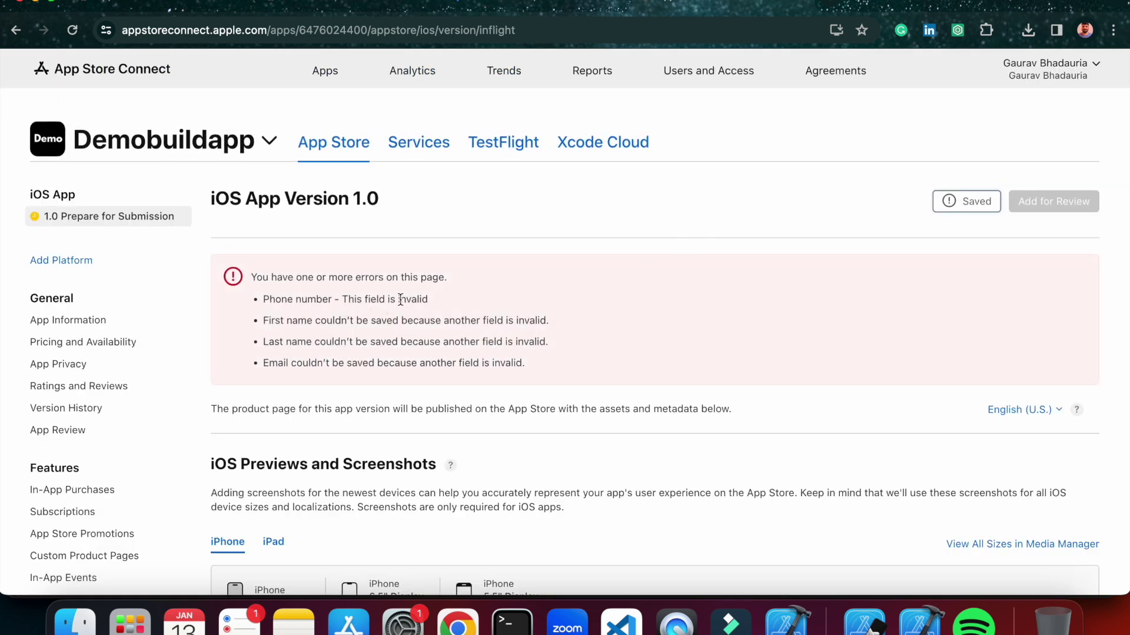
scroll(628, 365, down, 10)
scroll(629, 366, up, 2)
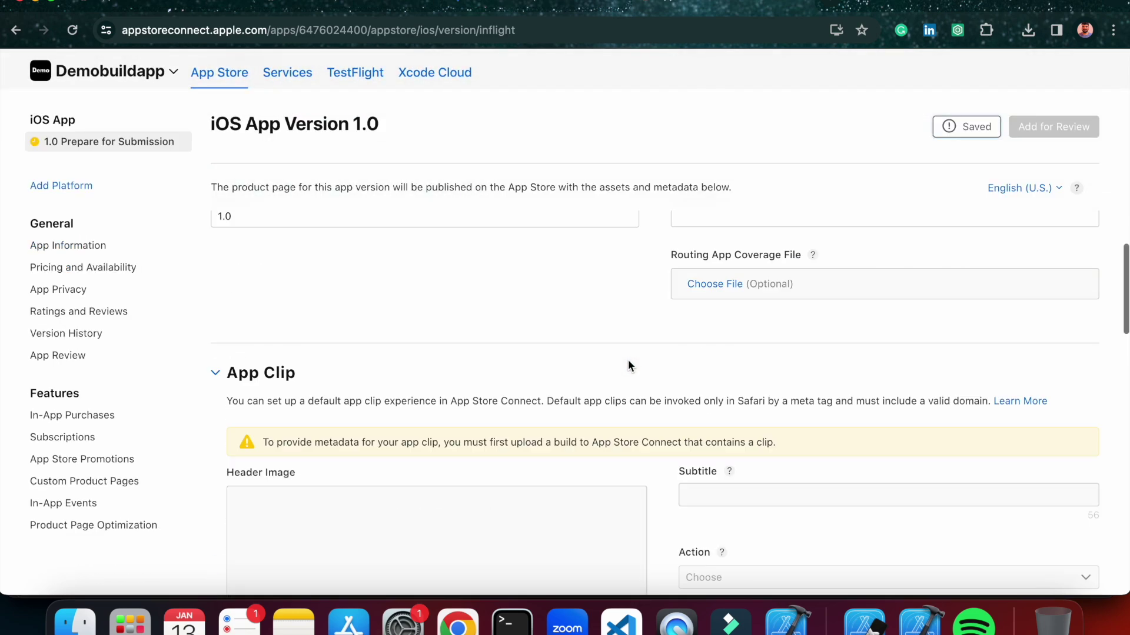
scroll(628, 365, down, 8)
scroll(627, 359, down, 10)
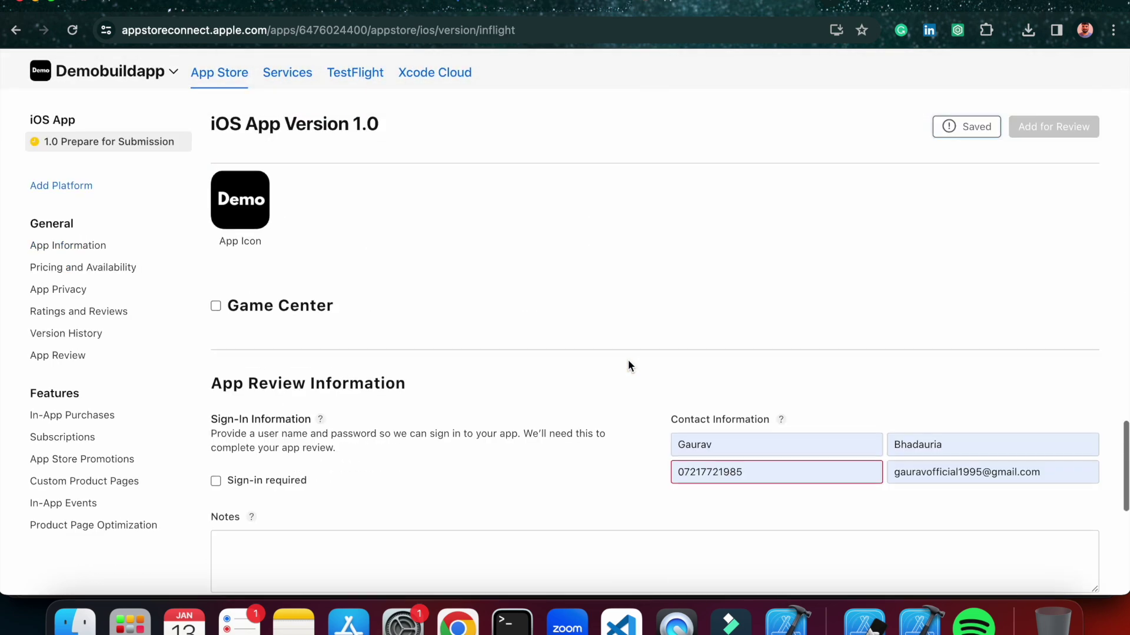
click(686, 343)
key(BackSpace)
text(+91)
click(640, 366)
click(972, 125)
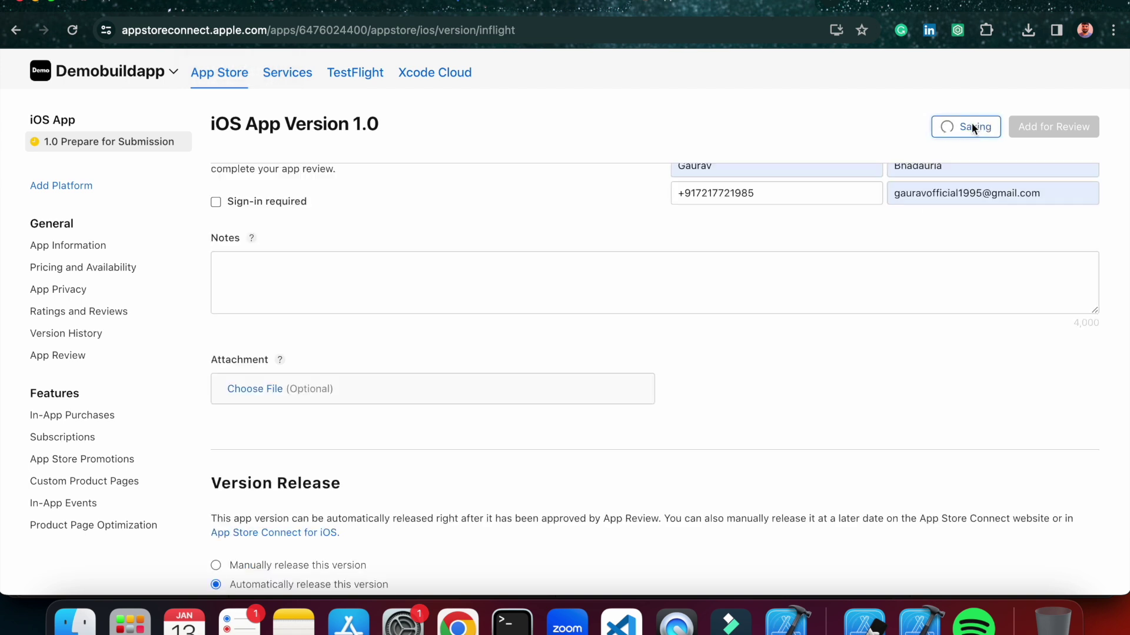
Try Add for Review and read the errors: 5.5-inch screenshot, copyright, category, privacy practices.
scroll(828, 250, up, 15)
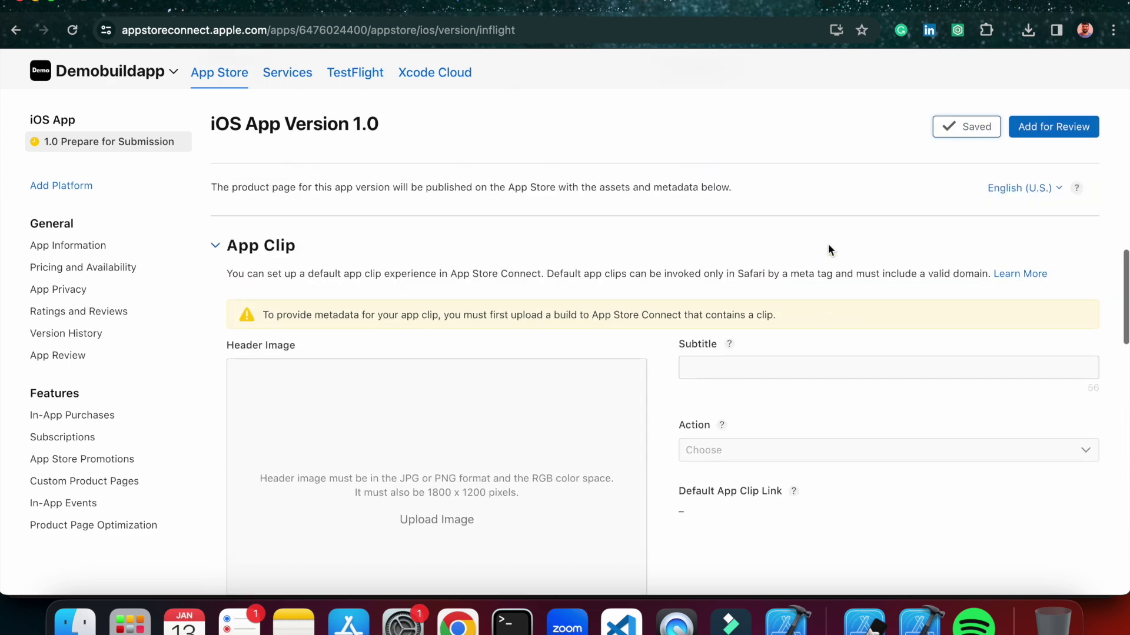
click(1053, 201)
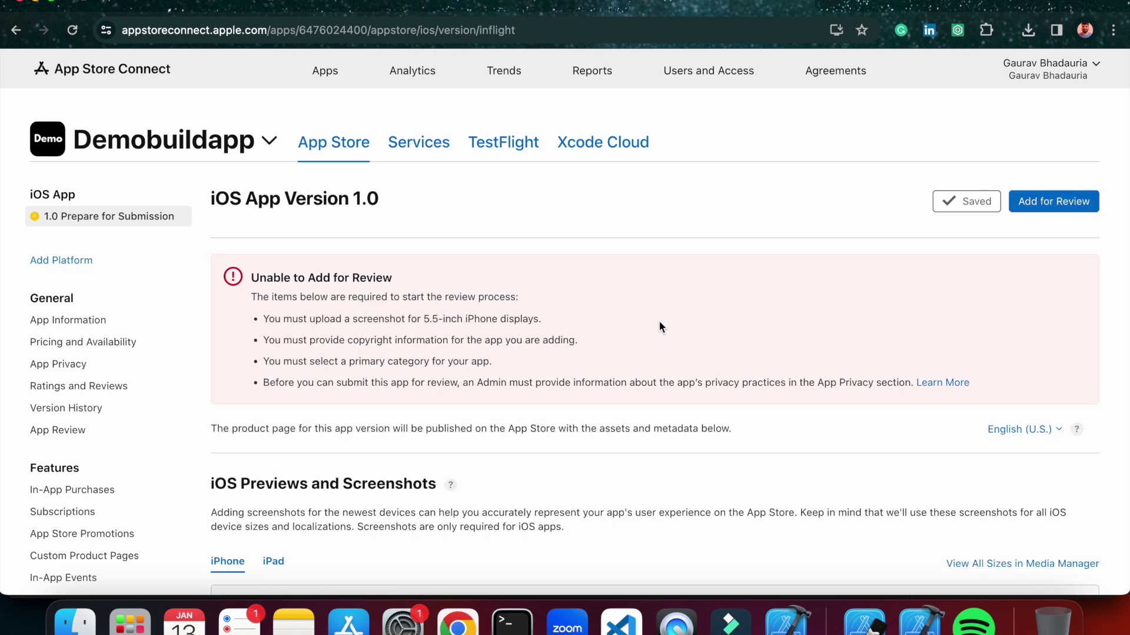
drag(272, 319, 468, 318)
click(515, 319)
Scroll through the version 1.0 page to the Copyright field.
scroll(560, 314, down, 1)
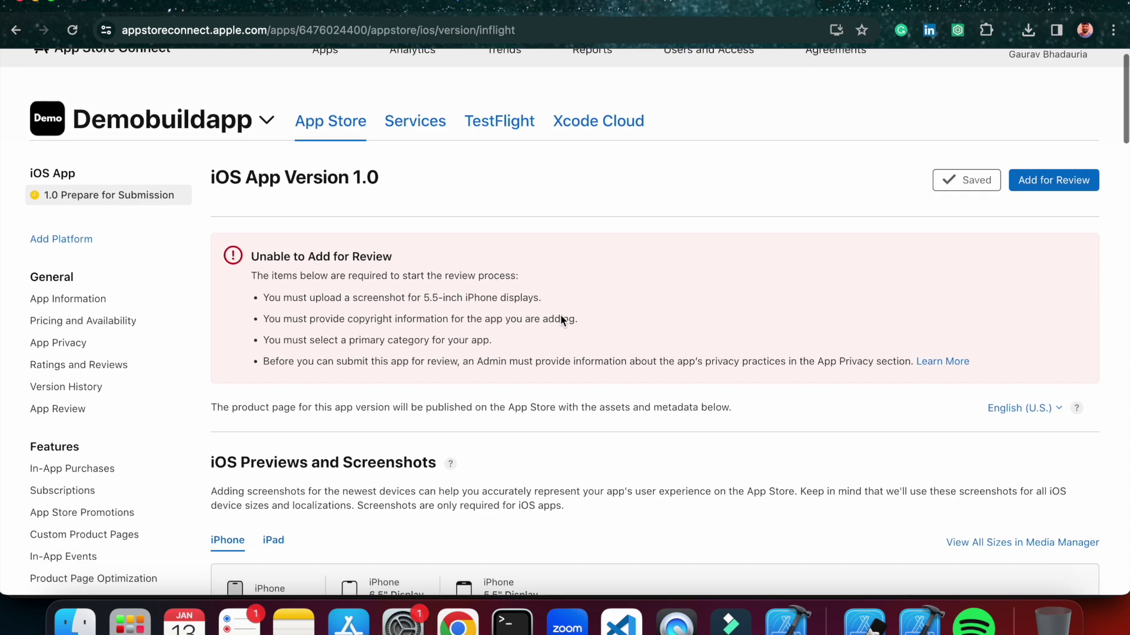
scroll(560, 315, down, 1)
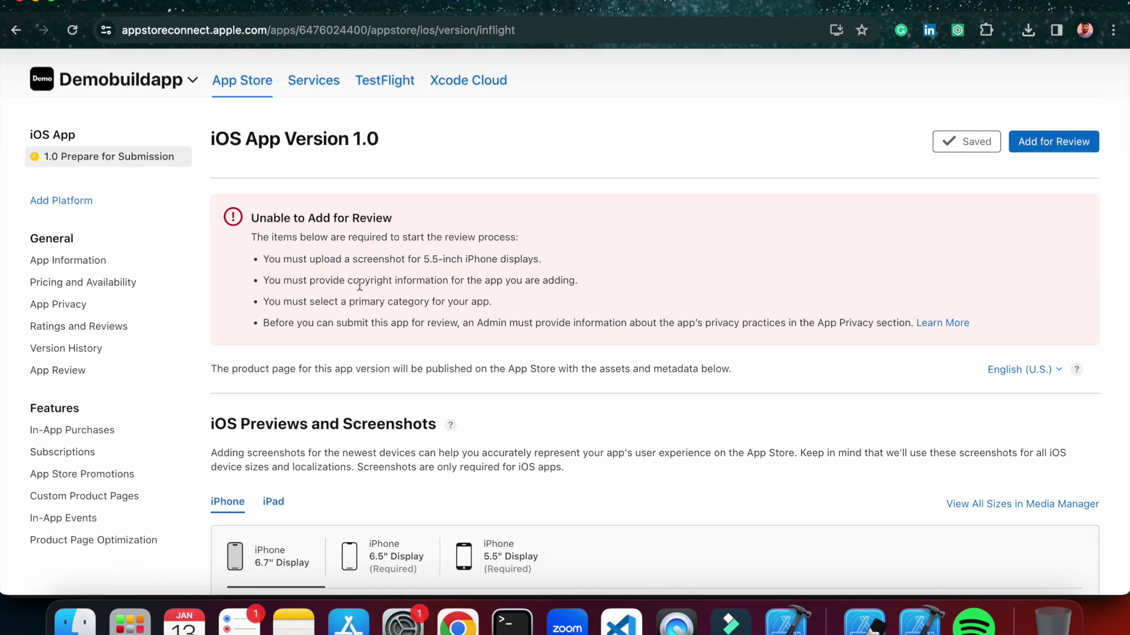
scroll(554, 299, down, 1)
scroll(554, 300, down, 20)
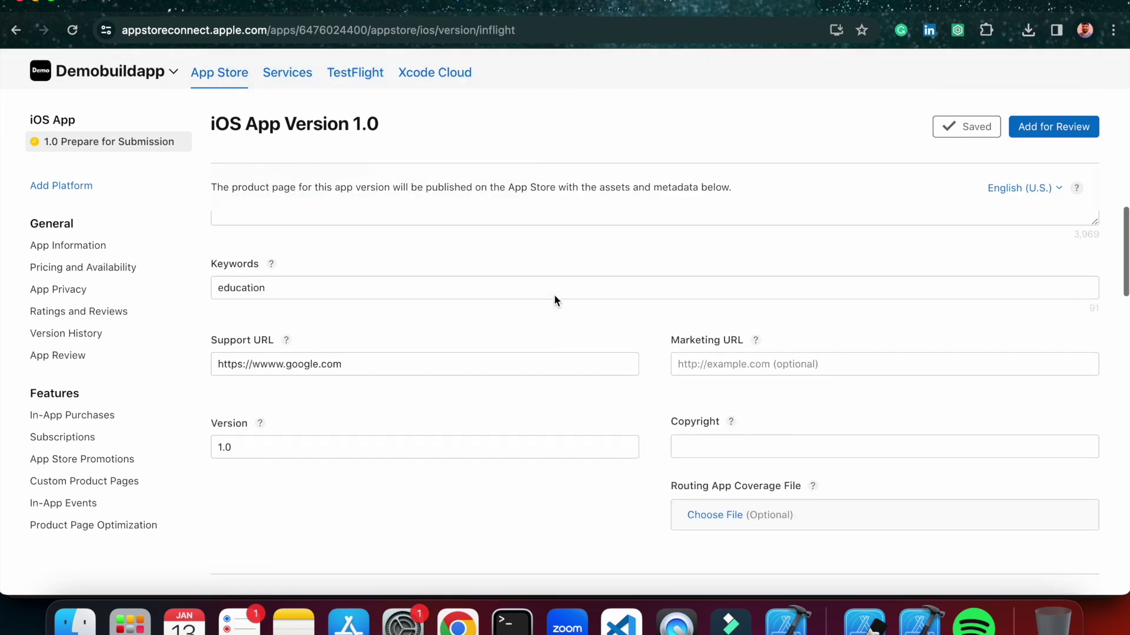
scroll(554, 300, down, 15)
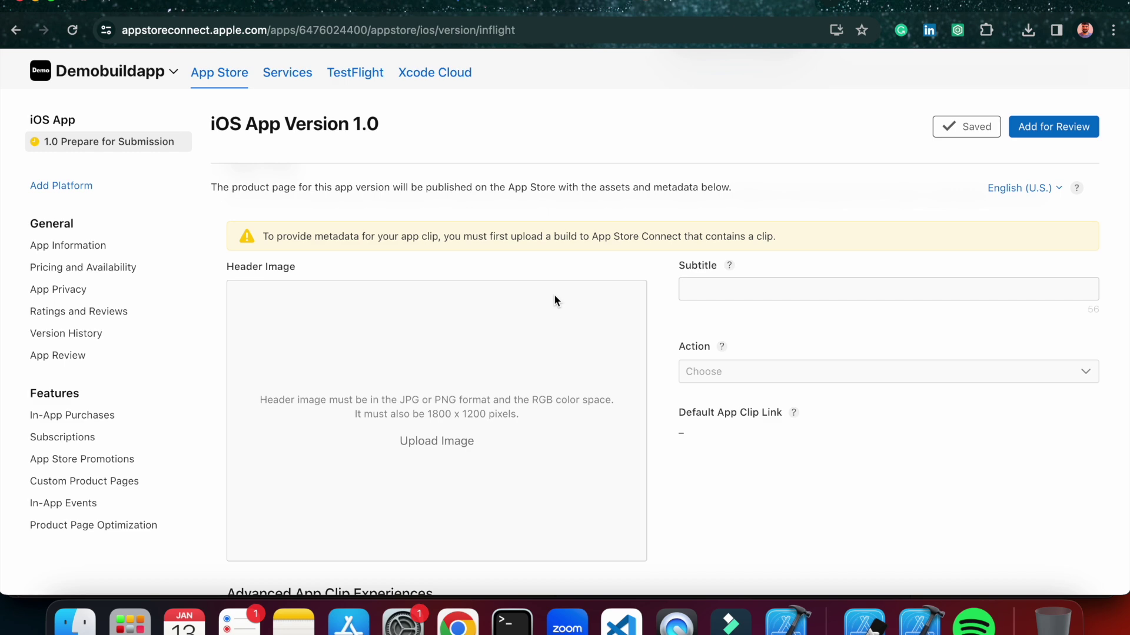
scroll(554, 301, down, 10)
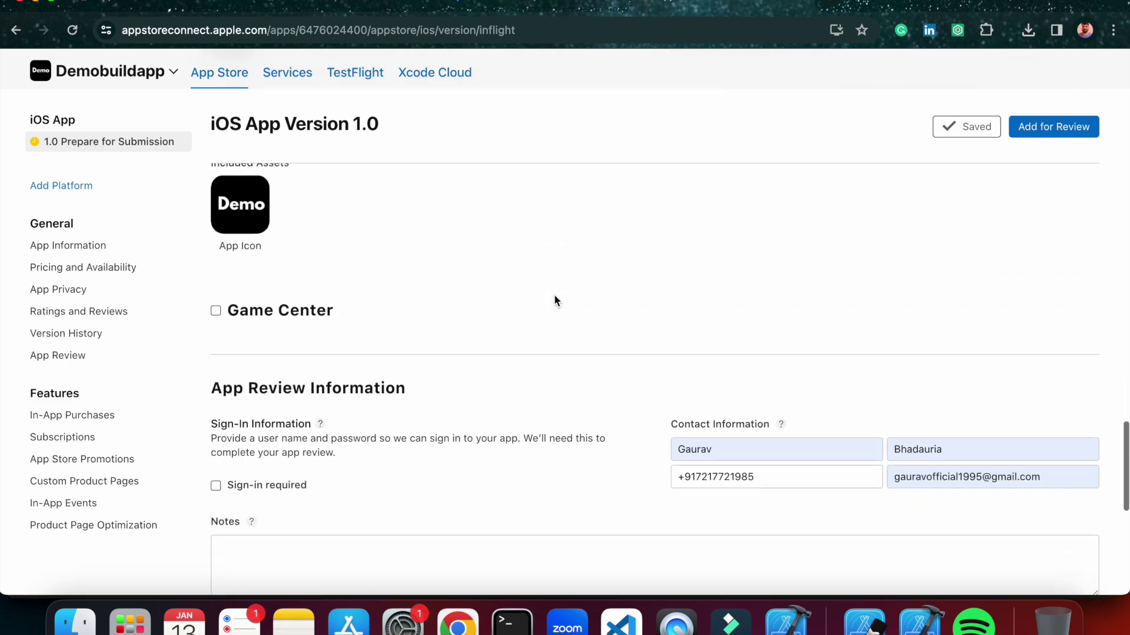
scroll(555, 300, down, 2)
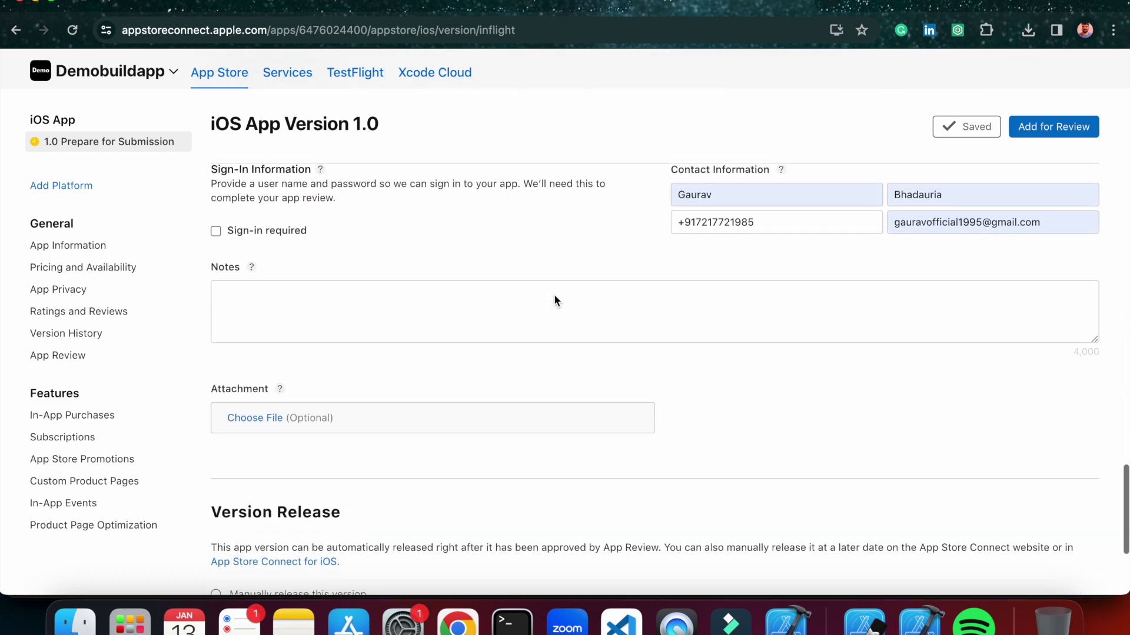
scroll(554, 297, down, 4)
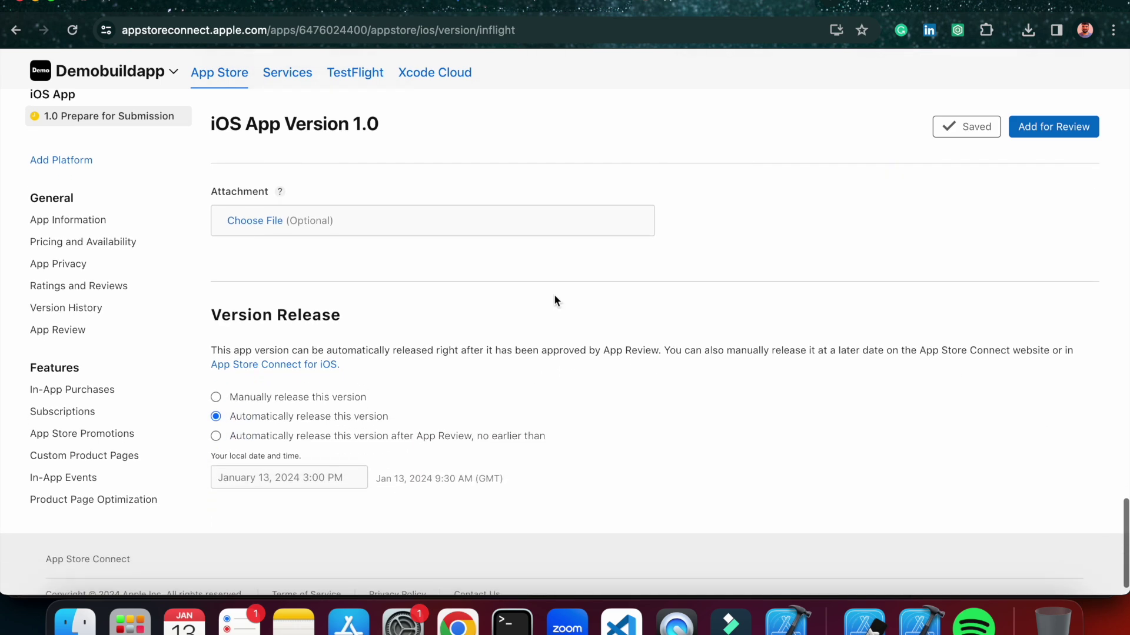
scroll(556, 300, up, 15)
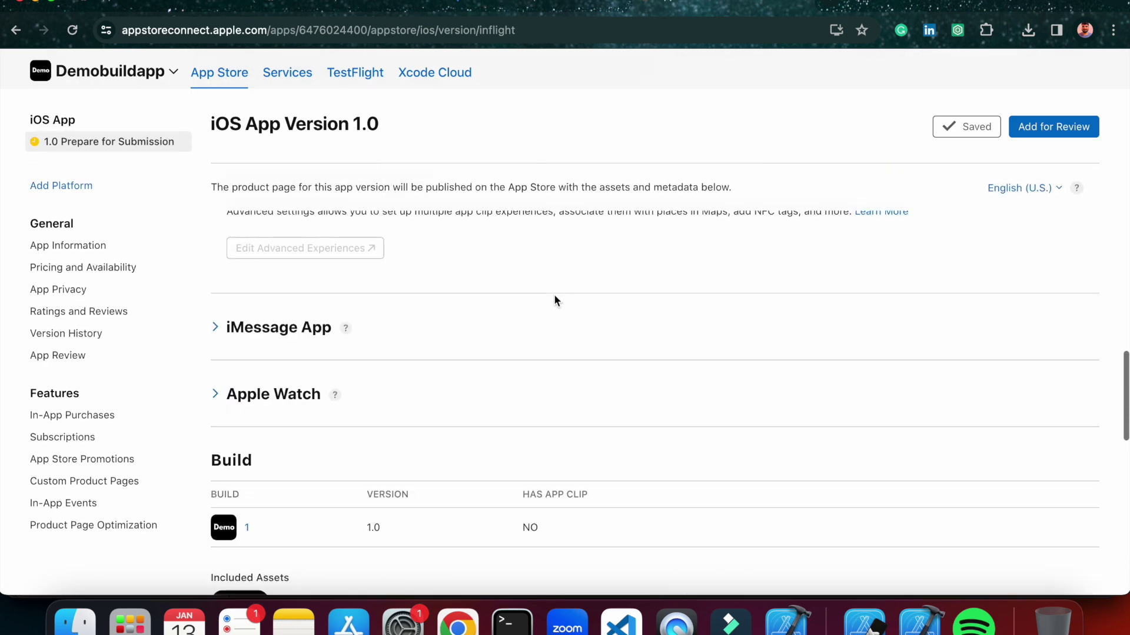
scroll(554, 300, up, 3)
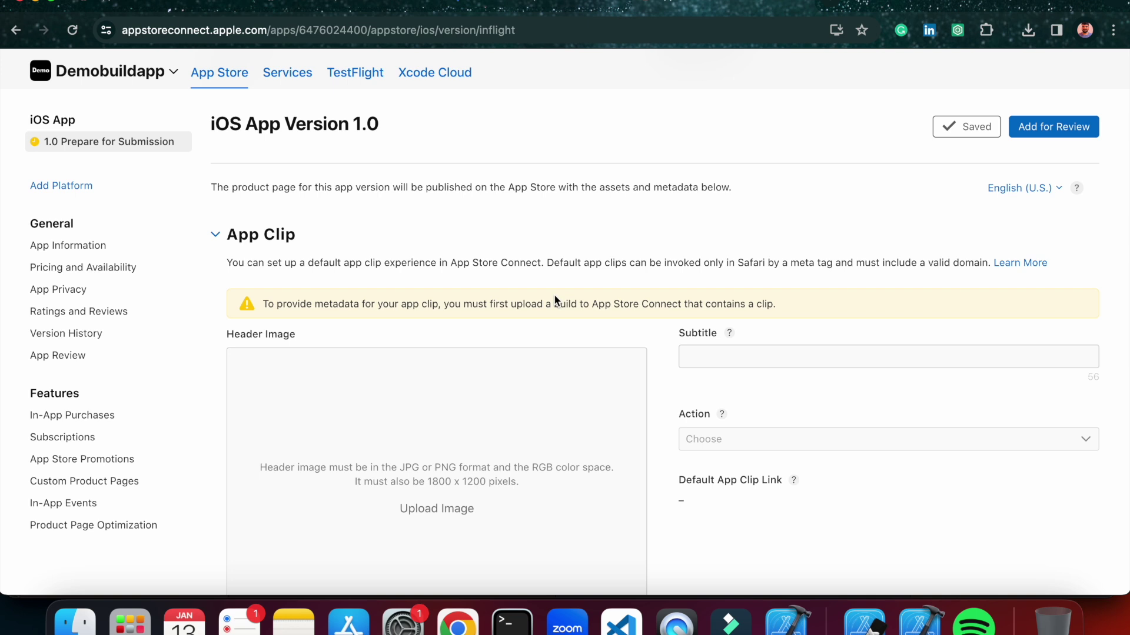
scroll(555, 300, up, 5)
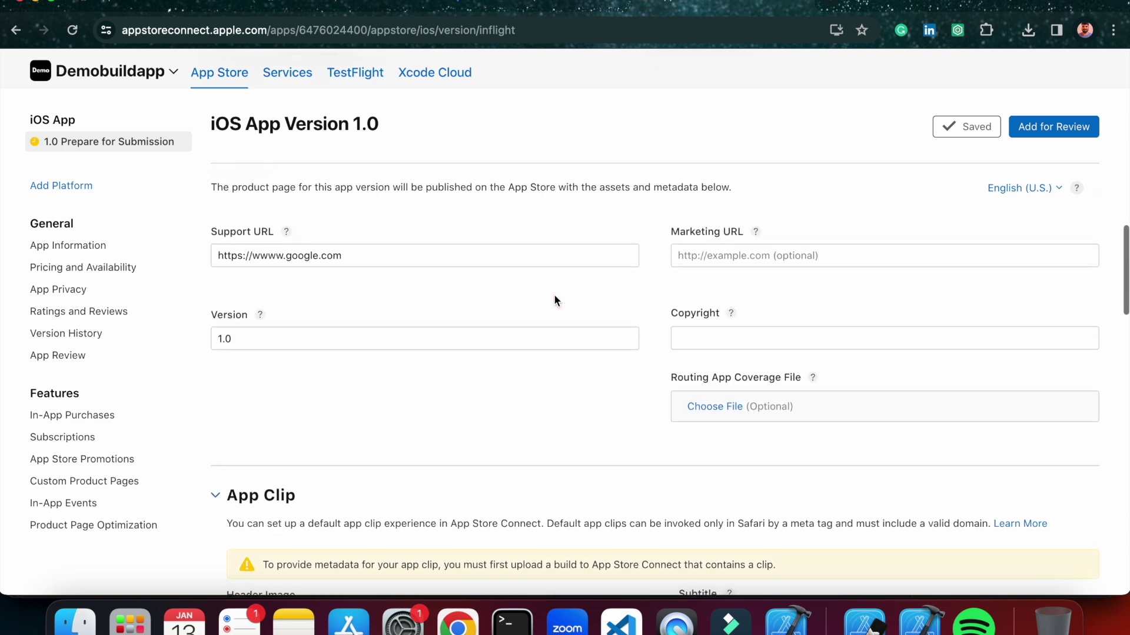
Enter the owner's name in the Copyright field.
mouse_move(731, 333)
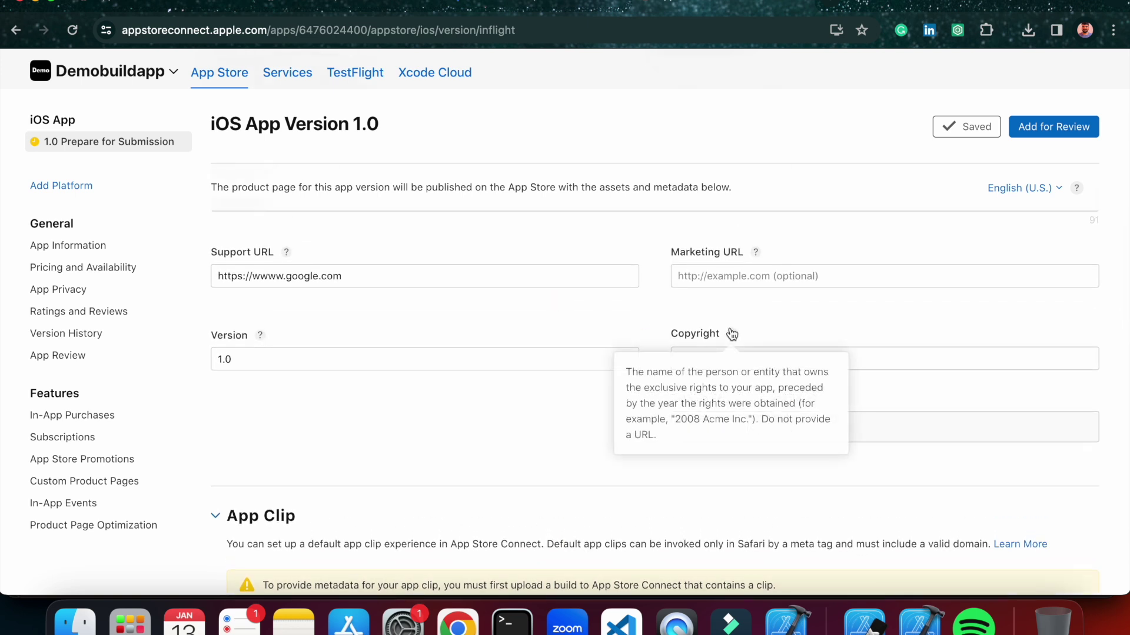
click(878, 359)
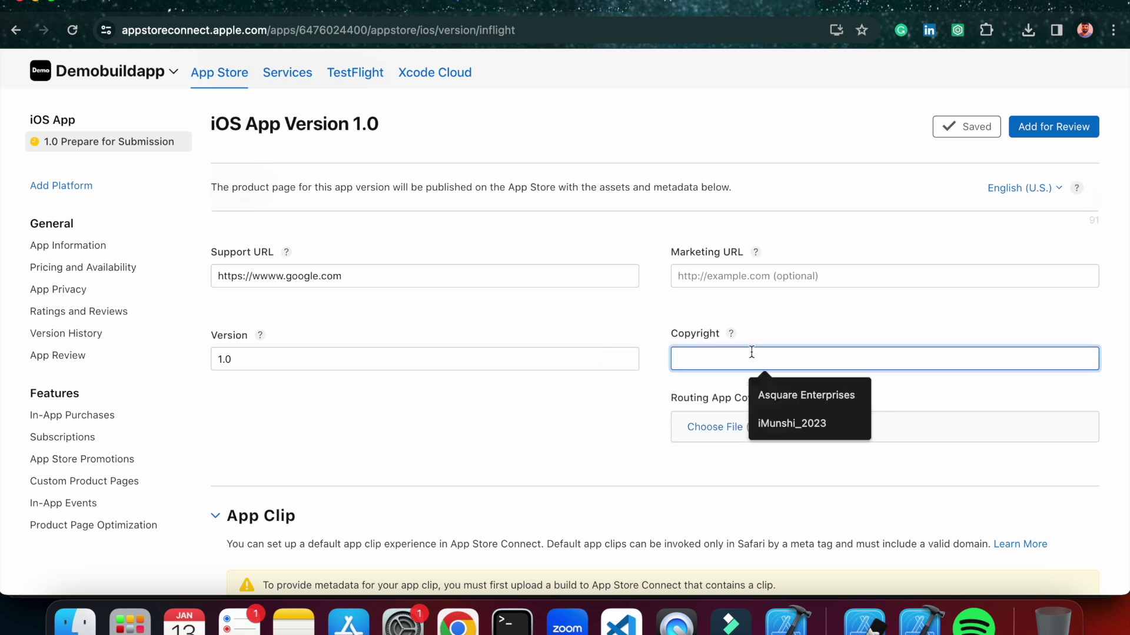
text(Engineer Codewala)
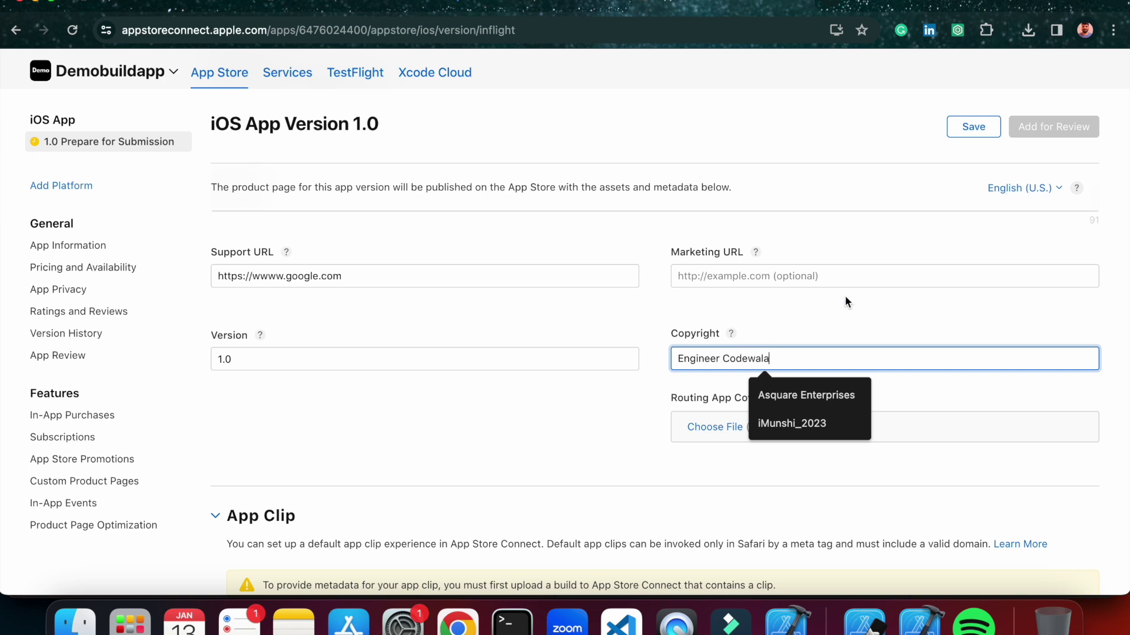
click(822, 316)
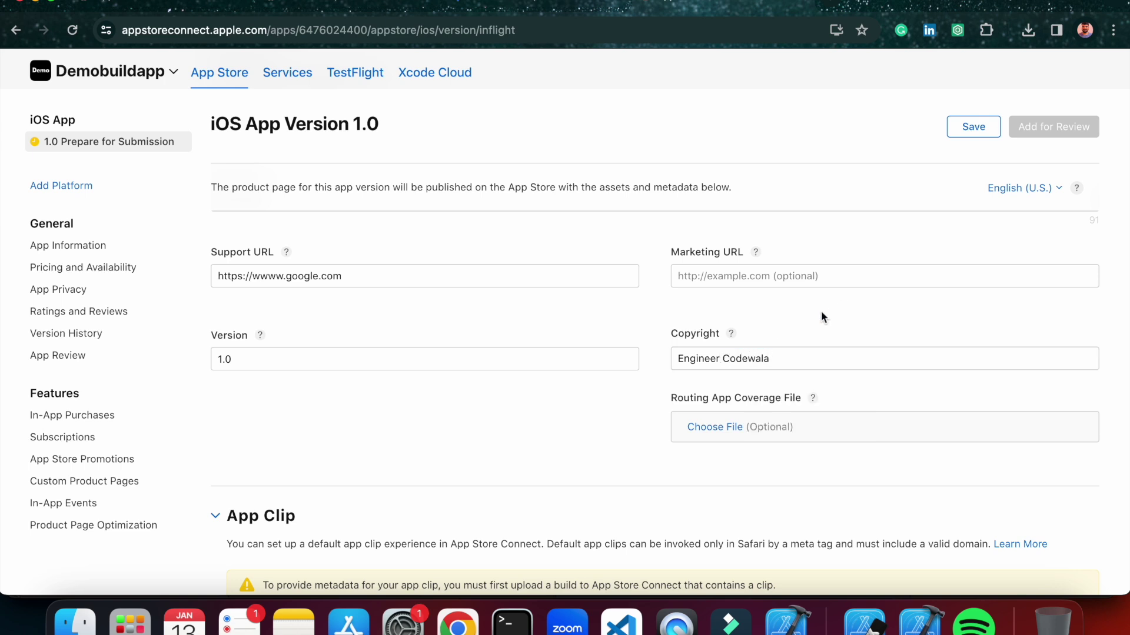
Check the 1242 x 2208px size required for 5.5-inch iPhone screenshots.
scroll(598, 290, up, 10)
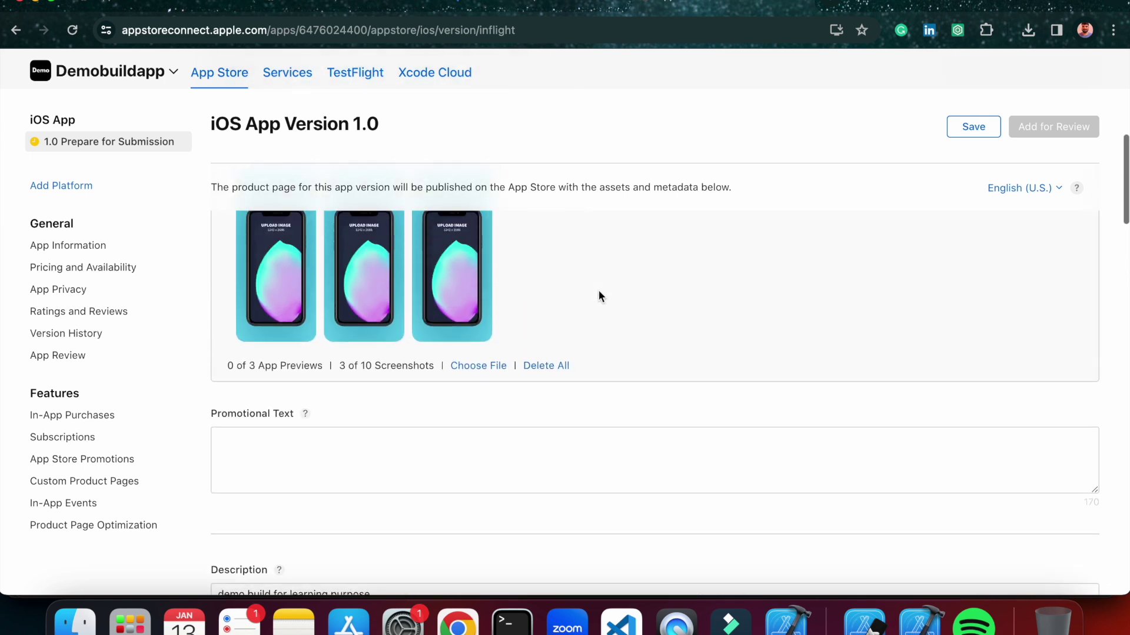
scroll(542, 334, up, 5)
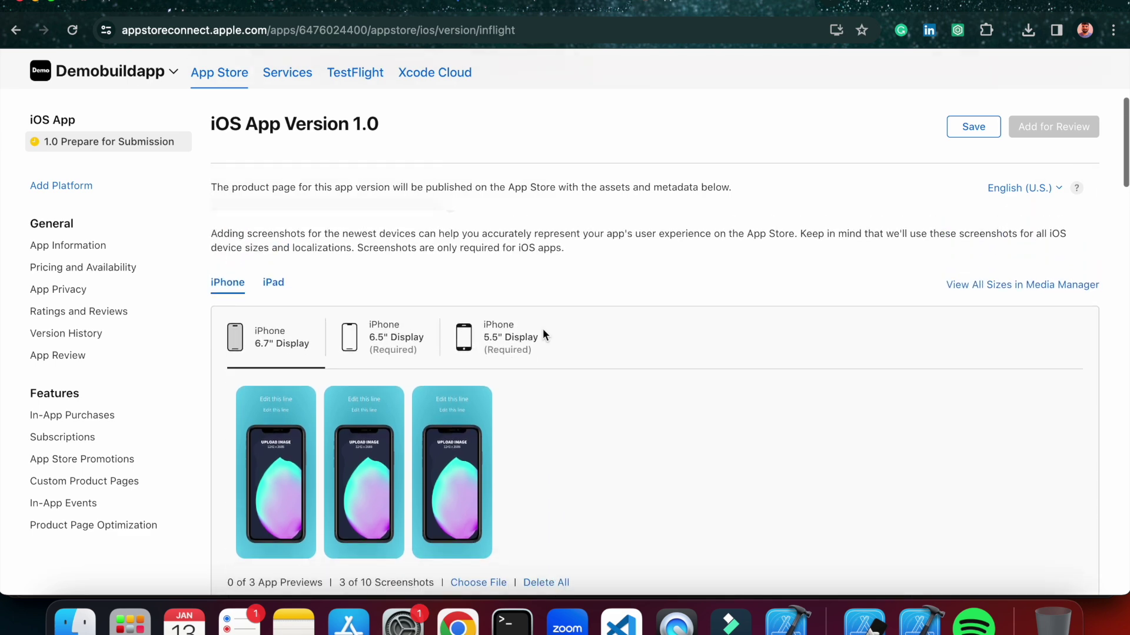
click(535, 336)
scroll(563, 435, down, 3)
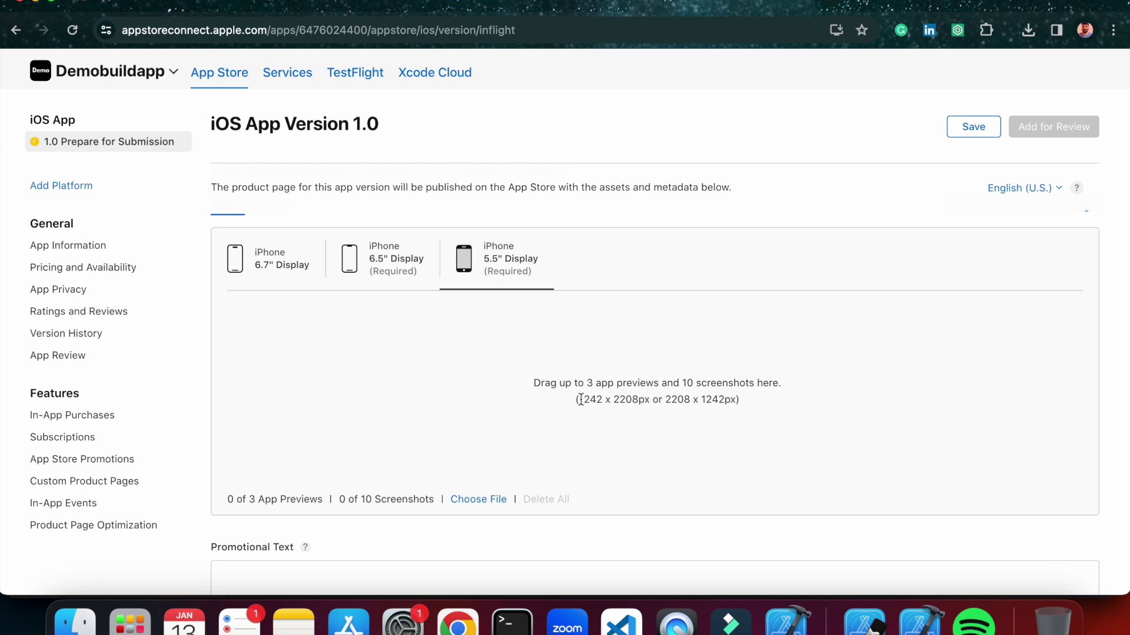
drag(580, 399, 648, 400)
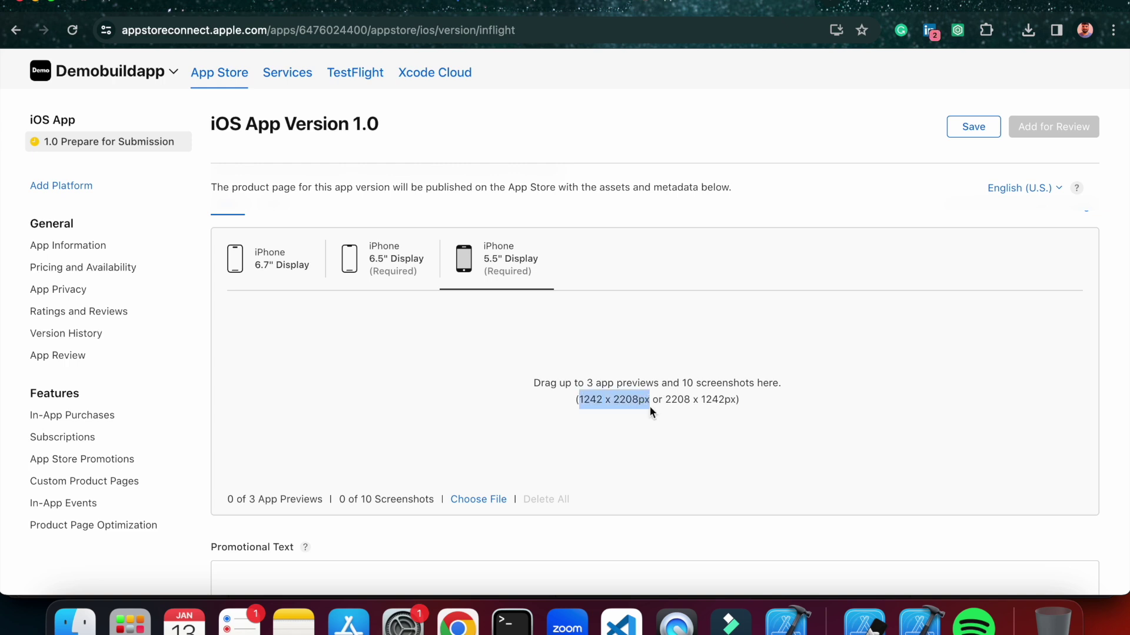
click(650, 409)
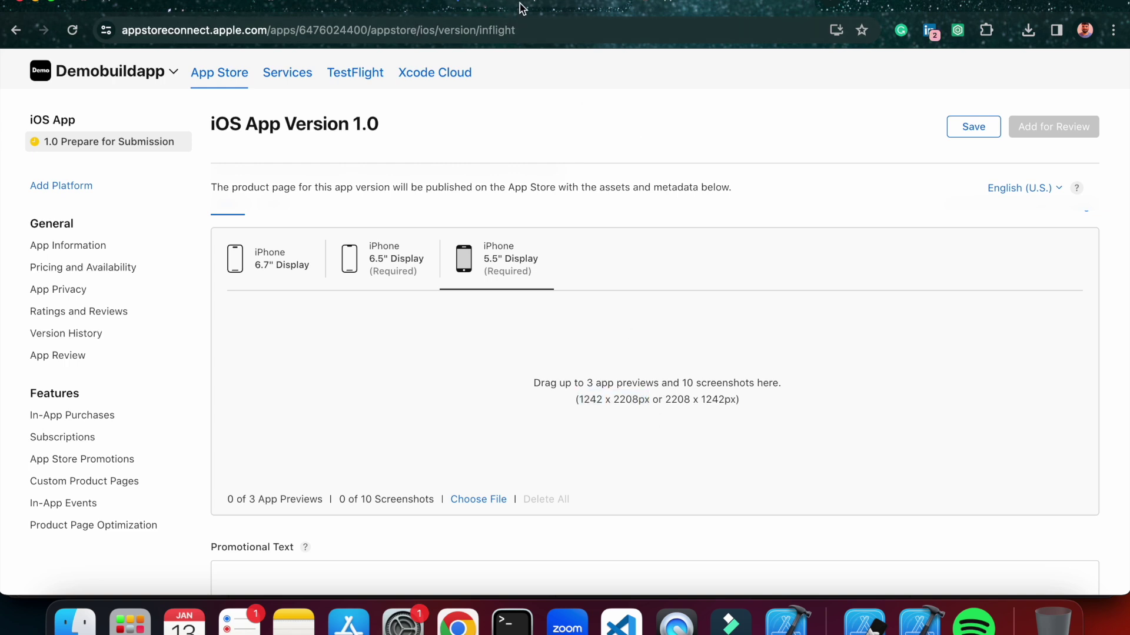
click(522, 4)
Load 6_5.png into iLoveIMG's Resize IMAGE tool.
click(16, 30)
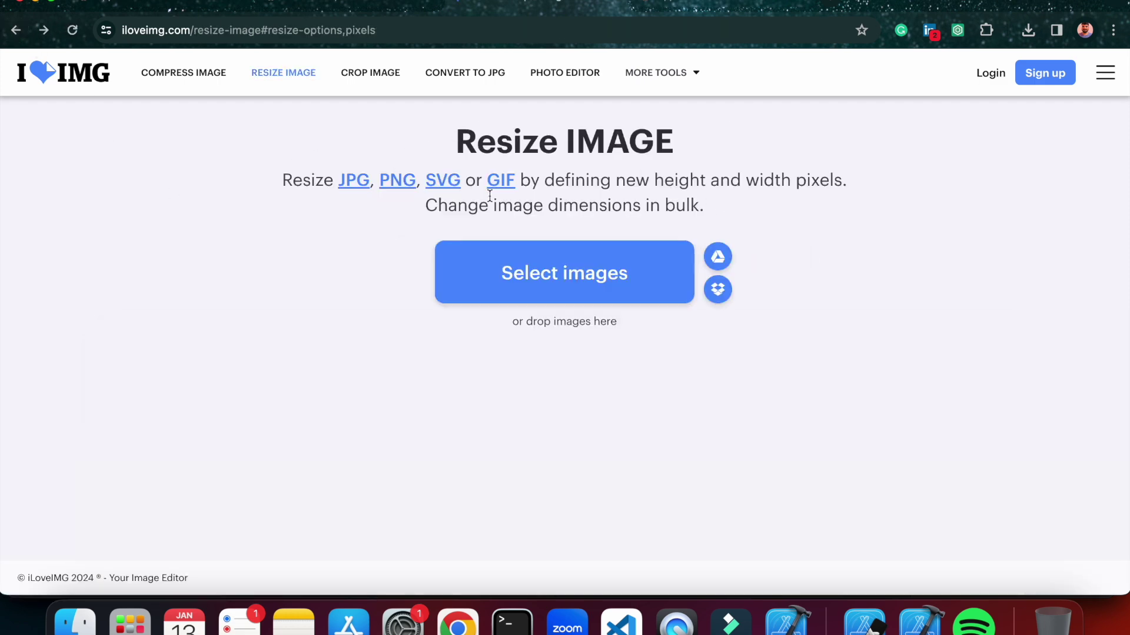
click(542, 262)
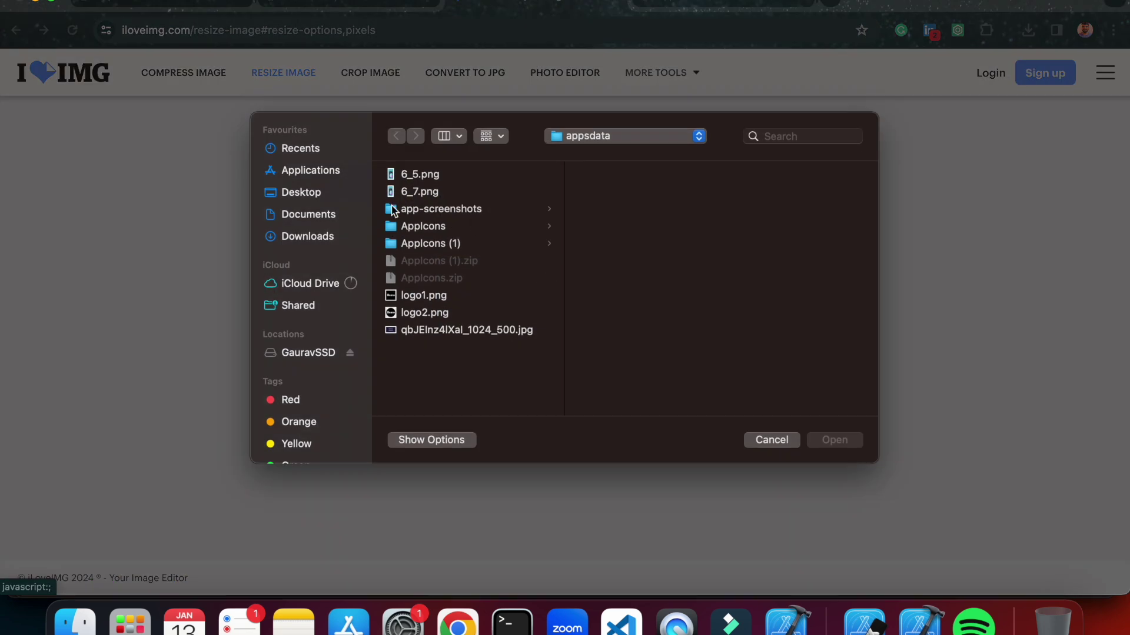
click(419, 182)
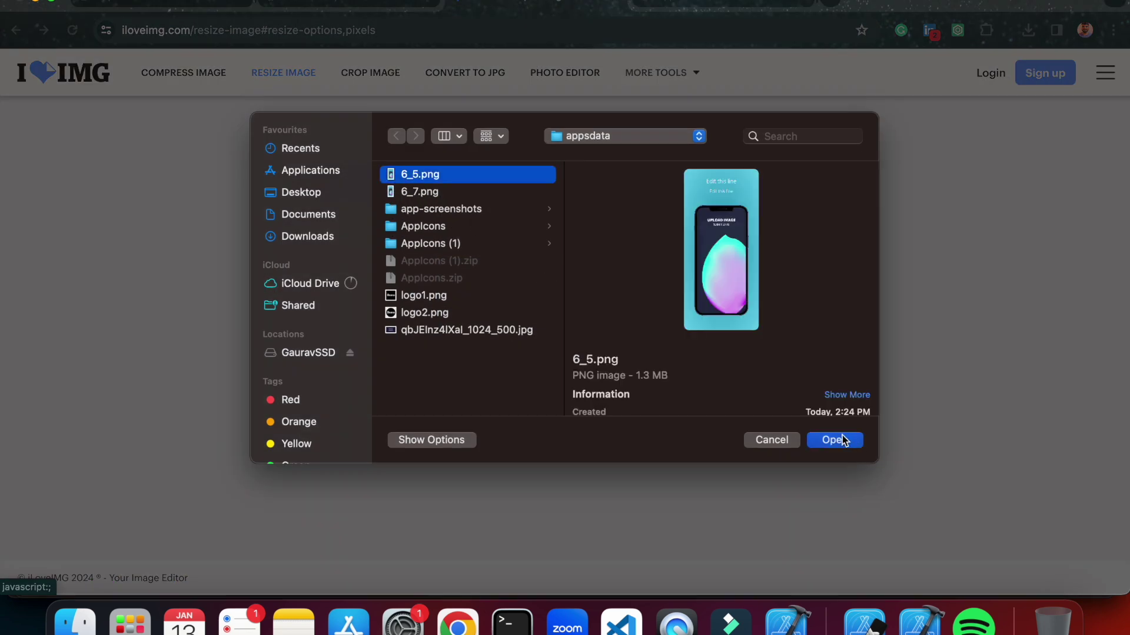
click(848, 443)
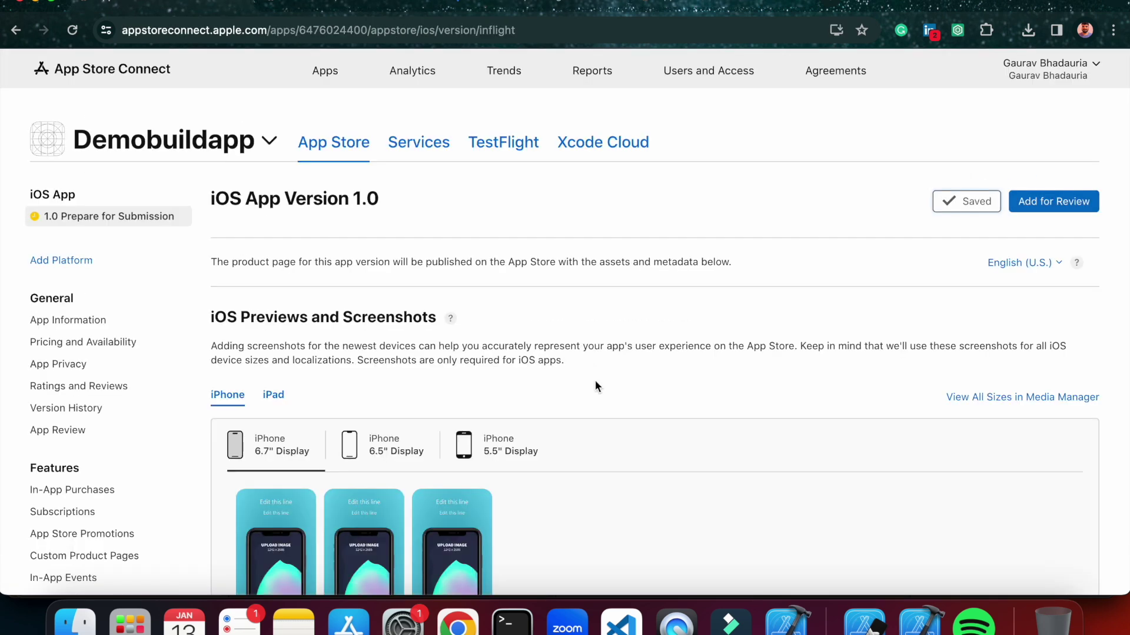
scroll(591, 415, down, 5)
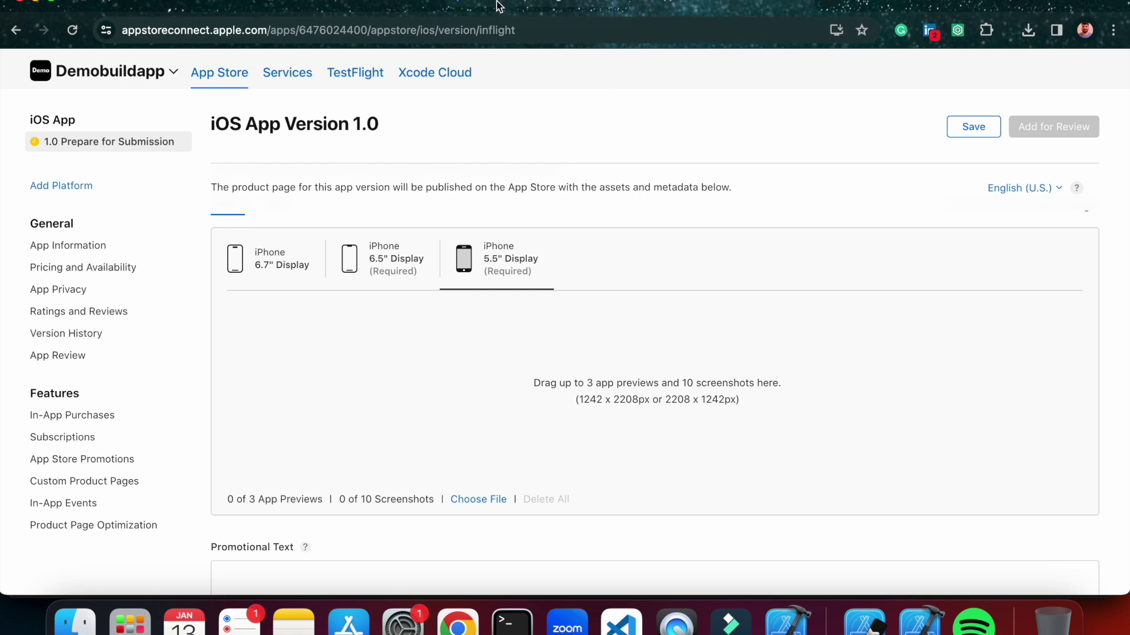
click(525, 7)
Resize 6_5.png from 1284 x 2778 to 1242 x 2208 pixels and download it.
click(1092, 291)
key(BackSpace)
text(42)
click(1099, 342)
key(BackSpace)
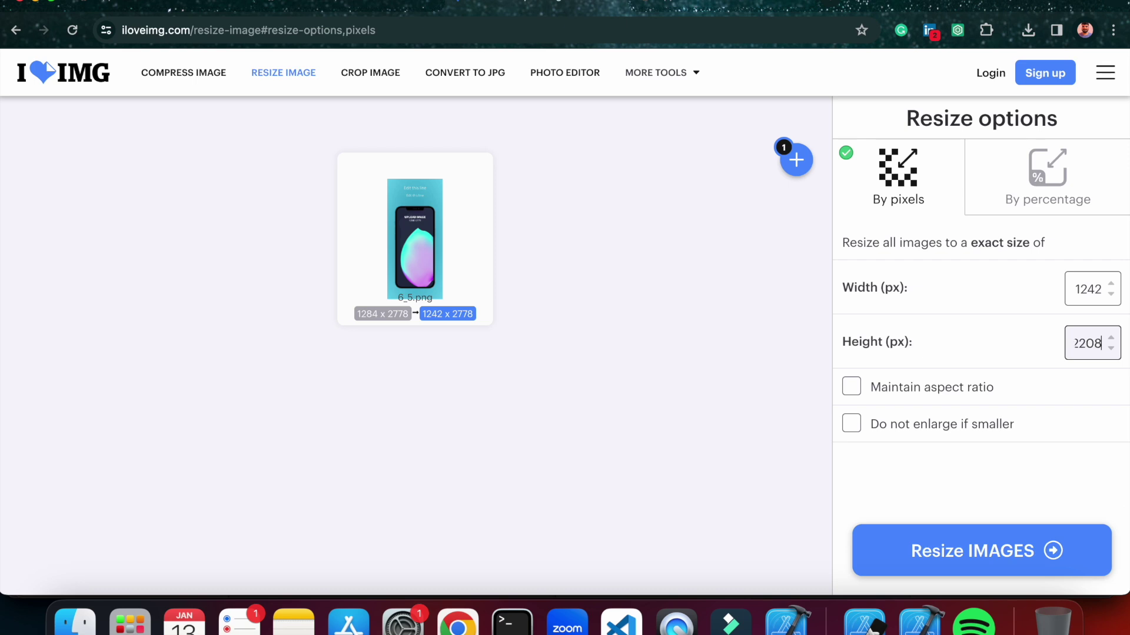
click(980, 556)
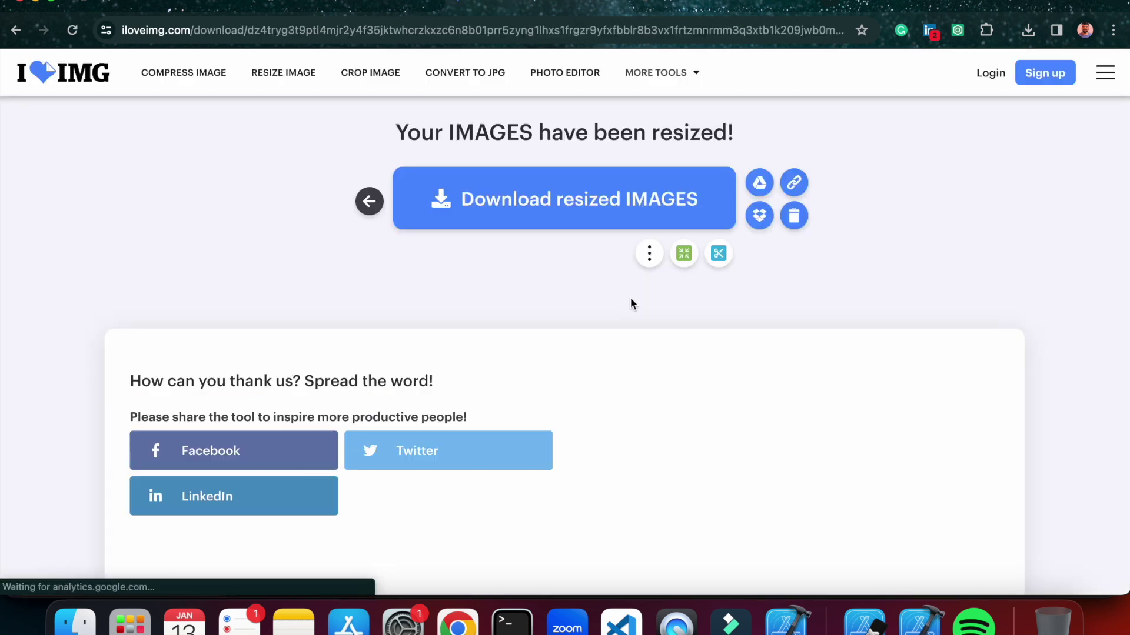
click(508, 226)
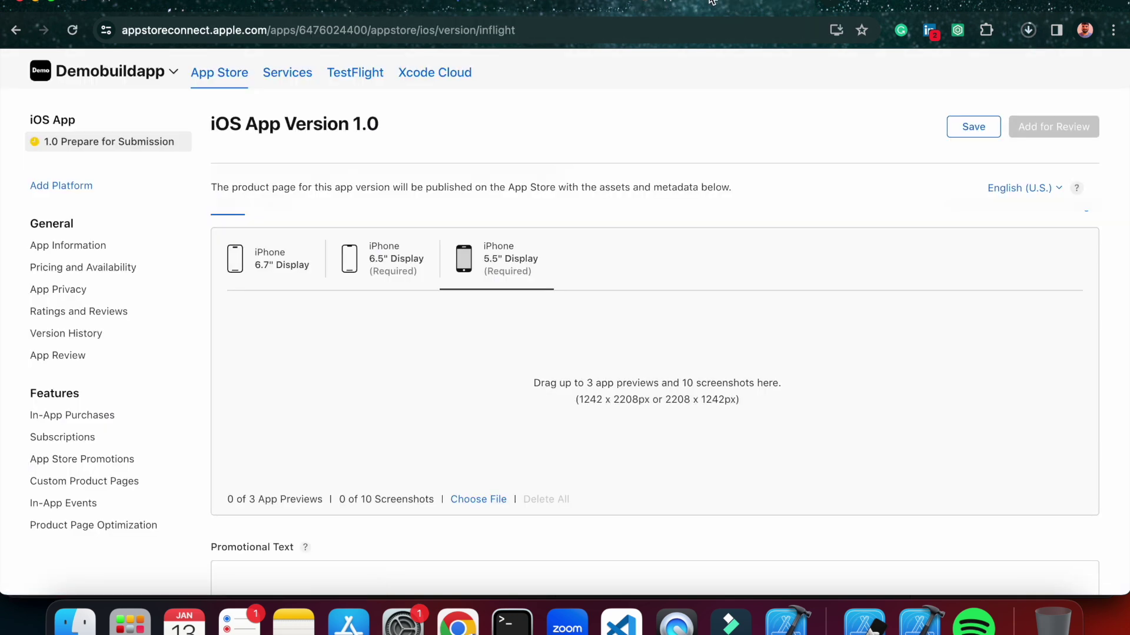
scroll(682, 318, down, 1)
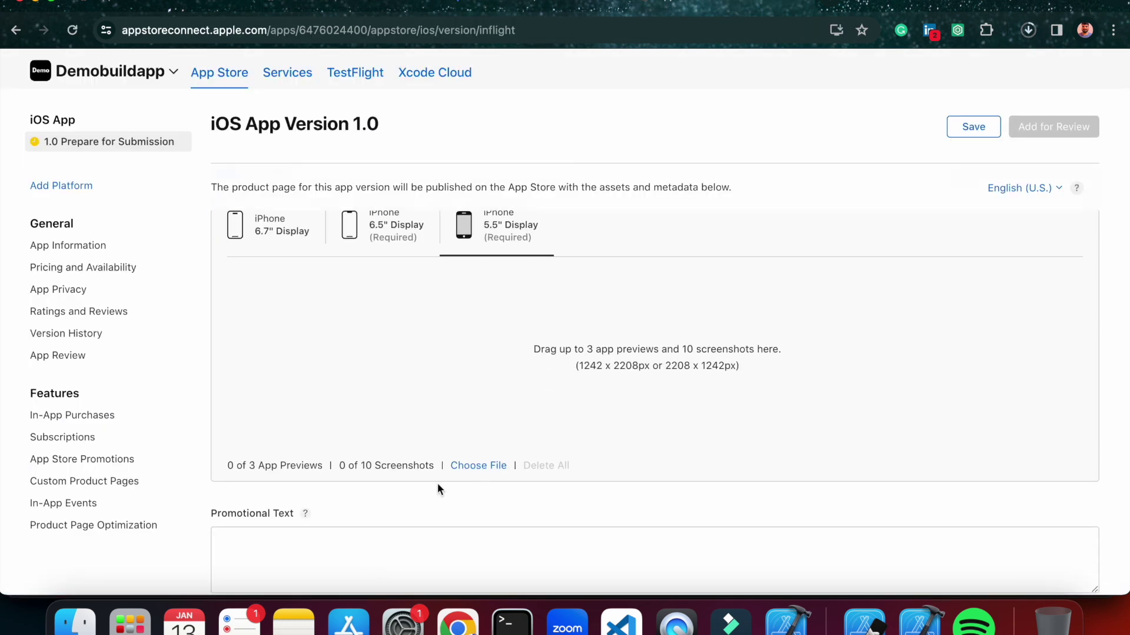
click(77, 623)
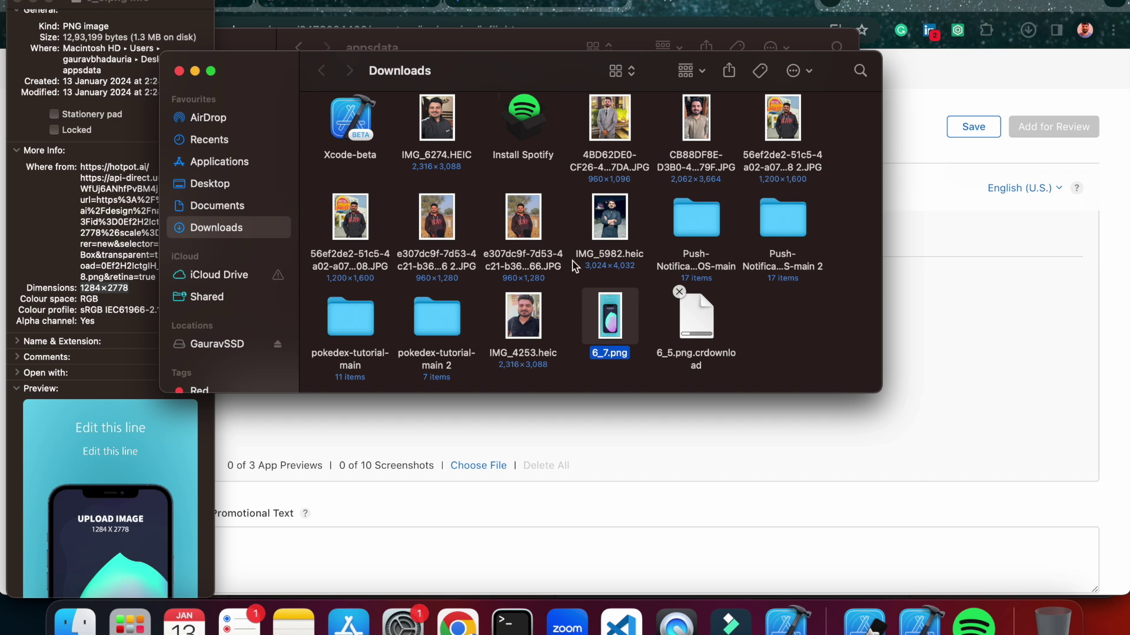
Drag the resized 6_5.png from Downloads into the 5.5-inch screenshots, making 1 of 10.
right_click(778, 304)
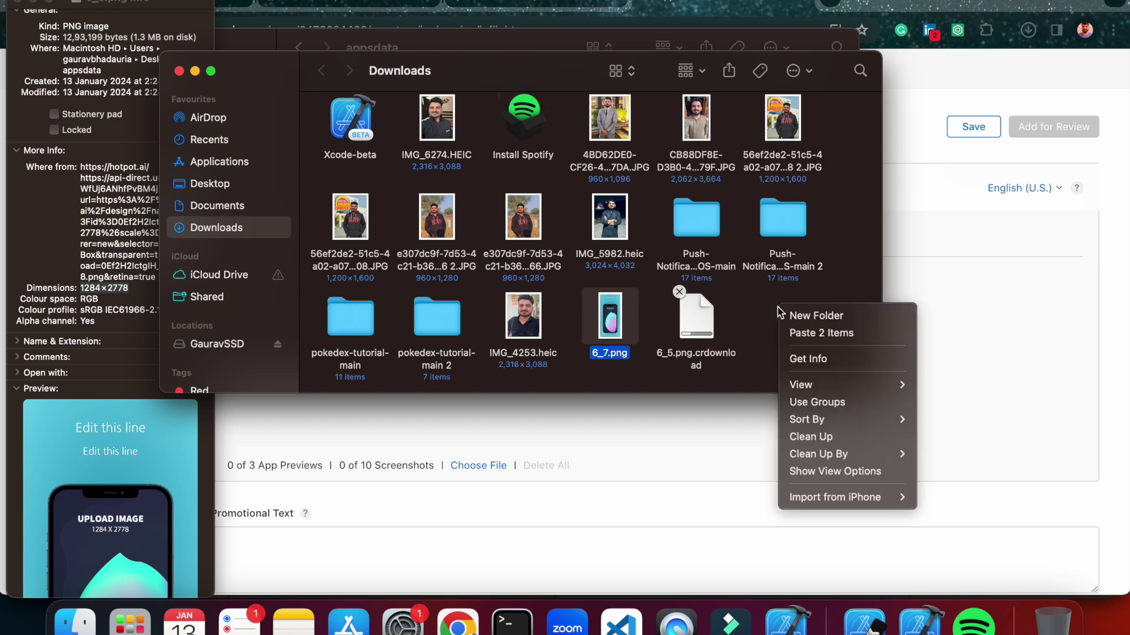
click(772, 303)
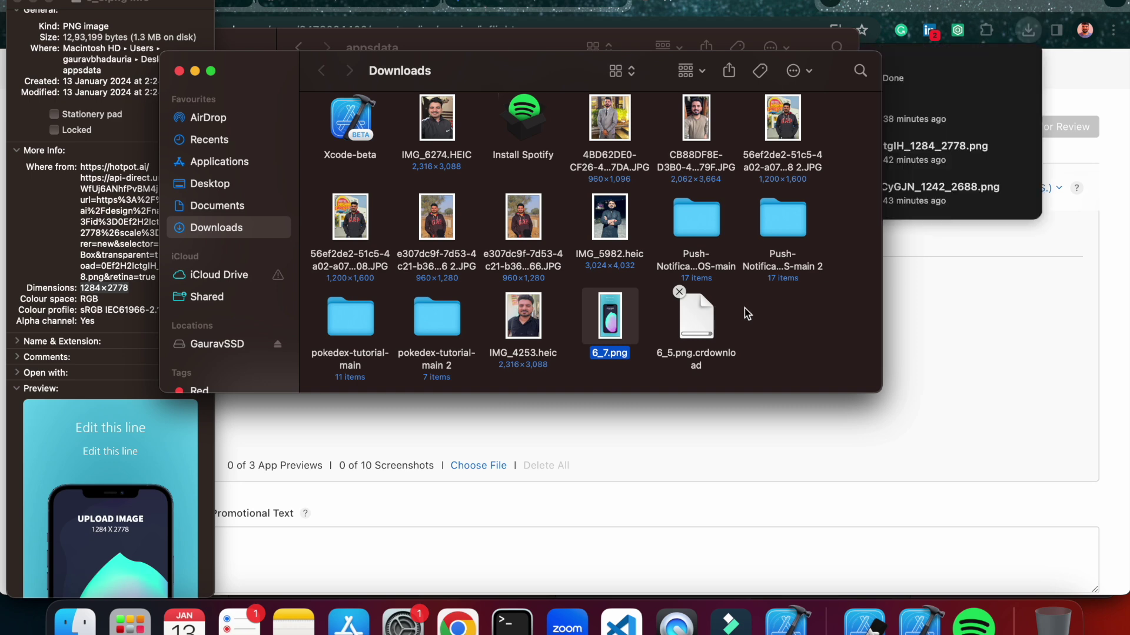
click(745, 312)
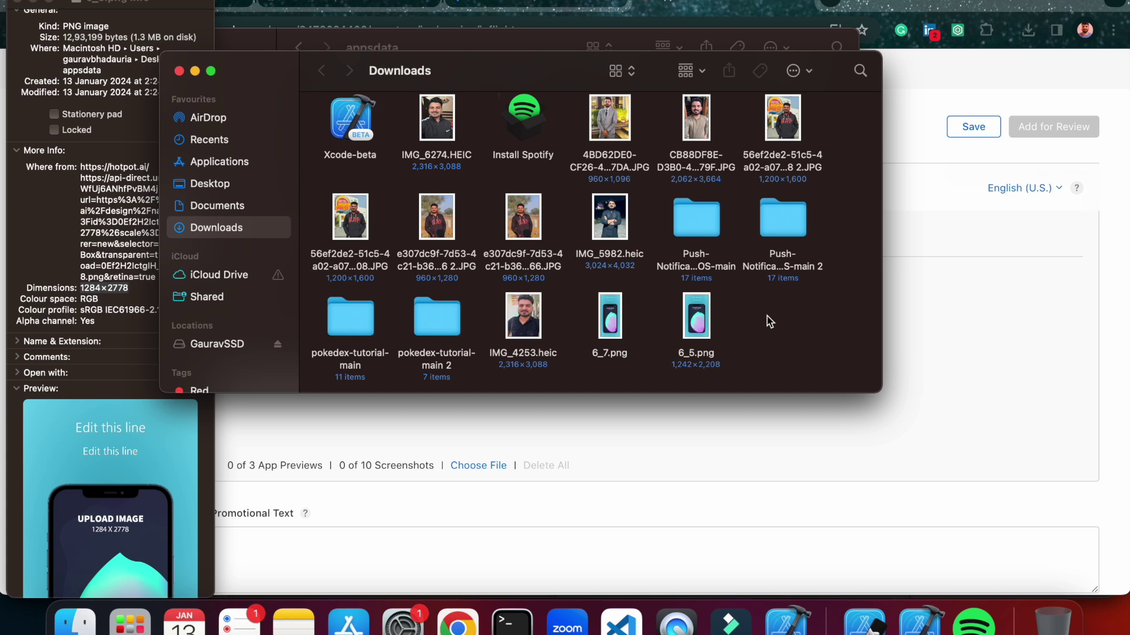
scroll(767, 316, down, 1)
drag(697, 318, 1016, 358)
Upload 6_5.png twice as 1242 x 2208 screenshots for the 5.5-inch iPhone display.
click(818, 412)
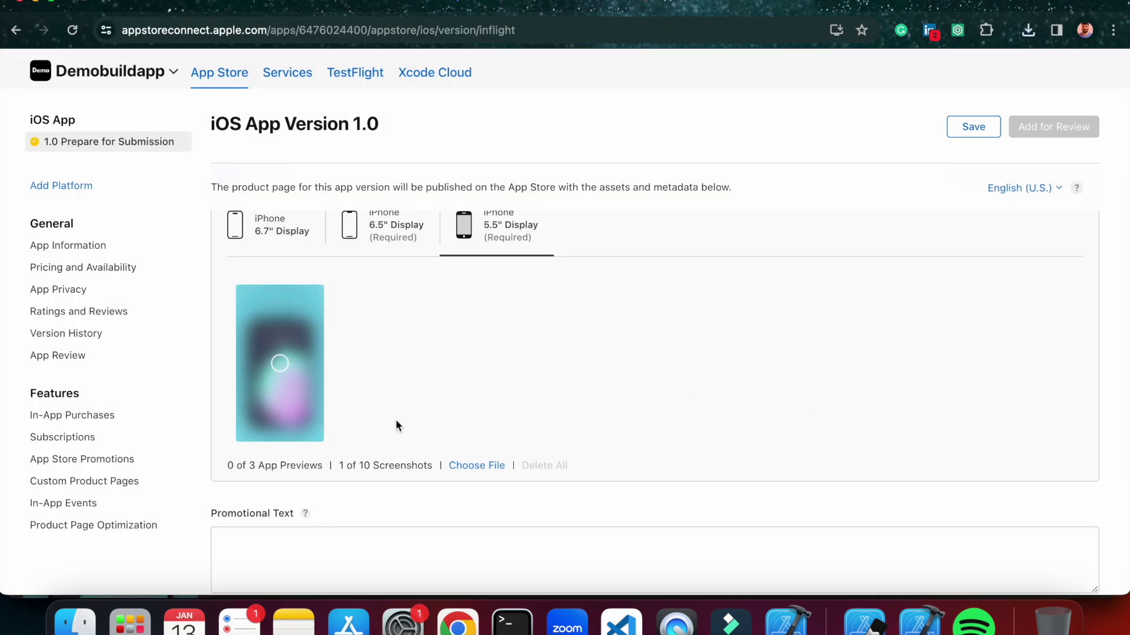
click(74, 622)
drag(697, 317, 957, 346)
click(803, 421)
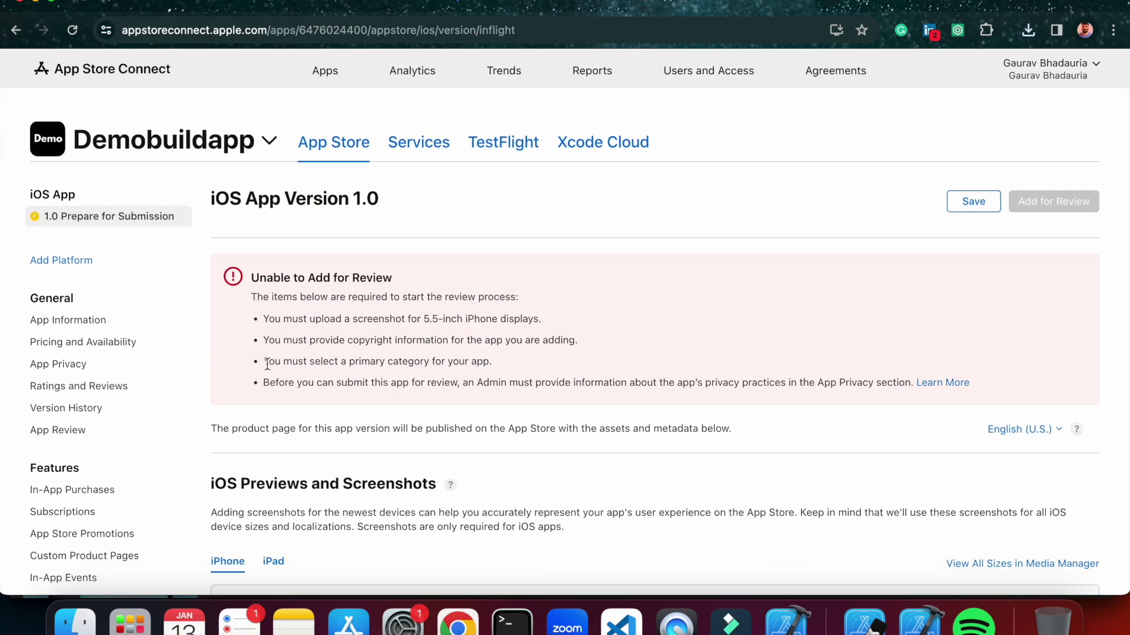
Review the version 1.0 page and save it with automatic release after approval.
drag(266, 364, 511, 359)
click(520, 358)
scroll(647, 355, down, 2)
scroll(647, 355, down, 5)
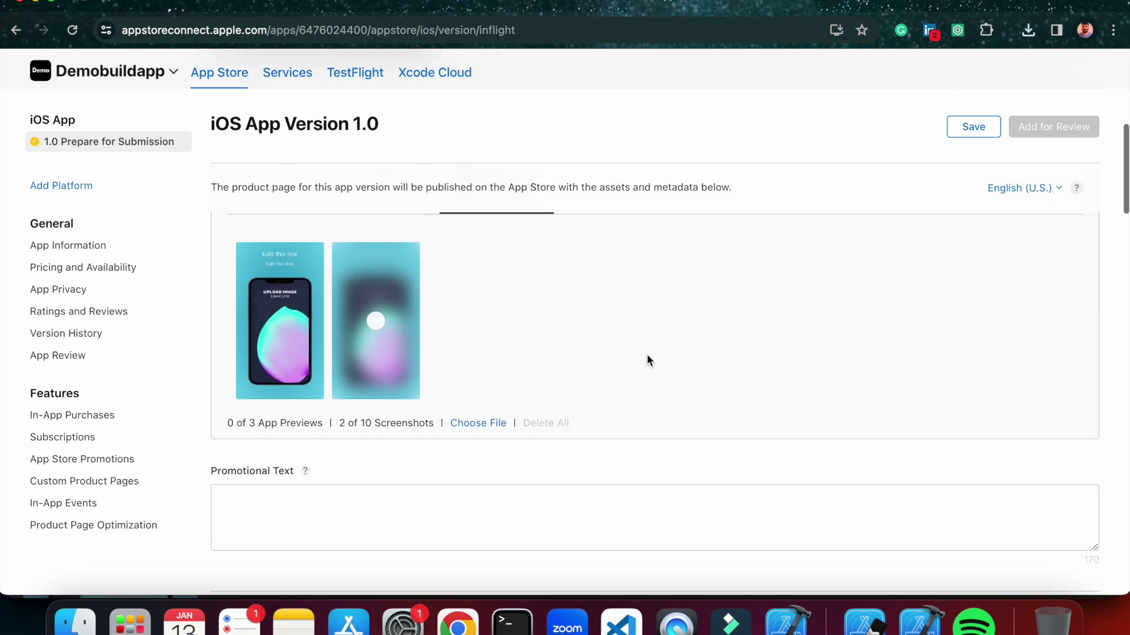
scroll(647, 360, down, 1)
scroll(647, 360, down, 3)
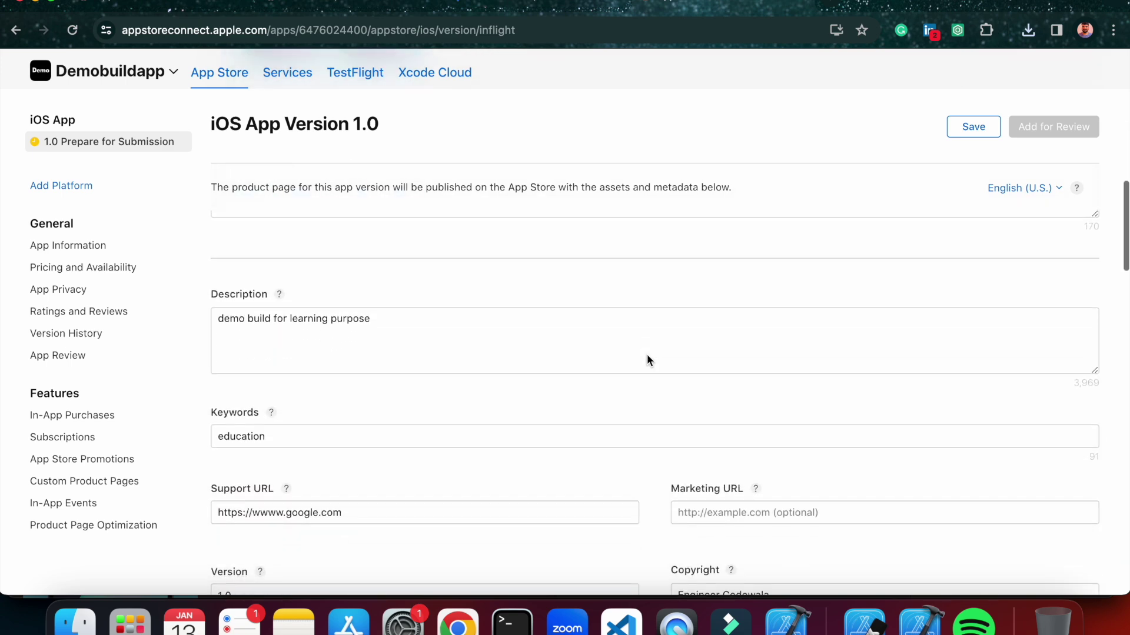
scroll(647, 360, down, 5)
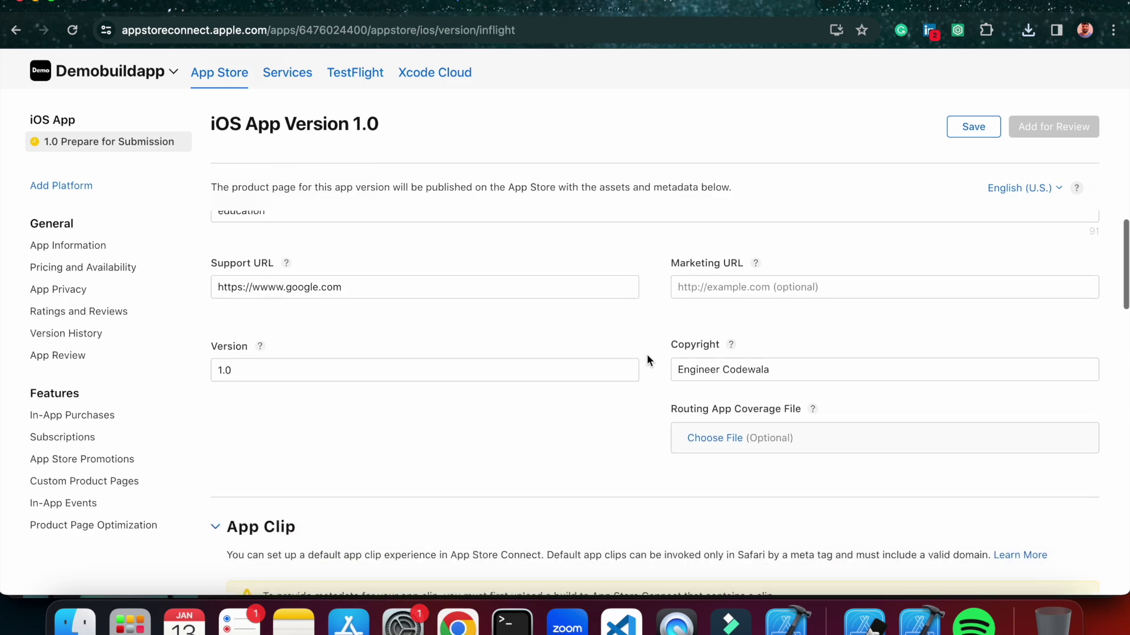
scroll(647, 360, down, 3)
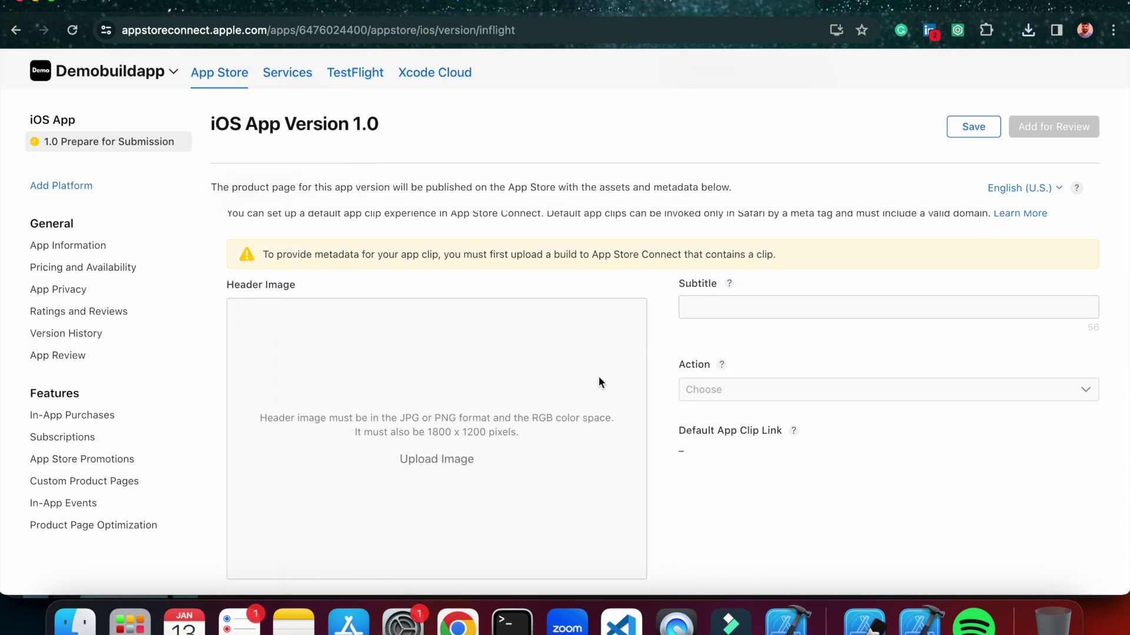
scroll(598, 383, down, 1)
scroll(727, 402, down, 8)
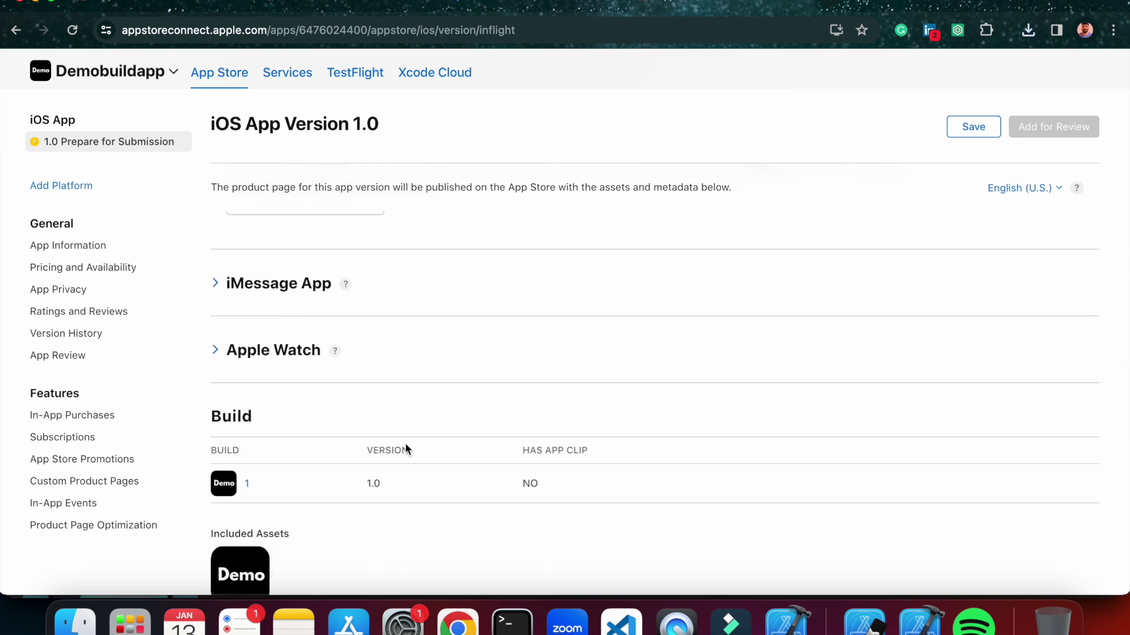
scroll(405, 444, down, 7)
scroll(406, 448, down, 10)
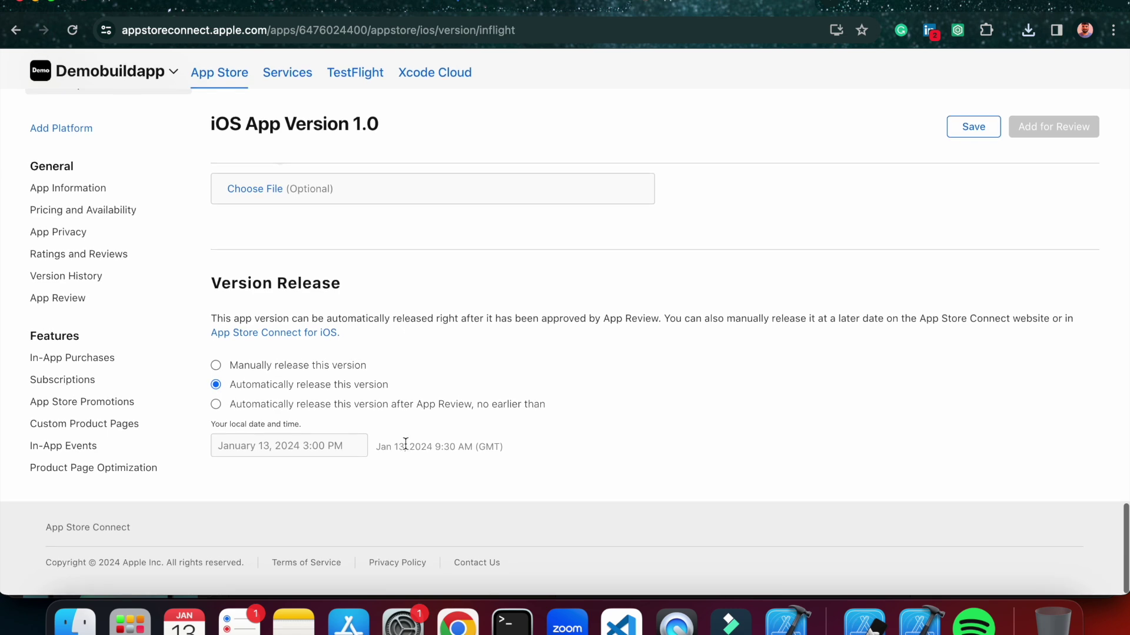
scroll(436, 367, up, 17)
click(965, 129)
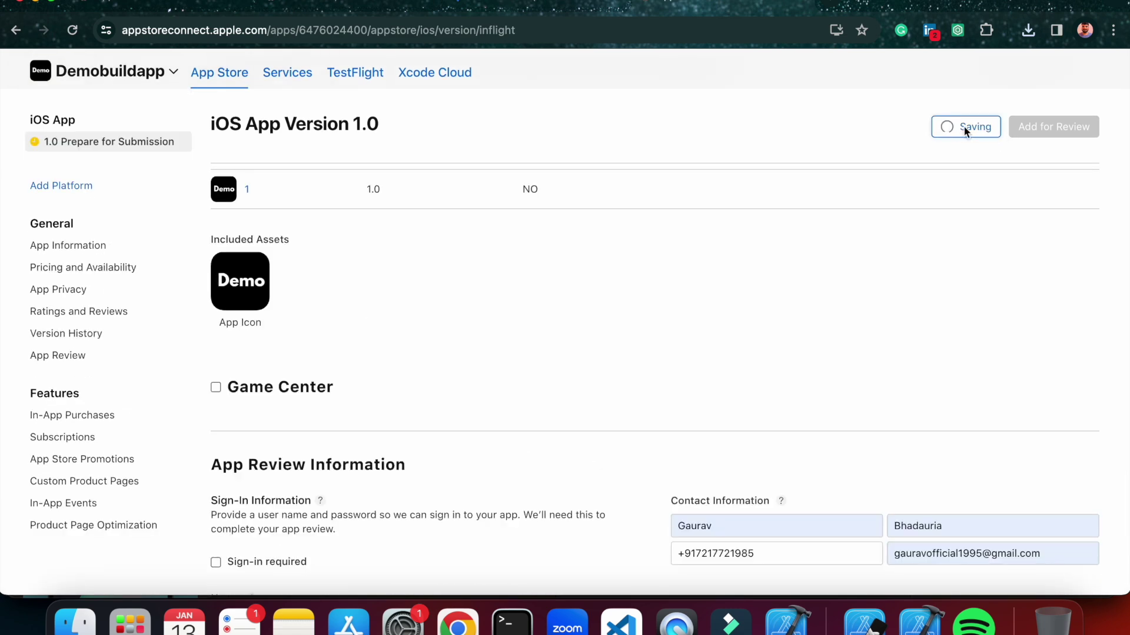
Attempt Add for Review on version 1.0; the error cites missing primary category and App Privacy.
click(1047, 125)
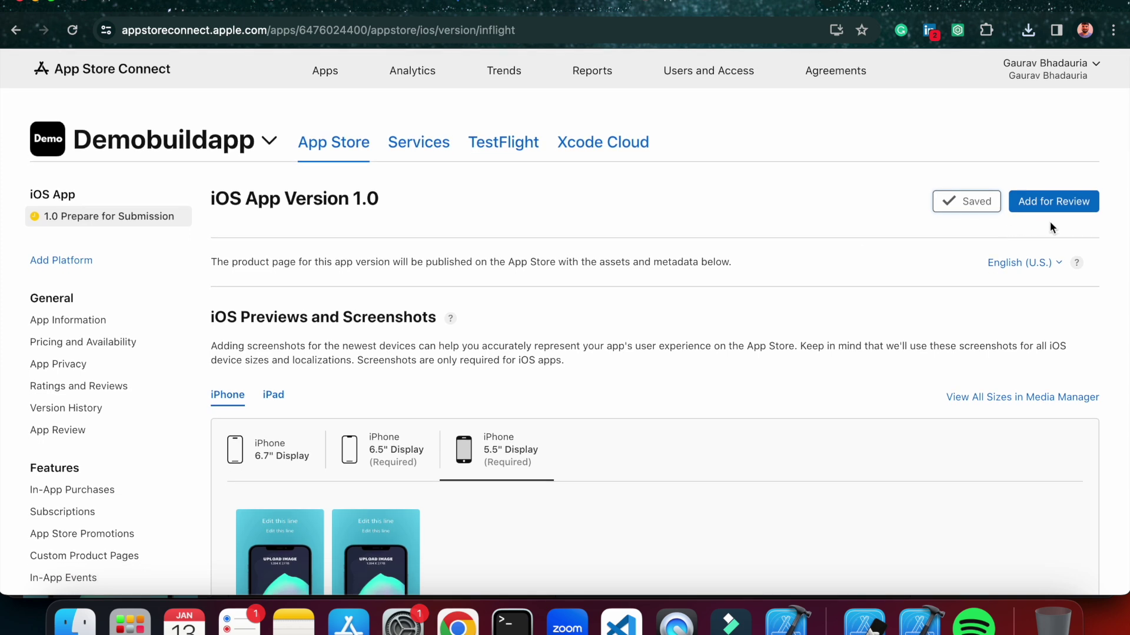
click(1041, 202)
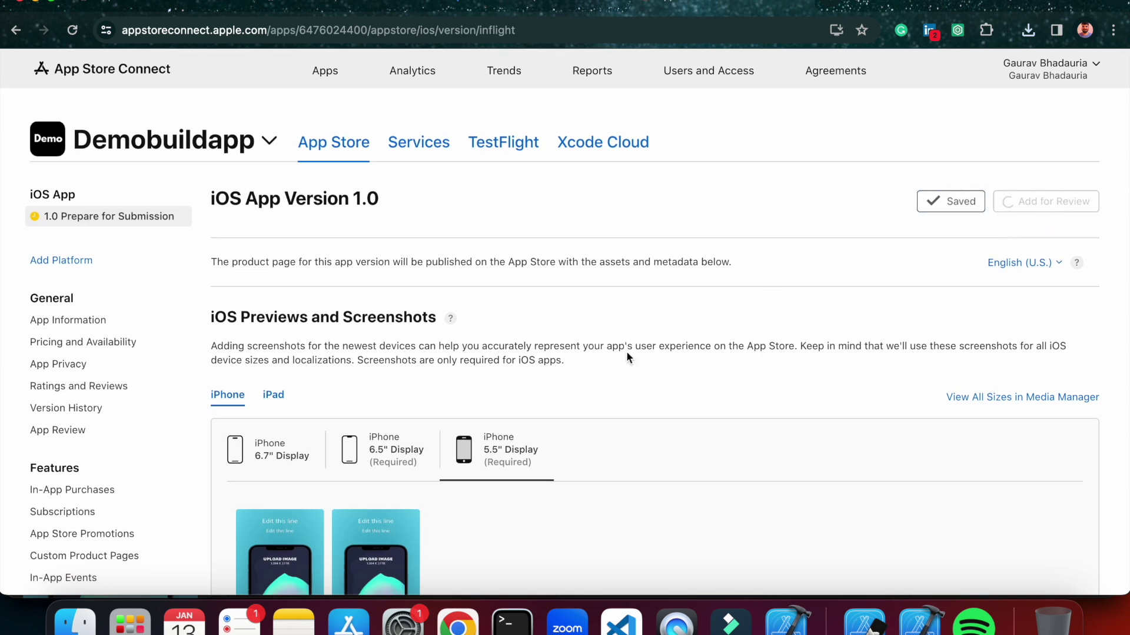
drag(263, 319, 528, 323)
click(527, 318)
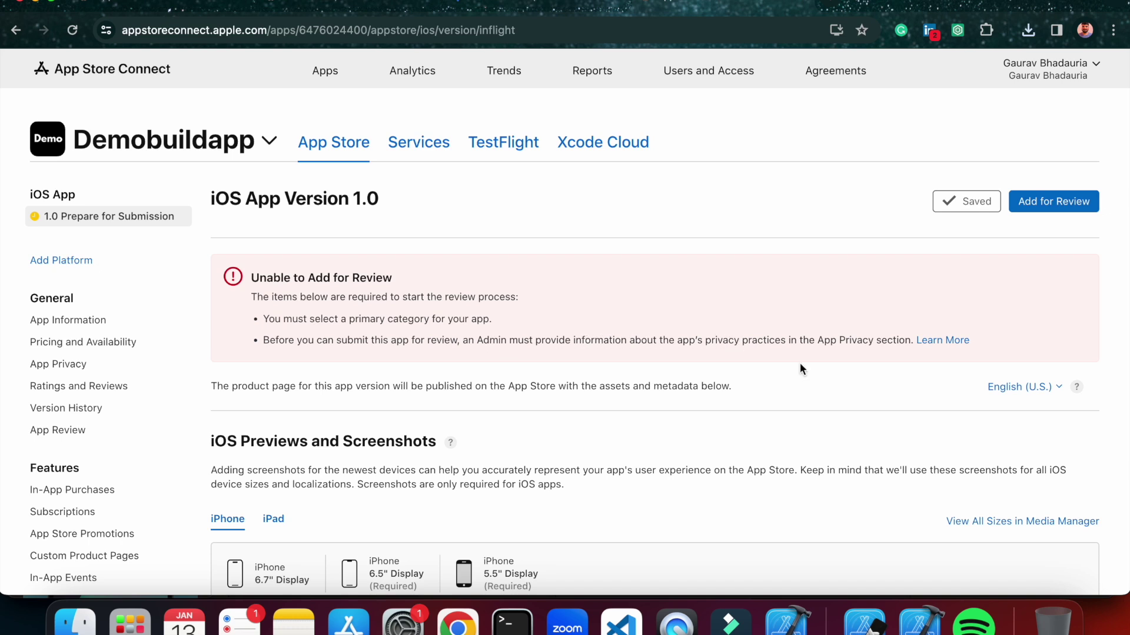
scroll(800, 363, down, 3)
On the App Information page, choose Education as Demobuildapp's primary category and save.
click(91, 244)
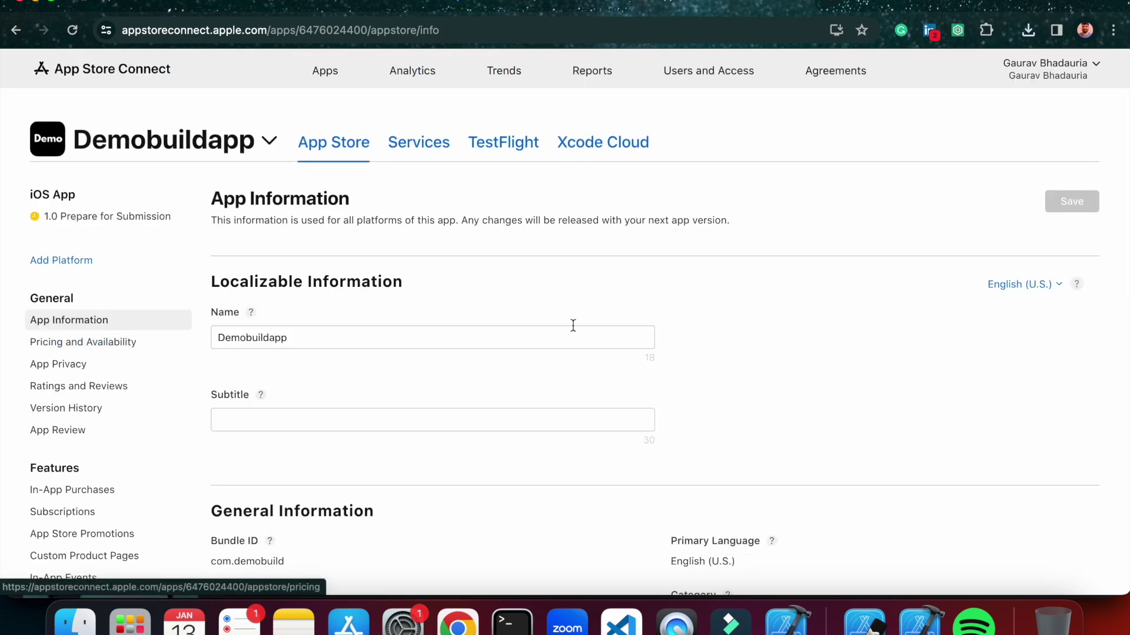
scroll(573, 324, down, 2)
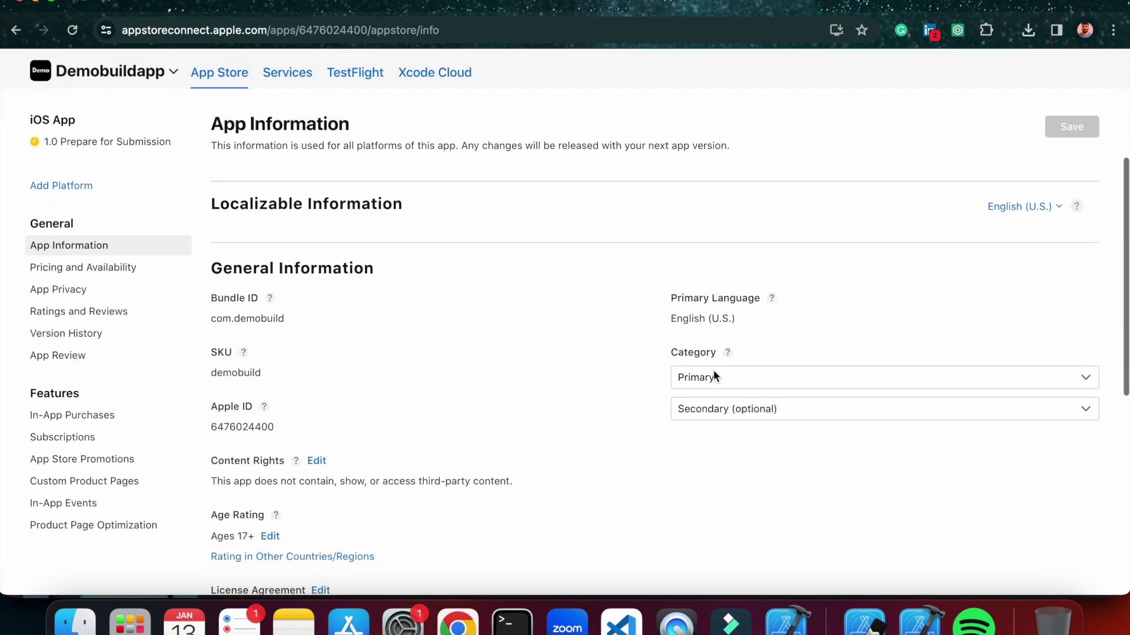
click(713, 374)
scroll(718, 481, down, 3)
scroll(718, 482, down, 2)
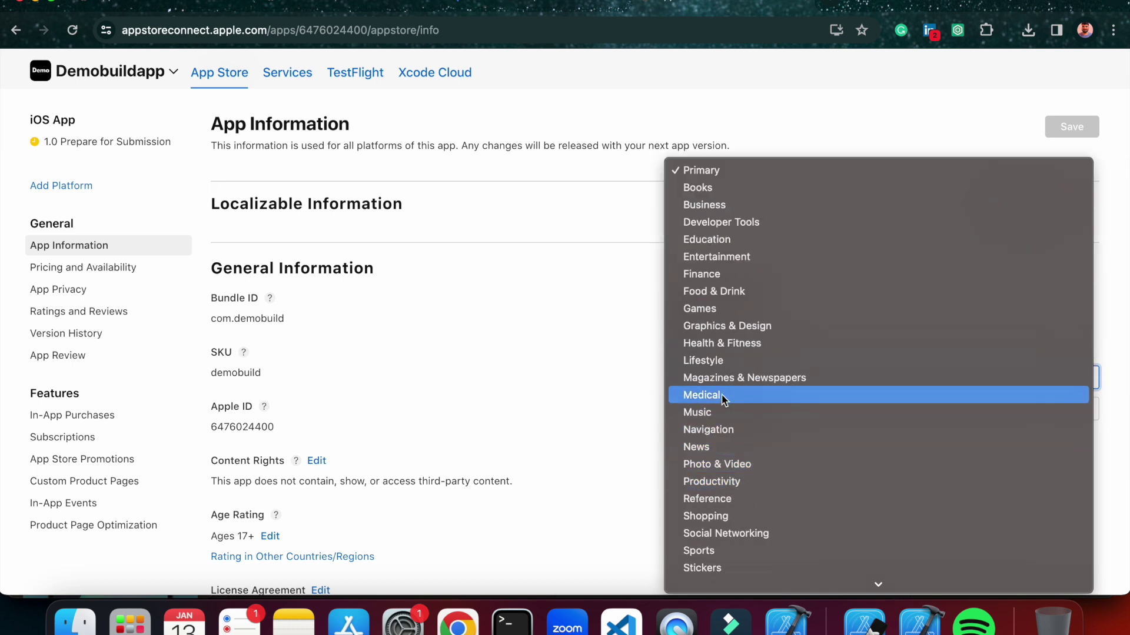
click(726, 242)
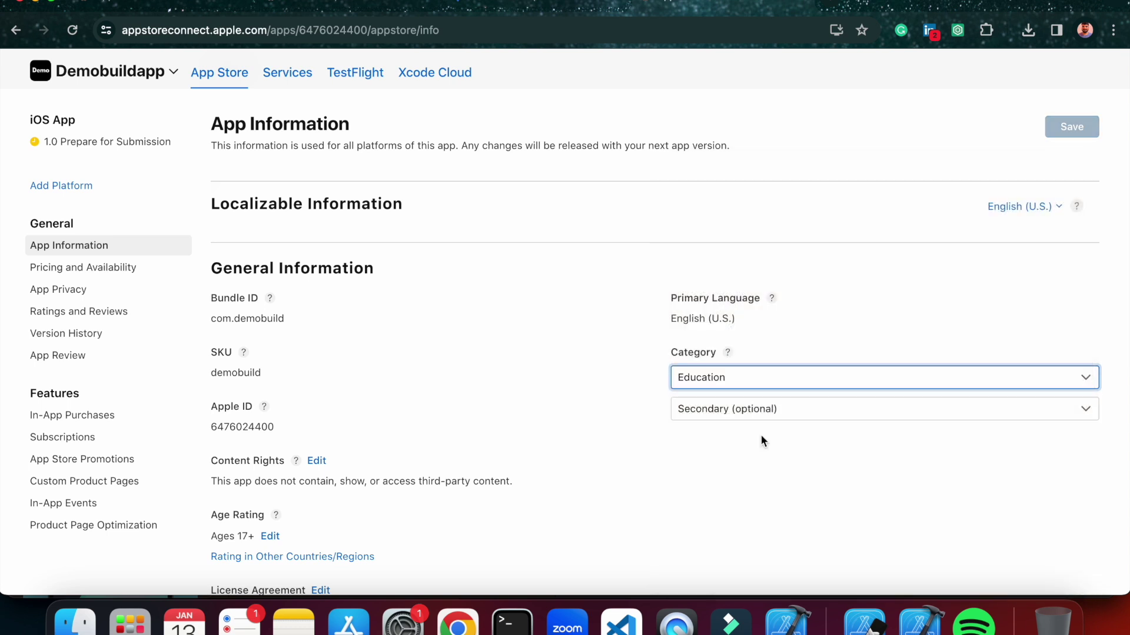
scroll(761, 440, down, 2)
scroll(667, 414, down, 2)
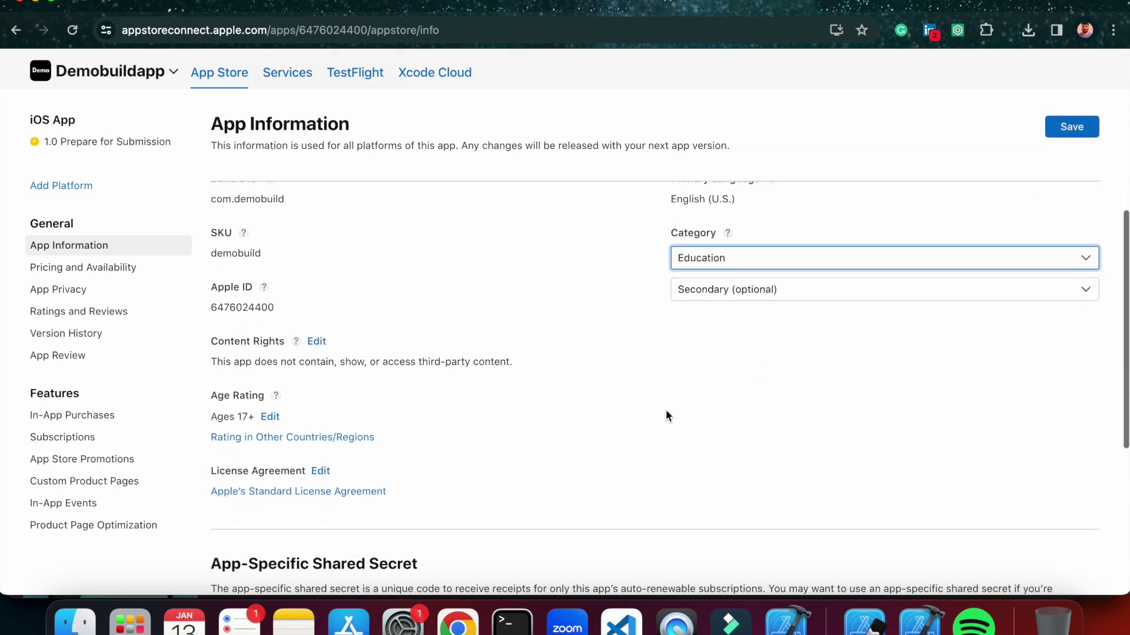
scroll(667, 415, down, 1)
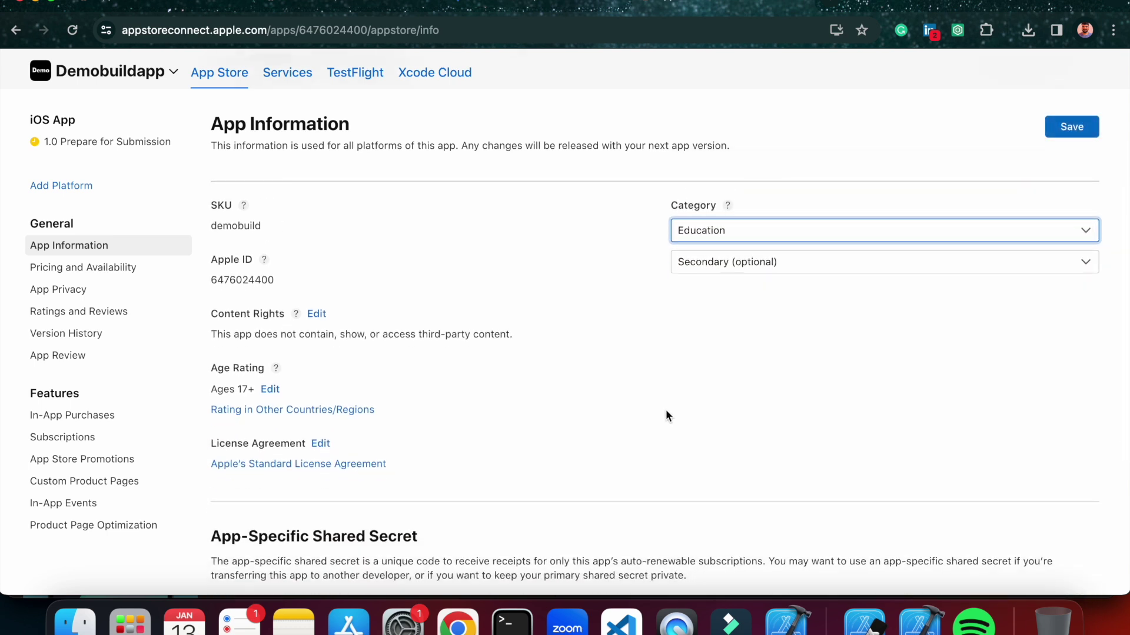
scroll(665, 410, up, 6)
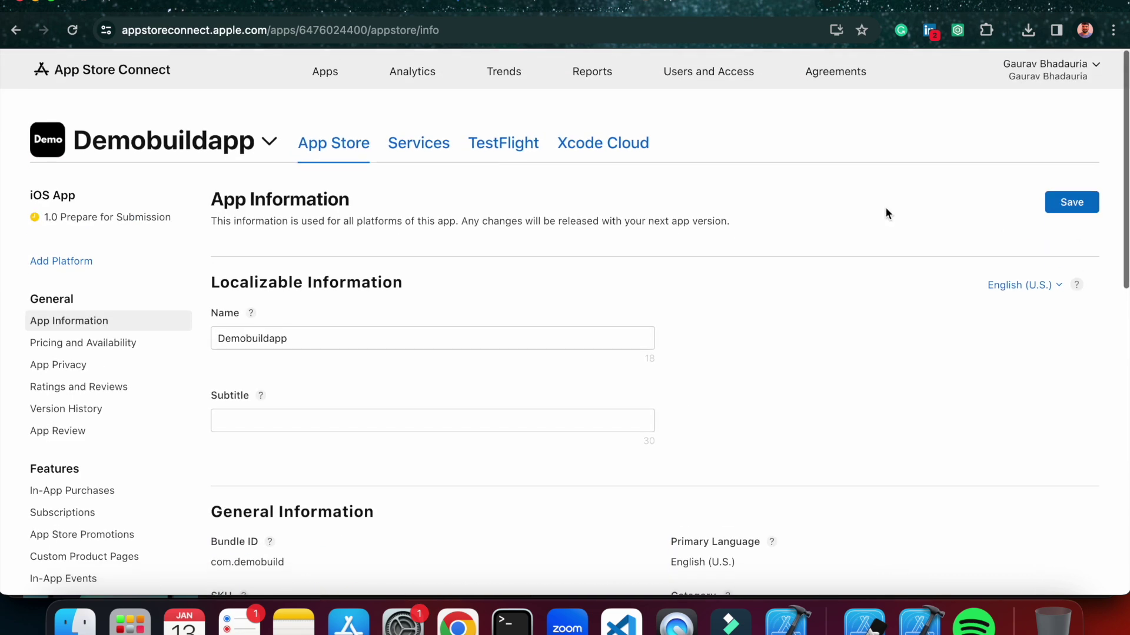
click(1075, 203)
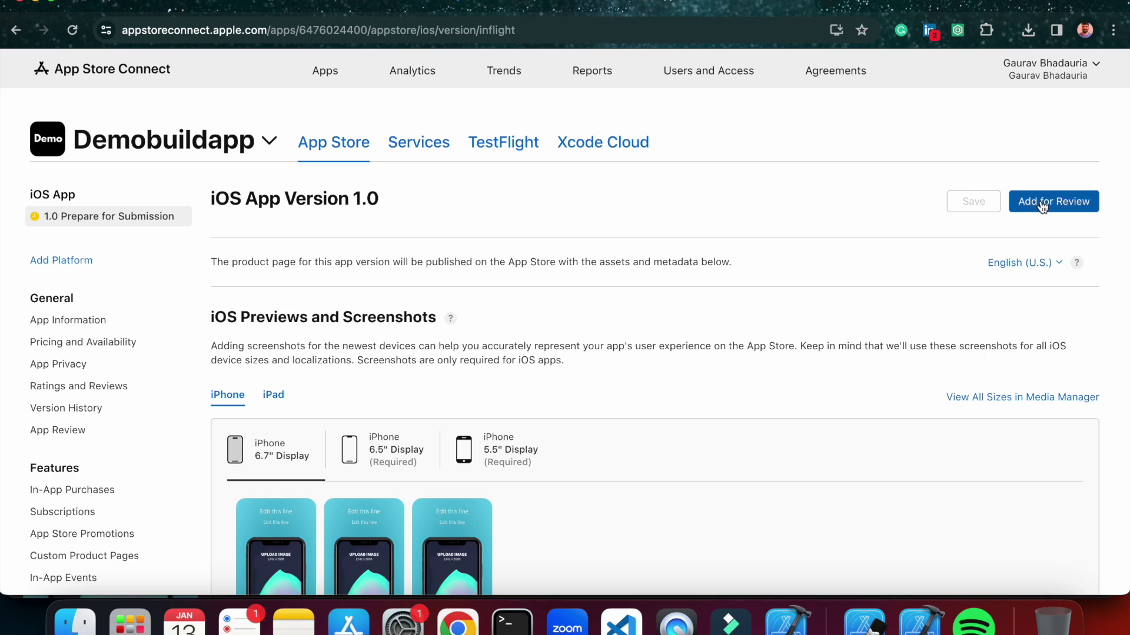
Retry Add for Review and note the remaining App Privacy requirement.
click(1023, 202)
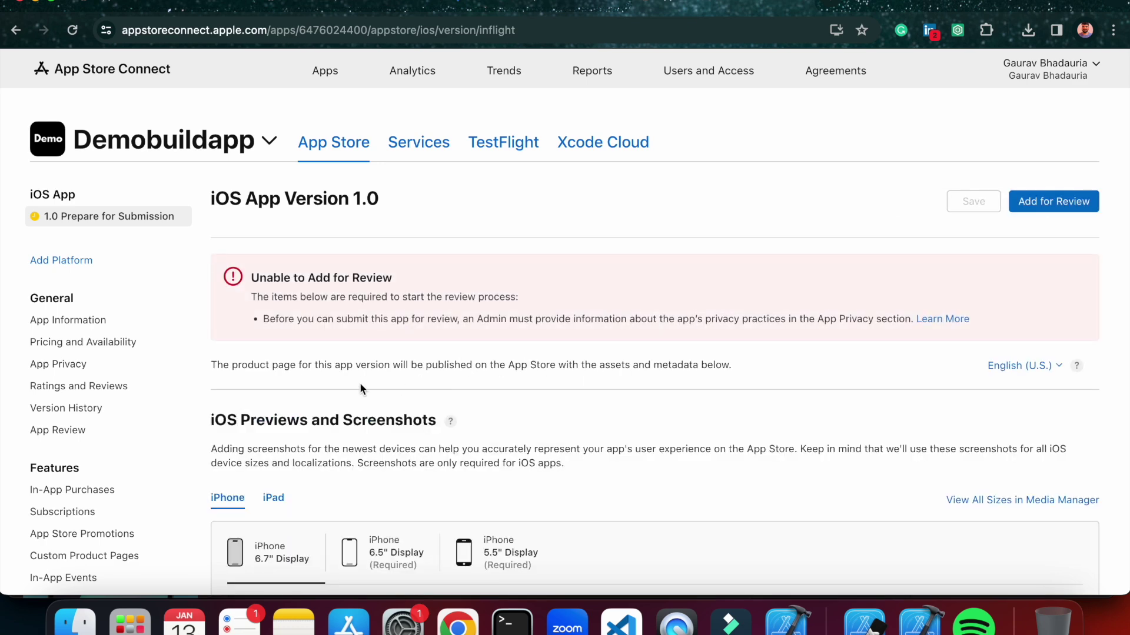
drag(263, 321, 456, 318)
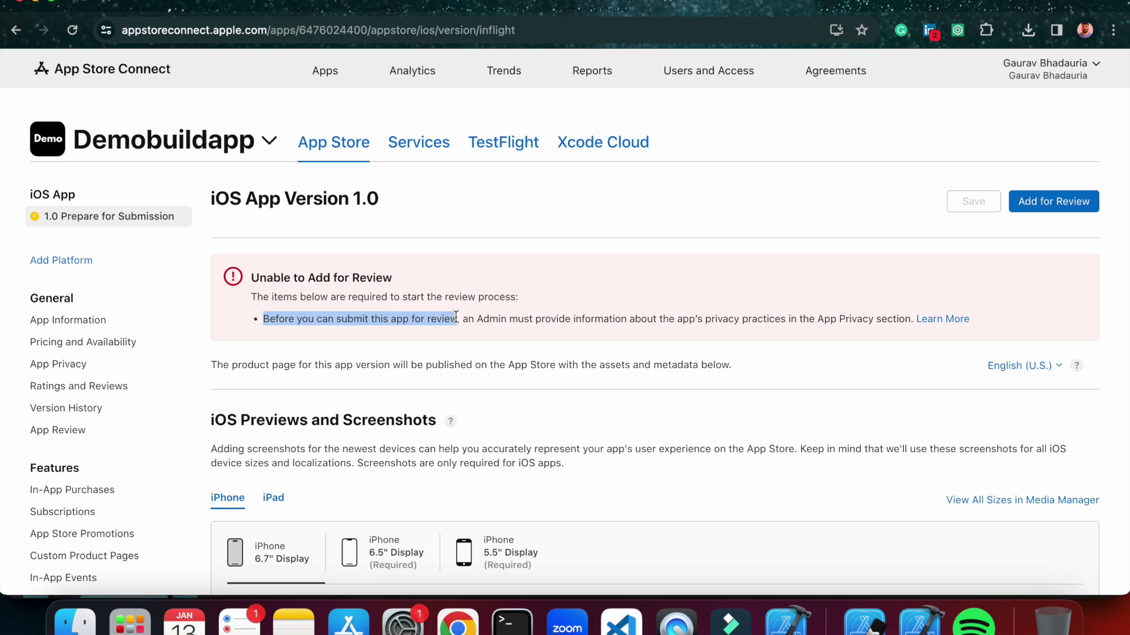
click(555, 325)
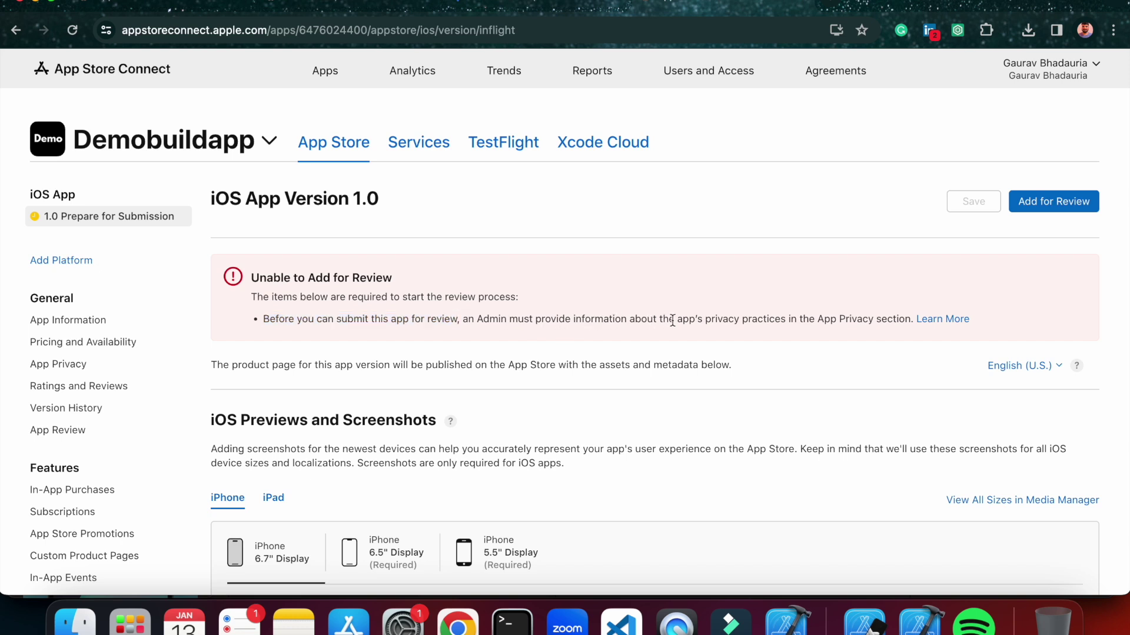
click(936, 319)
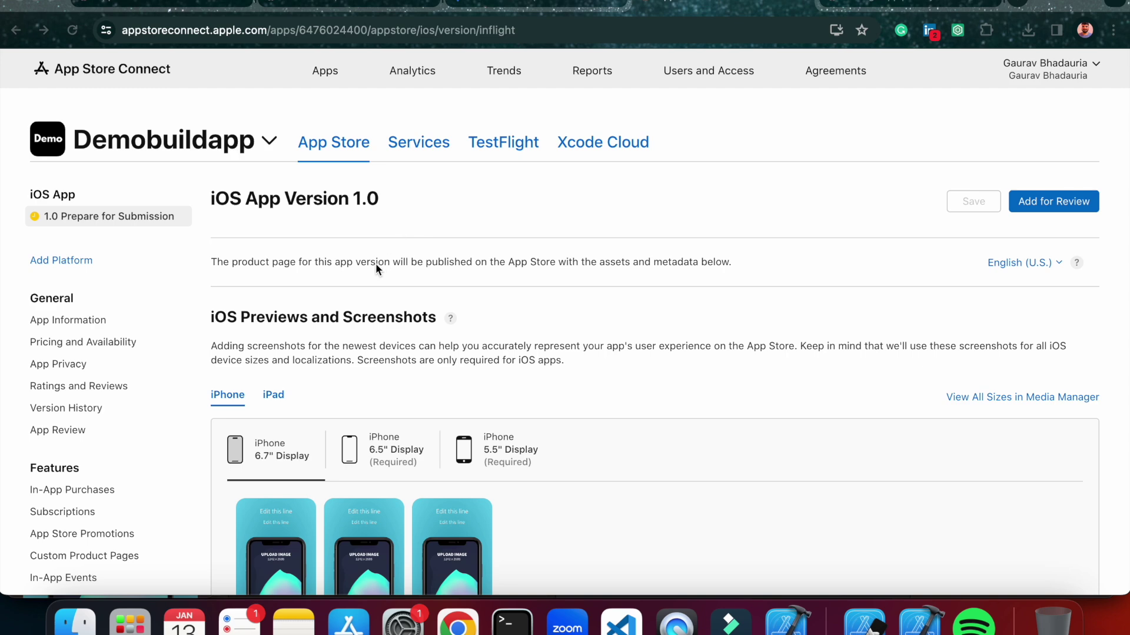
scroll(147, 424, down, 2)
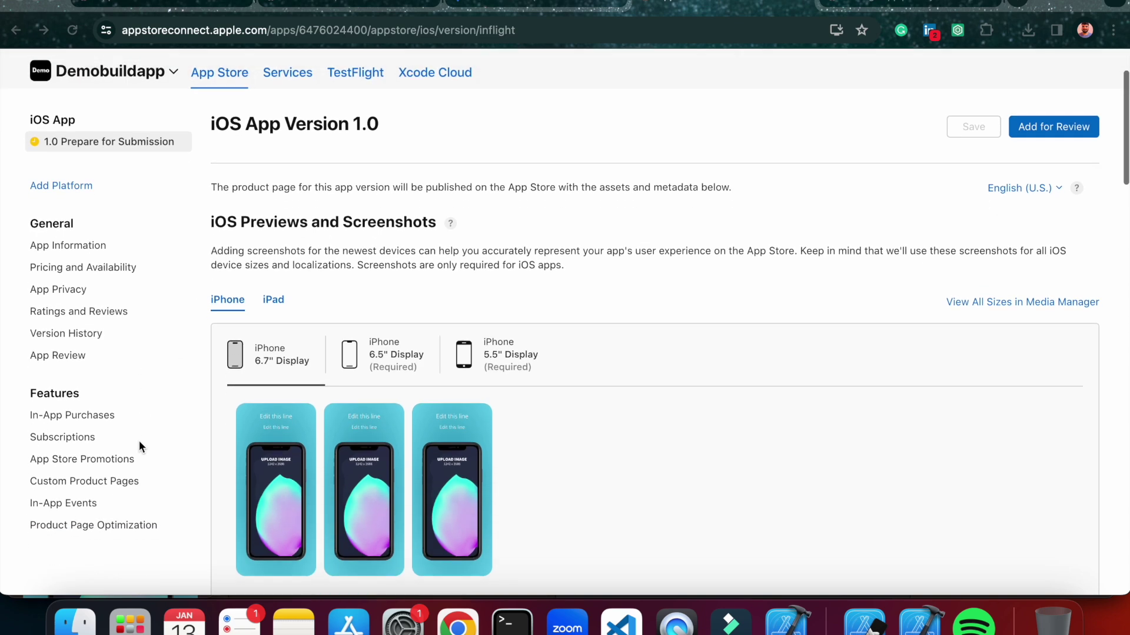
Confirm App Privacy is published as Data Not Collected, then return to '1.0 Prepare for Submission'.
click(55, 293)
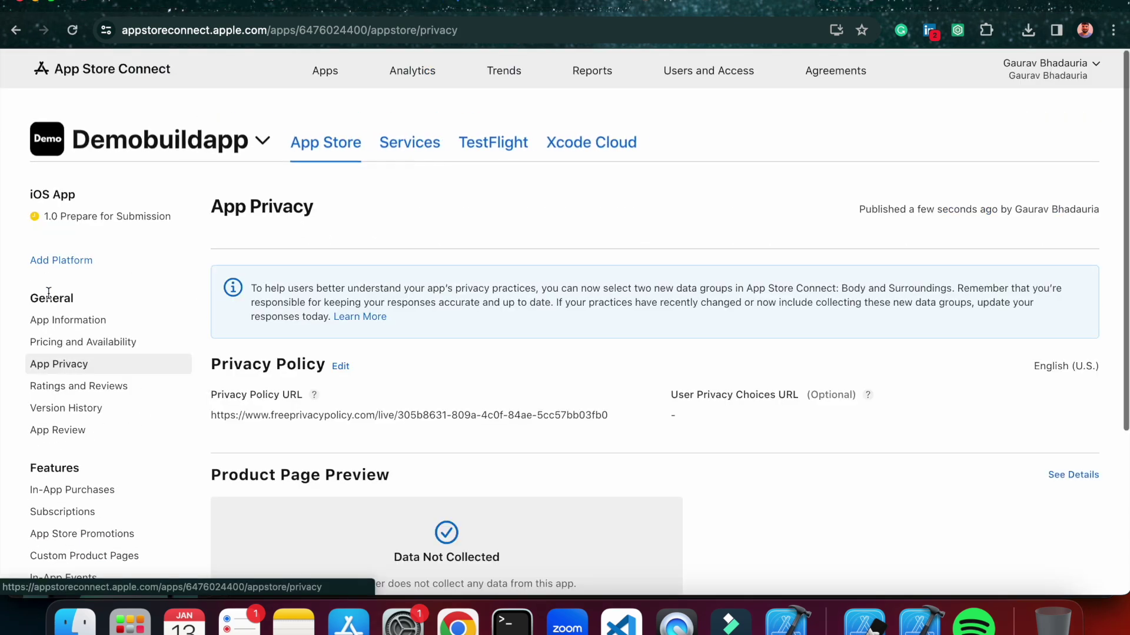
drag(859, 206, 1008, 207)
click(1075, 205)
mouse_move(1104, 207)
mouse_down()
mouse_move(856, 207)
mouse_move(1116, 214)
mouse_up()
click(856, 207)
click(1116, 214)
drag(858, 207, 1000, 207)
click(1001, 206)
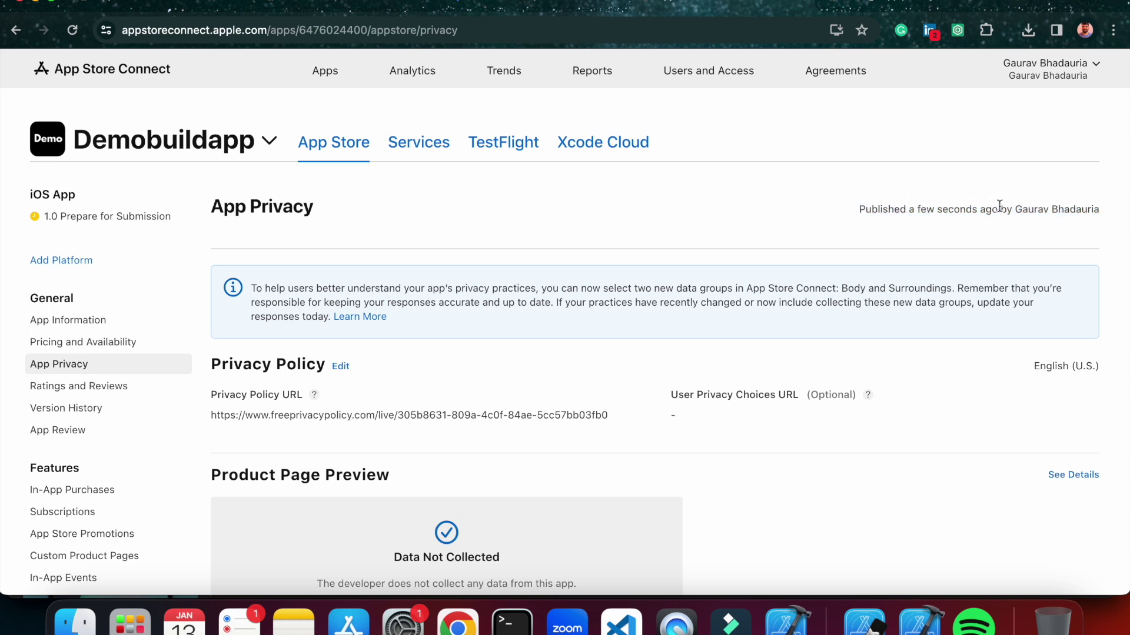
scroll(882, 234, down, 1)
scroll(883, 235, up, 1)
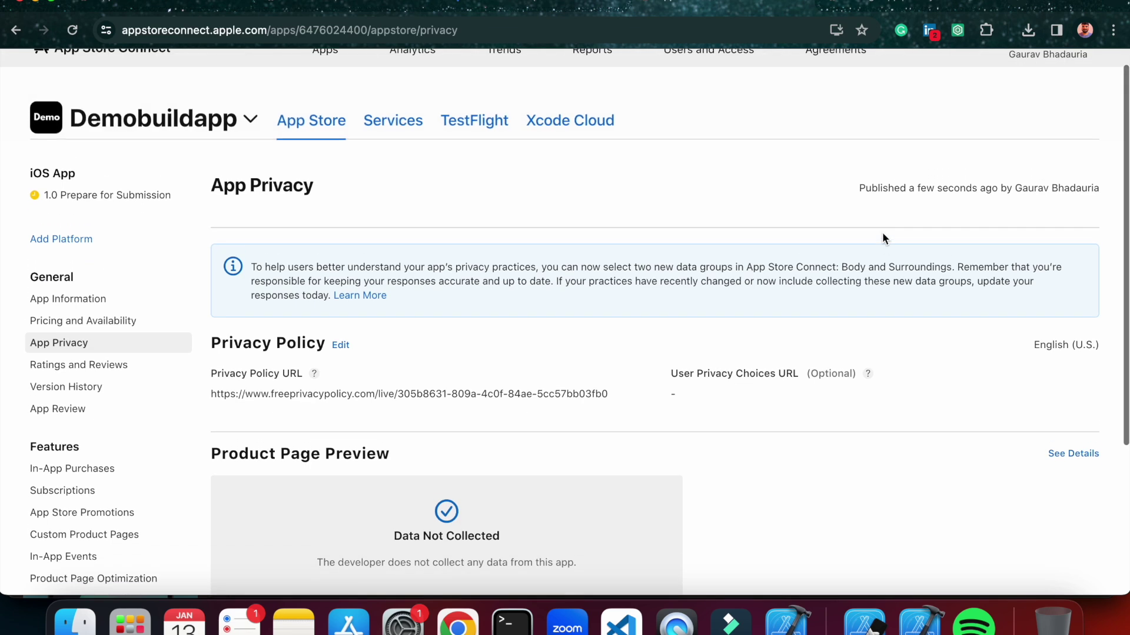
drag(859, 193, 1029, 184)
click(1123, 177)
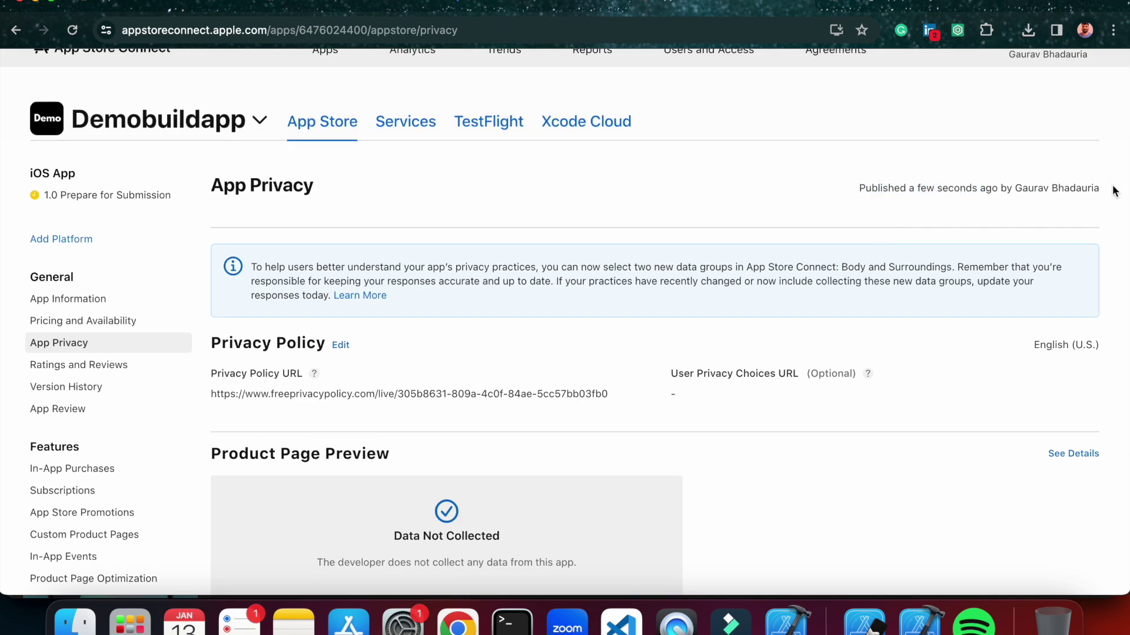
scroll(839, 341, up, 1)
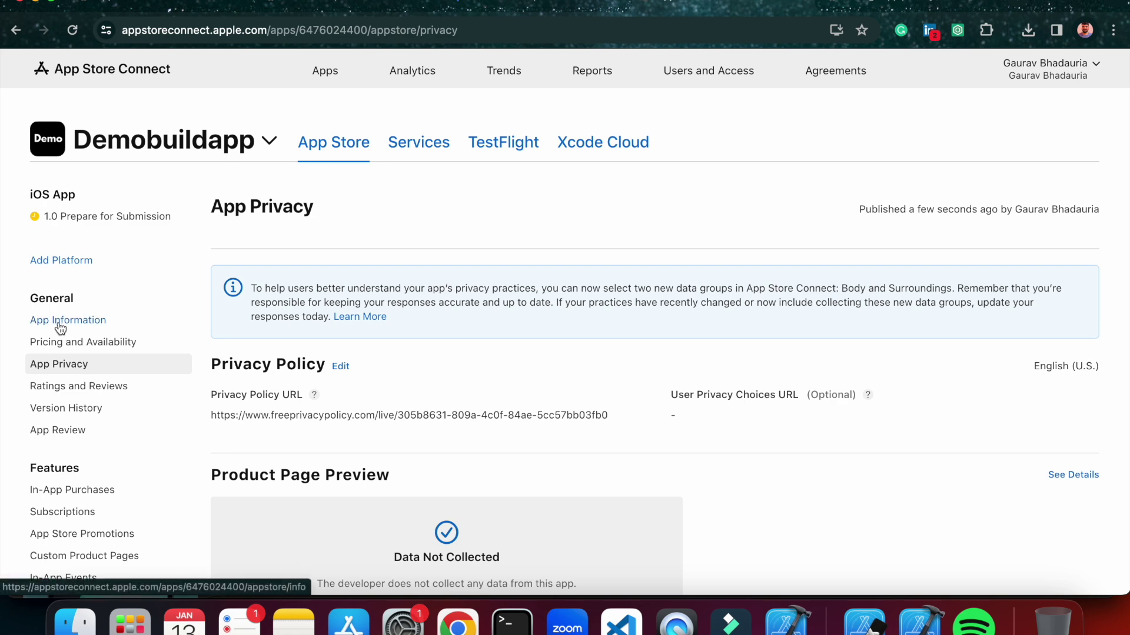
click(112, 222)
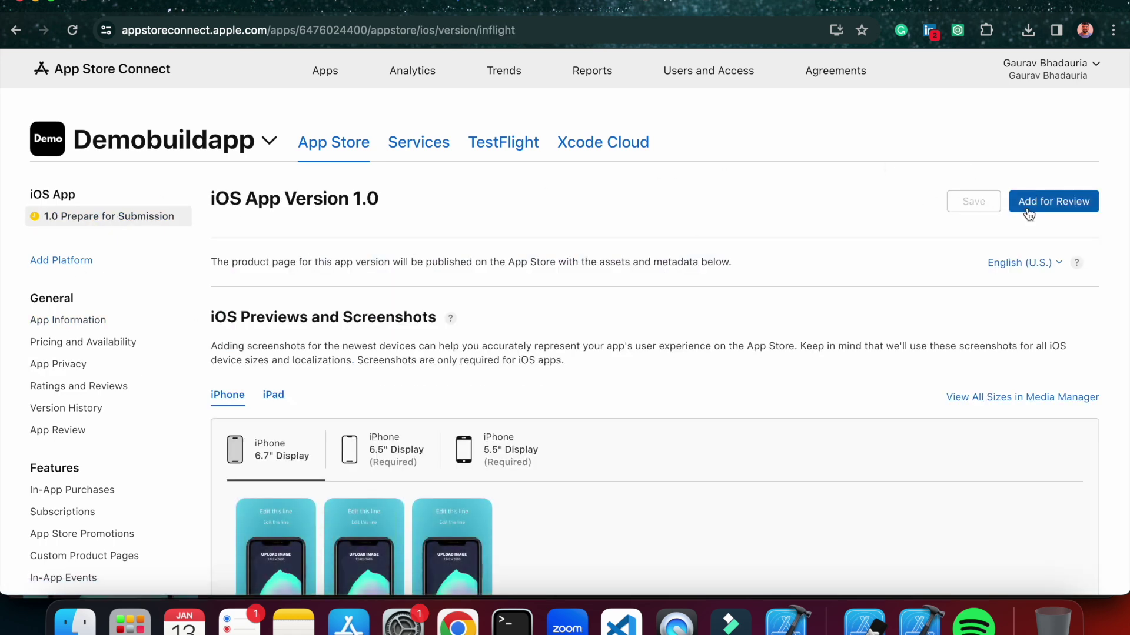
Add iOS App 1.0, build 1.0 (1), for review and submit it to App Review.
click(1028, 207)
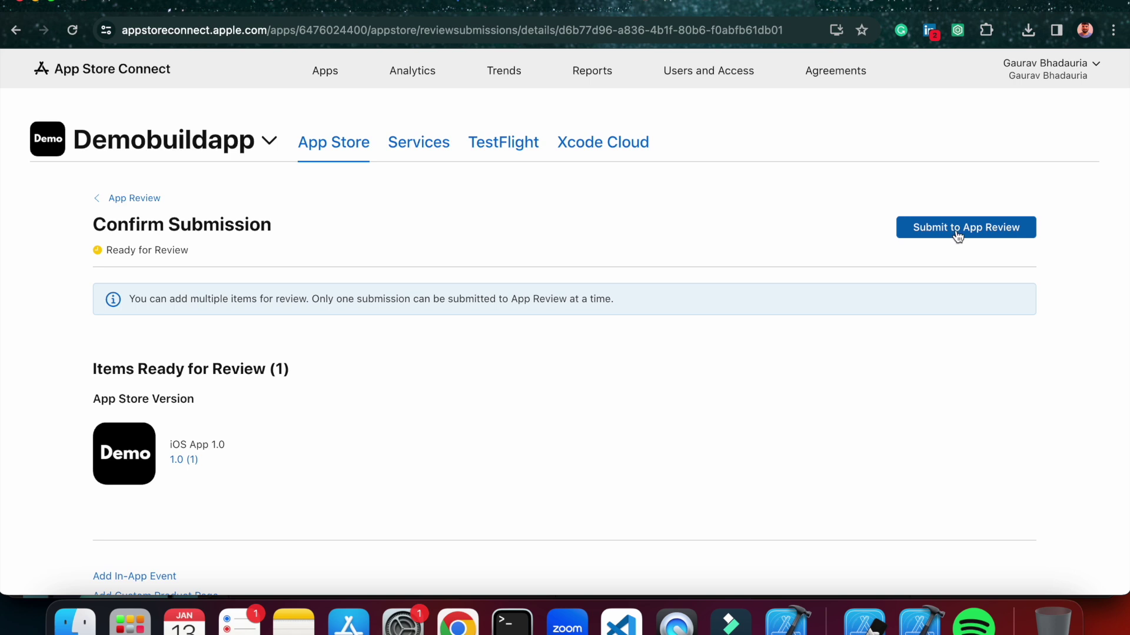
click(958, 234)
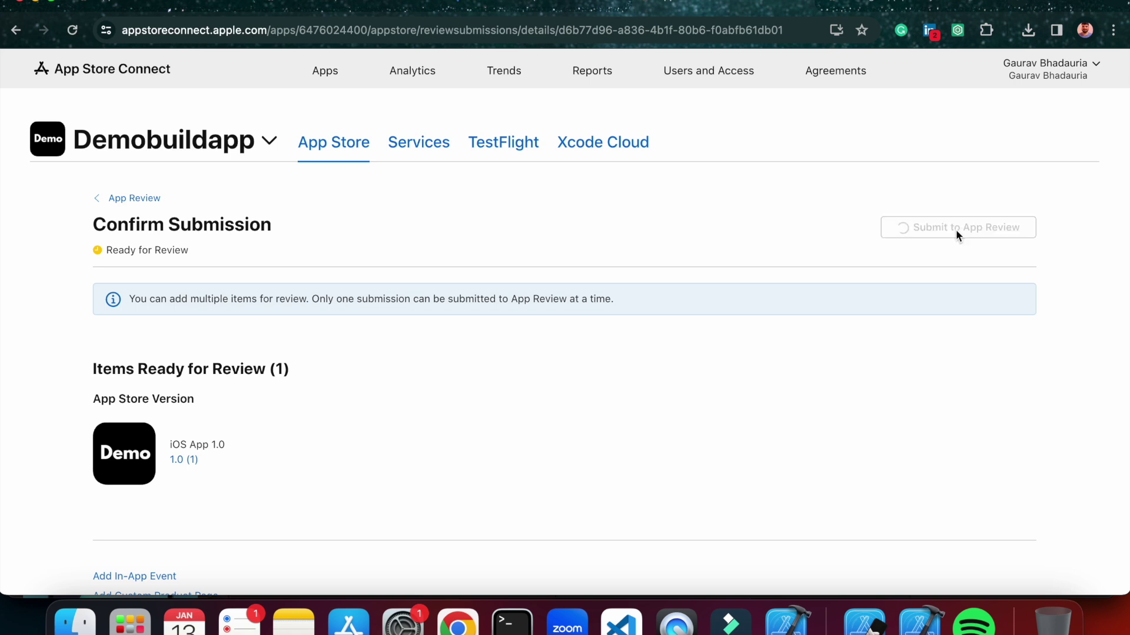